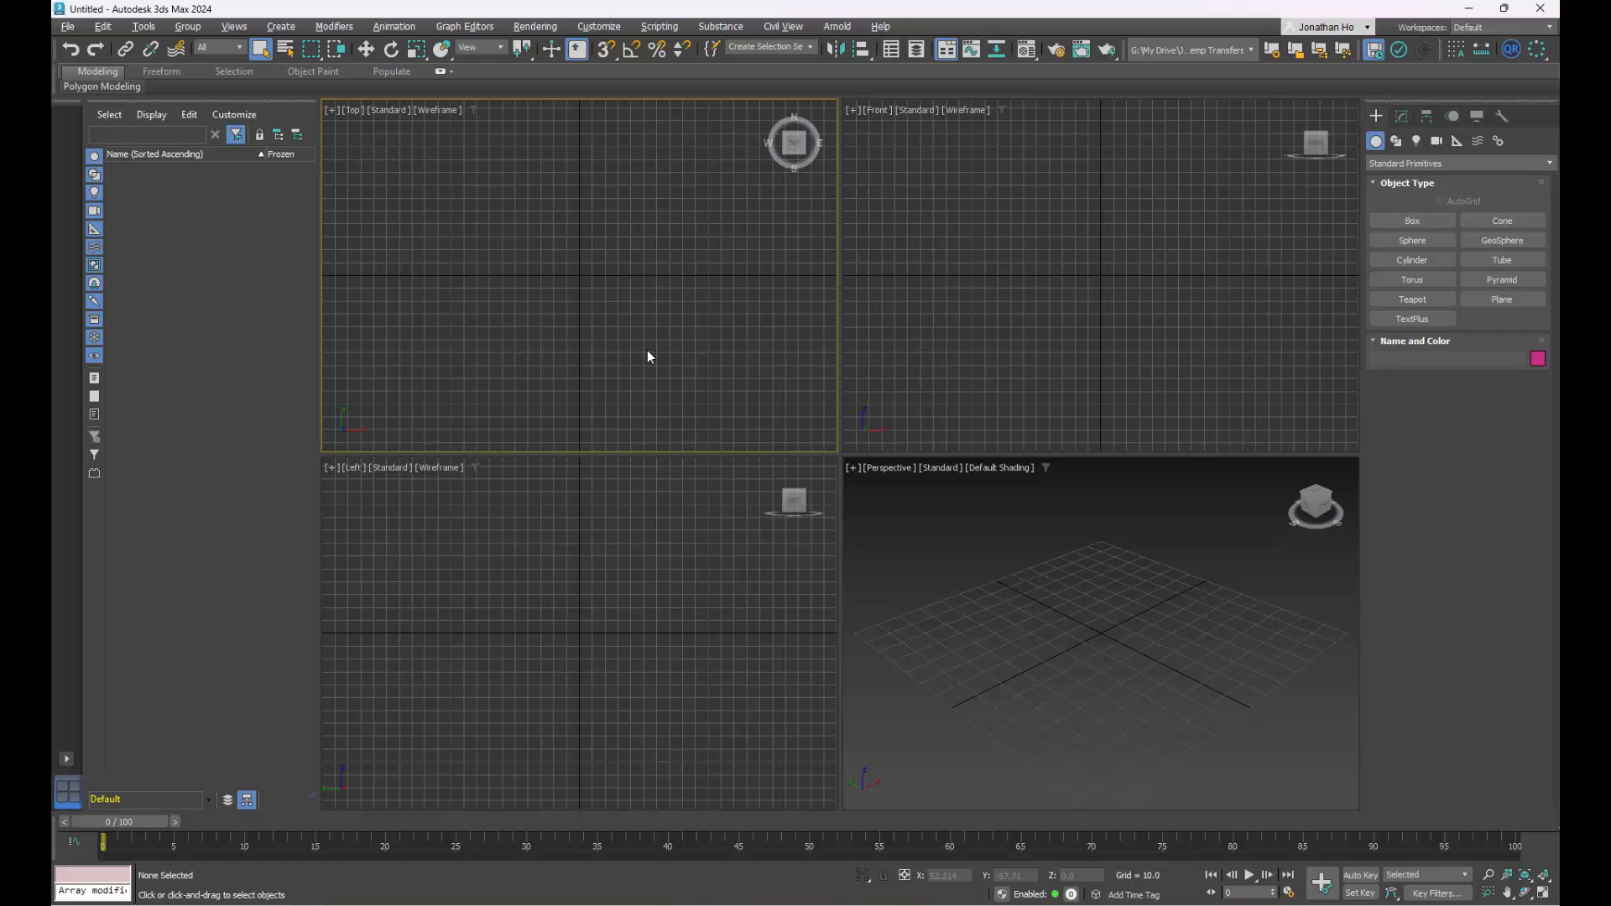
# - Create a box primitive around the Top view's origin, about 95 long, 105 wide and 69 high
pyautogui.click(1413, 221)
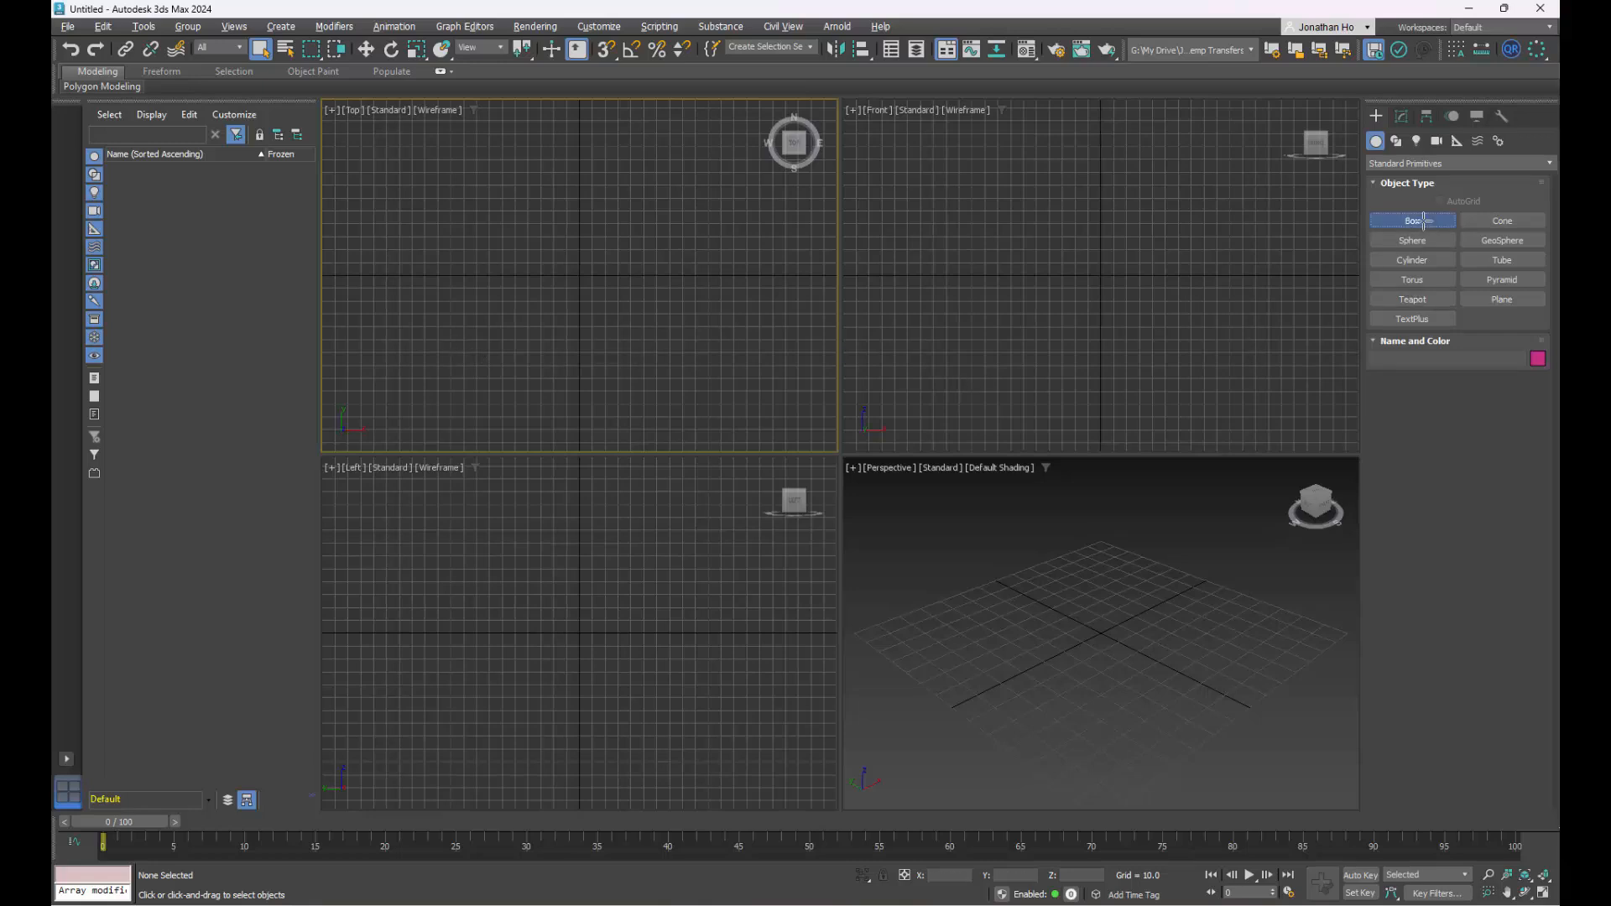
pyautogui.moveTo(509, 337); pyautogui.dragTo(649, 214)
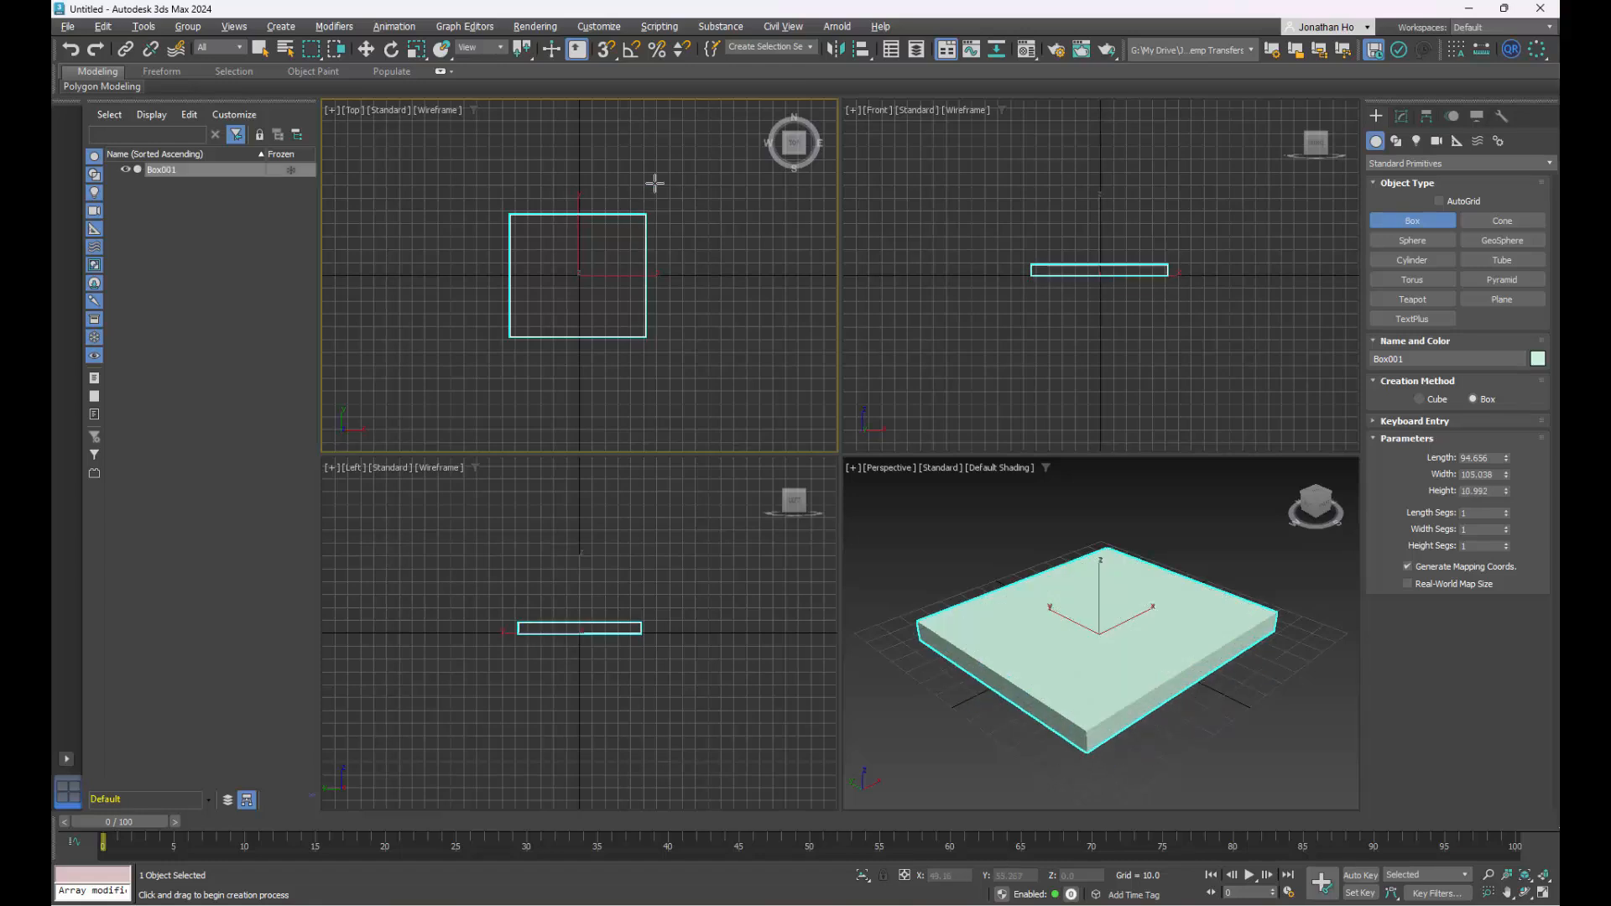
pyautogui.click(670, 128)
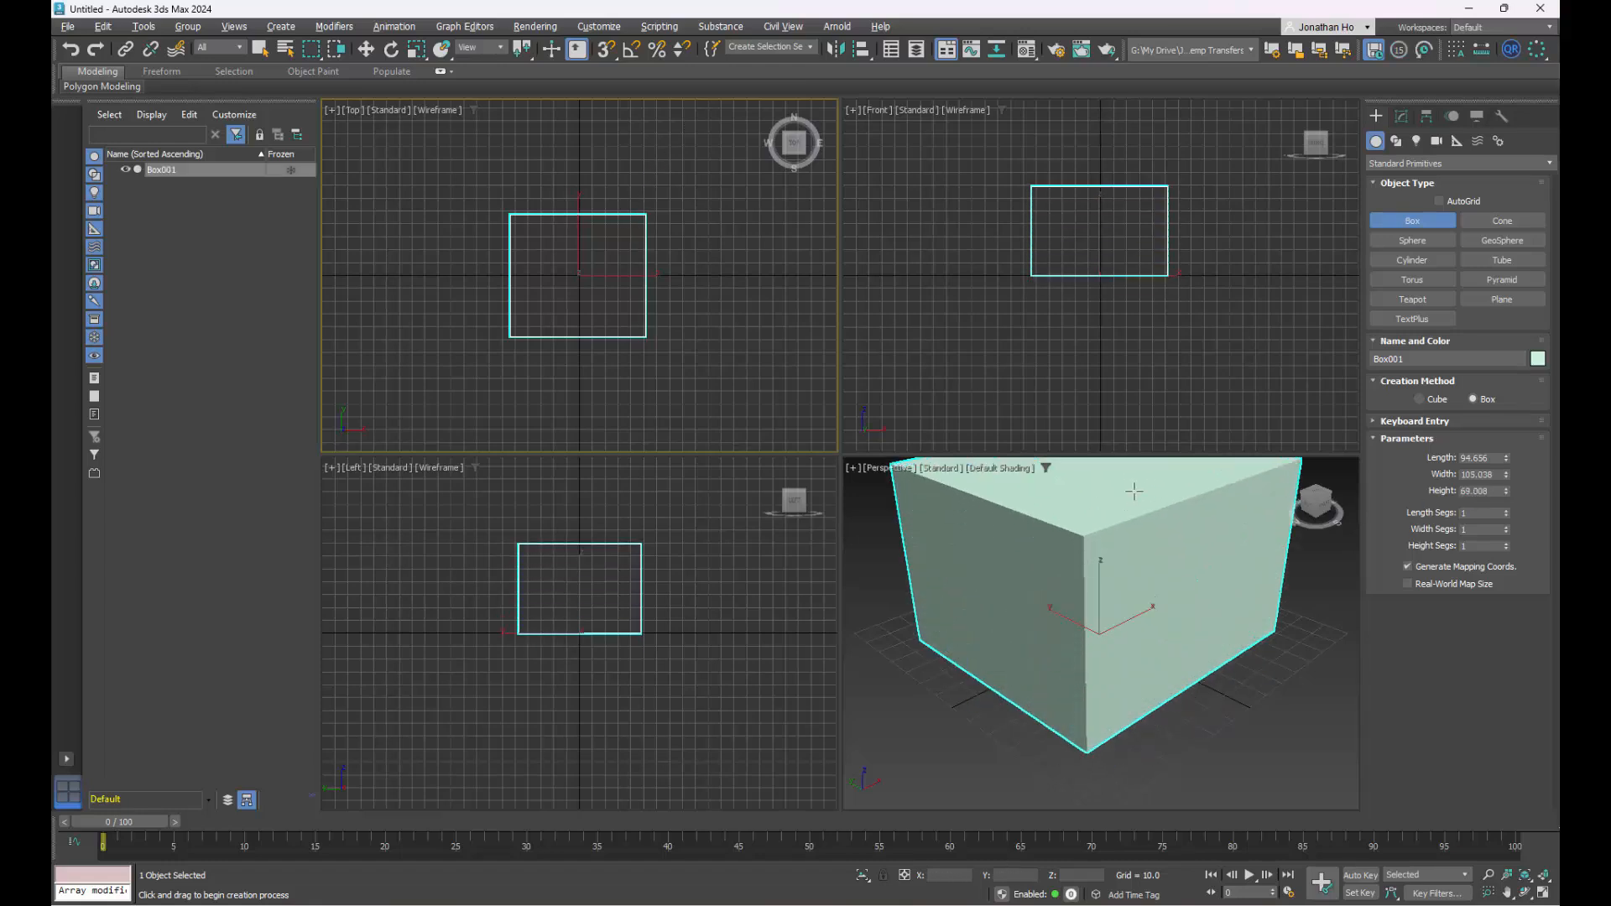
# - Set the new box's length, width and height to 450 each
pyautogui.doubleClick(1489, 457)
pyautogui.moveTo(1494, 457); pyautogui.dragTo(1440, 463)
pyautogui.write('450')
pyautogui.press('Tab')
pyautogui.write('450')
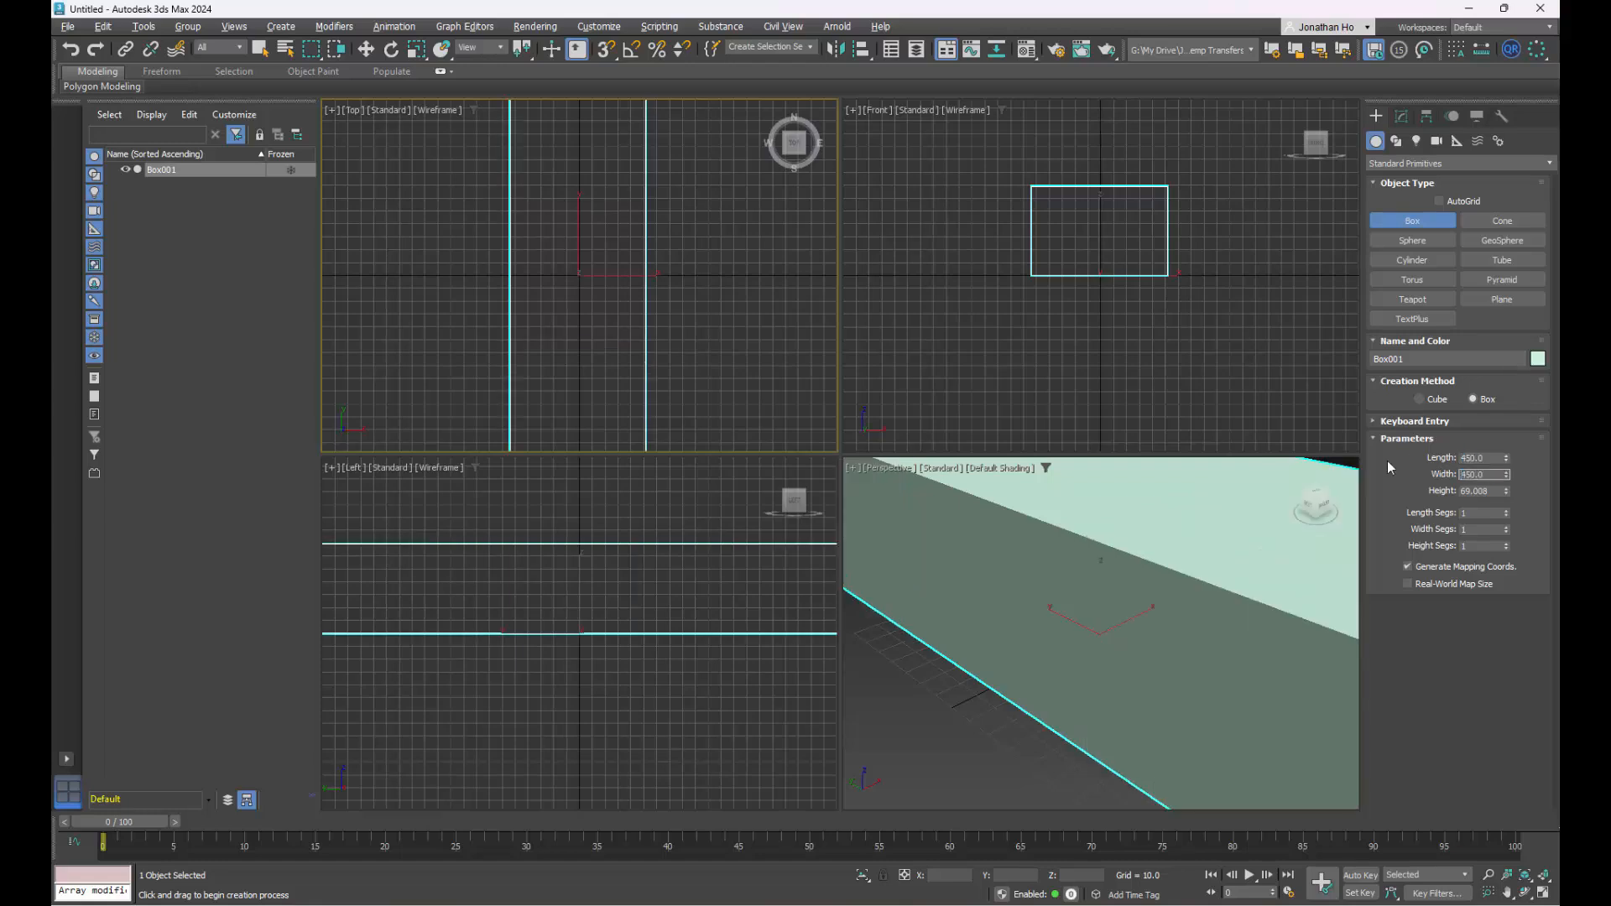
pyautogui.press('Tab')
pyautogui.write('450')
pyautogui.press('Tab')
pyautogui.click(628, 313)
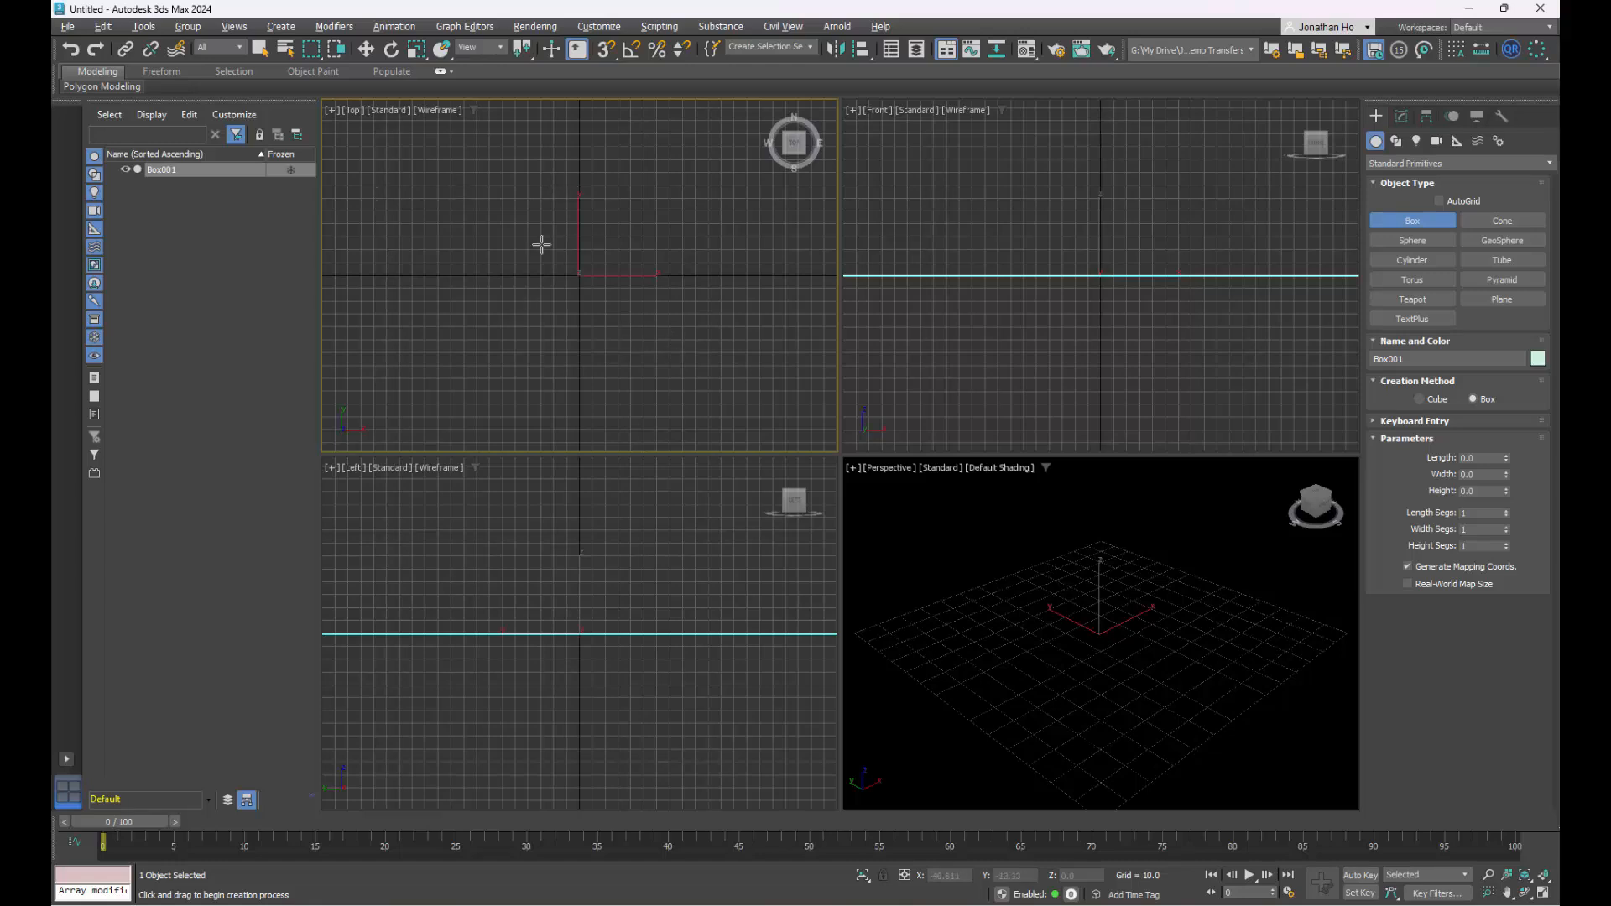
# - Move the box to the world origin with absolute X, Y and Z coordinates of 0
pyautogui.rightClick(366, 51)
pyautogui.moveTo(1101, 357); pyautogui.dragTo(809, 414)
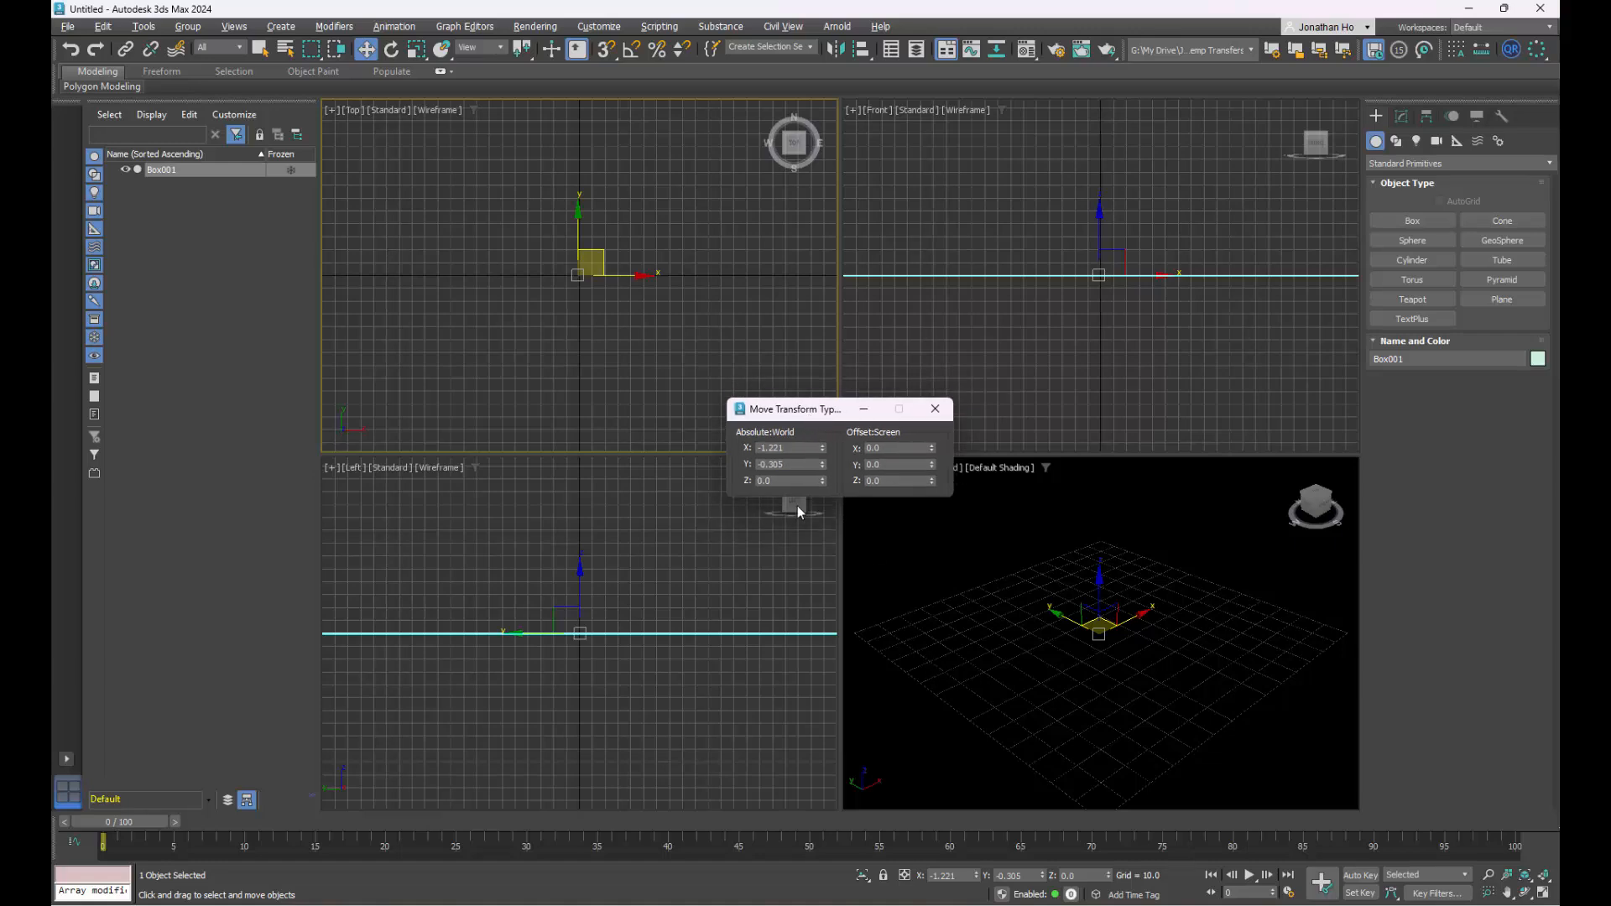
pyautogui.click(795, 451)
pyautogui.scroll(10, 627, 351)
pyautogui.scroll(-6, 626, 350)
pyautogui.scroll(2, 626, 350)
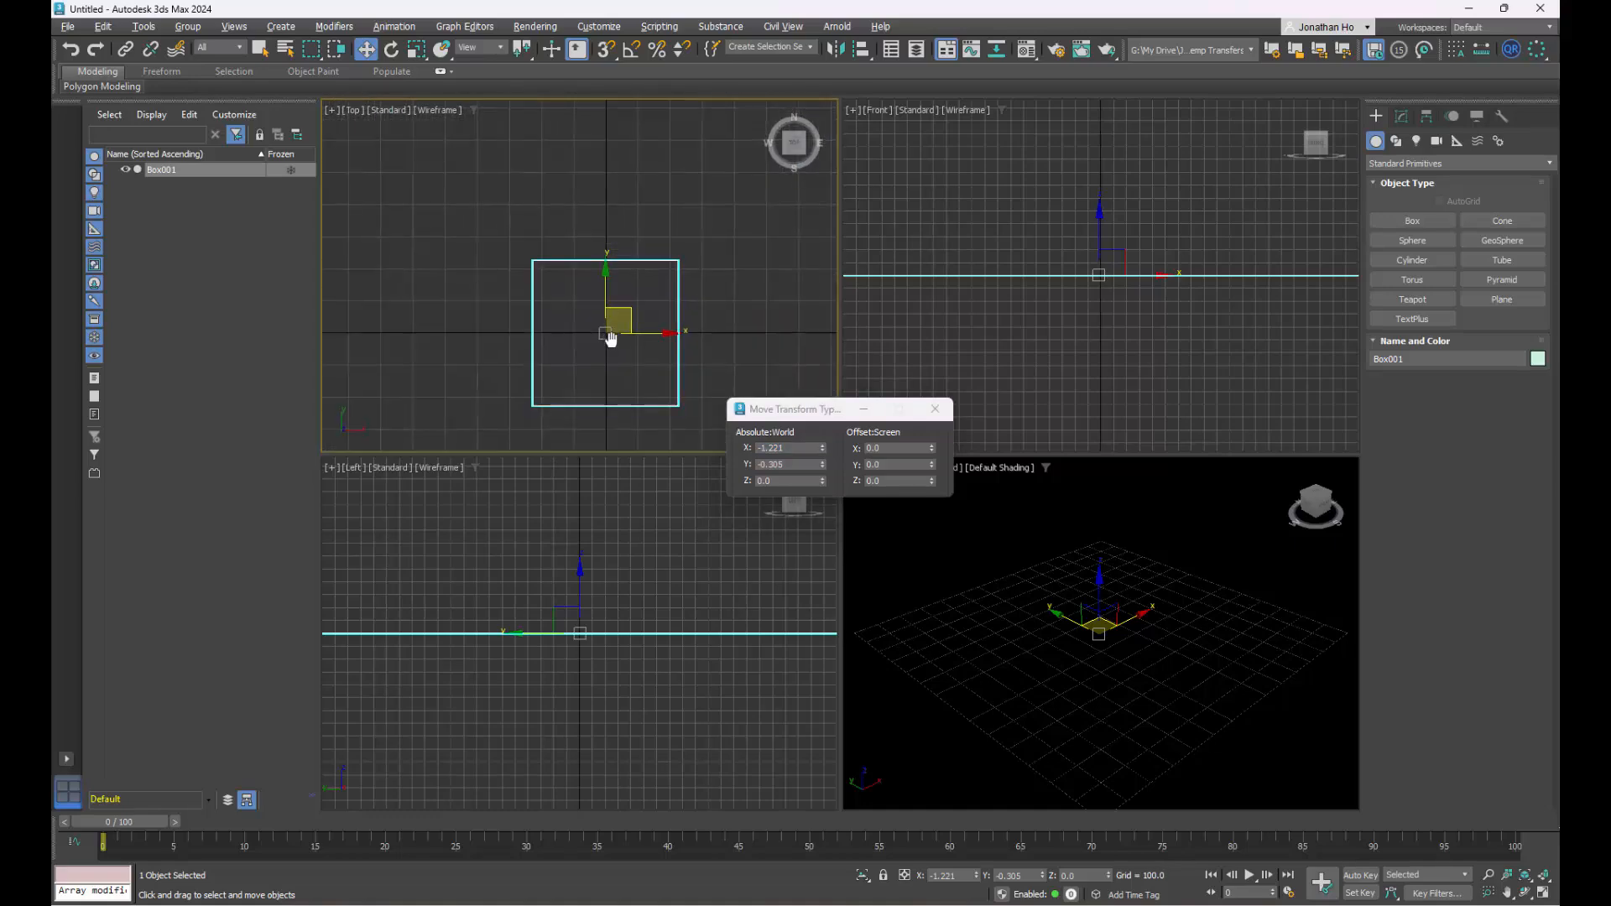
pyautogui.moveTo(611, 339); pyautogui.dragTo(599, 322, button='middle')
pyautogui.moveTo(795, 448); pyautogui.dragTo(703, 441)
pyautogui.write('0')
pyautogui.press('Return')
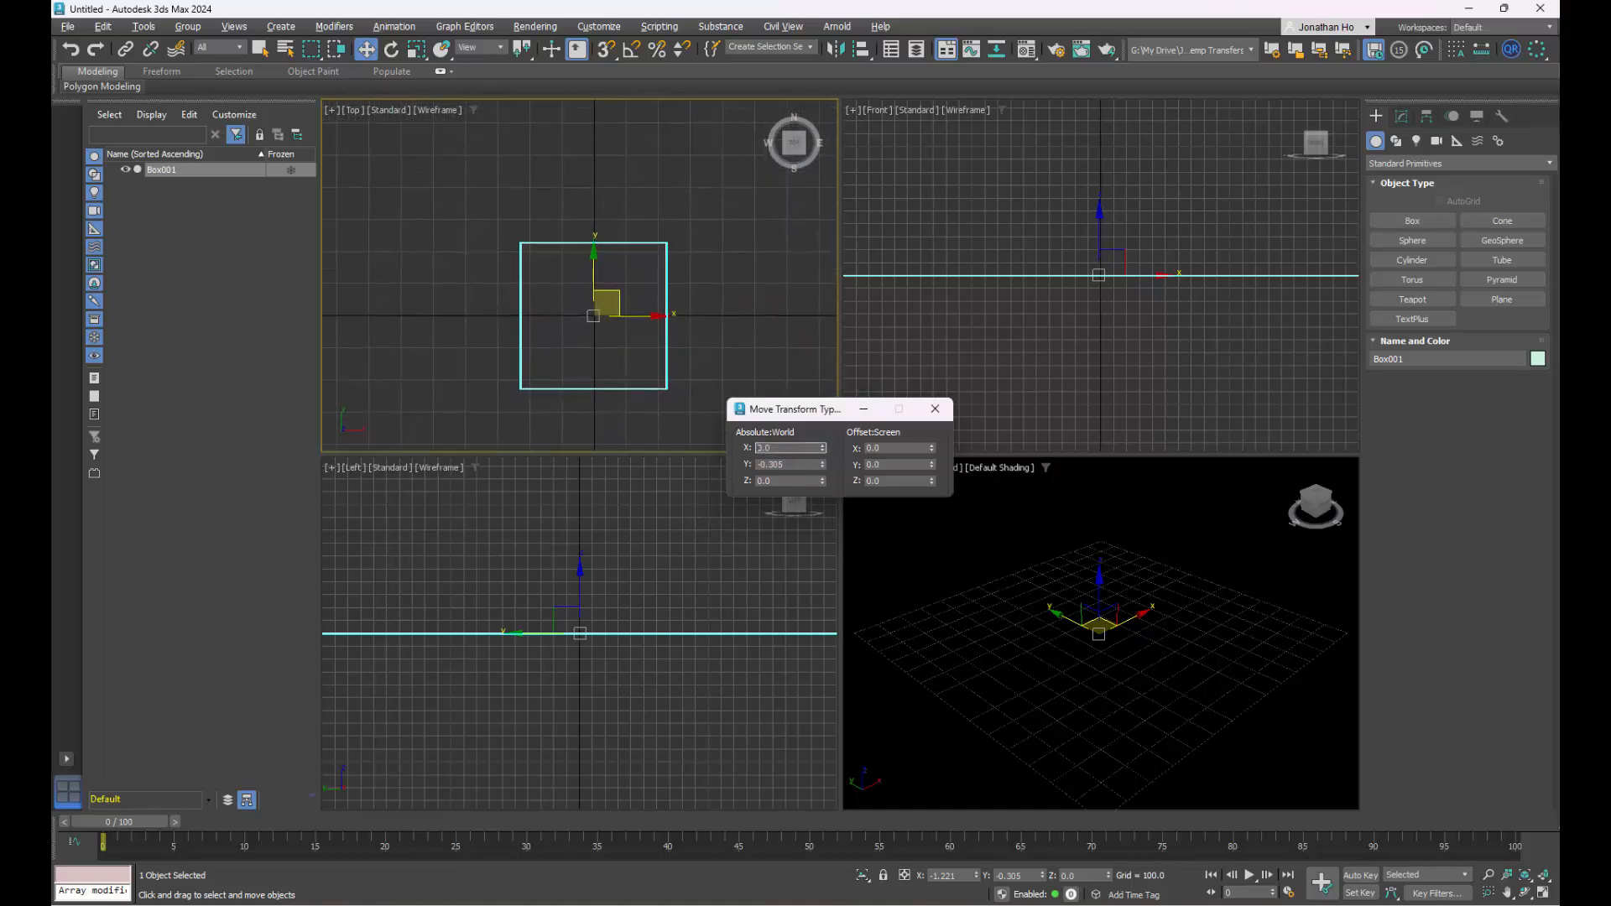
pyautogui.press('Tab')
pyautogui.write('0')
pyautogui.press('Tab')
pyautogui.click(933, 408)
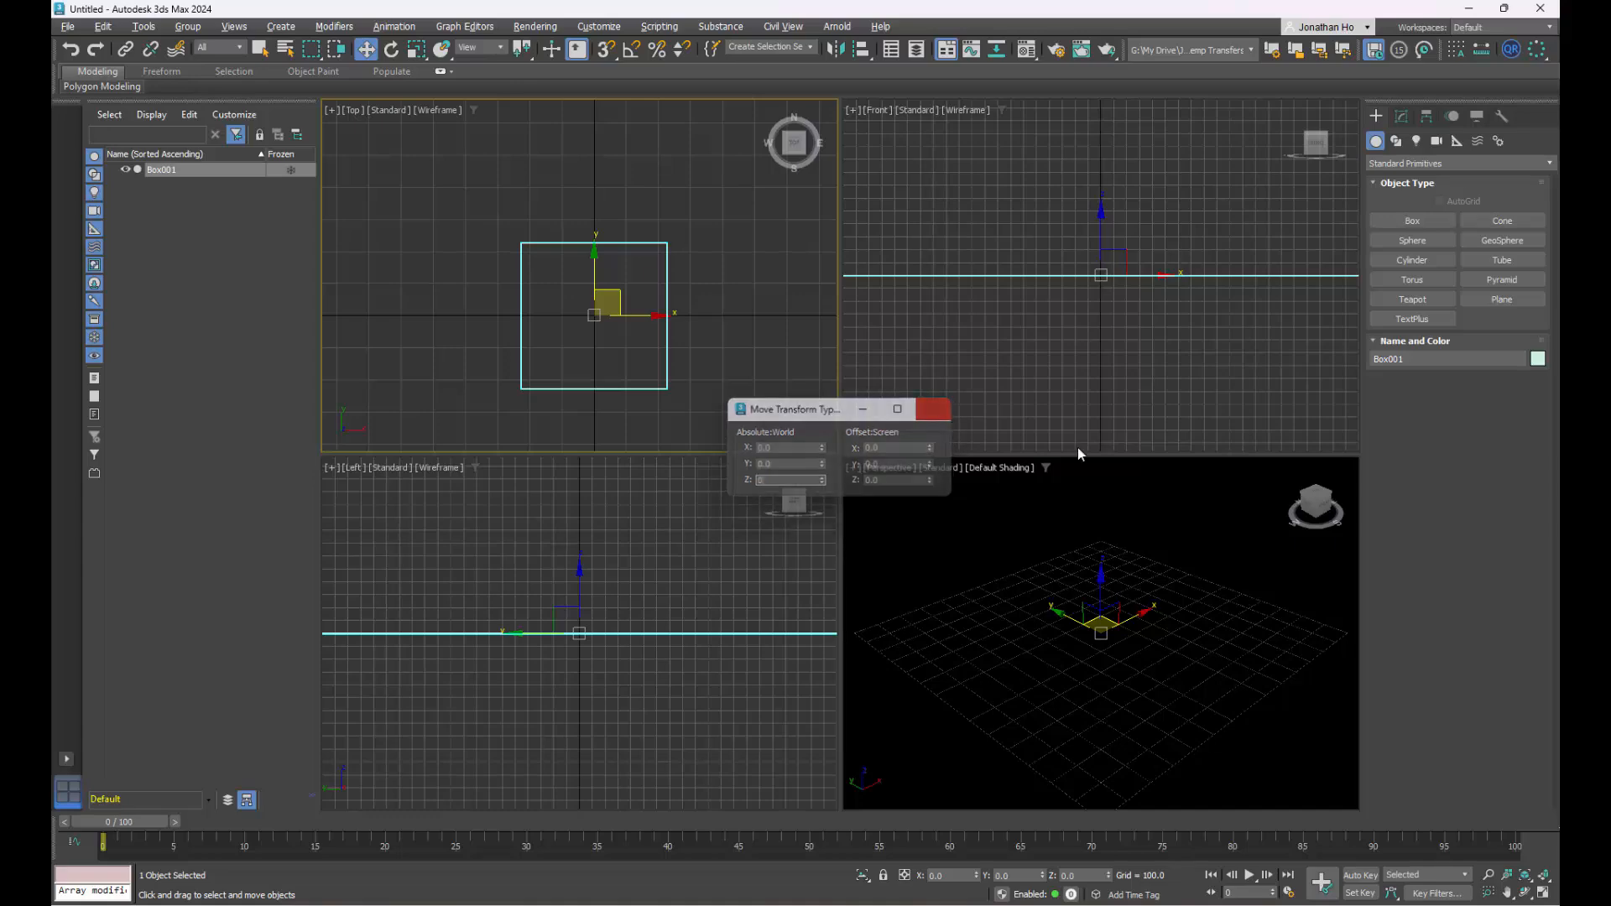
# - Fit the box in all viewports and turn the Front viewport into an angled orthographic view with default shading
pyautogui.click(1541, 879)
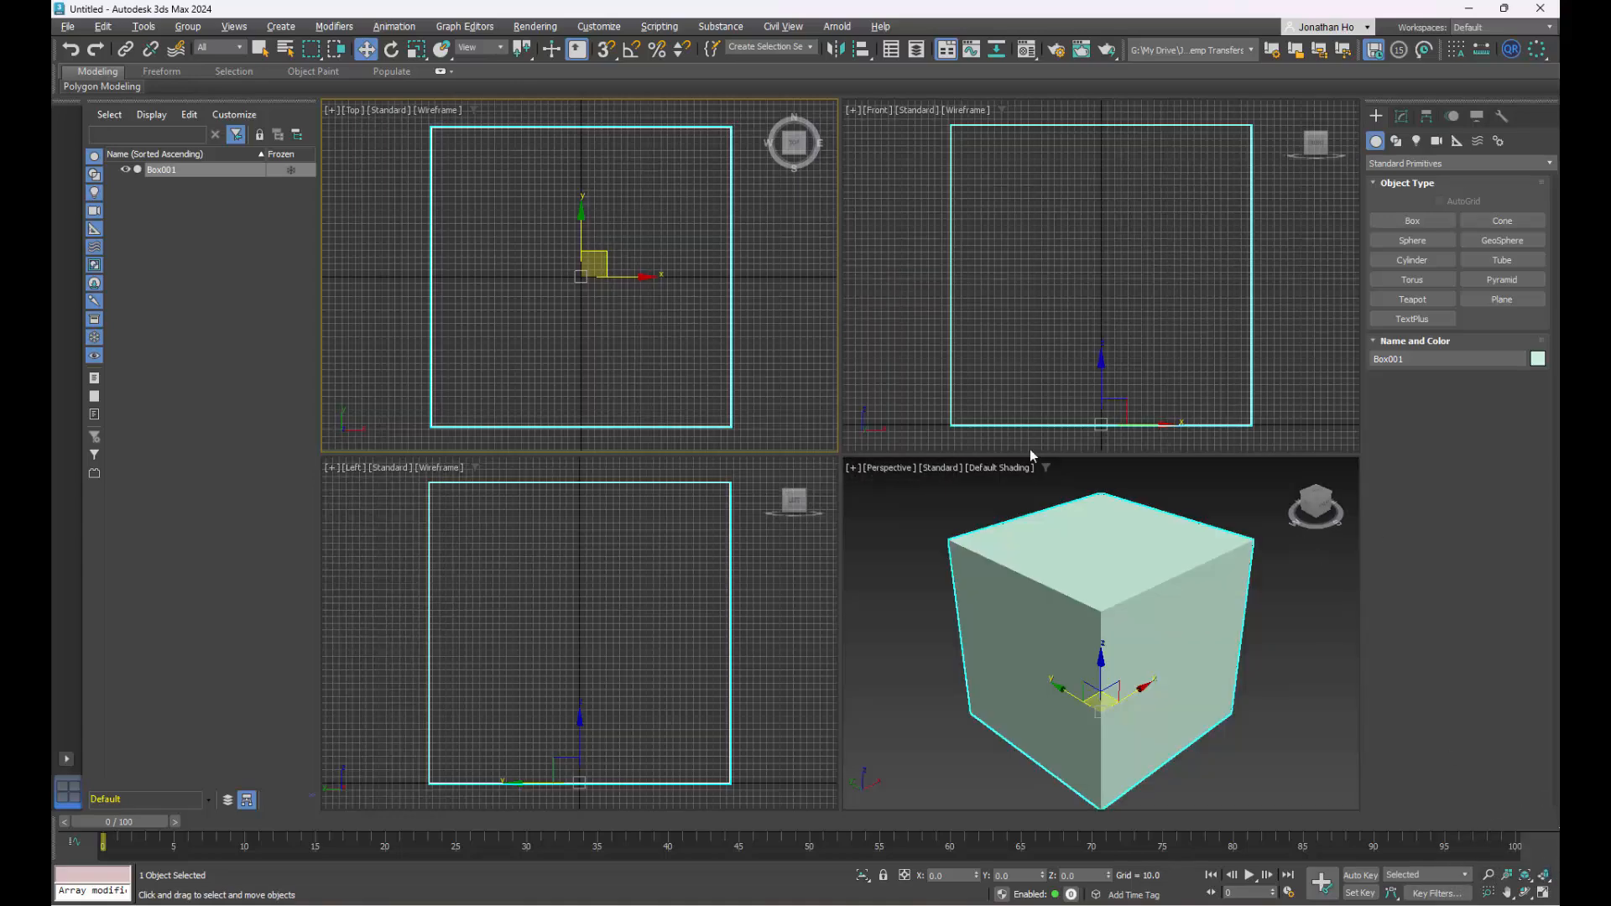
pyautogui.moveTo(1084, 695)
pyautogui.mouseDown(button='middle')
pyautogui.moveTo(1066, 680)
pyautogui.moveTo(1080, 683)
pyautogui.mouseUp(button='middle')
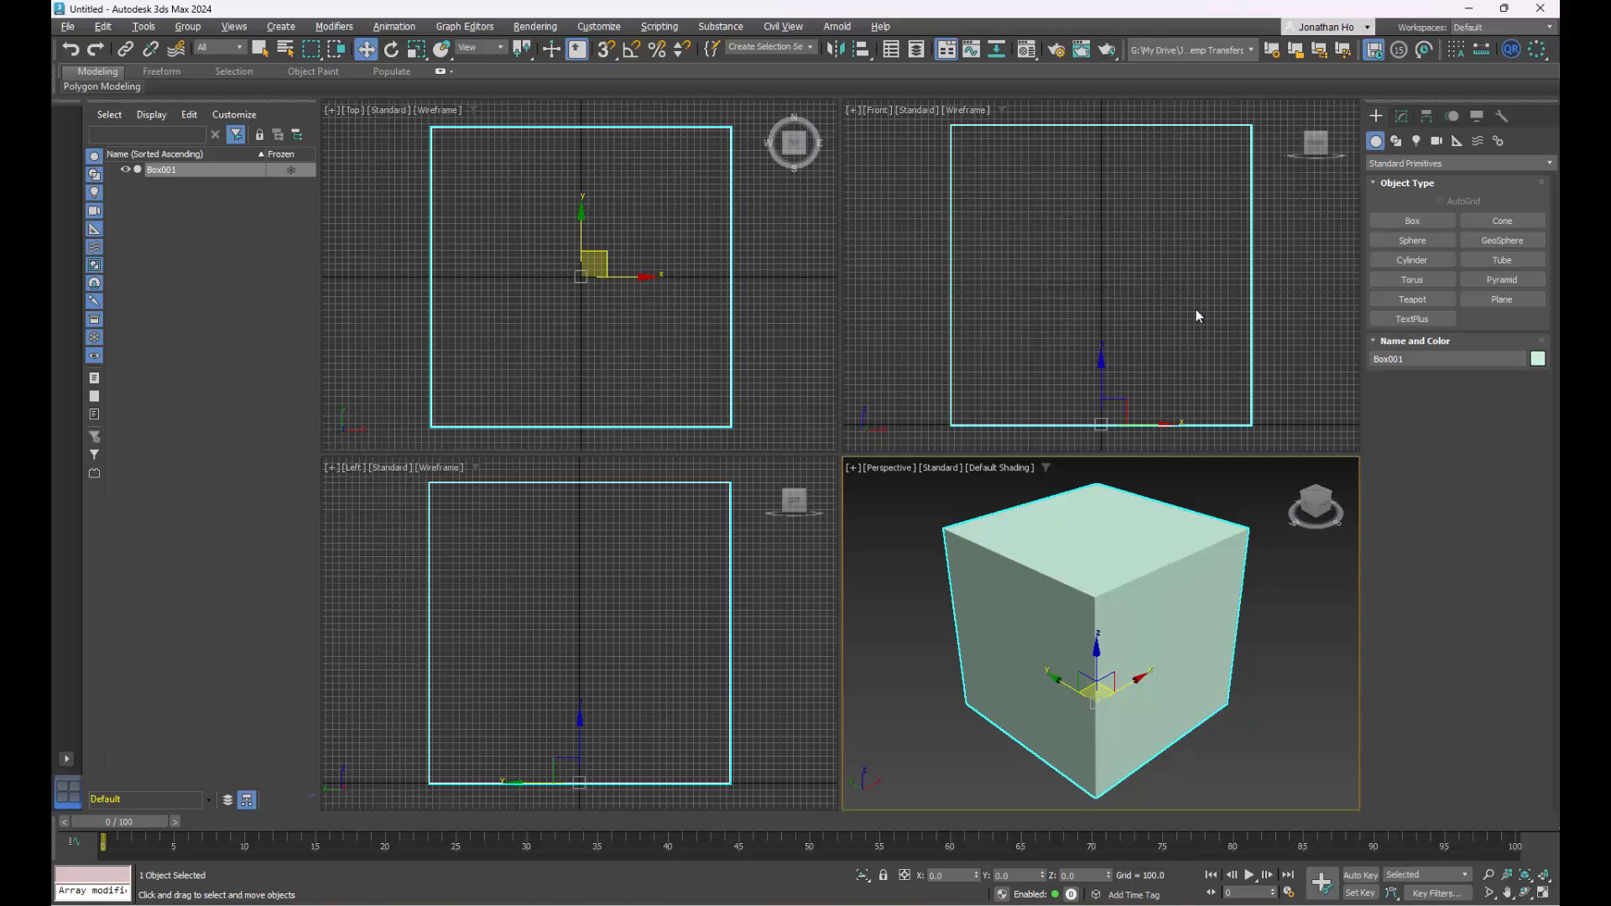
pyautogui.keyDown('alt'); pyautogui.moveTo(1234, 225); pyautogui.dragTo(1144, 277, button='middle'); pyautogui.keyUp('alt')
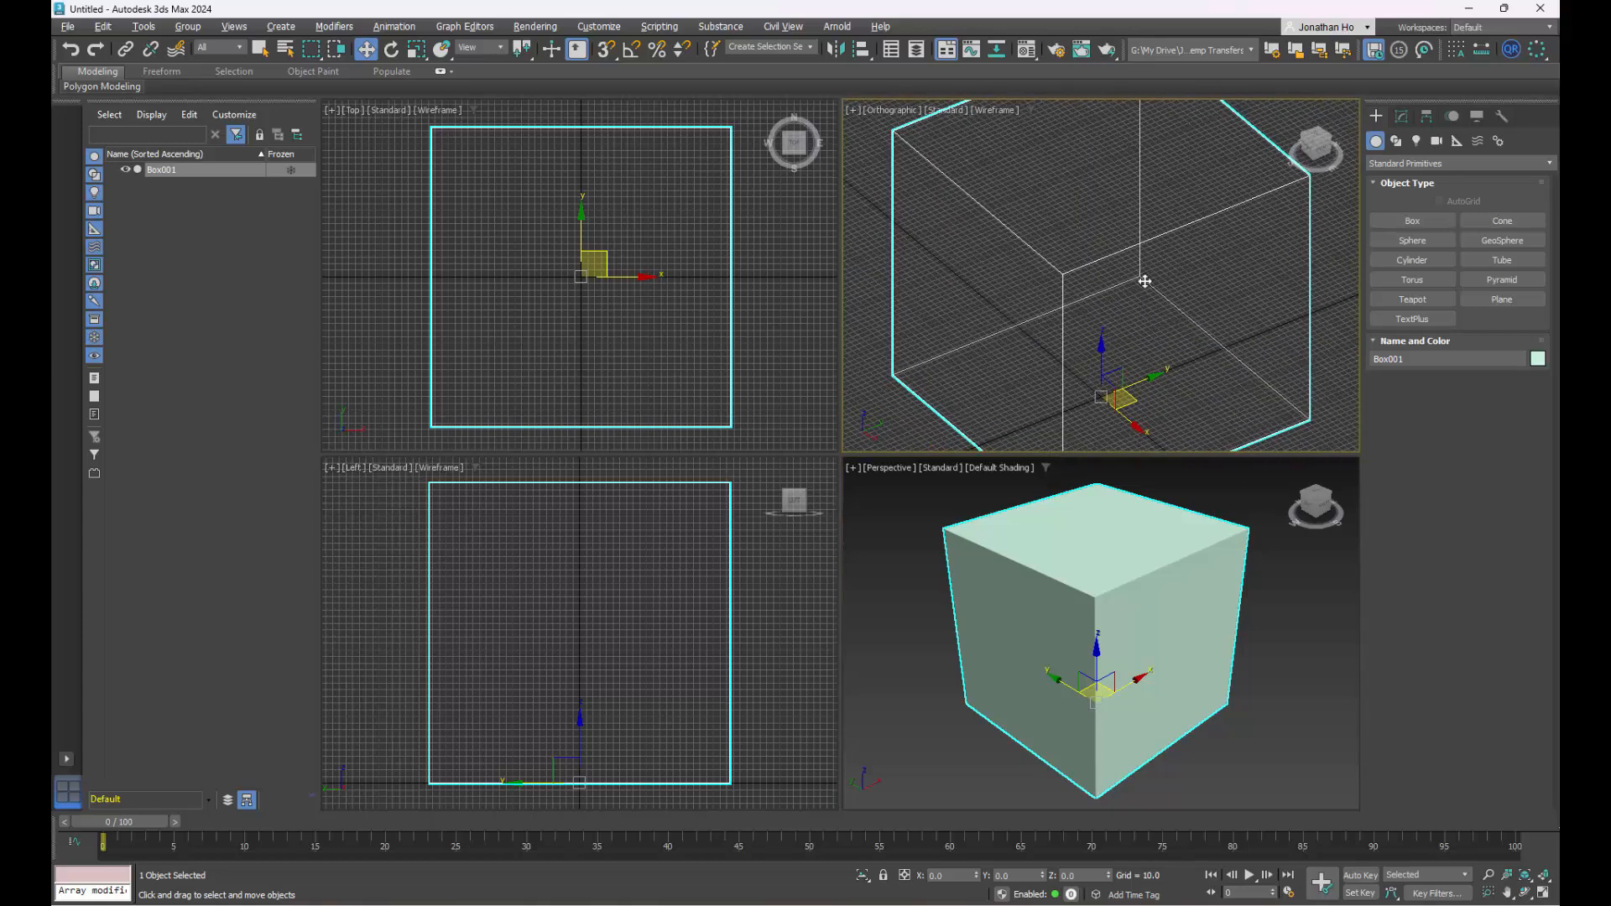
pyautogui.scroll(-4, 1150, 274)
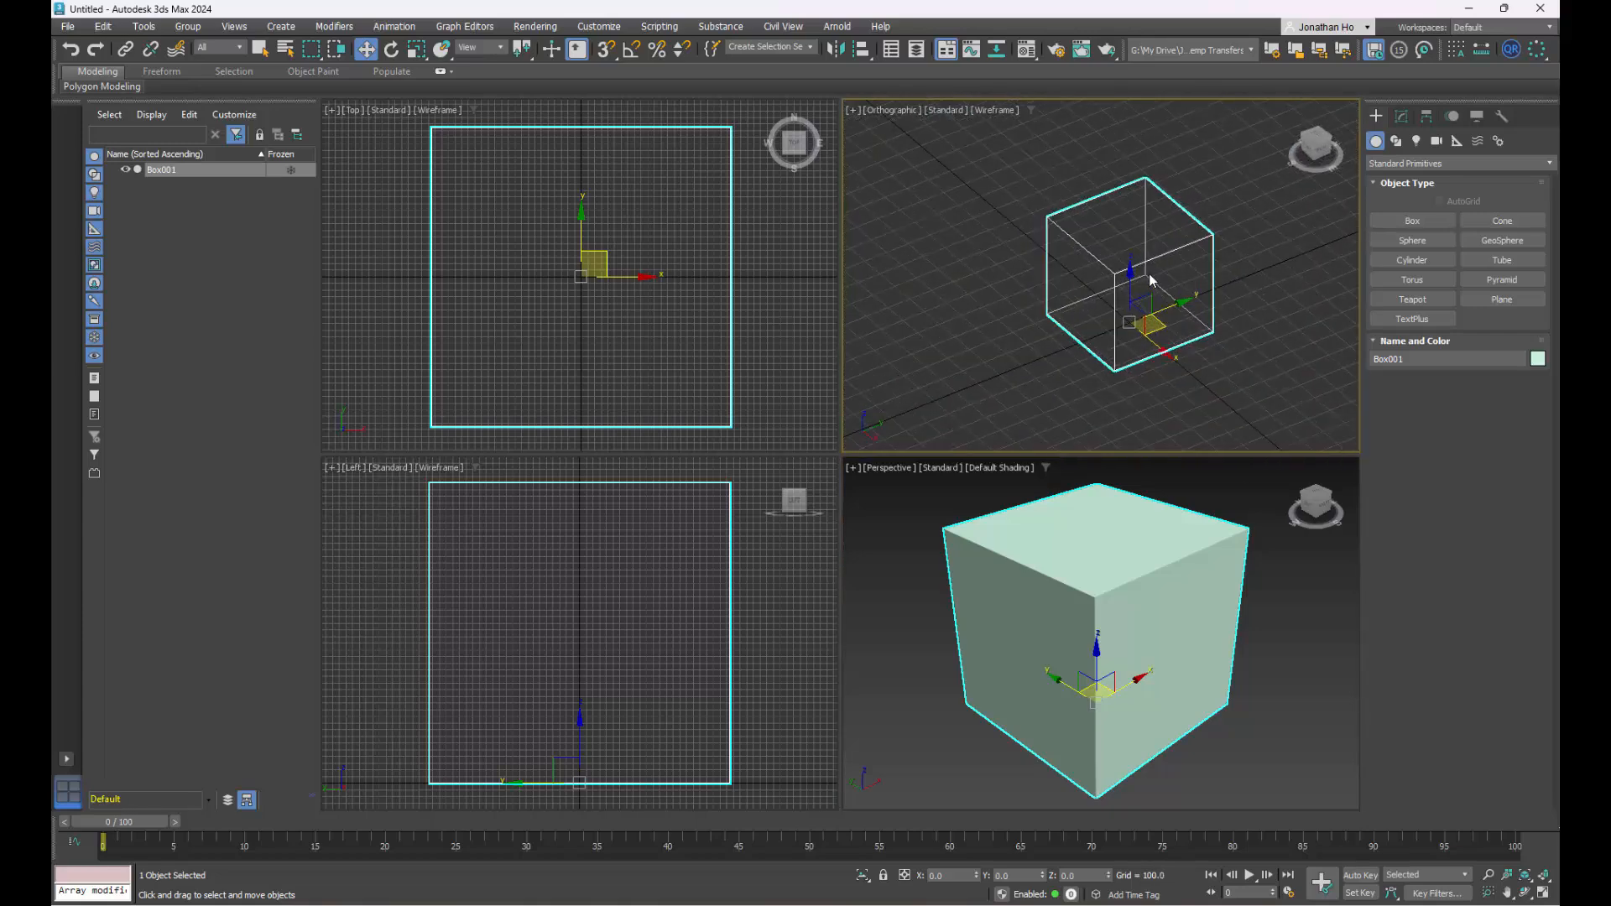
pyautogui.press('F3')
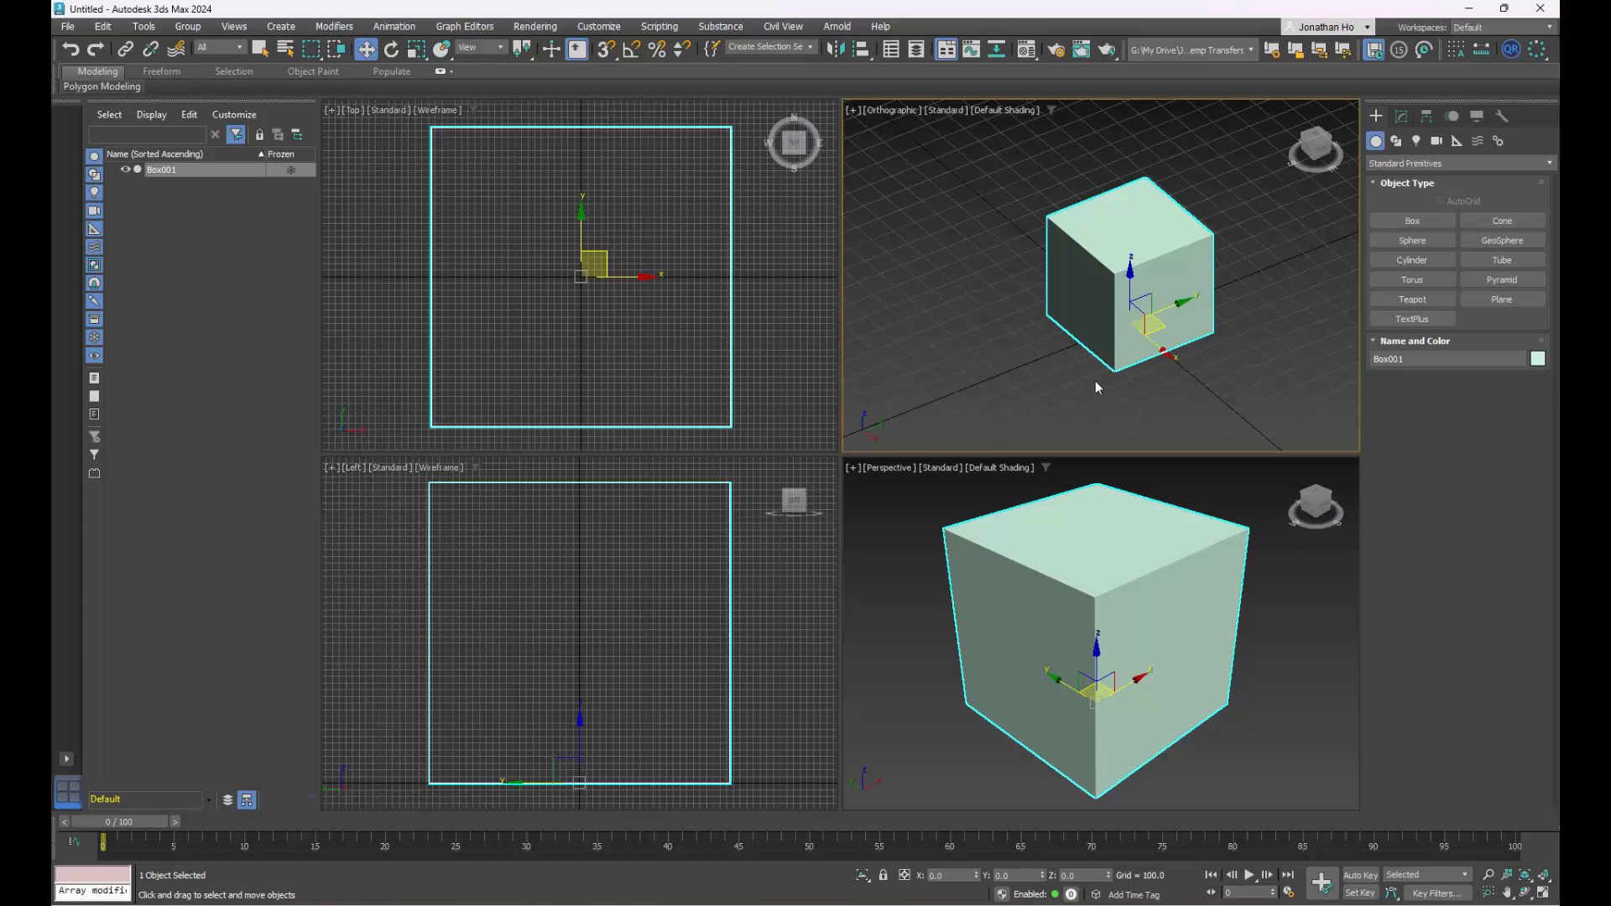
pyautogui.moveTo(1097, 385)
pyautogui.keyDown('alt'); pyautogui.mouseDown(button='middle')
pyautogui.moveTo(1071, 360)
pyautogui.moveTo(1176, 364)
pyautogui.moveTo(1133, 336)
pyautogui.mouseUp(button='middle'); pyautogui.keyUp('alt')
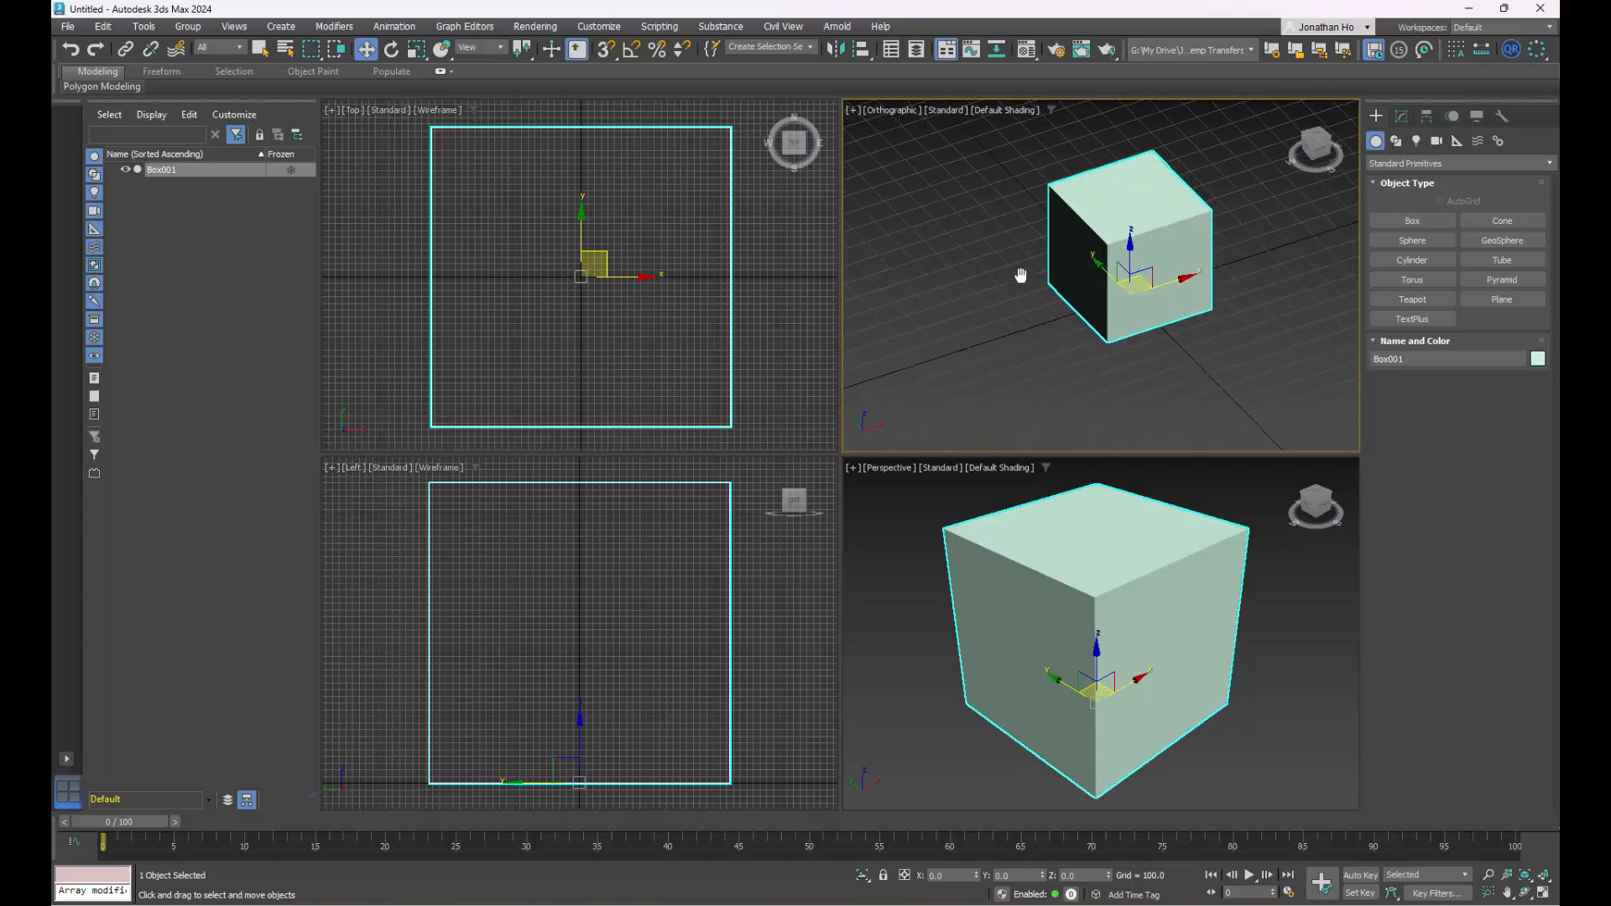
# - Change the Left viewport to a Front view and the Perspective viewport to a Left view framed on the box
pyautogui.middleClick(763, 599)
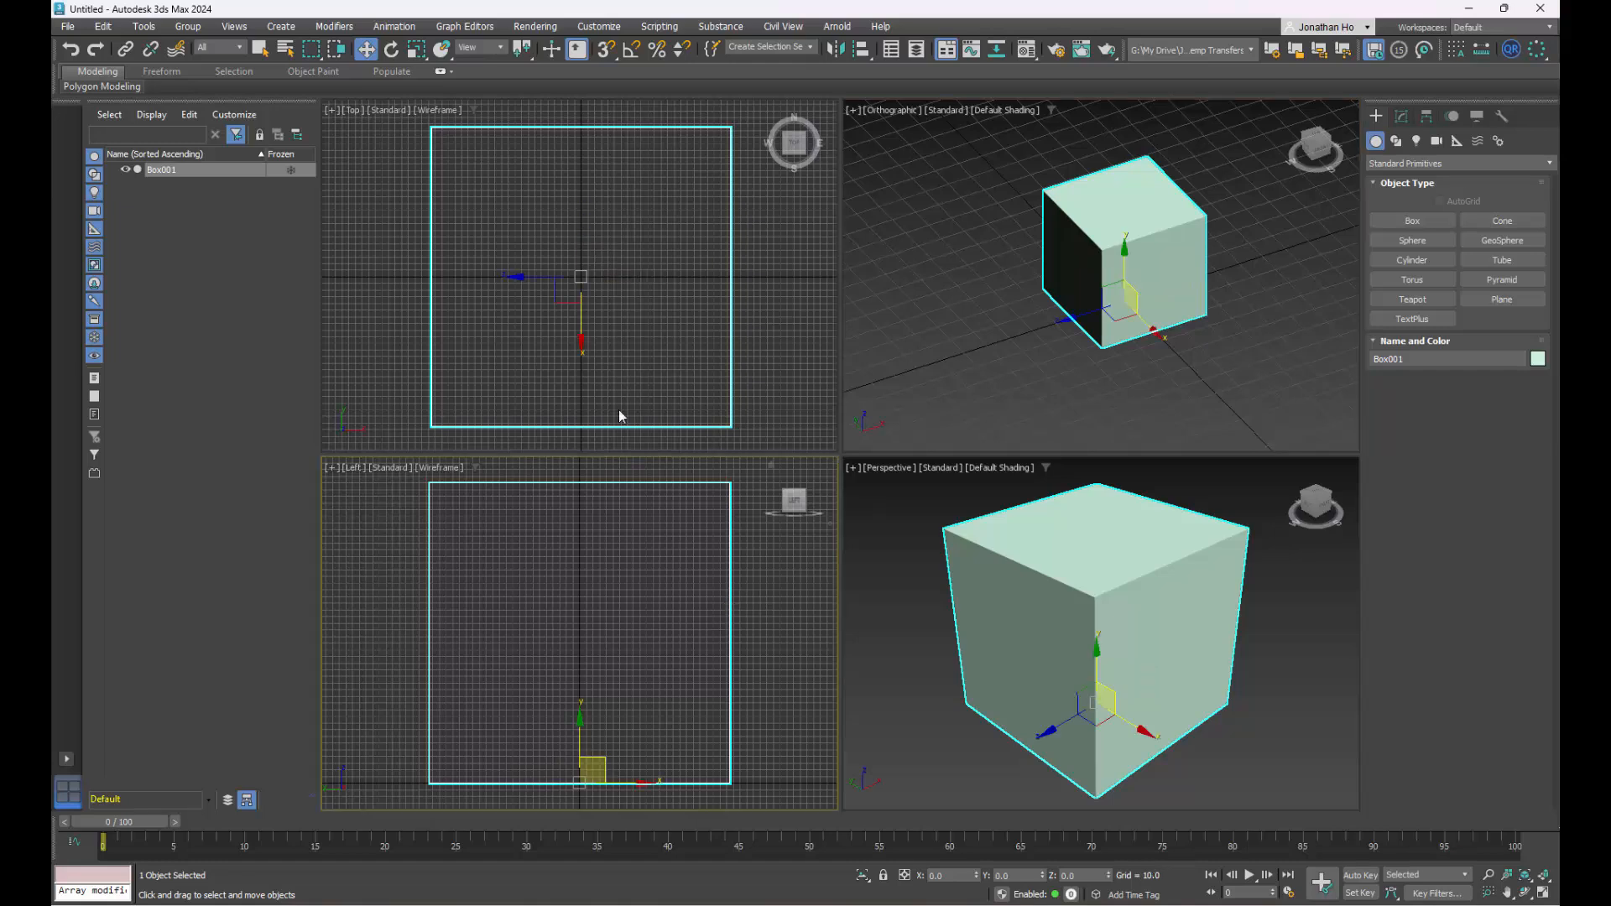
pyautogui.press('f')
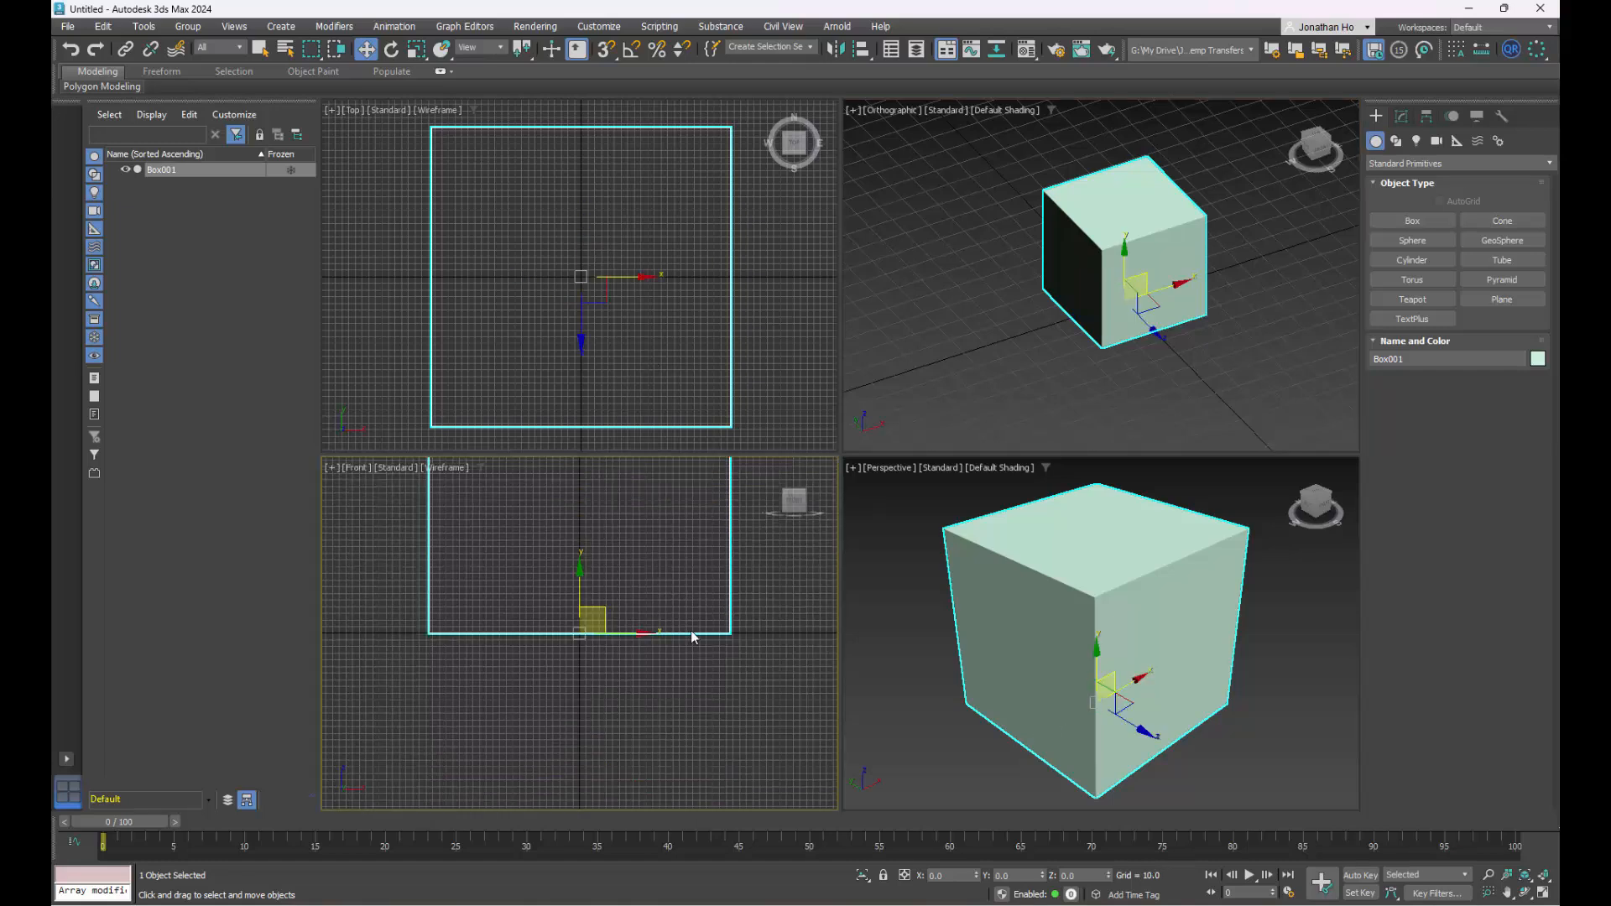
pyautogui.middleClick(906, 672)
pyautogui.press('l')
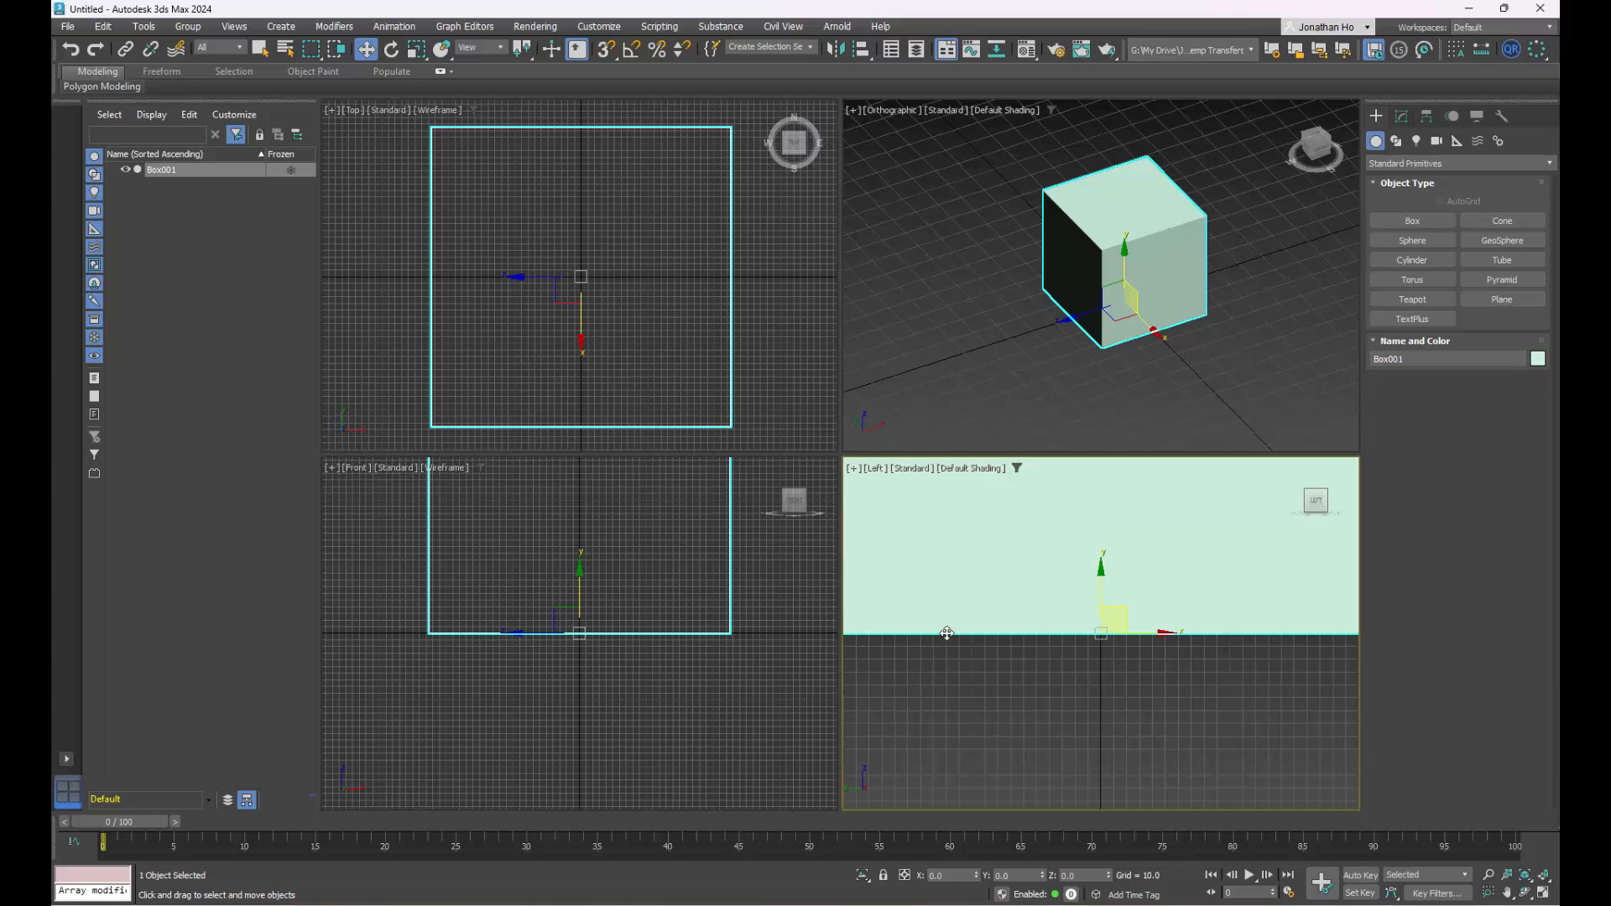
pyautogui.press('z')
# - Switch the new Left viewport from default shading to wireframe display
pyautogui.click(918, 470)
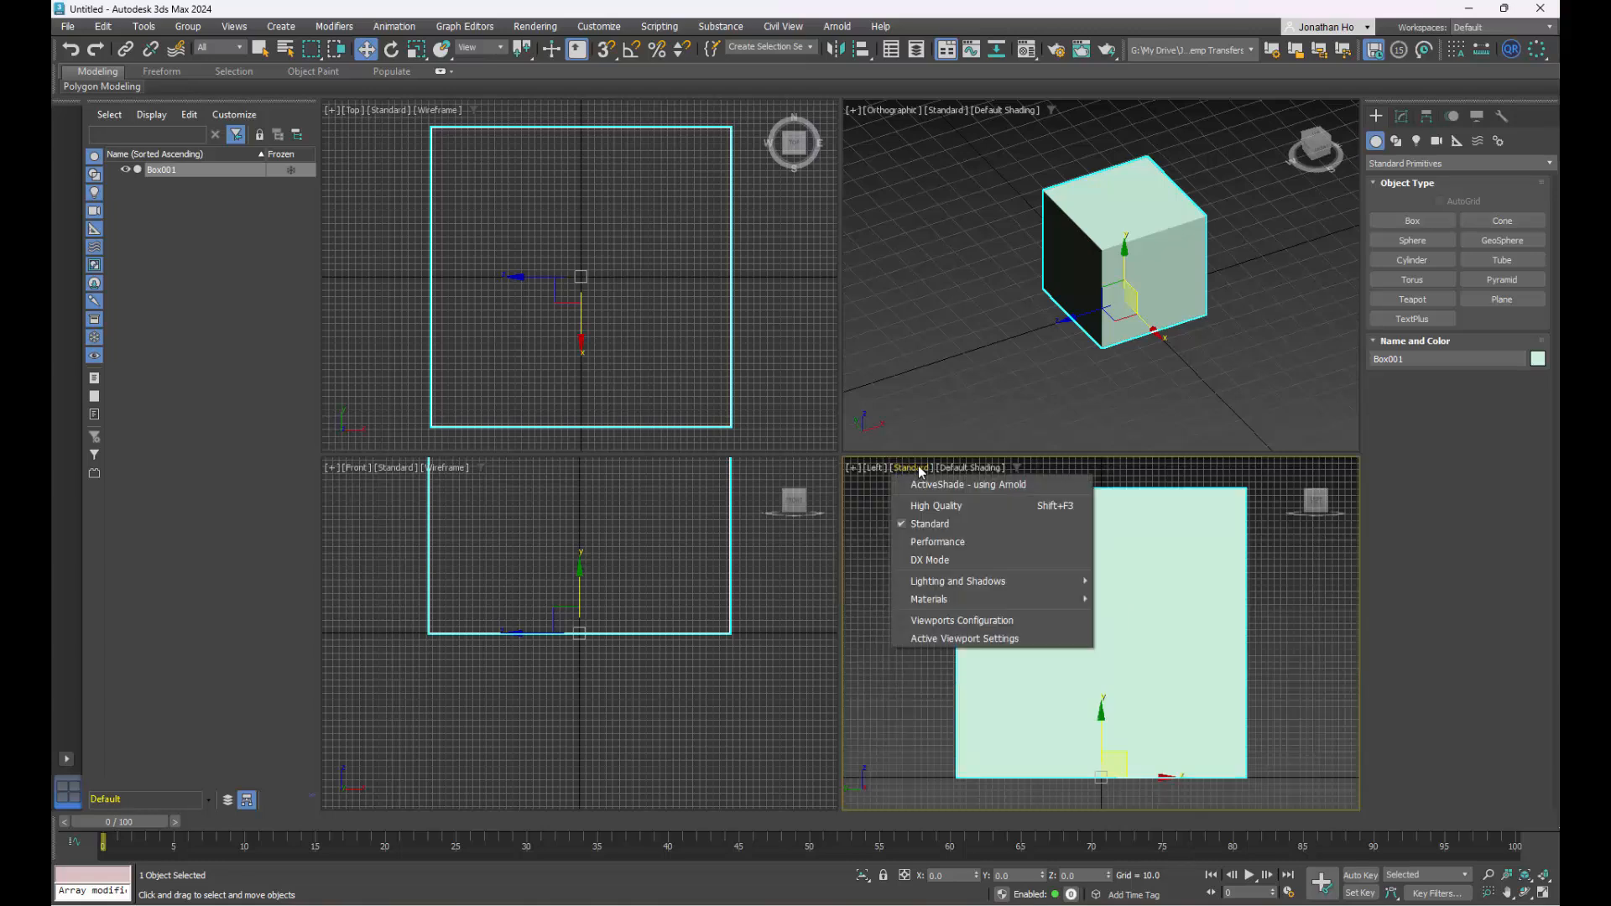
pyautogui.click(953, 462)
pyautogui.click(953, 463)
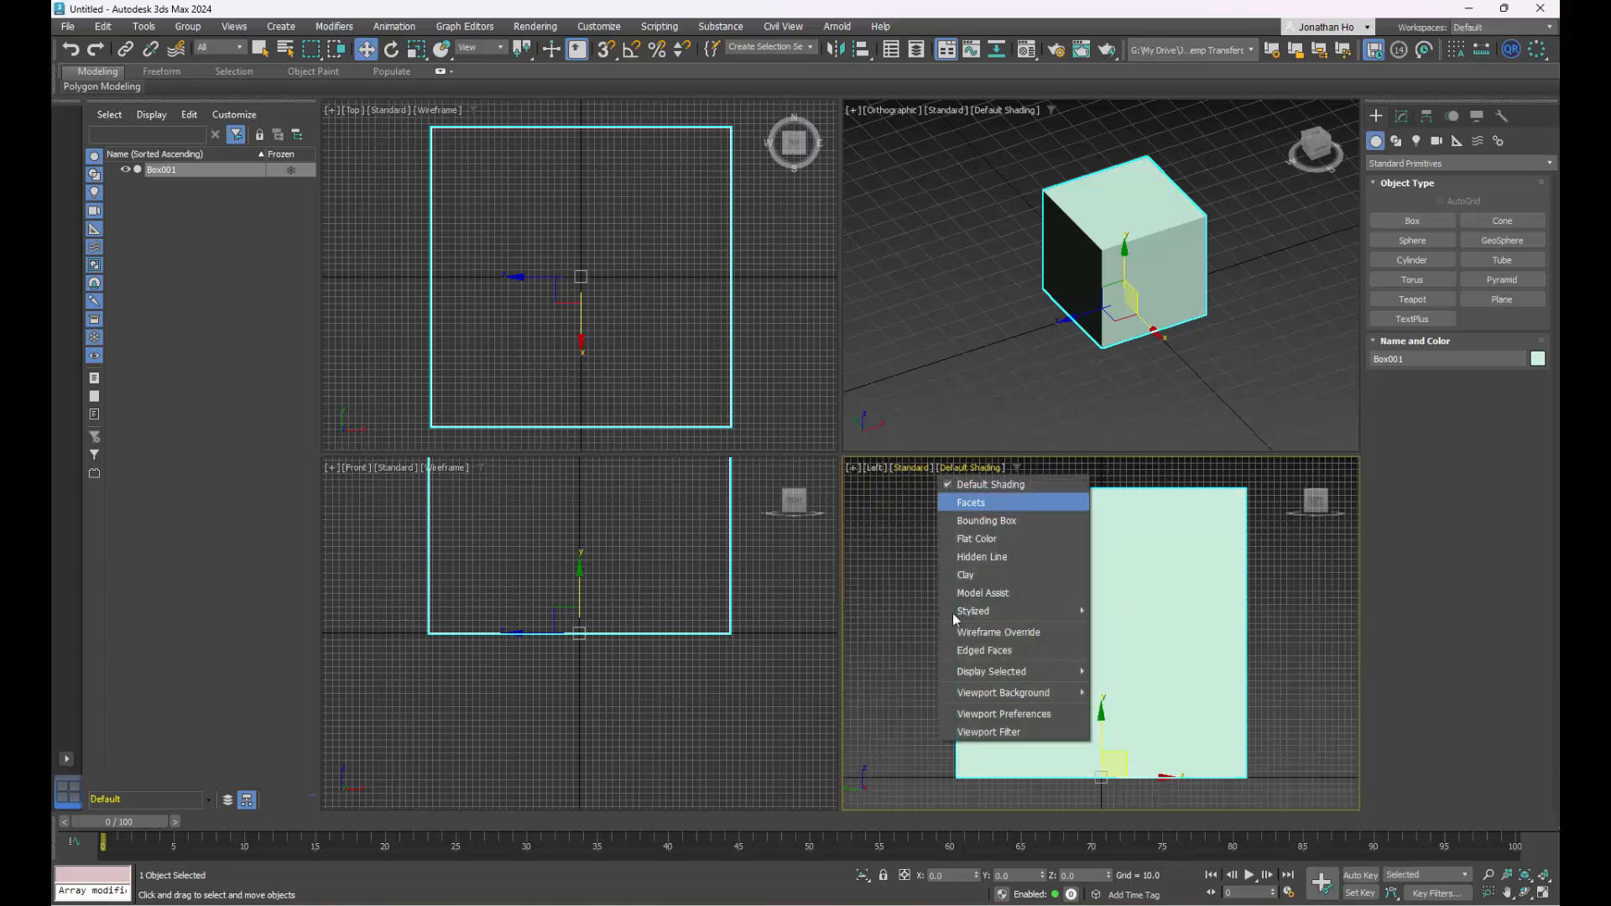
pyautogui.moveTo(1049, 675)
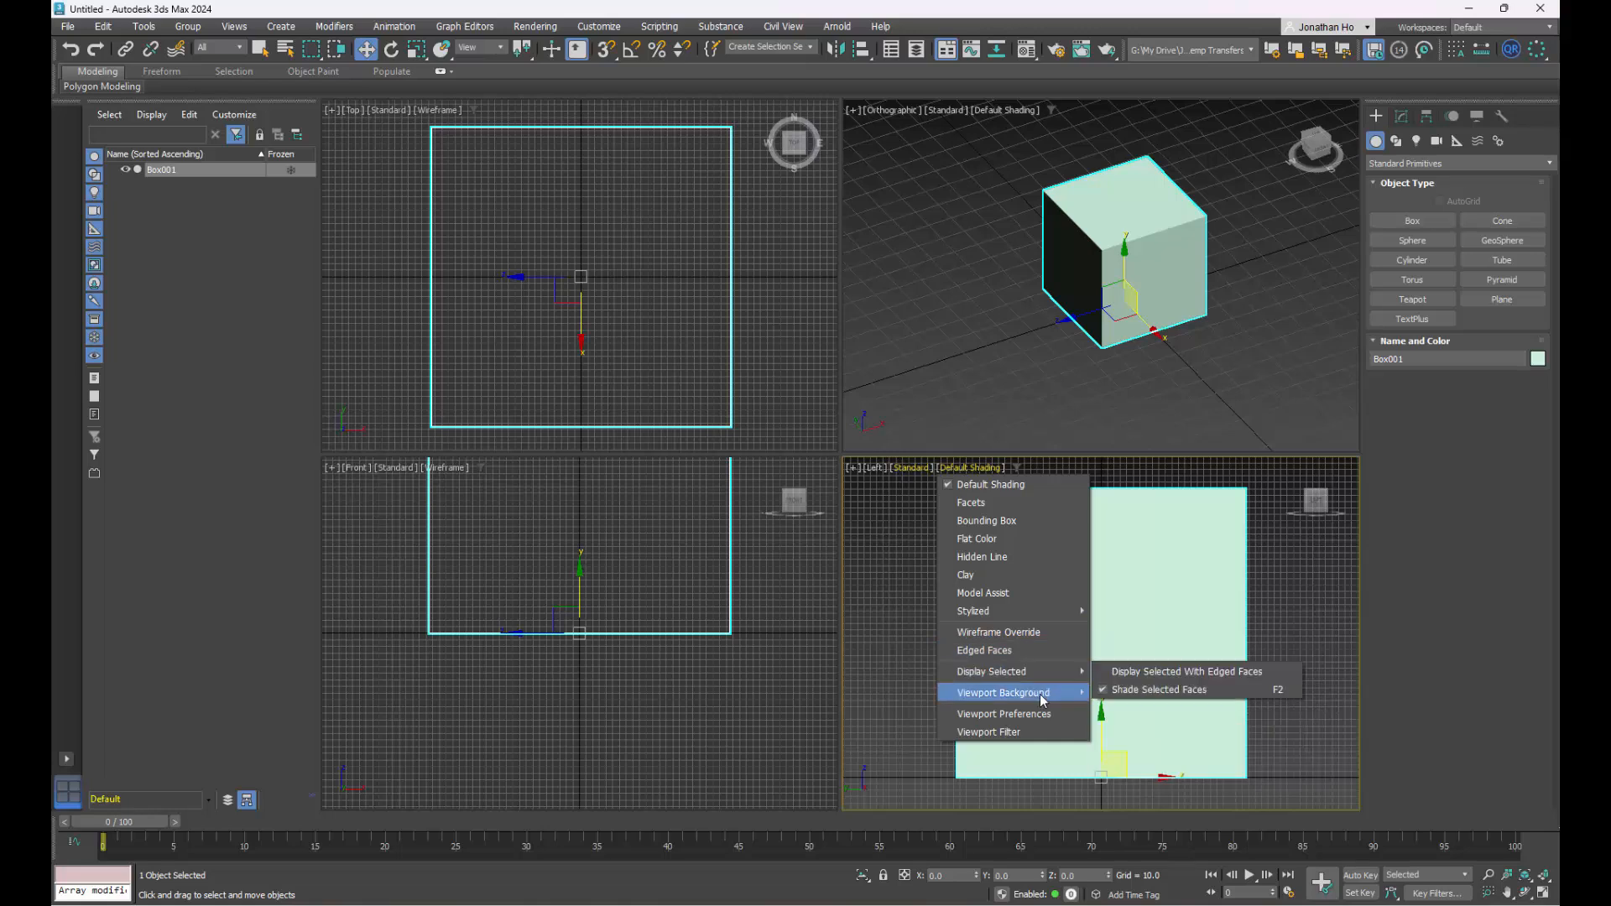
pyautogui.click(1132, 713)
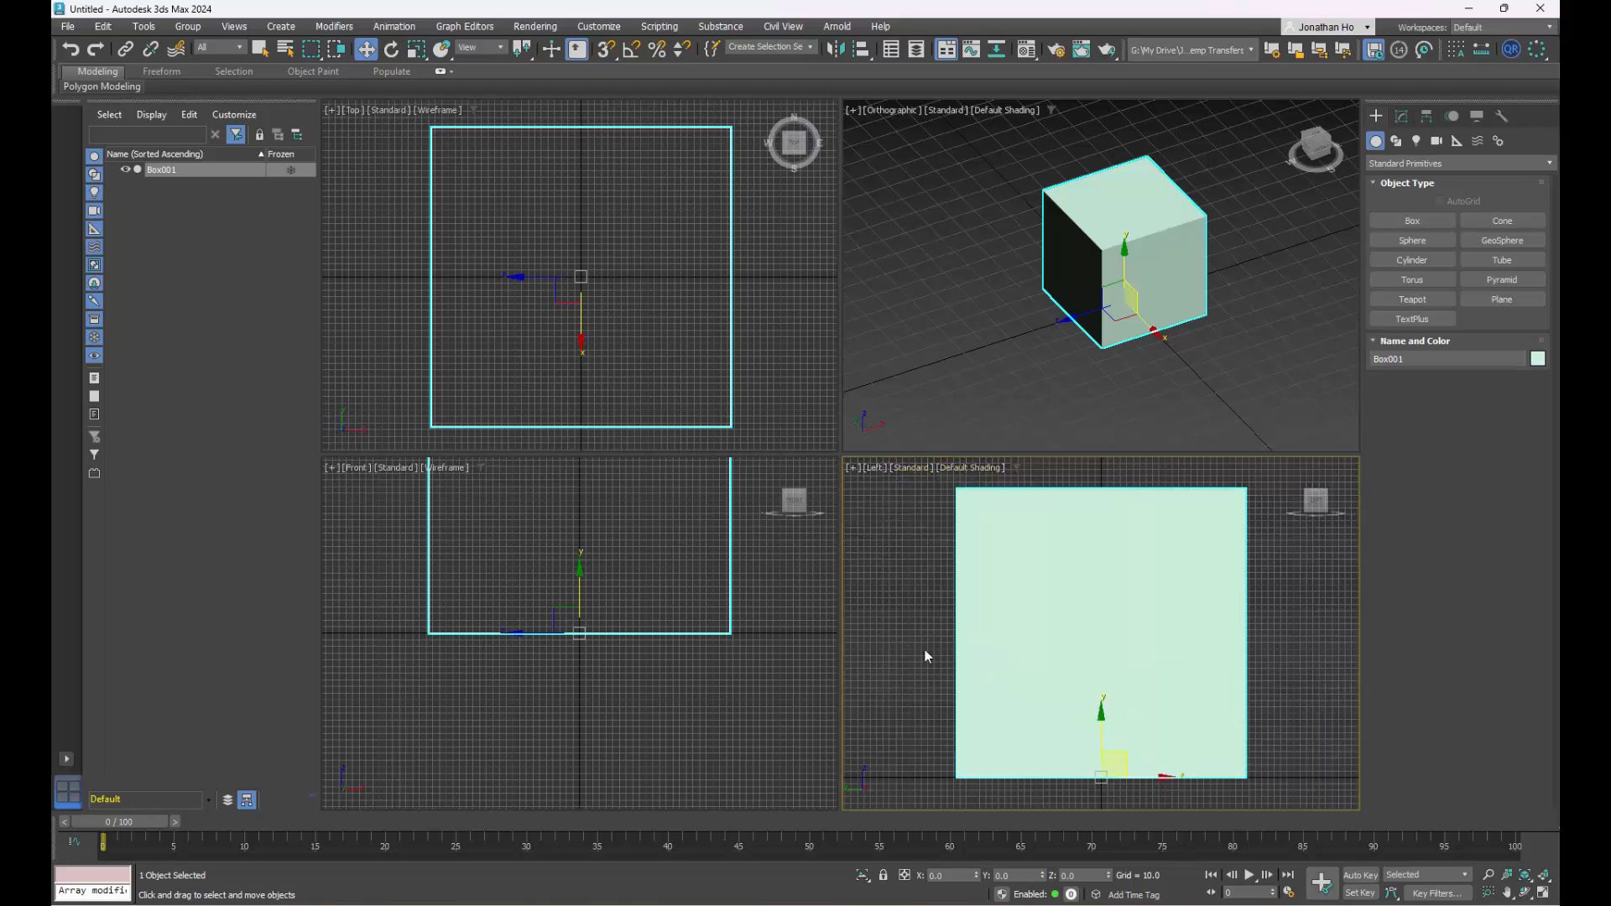
pyautogui.press('F3')
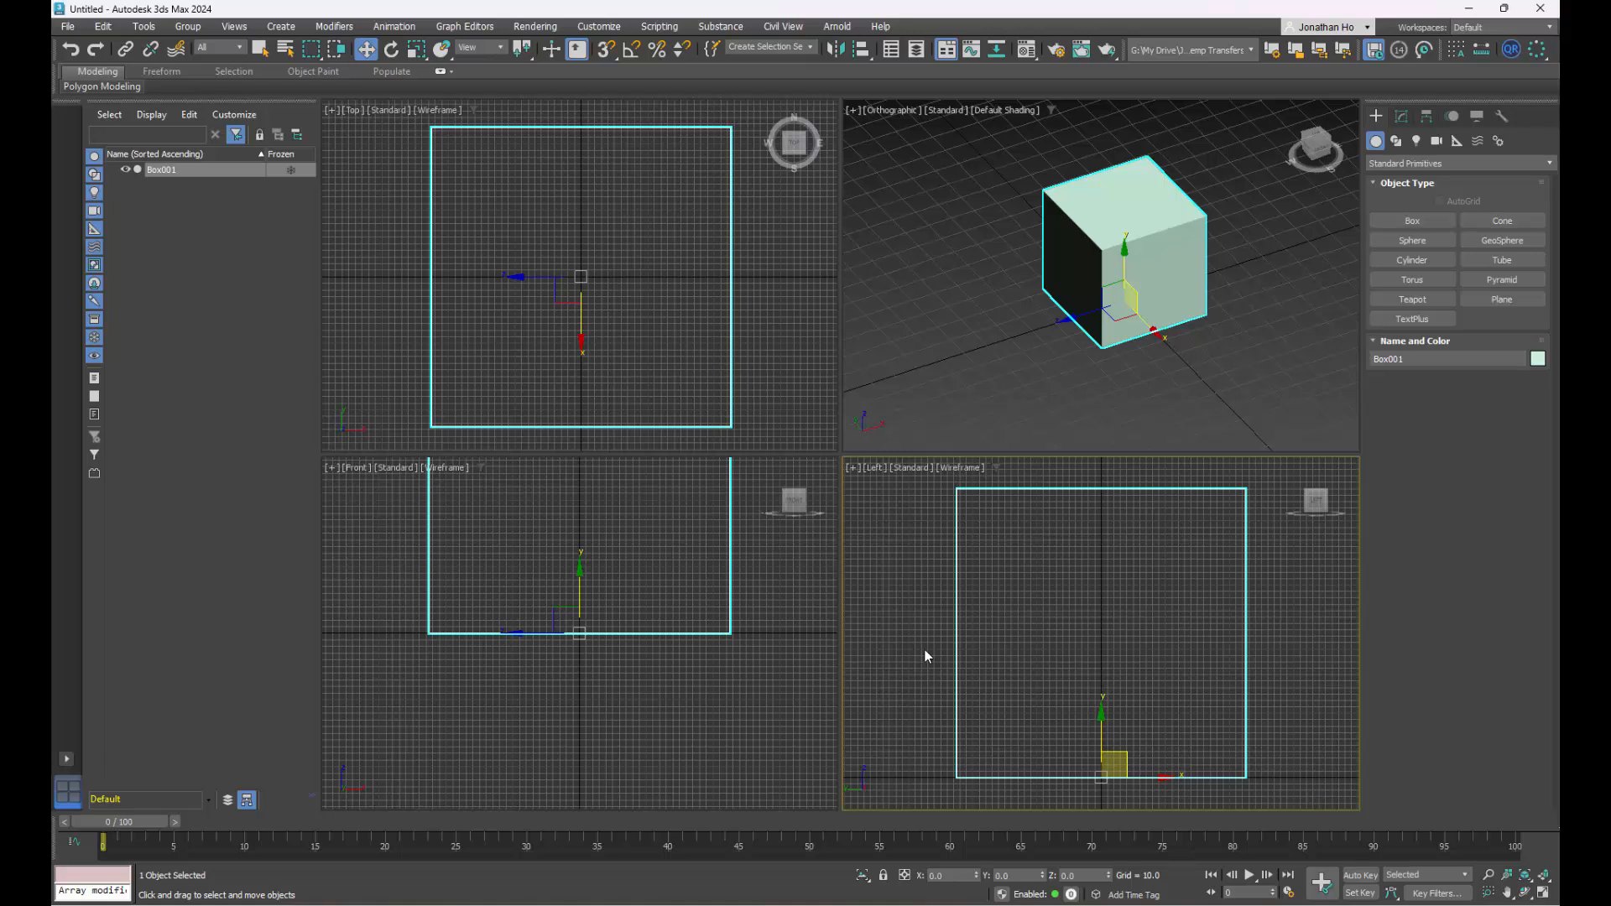
# - Deselect the box and hide the grid in the Top, Front, Left and Orthographic viewports
pyautogui.click(772, 707)
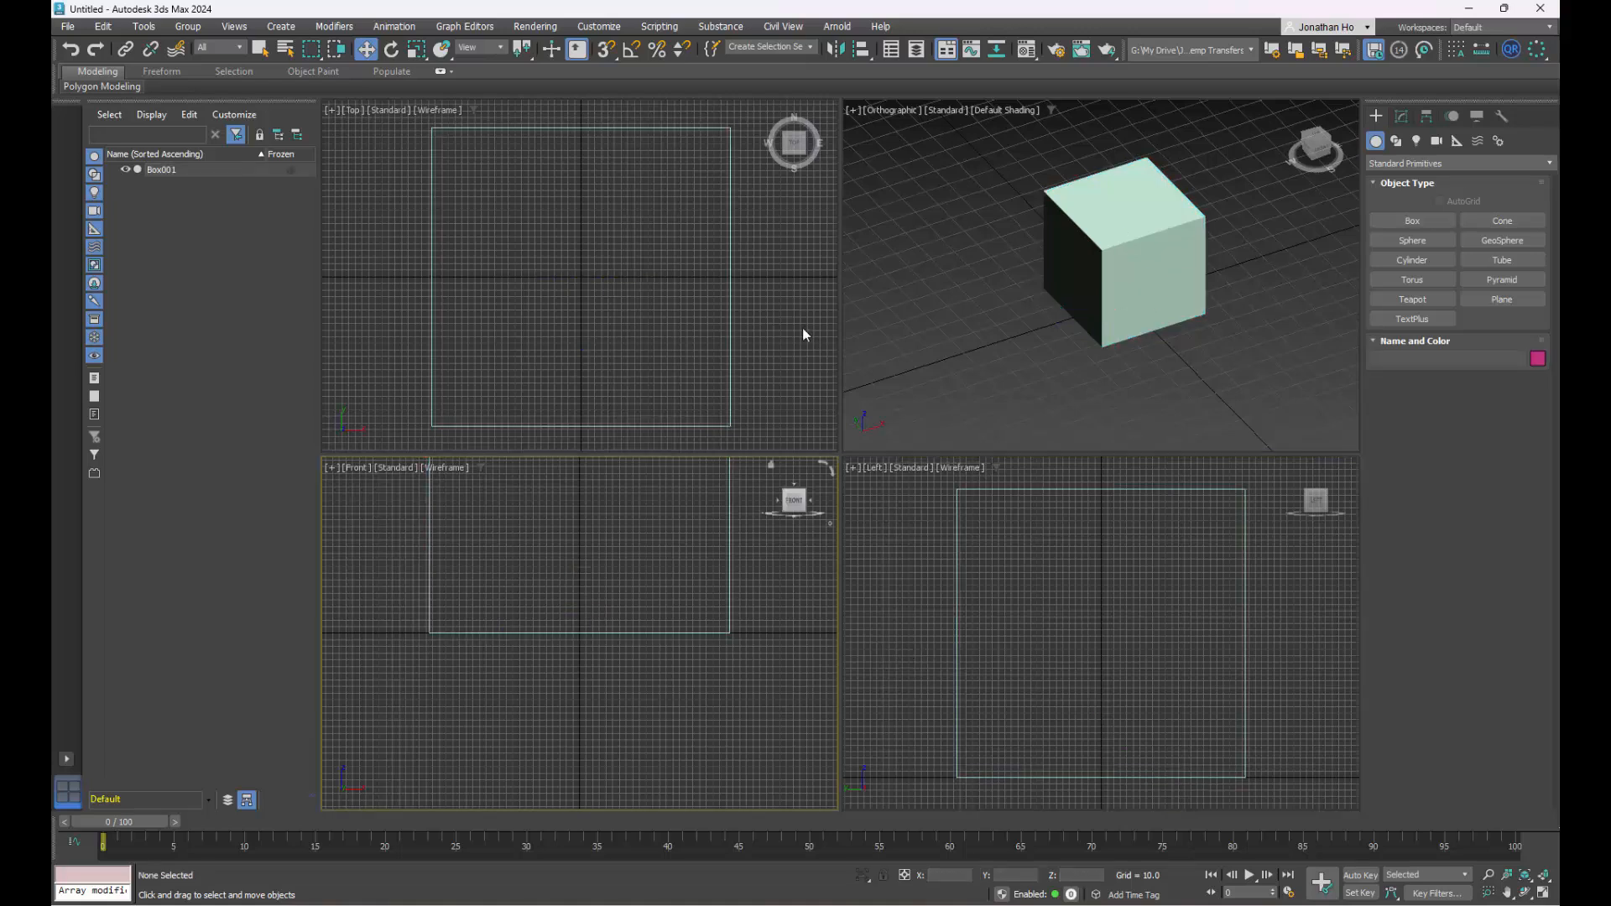
pyautogui.click(788, 329)
pyautogui.press('g')
pyautogui.click(757, 647)
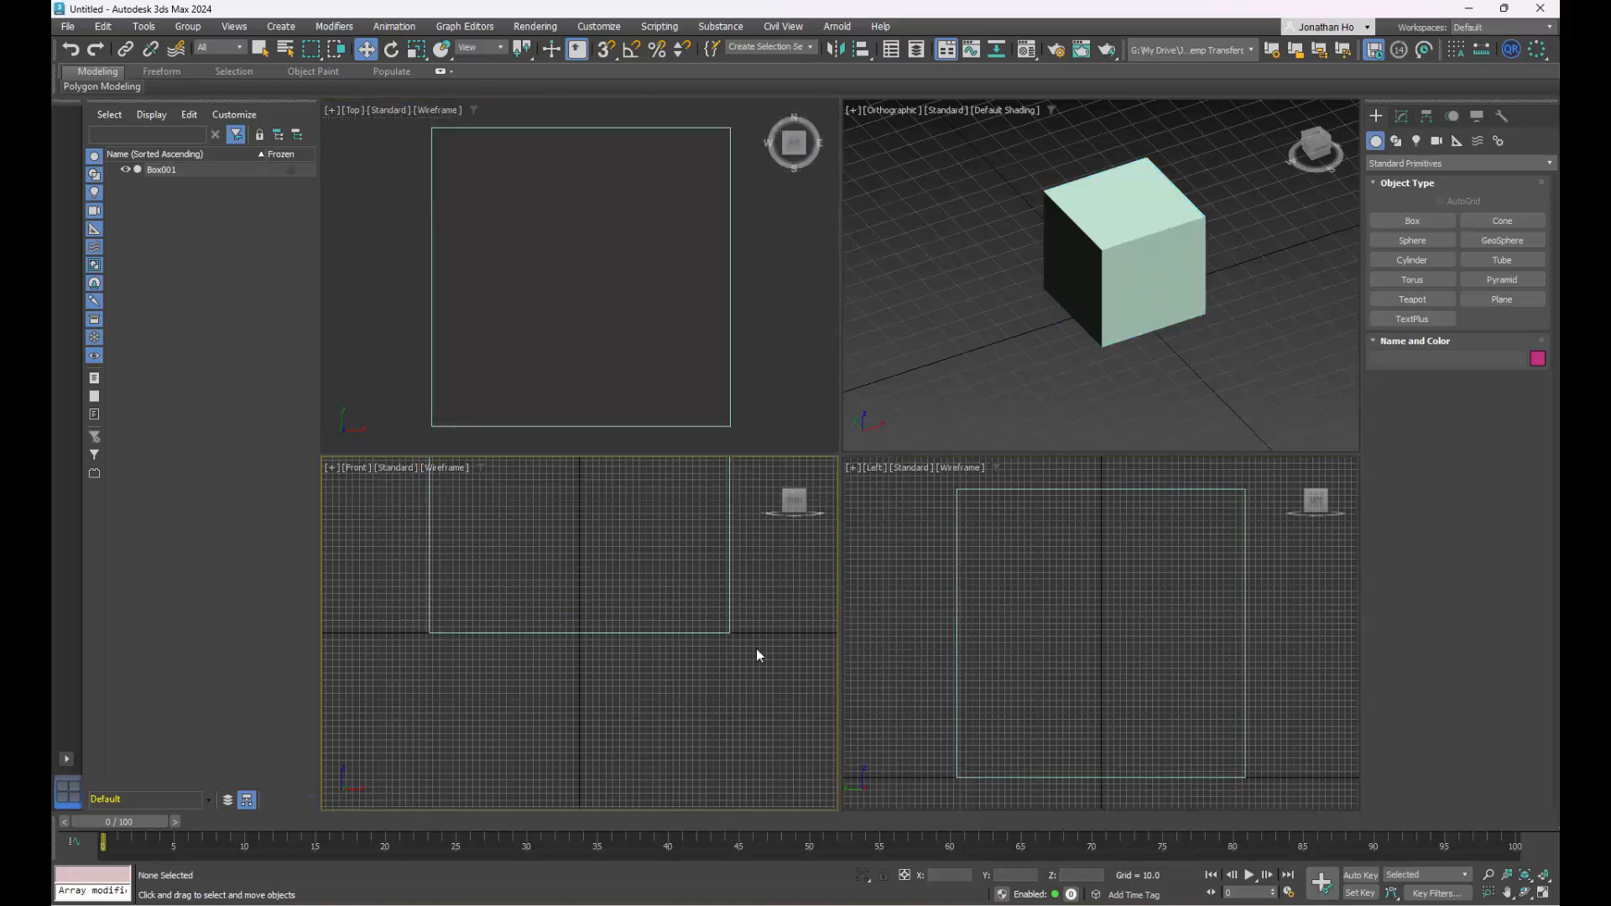
pyautogui.press('g')
pyautogui.click(854, 632)
pyautogui.press('g')
pyautogui.click(989, 357)
pyautogui.press('g')
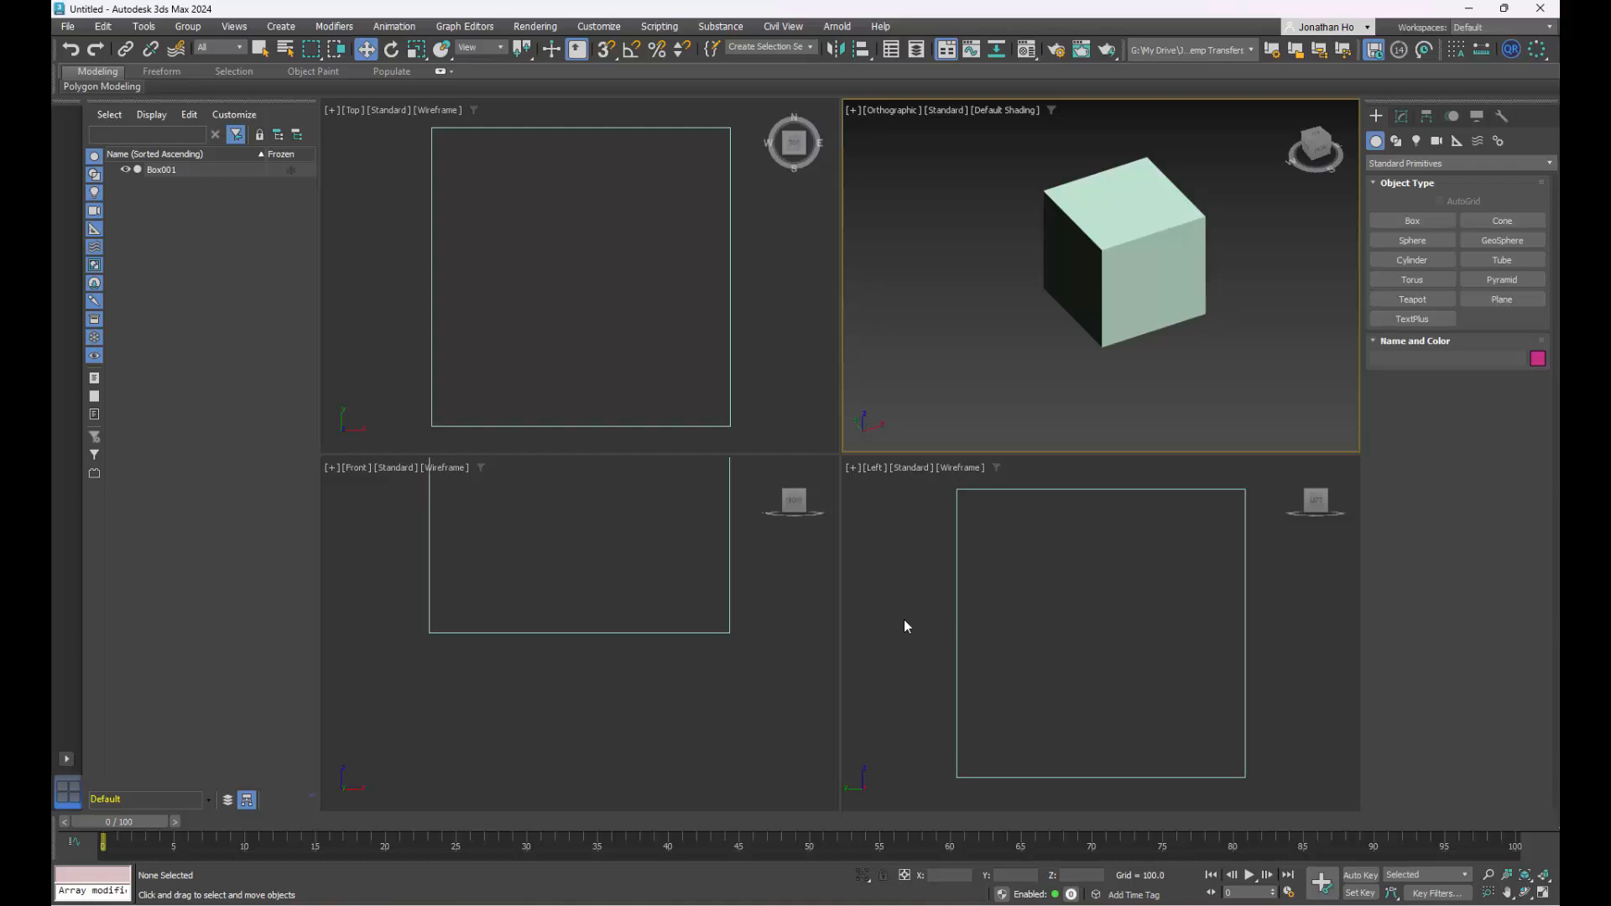
# - Fit the whole box within the Front, Left and Top viewports
pyautogui.click(601, 677)
pyautogui.press('z')
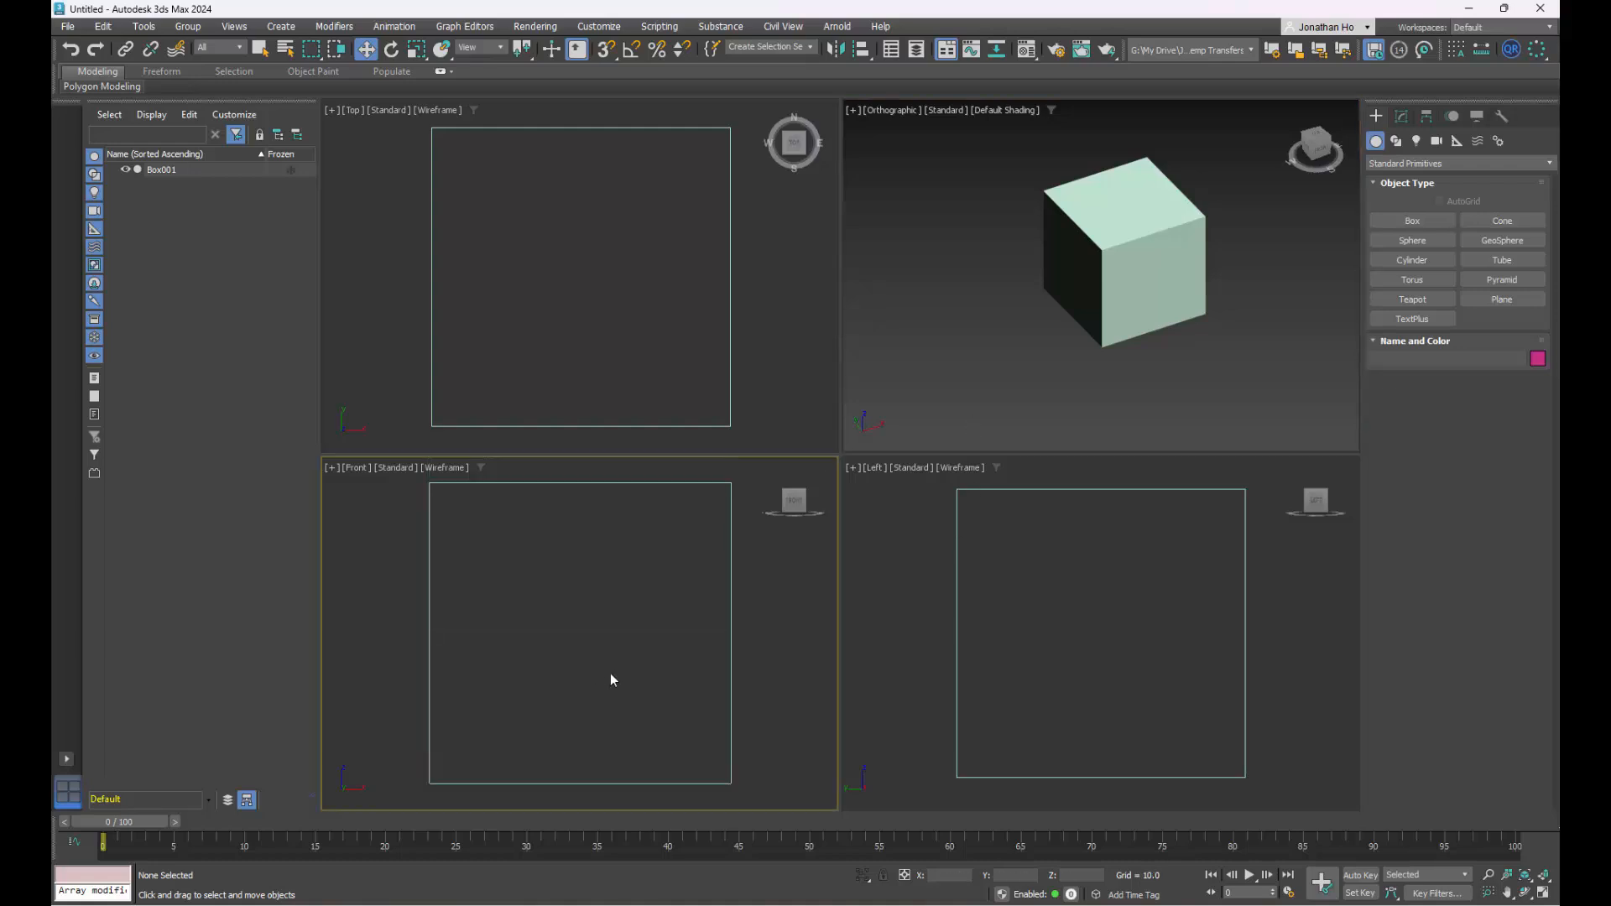
pyautogui.click(858, 711)
pyautogui.press('z')
pyautogui.click(786, 333)
pyautogui.press('z')
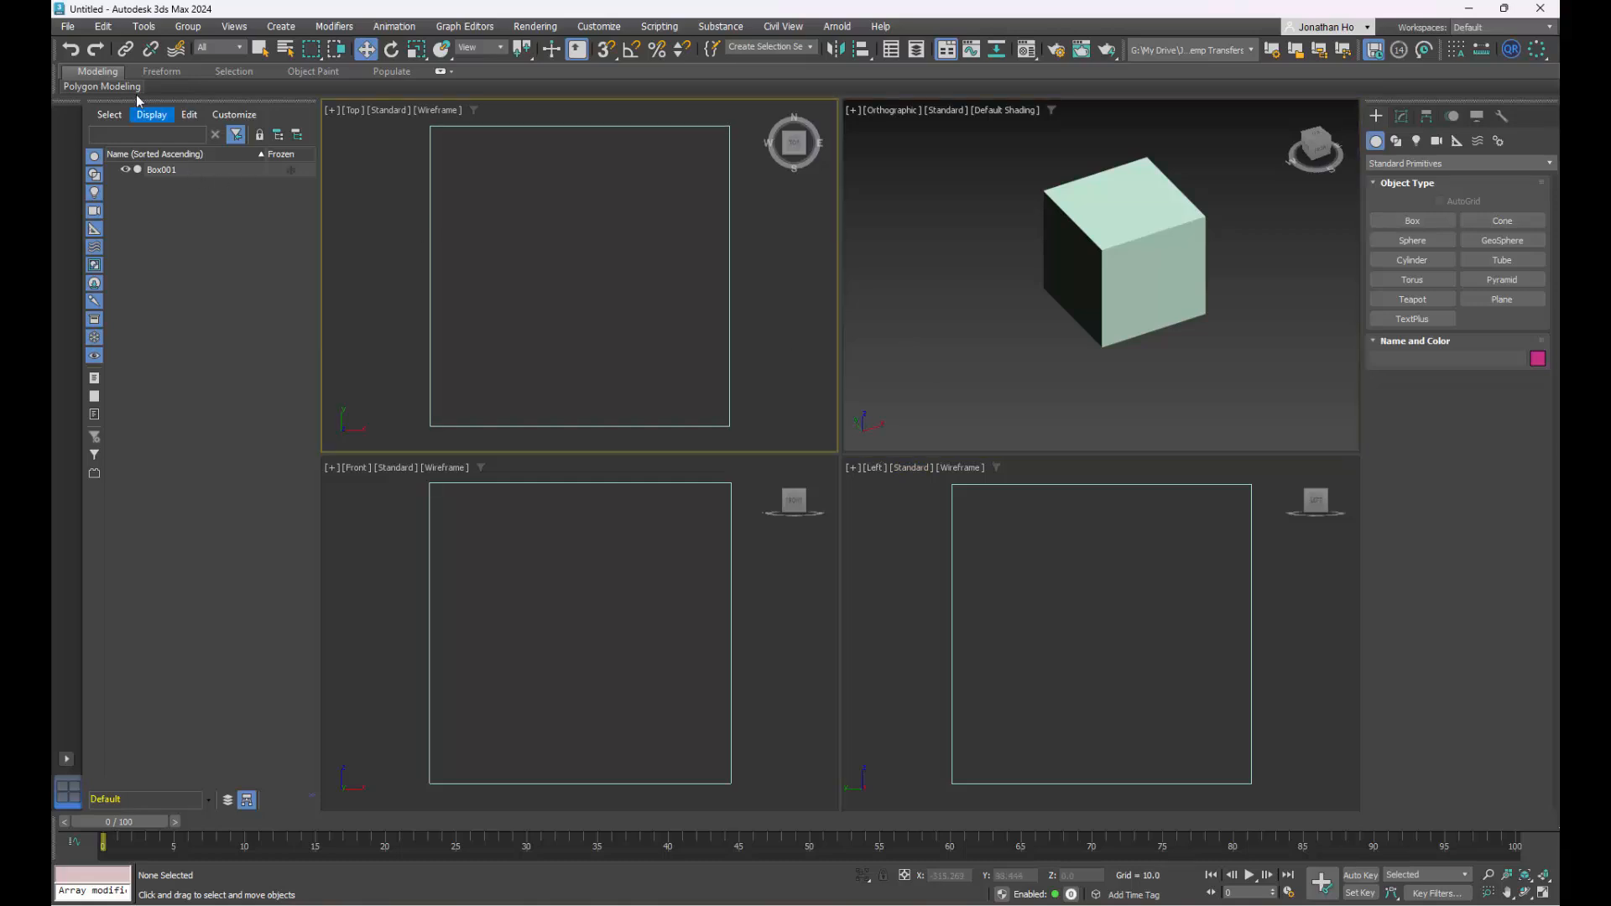
# - Start saving the scene as Exercise 03 Part 02 and browse to Temp Transfers > AY2526 - BE4211 - DR1 > Lesson Materials
pyautogui.click(69, 27)
pyautogui.click(101, 198)
pyautogui.moveTo(1061, 181); pyautogui.dragTo(936, 224)
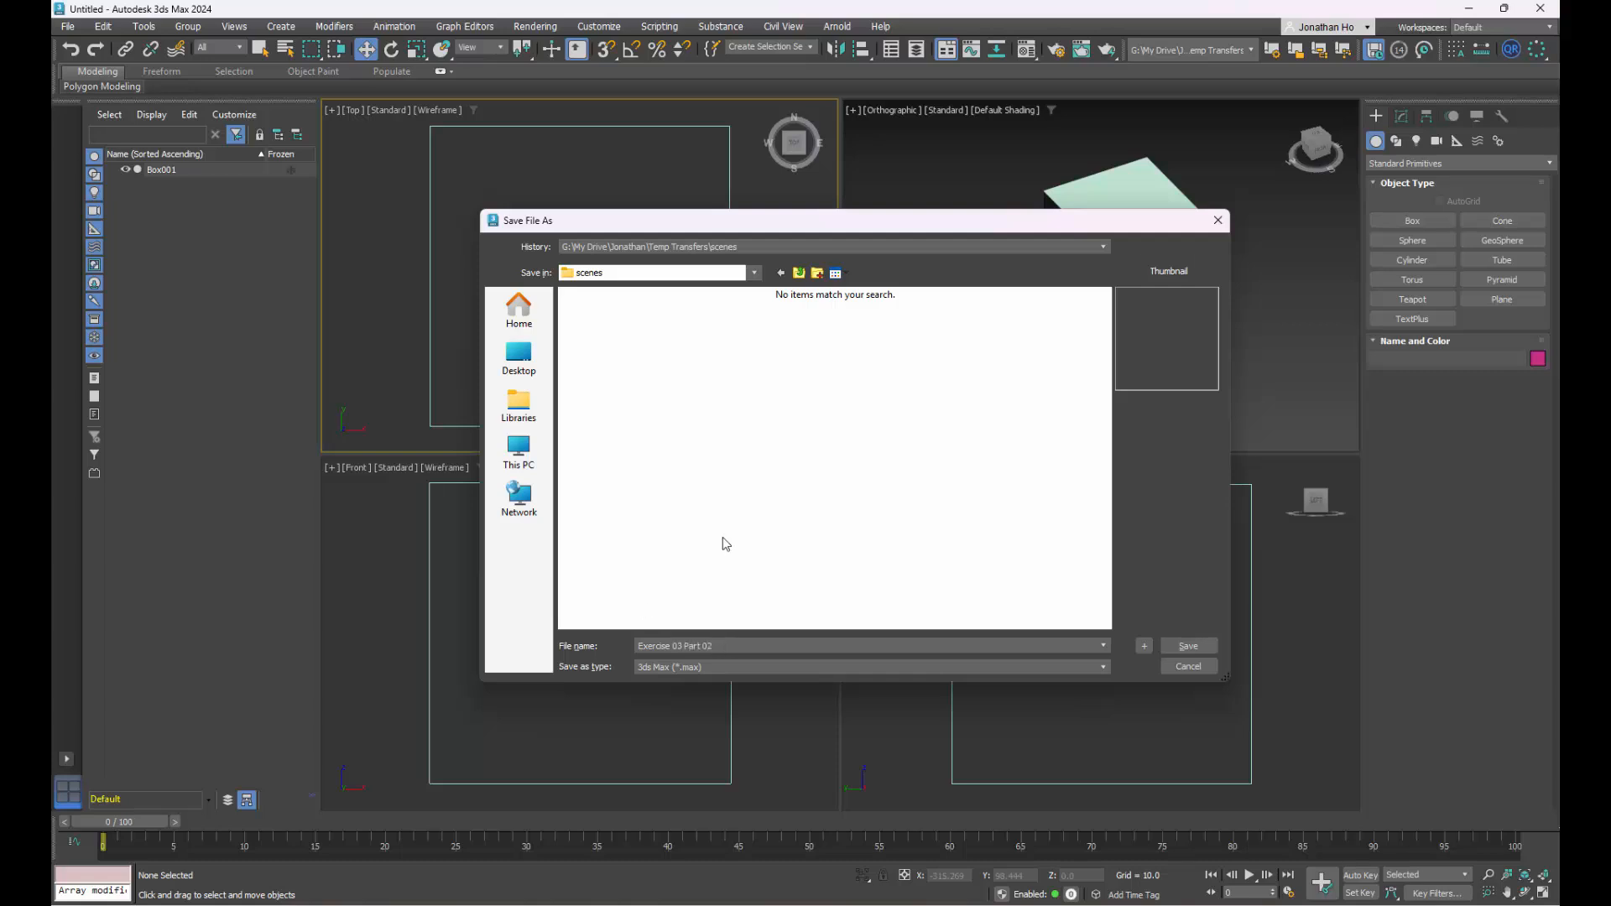
pyautogui.click(529, 361)
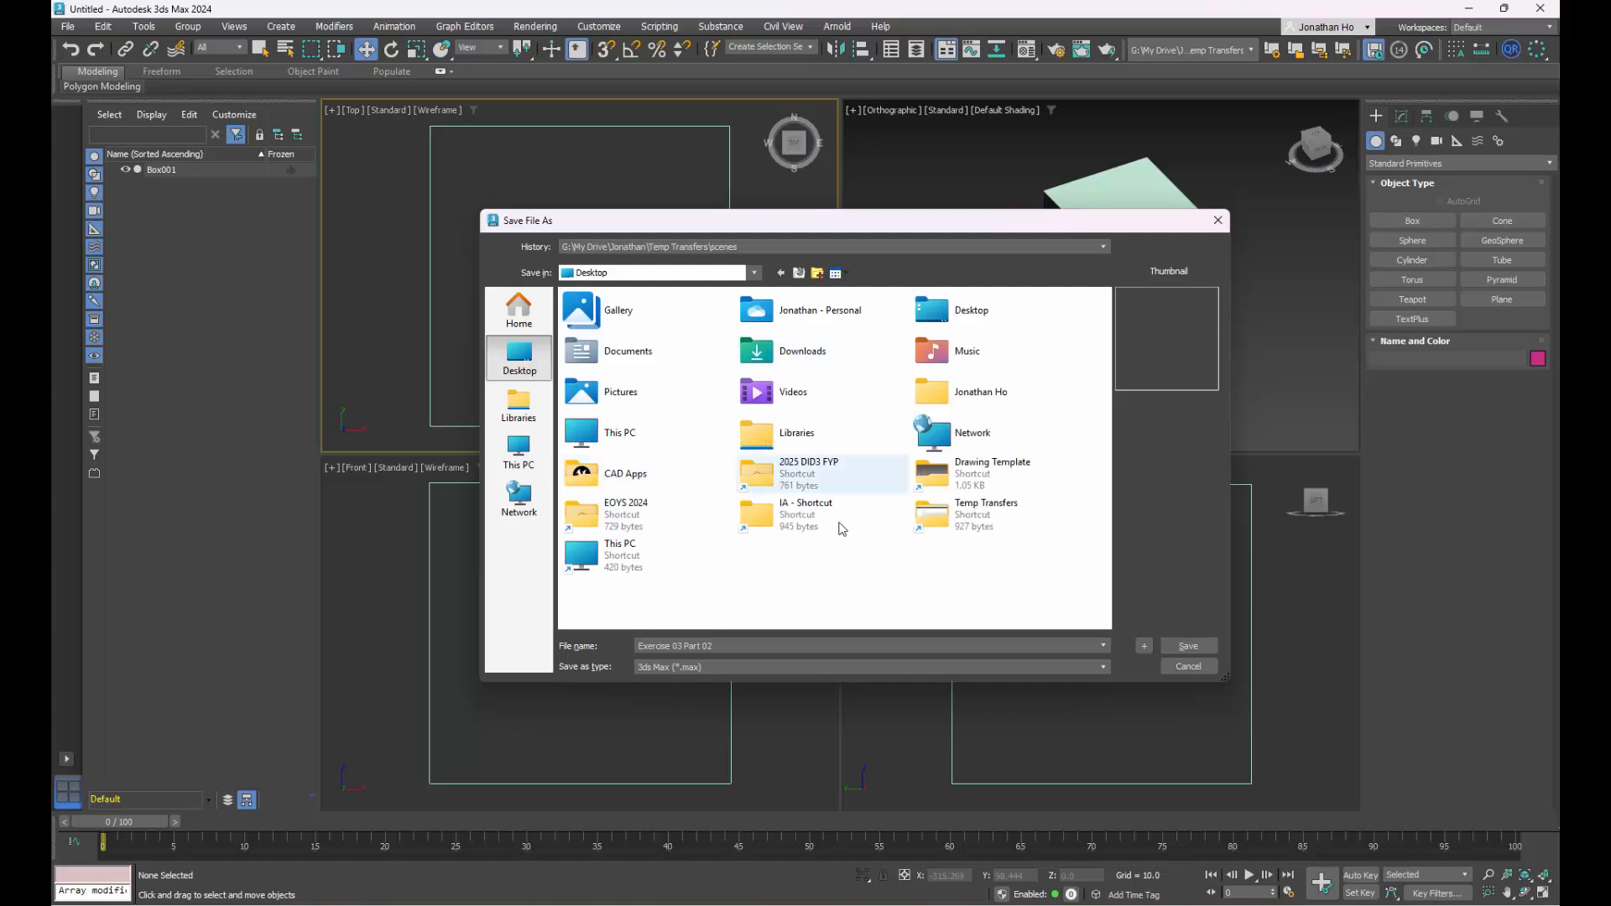
pyautogui.click(519, 453)
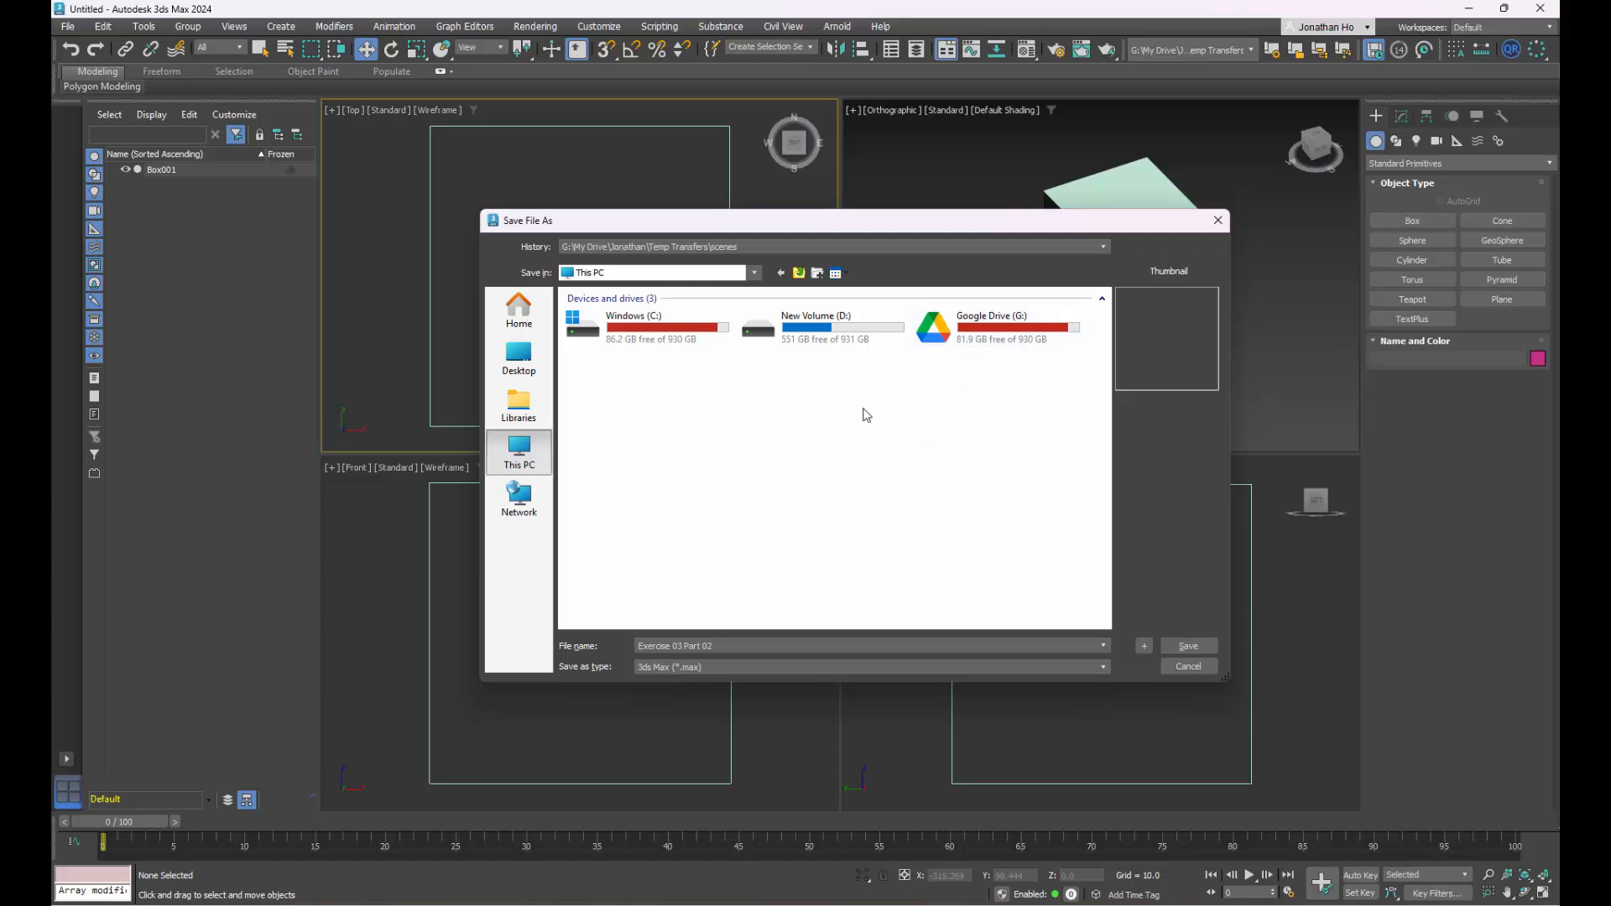
pyautogui.click(517, 352)
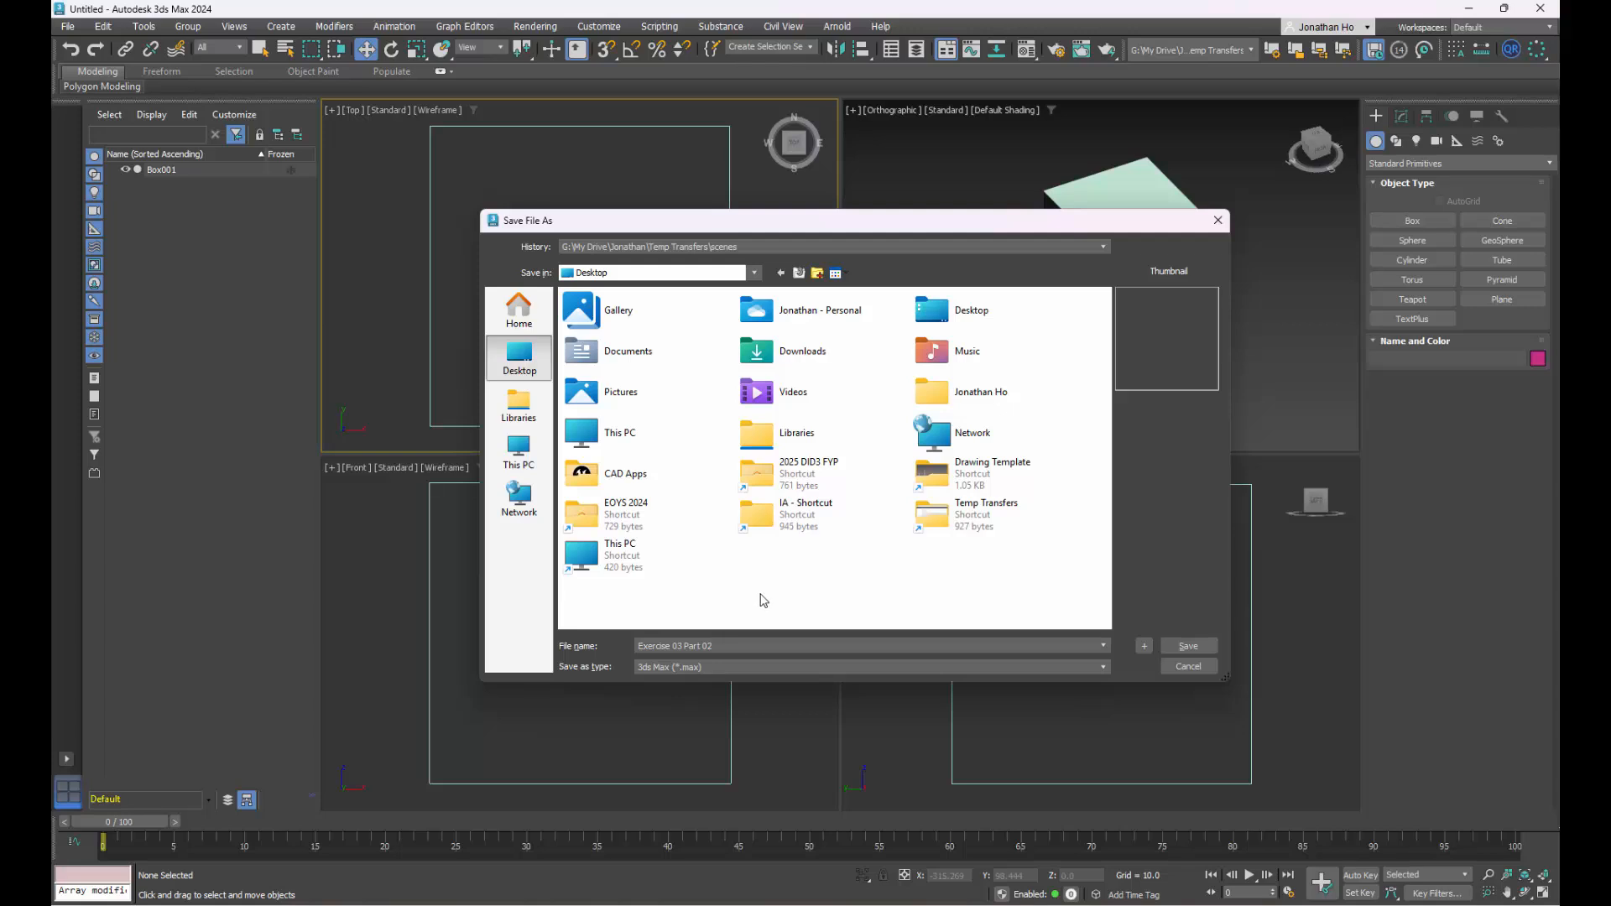
pyautogui.doubleClick(959, 524)
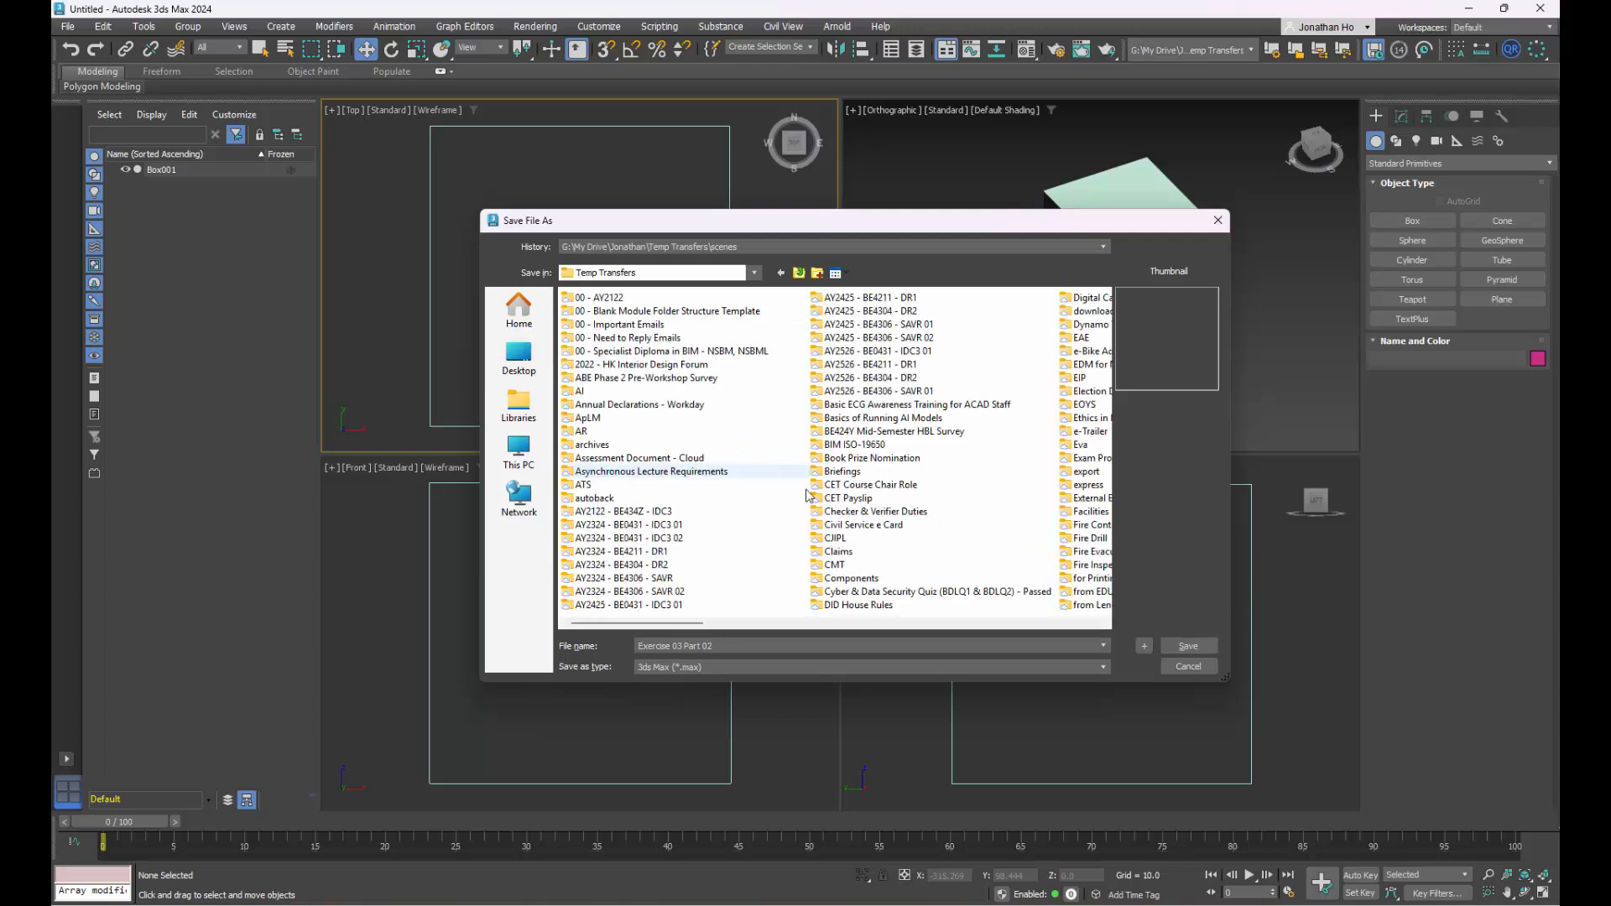
pyautogui.doubleClick(873, 368)
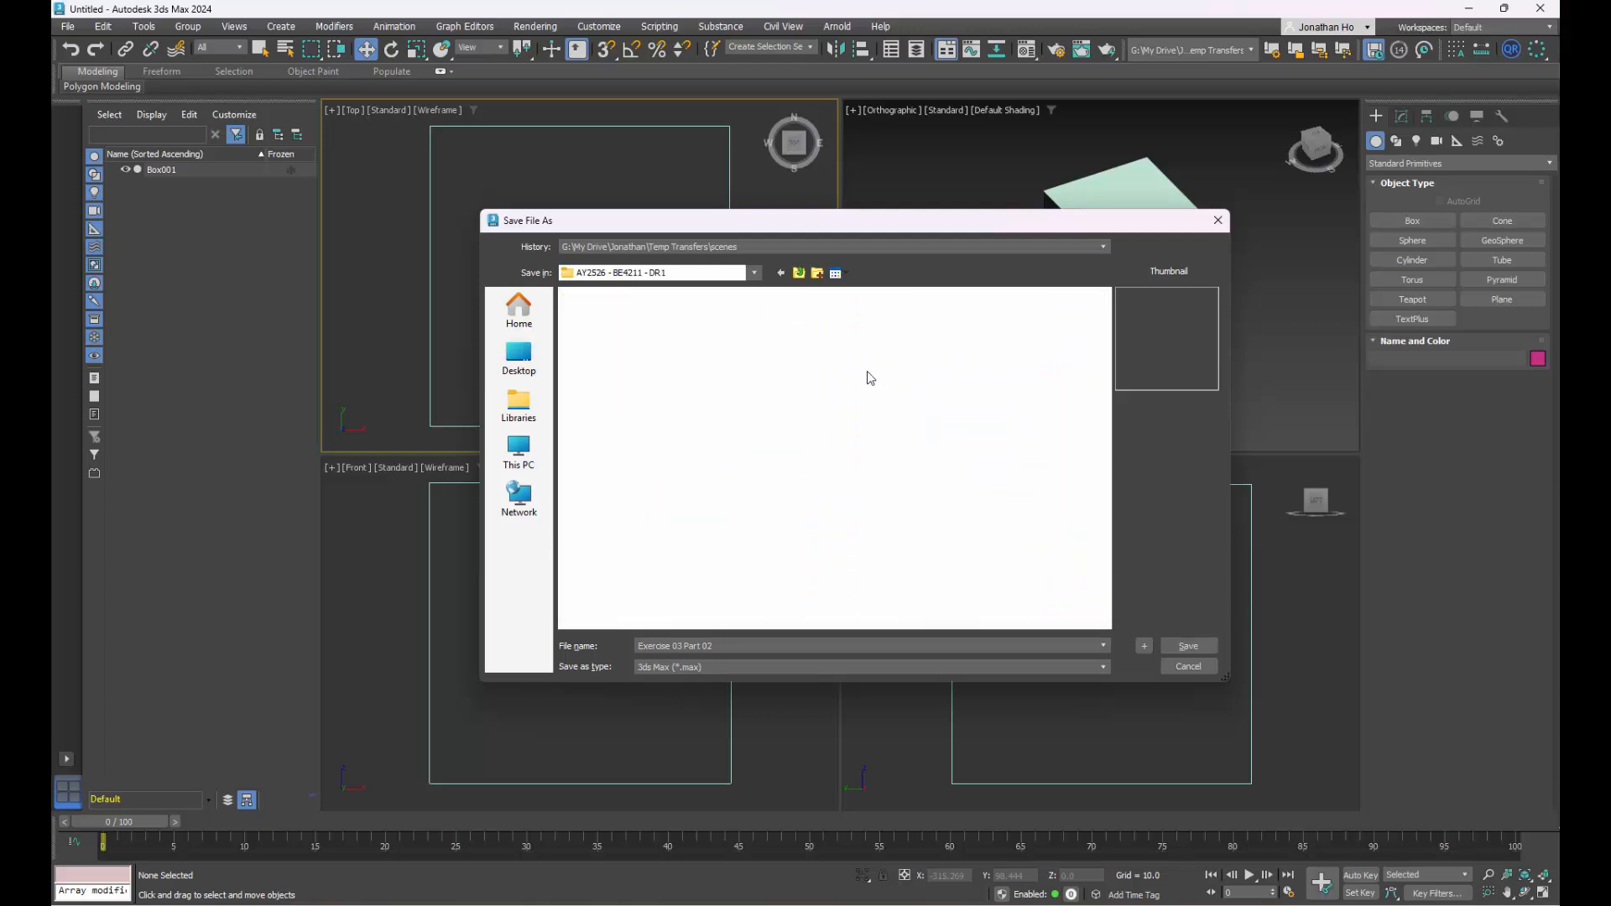
pyautogui.doubleClick(633, 299)
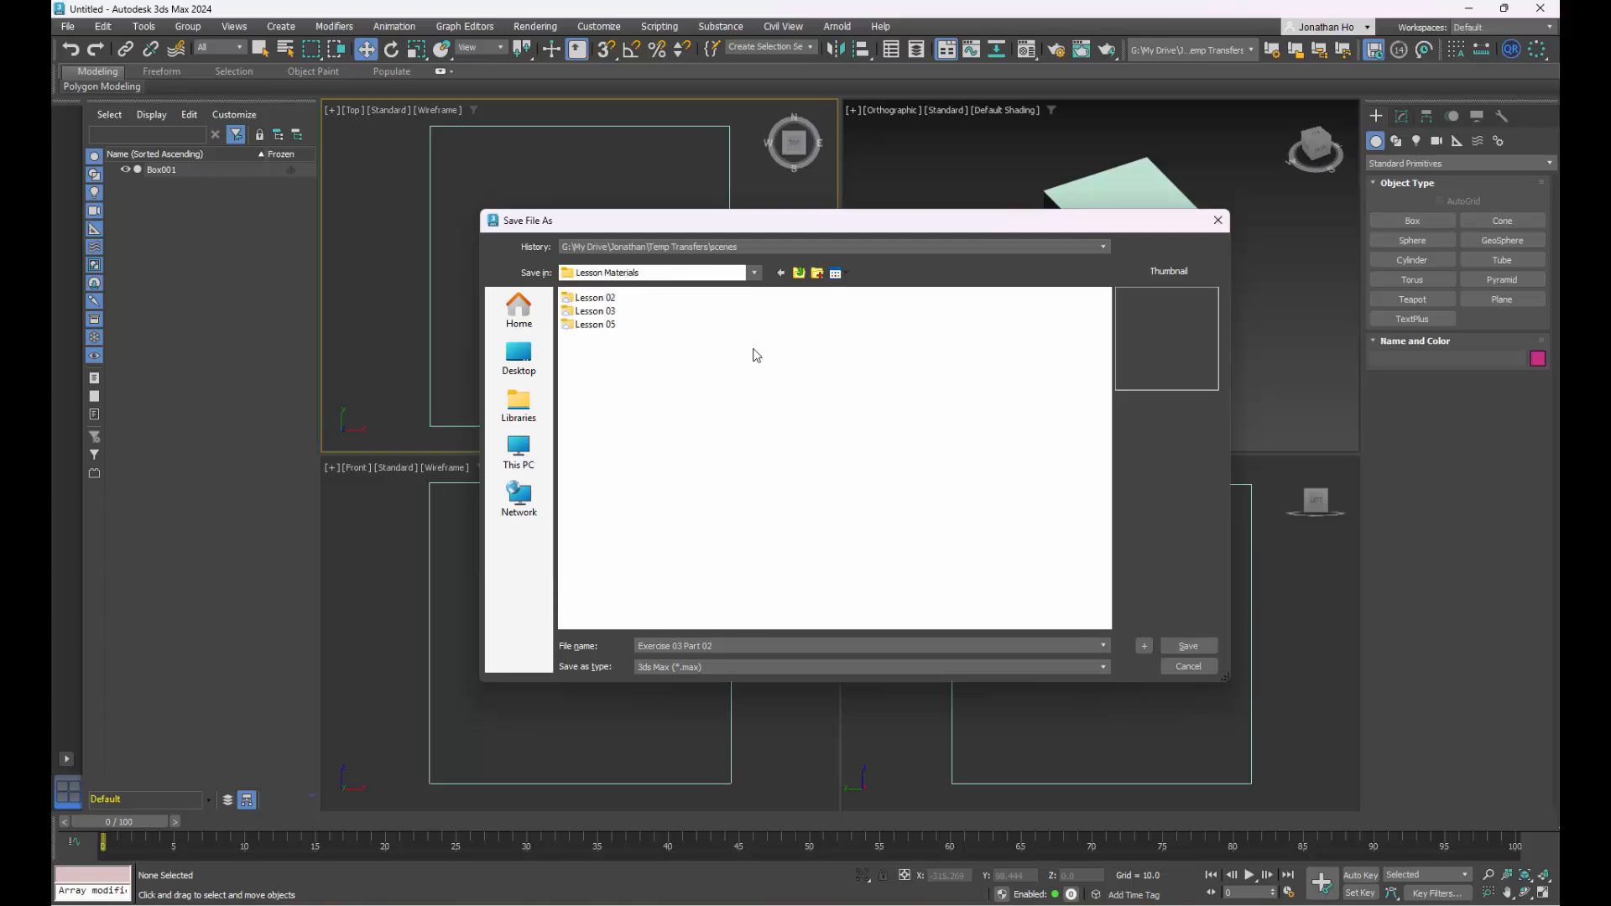
# - Create a Lesson 08 folder inside Lesson Materials and save the scene in it as Exercise 03 Part 02
pyautogui.click(817, 272)
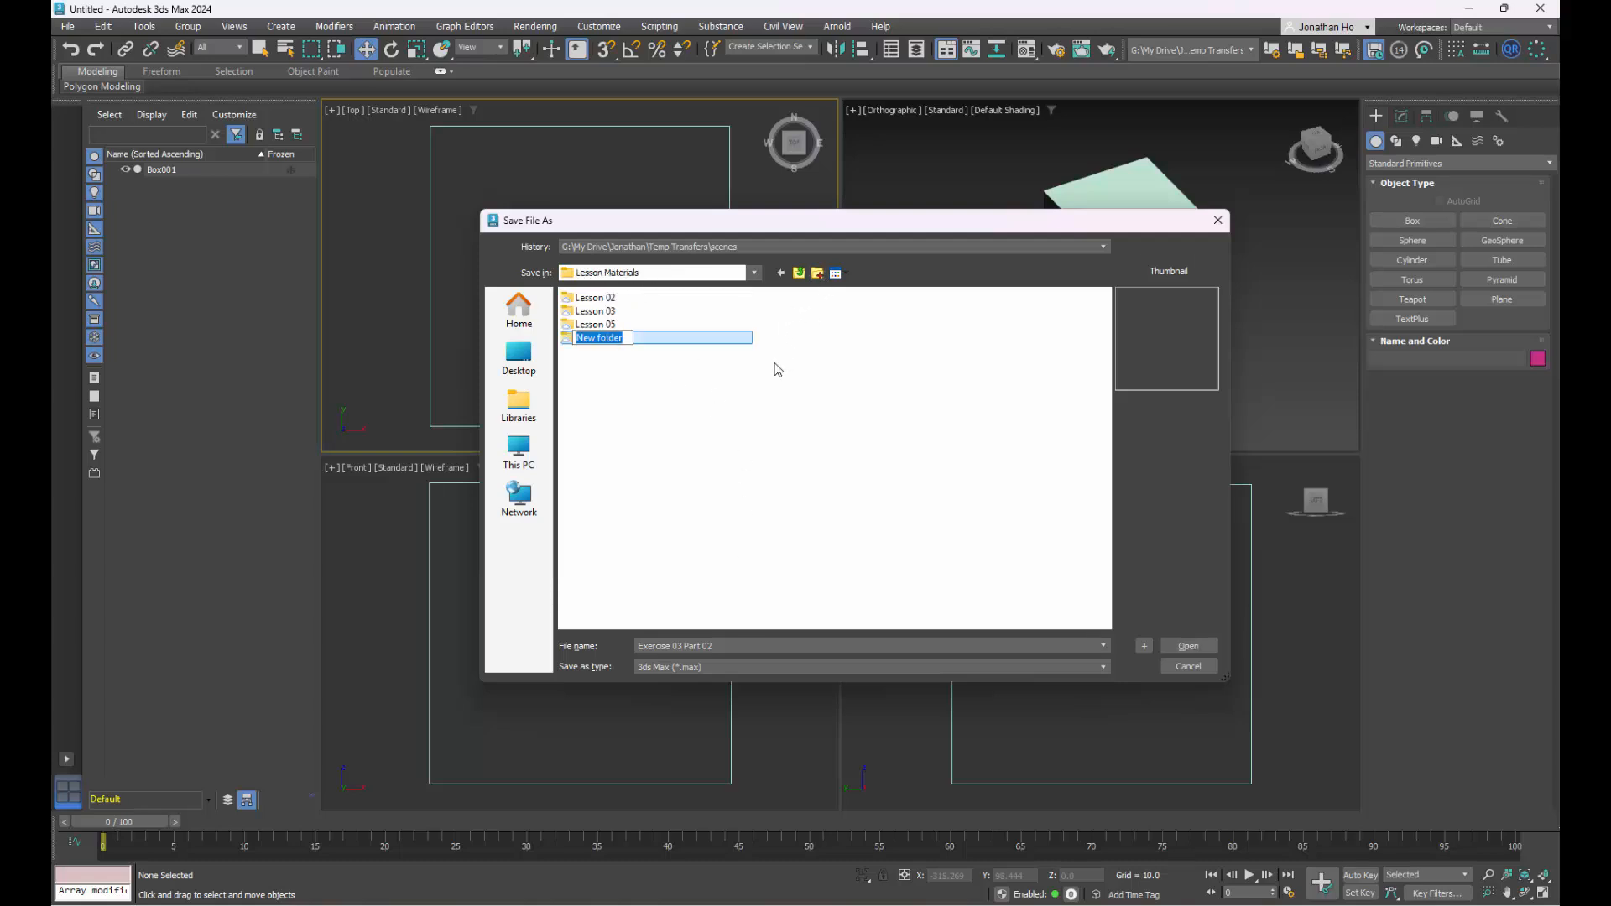
pyautogui.write('Lesson 08')
pyautogui.press('Return')
pyautogui.press('Return')
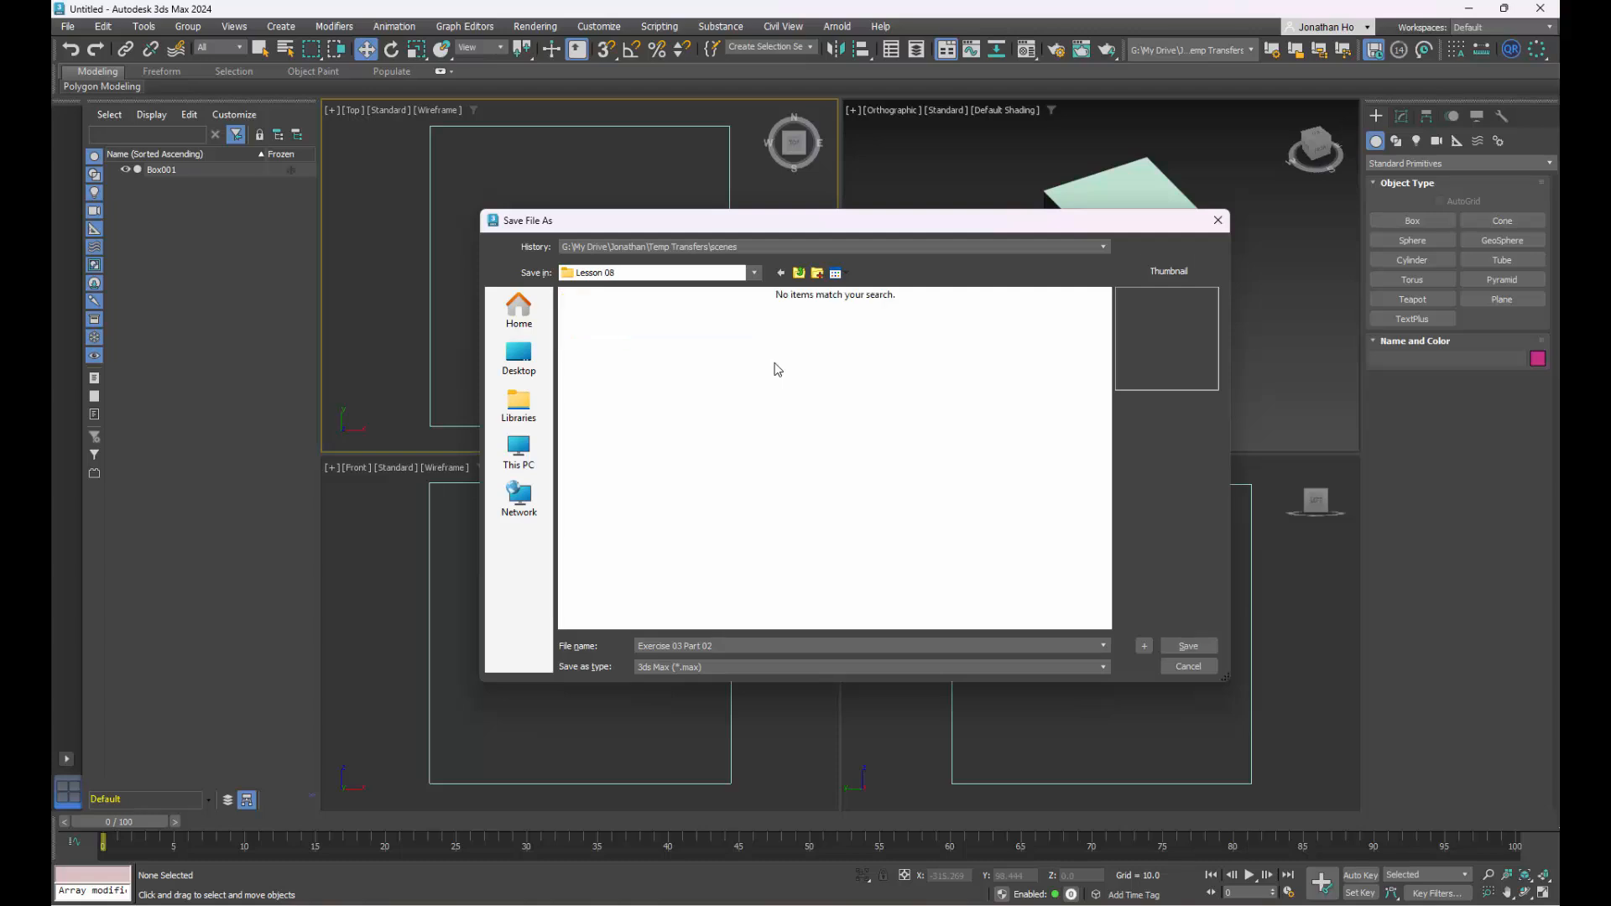
pyautogui.click(1189, 646)
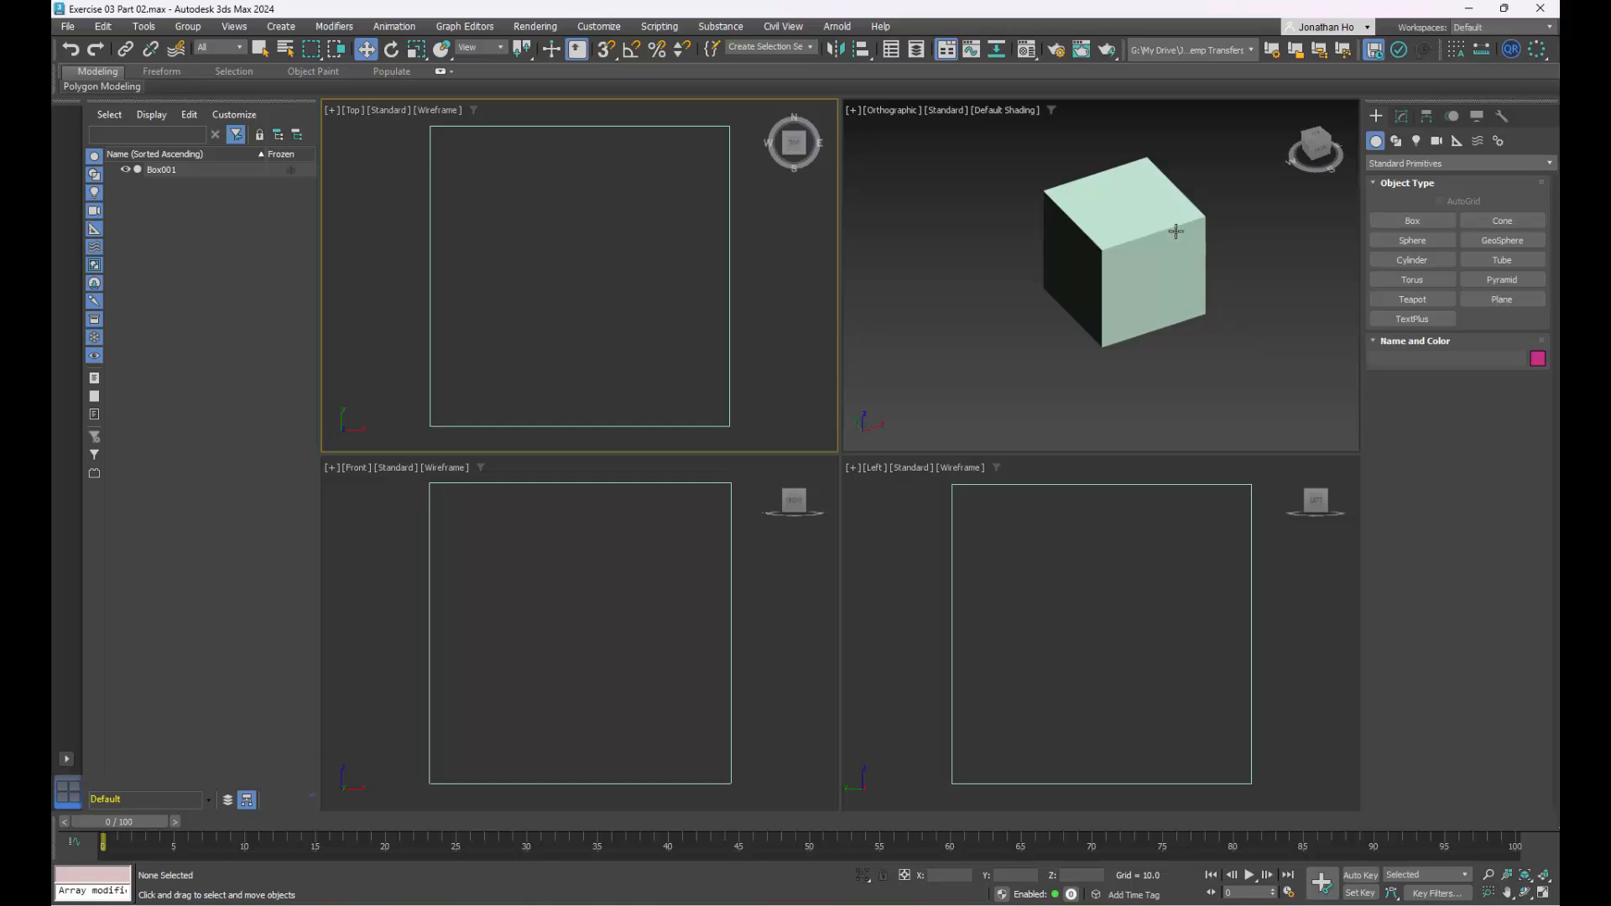
# - Clone the cube as an independent copy named Box002 and move the copy up and away from the original
pyautogui.click(1216, 361)
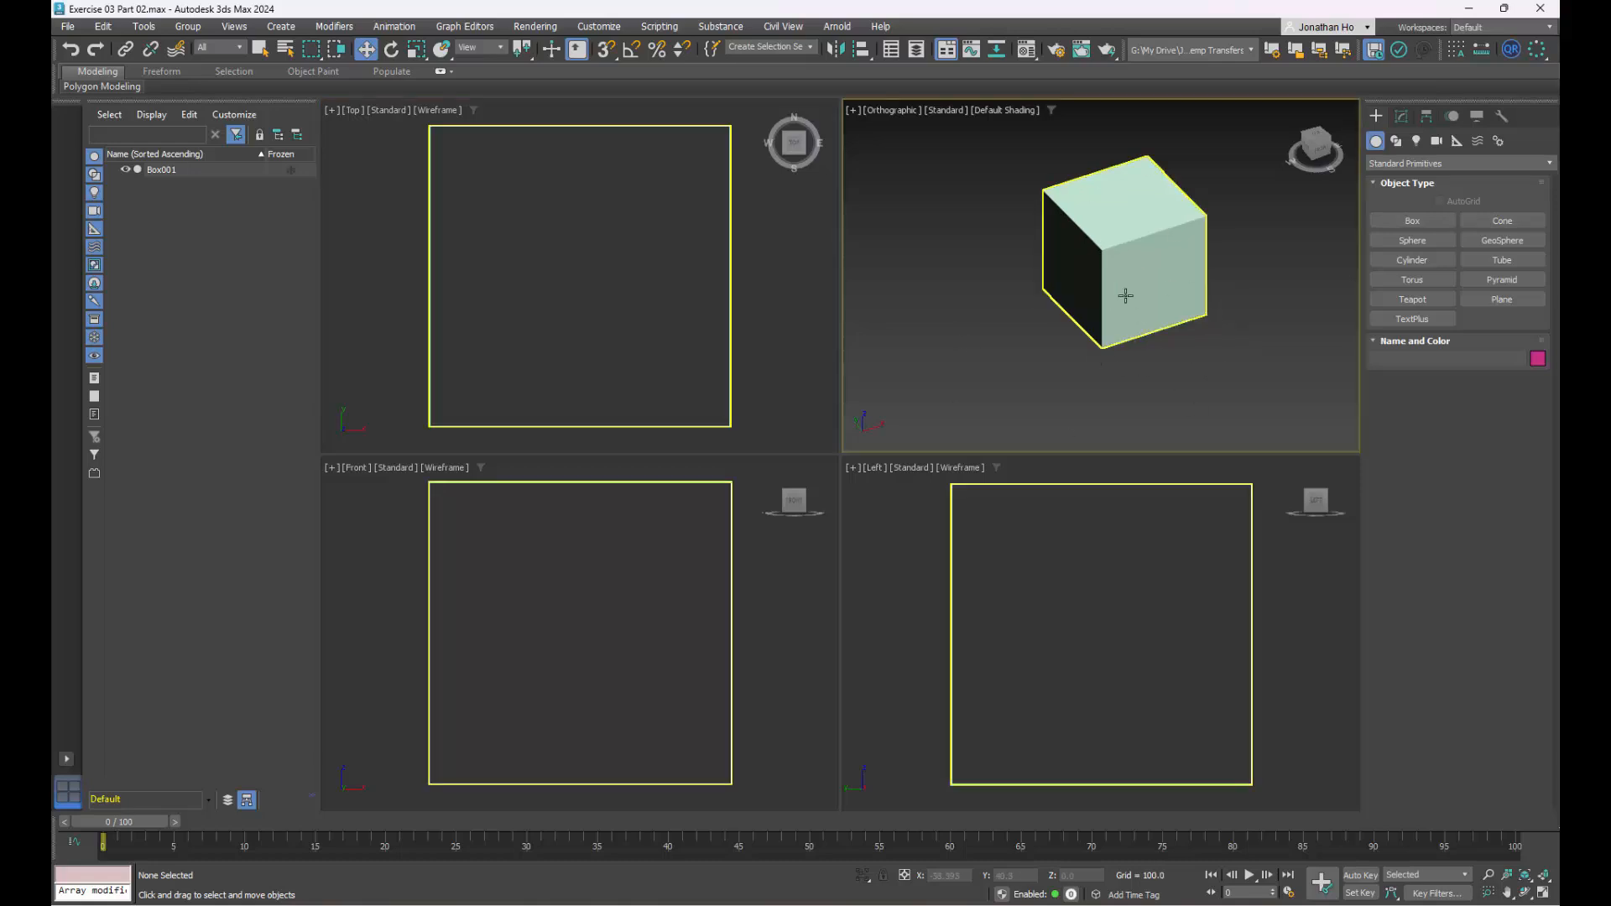
pyautogui.click(1125, 296)
pyautogui.keyDown('shift'); pyautogui.moveTo(1247, 263); pyautogui.dragTo(1181, 301); pyautogui.keyUp('shift')
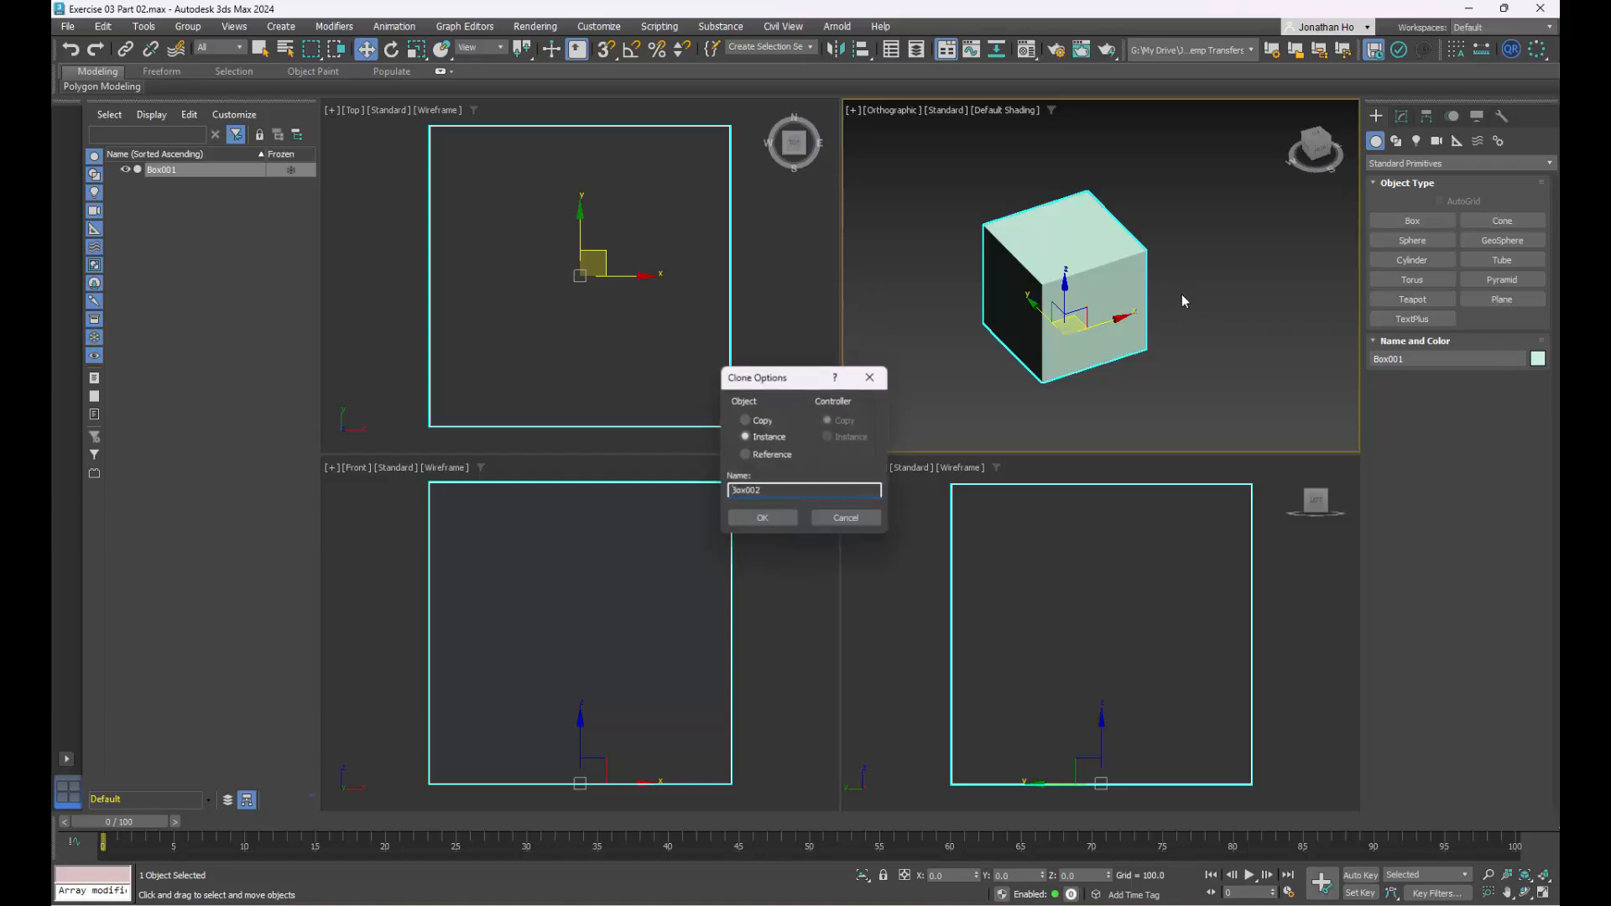
pyautogui.click(745, 419)
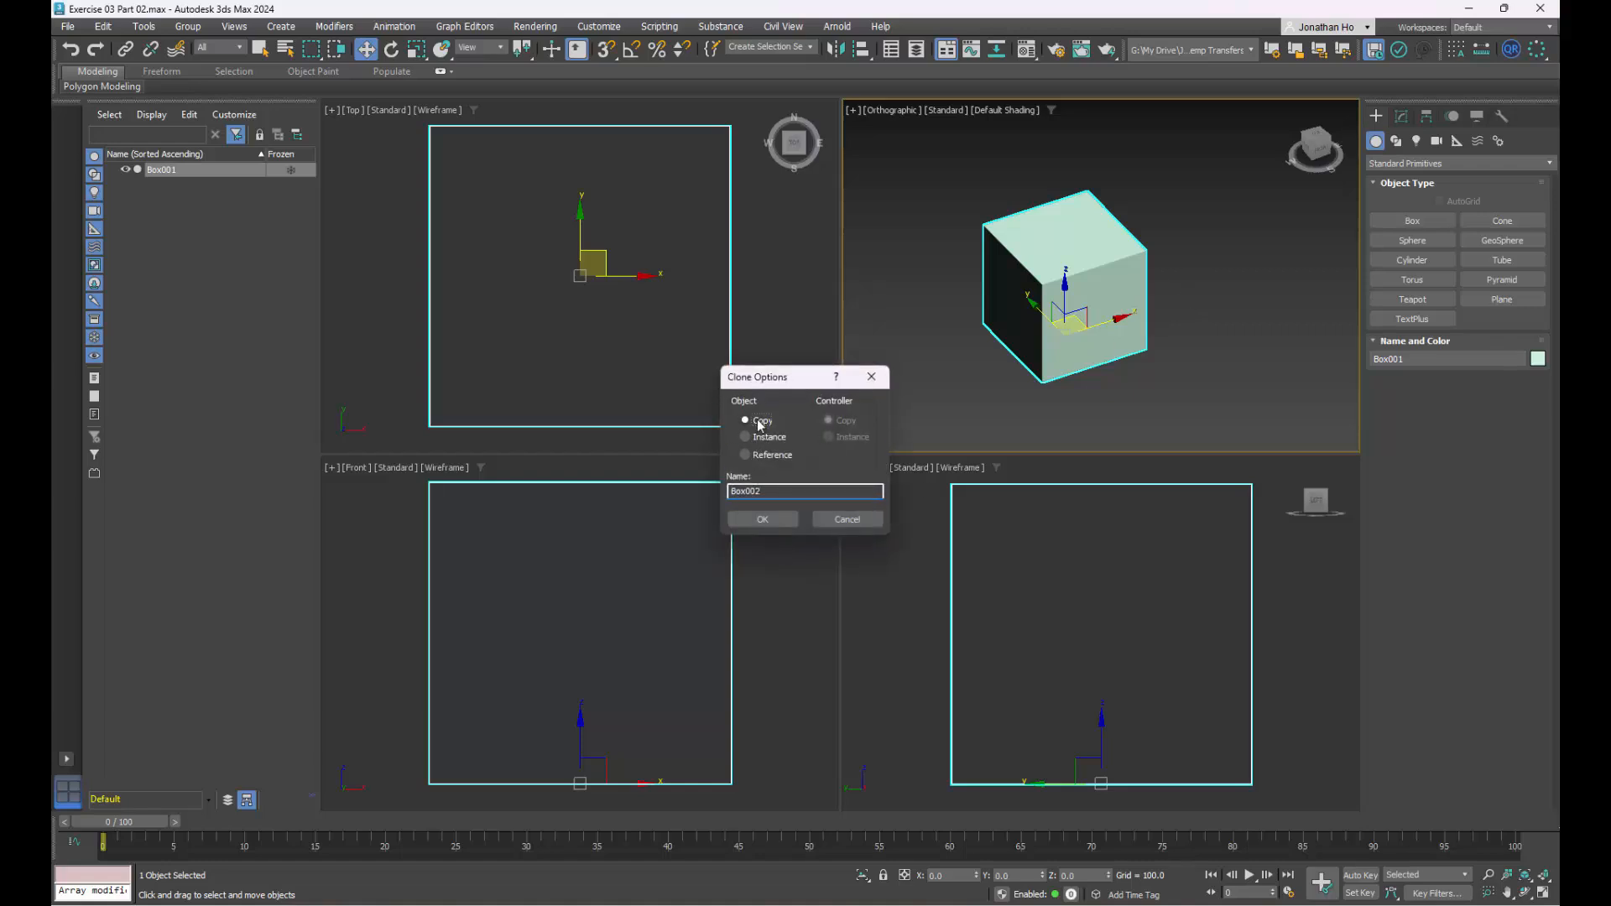
pyautogui.click(763, 518)
pyautogui.moveTo(1079, 317); pyautogui.dragTo(1340, 186)
pyautogui.moveTo(1272, 282); pyautogui.dragTo(1190, 317, button='middle')
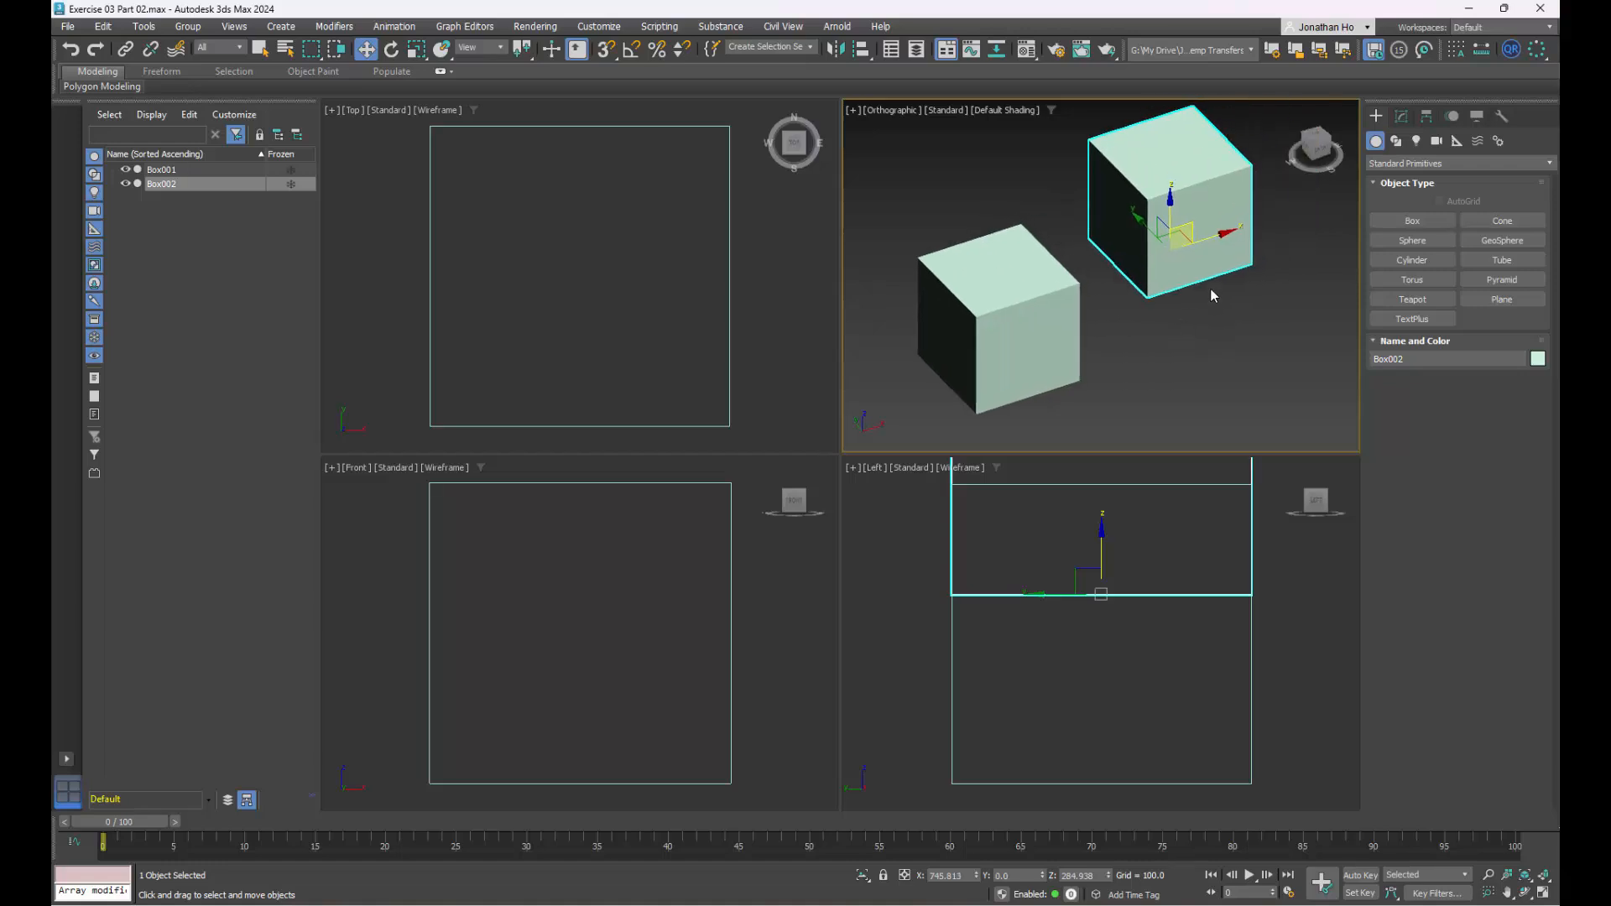
# - Set the height of the copied box to 750
pyautogui.click(1401, 116)
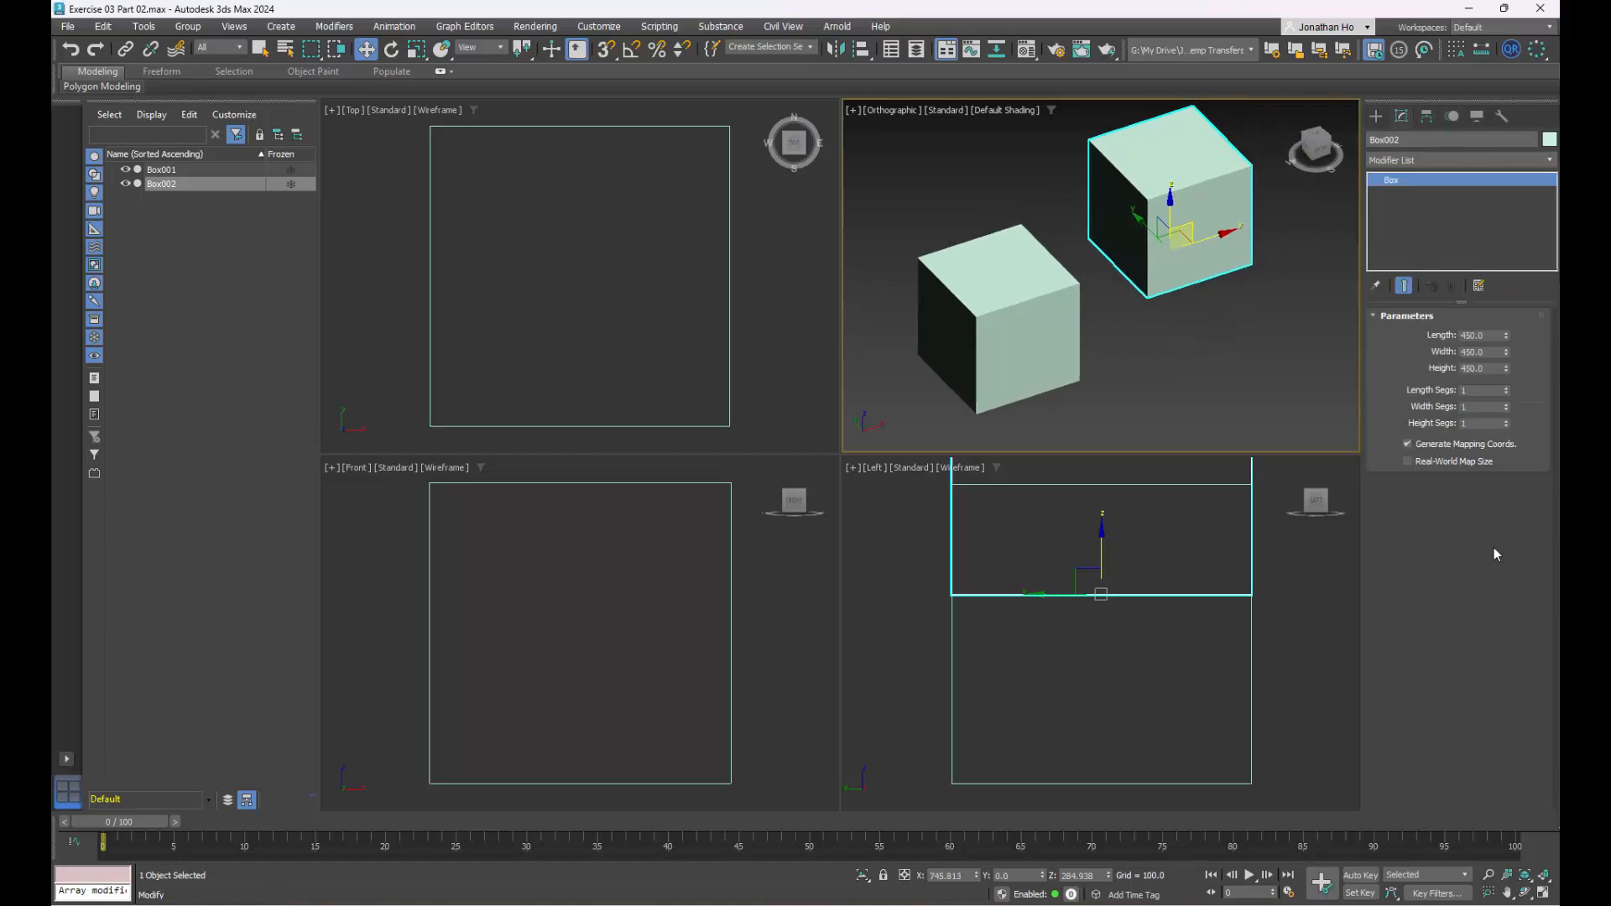
pyautogui.doubleClick(1476, 369)
pyautogui.press('Return')
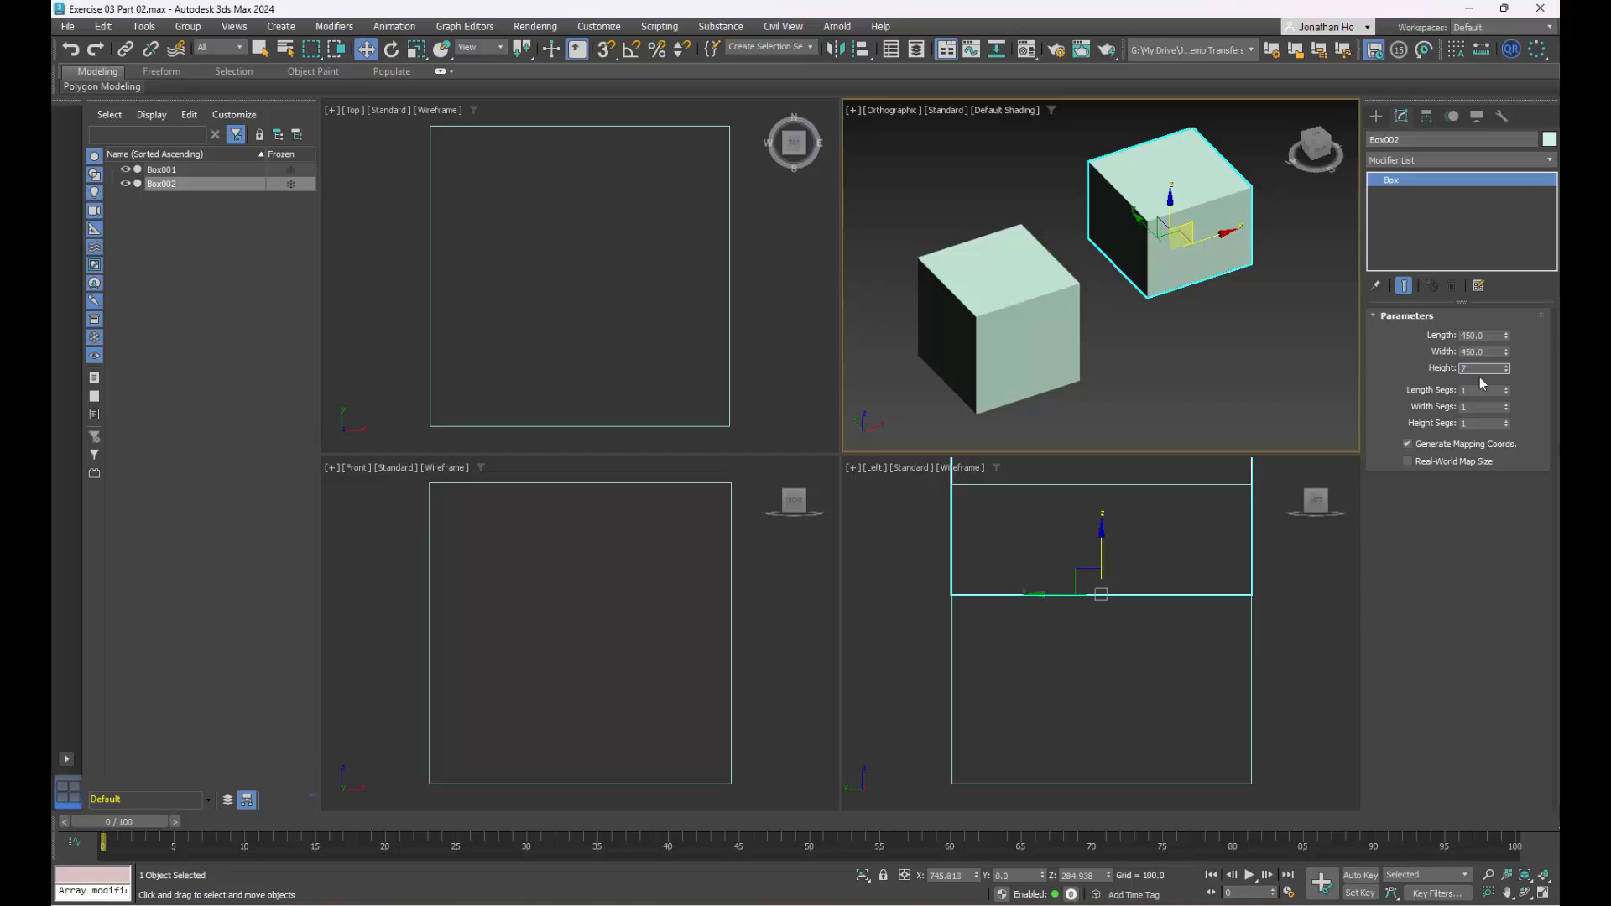
pyautogui.press('Return')
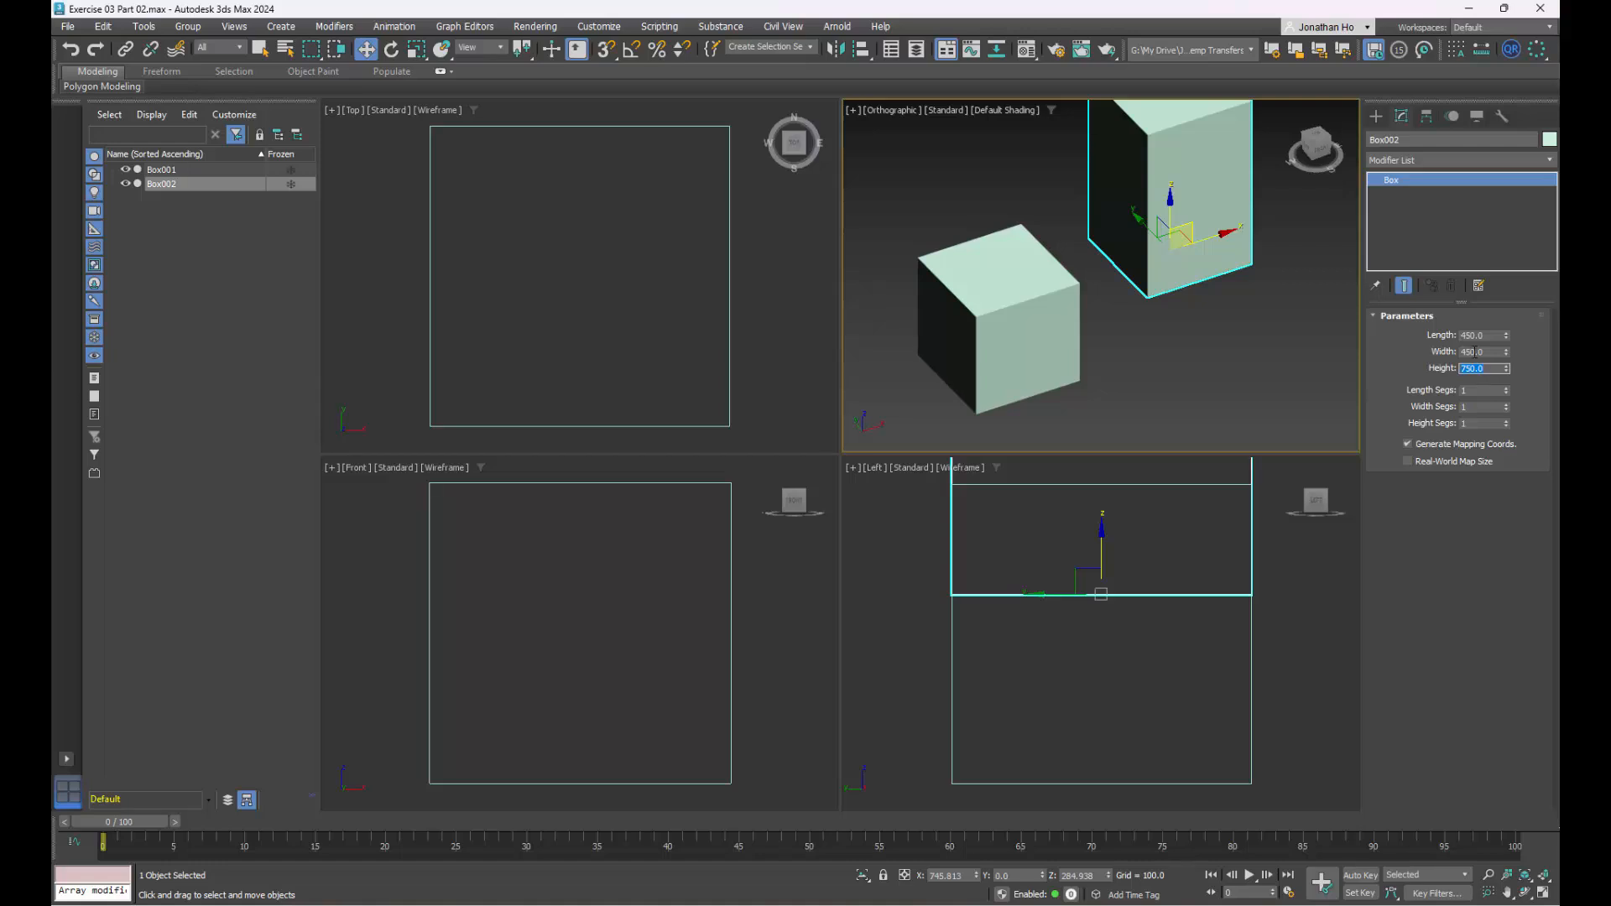
pyautogui.scroll(-2, 1171, 289)
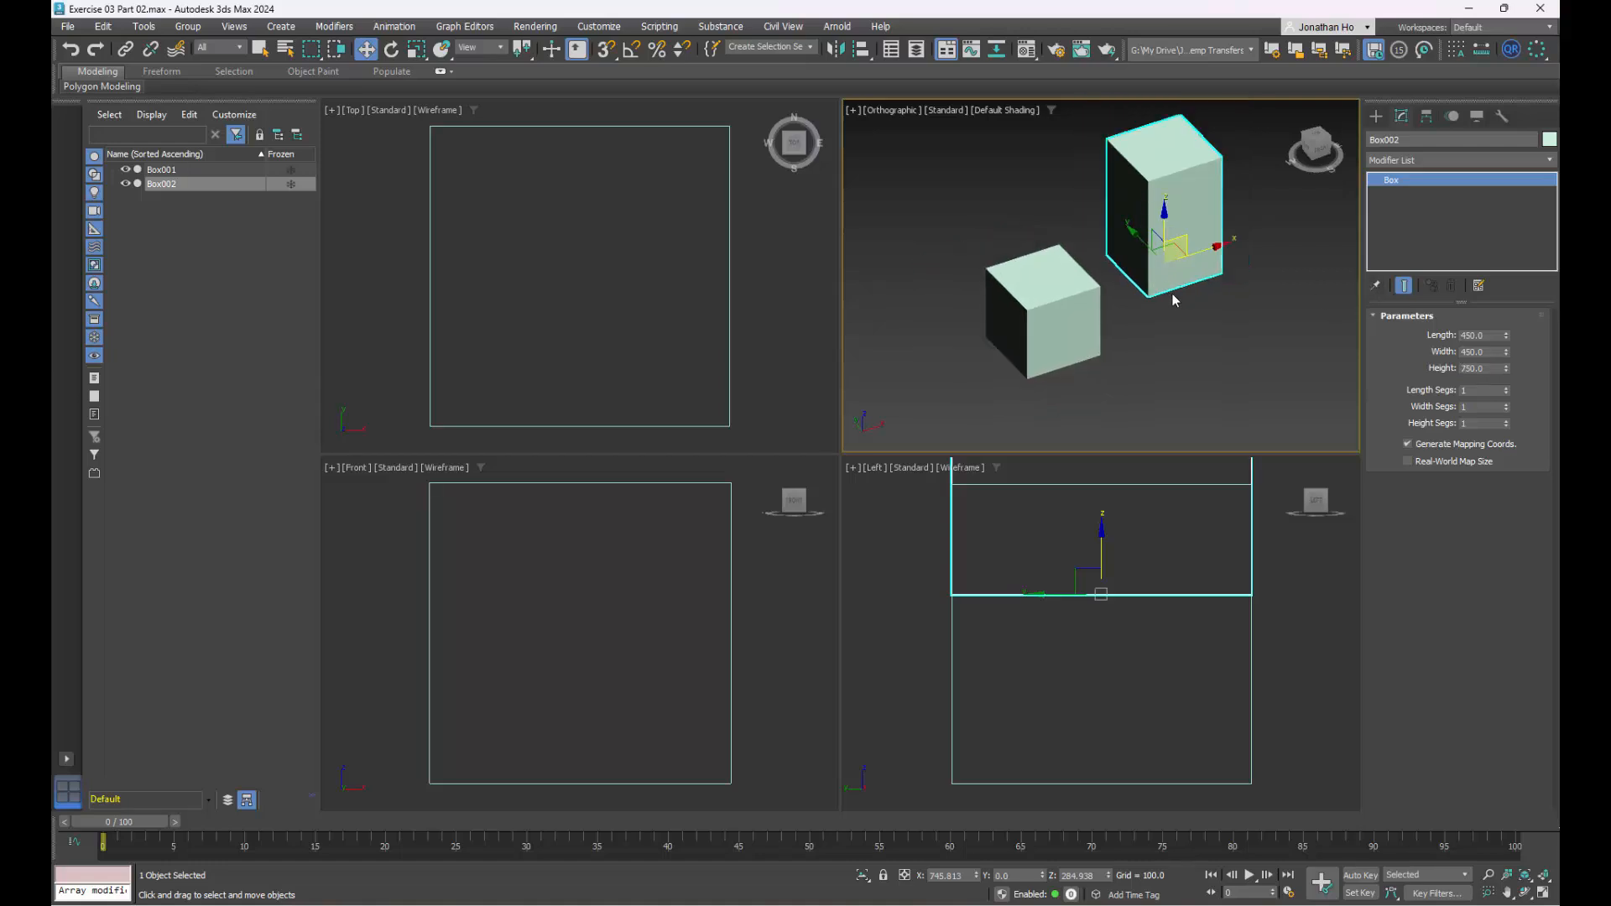
# - Maximize the Orthographic viewport, turn on 3D snapping and check that Endpoint is enabled in the snap settings
pyautogui.scroll(2, 1173, 295)
pyautogui.moveTo(1155, 309)
pyautogui.keyDown('alt'); pyautogui.mouseDown(button='middle')
pyautogui.moveTo(1152, 280)
pyautogui.moveTo(1150, 303)
pyautogui.mouseUp(button='middle'); pyautogui.keyUp('alt')
pyautogui.hotkey('alt', 'w')
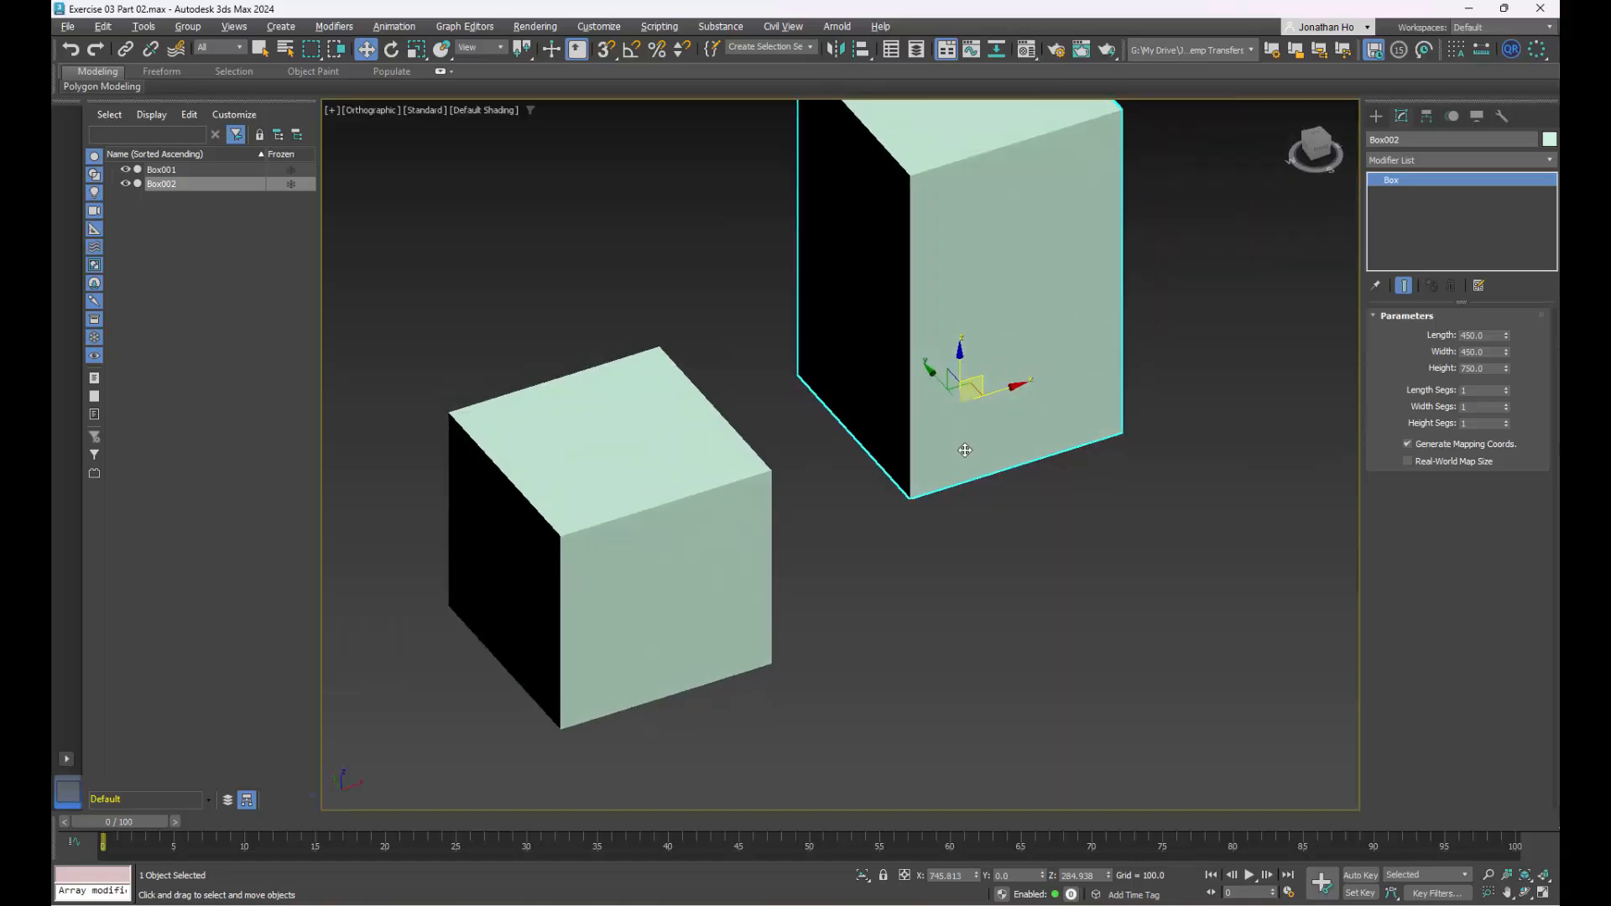
pyautogui.click(605, 49)
pyautogui.rightClick(606, 49)
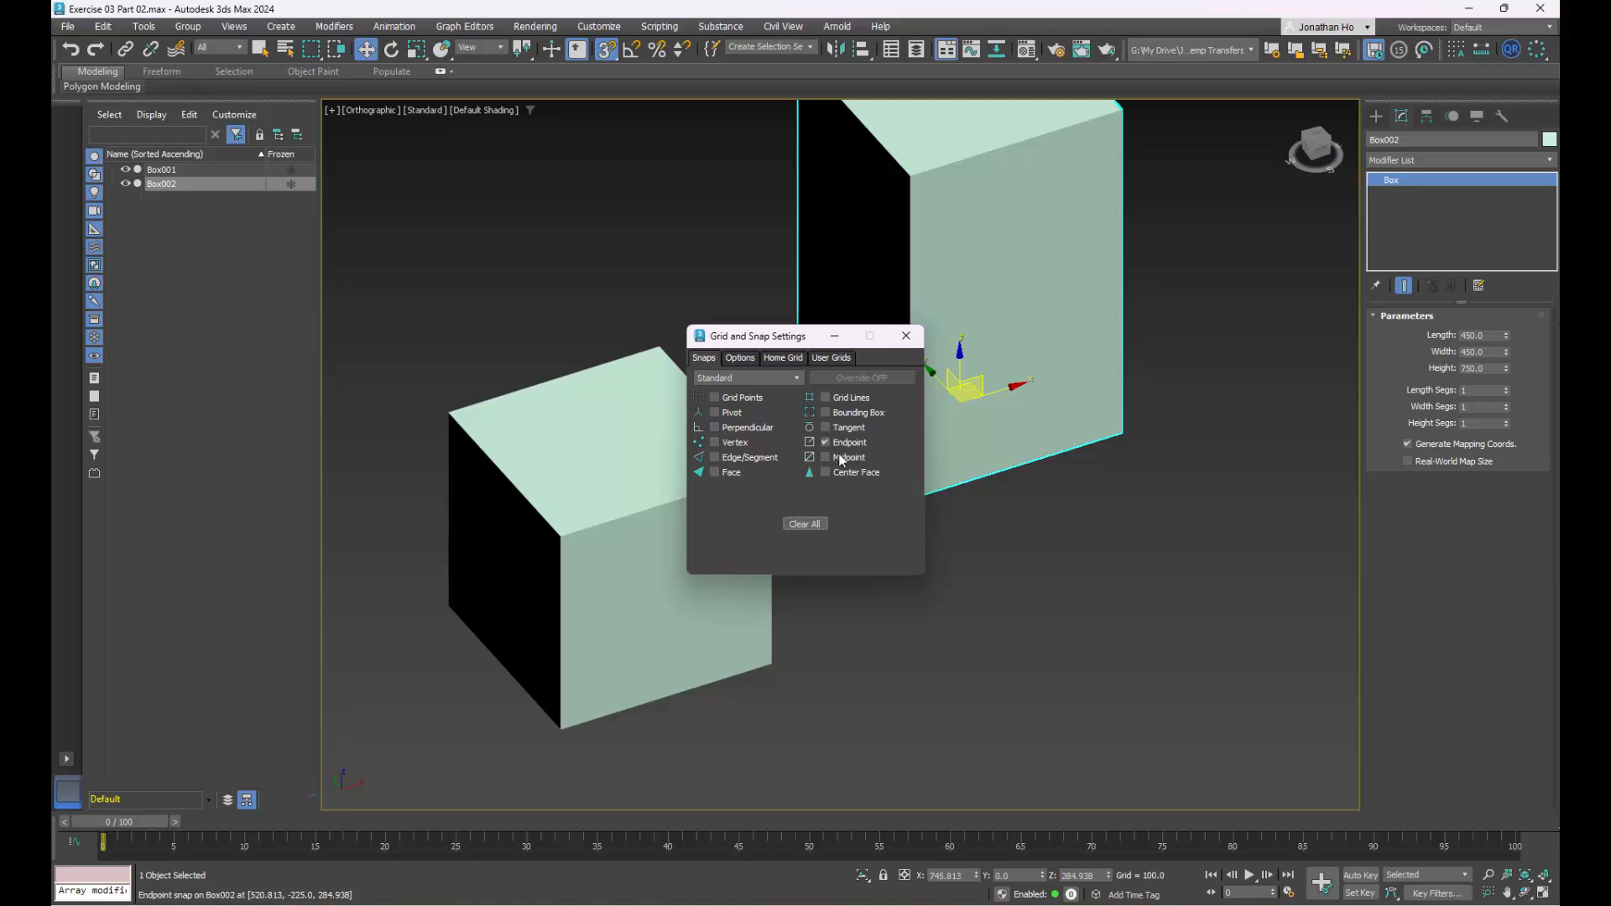
pyautogui.click(906, 335)
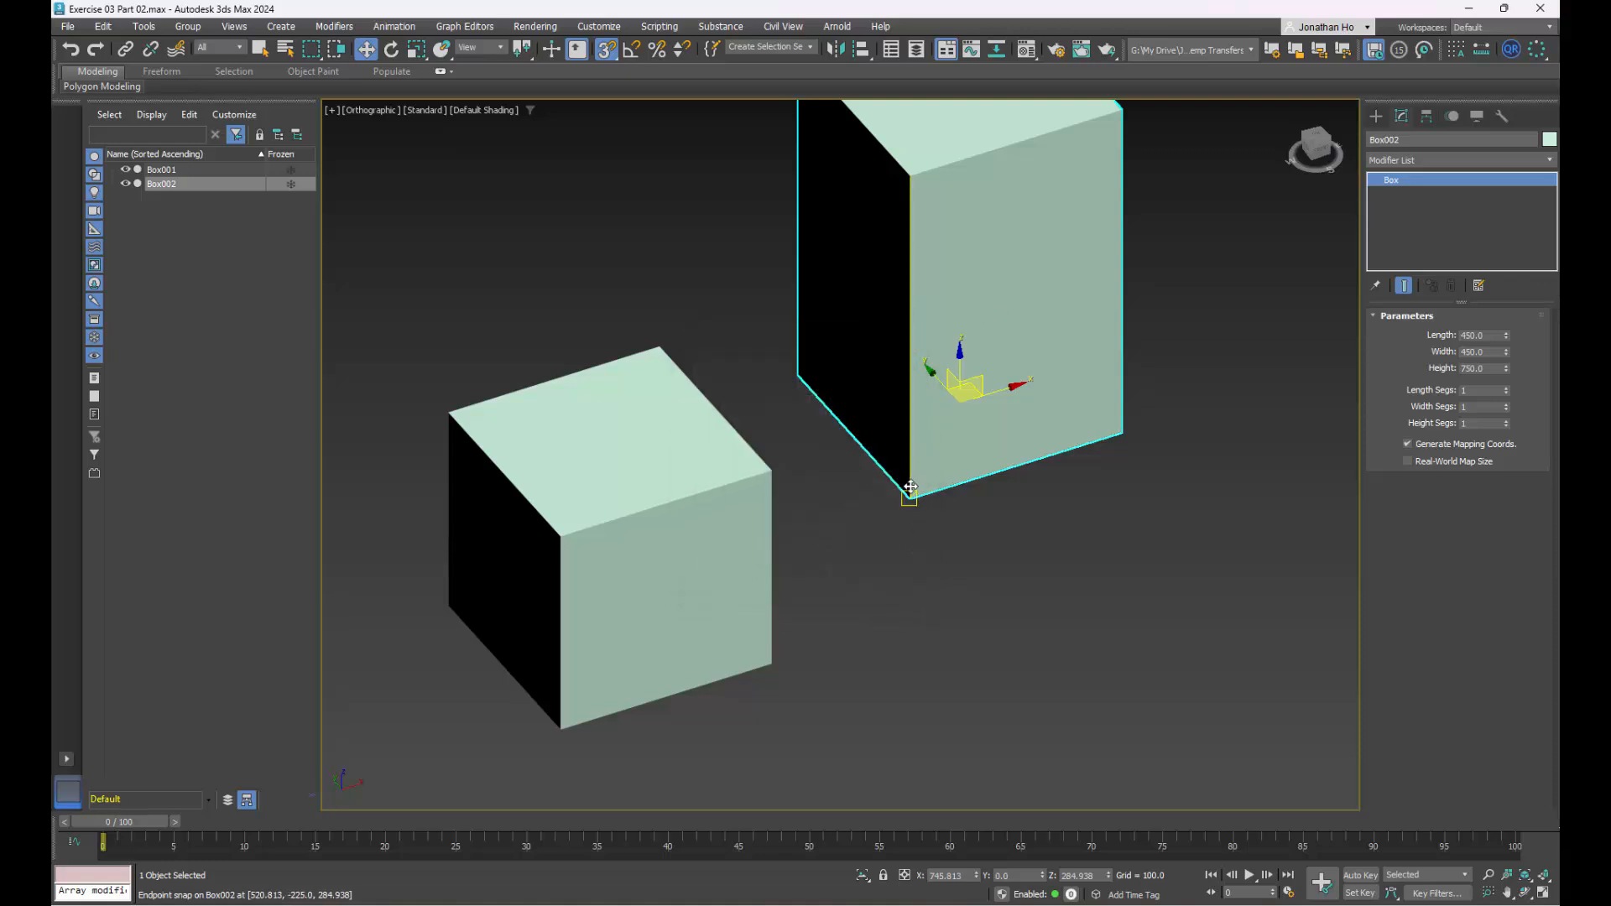
# - Snap the tall box's lower front corner to the cube's upper front corner so it stacks exactly on top, and deselect it
pyautogui.moveTo(911, 480); pyautogui.dragTo(561, 535)
pyautogui.scroll(-4, 1165, 478)
pyautogui.moveTo(1083, 481); pyautogui.dragTo(1029, 469, button='middle')
pyautogui.scroll(3, 930, 461)
pyautogui.click(975, 454)
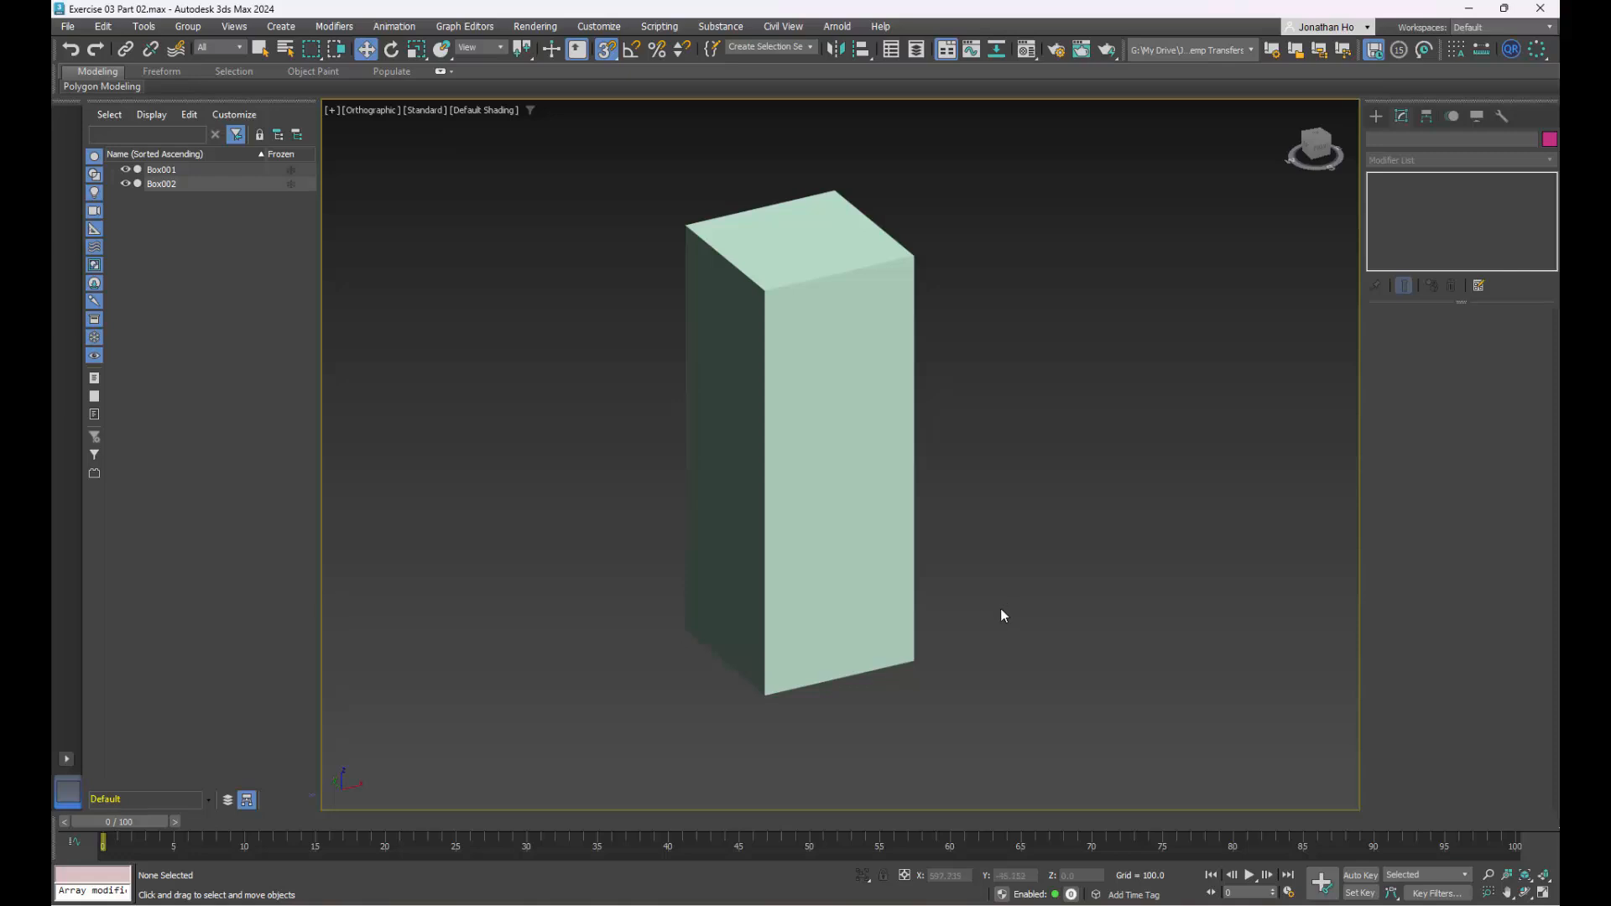
# - Select both boxes and enable the See-Through display property in their object properties
pyautogui.hotkey('ctrl', 'a')
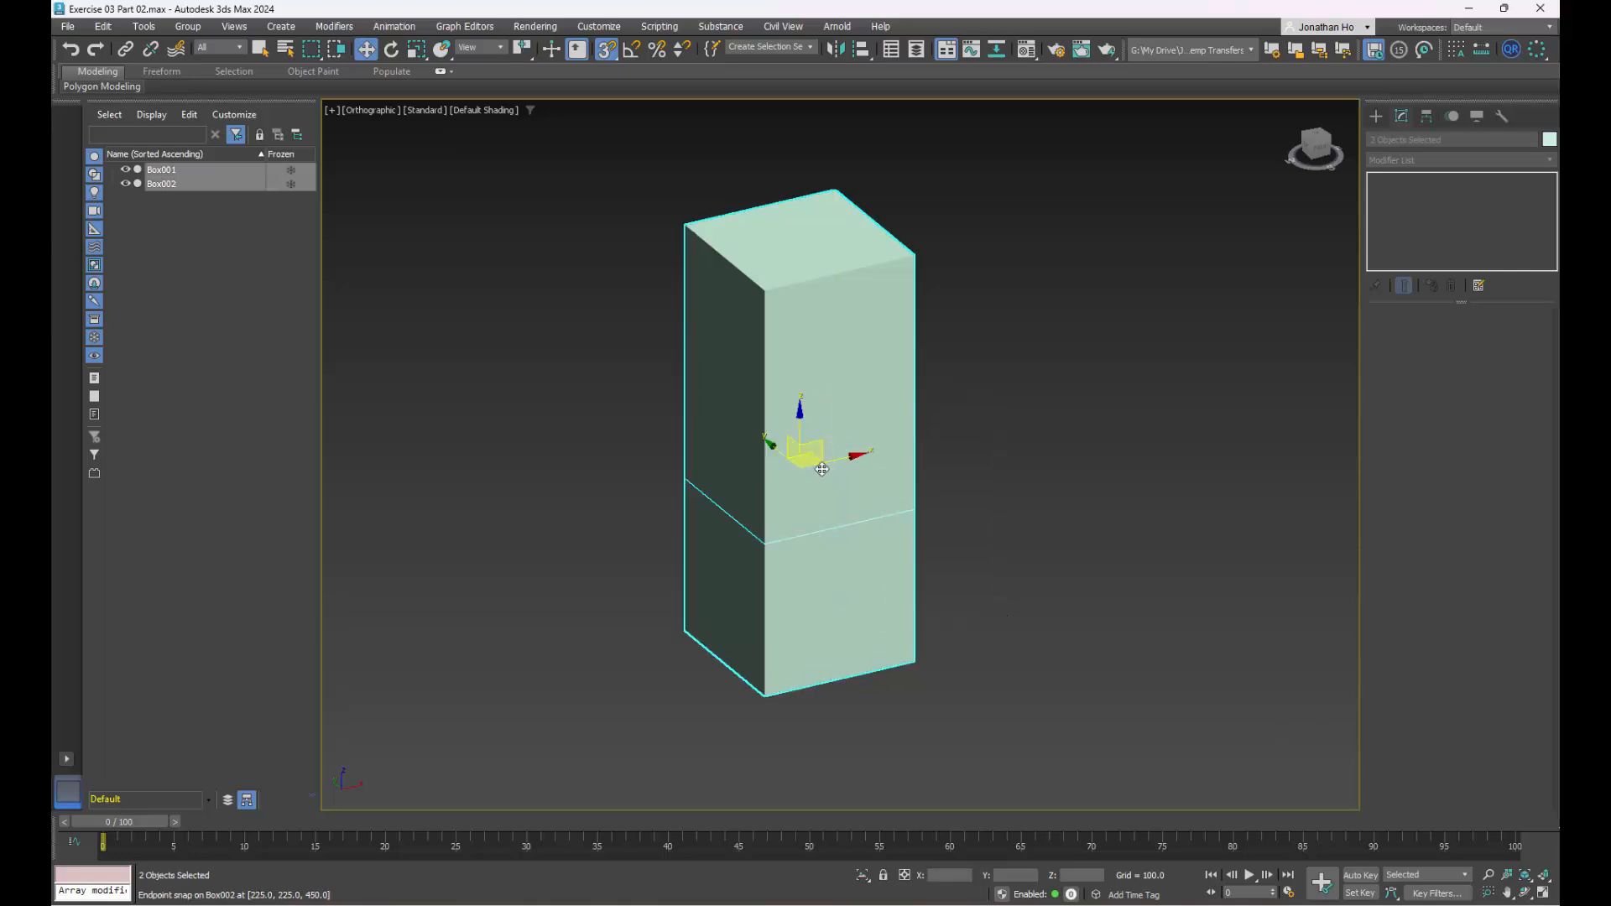
pyautogui.rightClick(810, 508)
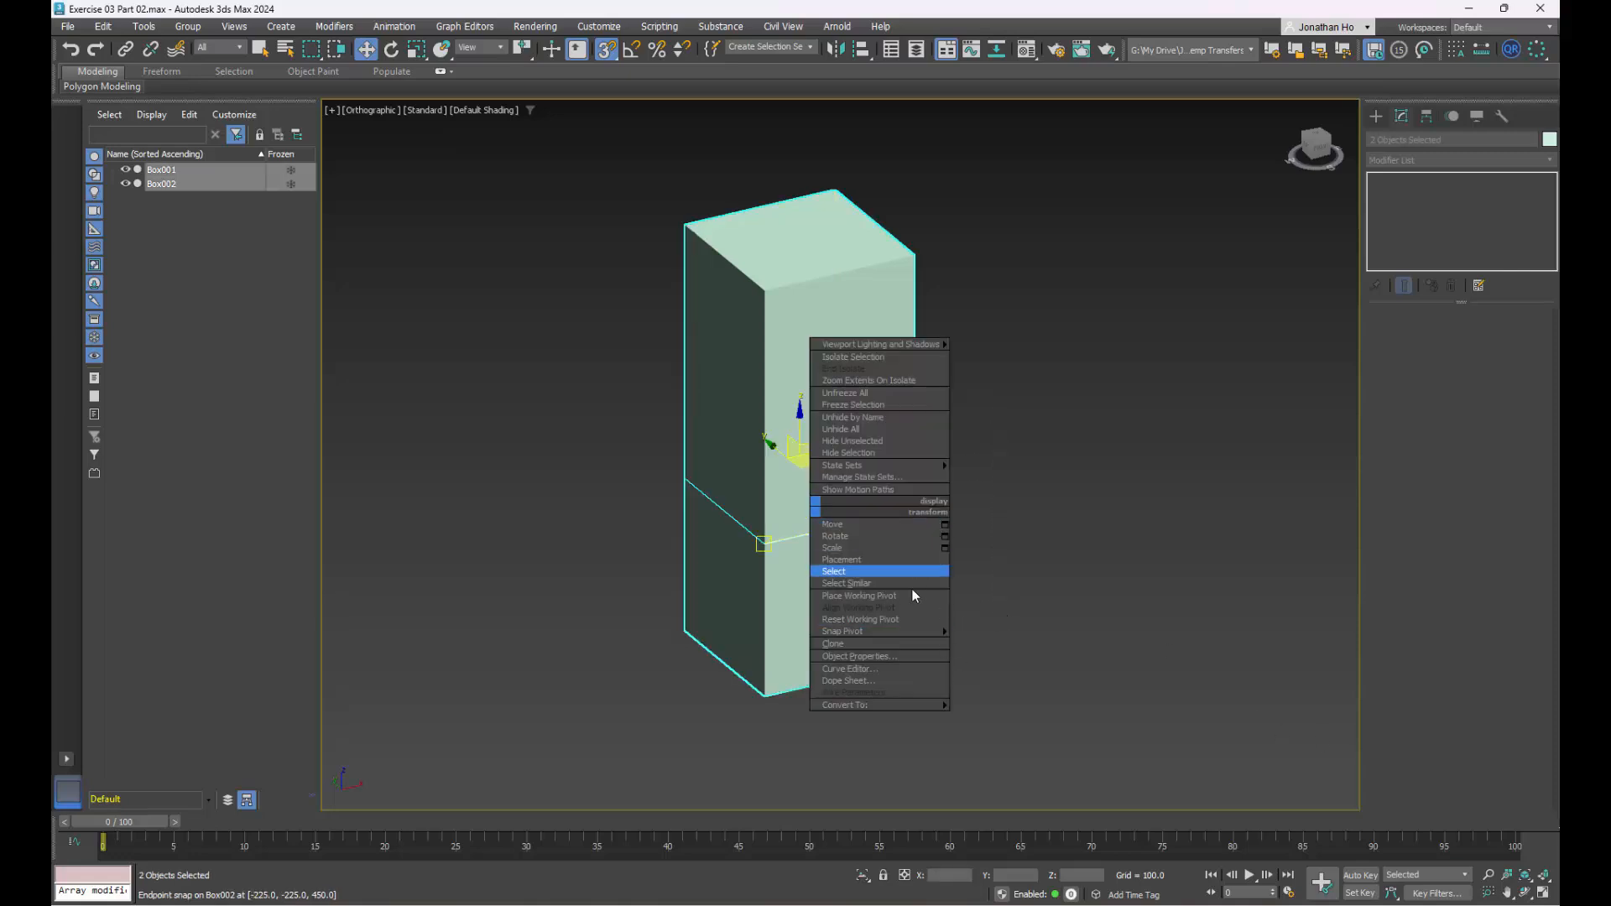
pyautogui.click(892, 656)
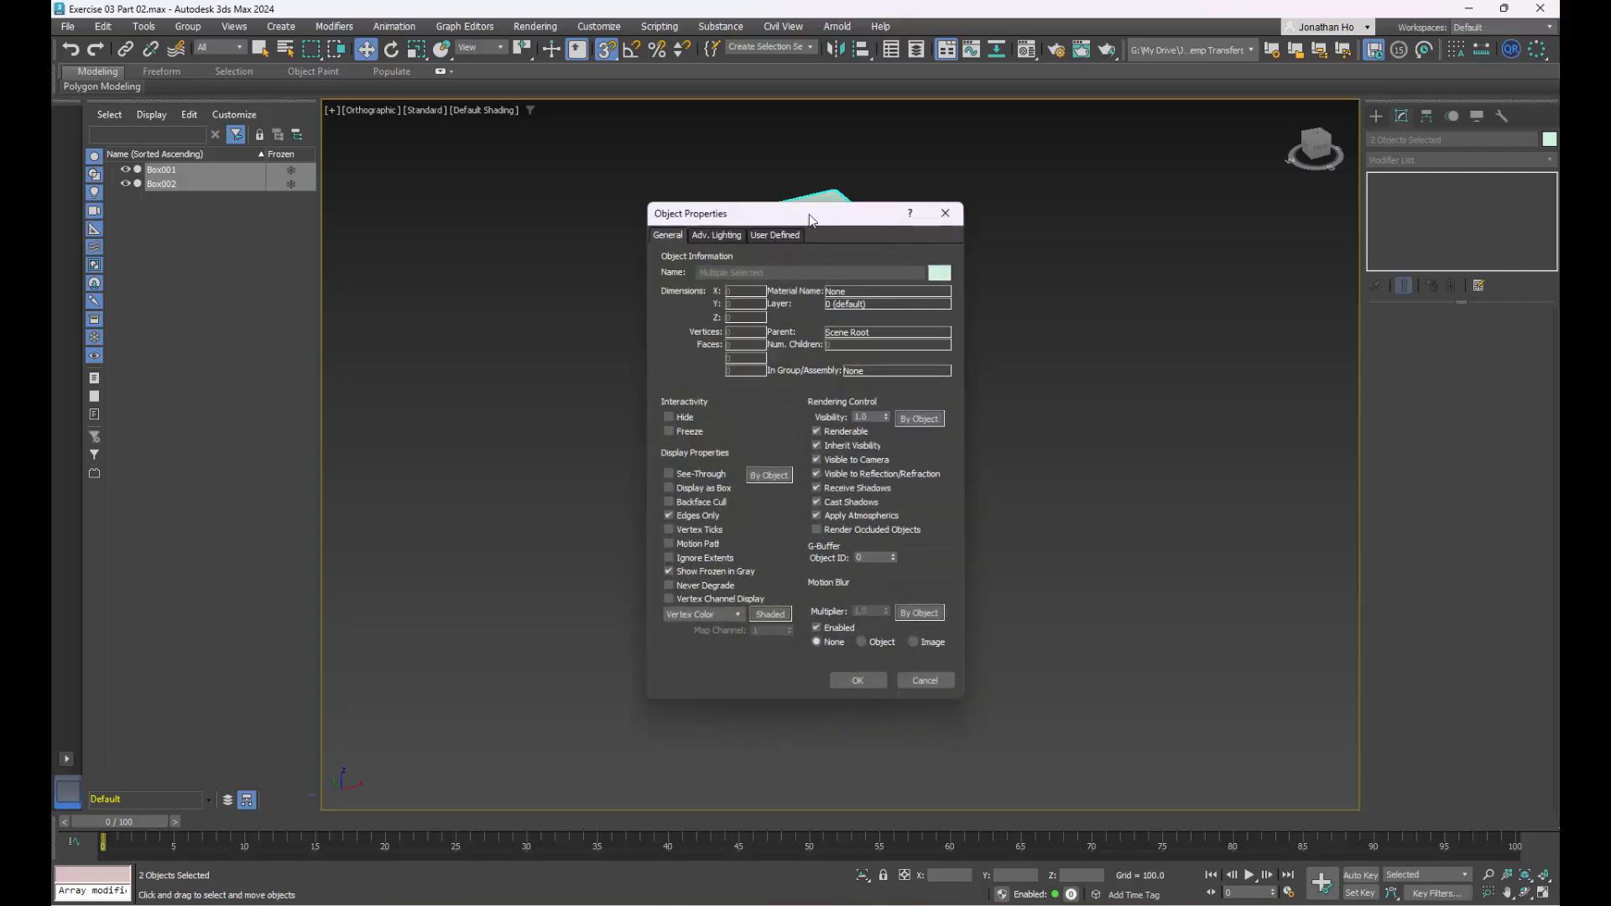
pyautogui.moveTo(810, 218); pyautogui.dragTo(1129, 174)
pyautogui.click(1007, 435)
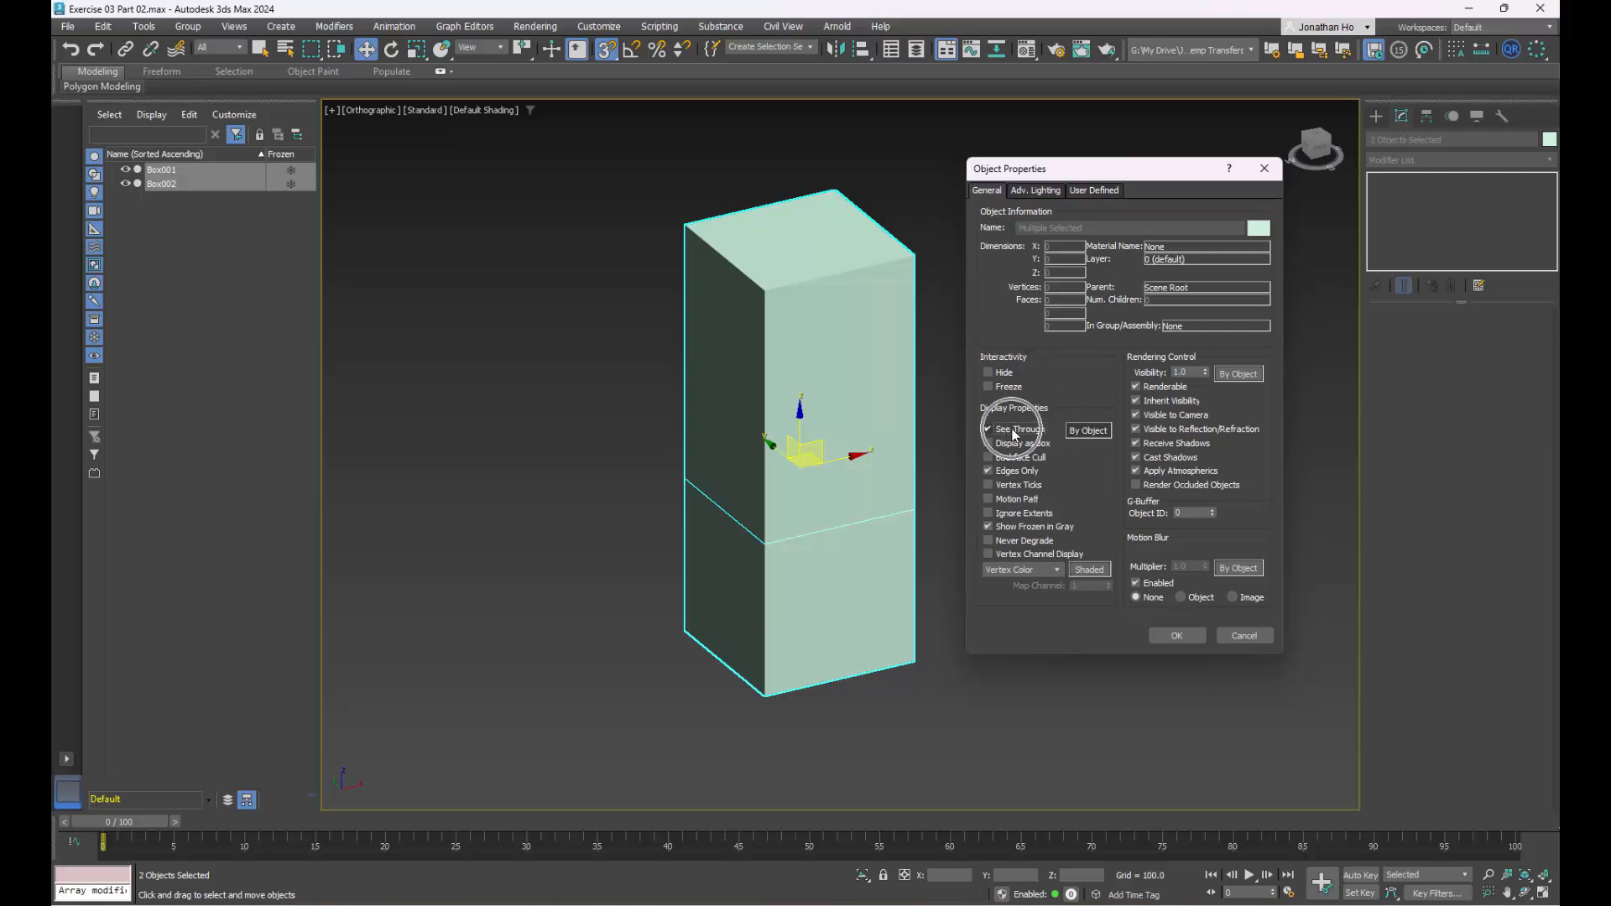
pyautogui.click(1177, 635)
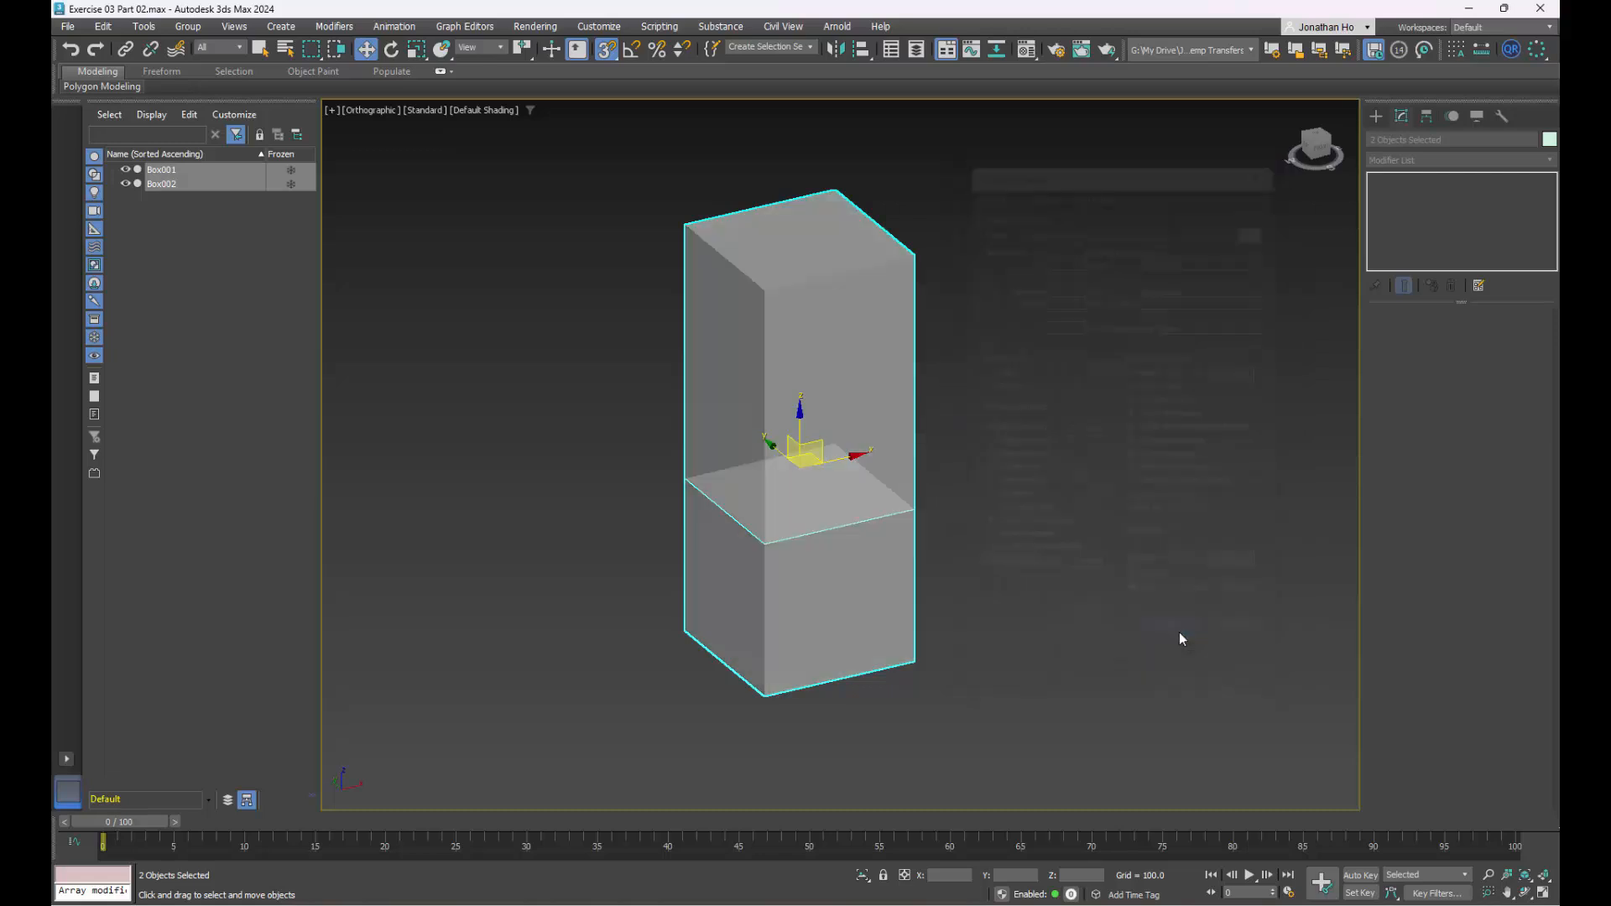
# - Freeze both stacked boxes so they serve as a locked reference
pyautogui.click(999, 428)
pyautogui.moveTo(977, 603); pyautogui.dragTo(641, 382)
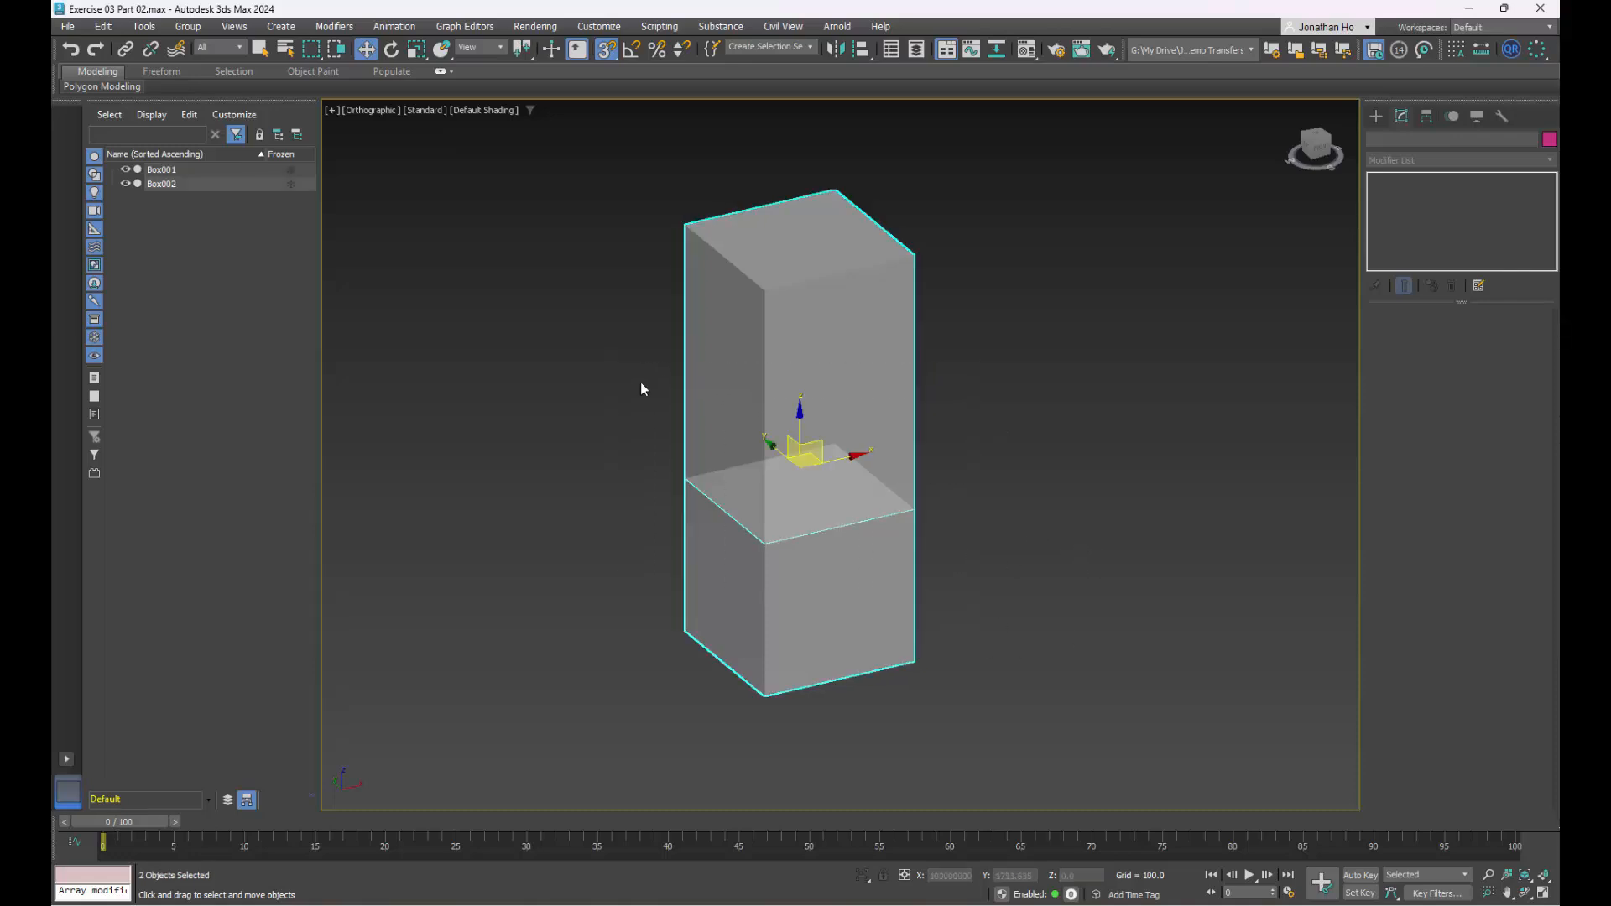
pyautogui.moveTo(943, 529); pyautogui.dragTo(697, 413)
pyautogui.click(981, 498)
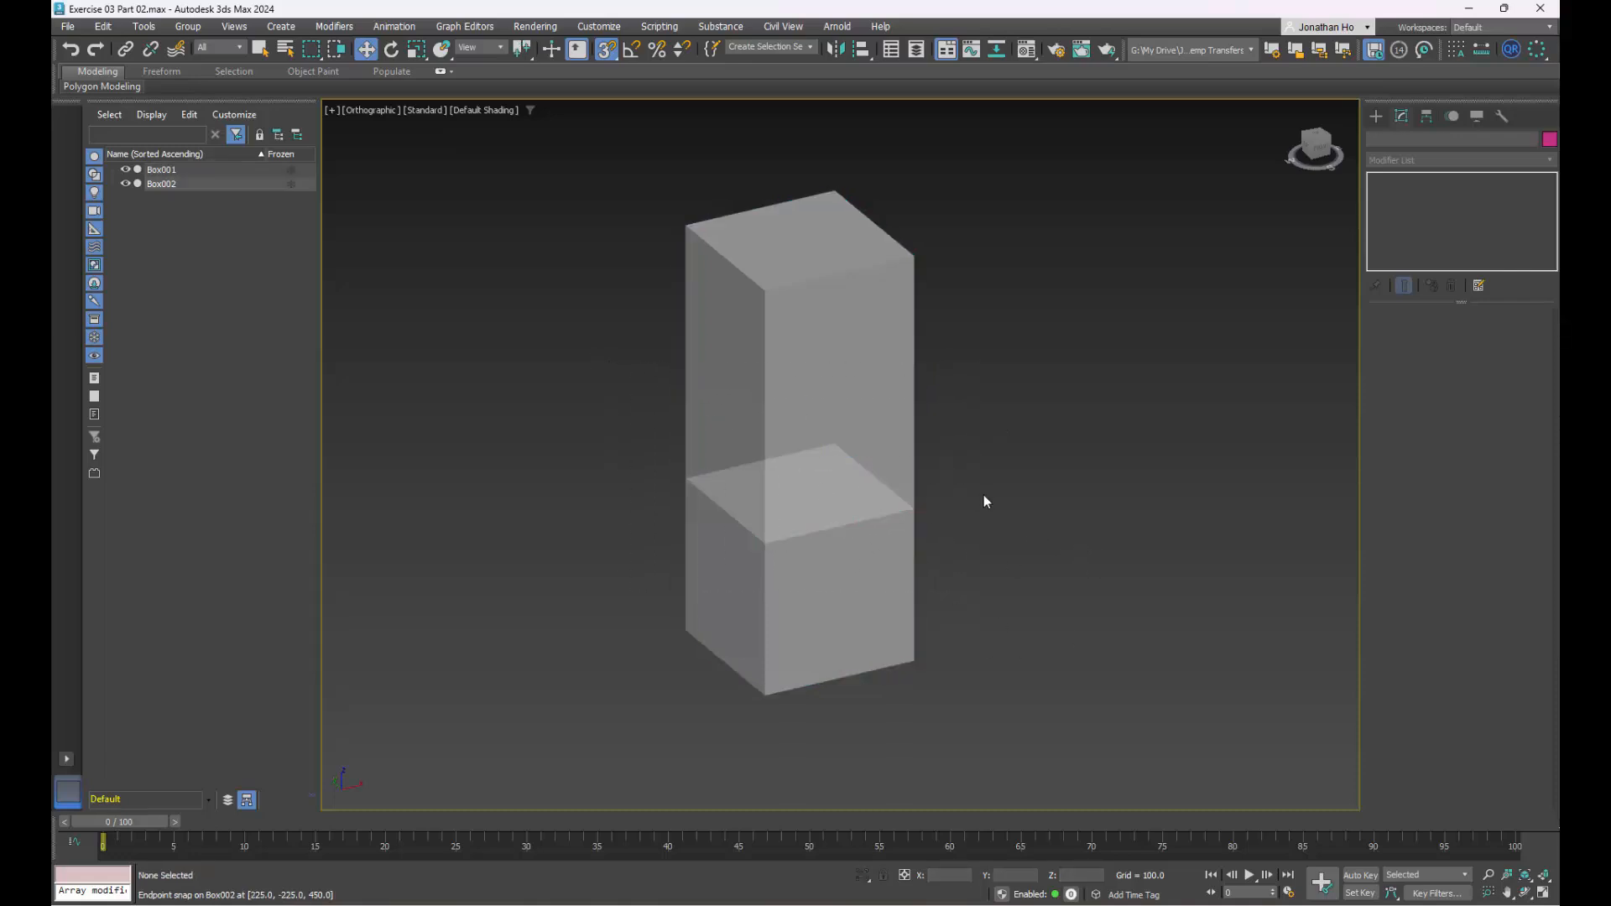
pyautogui.moveTo(989, 548); pyautogui.dragTo(555, 327)
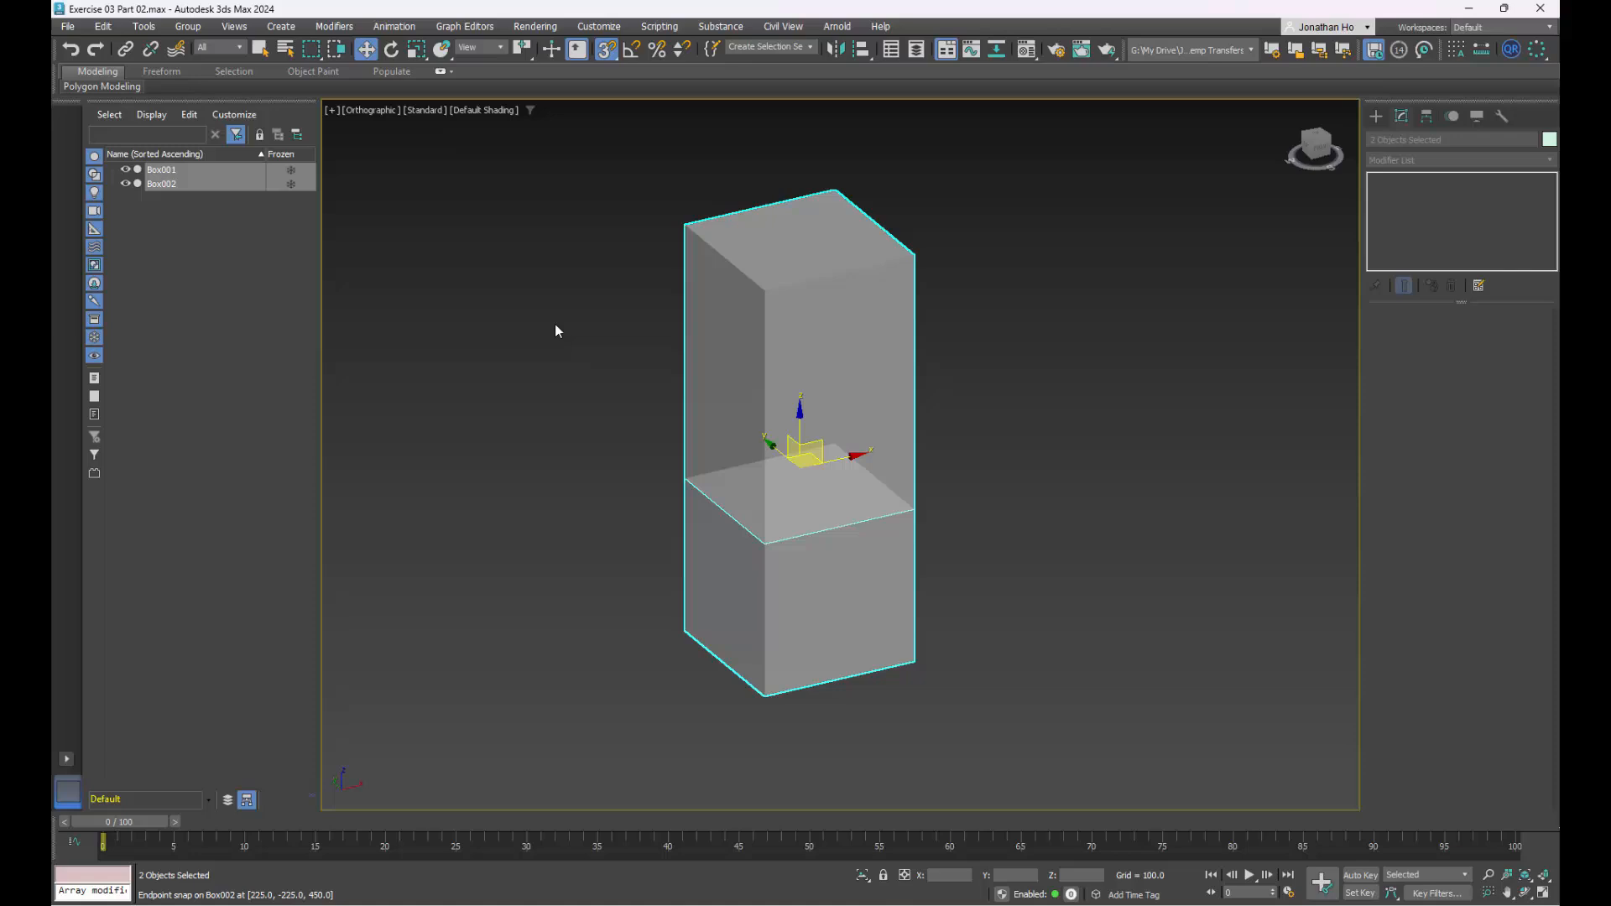
pyautogui.rightClick(875, 384)
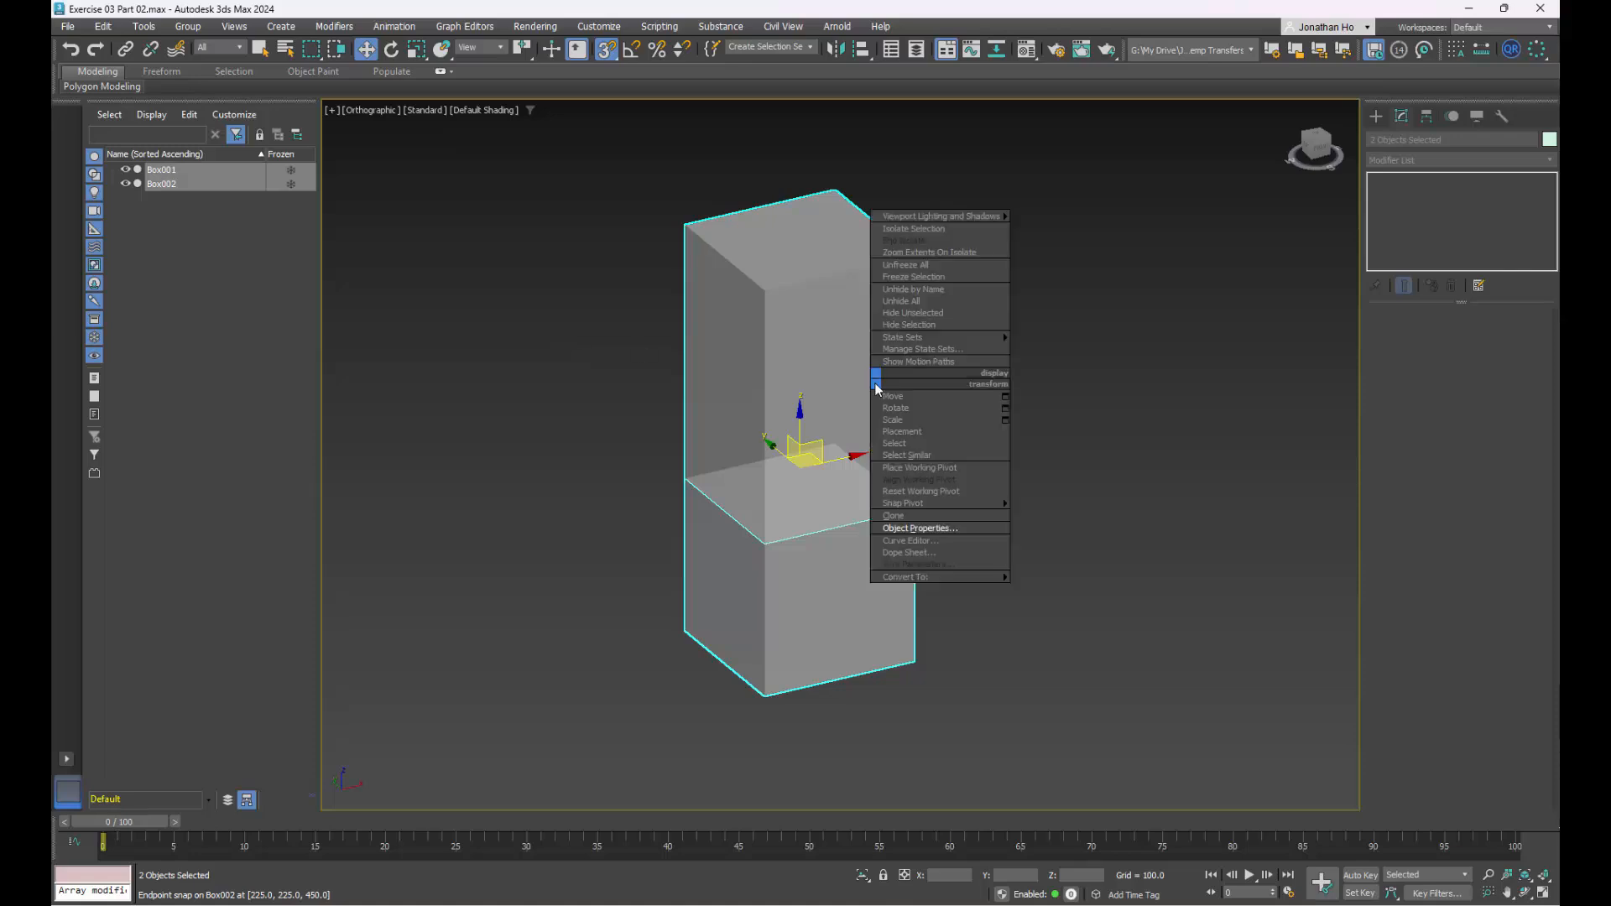
pyautogui.click(950, 276)
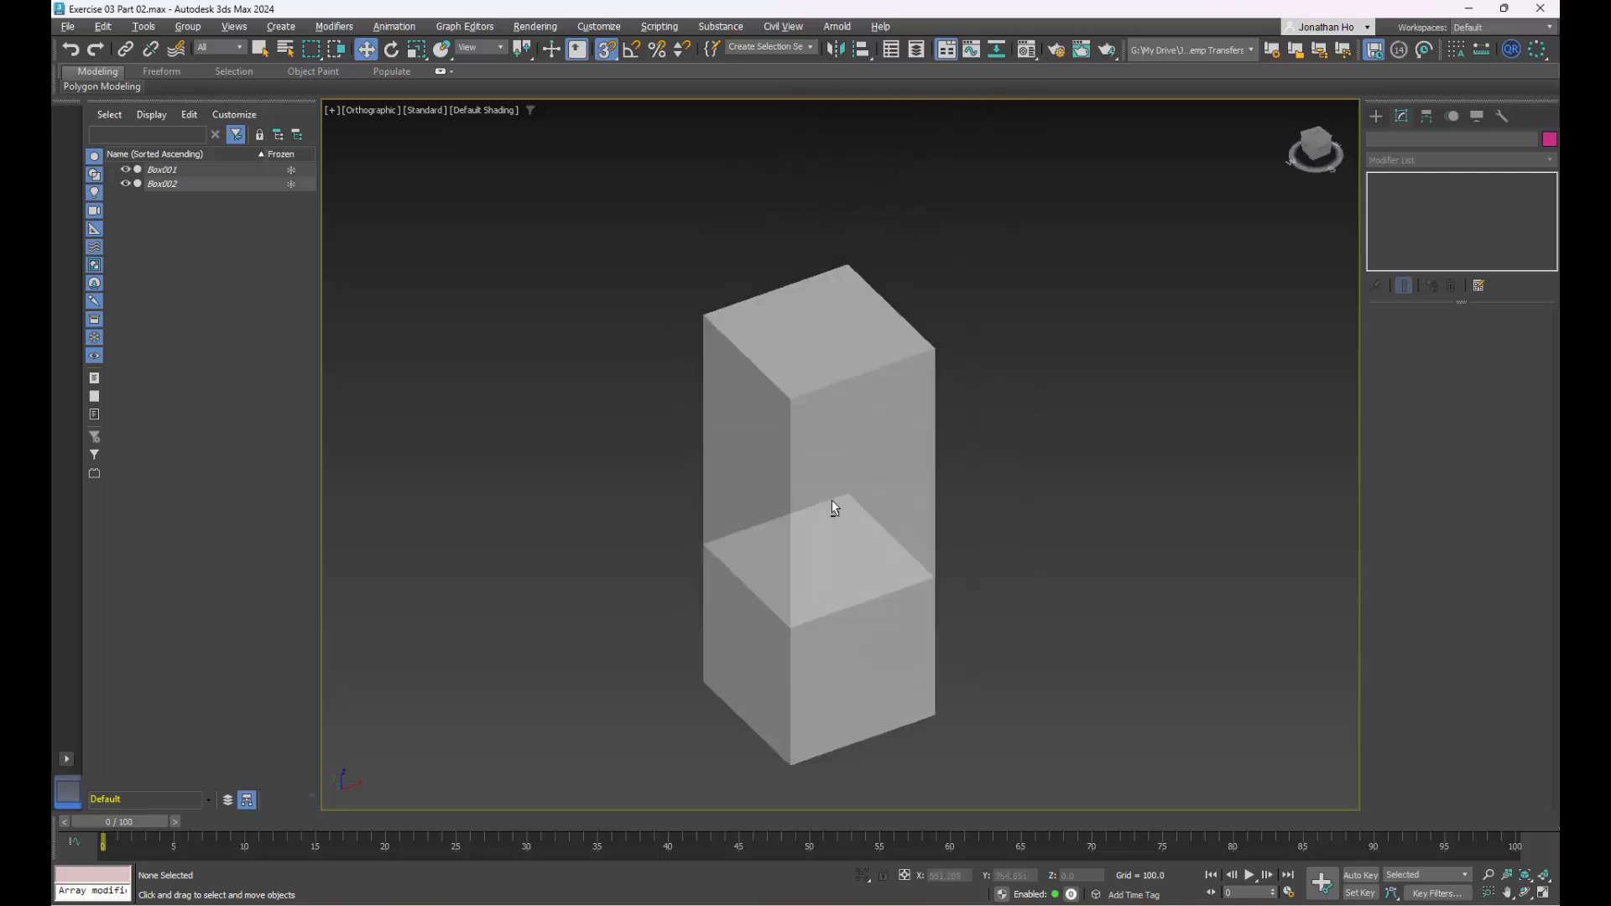
# - Restore the four-viewport layout and make the Left viewport active
pyautogui.hotkey('alt', 'w')
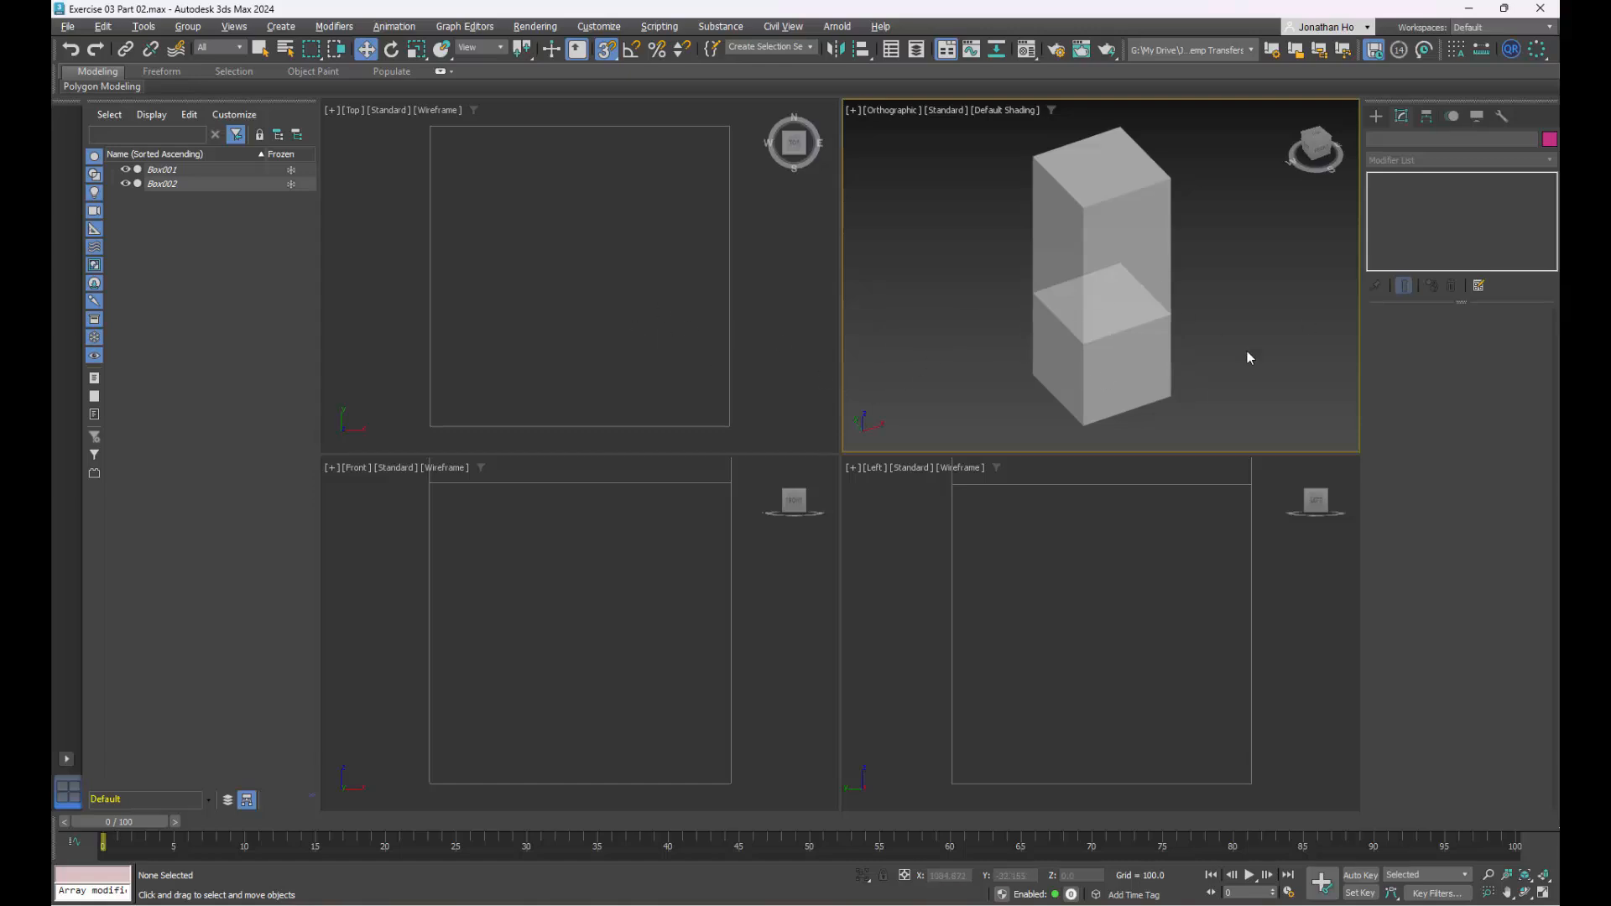
pyautogui.click(671, 697)
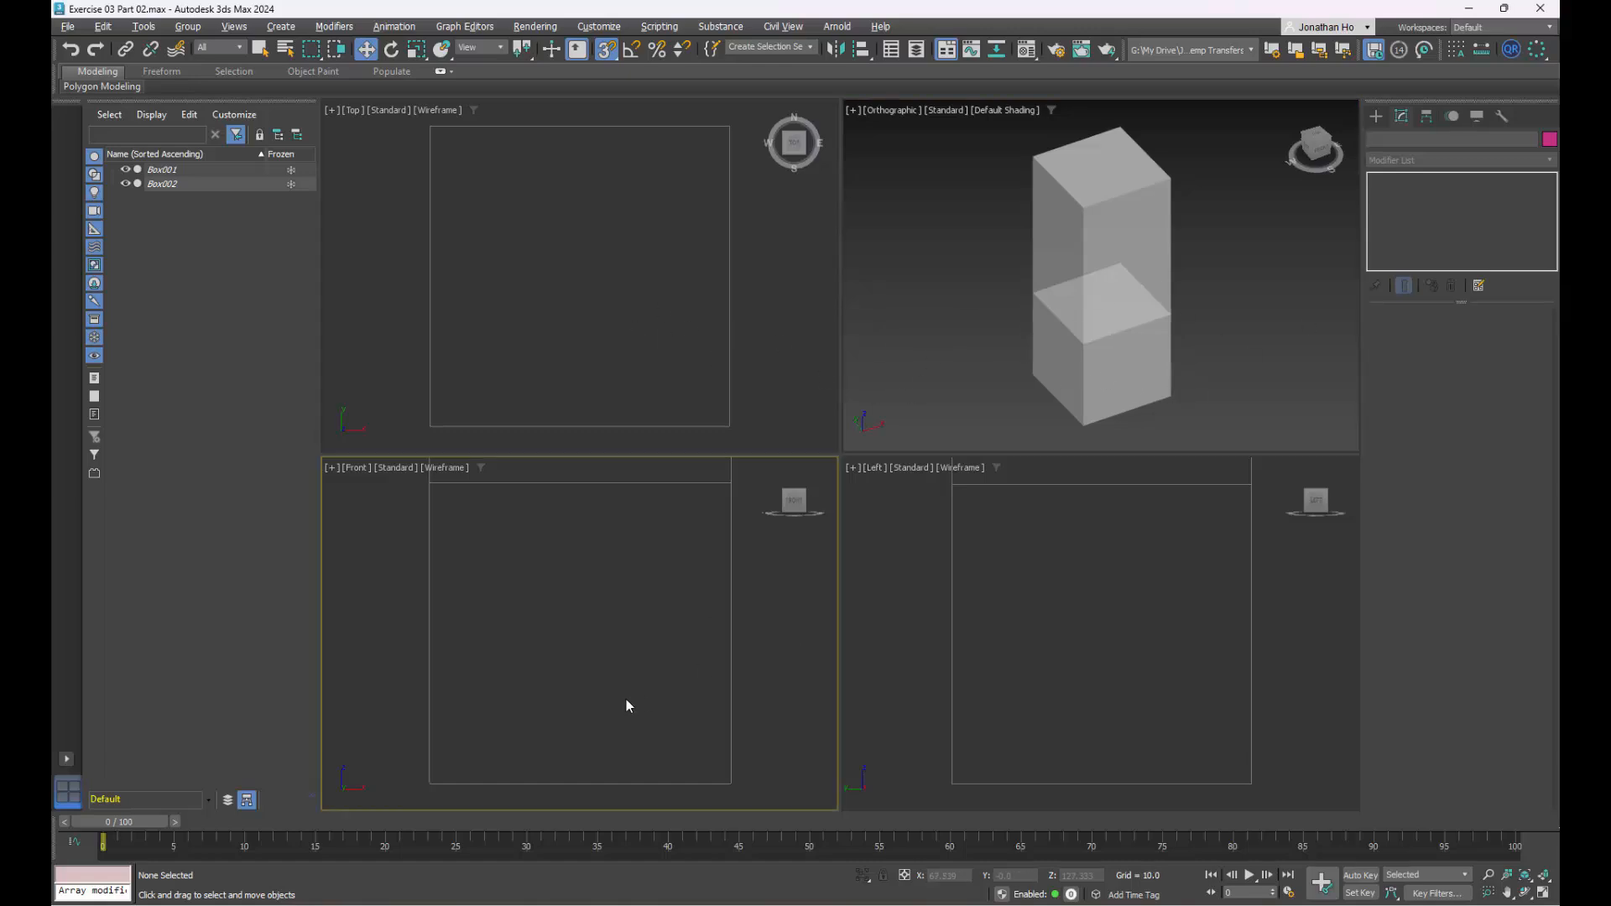
pyautogui.click(693, 437)
pyautogui.click(930, 694)
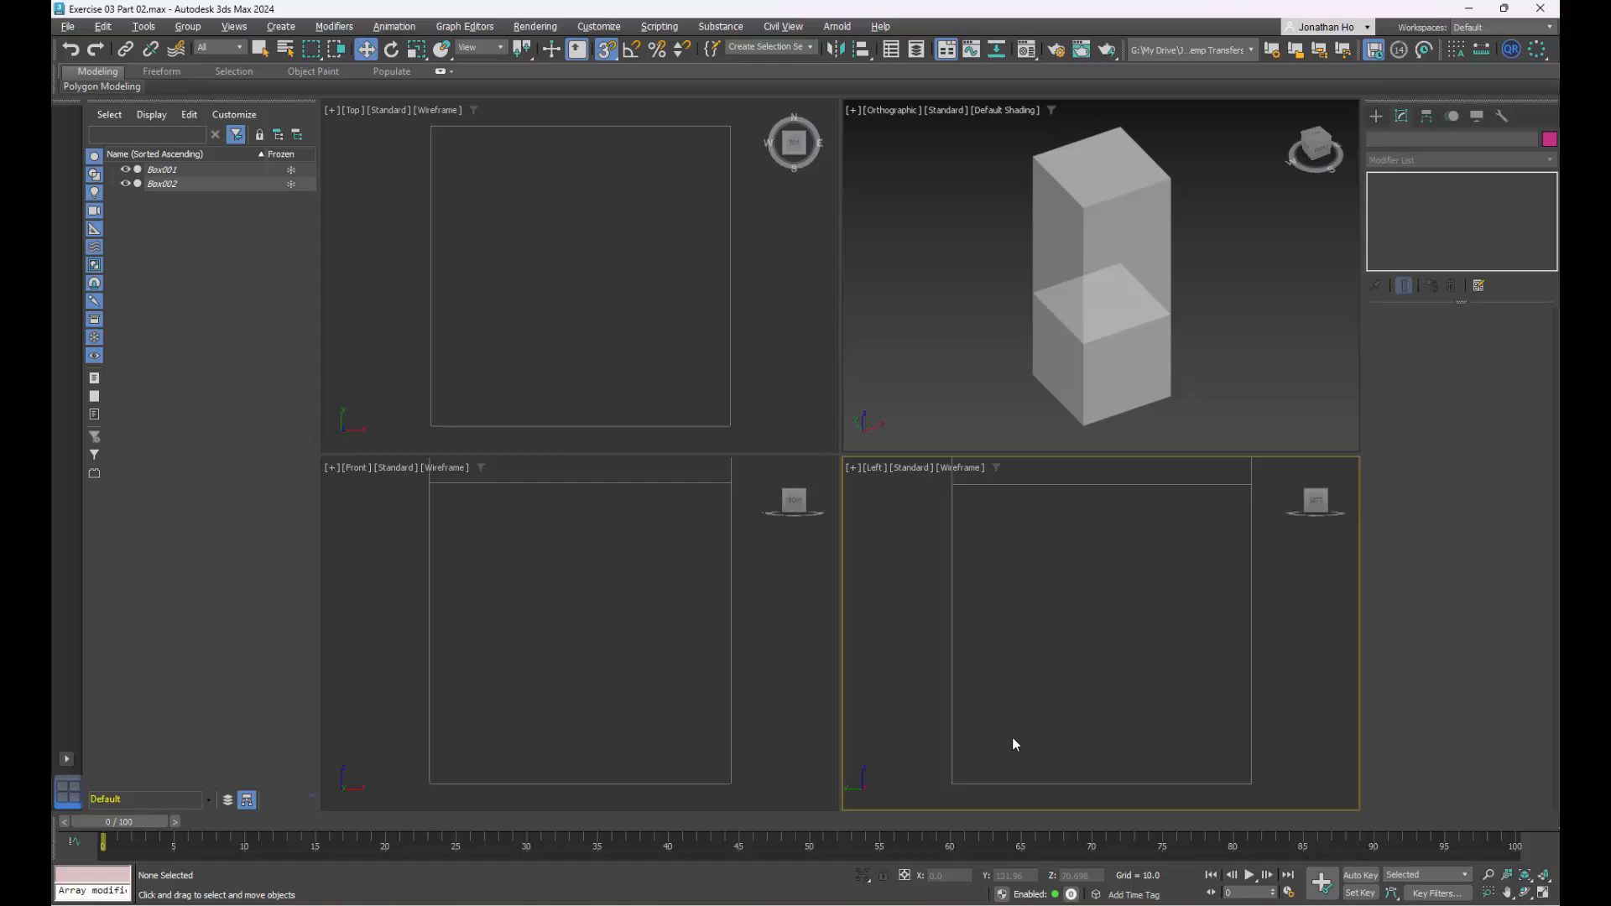
# - Draw an open four-point line in the Left viewport, forming a leg outline with splayed sides and a sloping top around the lower box
pyautogui.click(1378, 118)
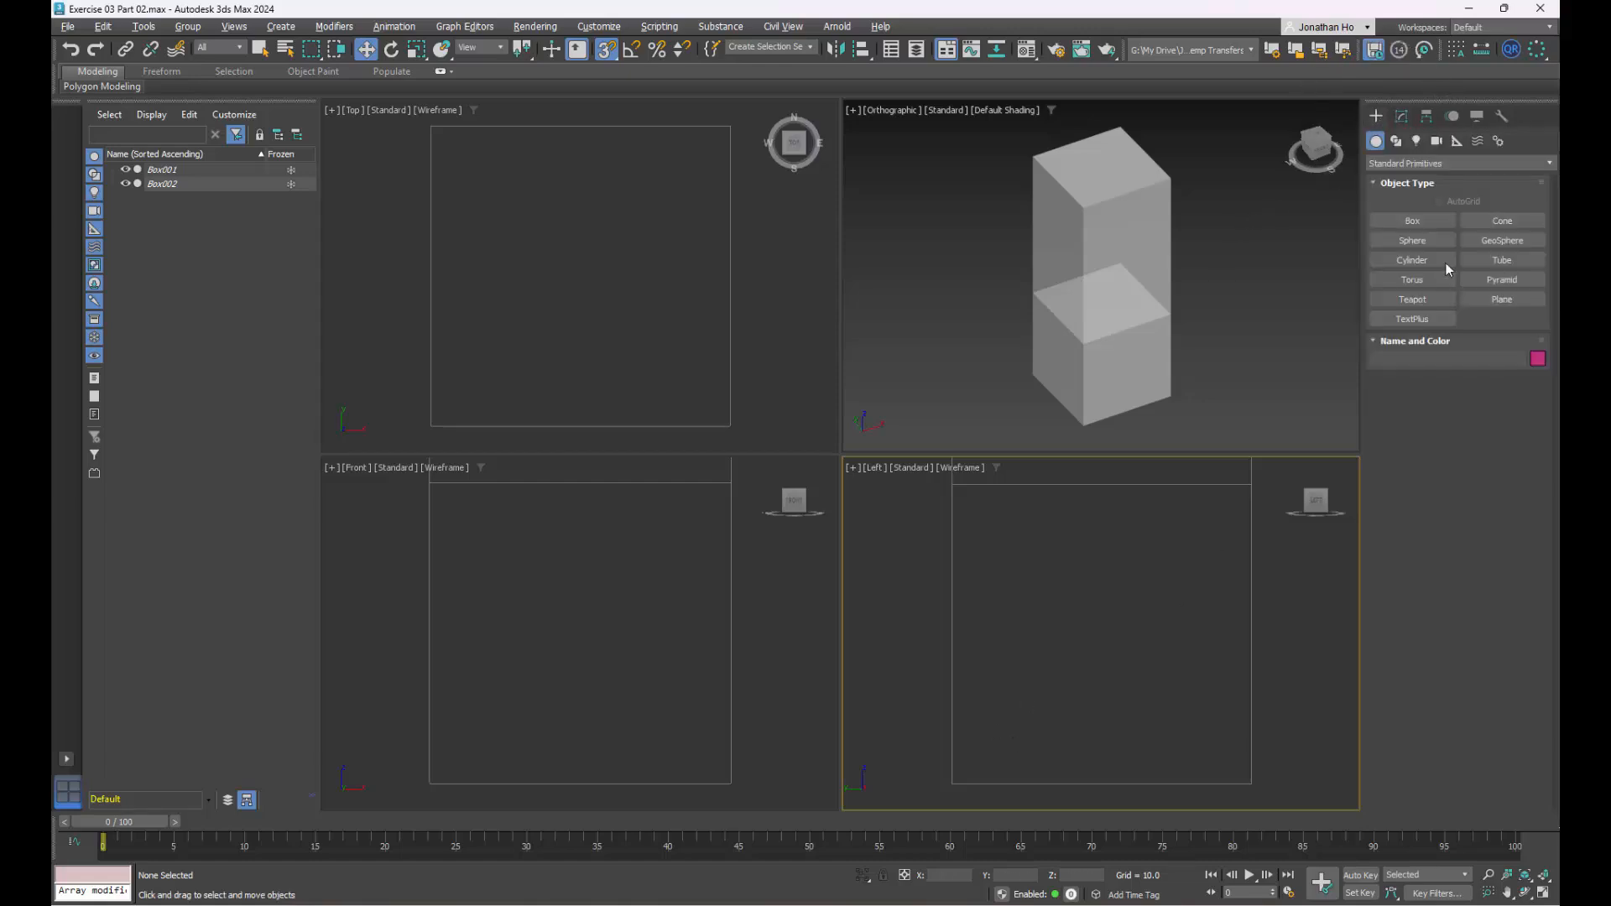
pyautogui.click(1397, 141)
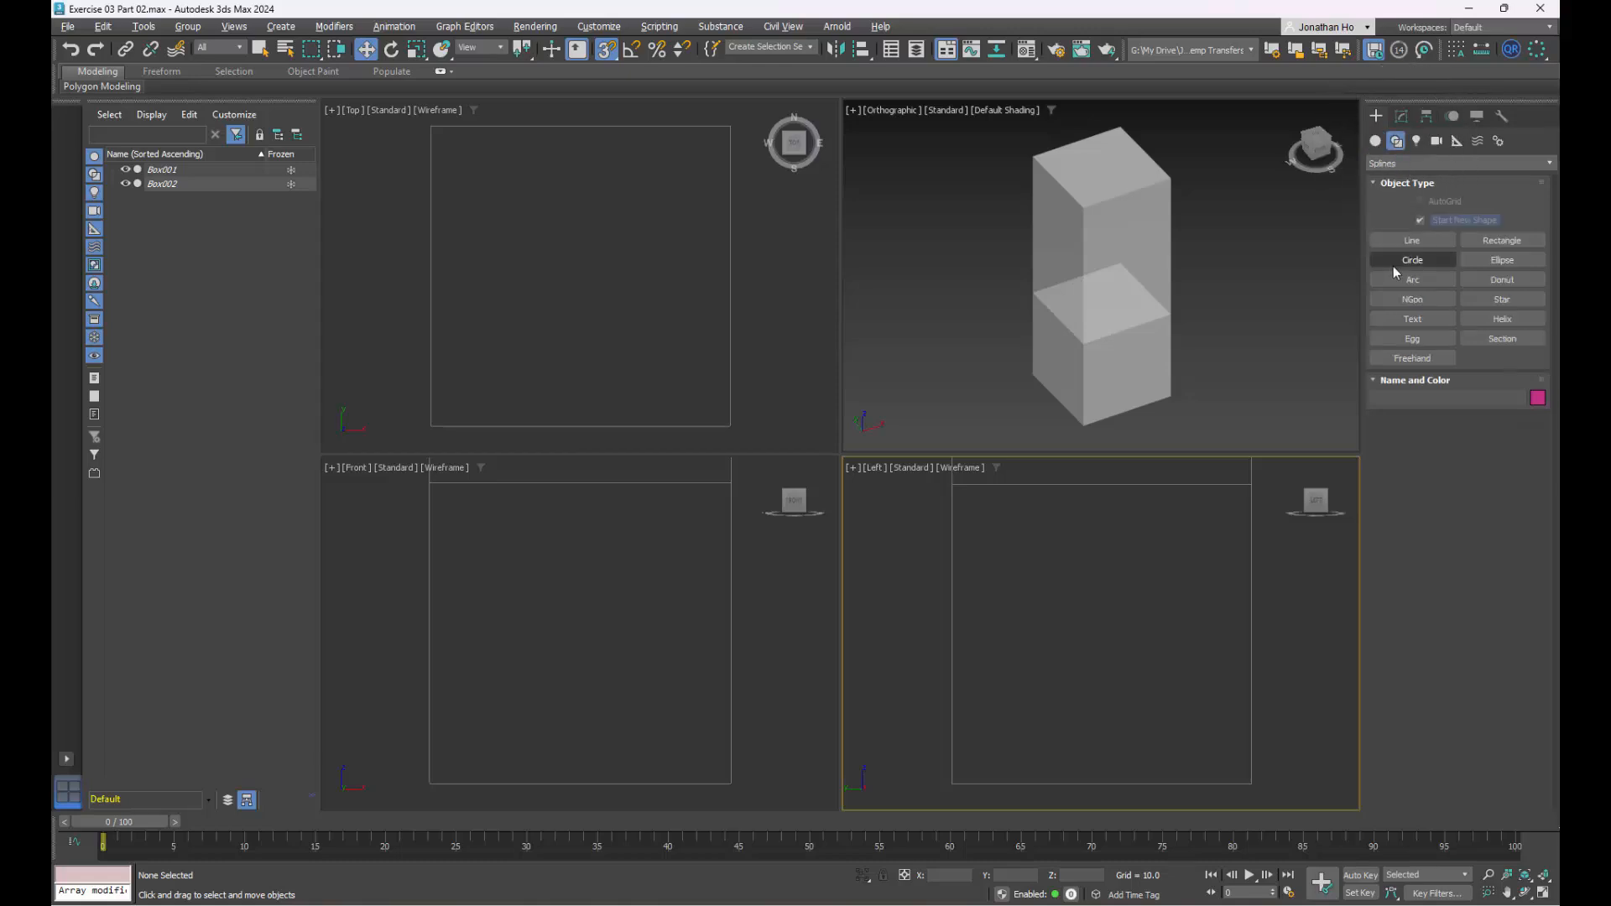
pyautogui.click(1399, 240)
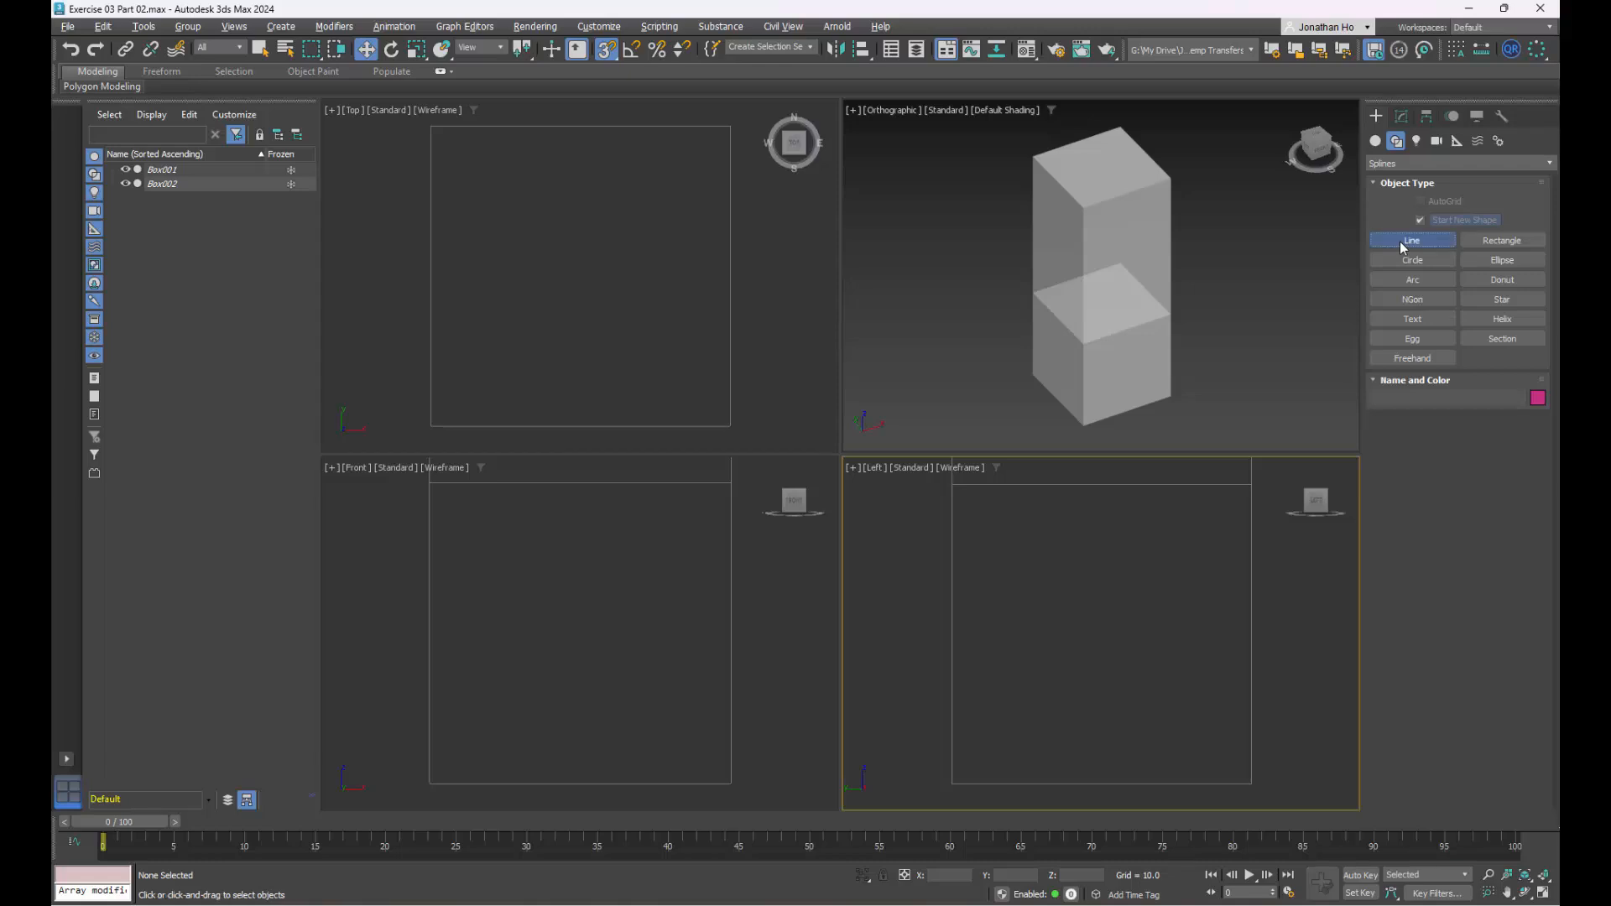
pyautogui.click(906, 781)
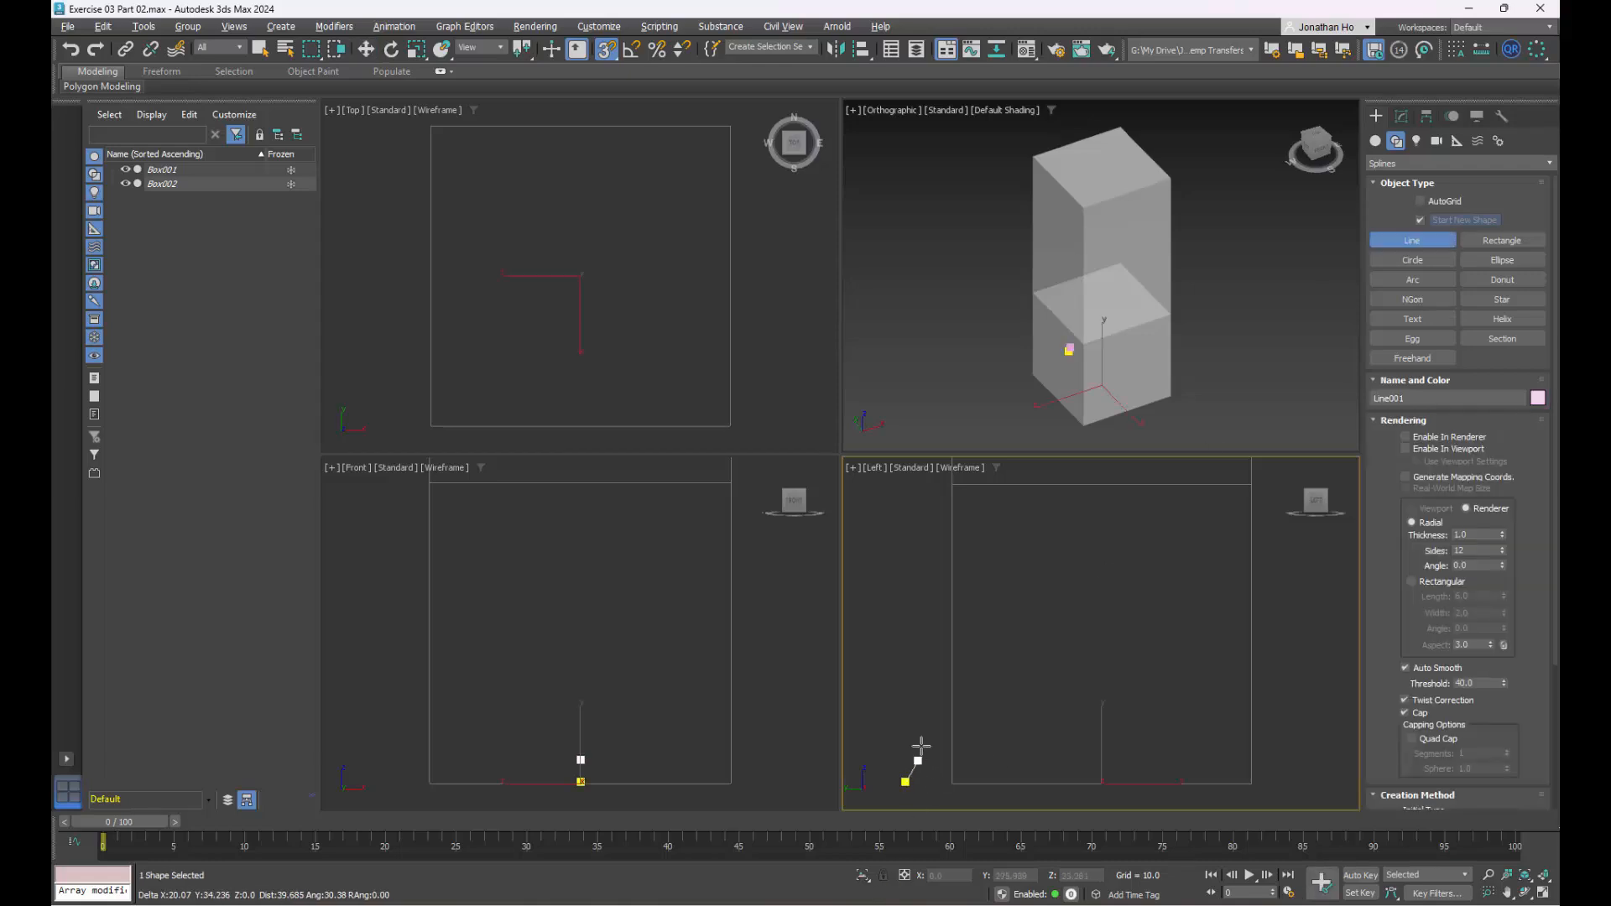
pyautogui.click(1000, 518)
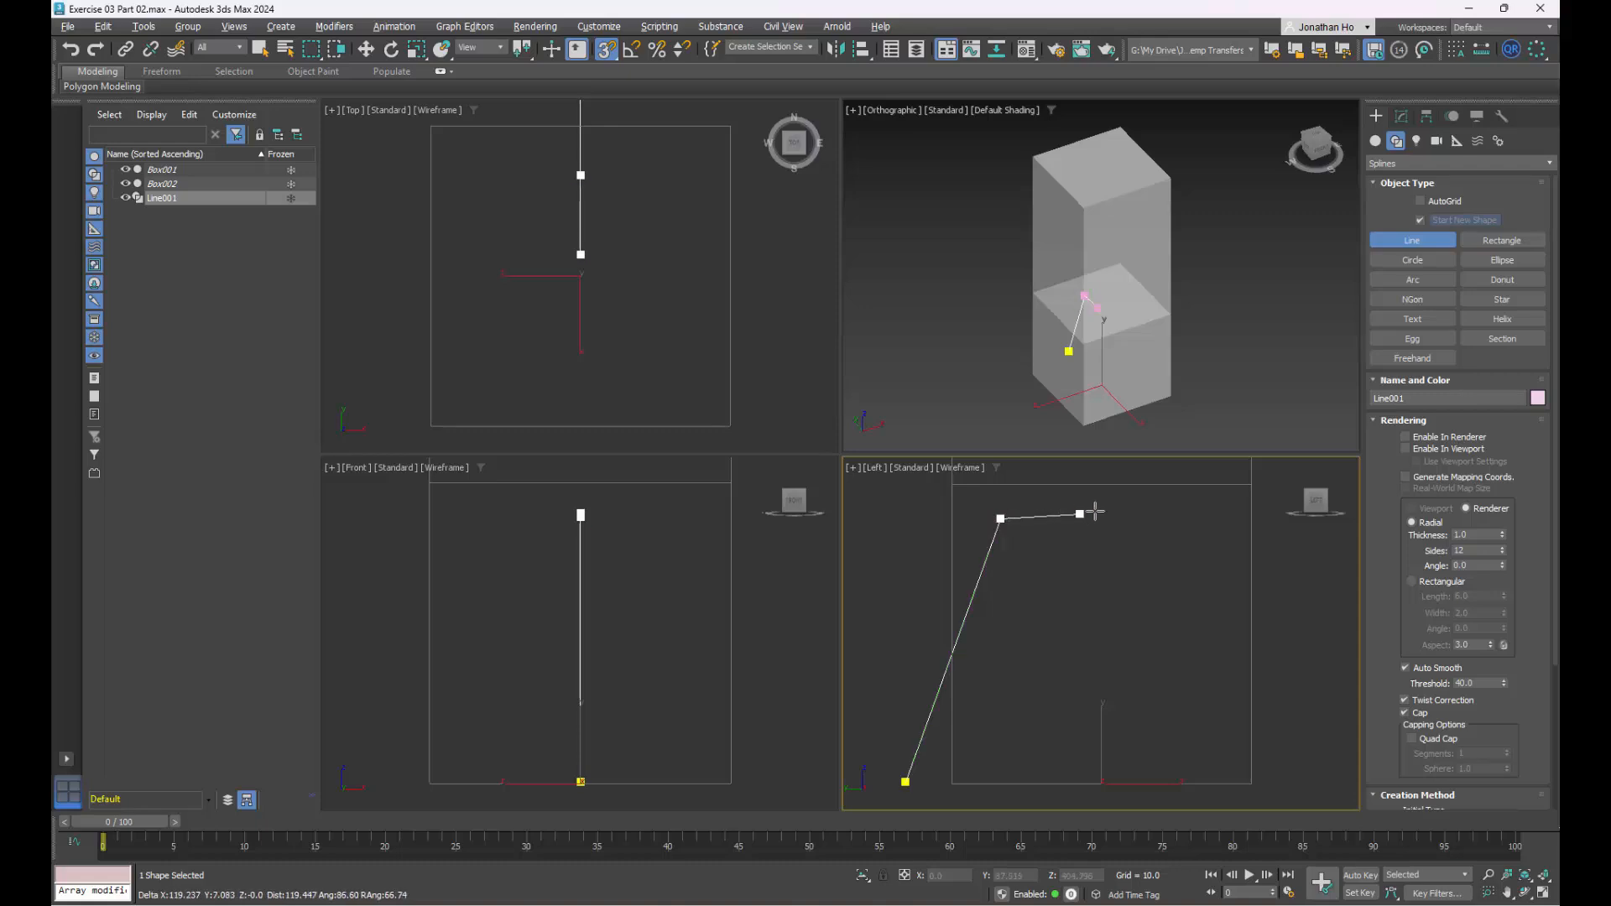
pyautogui.click(1200, 490)
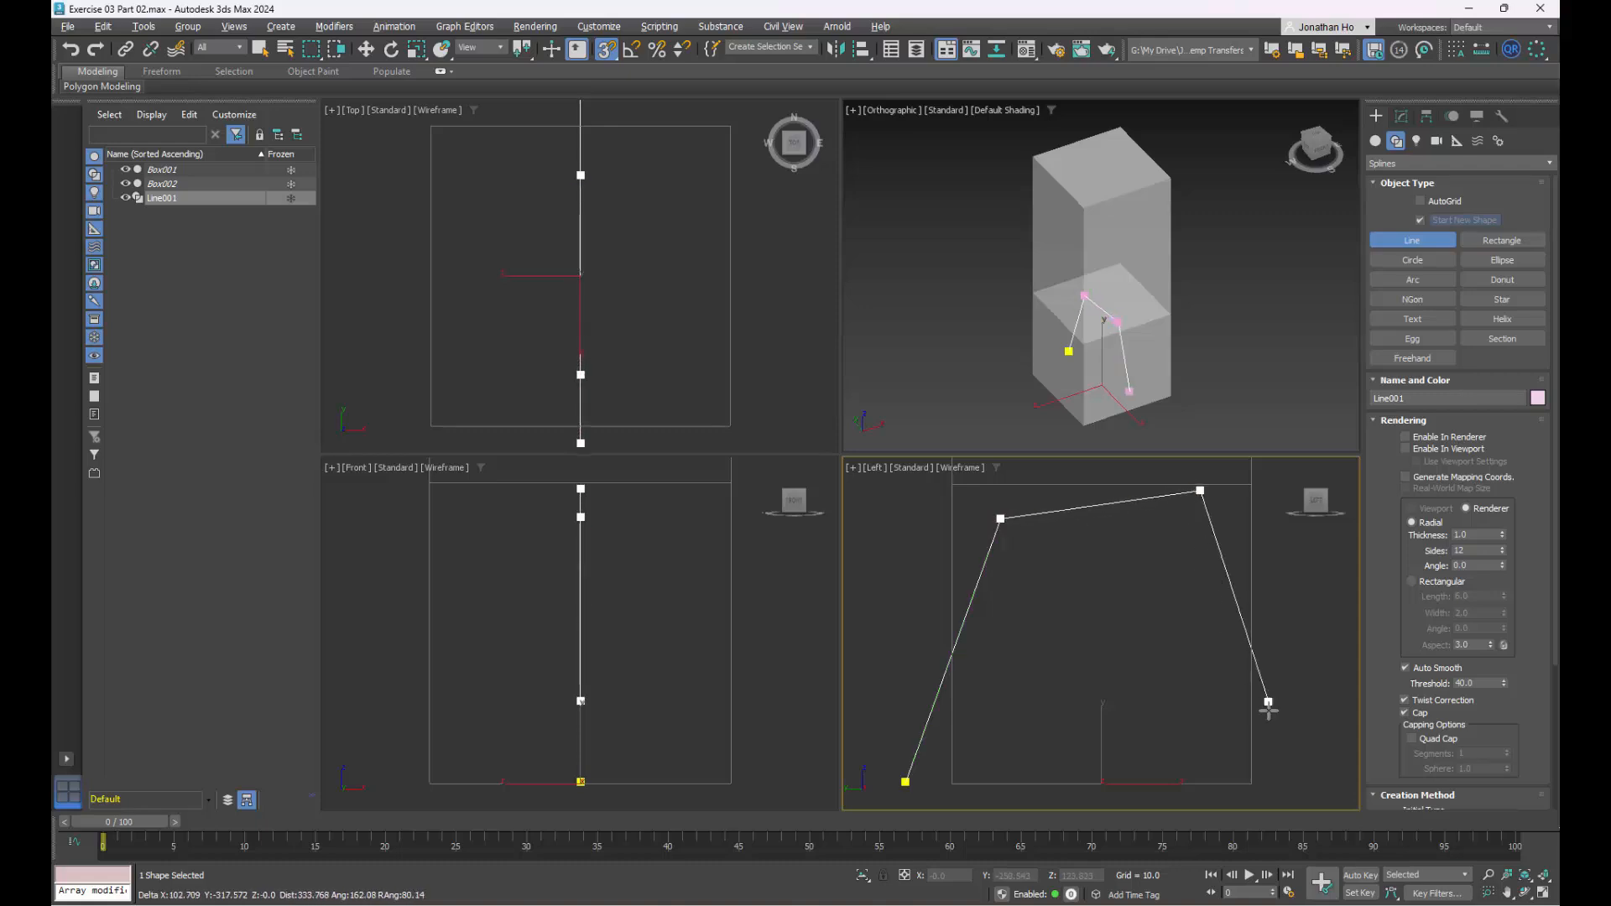
pyautogui.click(1277, 789)
pyautogui.rightClick(1309, 701)
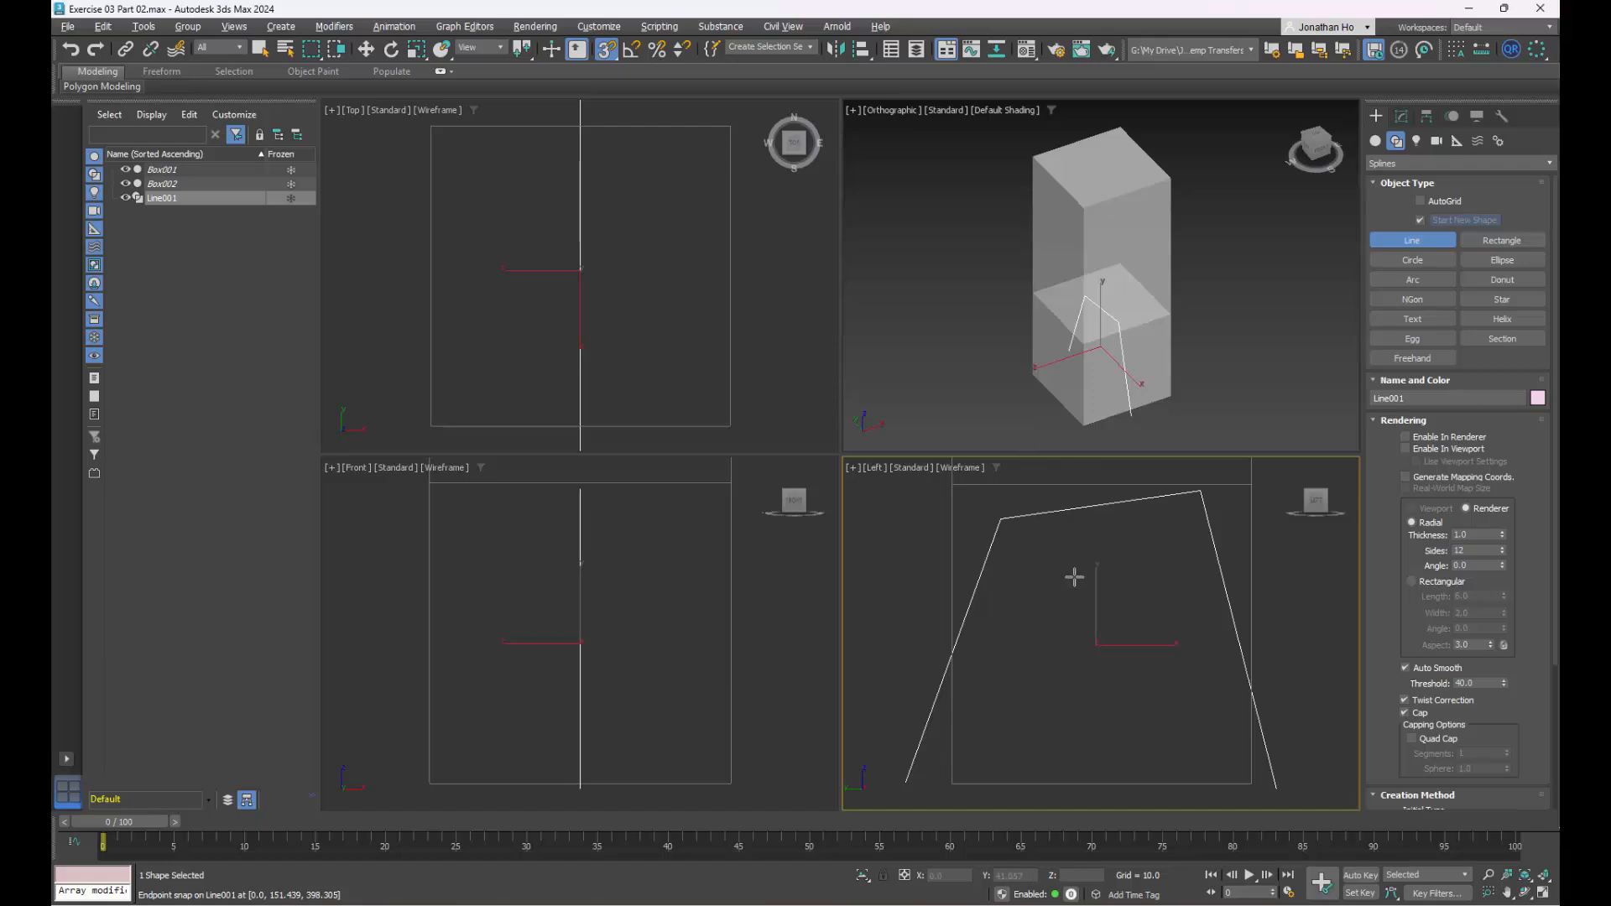
# - Maximize the Left viewport and enter vertex editing on the new line
pyautogui.scroll(-4, 1074, 577)
pyautogui.keyDown('alt'); pyautogui.moveTo(1205, 360); pyautogui.dragTo(1265, 335, button='middle'); pyautogui.keyUp('alt')
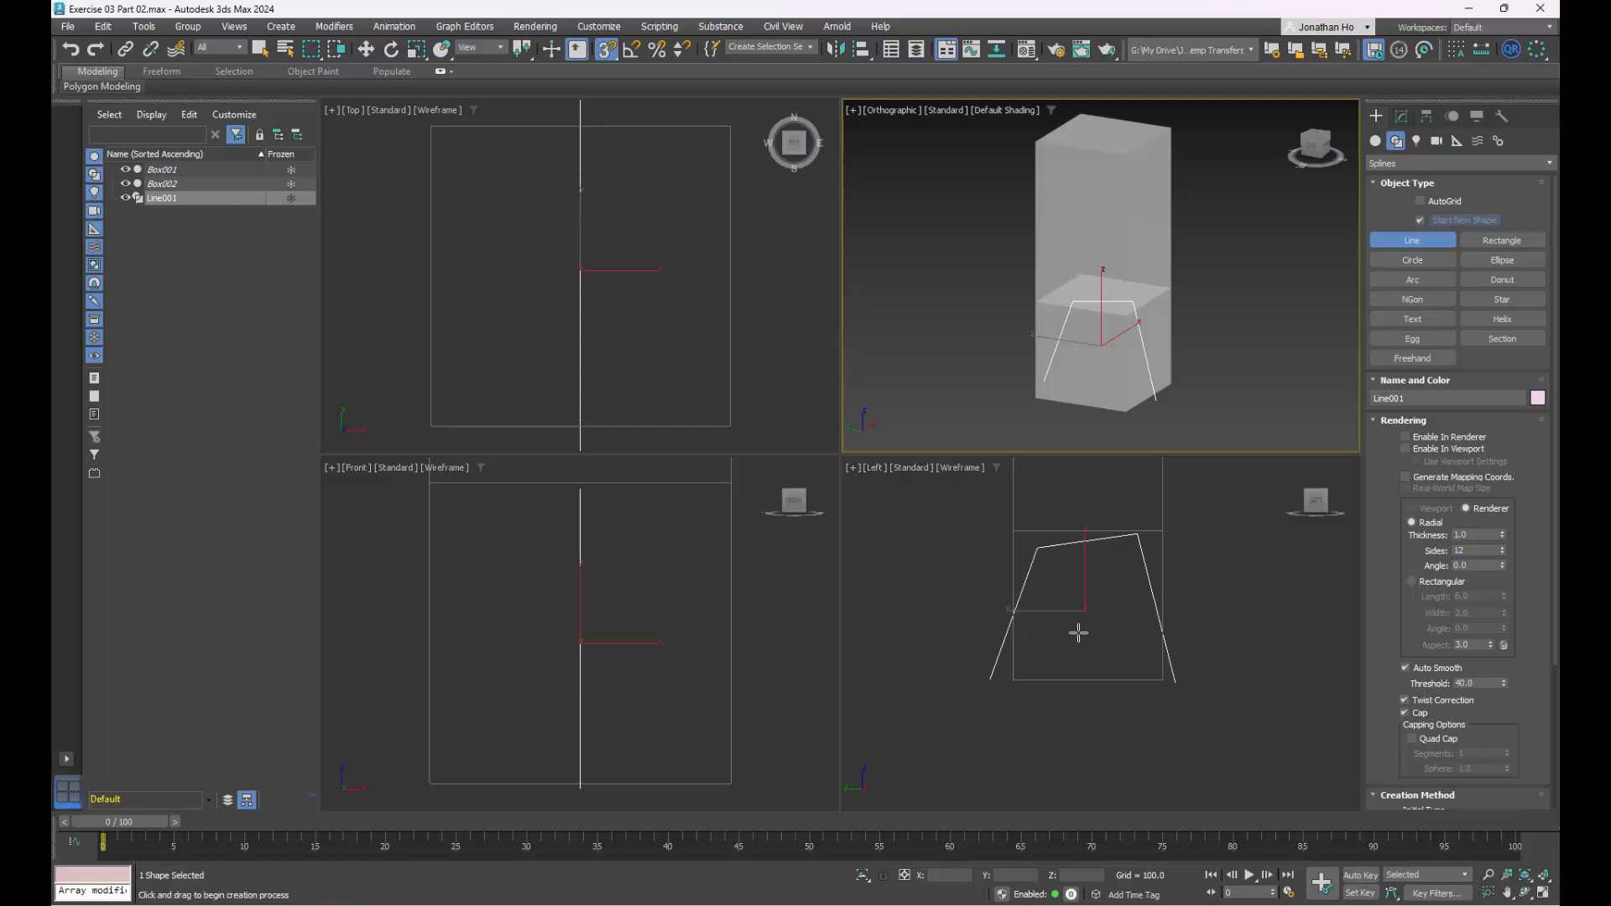
pyautogui.hotkey('alt', 'w')
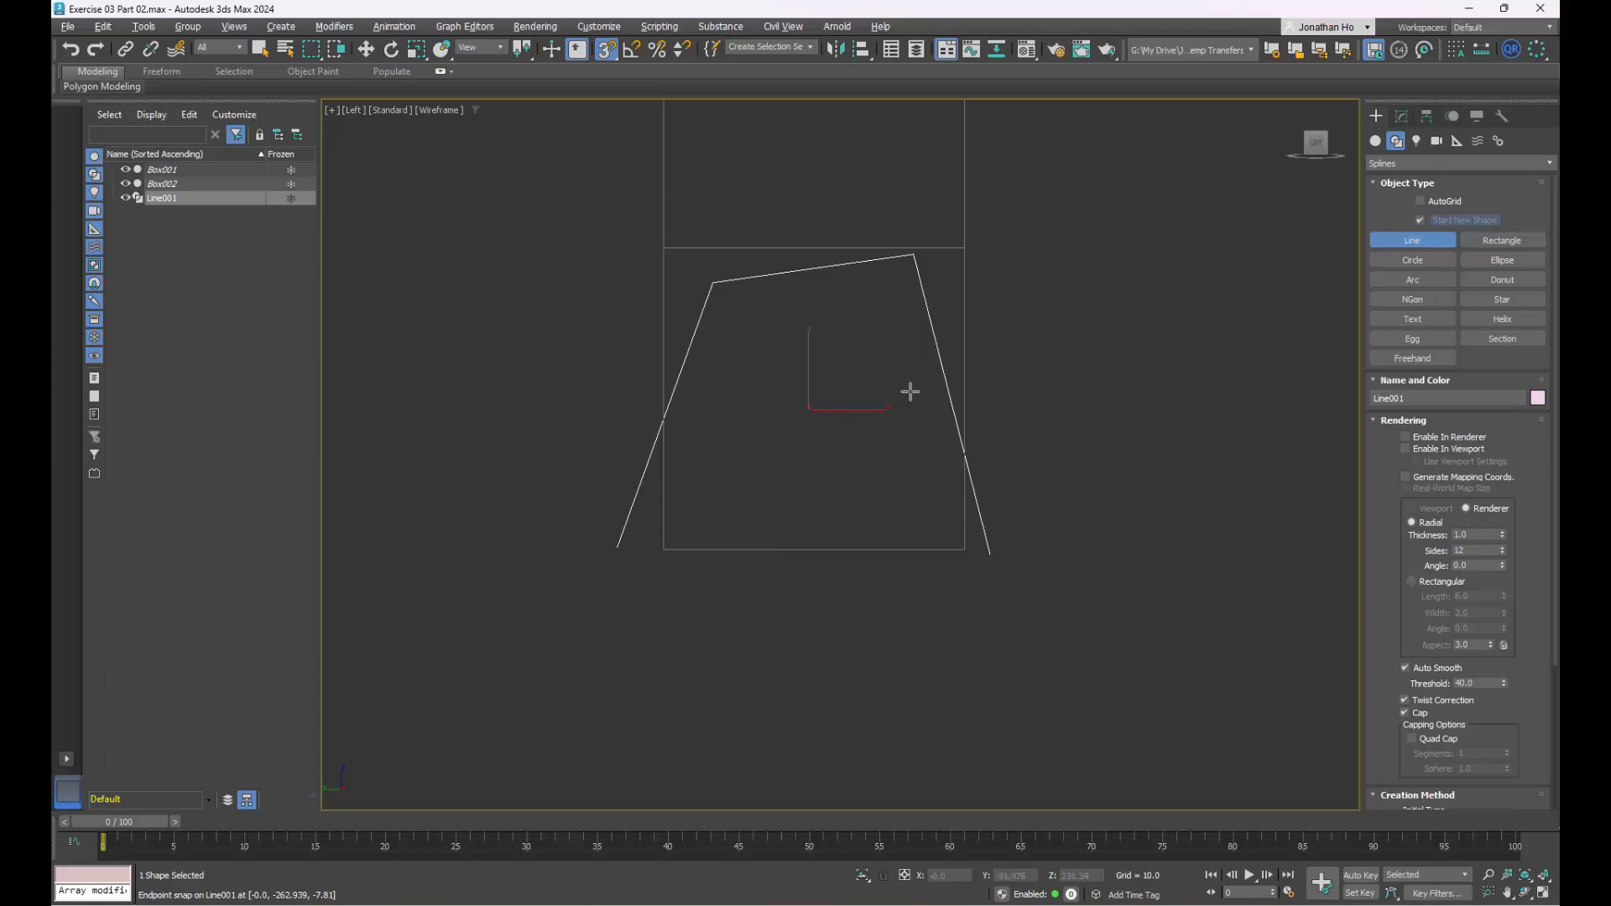
pyautogui.click(1402, 117)
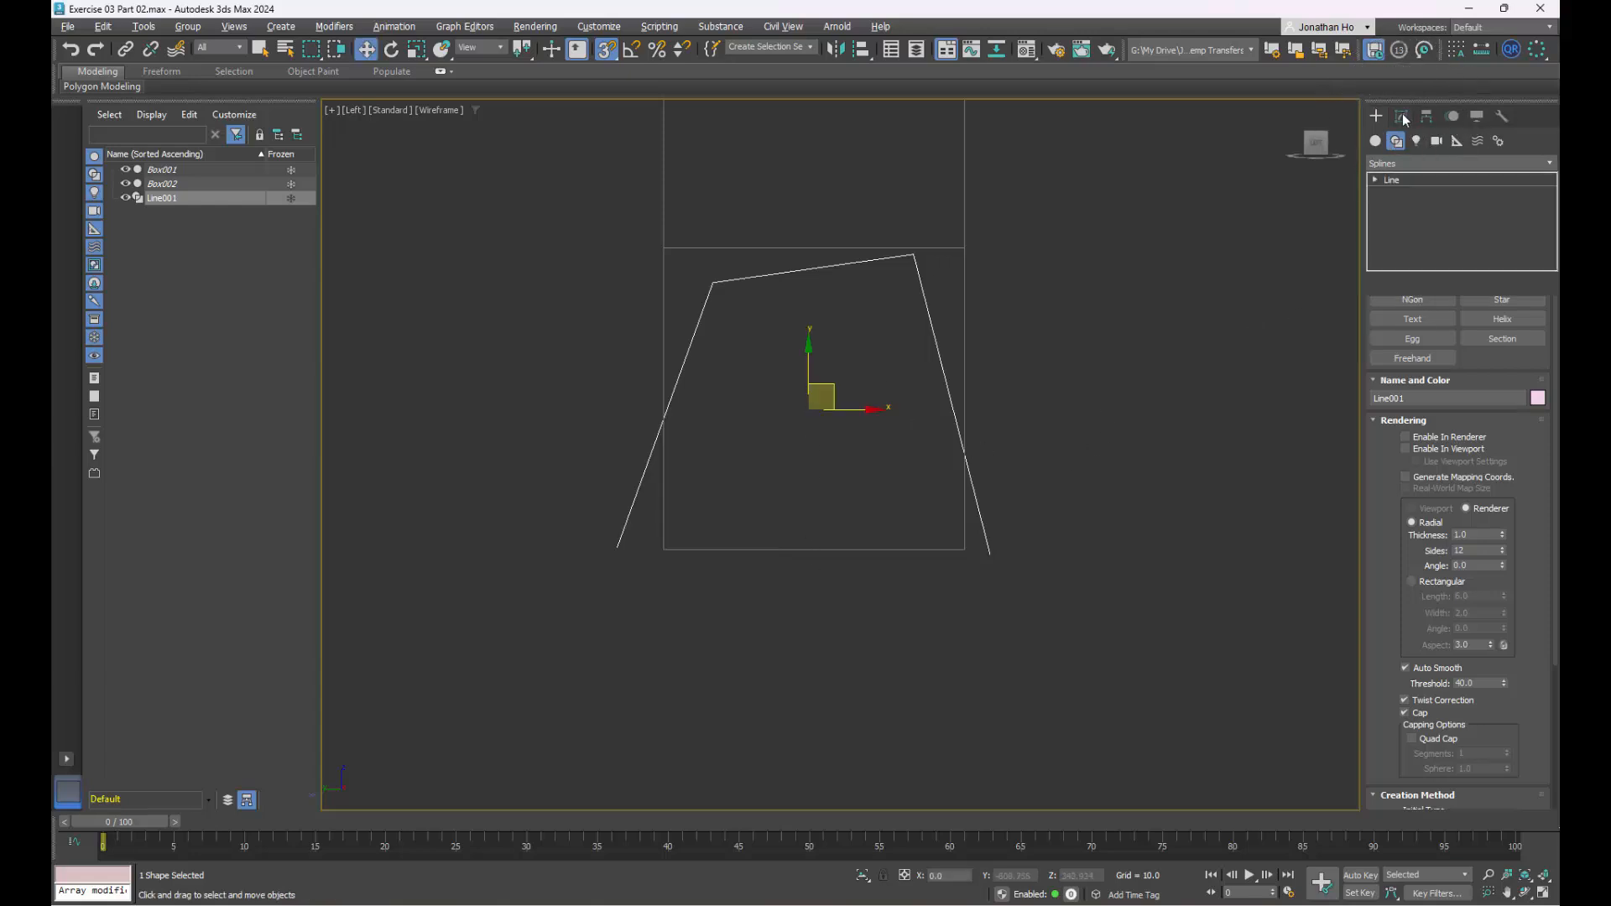
pyautogui.click(1376, 180)
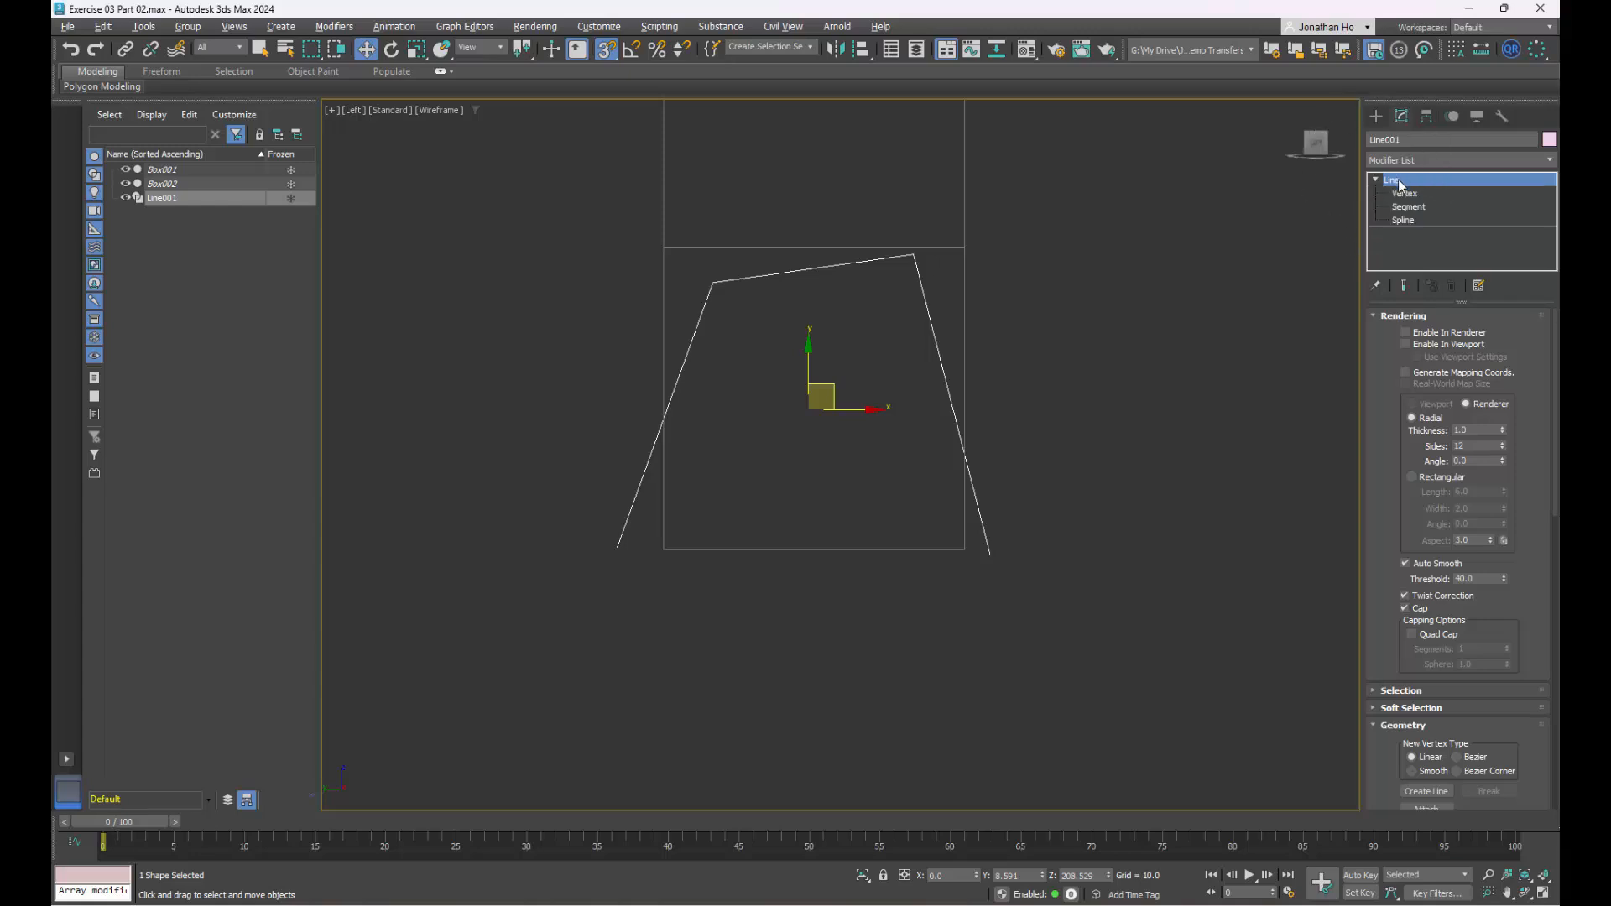
pyautogui.click(1376, 179)
pyautogui.click(1375, 178)
pyautogui.click(1405, 193)
# - Move the line's two upper vertices outward near the lower box's top edge, keeping a sloping top, with 3D snapping turned off
pyautogui.moveTo(665, 236); pyautogui.dragTo(702, 265)
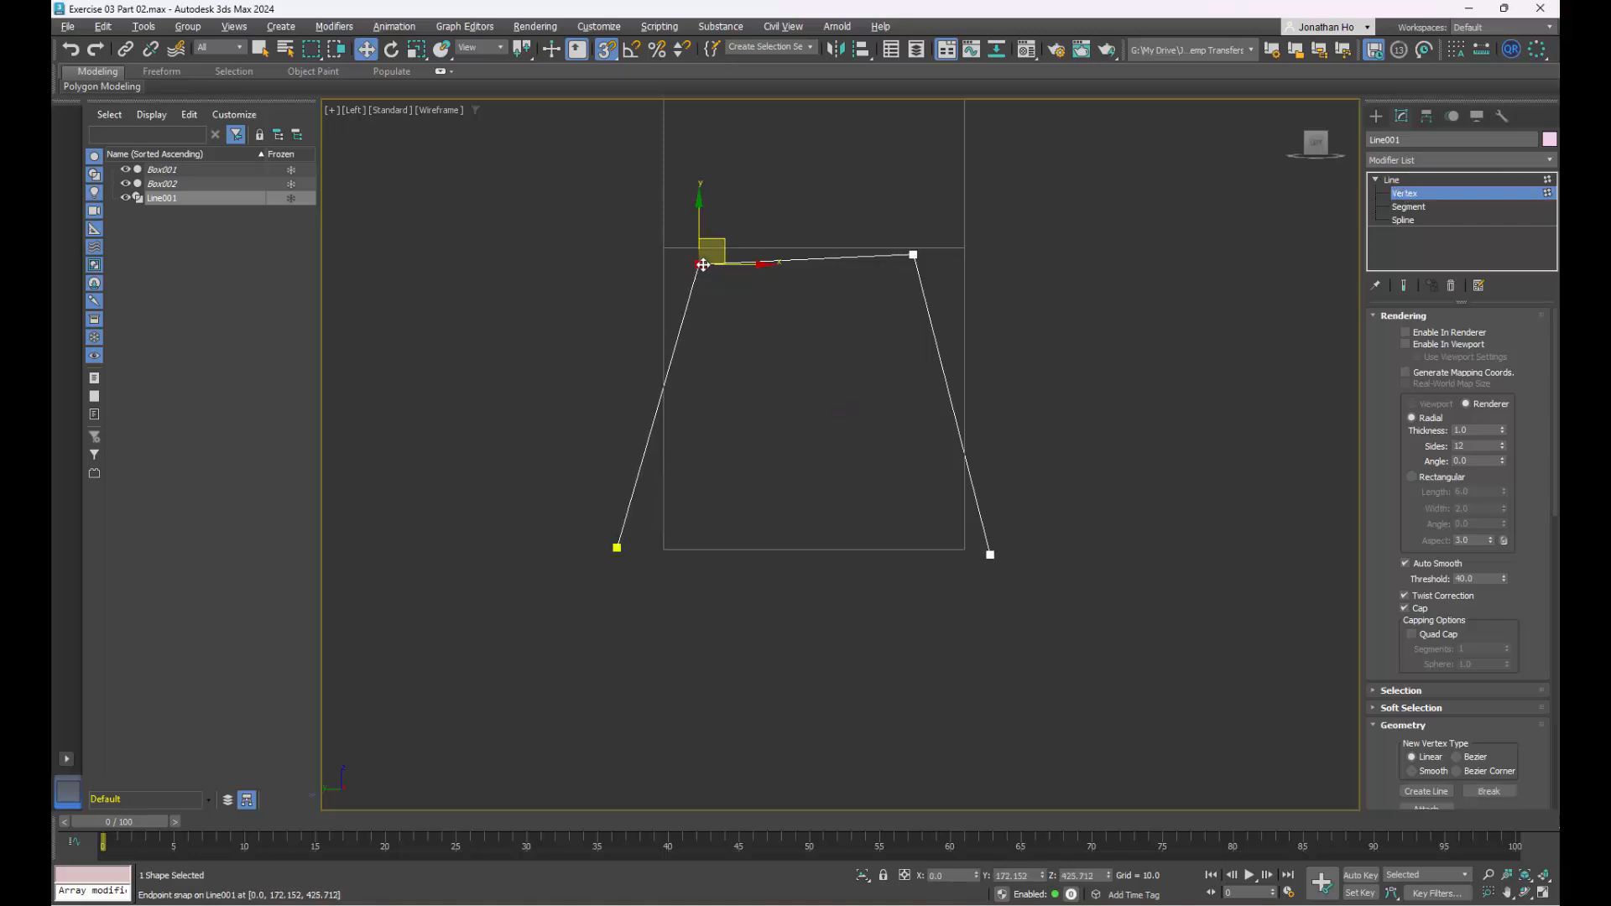
pyautogui.click(606, 49)
pyautogui.moveTo(892, 229); pyautogui.dragTo(941, 243)
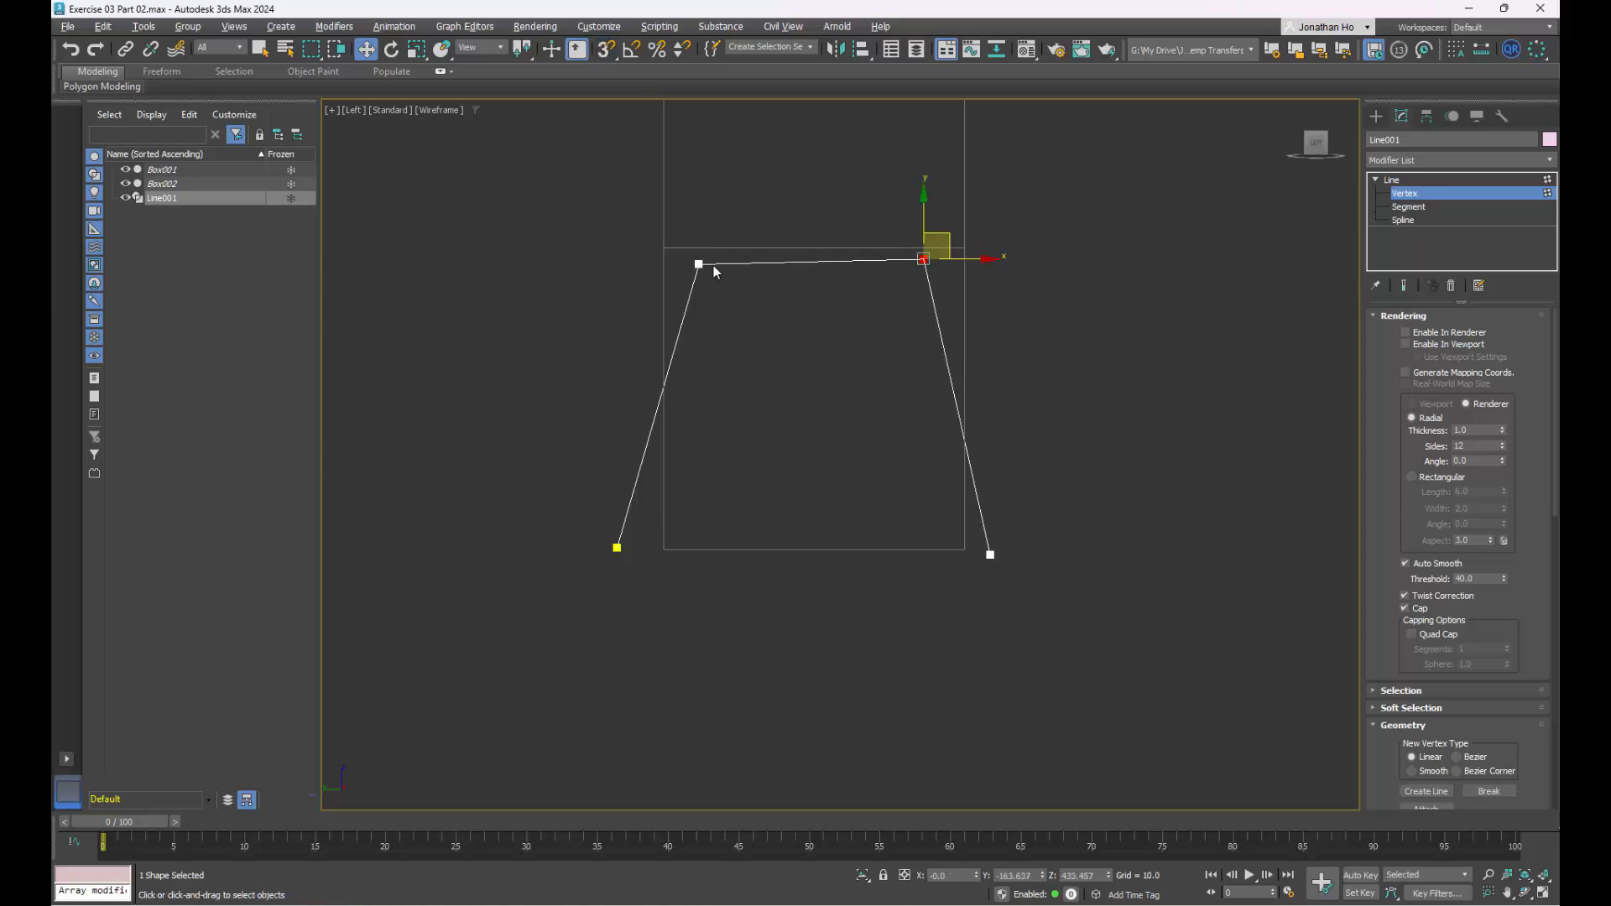
pyautogui.moveTo(699, 263); pyautogui.dragTo(697, 271)
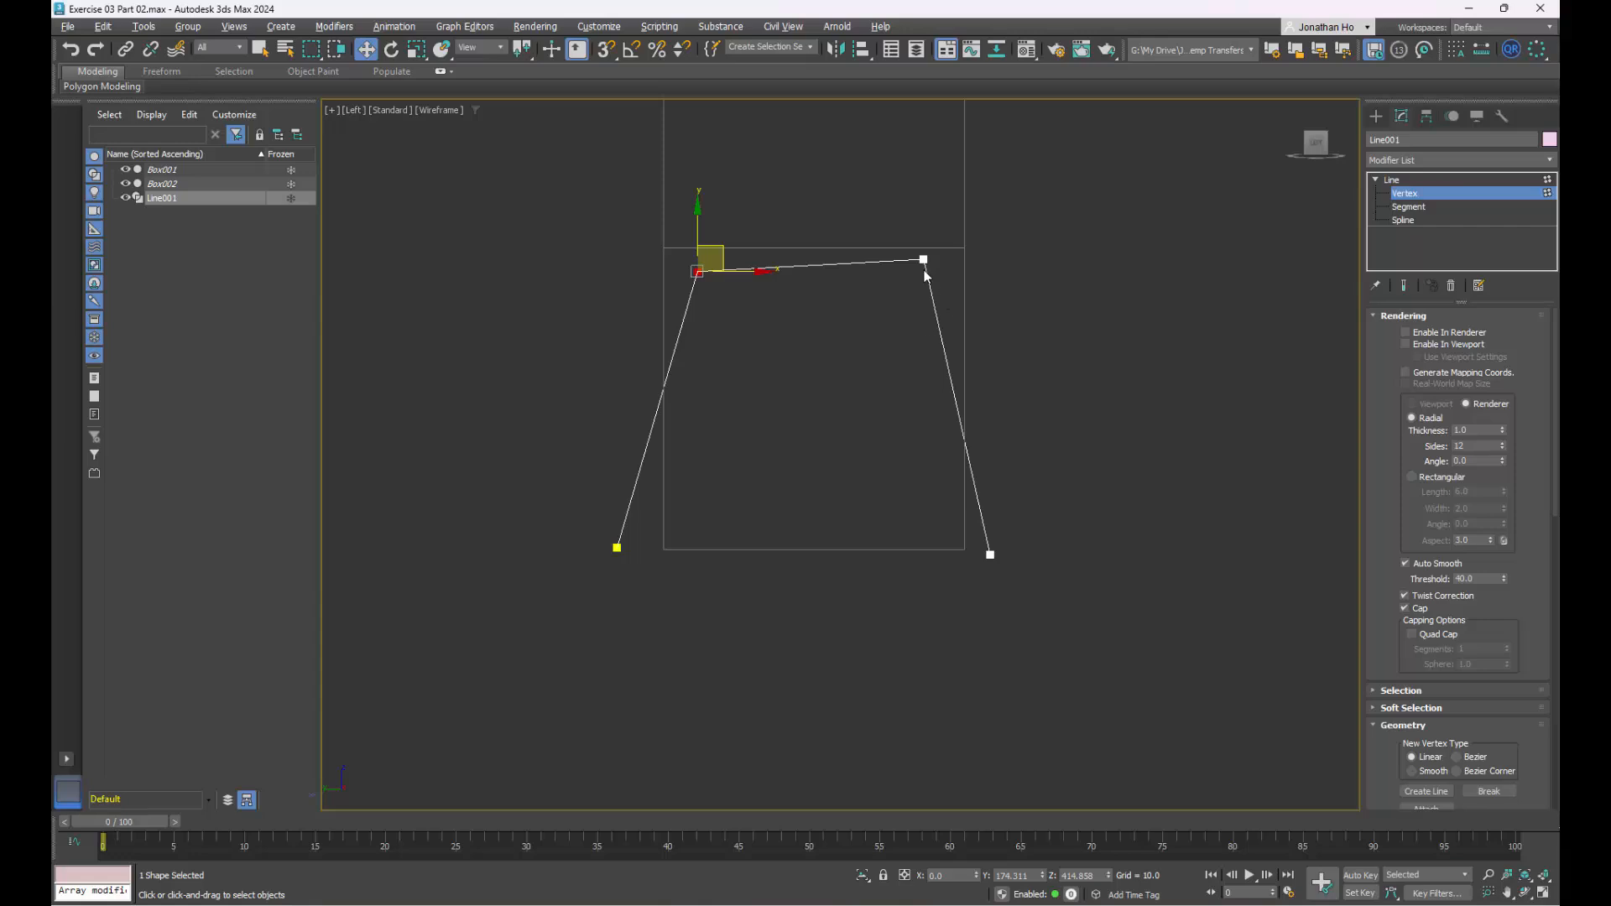
pyautogui.moveTo(926, 260); pyautogui.dragTo(931, 251)
pyautogui.click(799, 501)
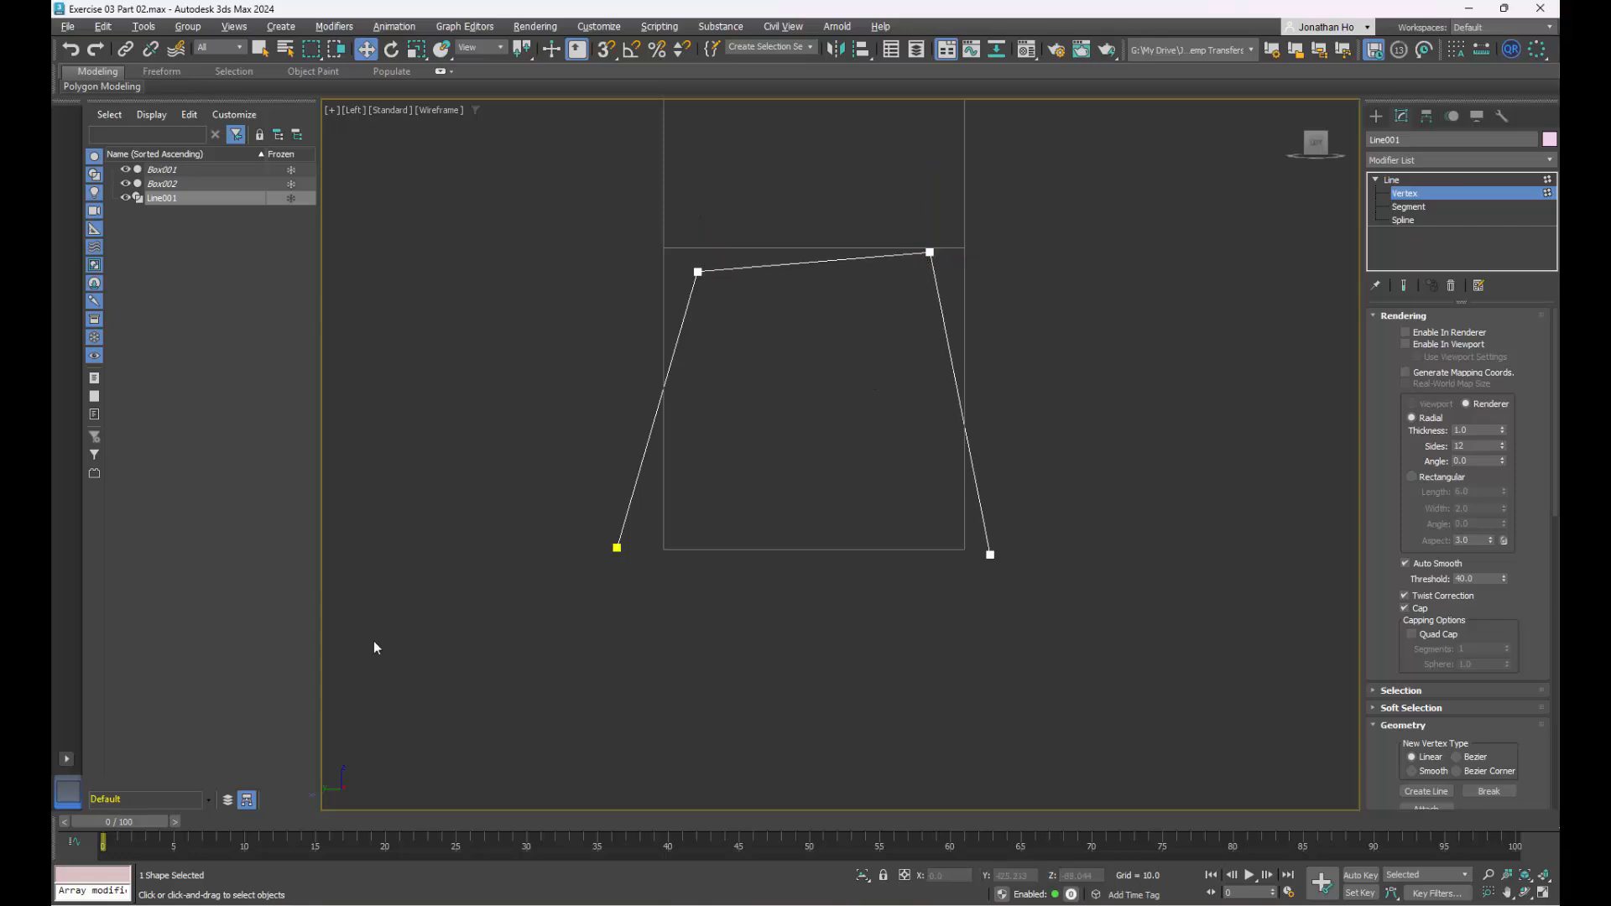
# - Set the Z position of both lower end vertices of the line to 0 and deselect them
pyautogui.moveTo(742, 658); pyautogui.dragTo(715, 665)
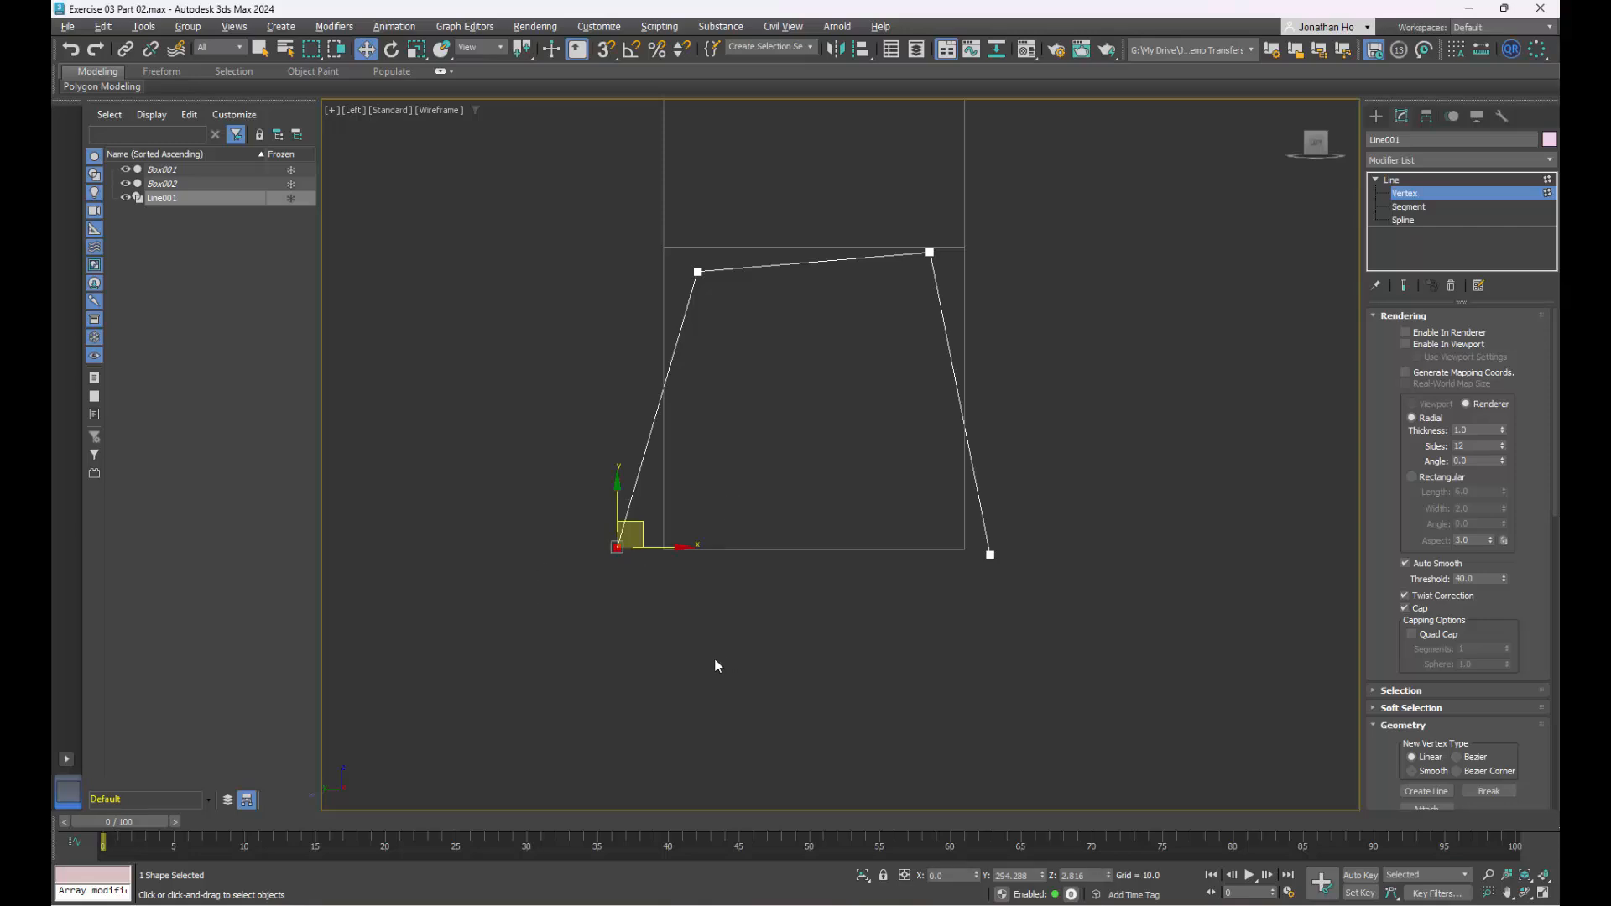
pyautogui.doubleClick(1082, 876)
pyautogui.write('0')
pyautogui.press('Return')
pyautogui.moveTo(942, 502); pyautogui.dragTo(1009, 569)
pyautogui.doubleClick(1082, 876)
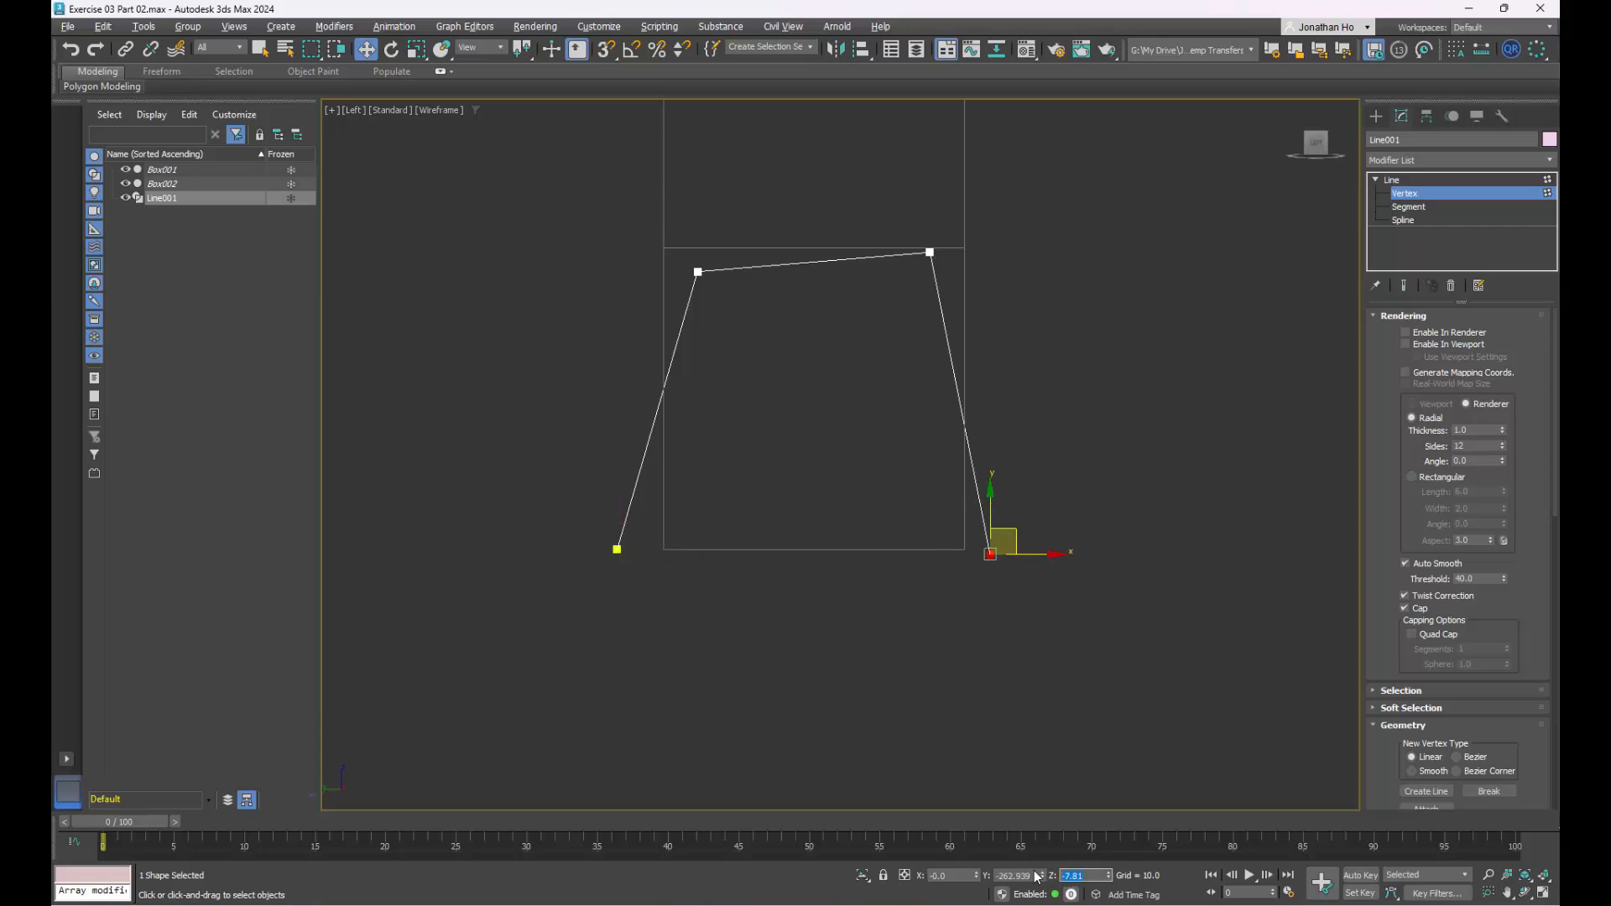
pyautogui.write('0')
pyautogui.press('Return')
pyautogui.click(1101, 445)
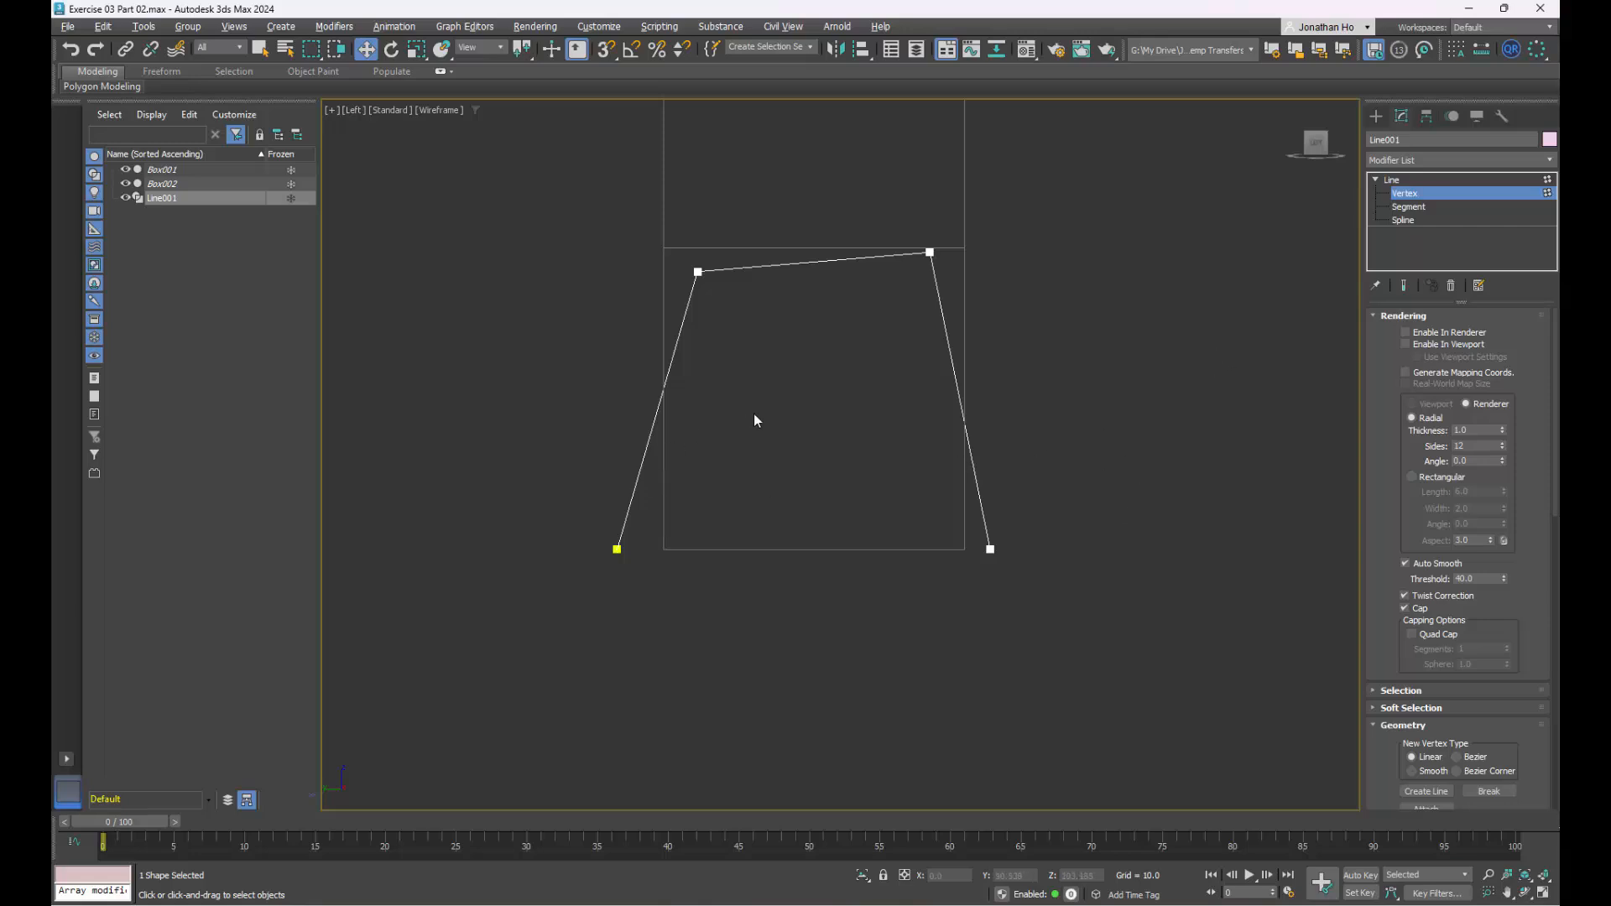
# - Leave vertex editing and rename the line as Chair Leg, working in the maximized orthographic view
pyautogui.hotkey('alt', 'w')
pyautogui.hotkey('alt', 'w')
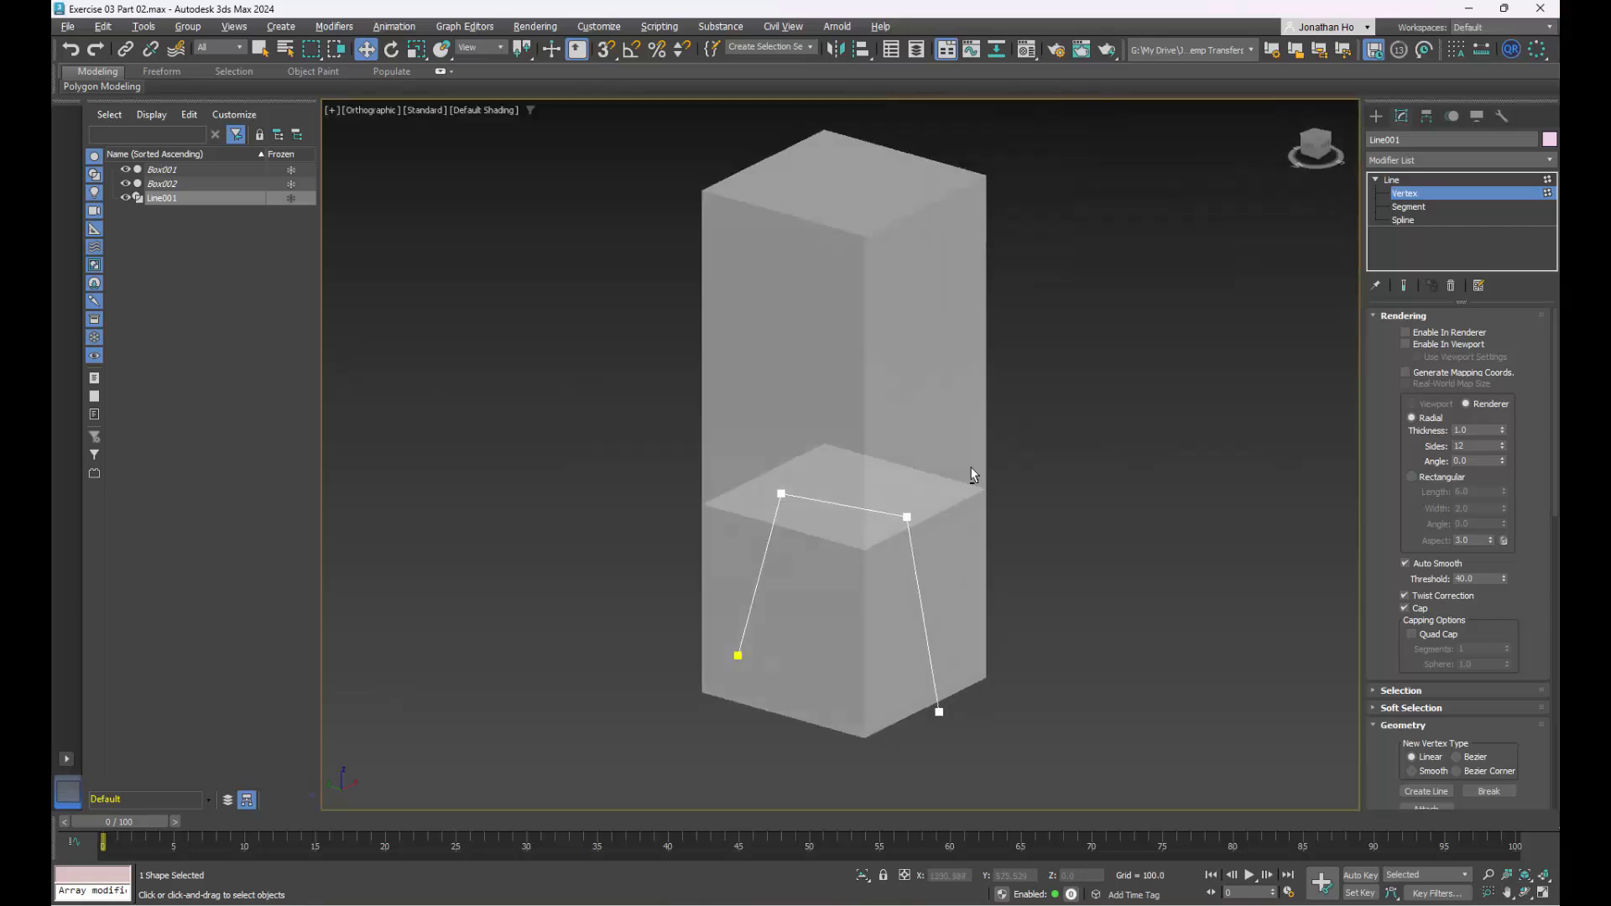
pyautogui.moveTo(972, 475)
pyautogui.keyDown('alt'); pyautogui.mouseDown(button='middle')
pyautogui.moveTo(879, 451)
pyautogui.moveTo(959, 468)
pyautogui.moveTo(890, 475)
pyautogui.moveTo(941, 480)
pyautogui.mouseUp(button='middle'); pyautogui.keyUp('alt')
pyautogui.click(1472, 181)
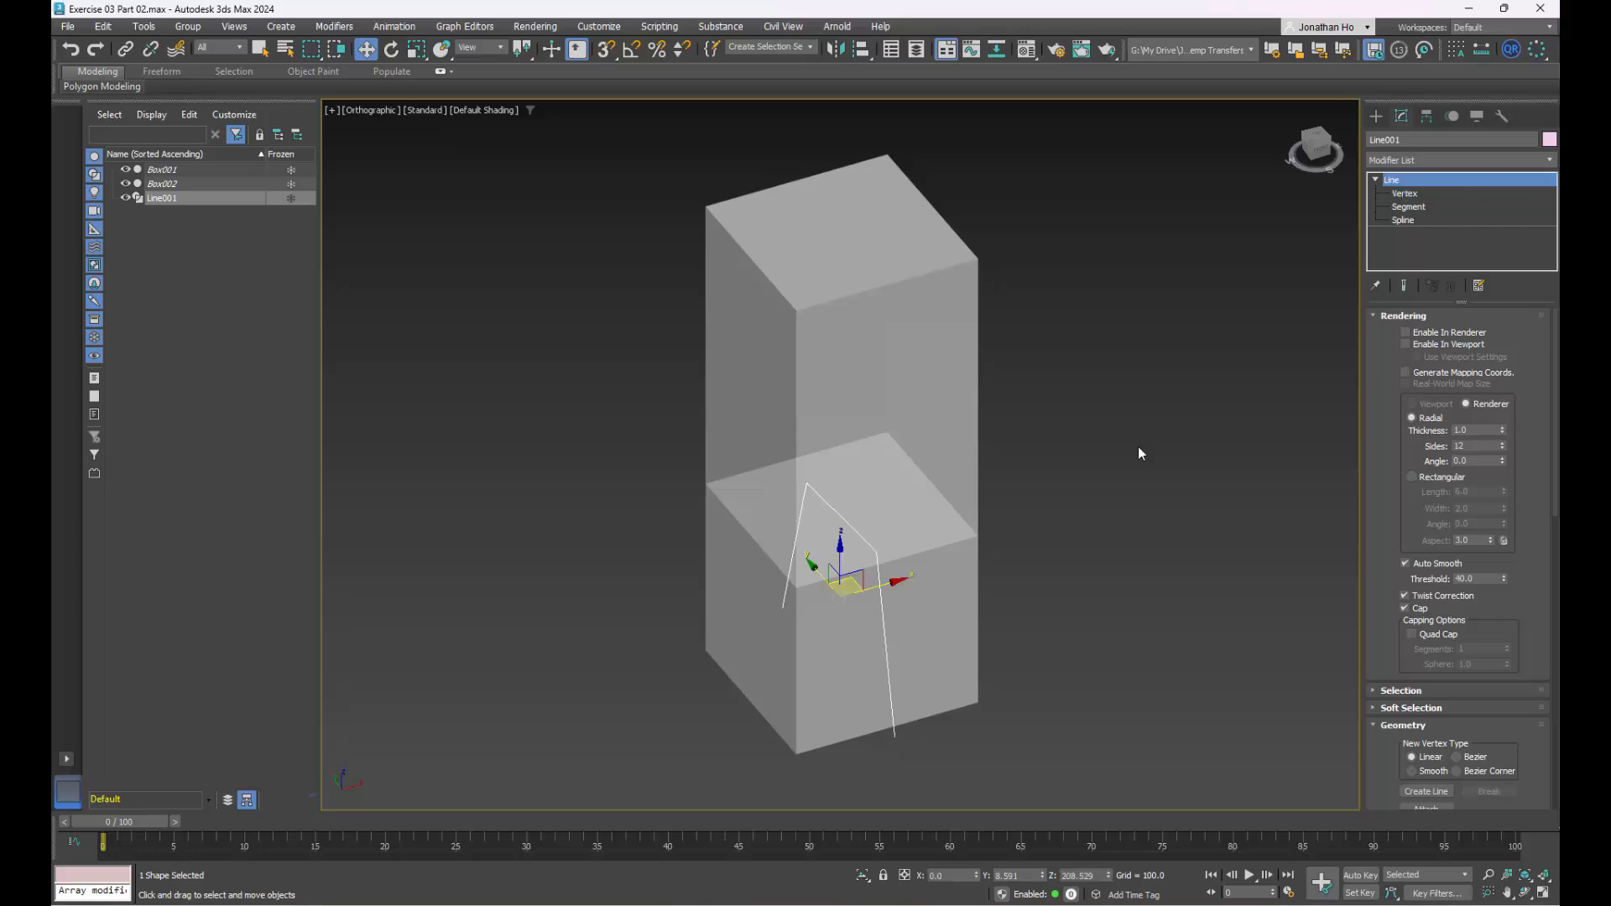
pyautogui.click(663, 453)
pyautogui.moveTo(661, 428); pyautogui.dragTo(923, 764)
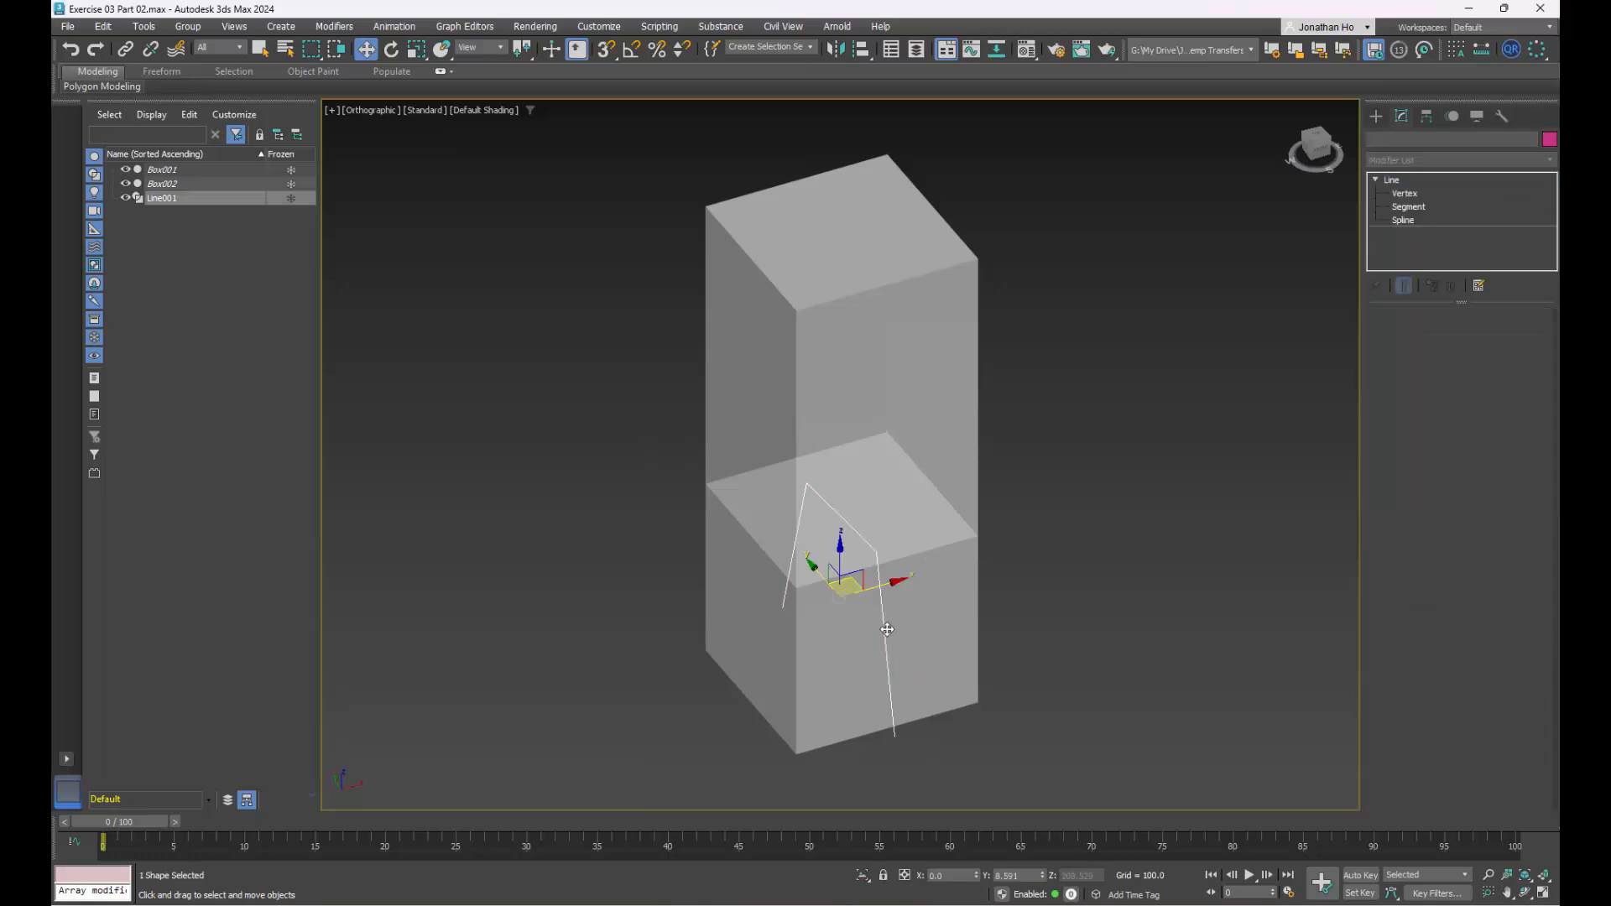
pyautogui.click(1415, 143)
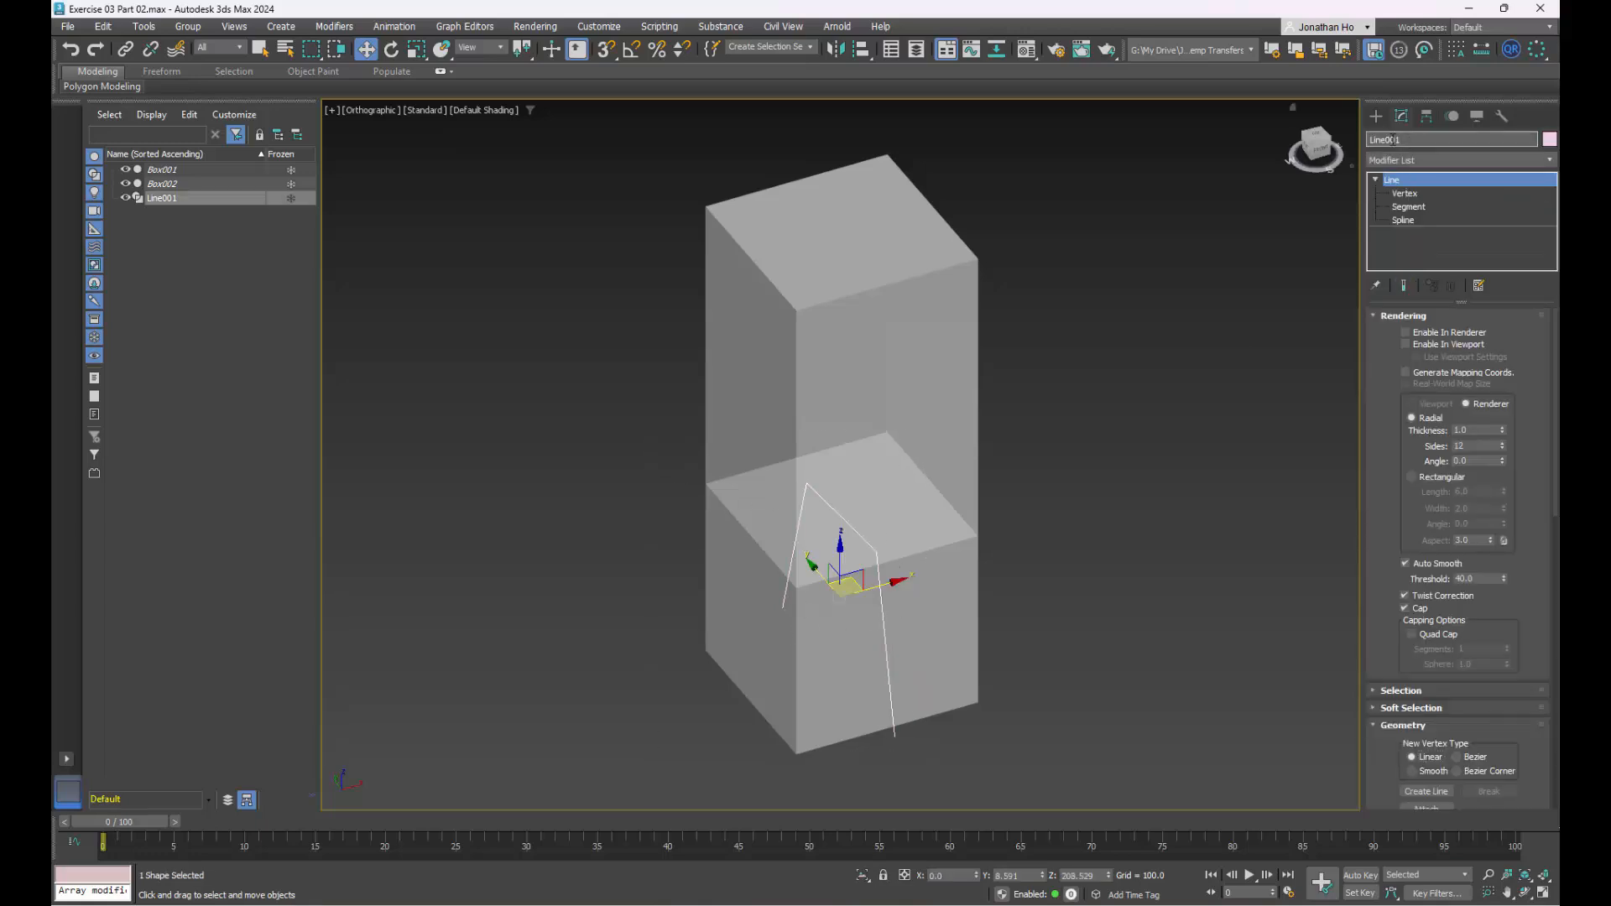
pyautogui.doubleClick(1390, 140)
pyautogui.write('Chair')
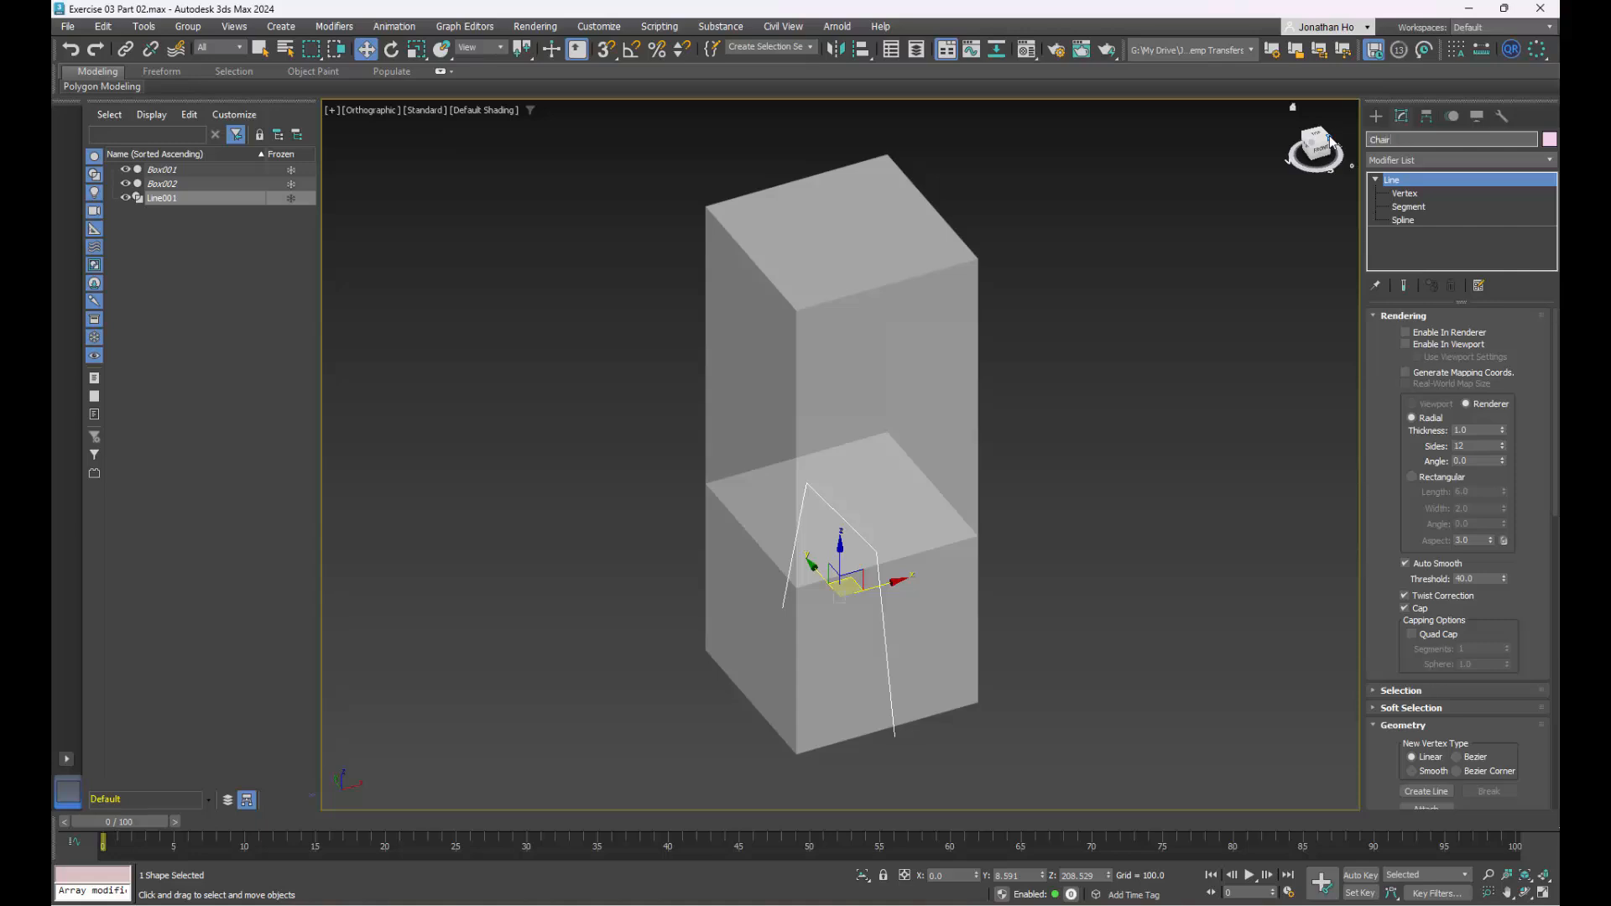
pyautogui.write(' Leg')
pyautogui.press('Return')
# - Open the Move Transform Type-In for the chair leg and place it beside the boxes
pyautogui.rightClick(365, 52)
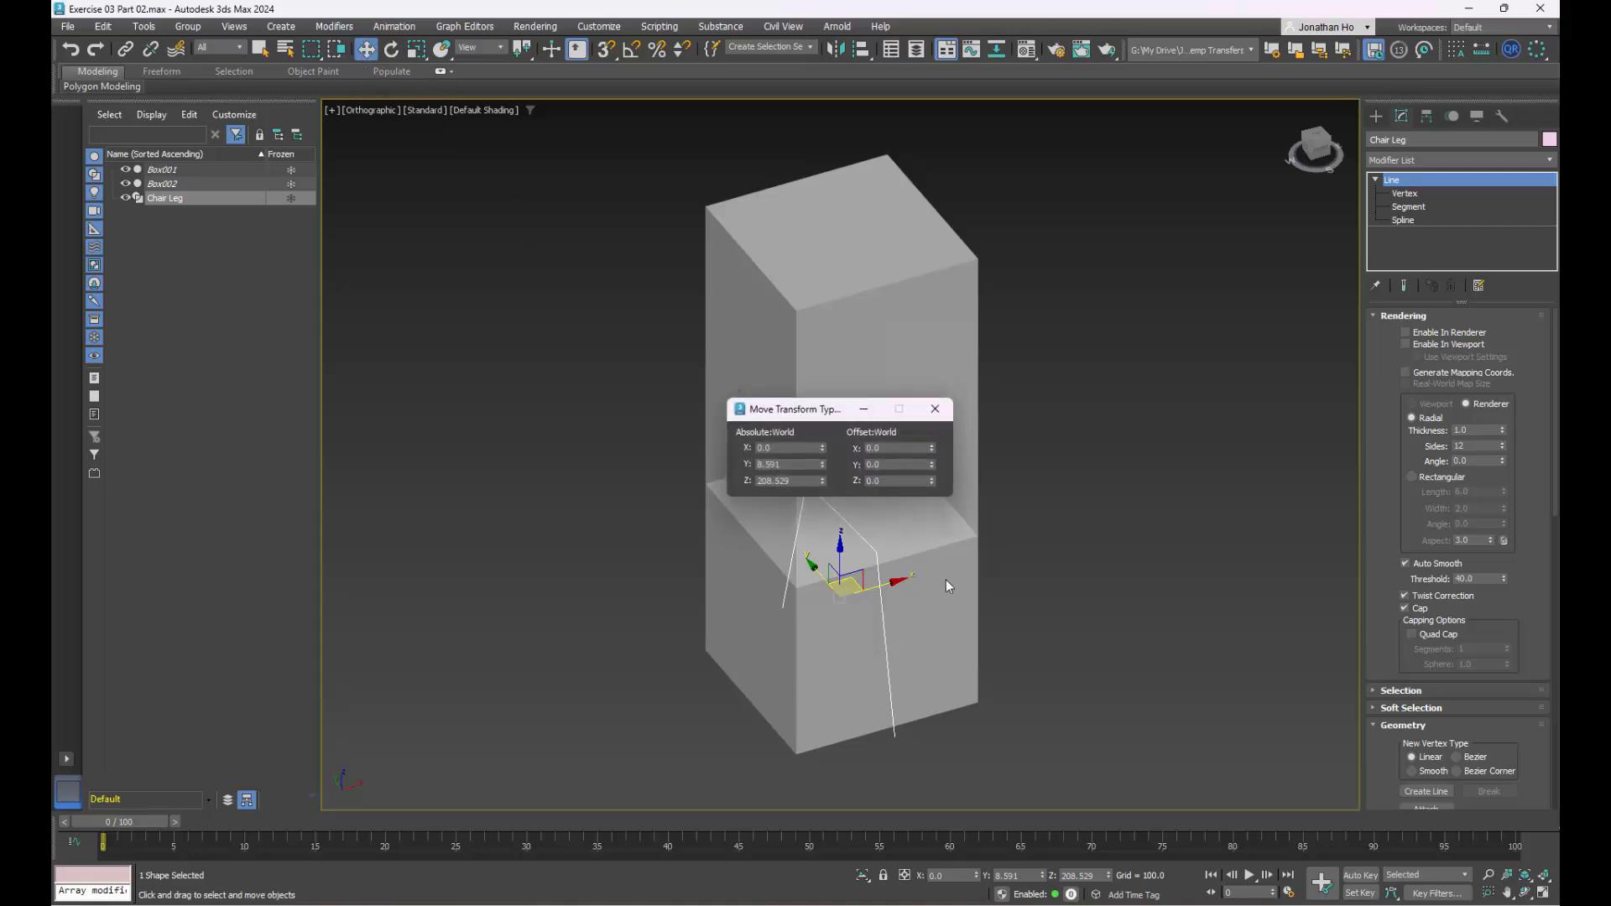
pyautogui.moveTo(814, 416); pyautogui.dragTo(1186, 427)
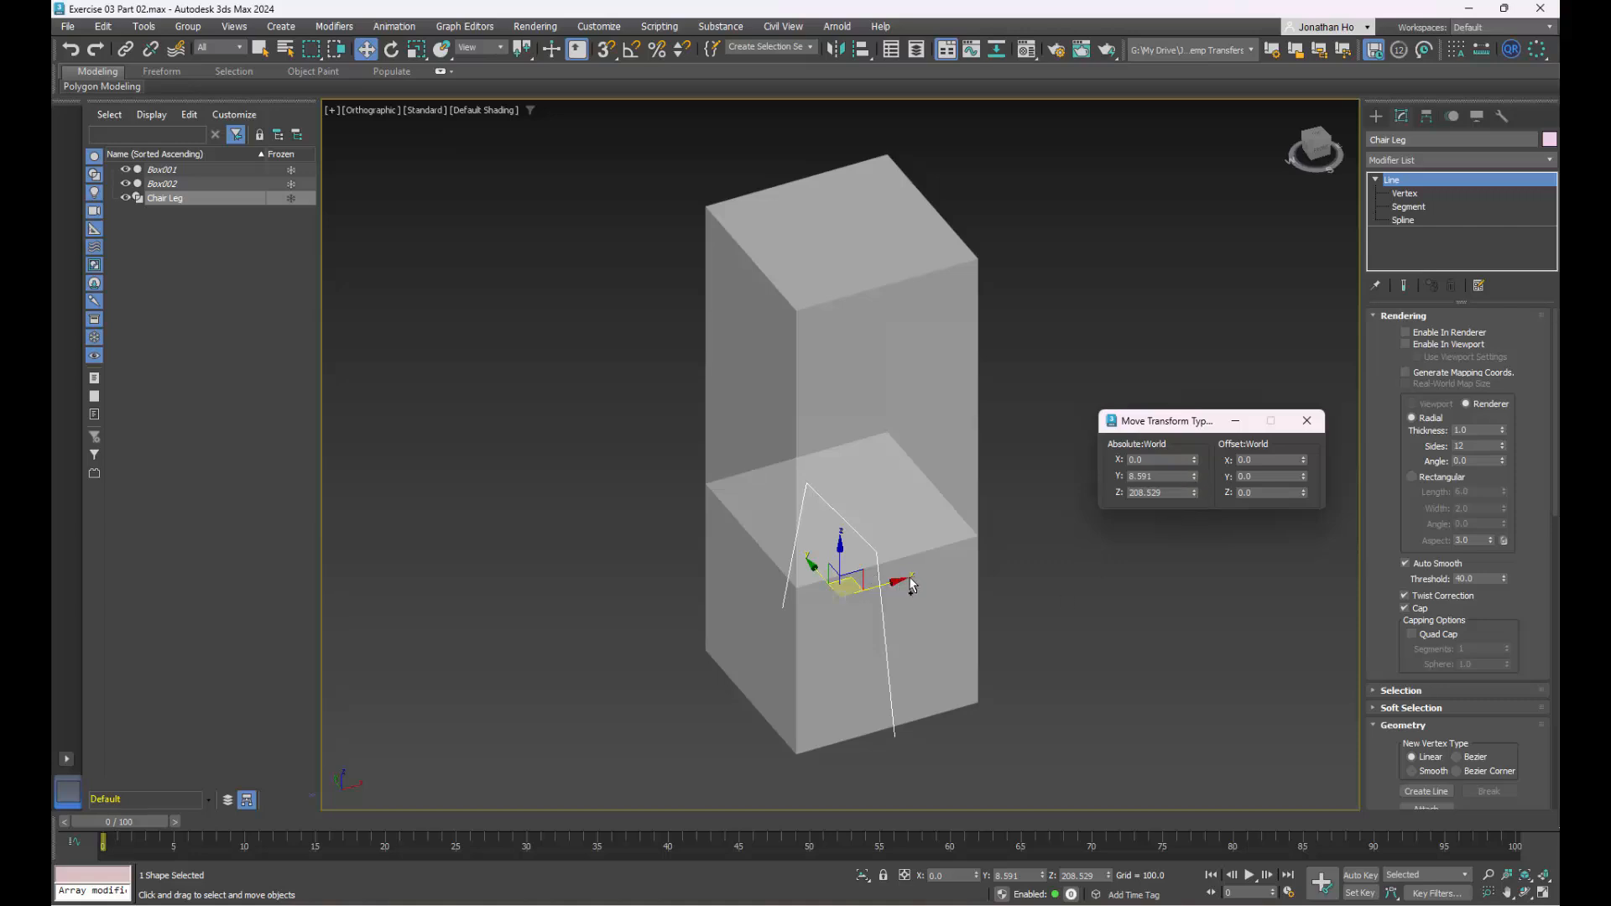
pyautogui.press('ctrl')
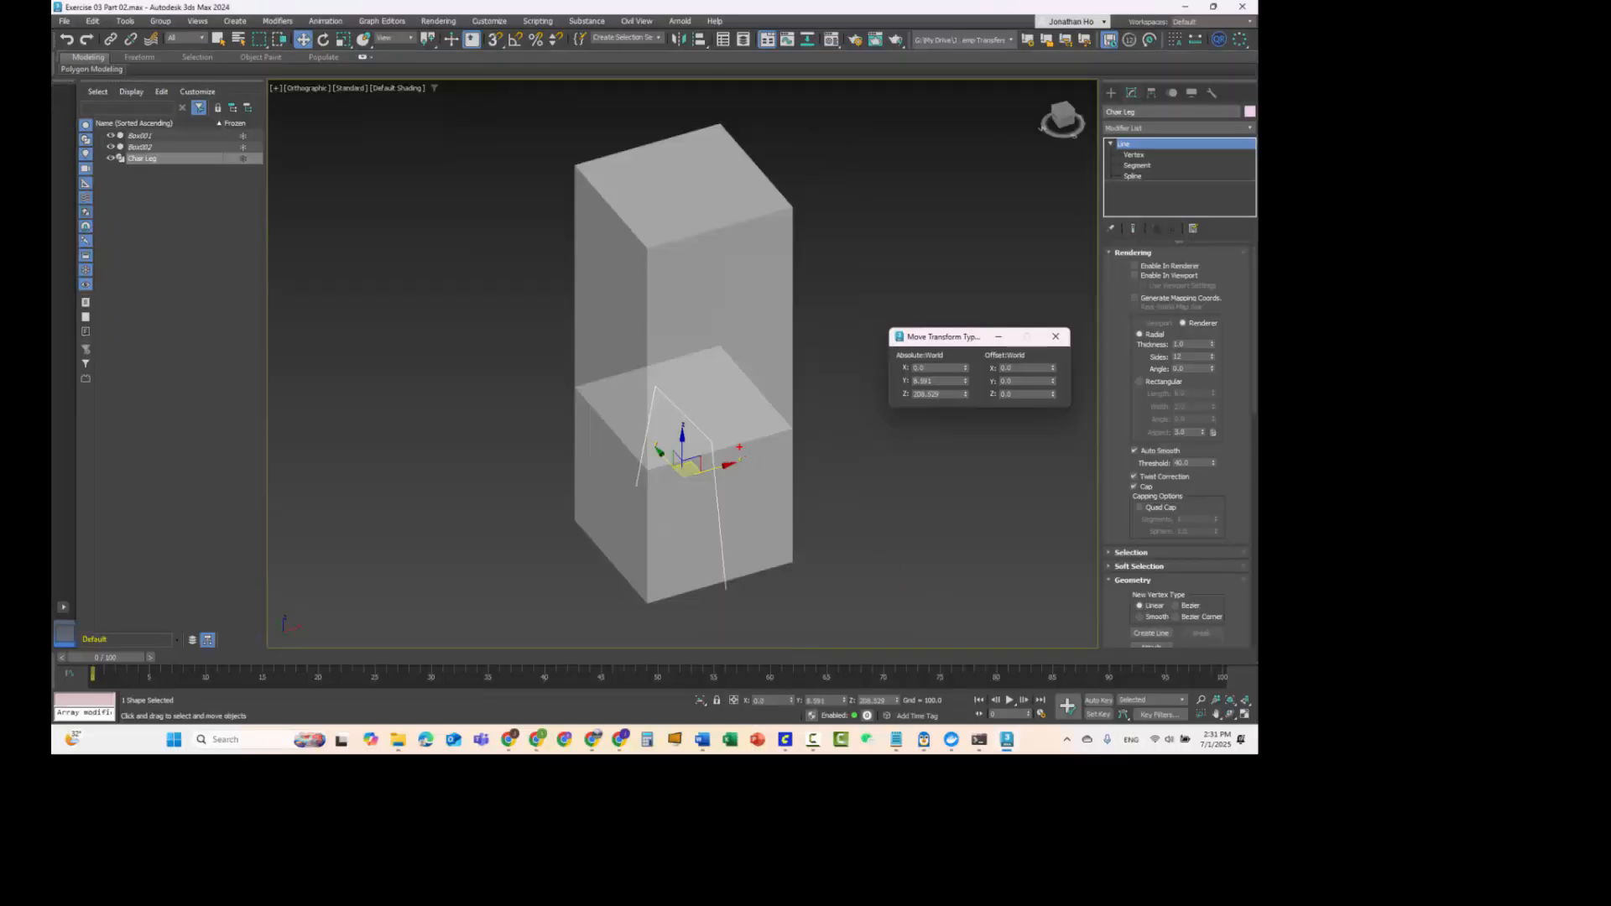
pyautogui.moveTo(739, 446)
pyautogui.mouseDown()
pyautogui.moveTo(722, 466)
pyautogui.moveTo(755, 457)
pyautogui.mouseUp()
pyautogui.press('Escape')
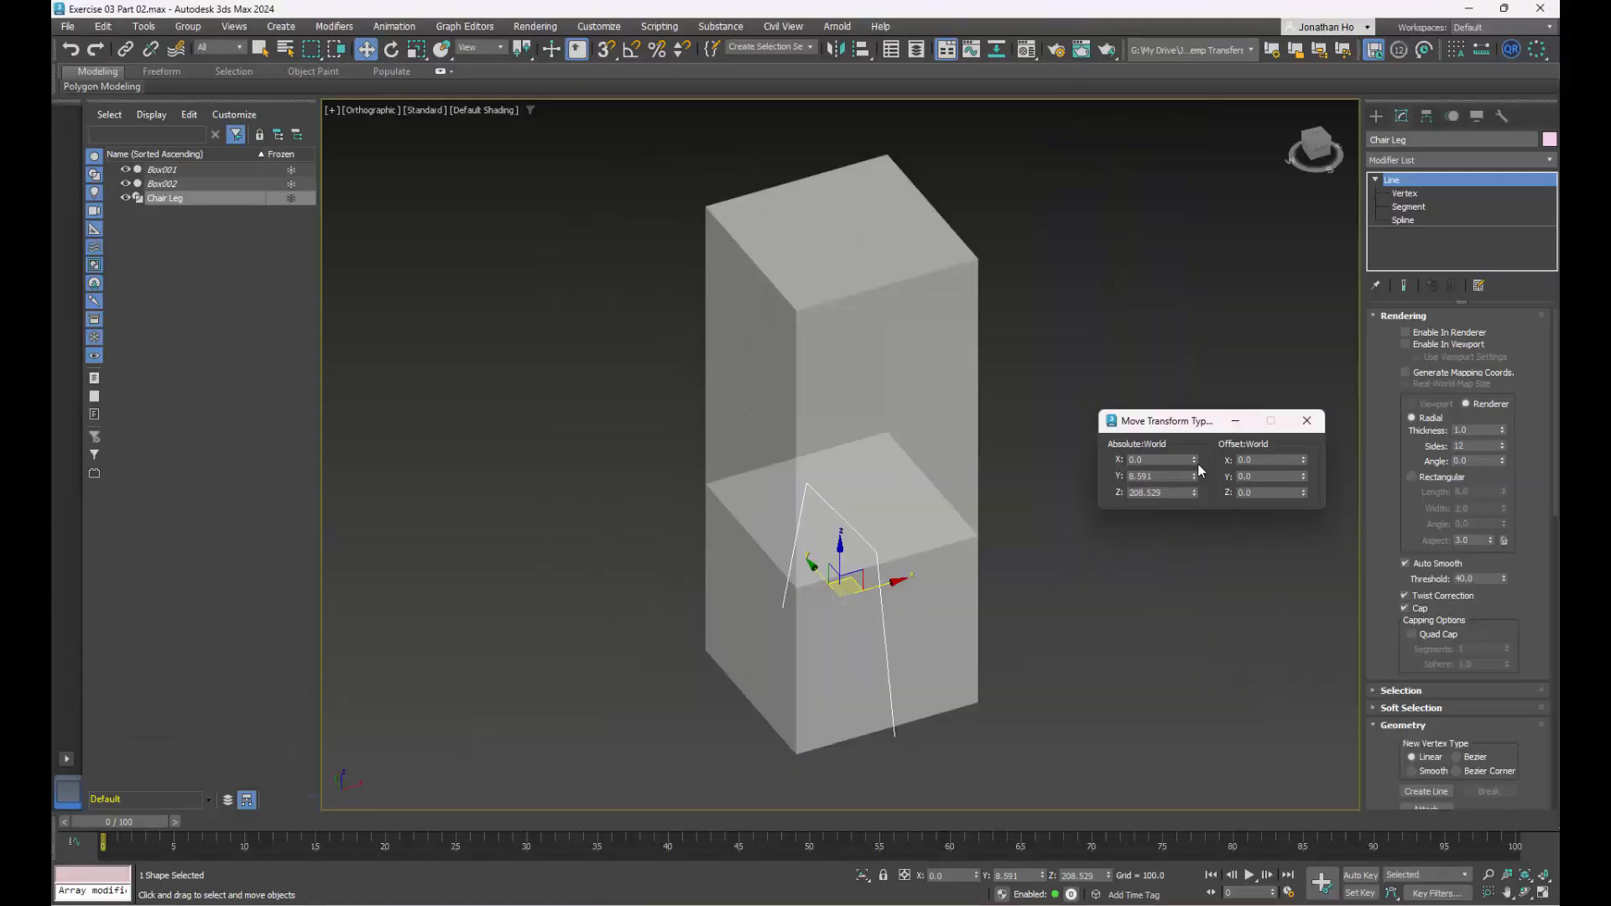
pyautogui.moveTo(1197, 463); pyautogui.dragTo(1190, 593)
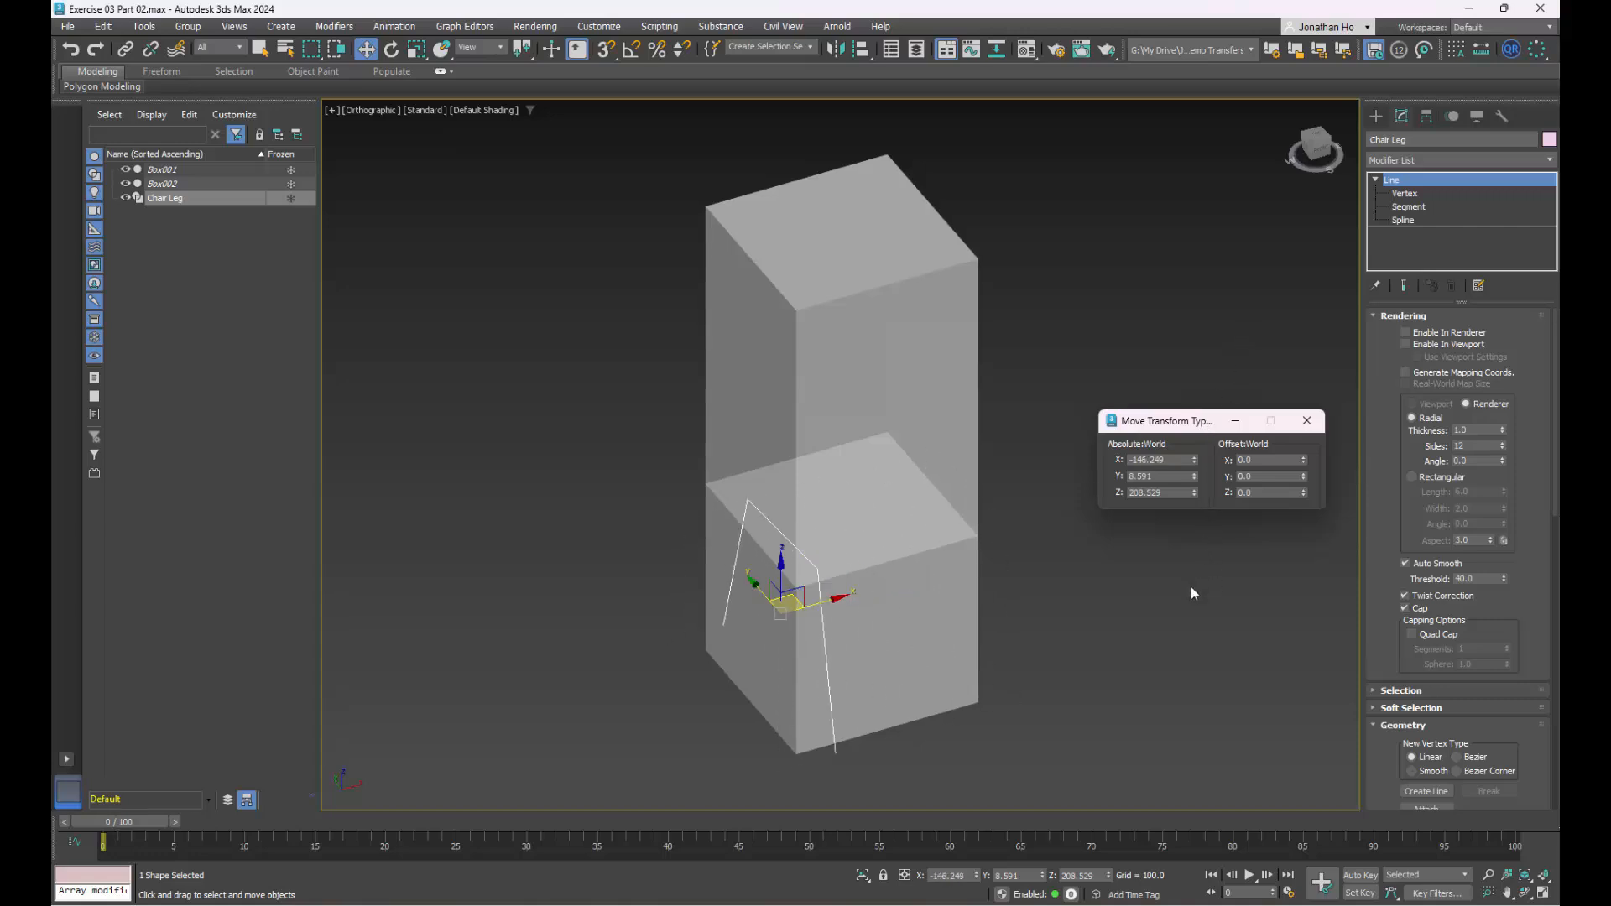
pyautogui.rightClick(1193, 586)
# - Set the chair leg's absolute world X position to -225 and deselect it
pyautogui.moveTo(1156, 460); pyautogui.dragTo(1108, 457)
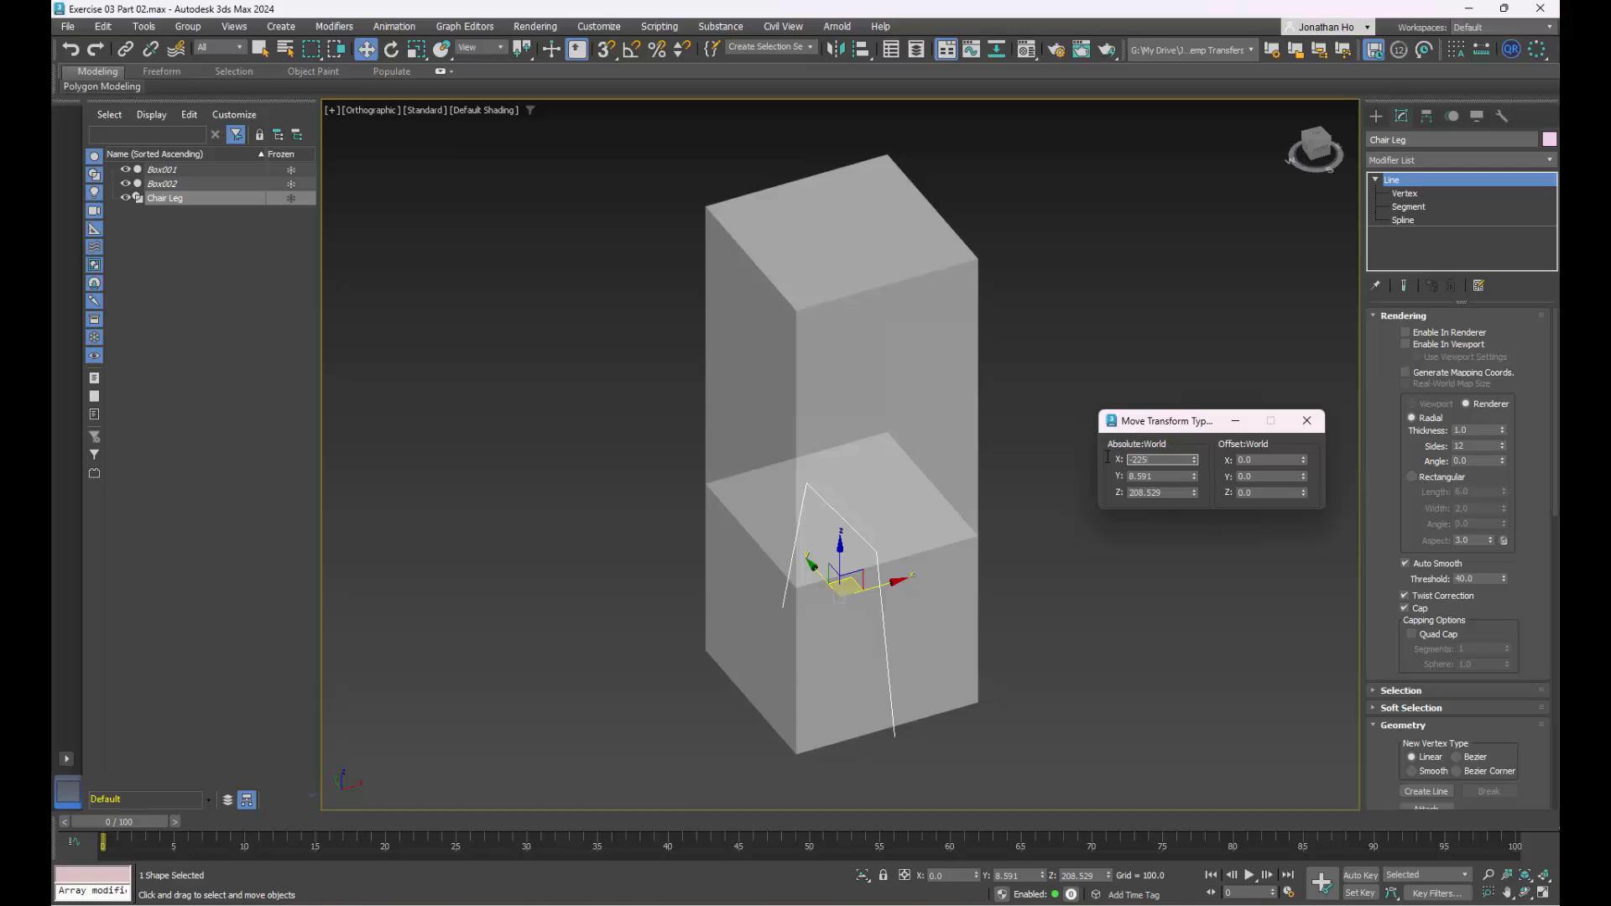
pyautogui.press('Return')
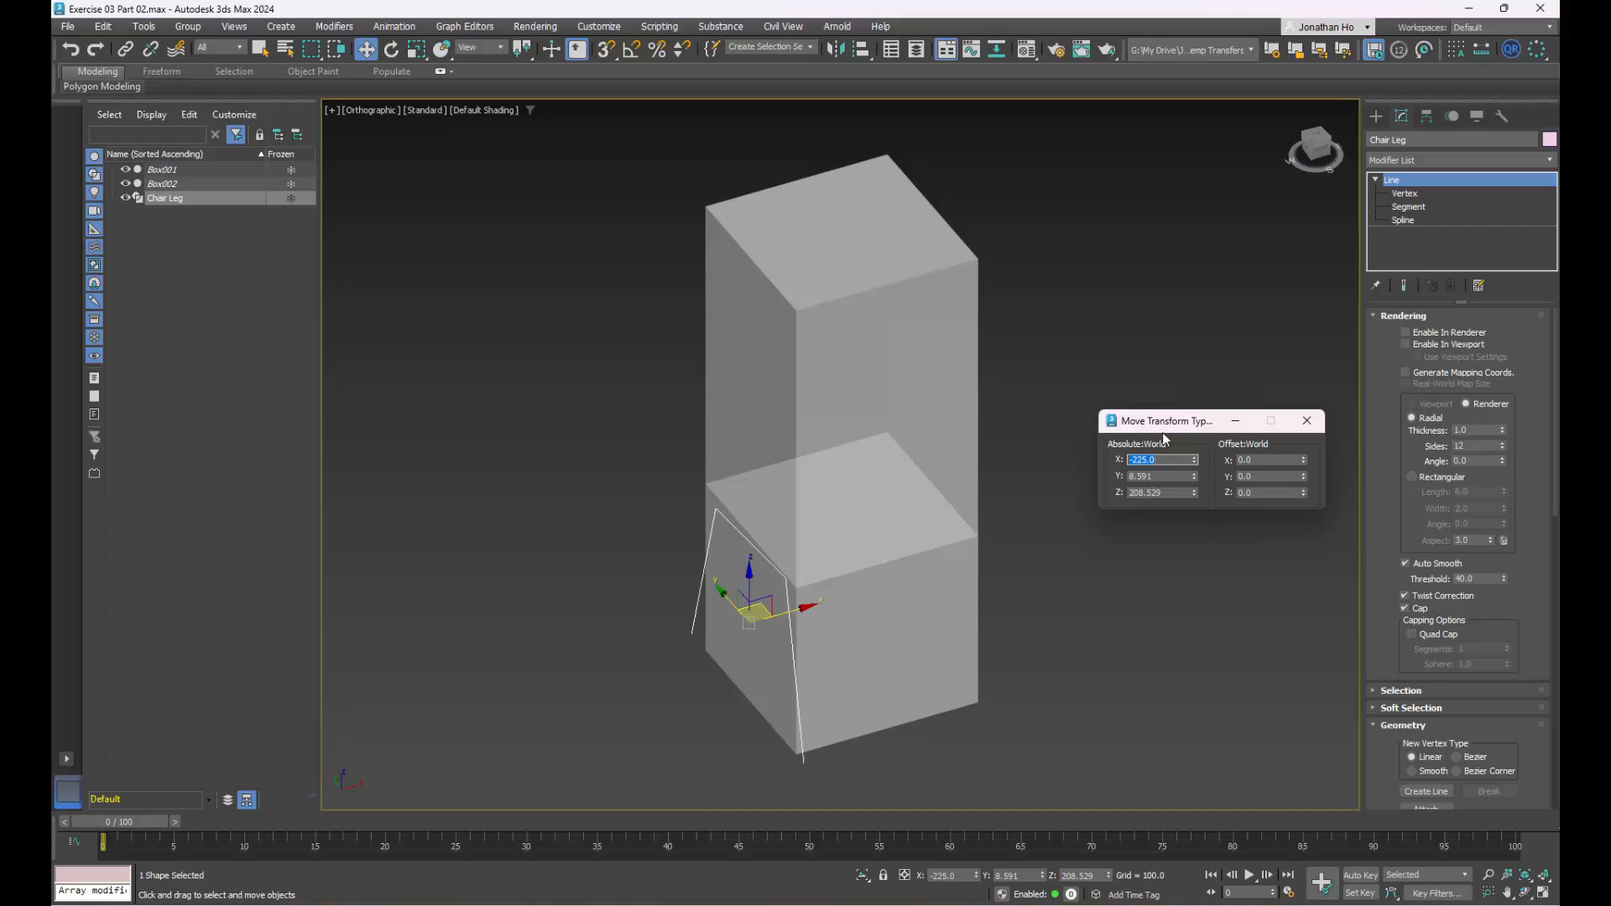
pyautogui.moveTo(866, 598)
pyautogui.keyDown('alt'); pyautogui.mouseDown(button='middle')
pyautogui.moveTo(819, 592)
pyautogui.moveTo(869, 576)
pyautogui.moveTo(867, 593)
pyautogui.mouseUp(button='middle'); pyautogui.keyUp('alt')
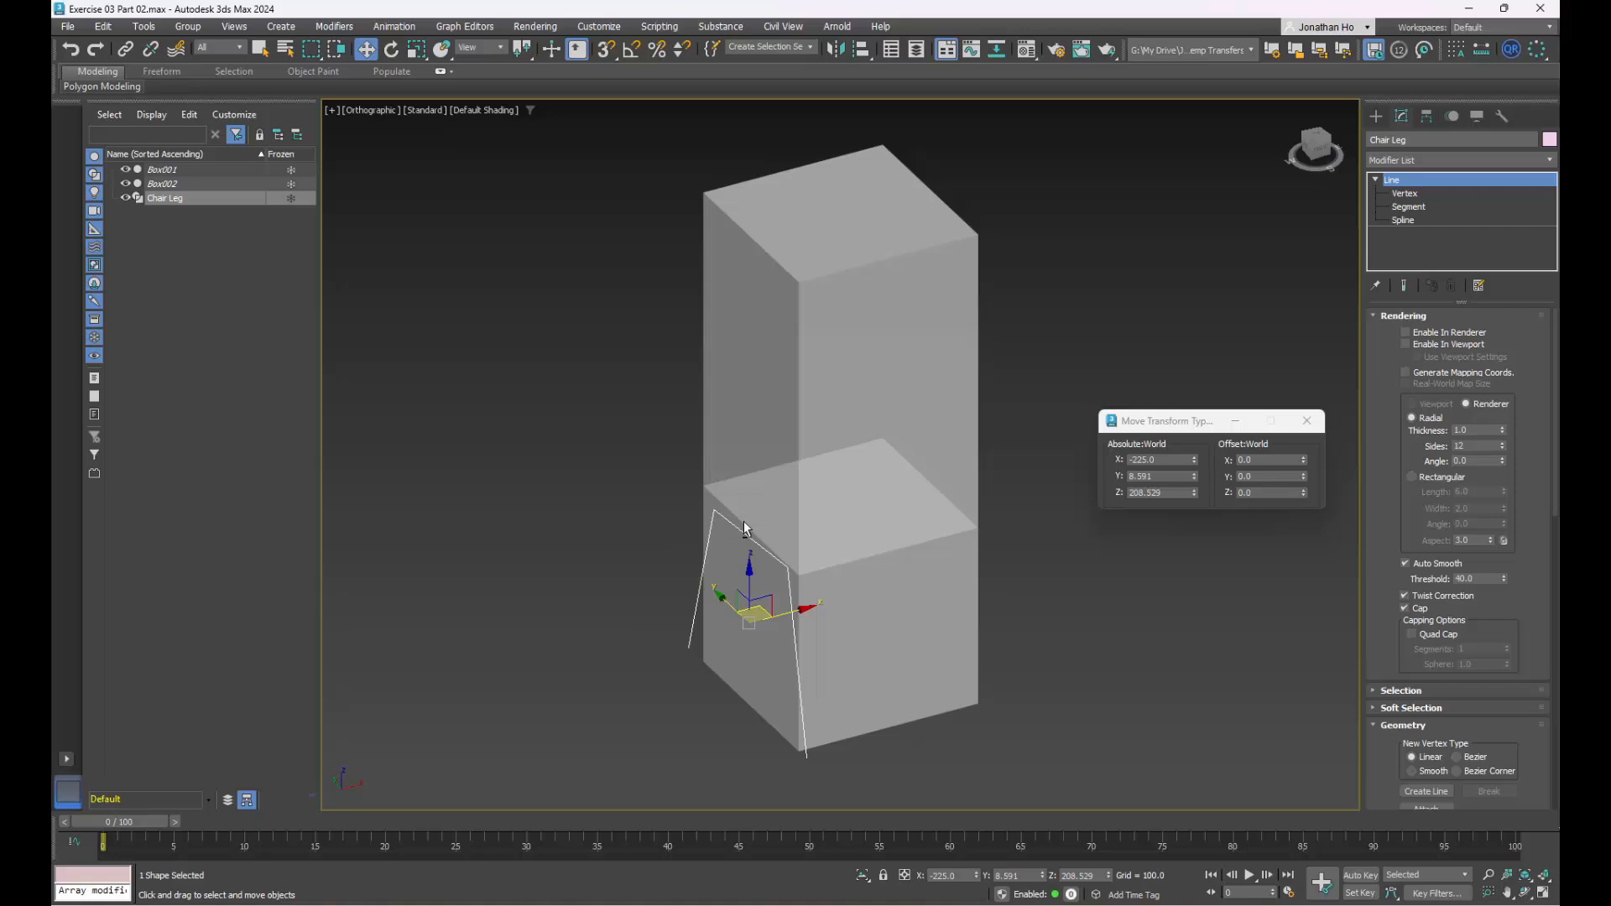
pyautogui.keyDown('alt'); pyautogui.moveTo(955, 732); pyautogui.dragTo(1077, 639, button='middle'); pyautogui.keyUp('alt')
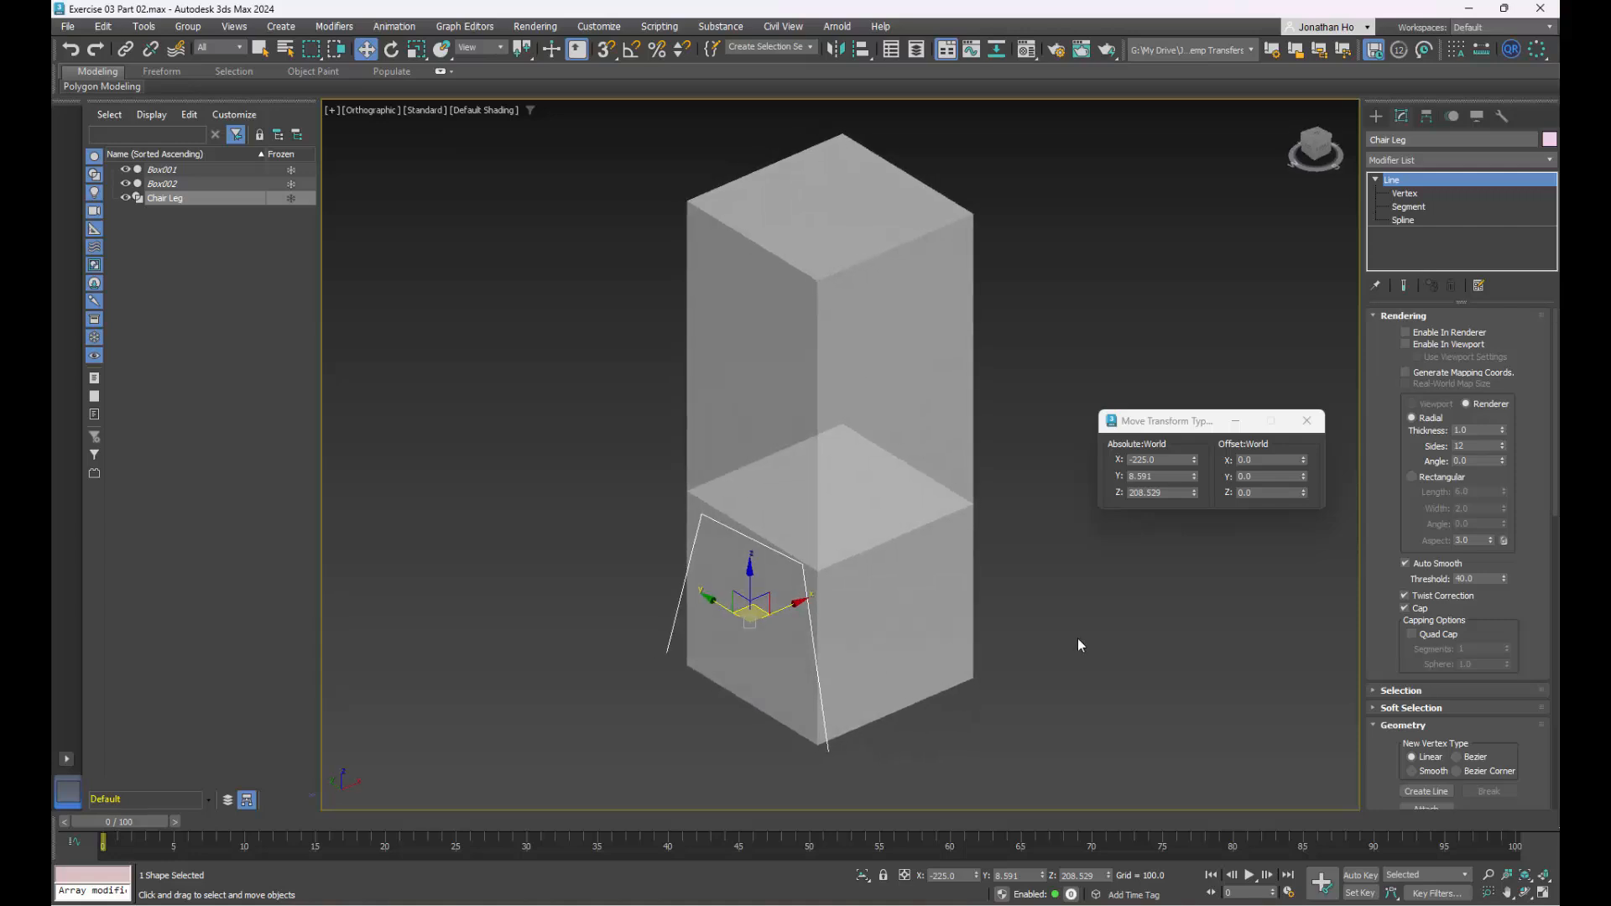
pyautogui.click(1077, 637)
pyautogui.keyDown('alt'); pyautogui.moveTo(1010, 541); pyautogui.dragTo(992, 549, button='middle'); pyautogui.keyUp('alt')
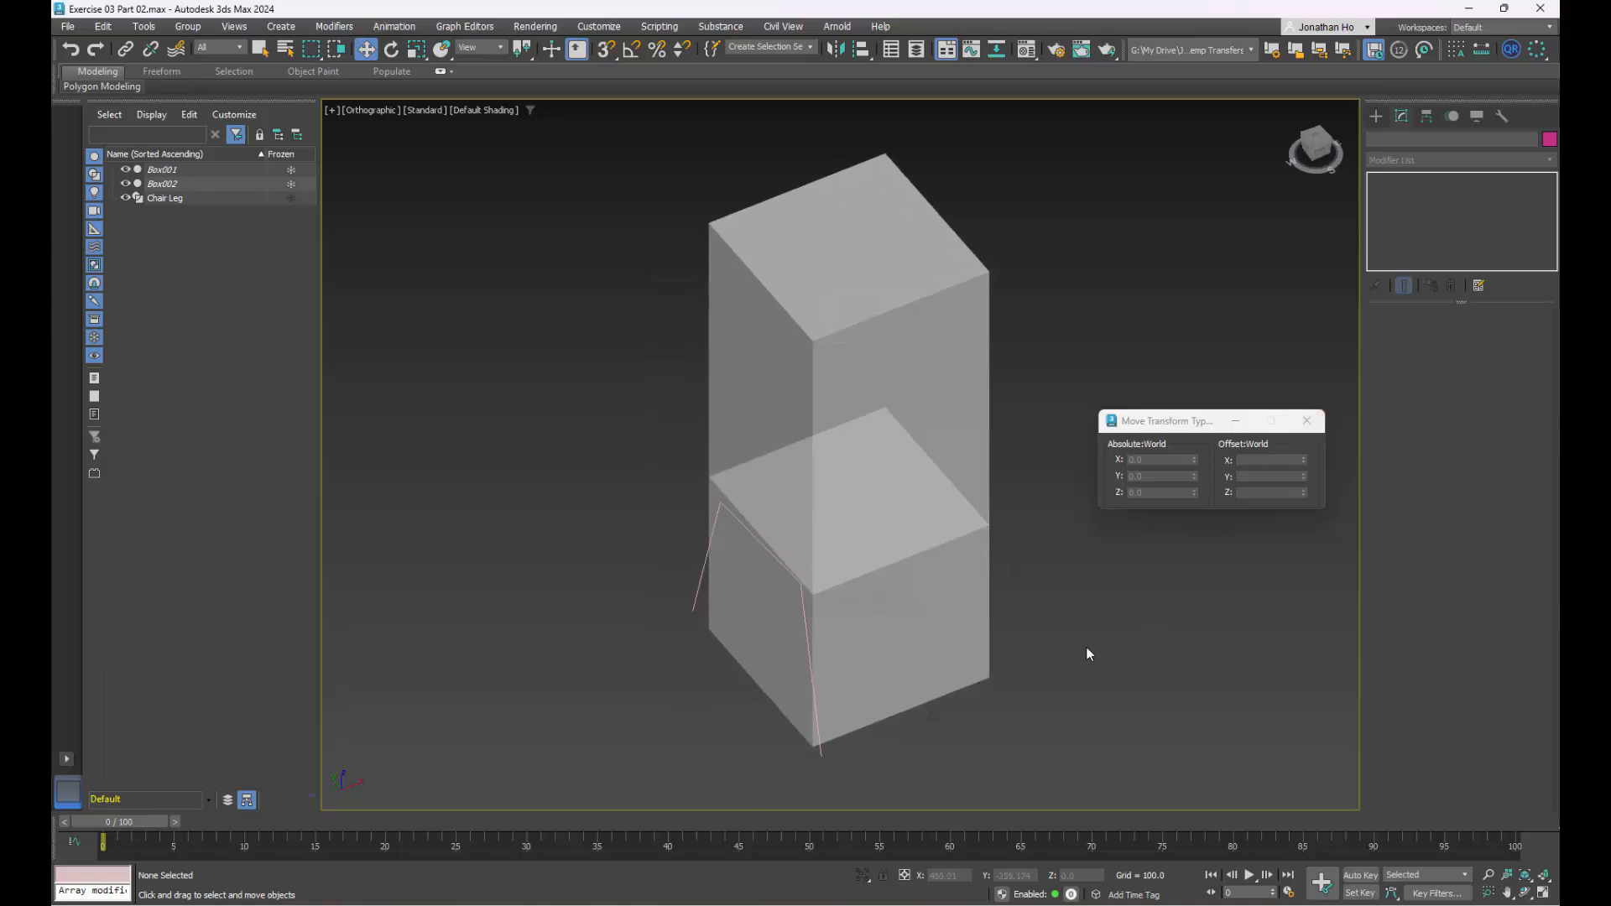
# - Switch to the maximized Top viewport, framed on the boxes and the chair leg
pyautogui.hotkey('alt', 'w')
pyautogui.click(718, 307)
pyautogui.hotkey('alt', 'w')
pyautogui.scroll(-5, 710, 369)
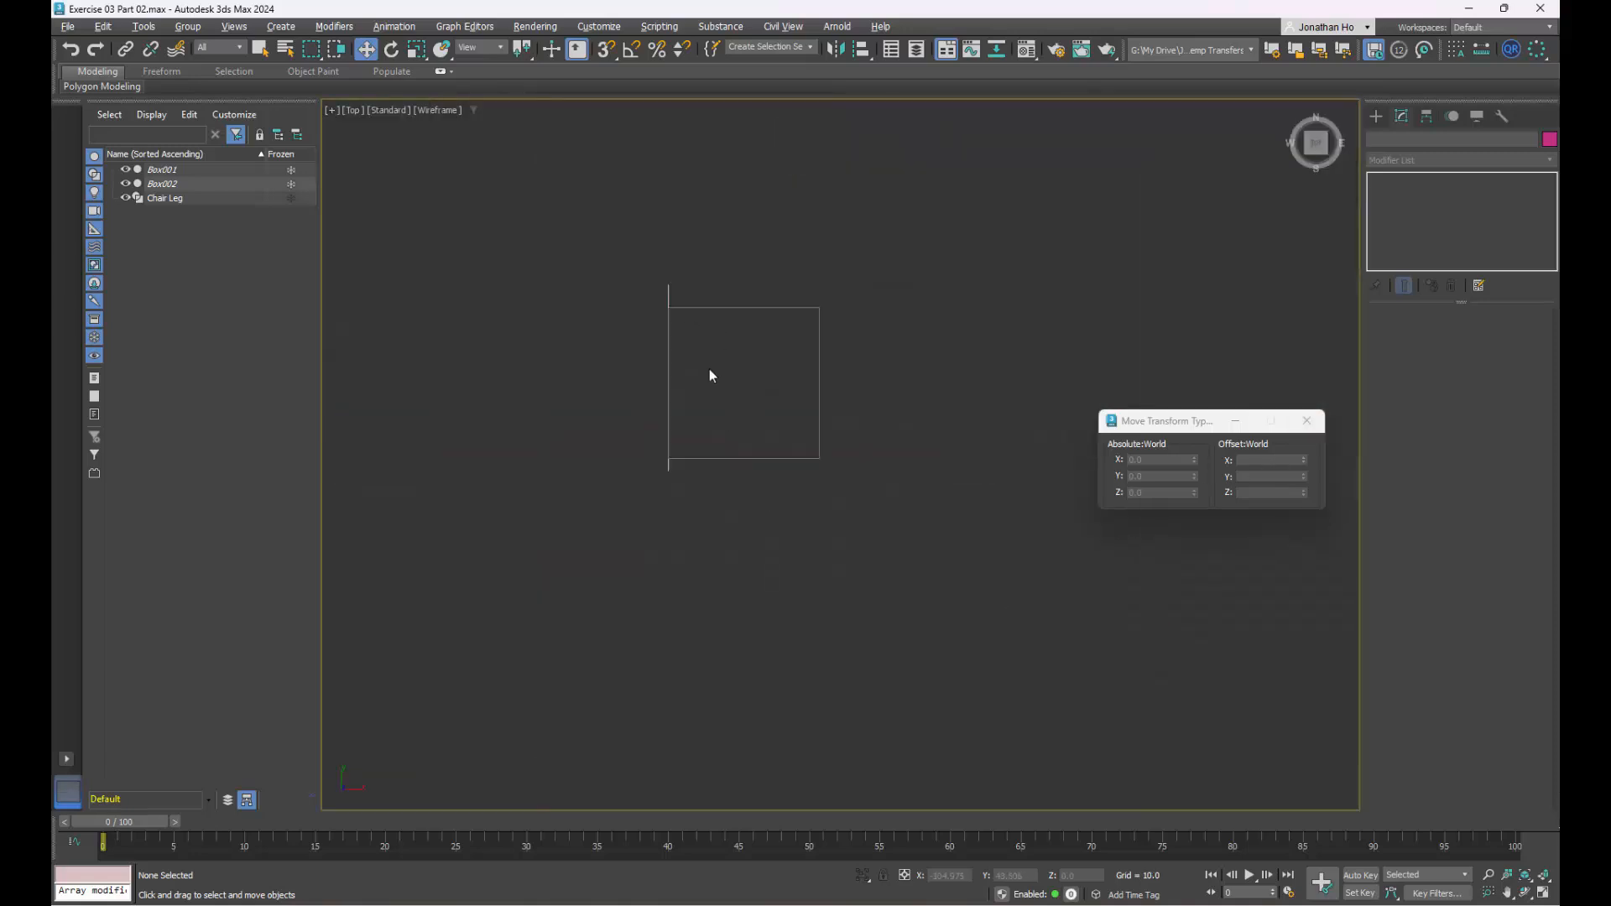
pyautogui.scroll(6, 710, 375)
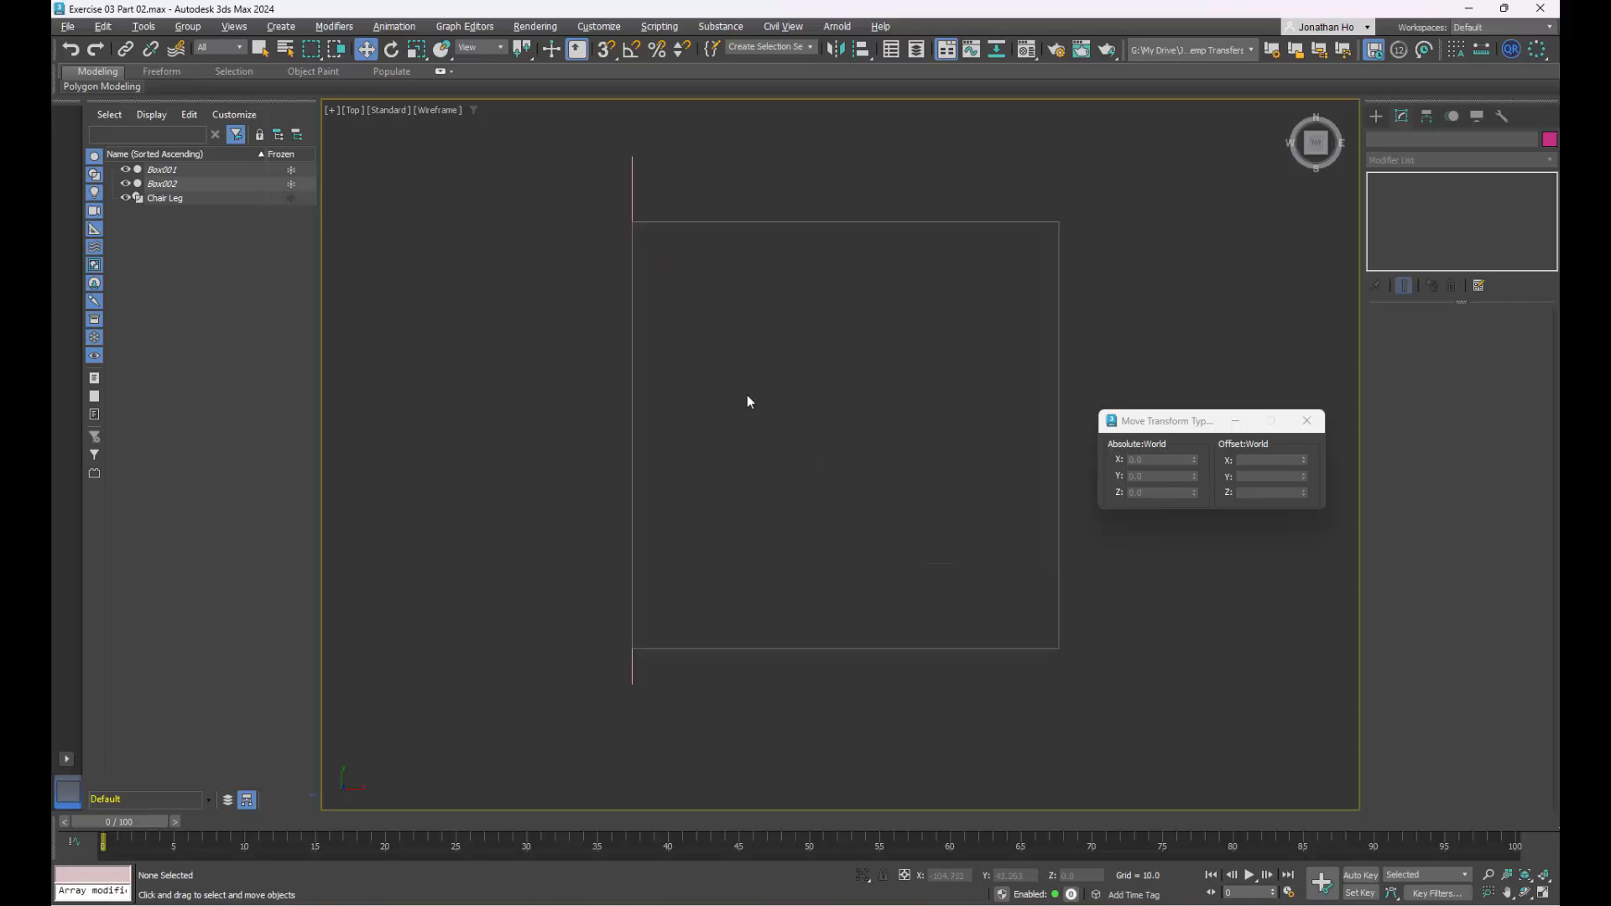
# - Switch to the Miro board and examine the seat outline in the reference image's Top view, then return to 3ds Max
pyautogui.moveTo(747, 396); pyautogui.dragTo(757, 420, button='middle')
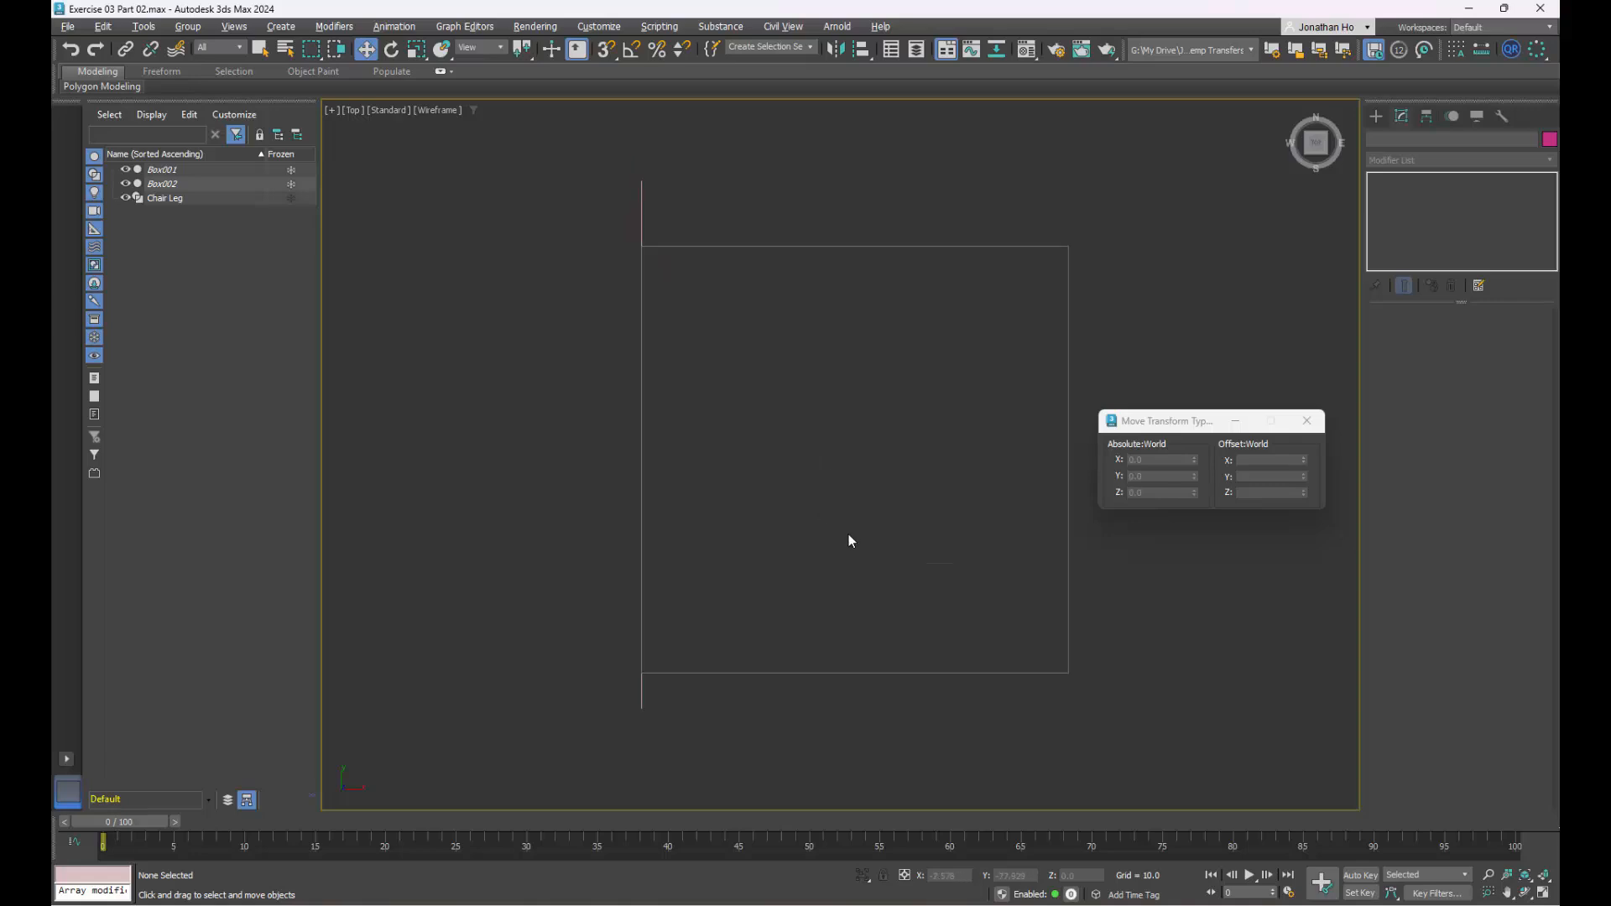
pyautogui.hotkey('alt', 'Tab')
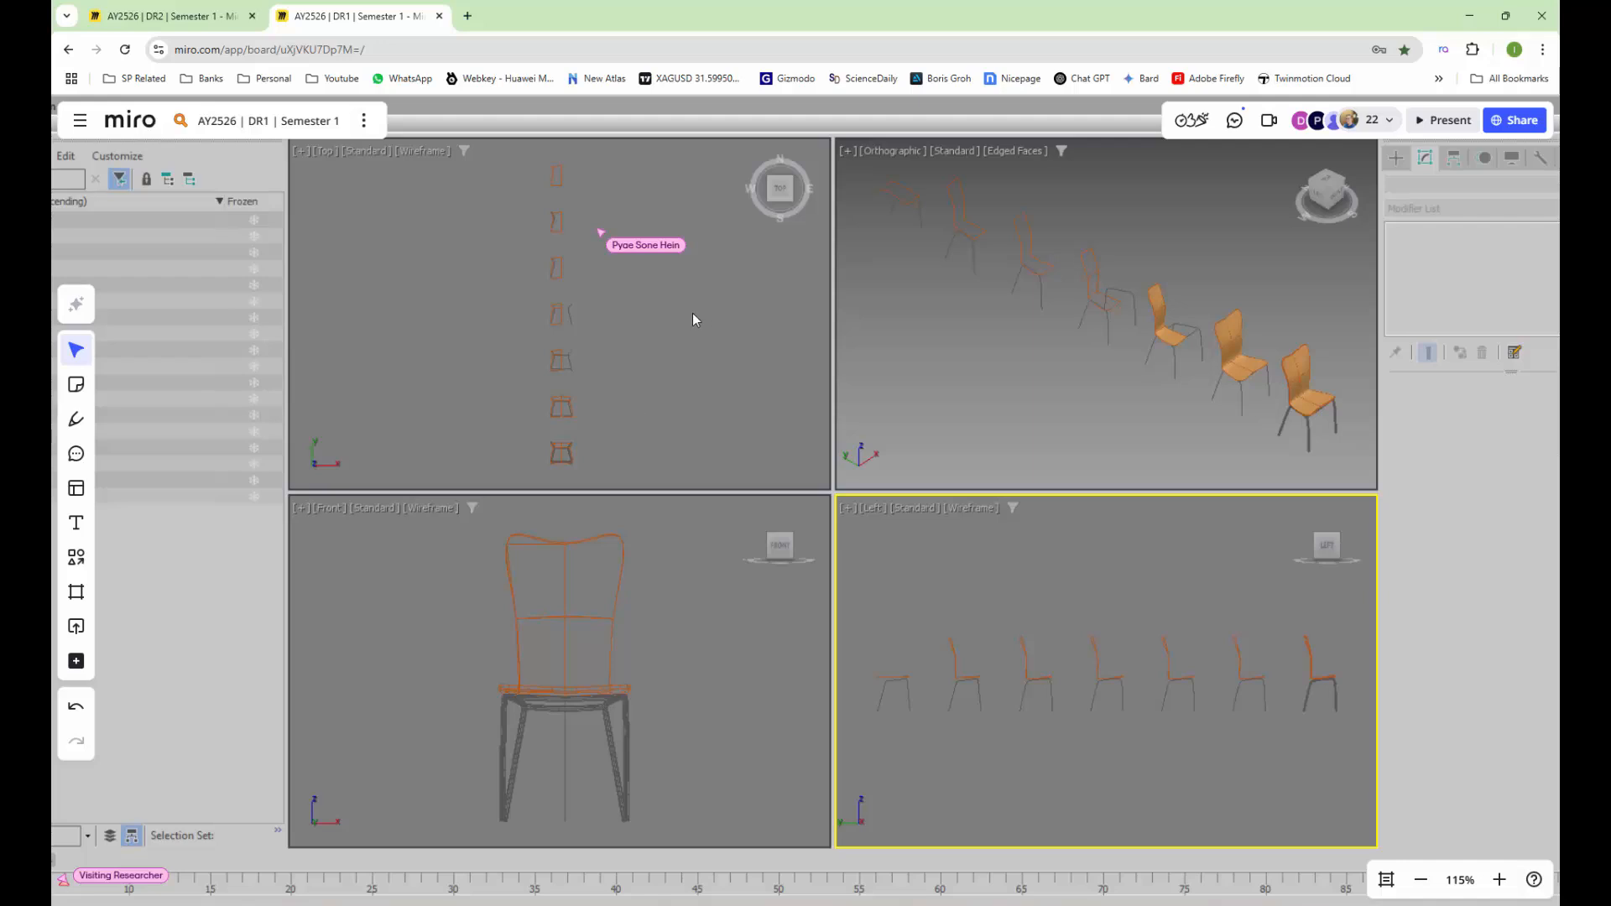
pyautogui.scroll(3, 507, 190)
pyautogui.scroll(5, 586, 164)
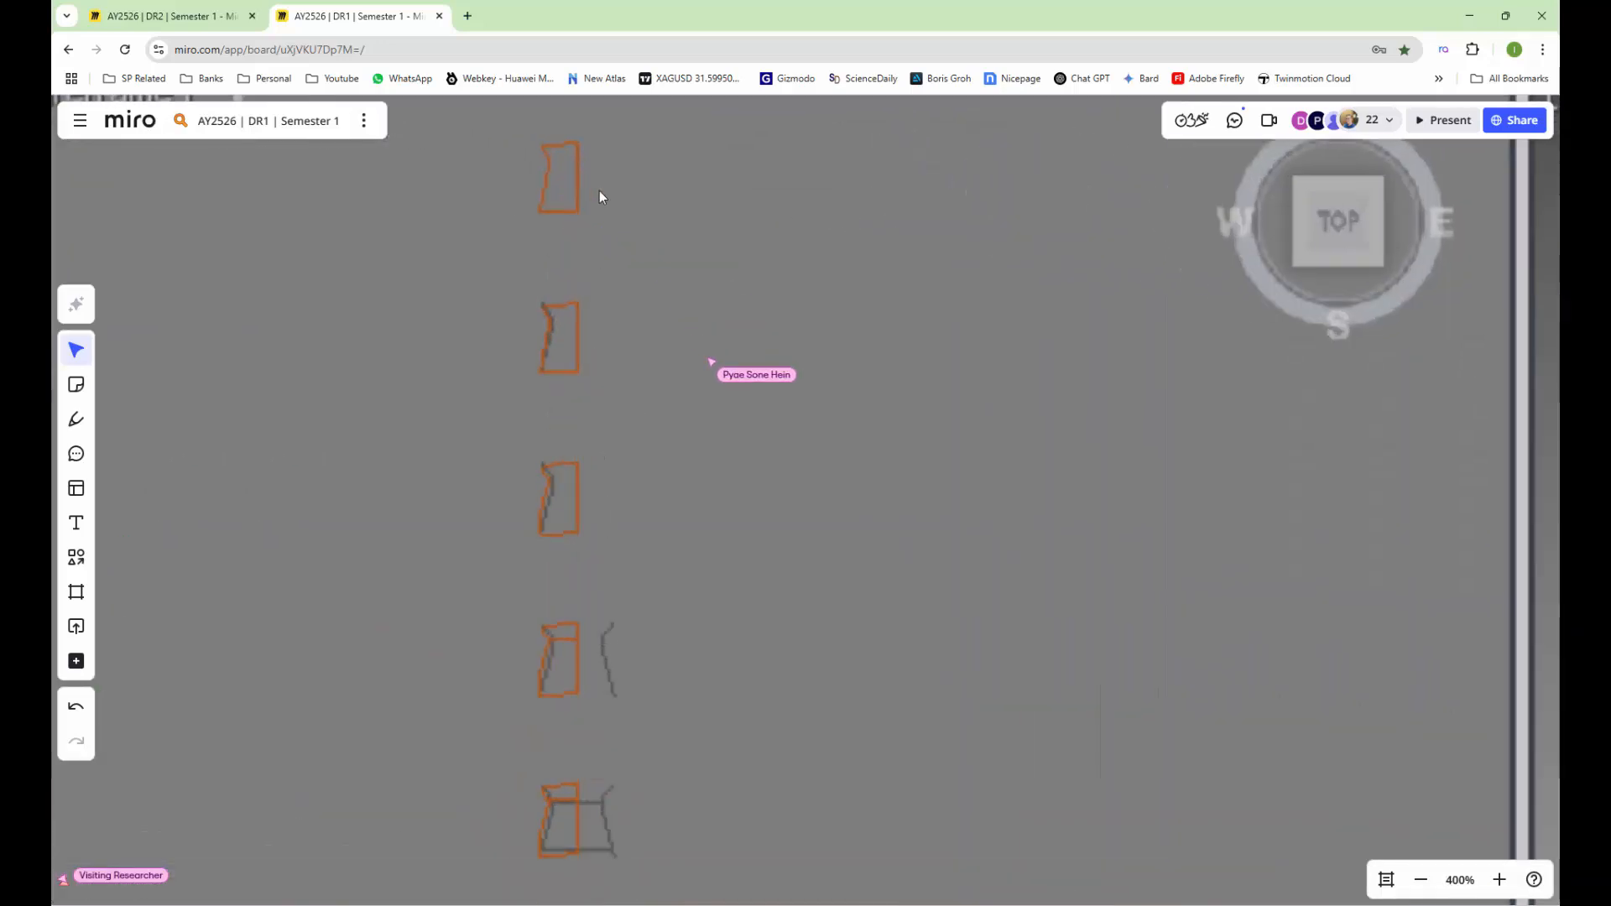
pyautogui.moveTo(675, 314); pyautogui.dragTo(802, 612, button='middle')
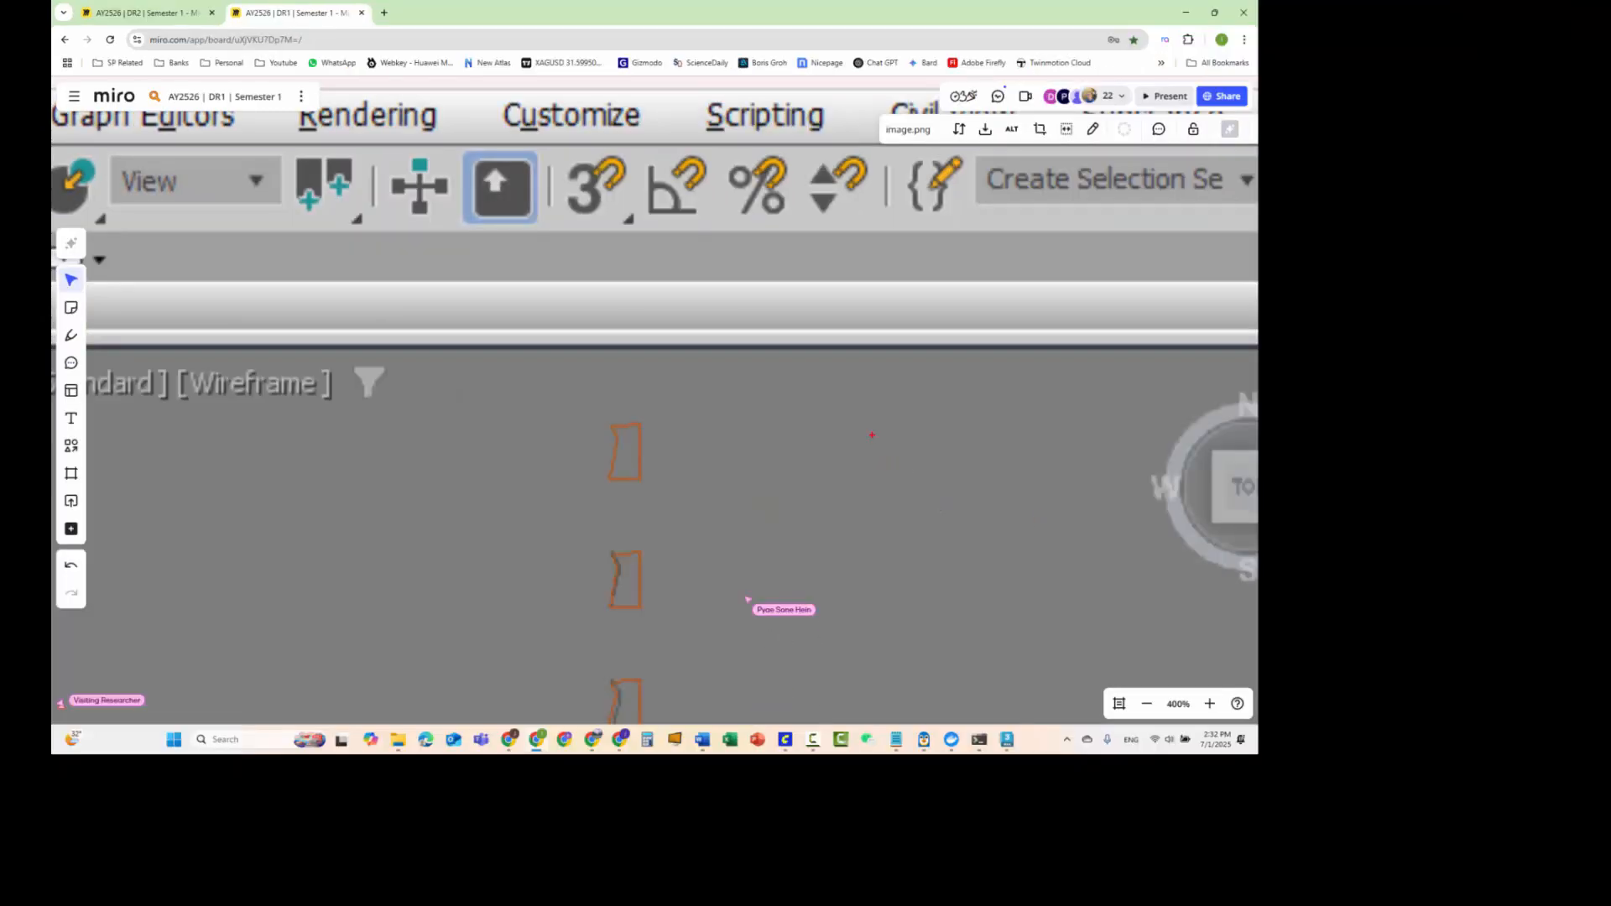
pyautogui.moveTo(747, 386)
pyautogui.mouseDown()
pyautogui.moveTo(867, 370)
pyautogui.moveTo(846, 602)
pyautogui.mouseUp()
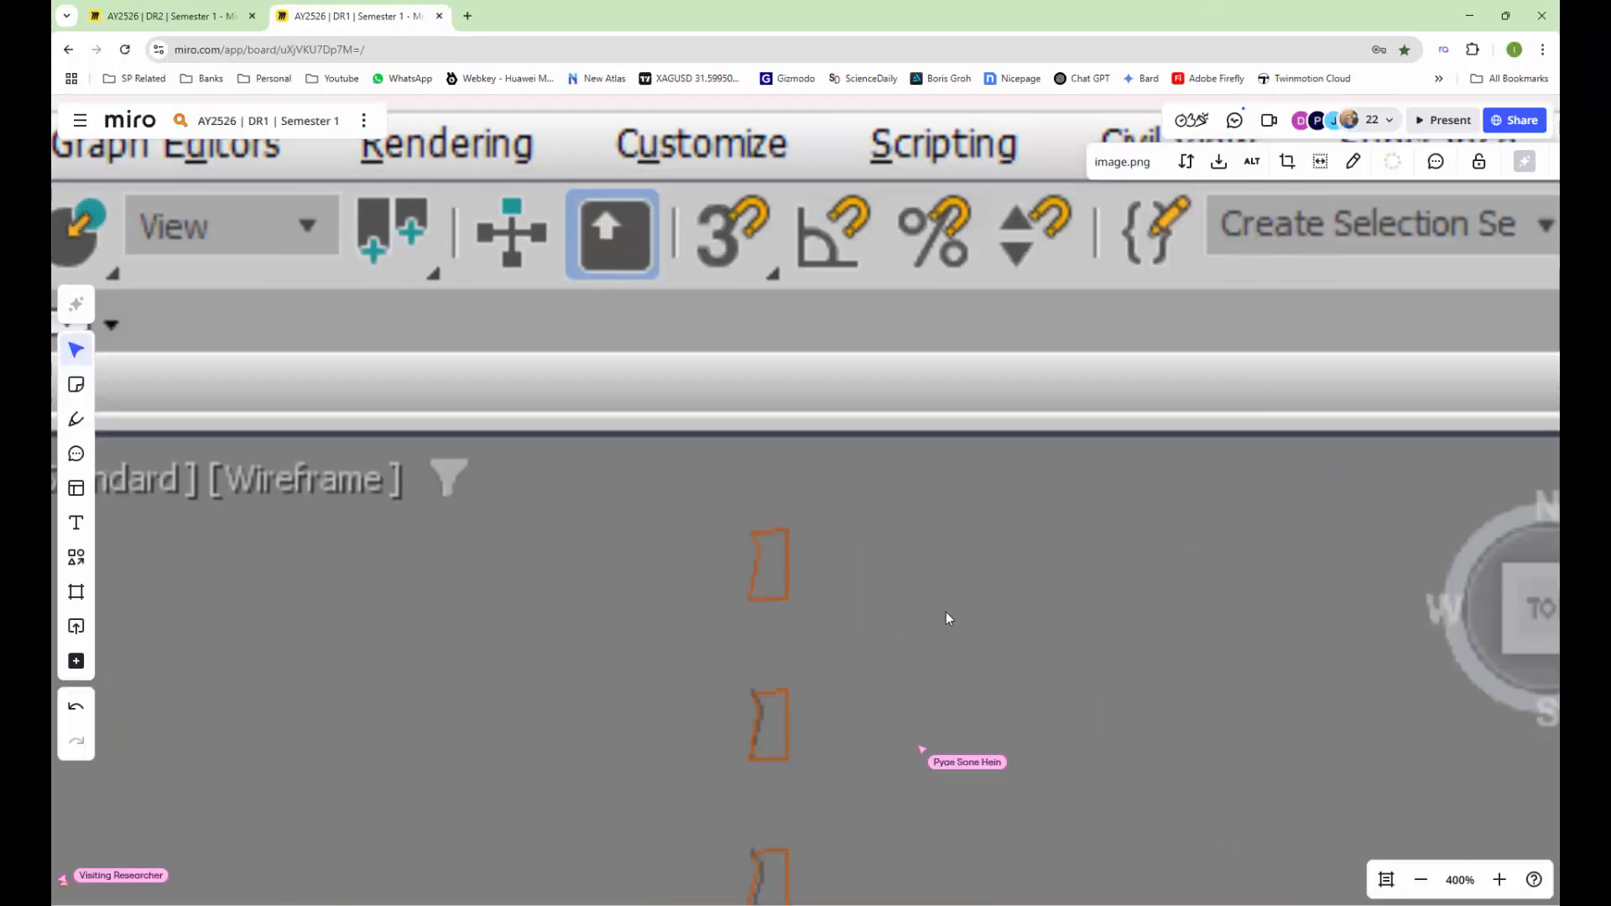
pyautogui.hotkey('alt', 'Tab')
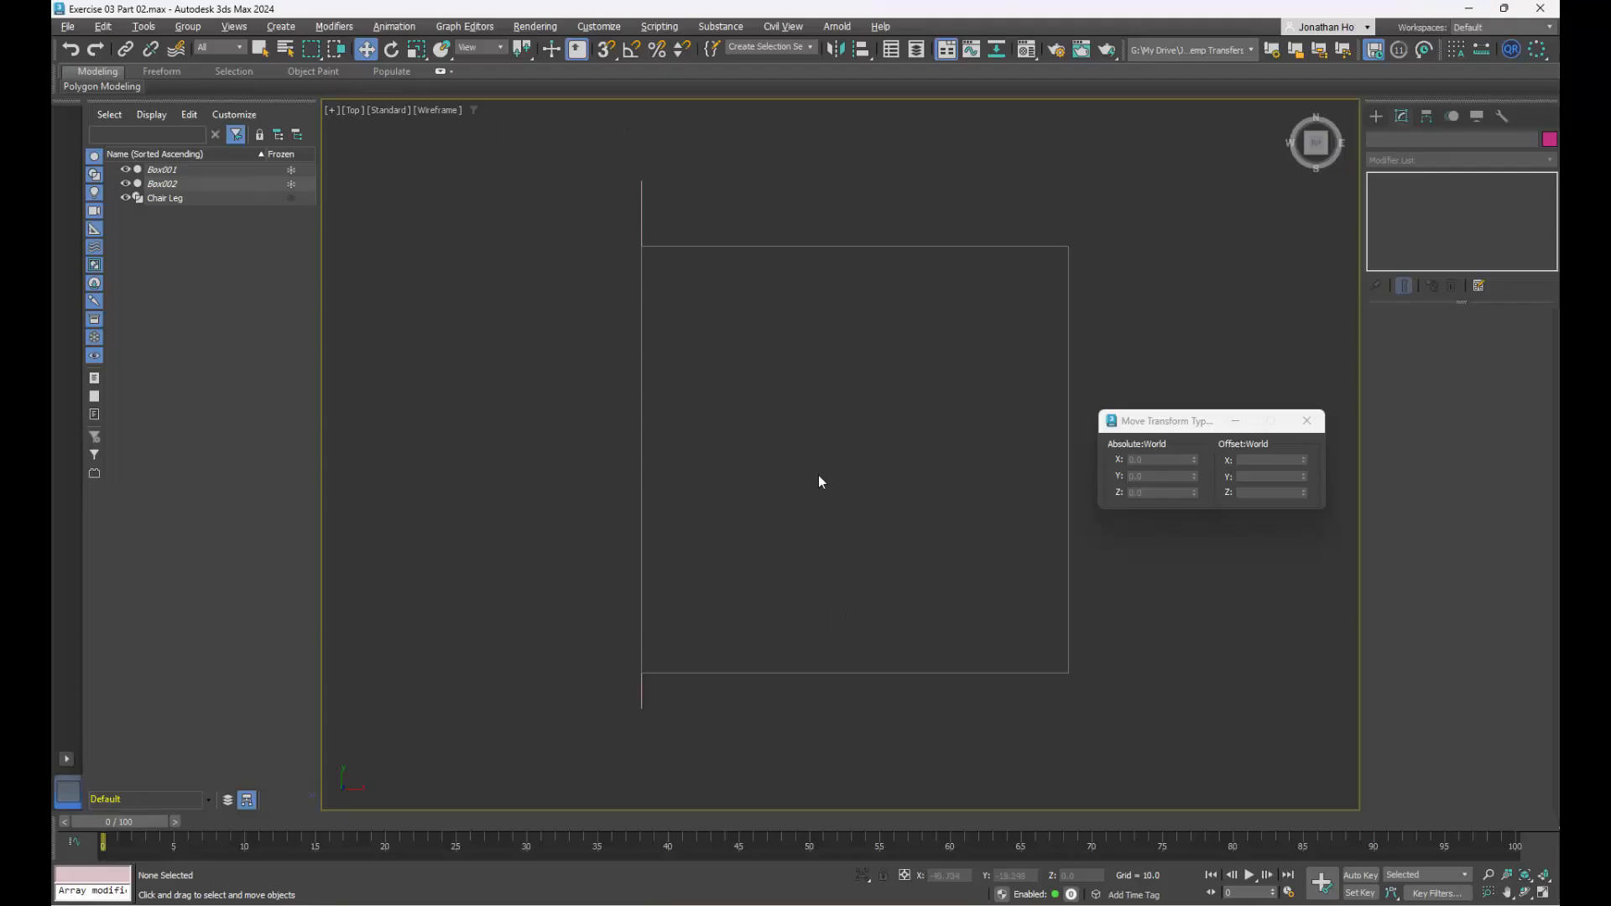
# - Draw a closed six-vertex Line outline in the Top view, with its lower part around the box and its upper part extending past the box's back edge
pyautogui.scroll(-5, 832, 420)
pyautogui.scroll(3, 839, 419)
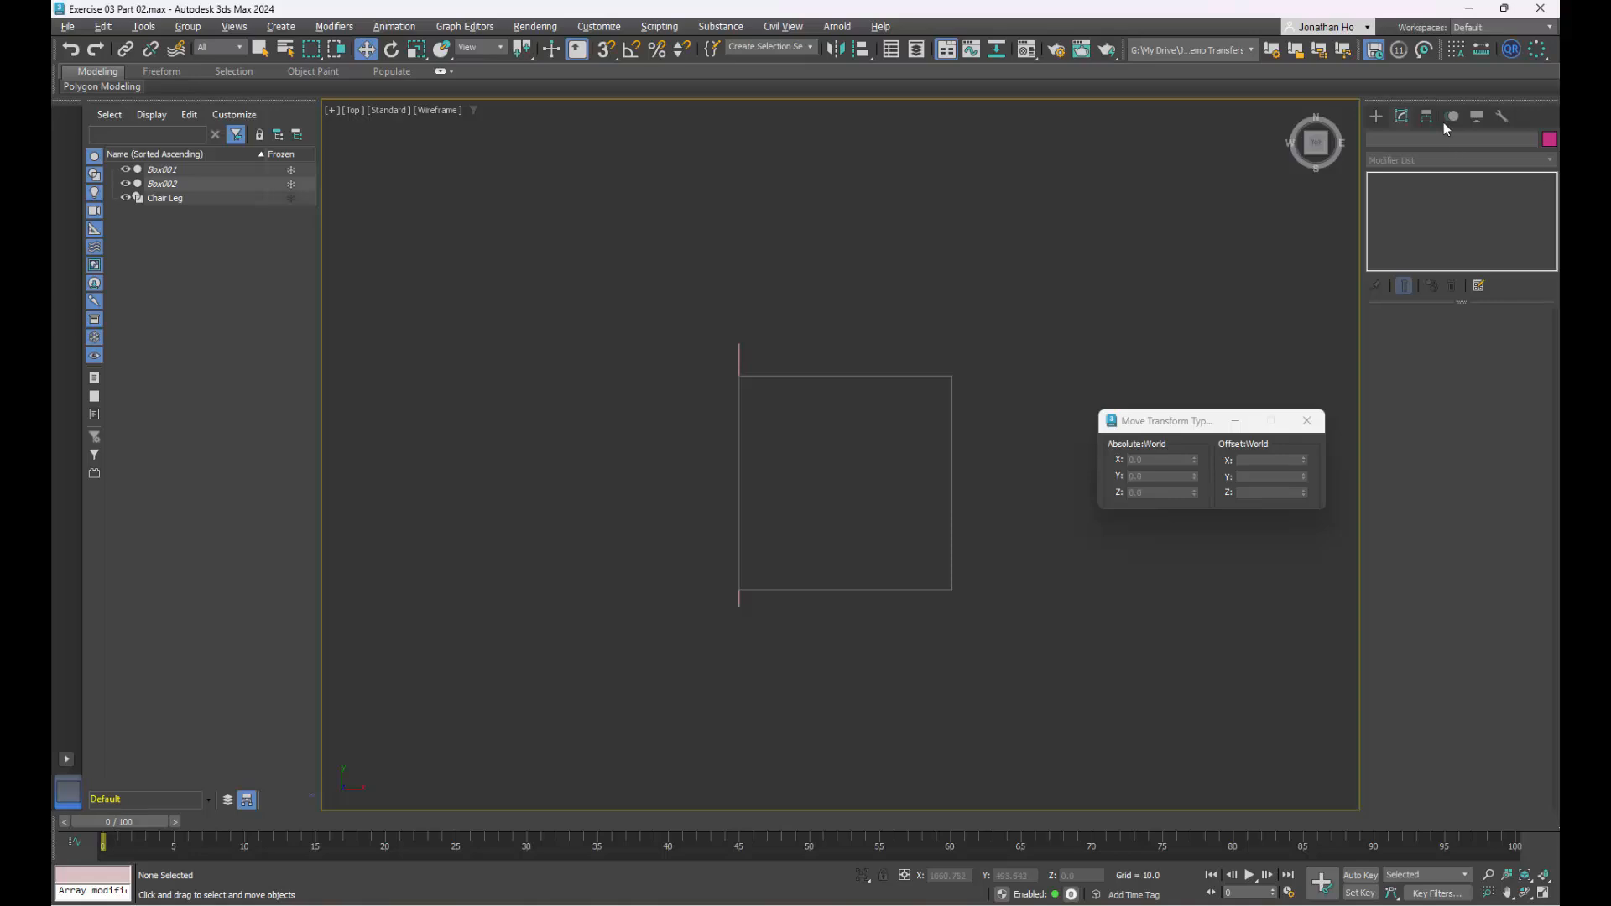
pyautogui.click(1378, 120)
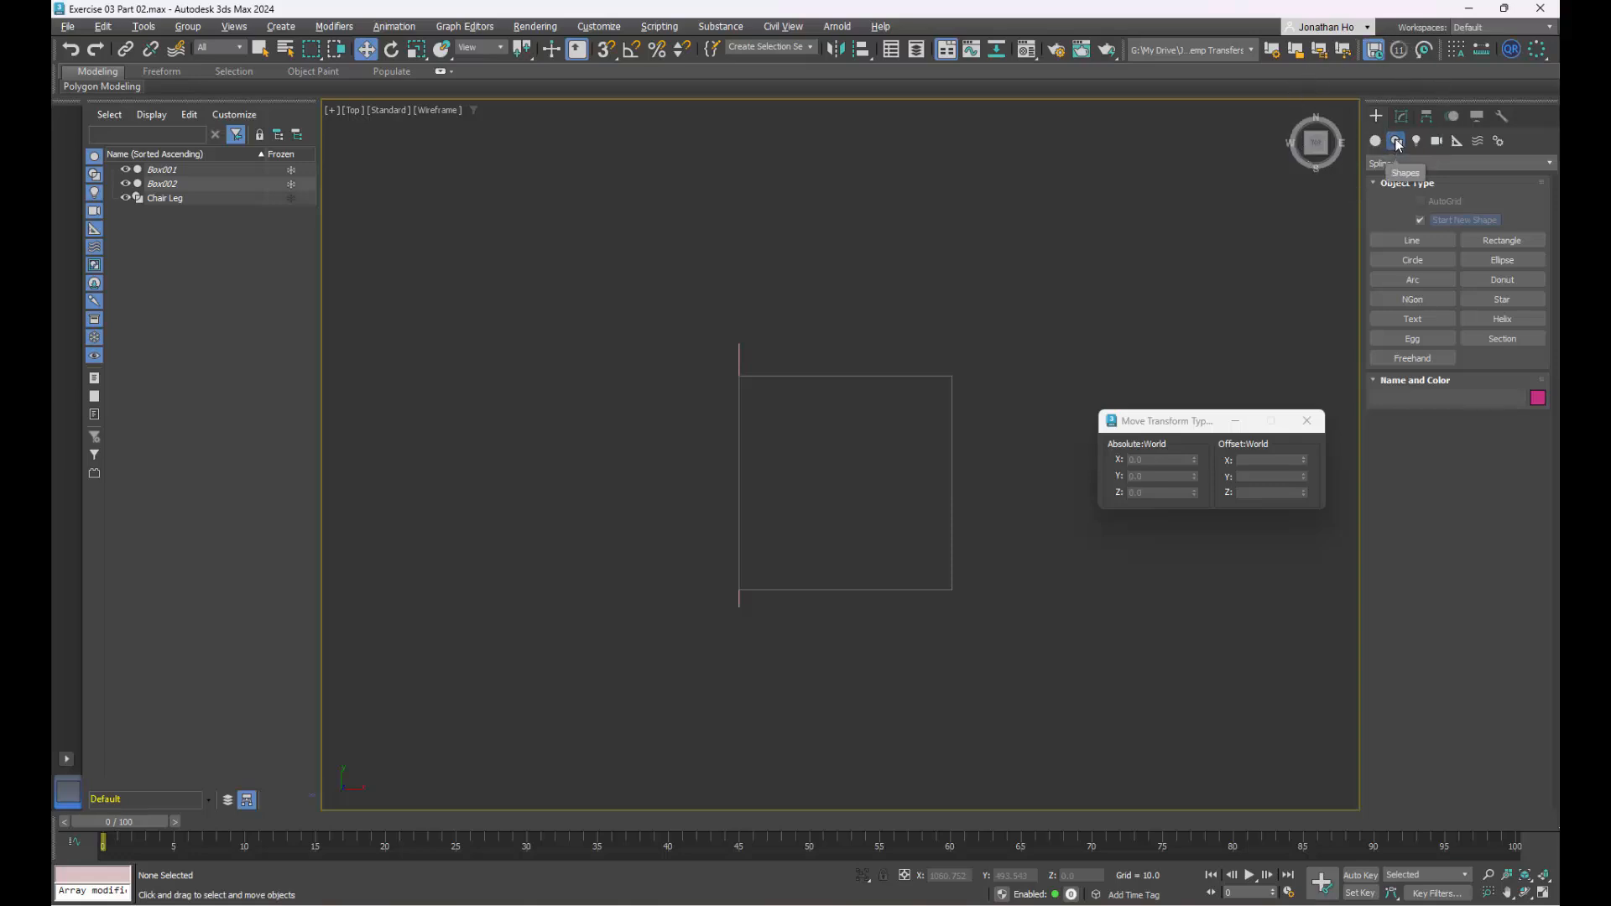
pyautogui.click(1413, 242)
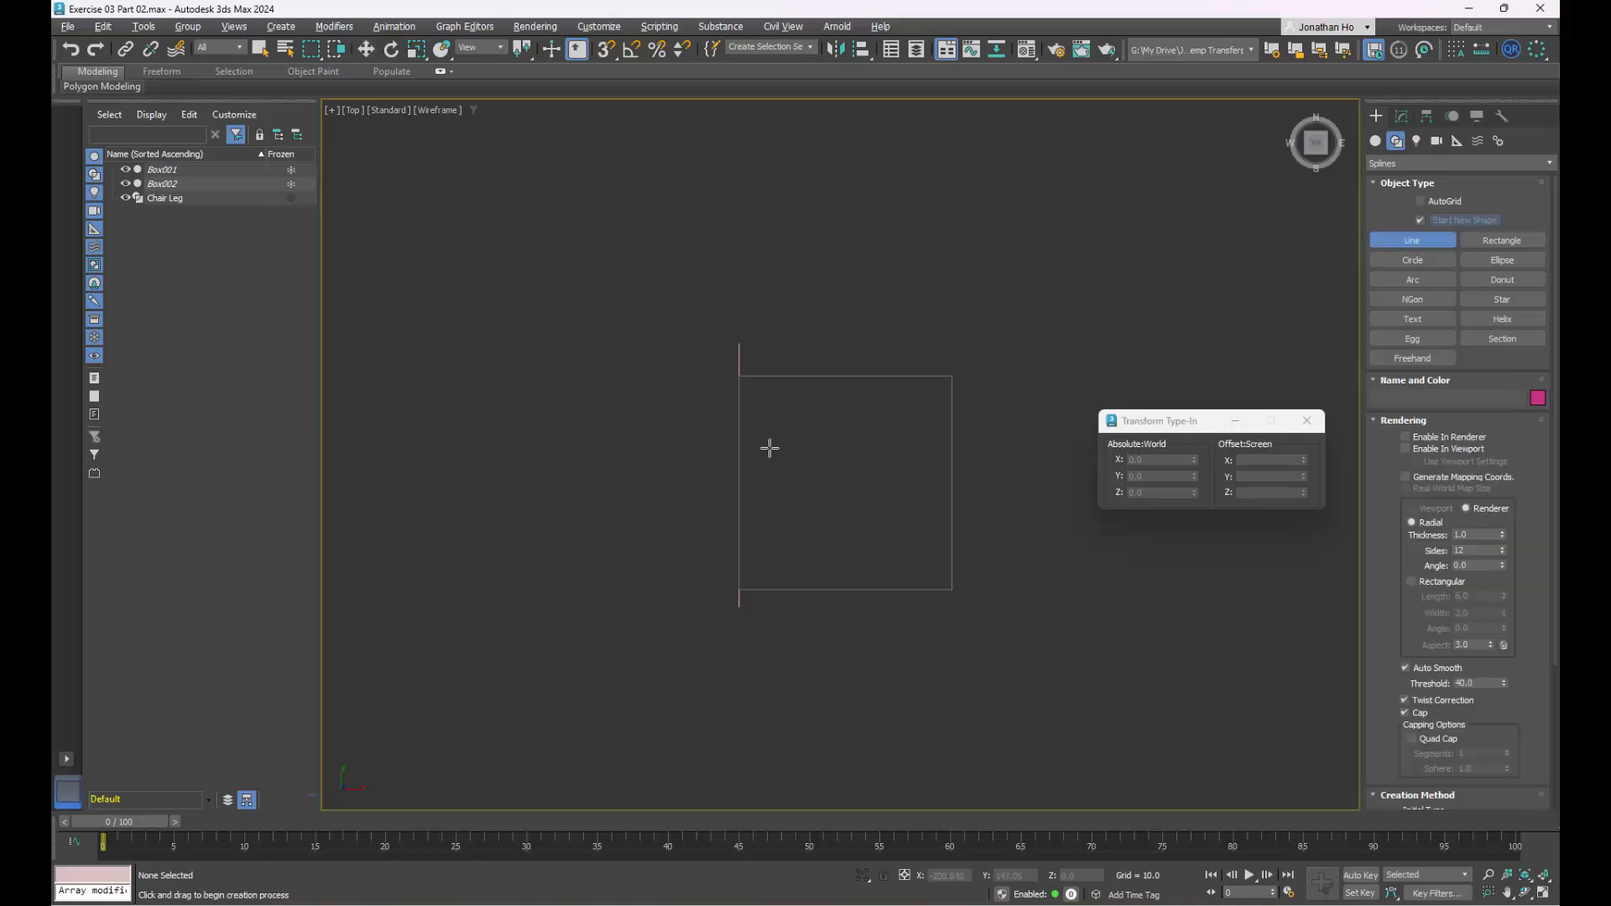
pyautogui.click(727, 181)
pyautogui.click(946, 140)
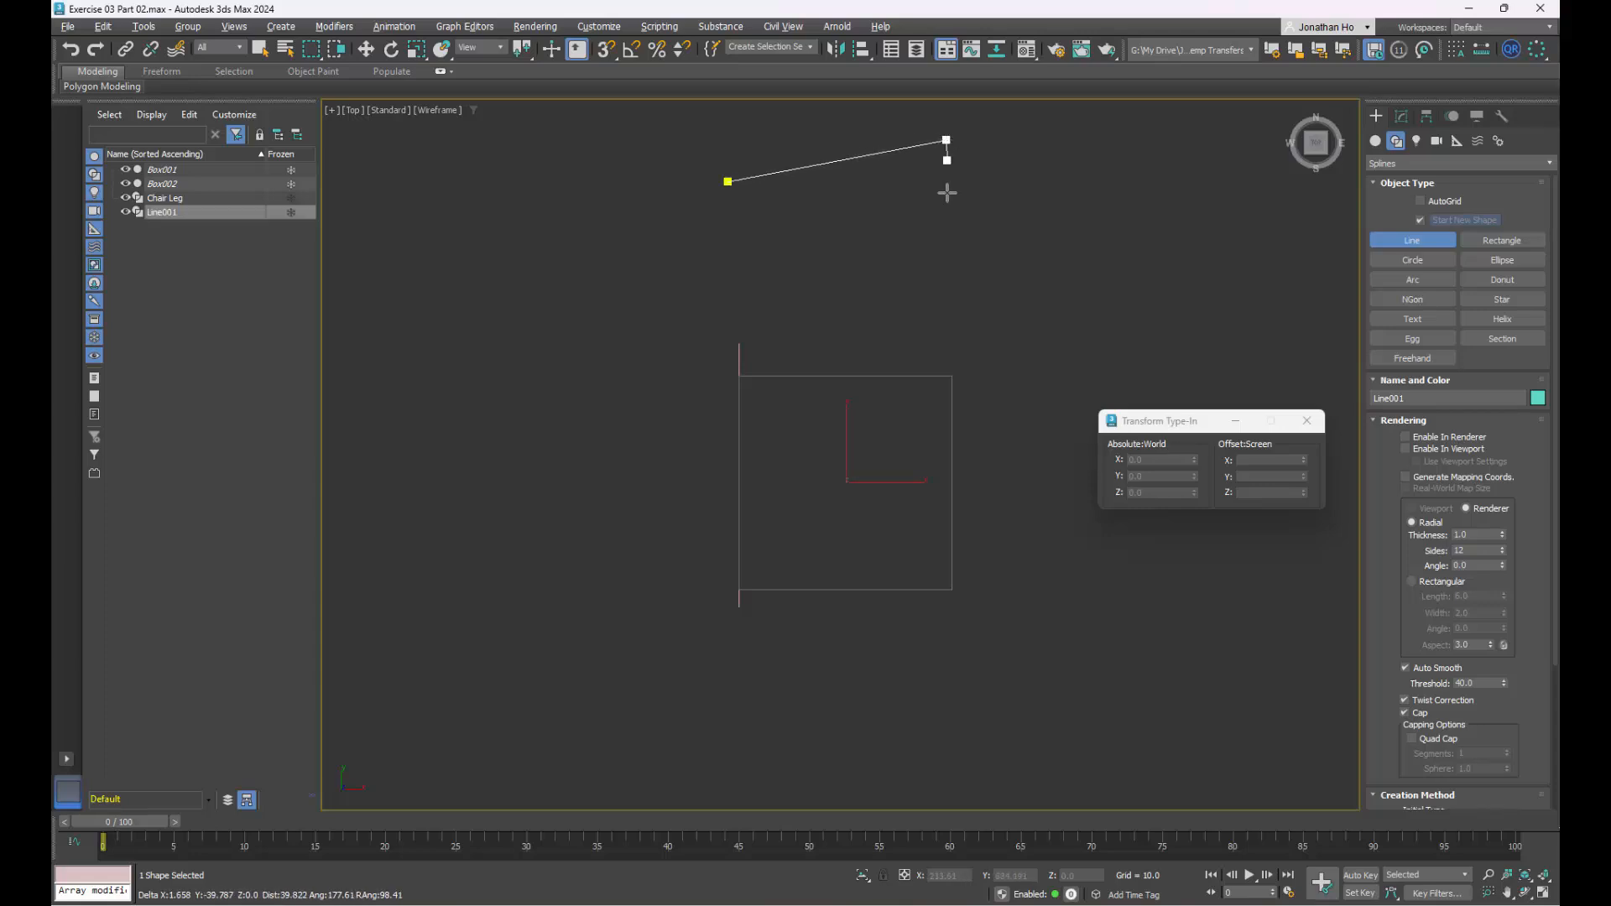
pyautogui.click(947, 369)
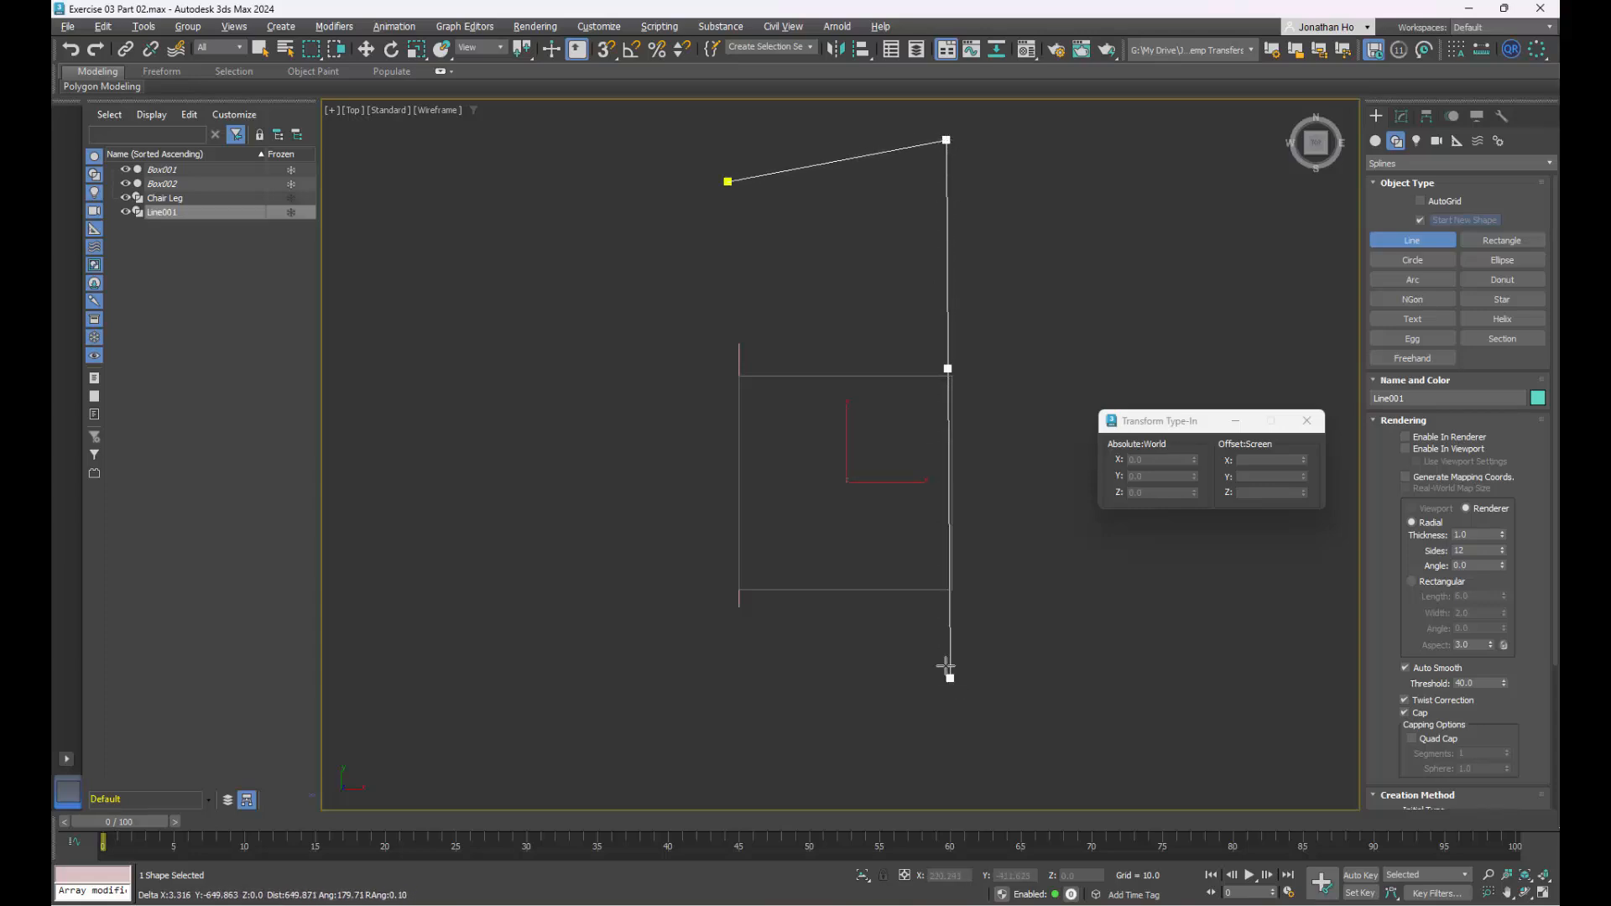
pyautogui.click(949, 604)
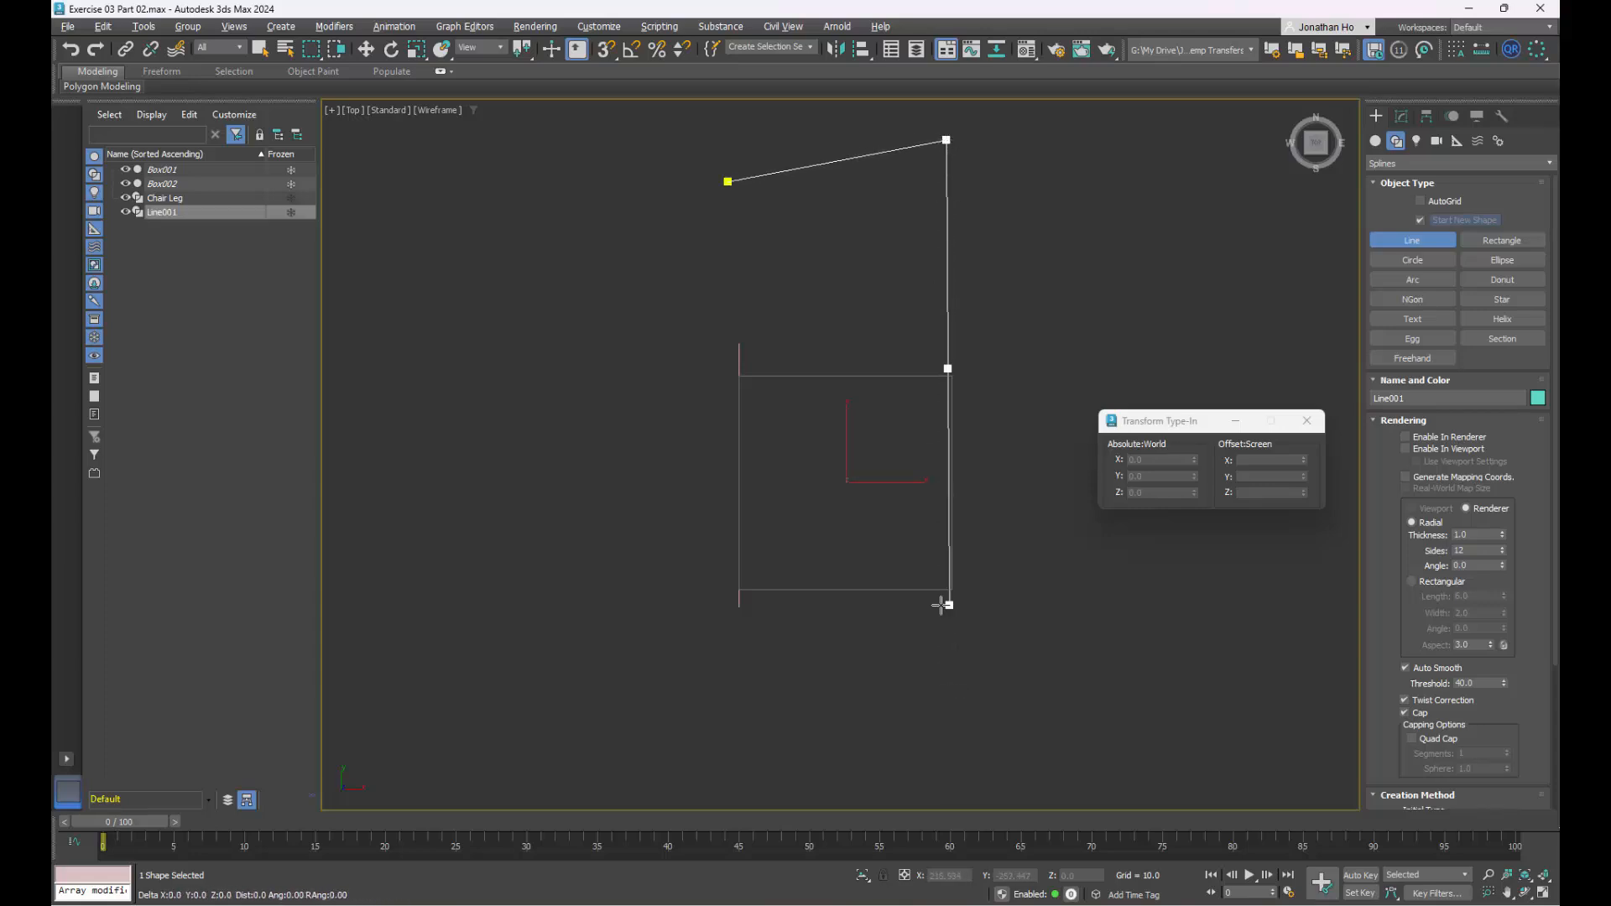
pyautogui.click(701, 600)
pyautogui.click(743, 360)
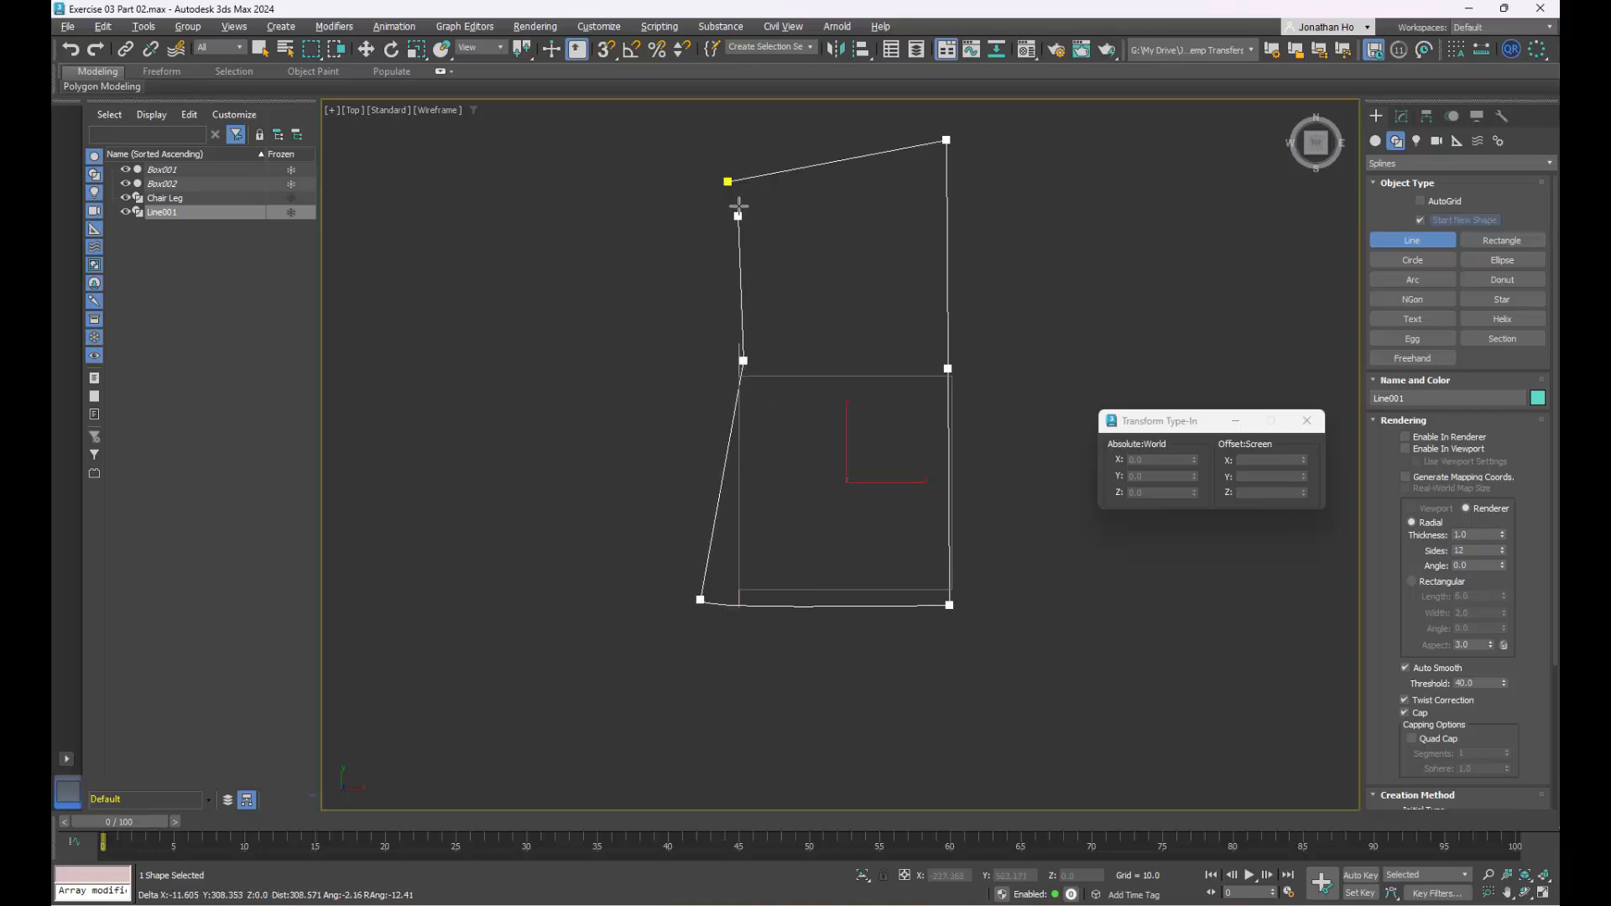
pyautogui.click(727, 181)
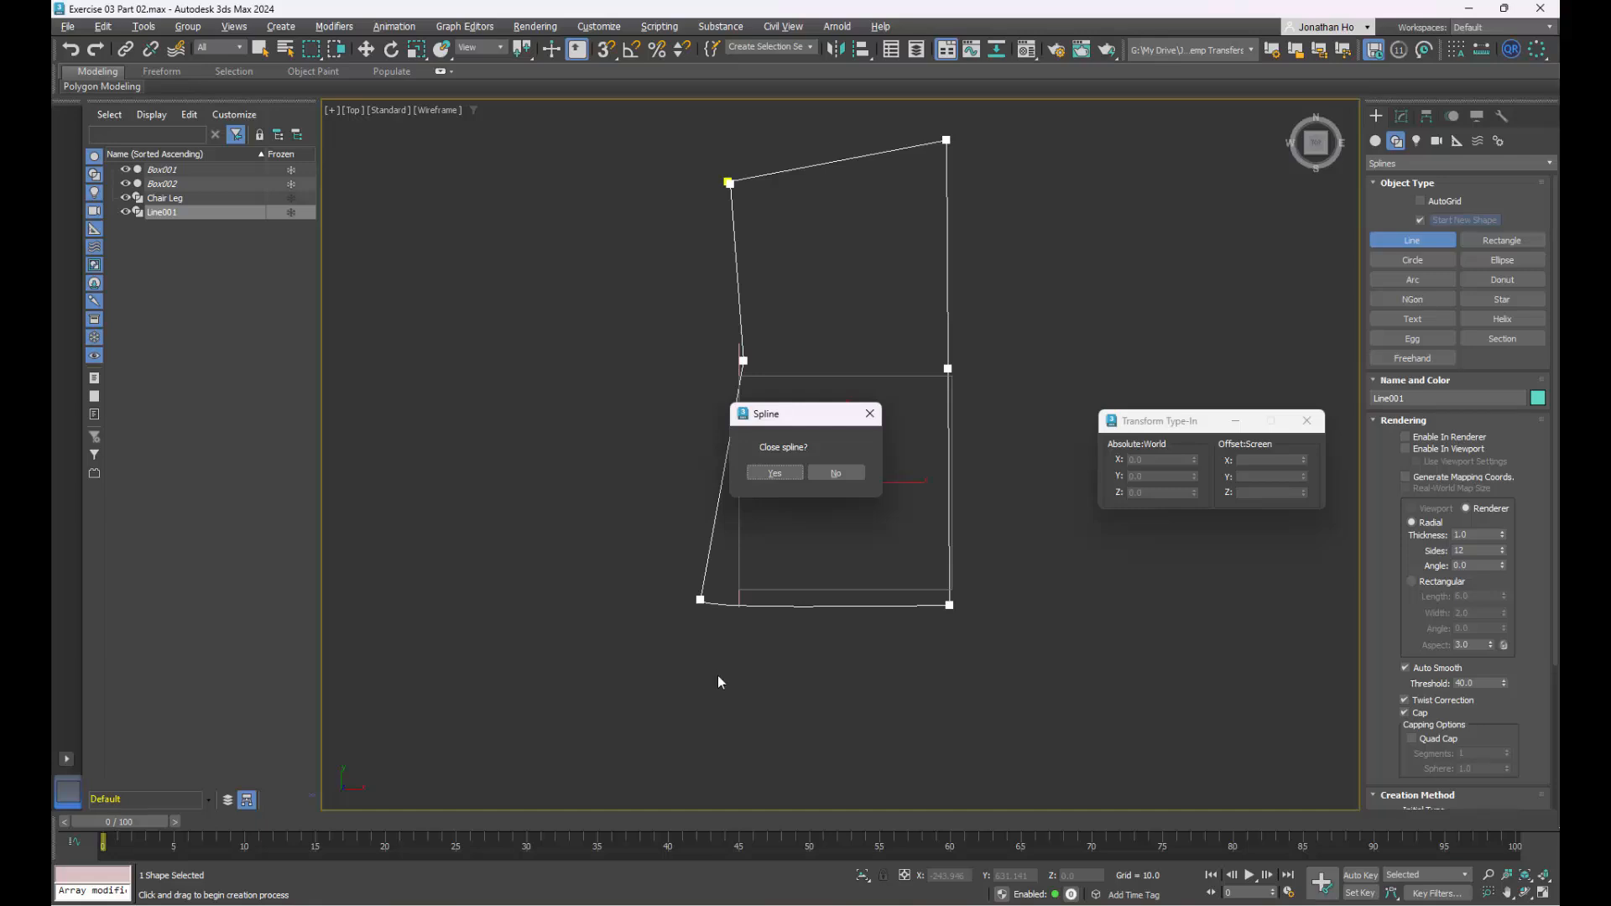
pyautogui.click(775, 473)
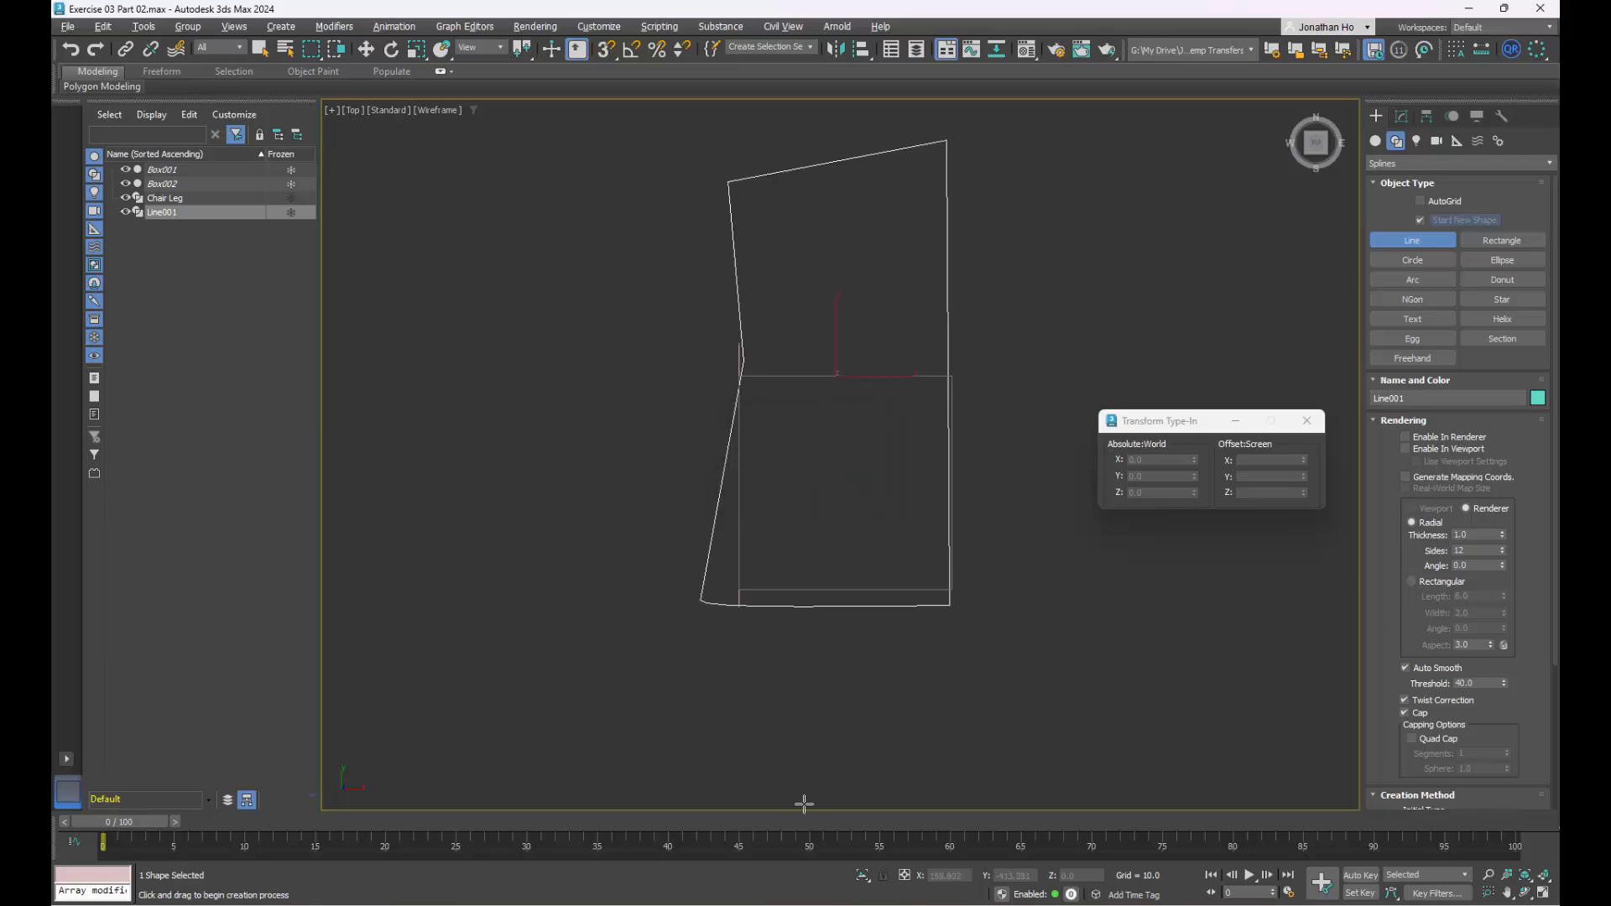
# - Inspect the new outline against the boxes in the maximized Orthographic view
pyautogui.click(664, 482)
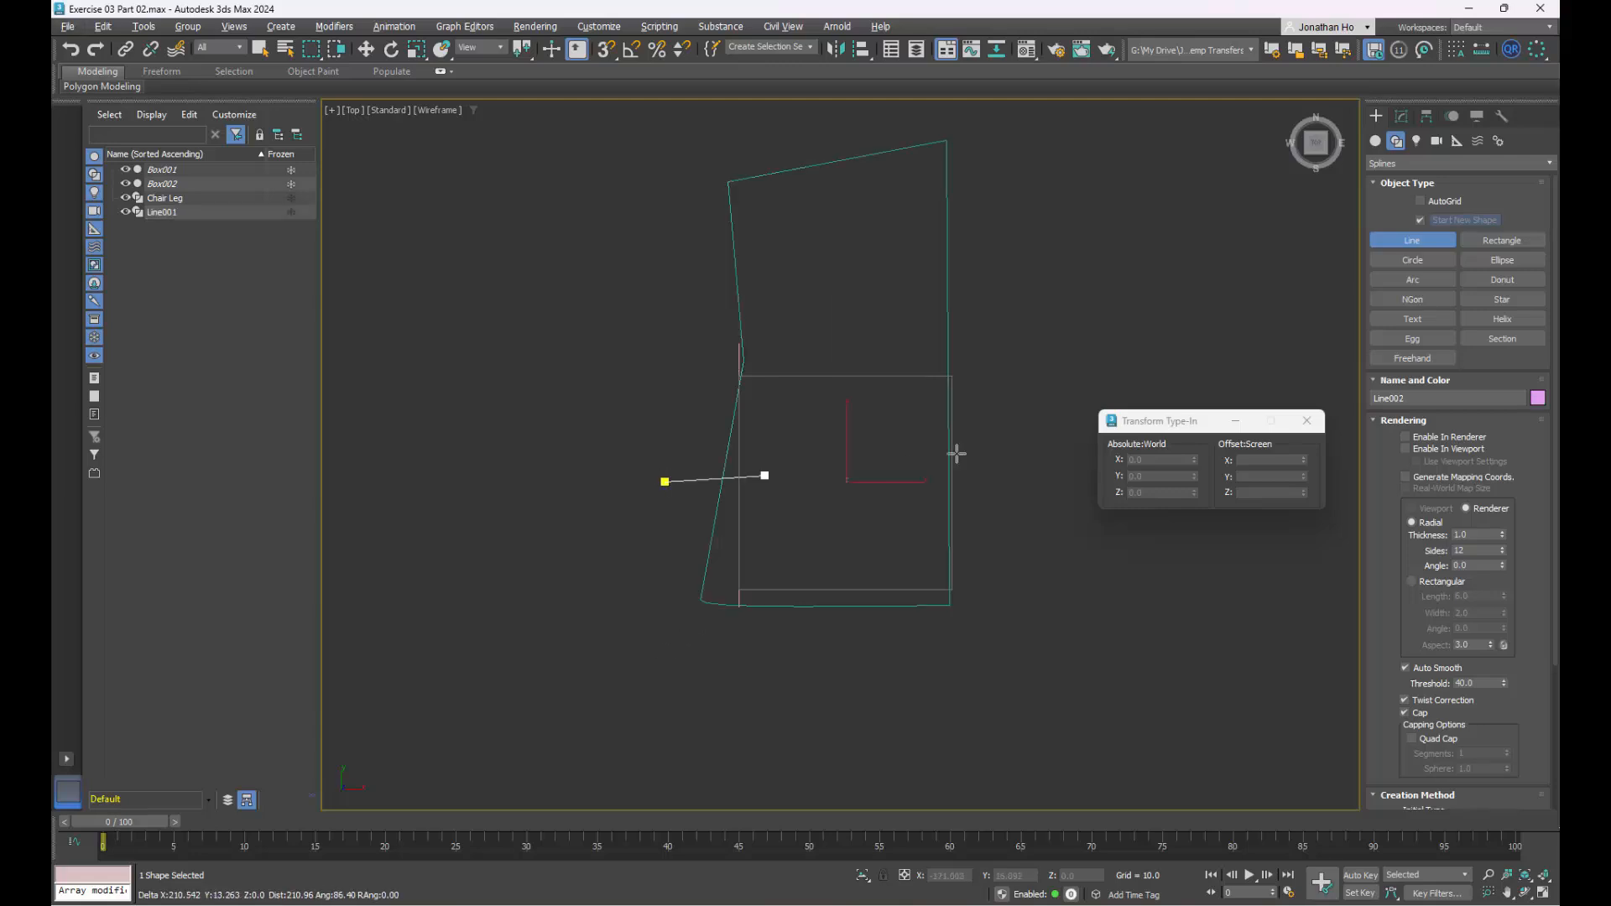
pyautogui.rightClick(666, 501)
pyautogui.hotkey('alt', 'w')
pyautogui.rightClick(934, 378)
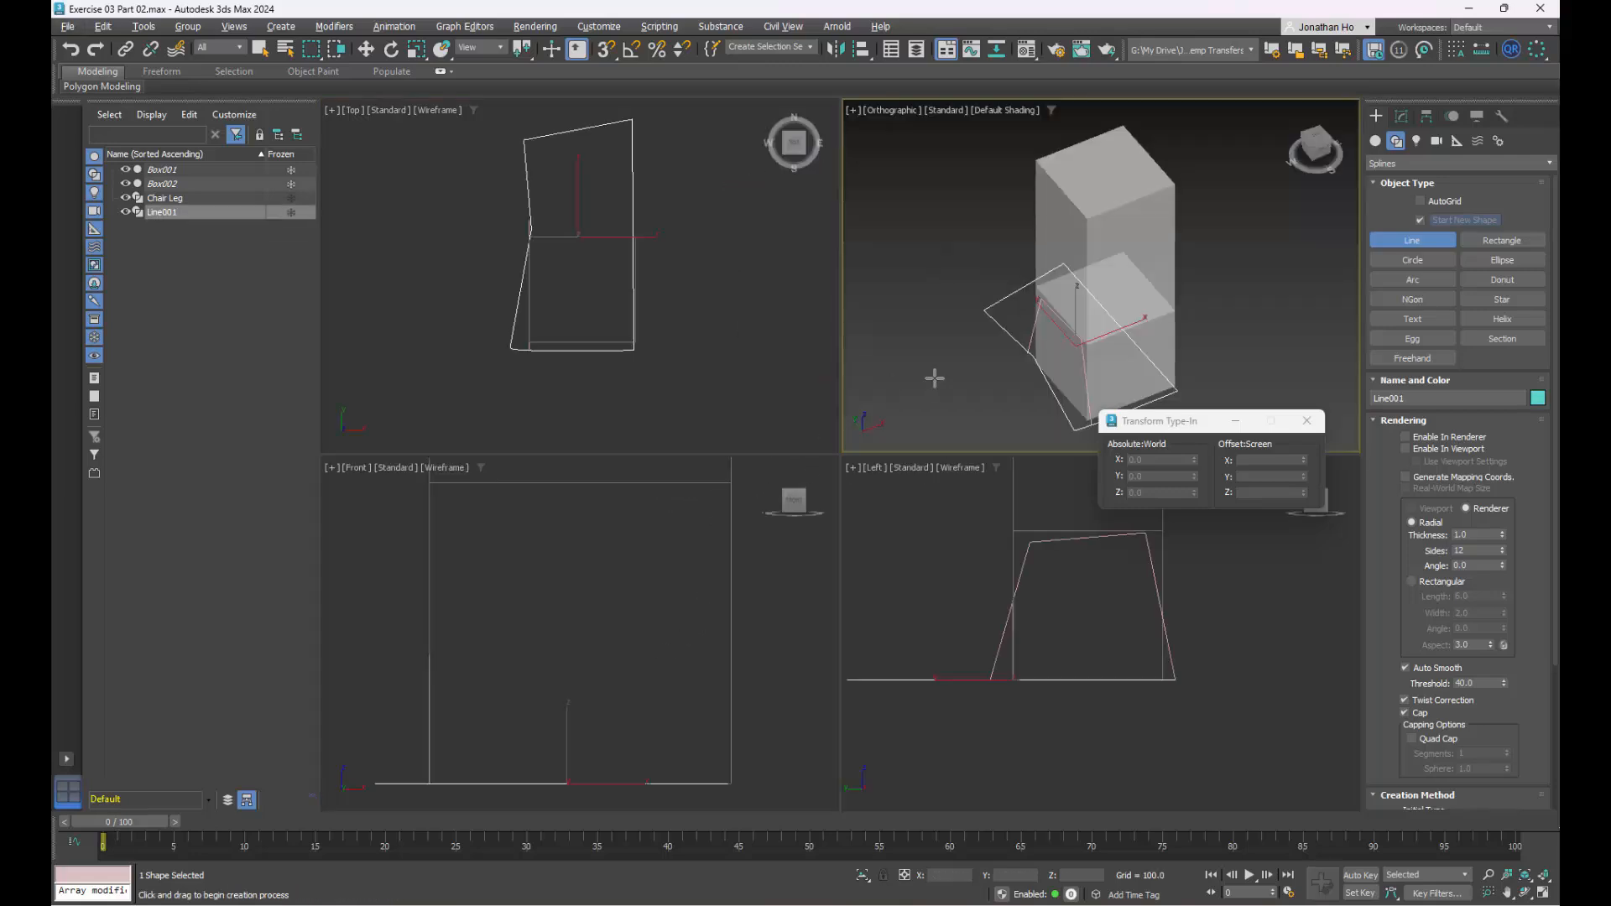
pyautogui.hotkey('alt', 'w')
pyautogui.moveTo(726, 708); pyautogui.dragTo(720, 651, button='middle')
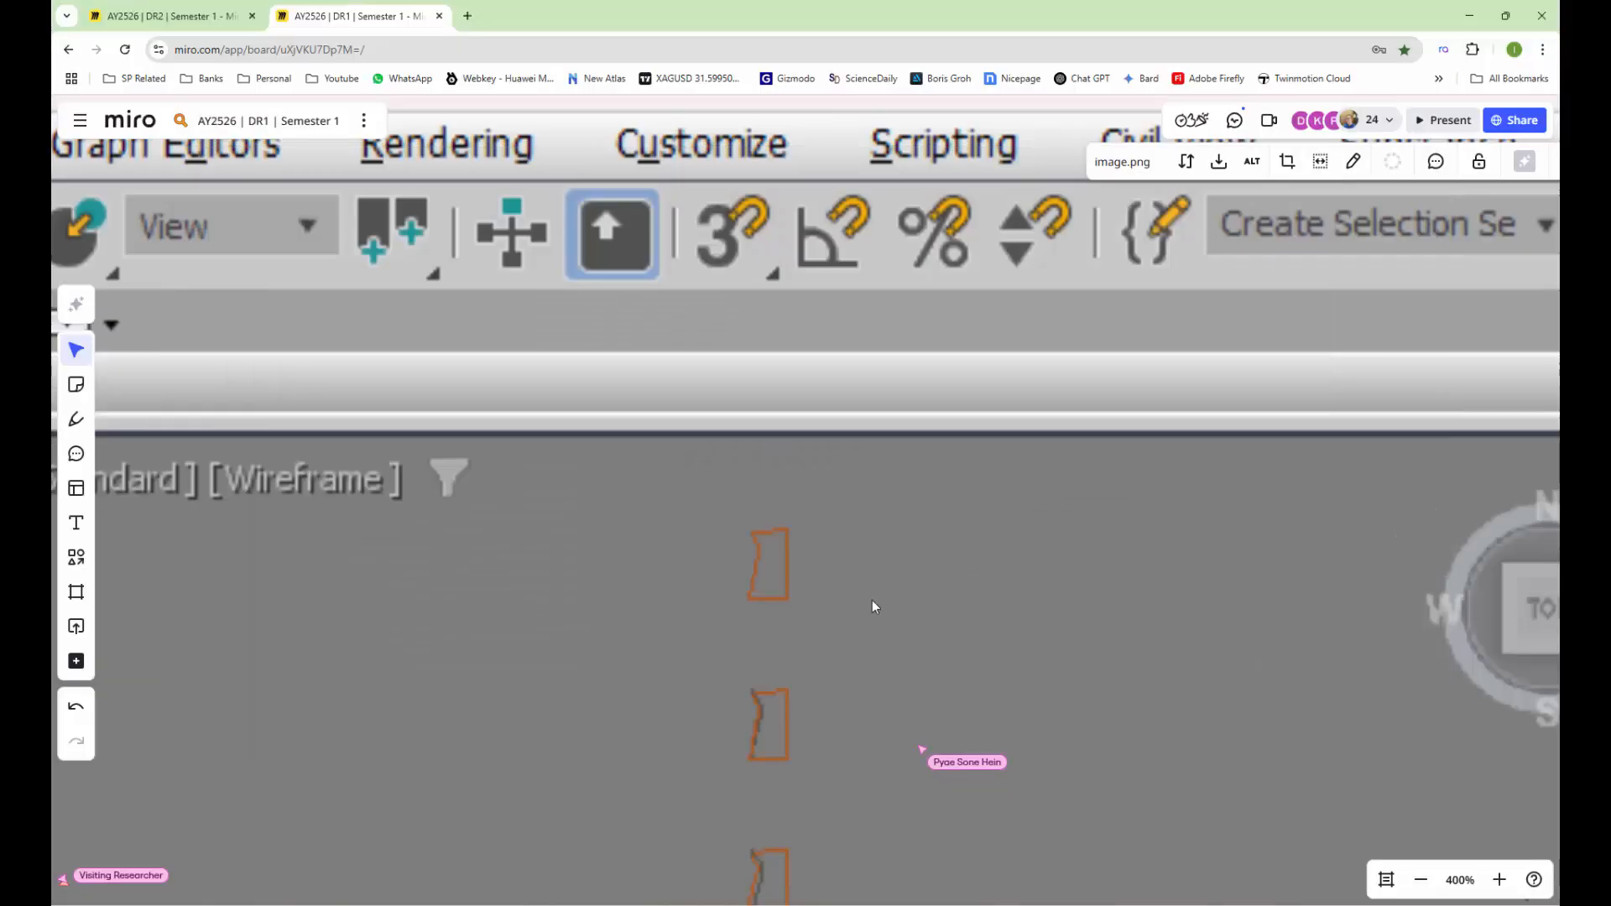
# - Examine the chair's construction stages in the Top, Left and Orthographic views of the Miro reference image
pyautogui.scroll(-3, 874, 616)
pyautogui.moveTo(805, 618); pyautogui.dragTo(757, 569, button='middle')
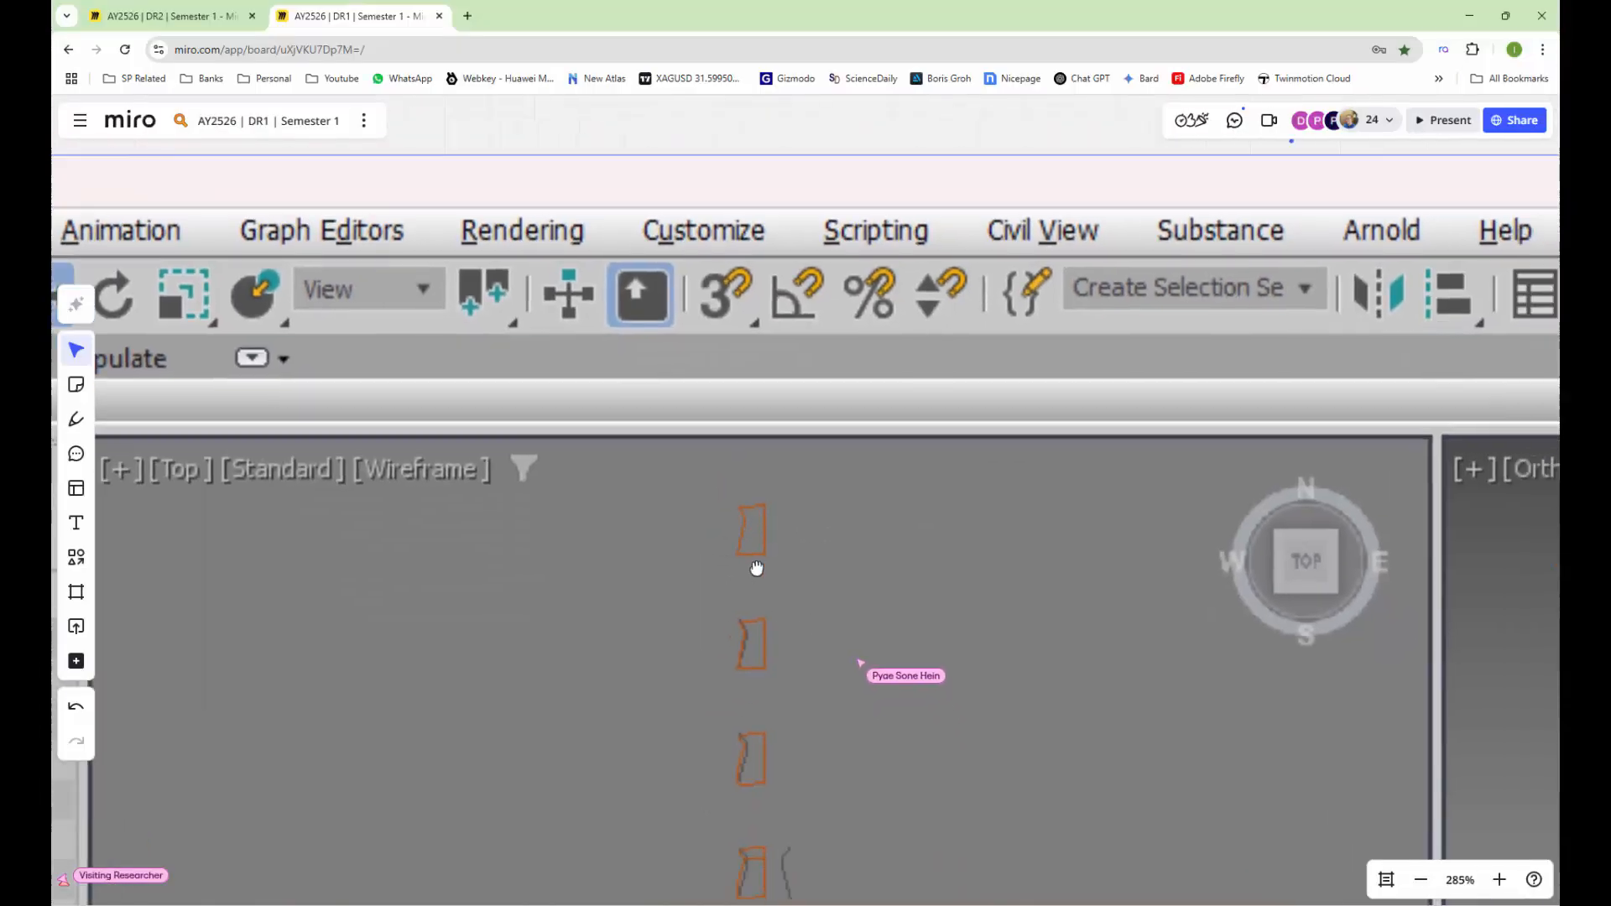
pyautogui.scroll(-5, 697, 424)
pyautogui.scroll(3, 812, 598)
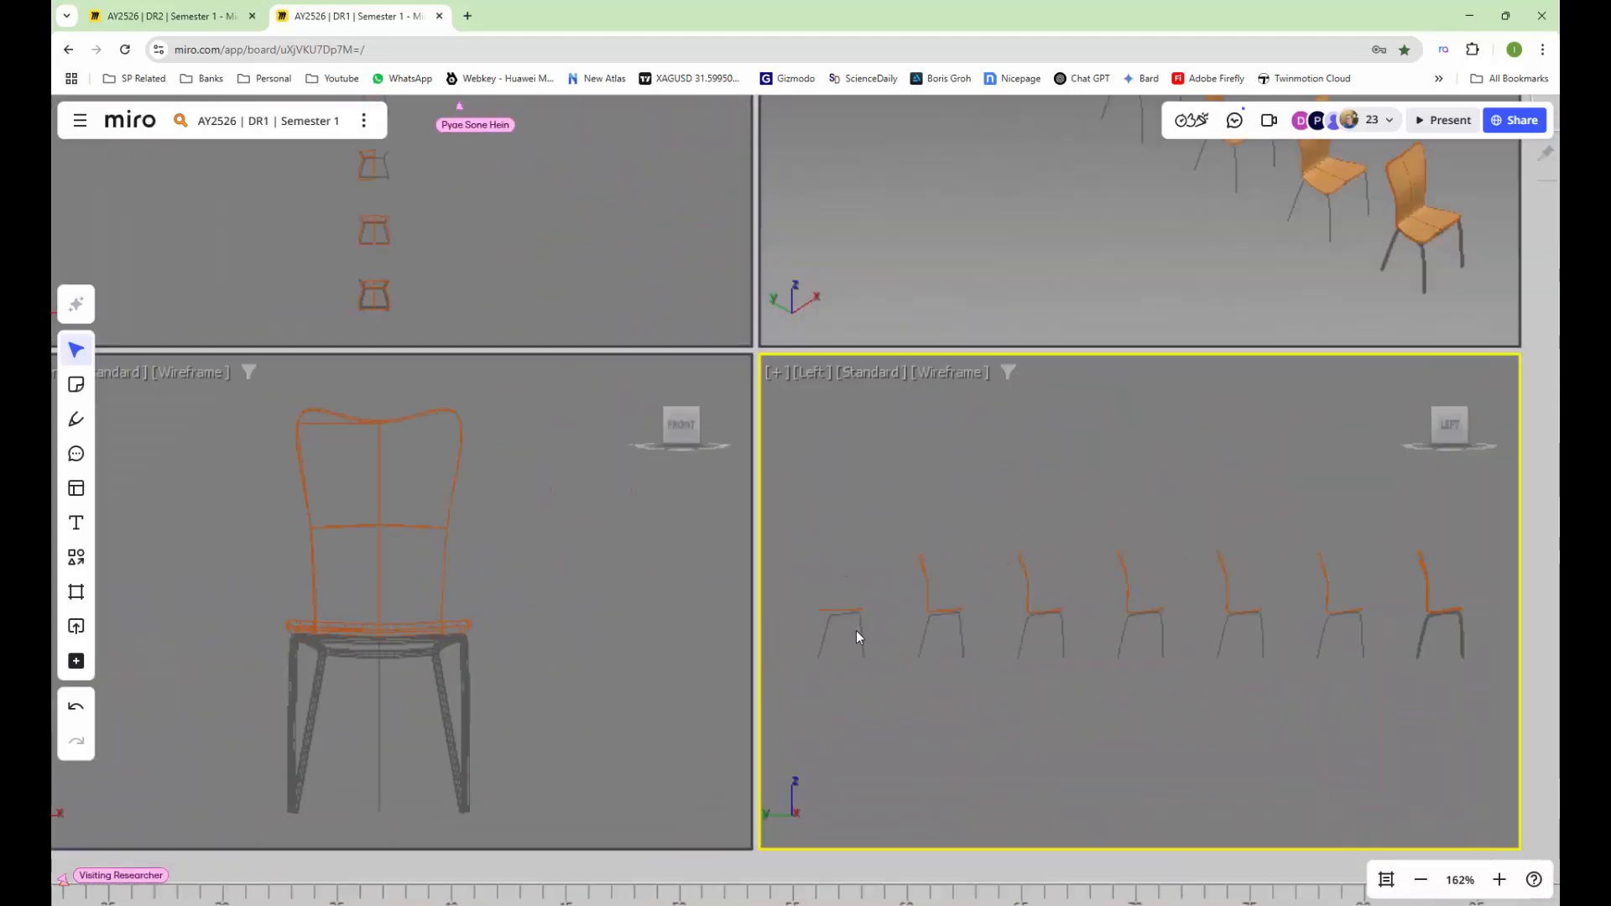
pyautogui.scroll(-1, 860, 638)
pyautogui.moveTo(869, 654); pyautogui.dragTo(848, 764, button='middle')
pyautogui.moveTo(980, 424); pyautogui.dragTo(1011, 669, button='middle')
pyautogui.scroll(8, 839, 361)
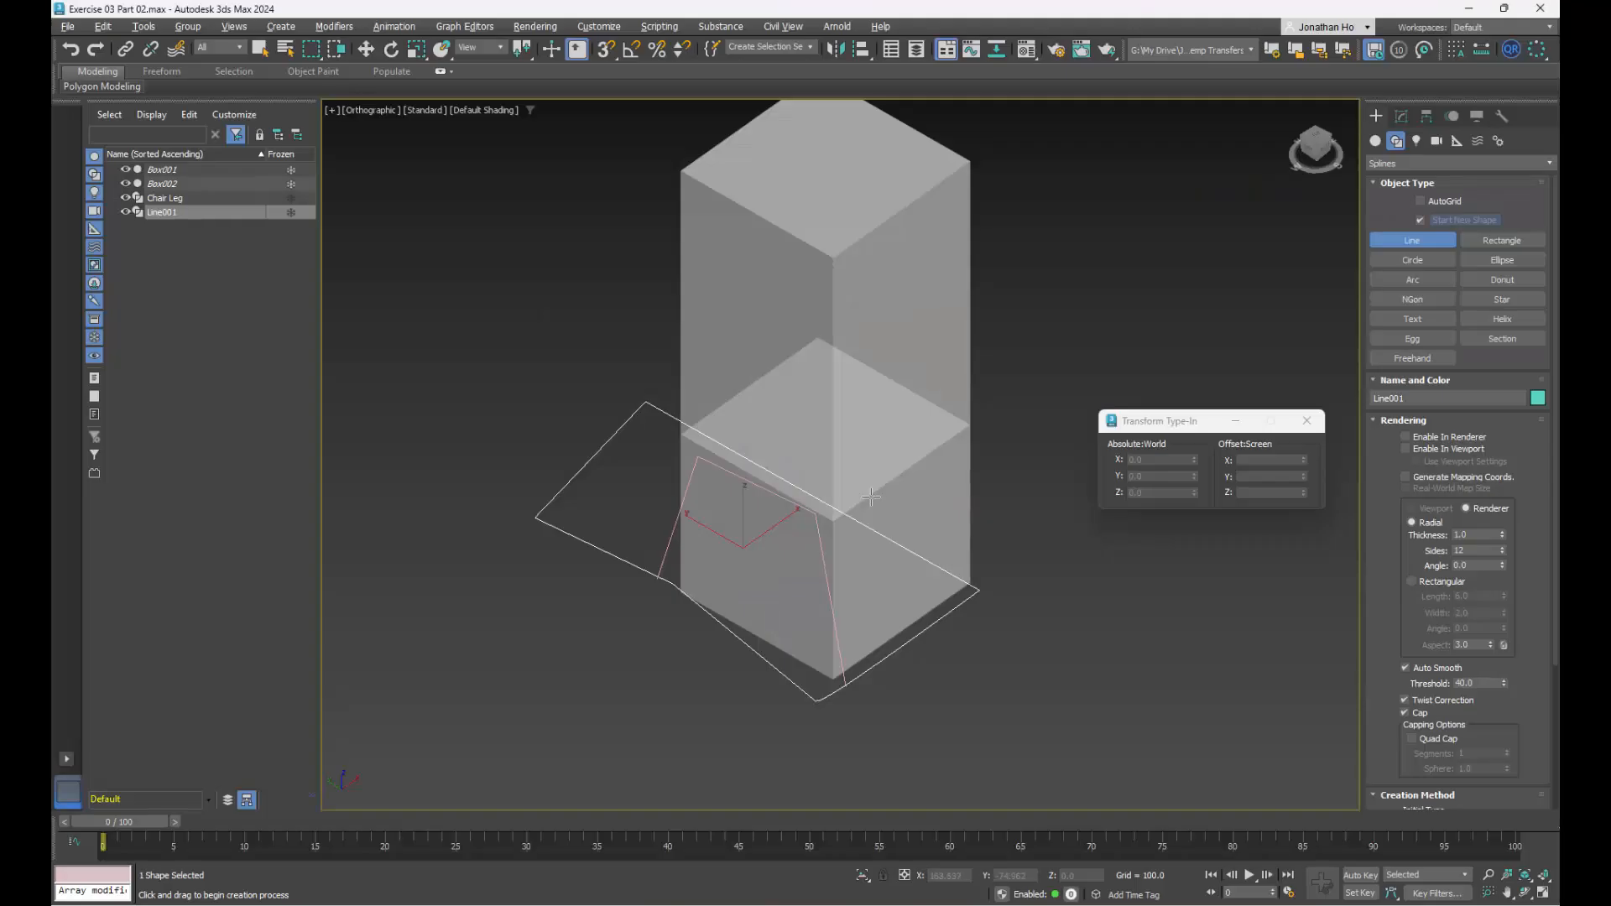
# - Return to the maximized Top viewport and enter vertex editing on the new outline
pyautogui.click(567, 629)
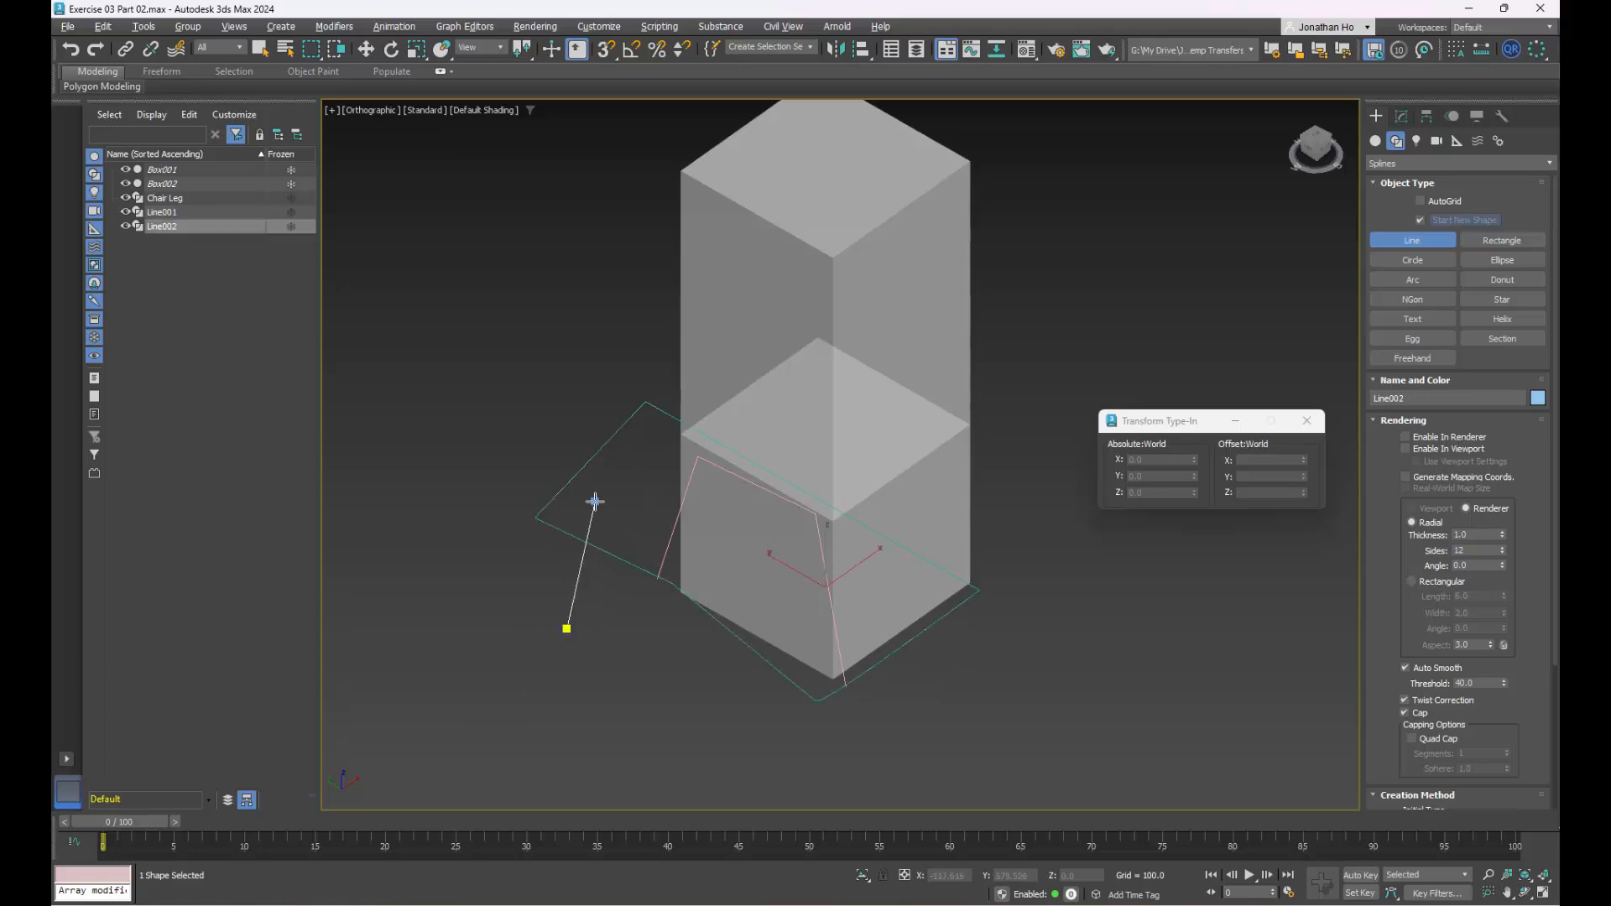
pyautogui.rightClick(575, 450)
pyautogui.hotkey('alt', 'w')
pyautogui.rightClick(717, 306)
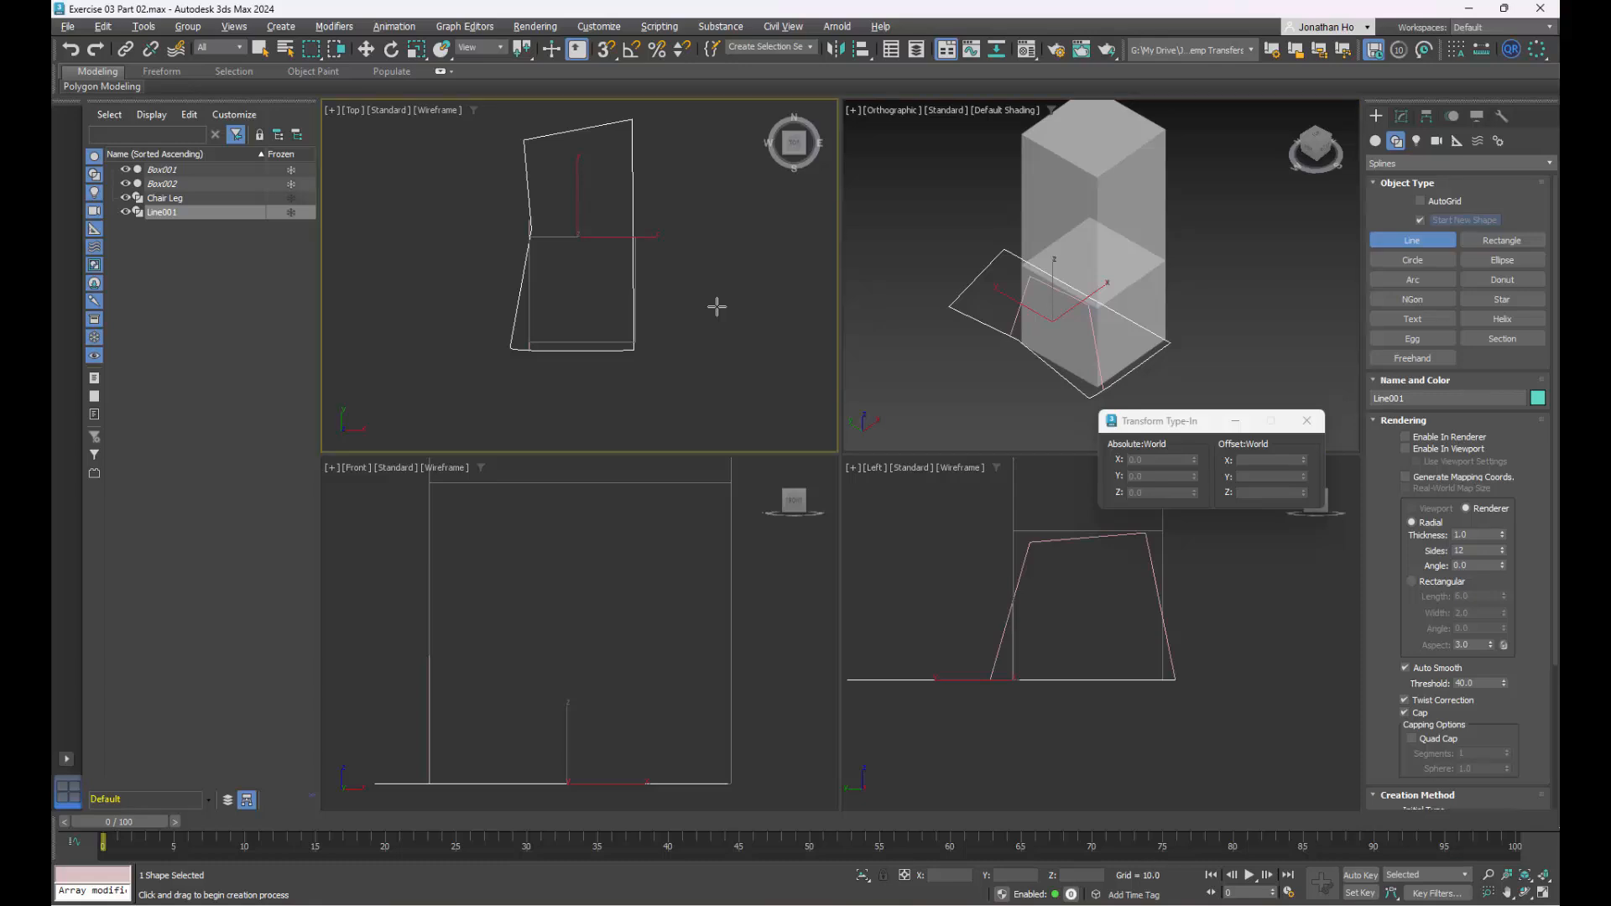
pyautogui.hotkey('alt', 'w')
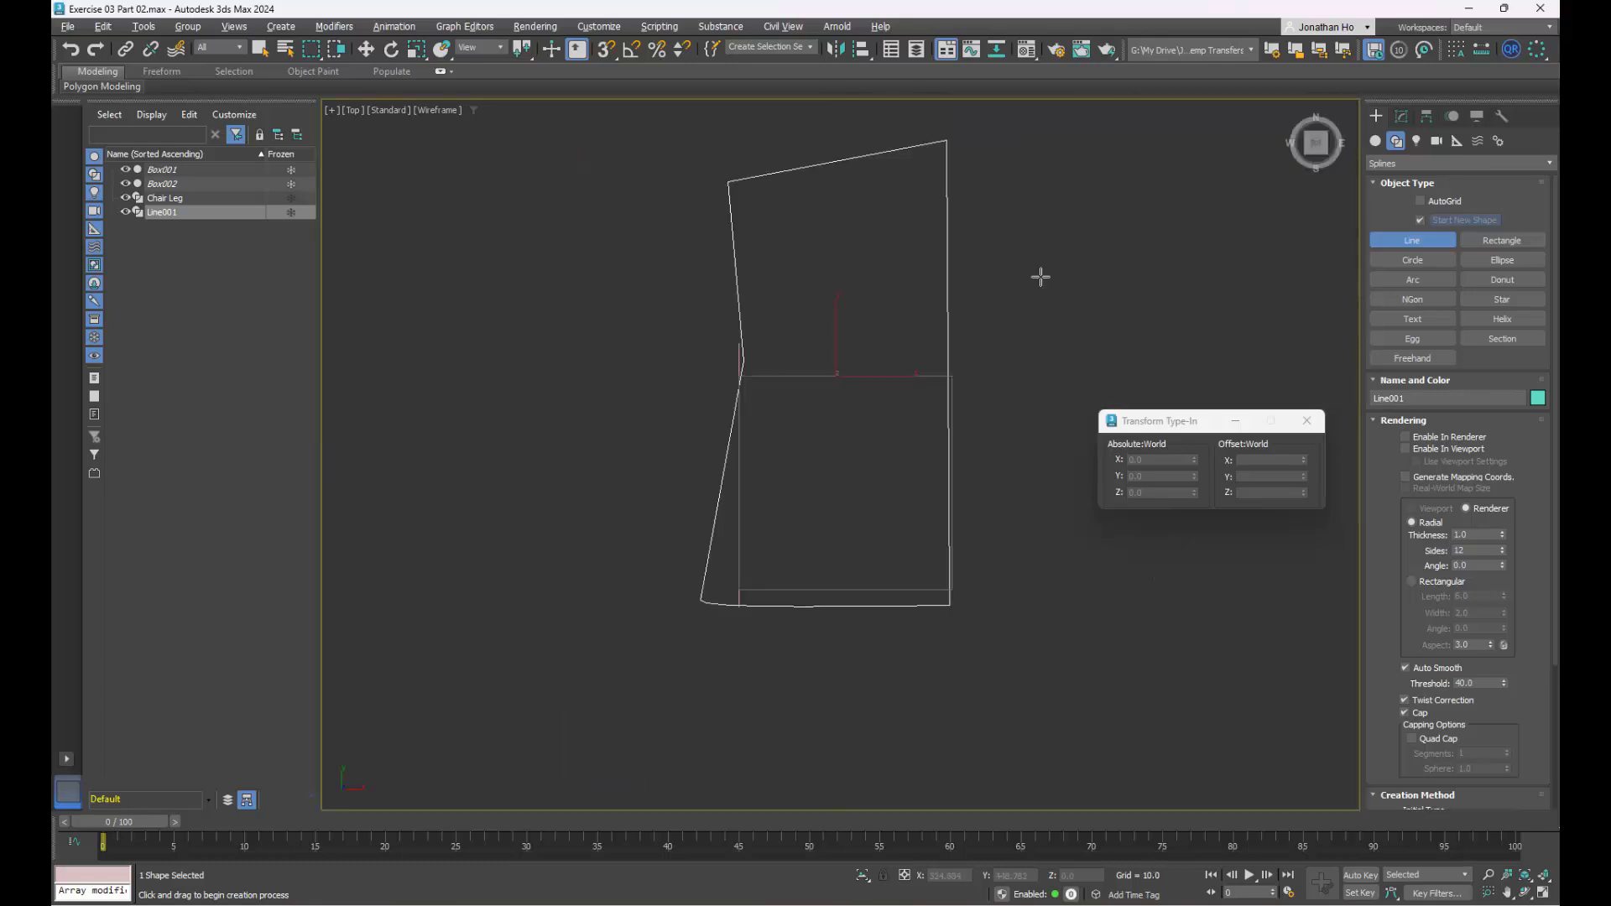
pyautogui.click(1401, 117)
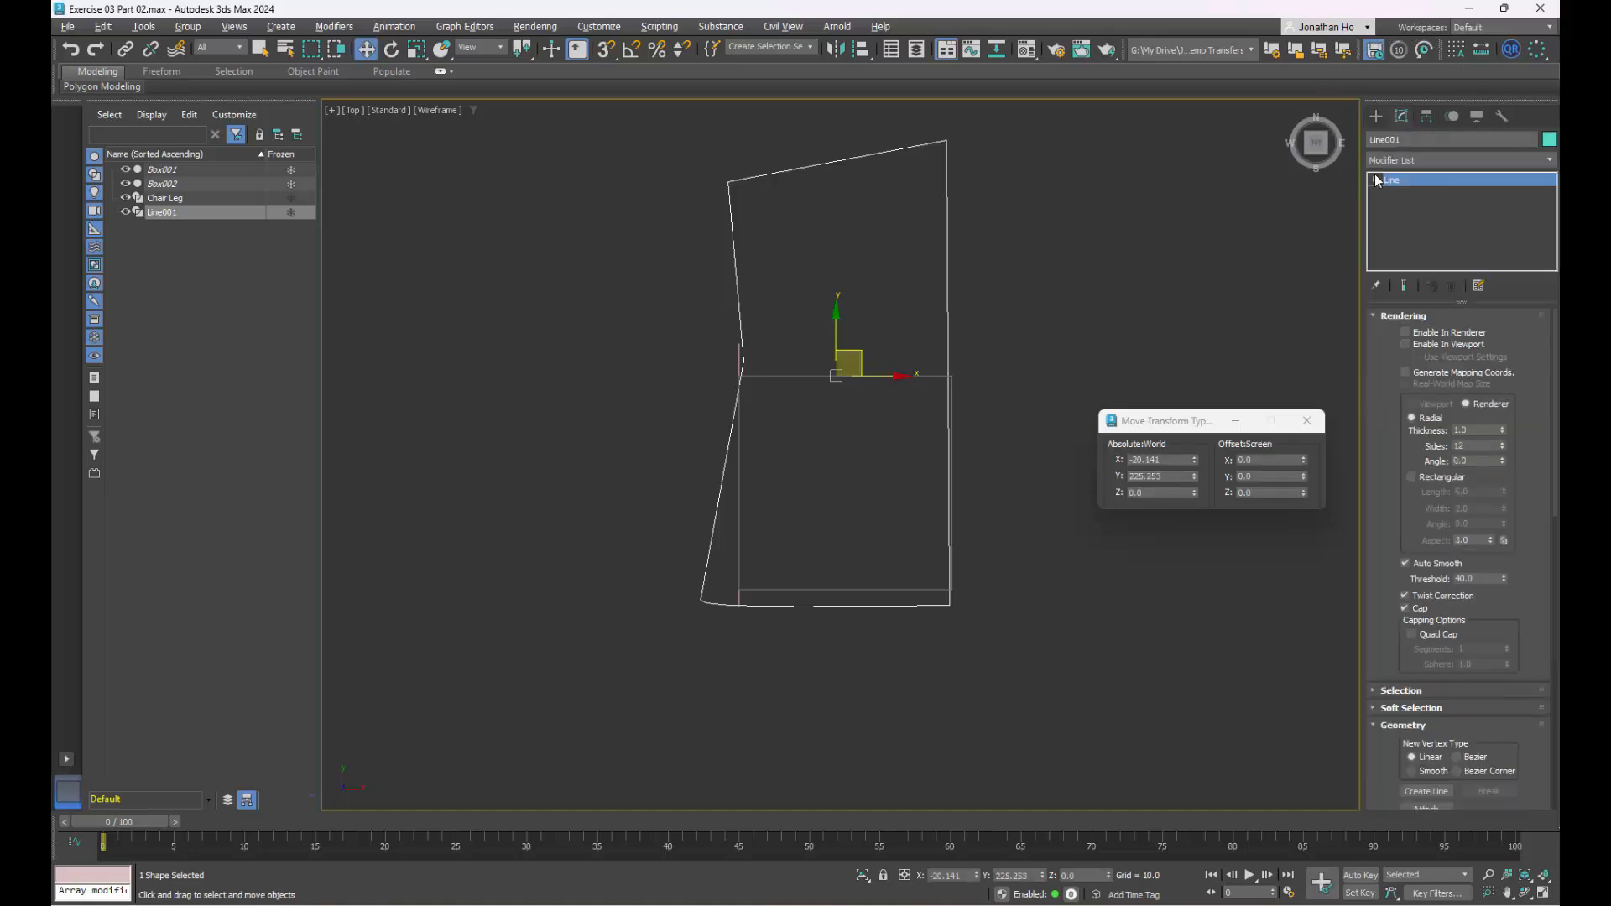
pyautogui.click(1375, 181)
pyautogui.click(1414, 195)
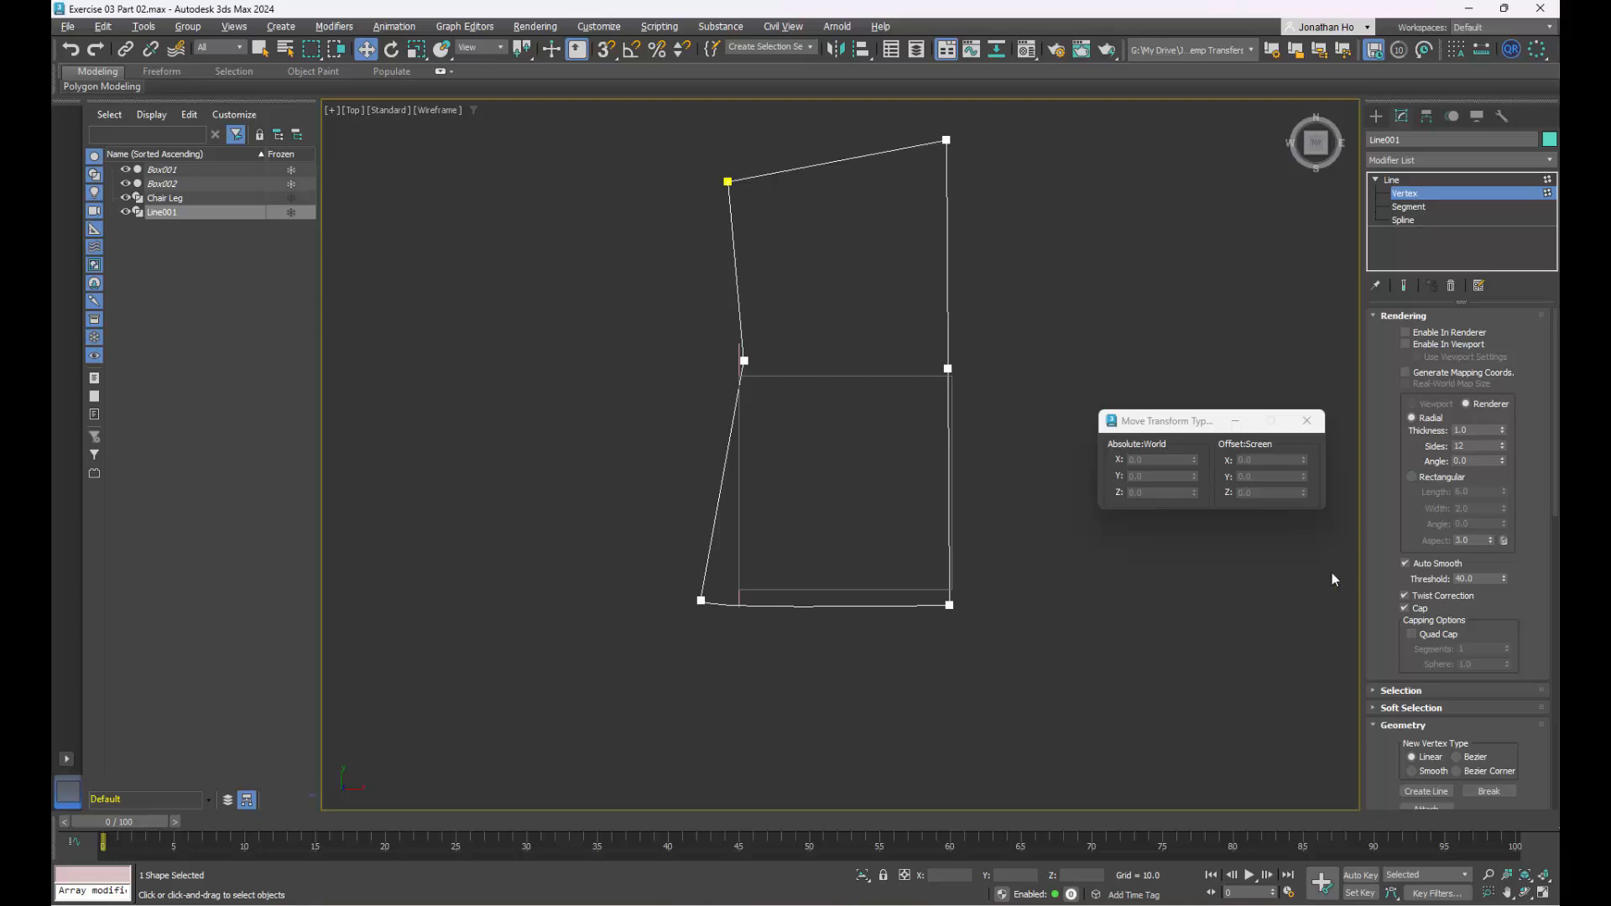
# - Collapse the Rendering and Interpolation rollouts of the line, leaving the Geometry rollout expanded
pyautogui.click(1372, 316)
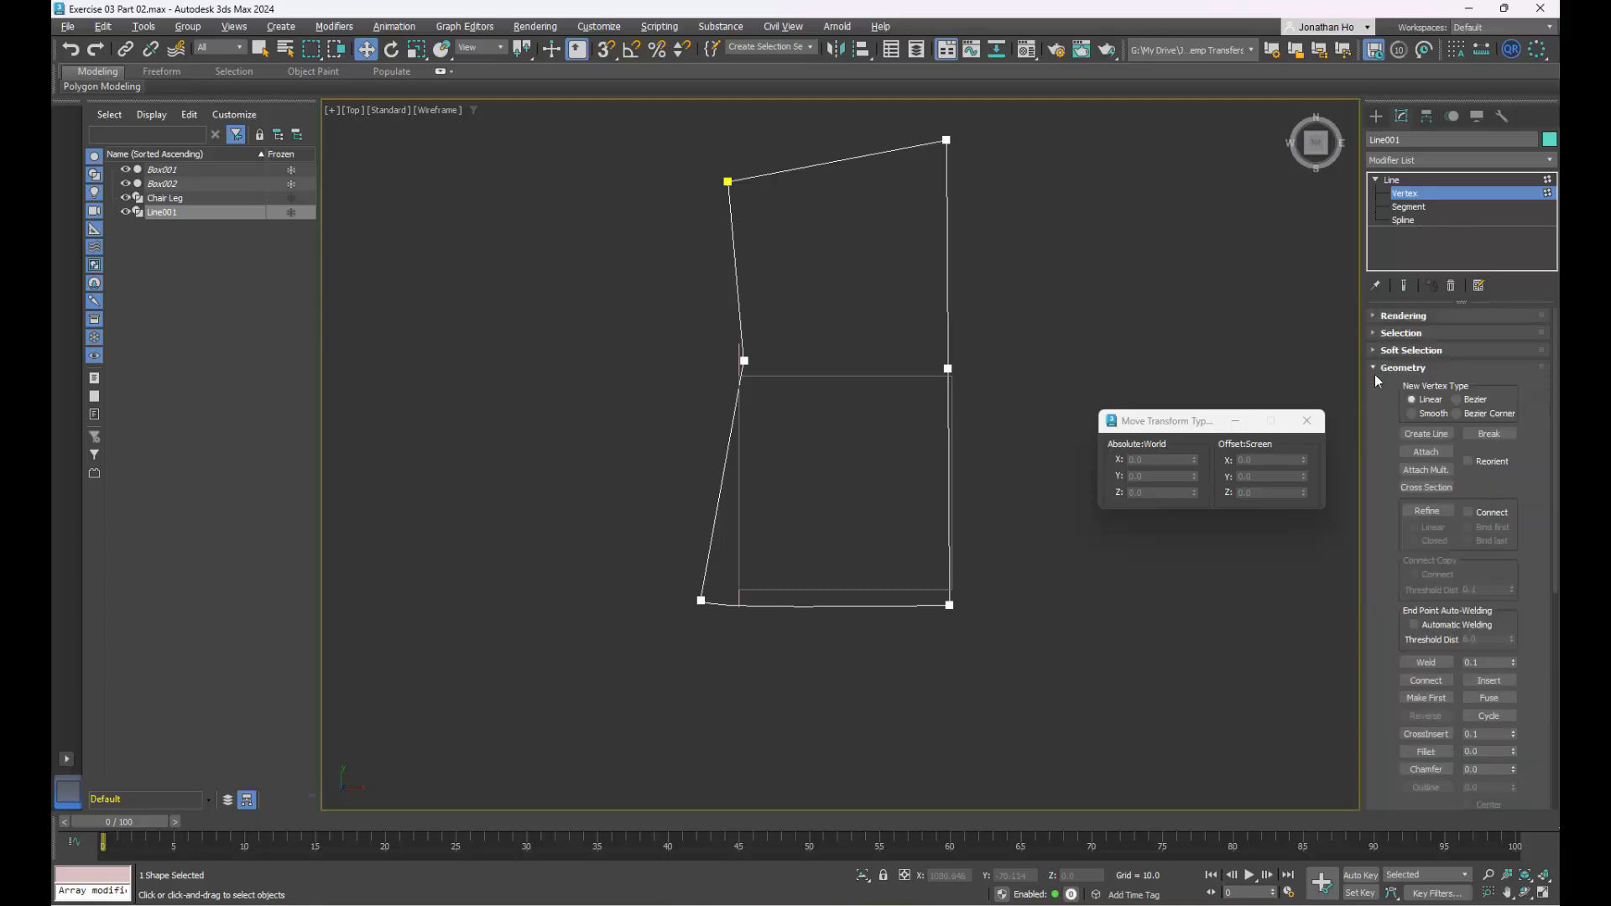
pyautogui.click(1373, 367)
pyautogui.click(1375, 386)
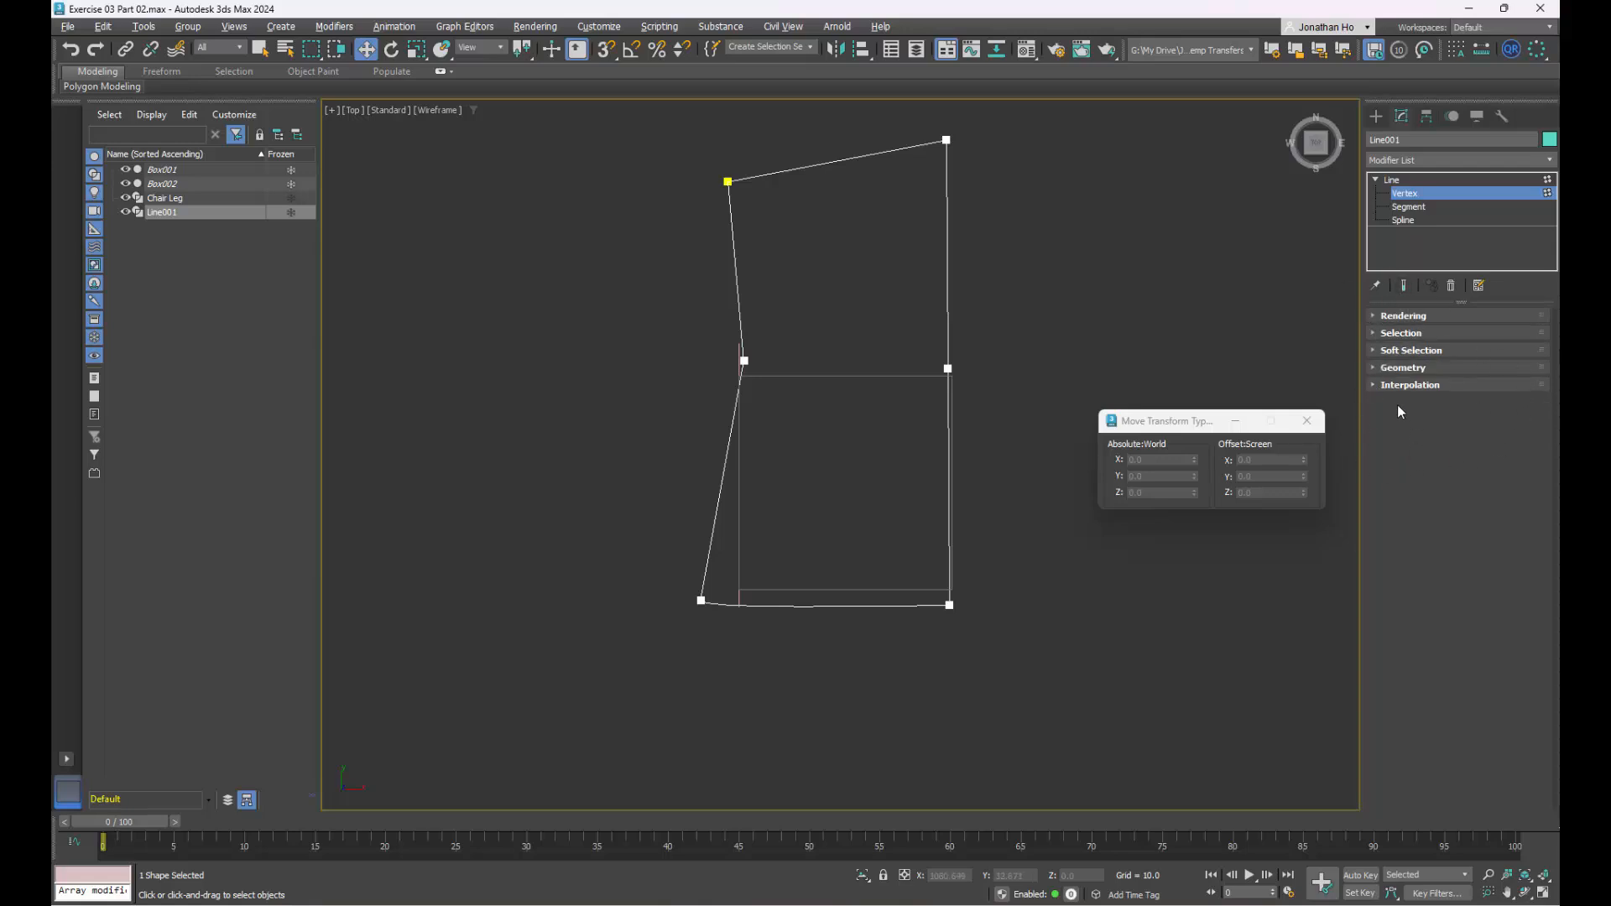
pyautogui.click(1372, 368)
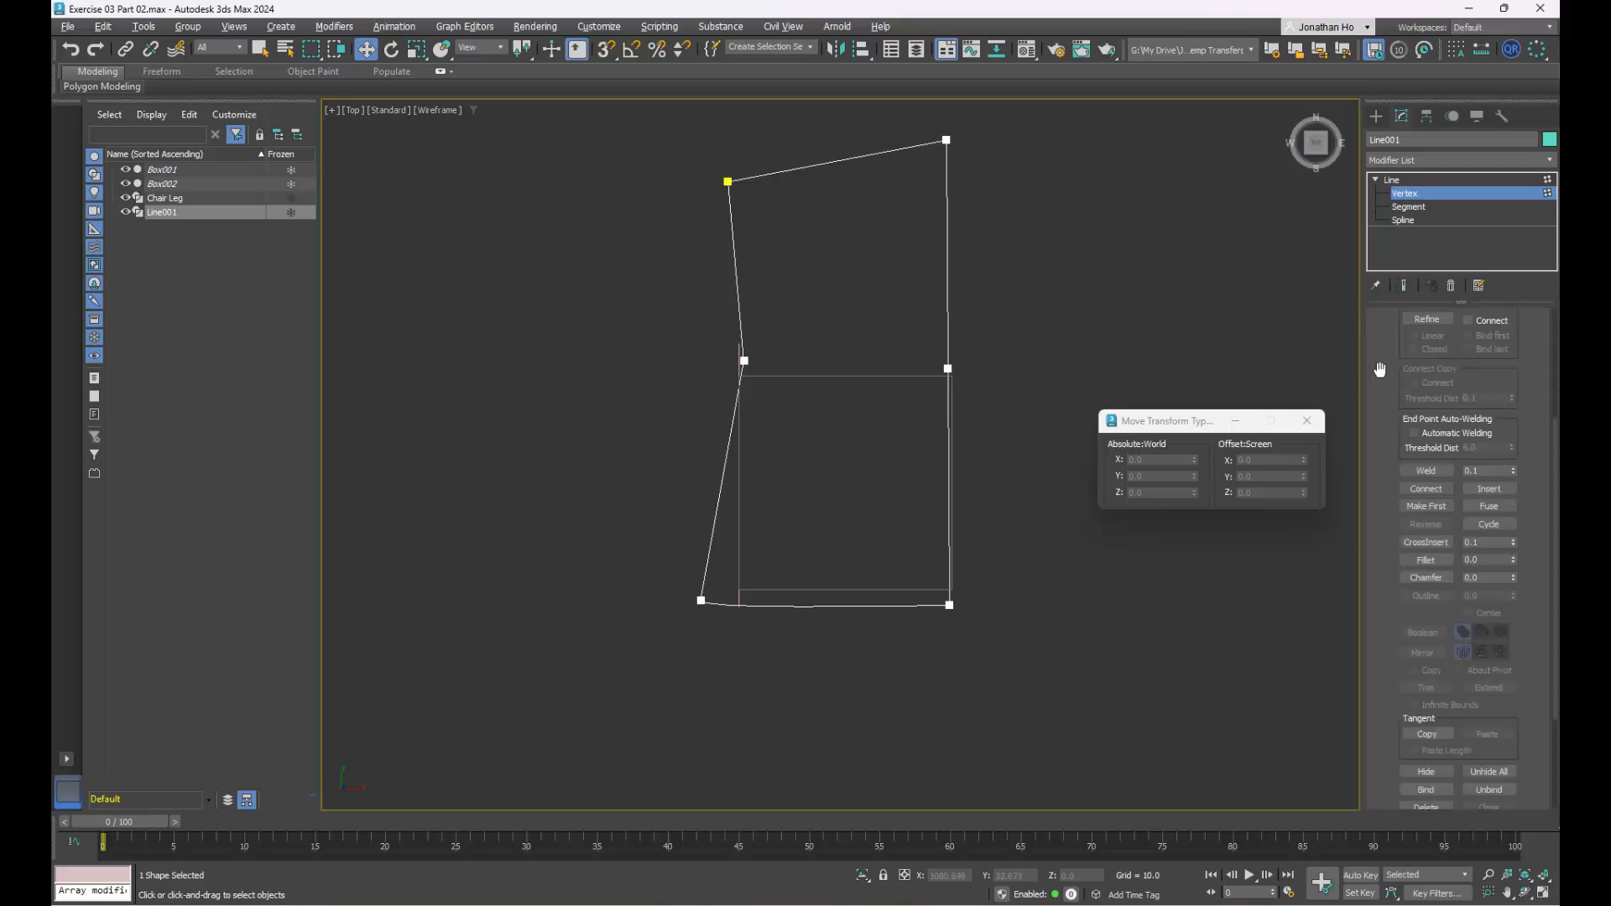
pyautogui.scroll(-1, 1386, 376)
pyautogui.scroll(1, 1386, 377)
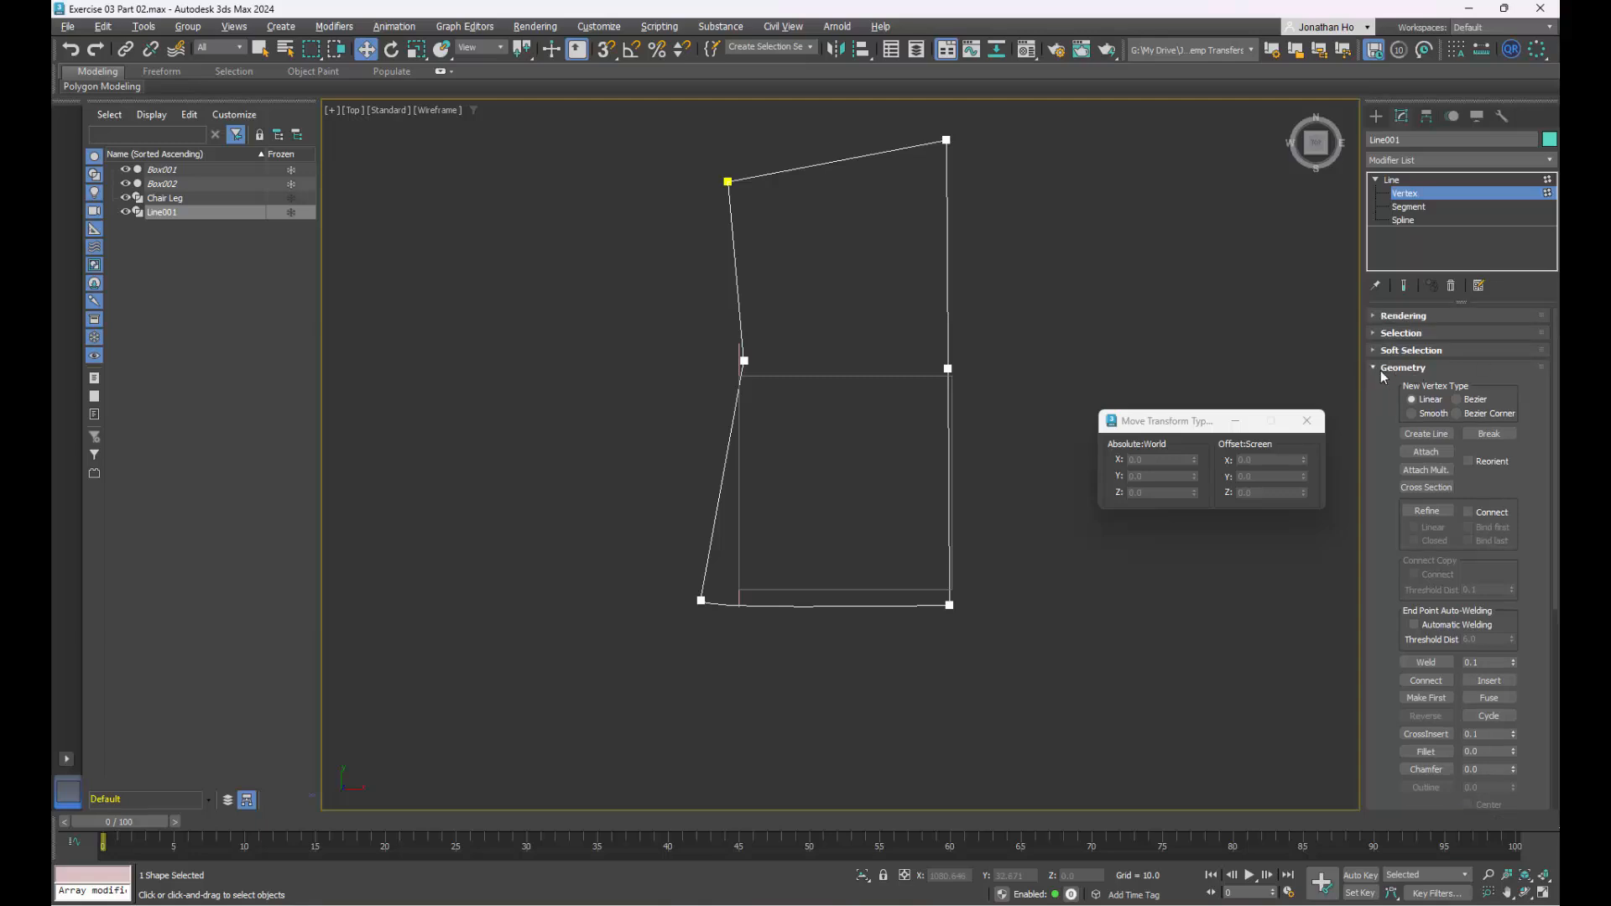
pyautogui.scroll(-2, 1377, 470)
pyautogui.scroll(2, 1383, 471)
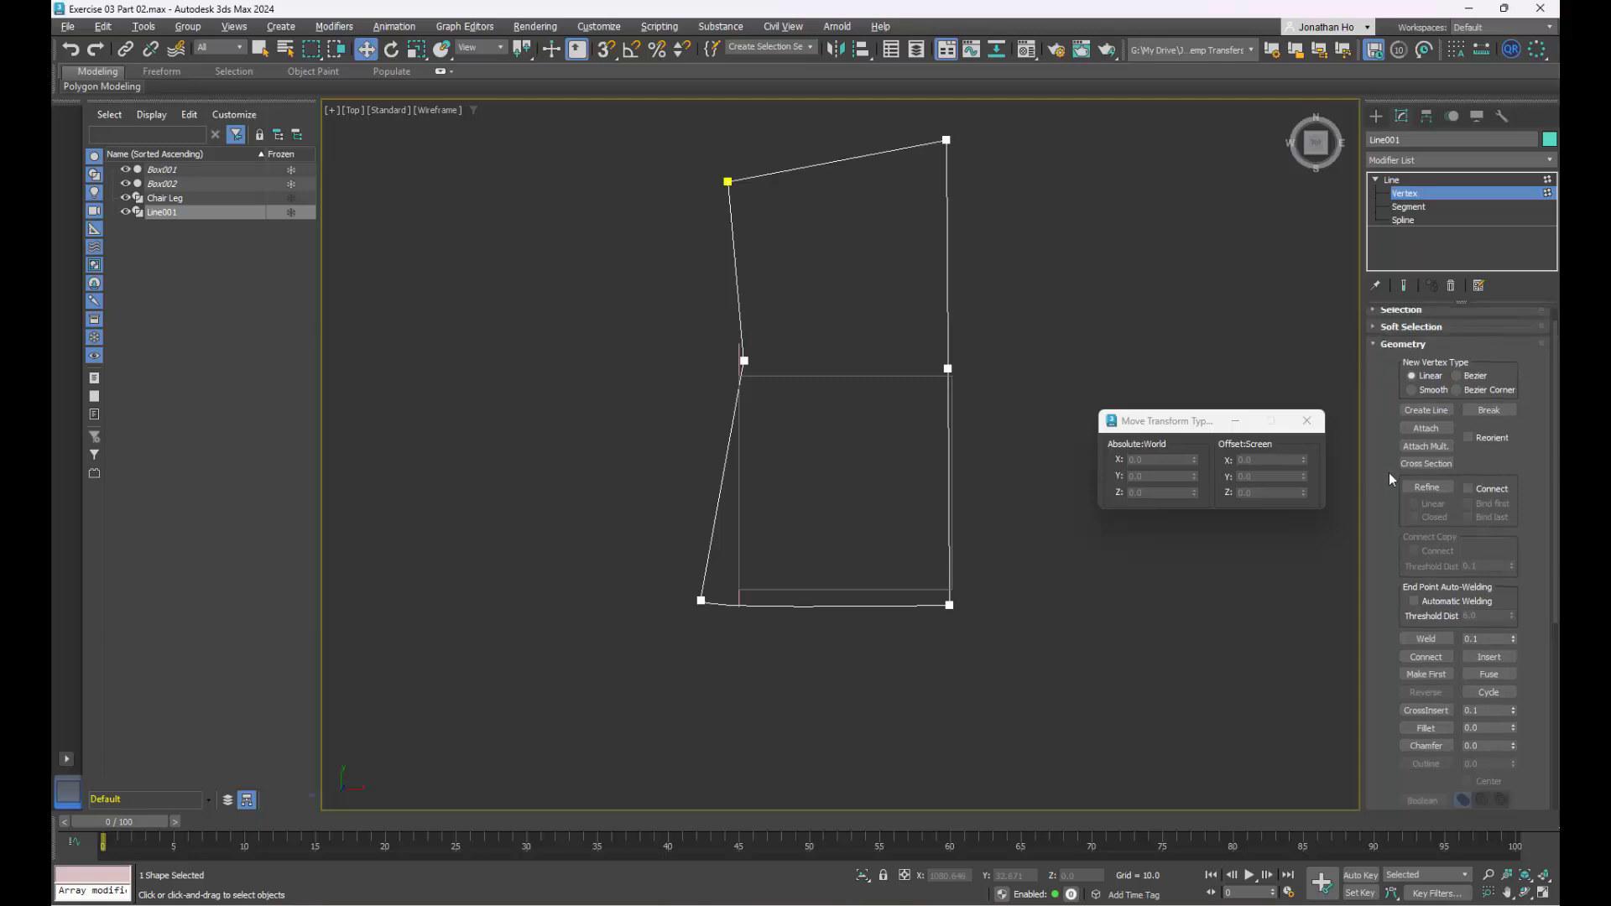
# - Refine the outline with one new vertex on each long side, level with each other near the middle of the box
pyautogui.scroll(-1, 1379, 497)
pyautogui.click(1429, 488)
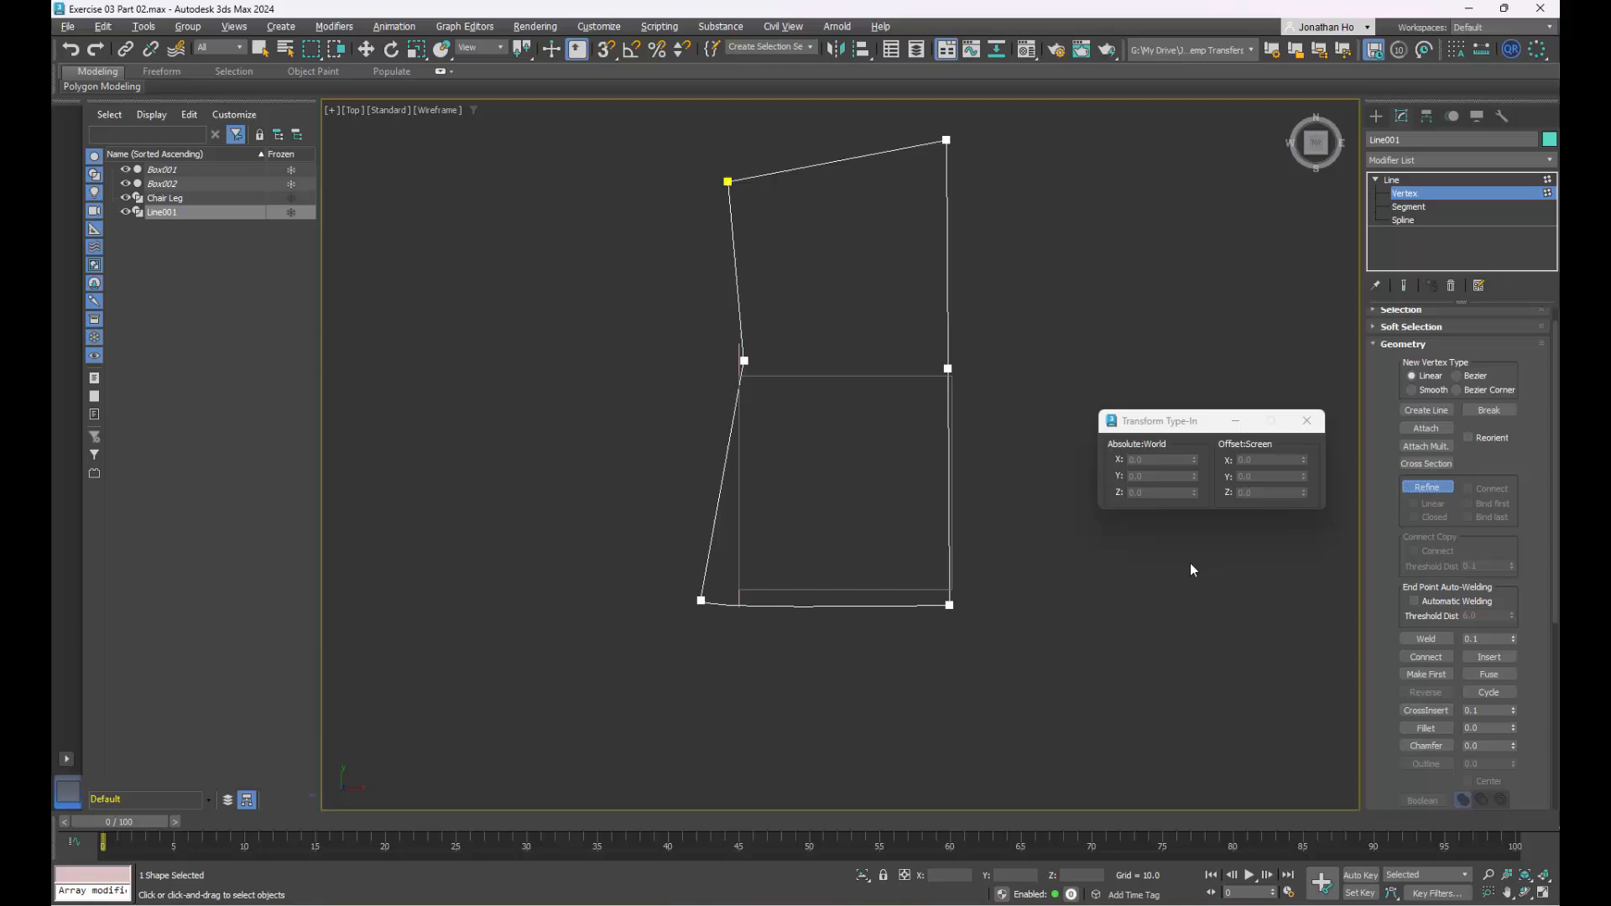
pyautogui.click(721, 470)
pyautogui.click(948, 471)
# - Move the two opposite vertices near the box's back edge farther up the outline, about midway to its upper end
pyautogui.press('w')
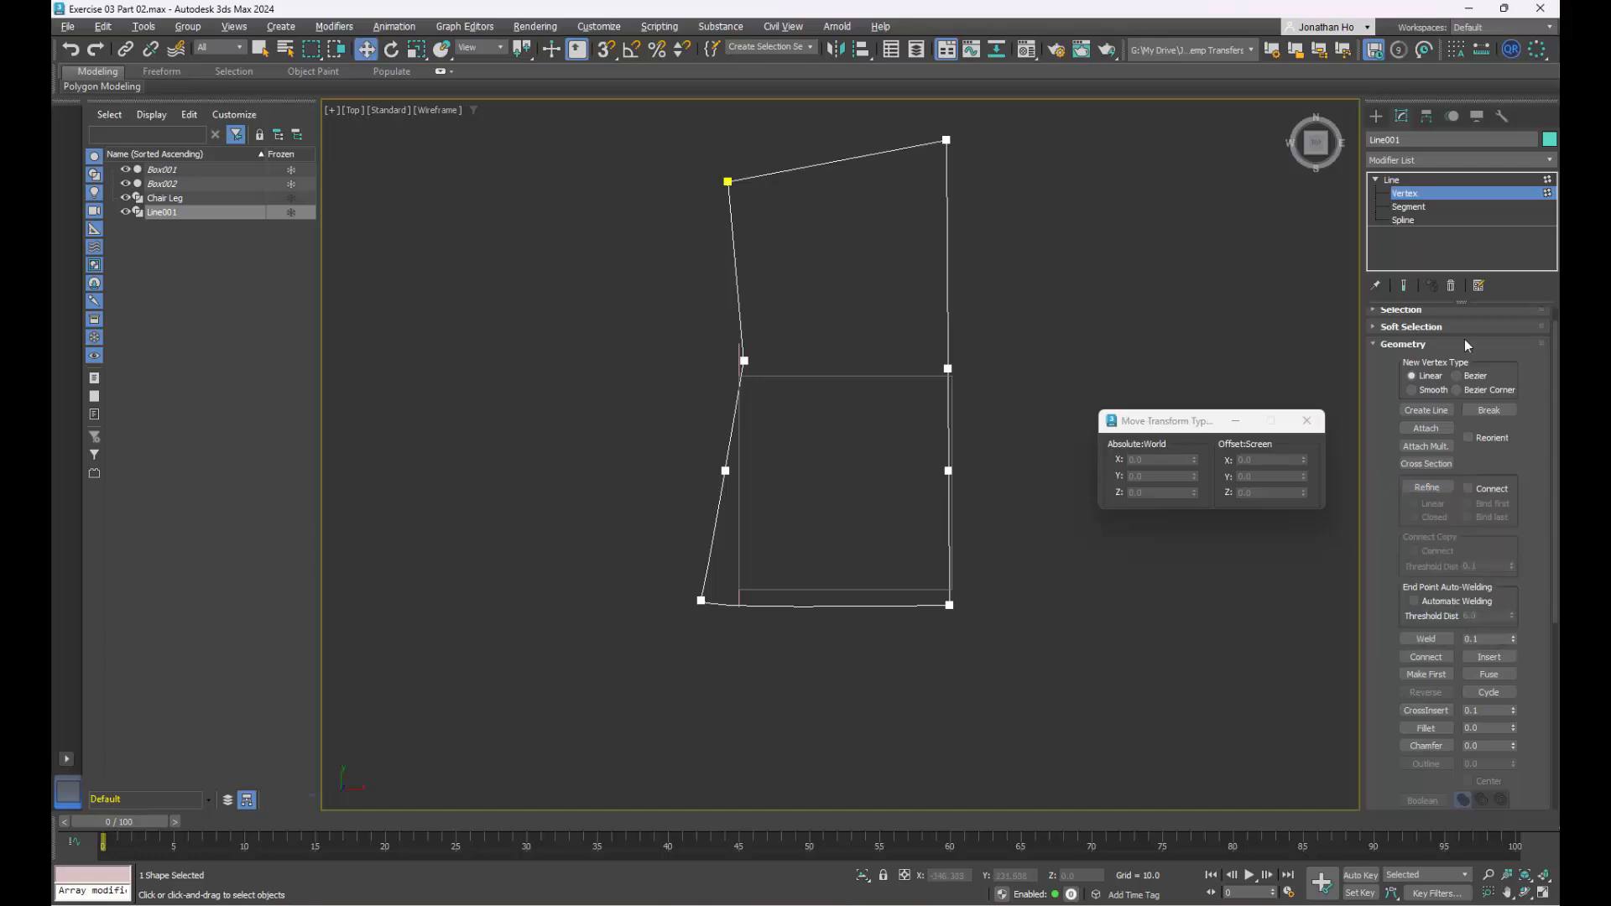
pyautogui.moveTo(629, 324); pyautogui.dragTo(973, 411)
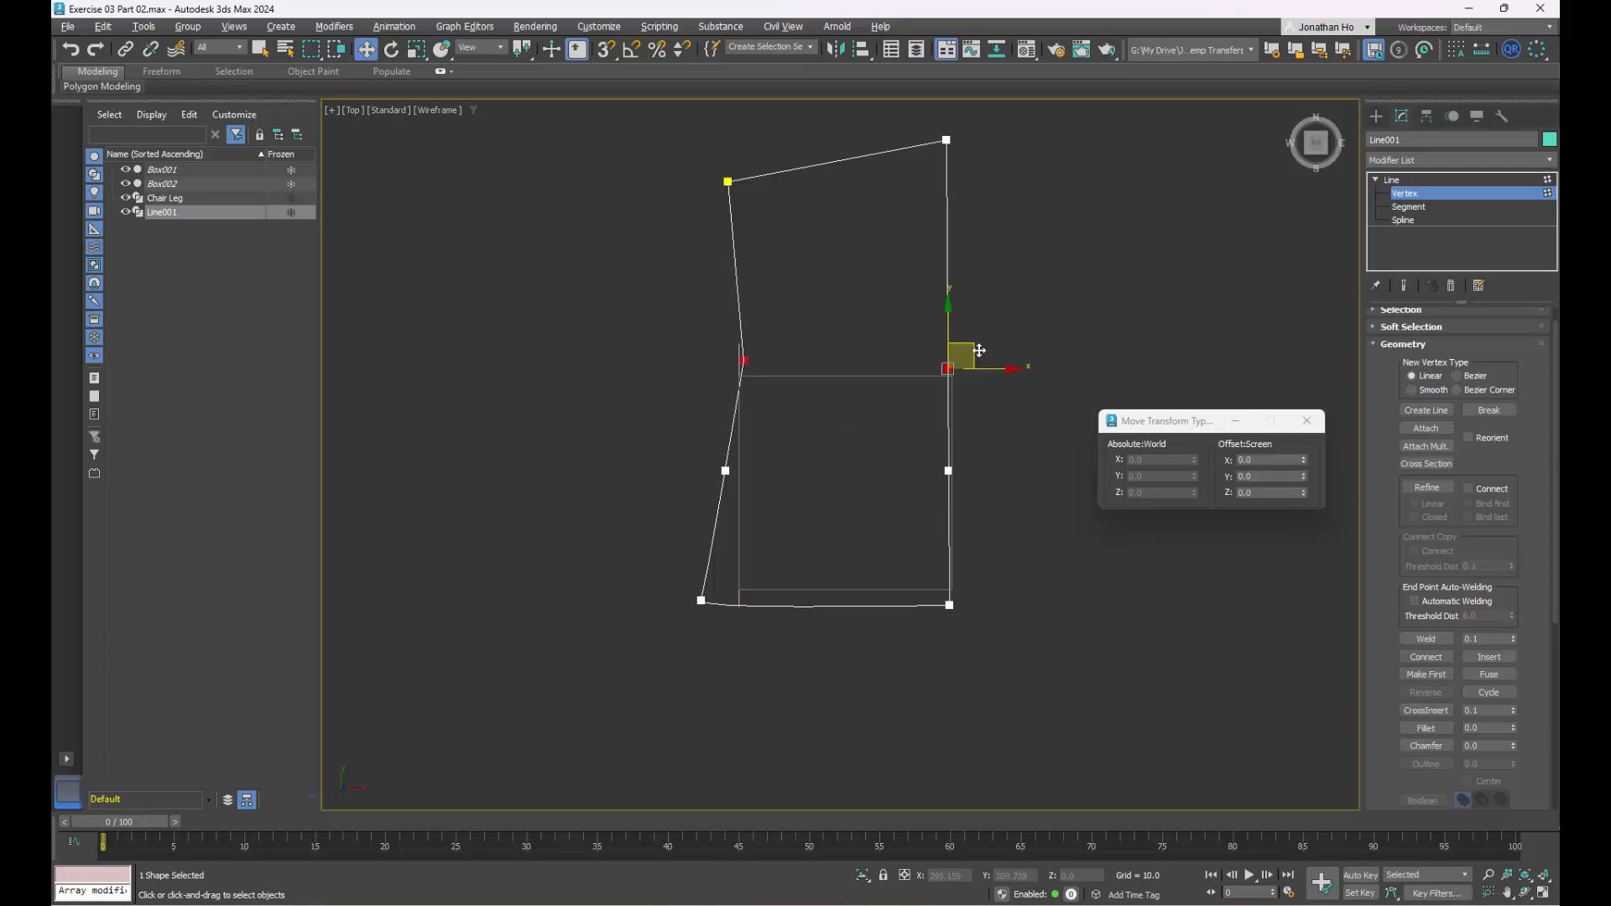
pyautogui.moveTo(978, 350); pyautogui.dragTo(969, 256)
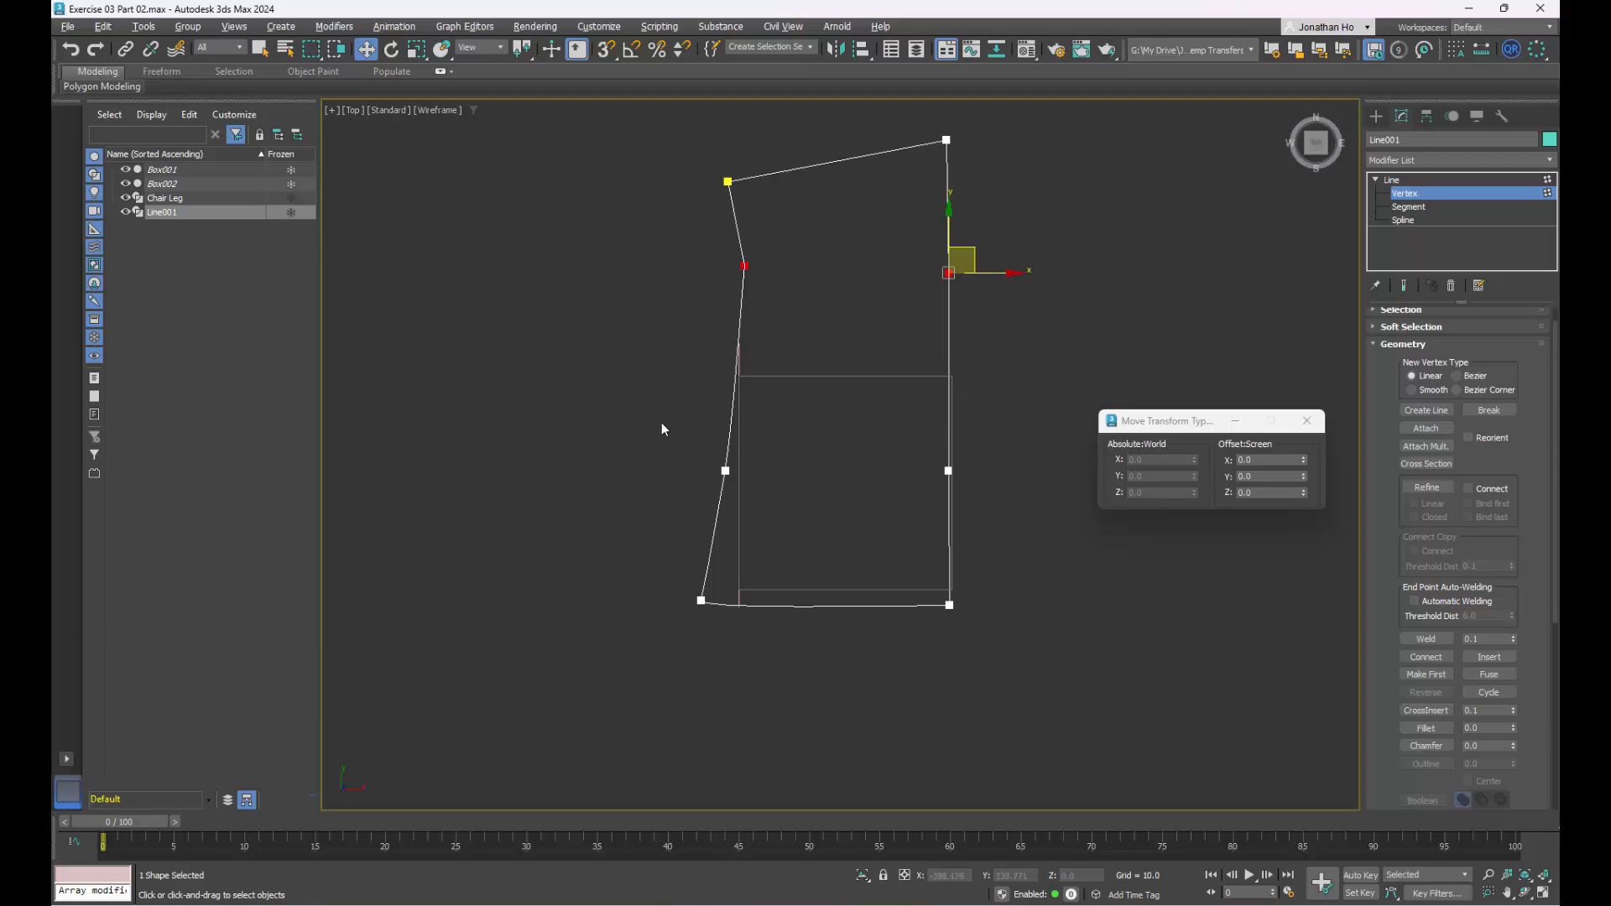
# - Move the two opposite middle vertices of the outline up level with the reference box's back edge
pyautogui.moveTo(659, 424); pyautogui.dragTo(1061, 547)
pyautogui.click(975, 461)
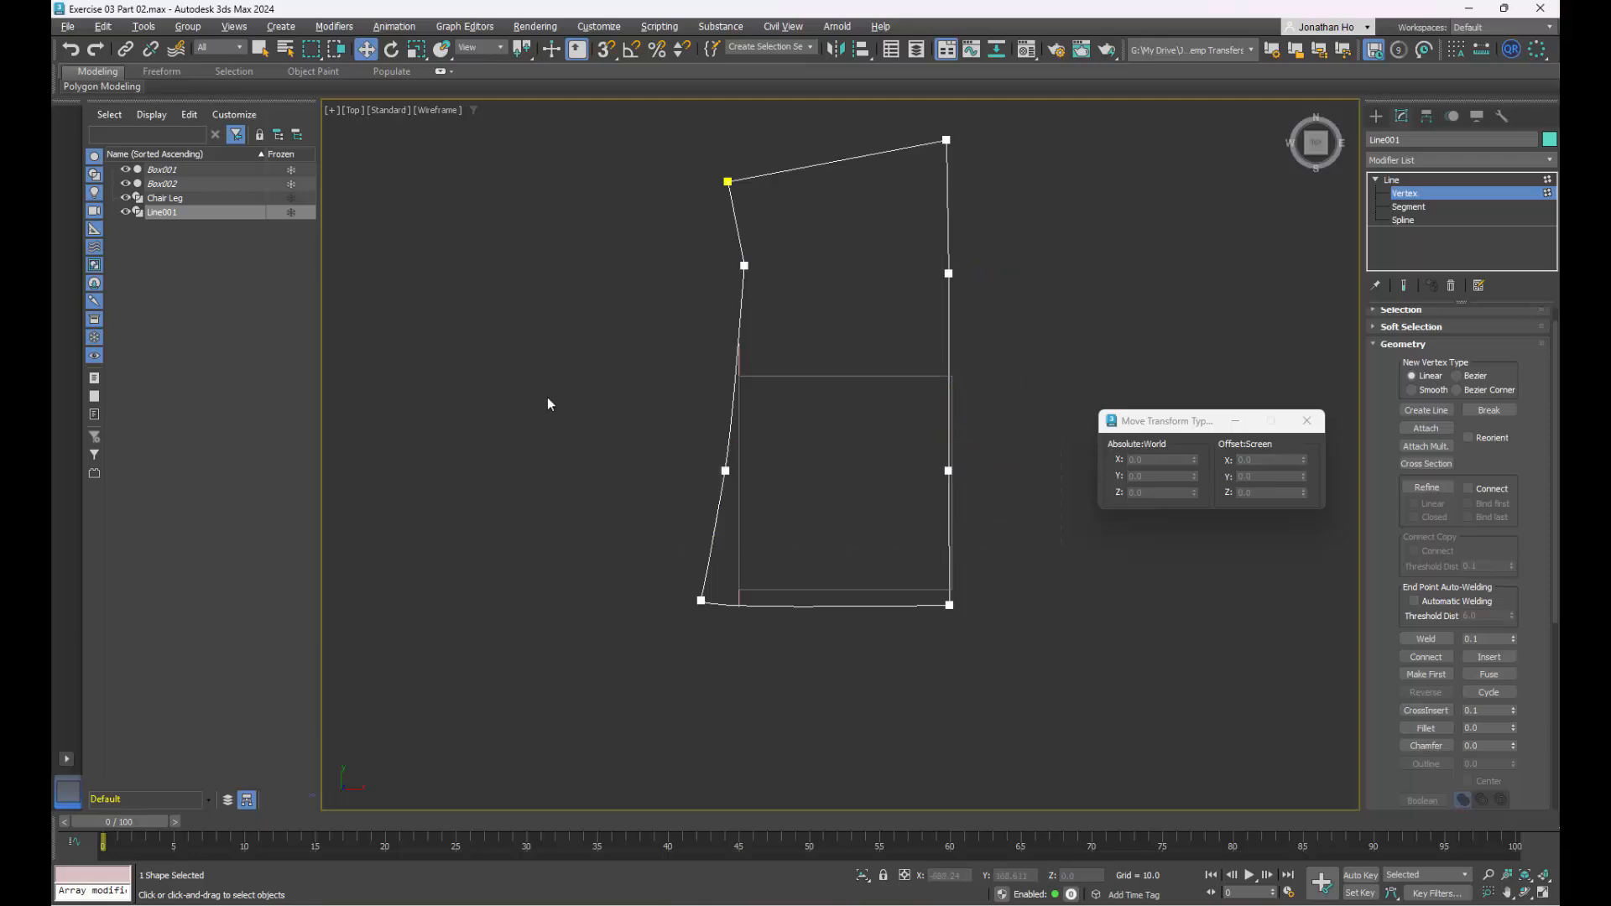
pyautogui.moveTo(547, 403); pyautogui.dragTo(972, 513)
pyautogui.moveTo(967, 453); pyautogui.dragTo(975, 362)
pyautogui.click(1013, 602)
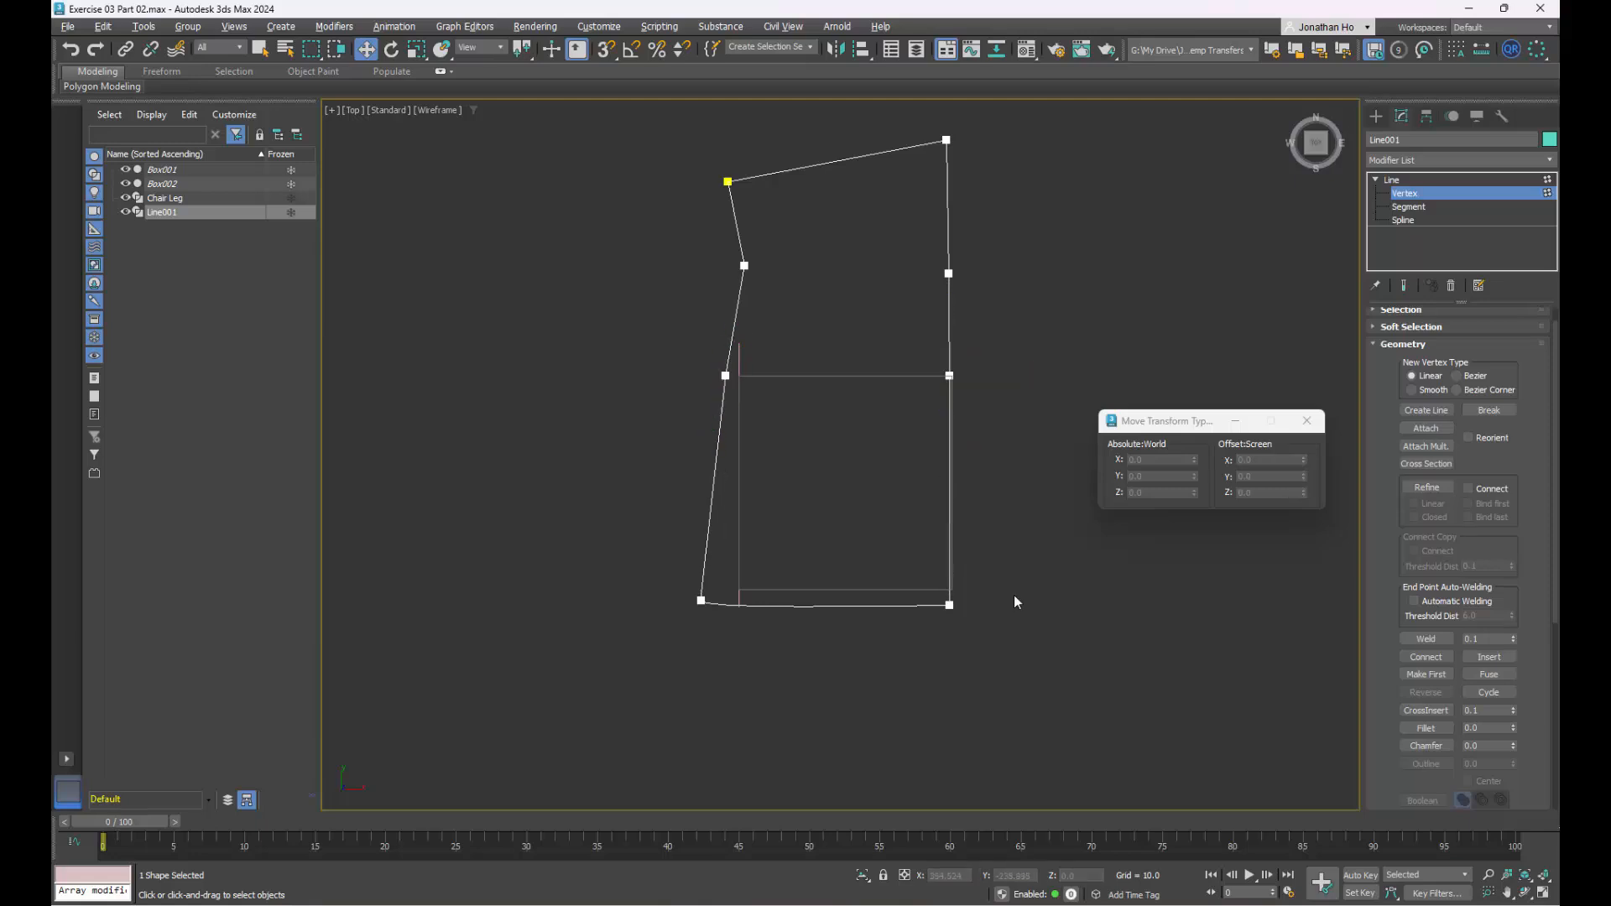
# - Consult the chair reference on the Miro board and leave vertex editing of the outline in the maximized Orthographic viewport
pyautogui.hotkey('alt', 'w')
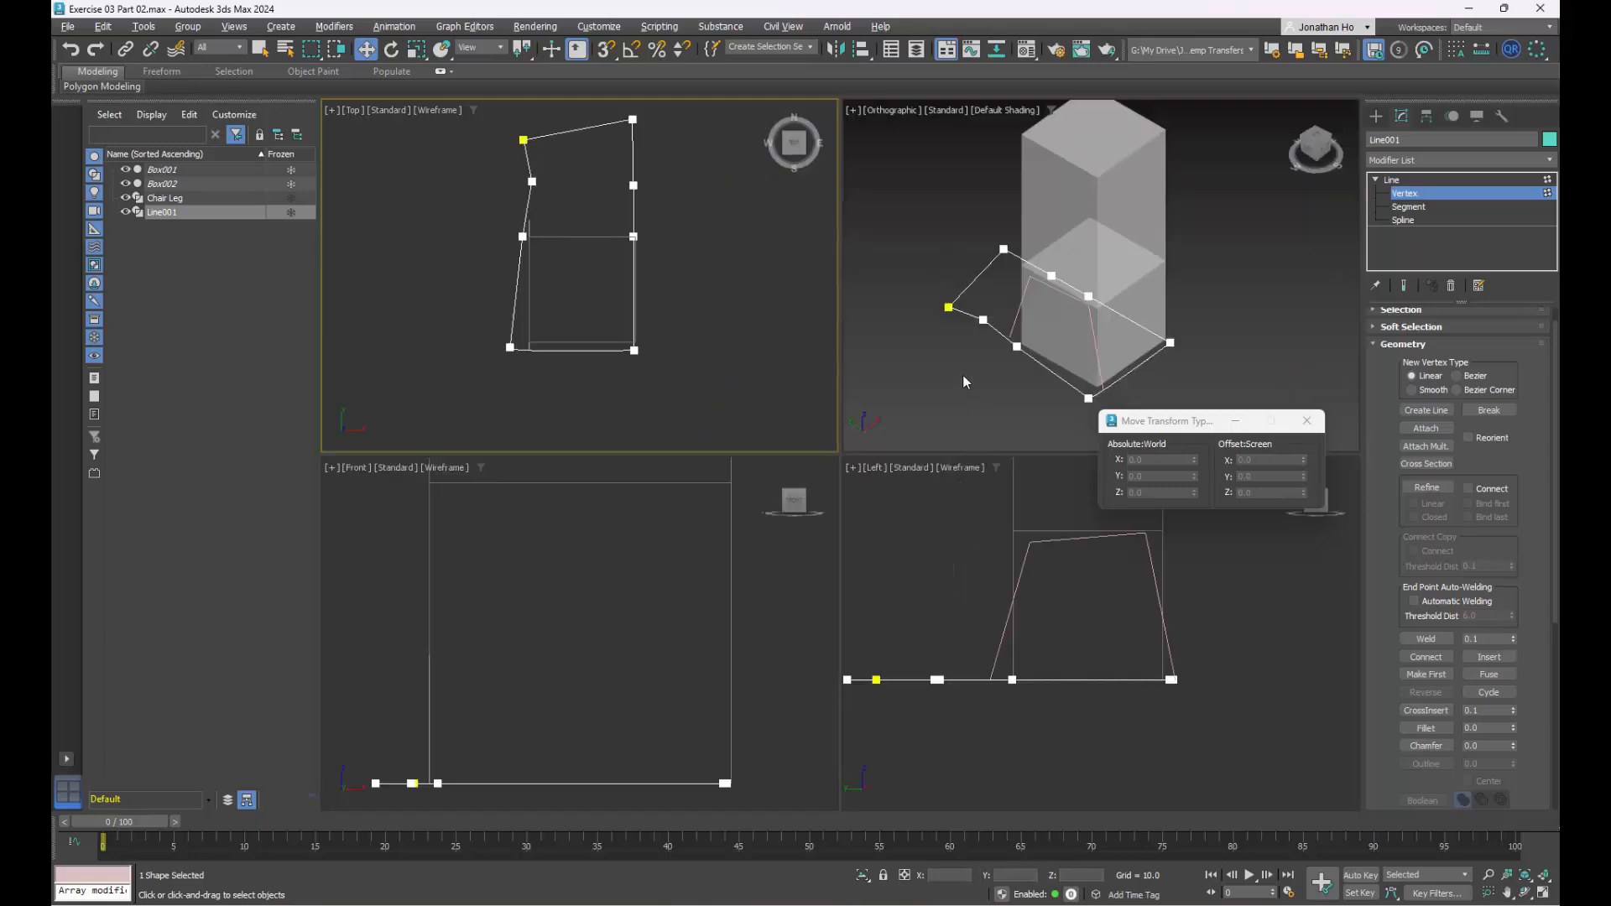
pyautogui.middleClick(994, 364)
pyautogui.hotkey('alt', 'w')
pyautogui.moveTo(750, 647)
pyautogui.keyDown('alt'); pyautogui.mouseDown(button='middle')
pyautogui.moveTo(762, 636)
pyautogui.moveTo(735, 664)
pyautogui.mouseUp(button='middle'); pyautogui.keyUp('alt')
pyautogui.hotkey('alt', 'Tab')
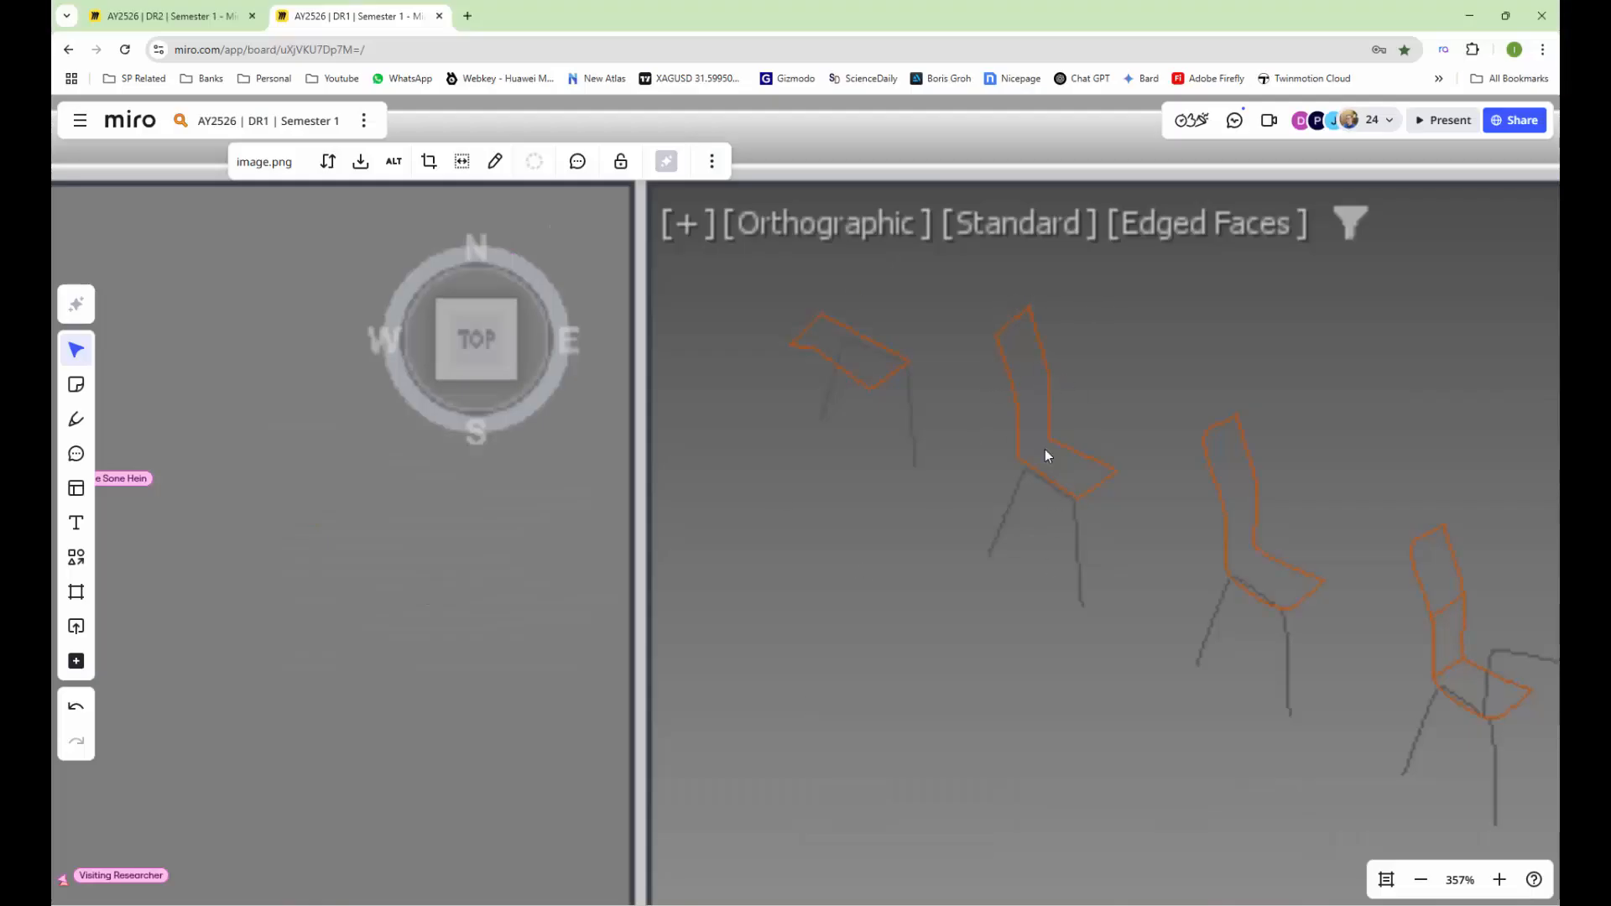
pyautogui.hotkey('alt', 'Tab')
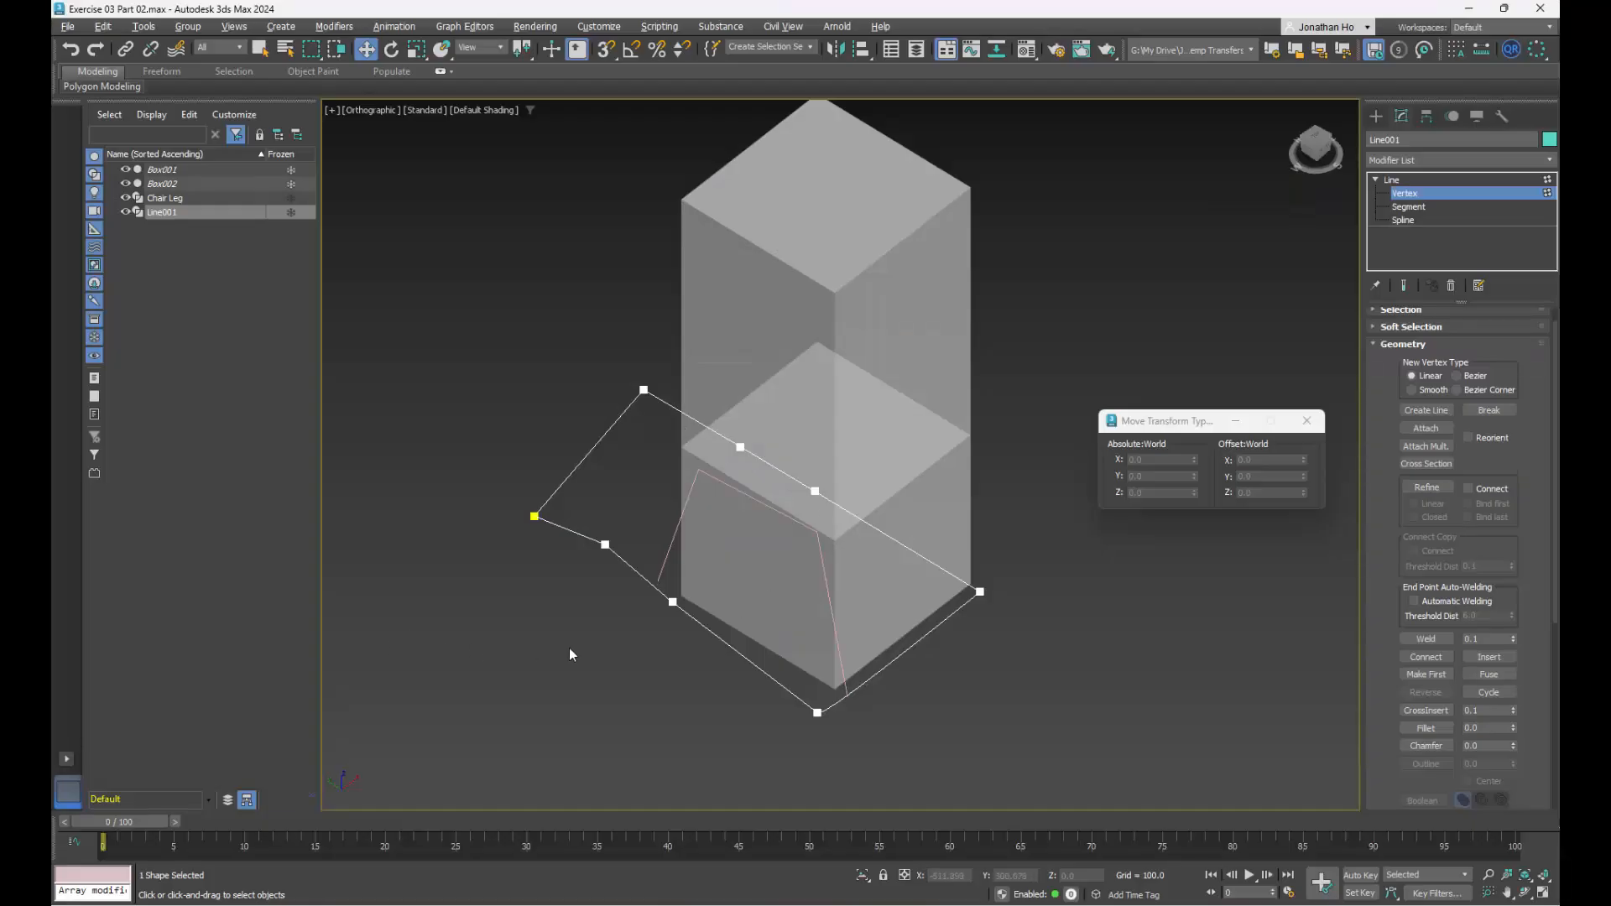
pyautogui.click(1502, 179)
pyautogui.keyDown('alt'); pyautogui.moveTo(802, 613); pyautogui.dragTo(873, 517, button='middle'); pyautogui.keyUp('alt')
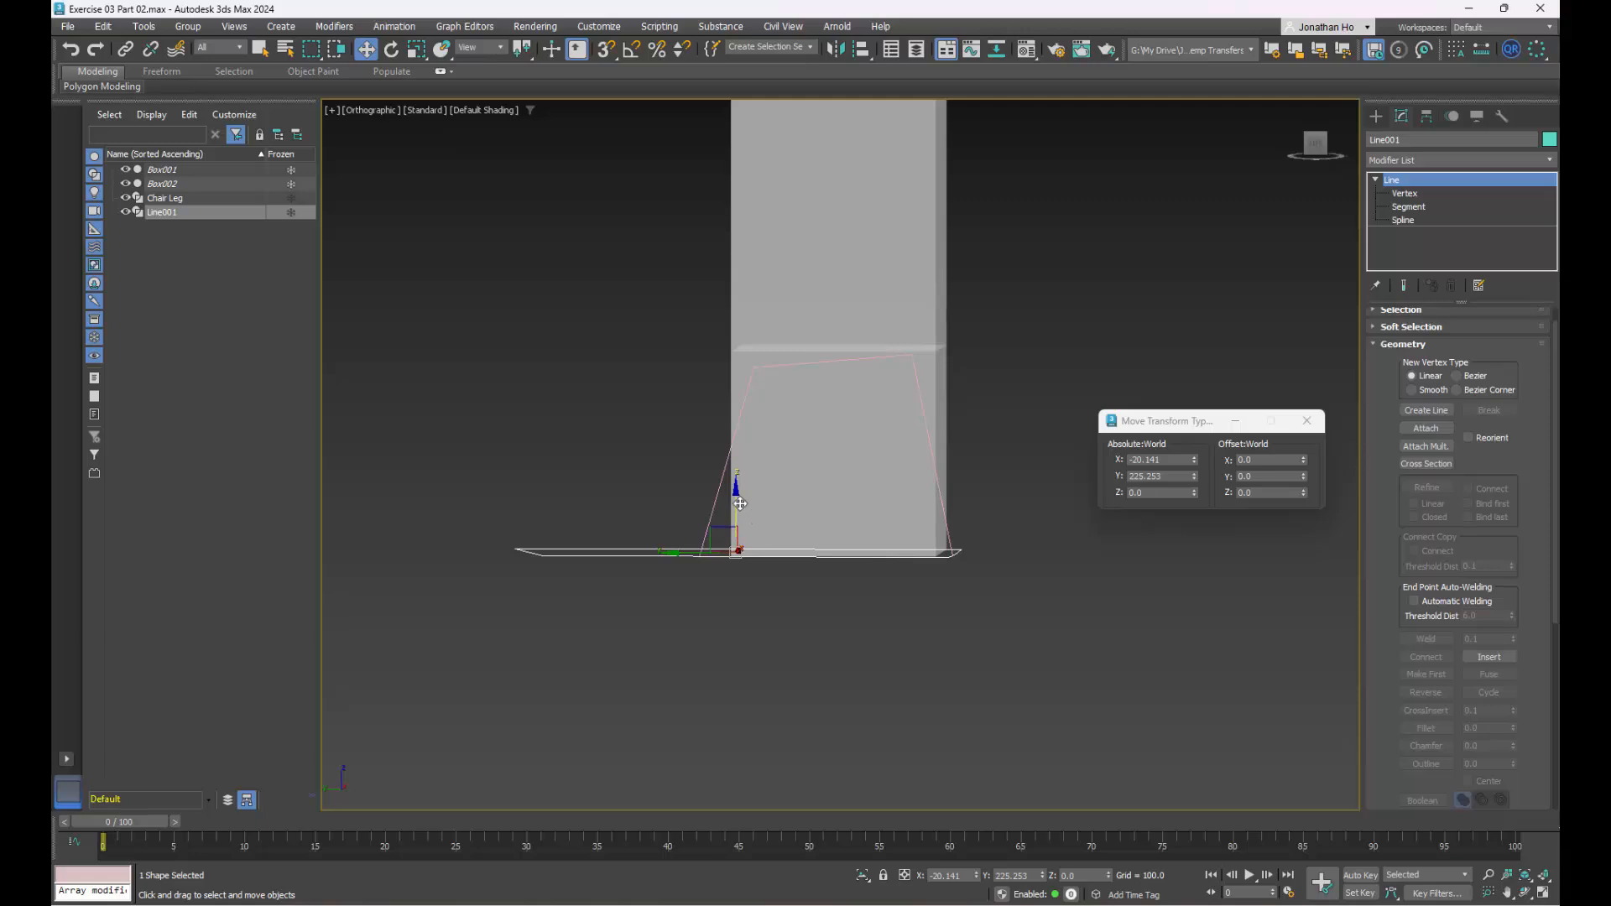
pyautogui.moveTo(740, 504); pyautogui.dragTo(890, 584)
pyautogui.moveTo(1304, 494); pyautogui.dragTo(1297, 356)
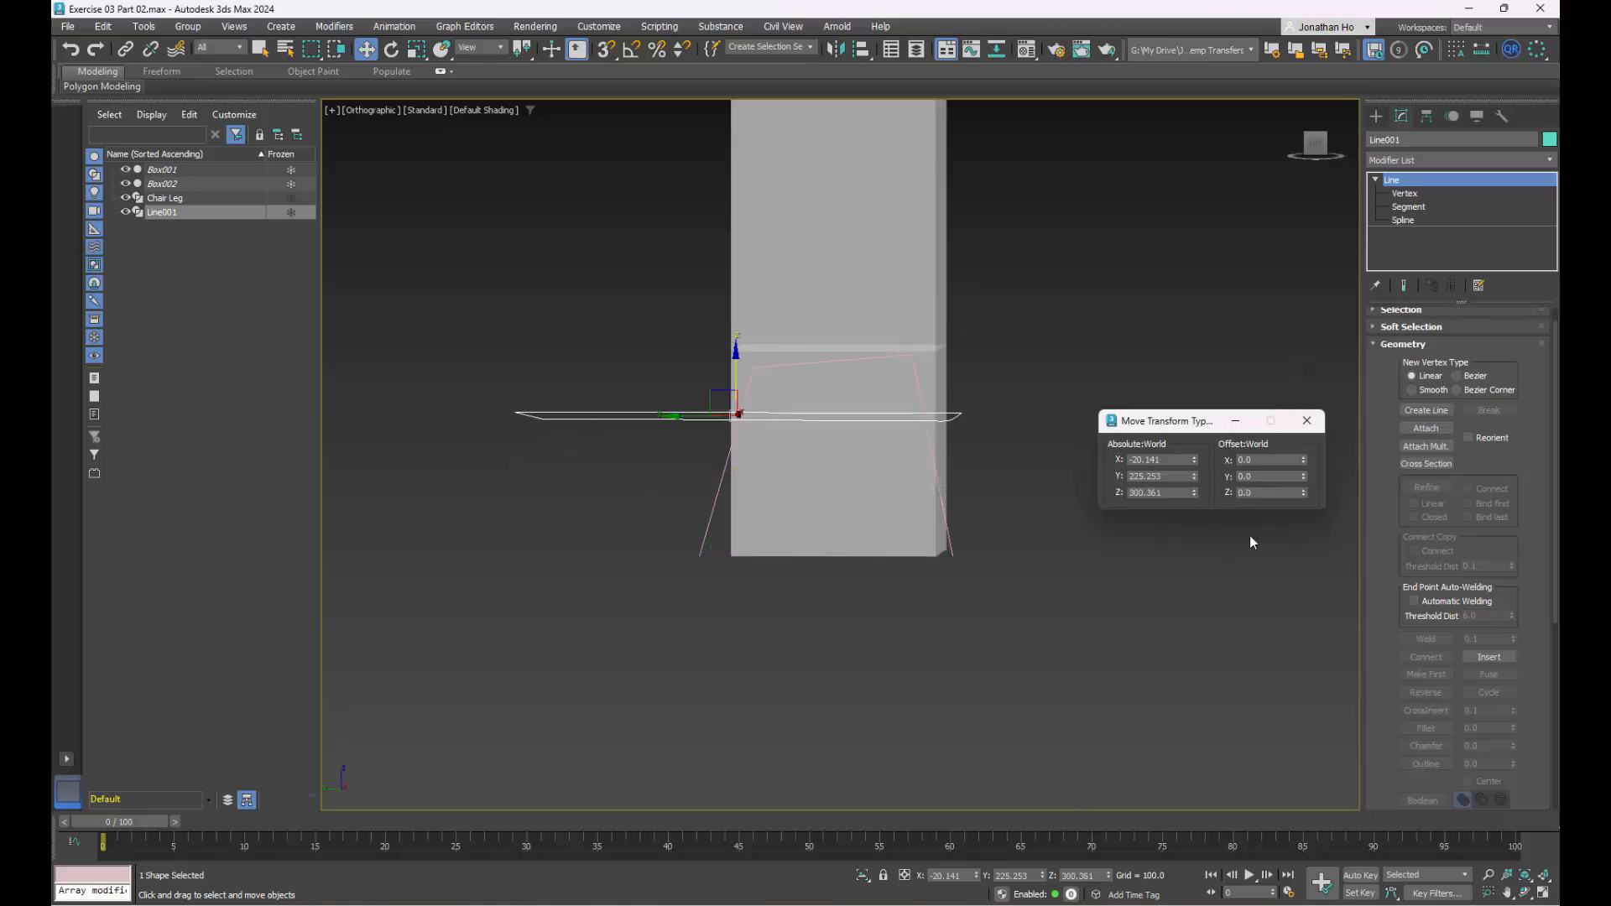
pyautogui.hotkey('ctrl', 'z')
# - Raise the whole outline to seat height with a world Z offset of 450
pyautogui.doubleClick(1256, 493)
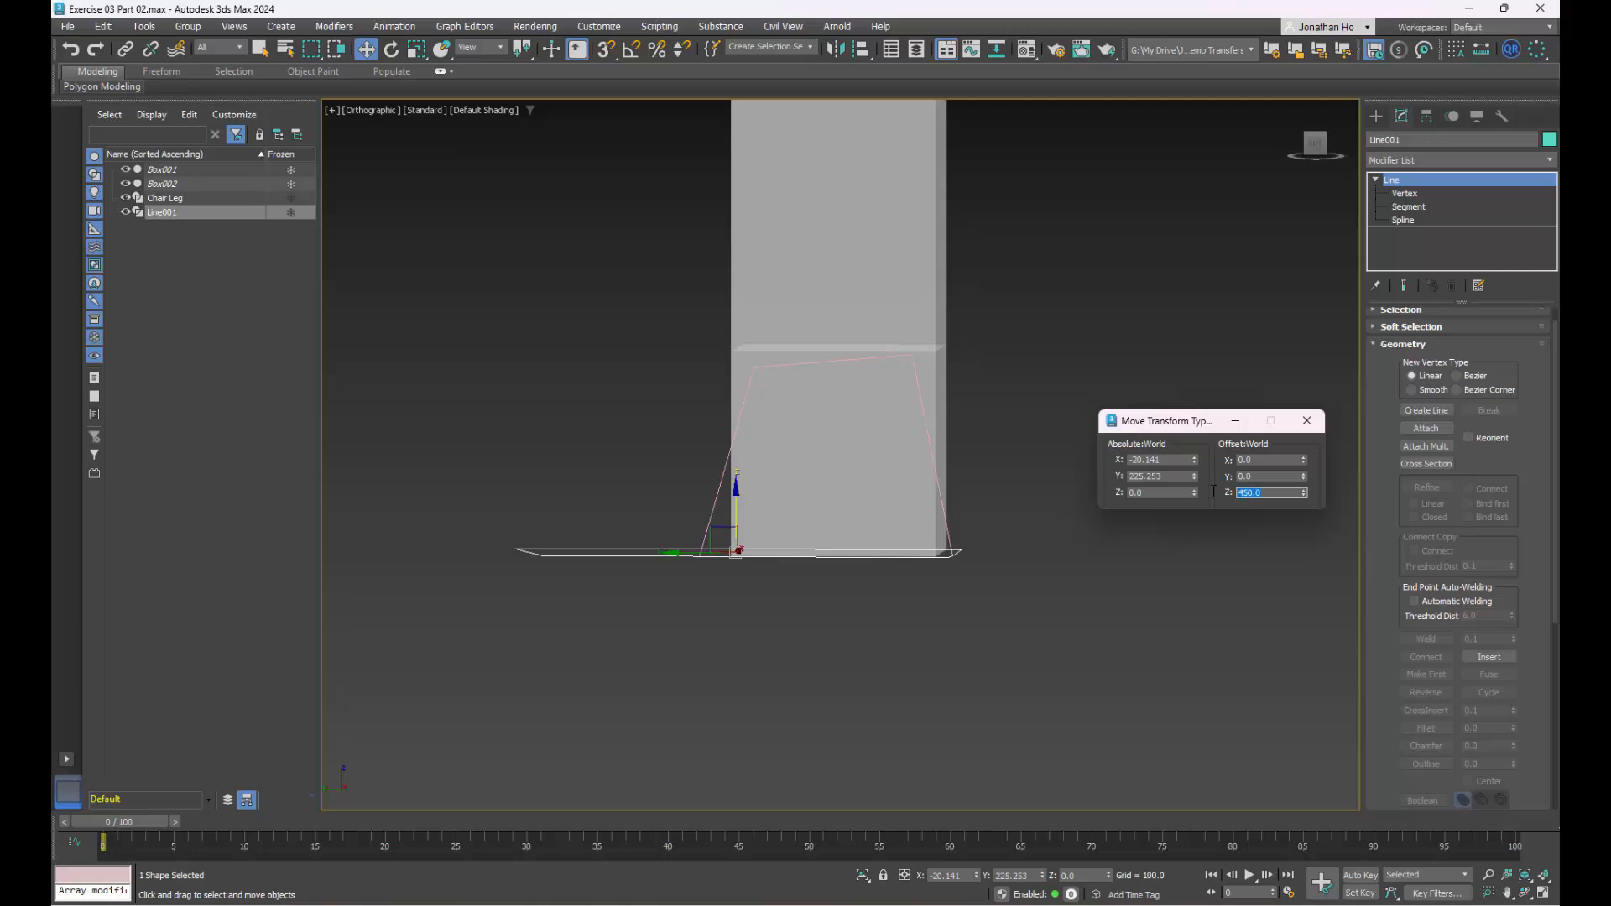
pyautogui.press('Return')
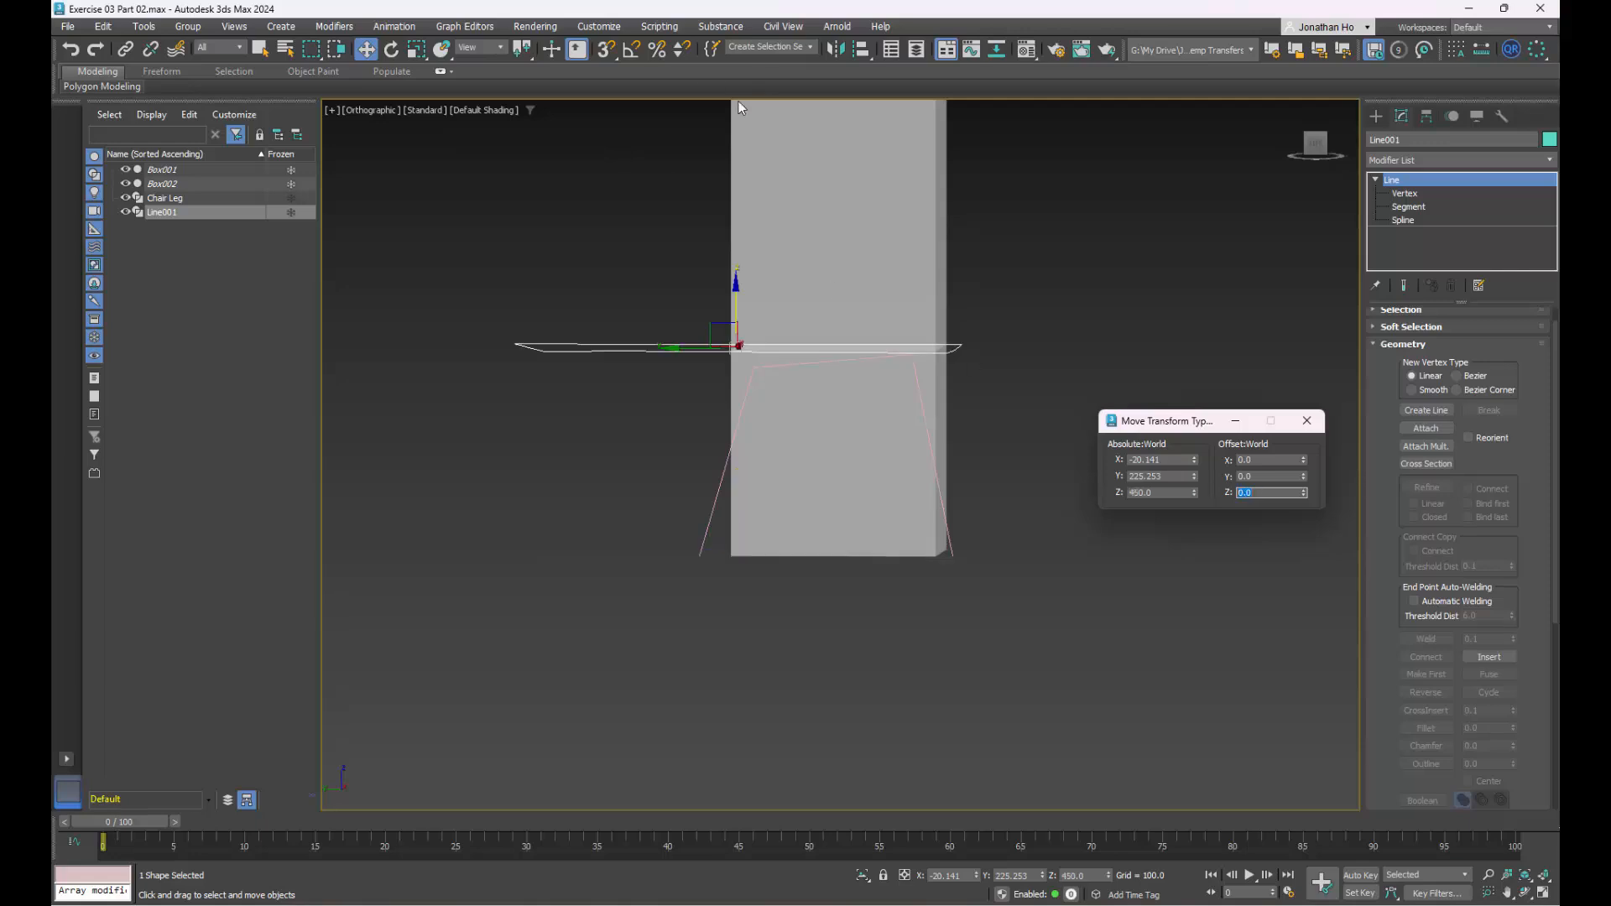
pyautogui.moveTo(985, 400)
pyautogui.keyDown('alt'); pyautogui.mouseDown(button='middle')
pyautogui.moveTo(909, 454)
pyautogui.moveTo(888, 500)
pyautogui.moveTo(1007, 360)
pyautogui.moveTo(931, 445)
pyautogui.moveTo(1015, 374)
pyautogui.moveTo(1007, 409)
pyautogui.mouseUp(button='middle'); pyautogui.keyUp('alt')
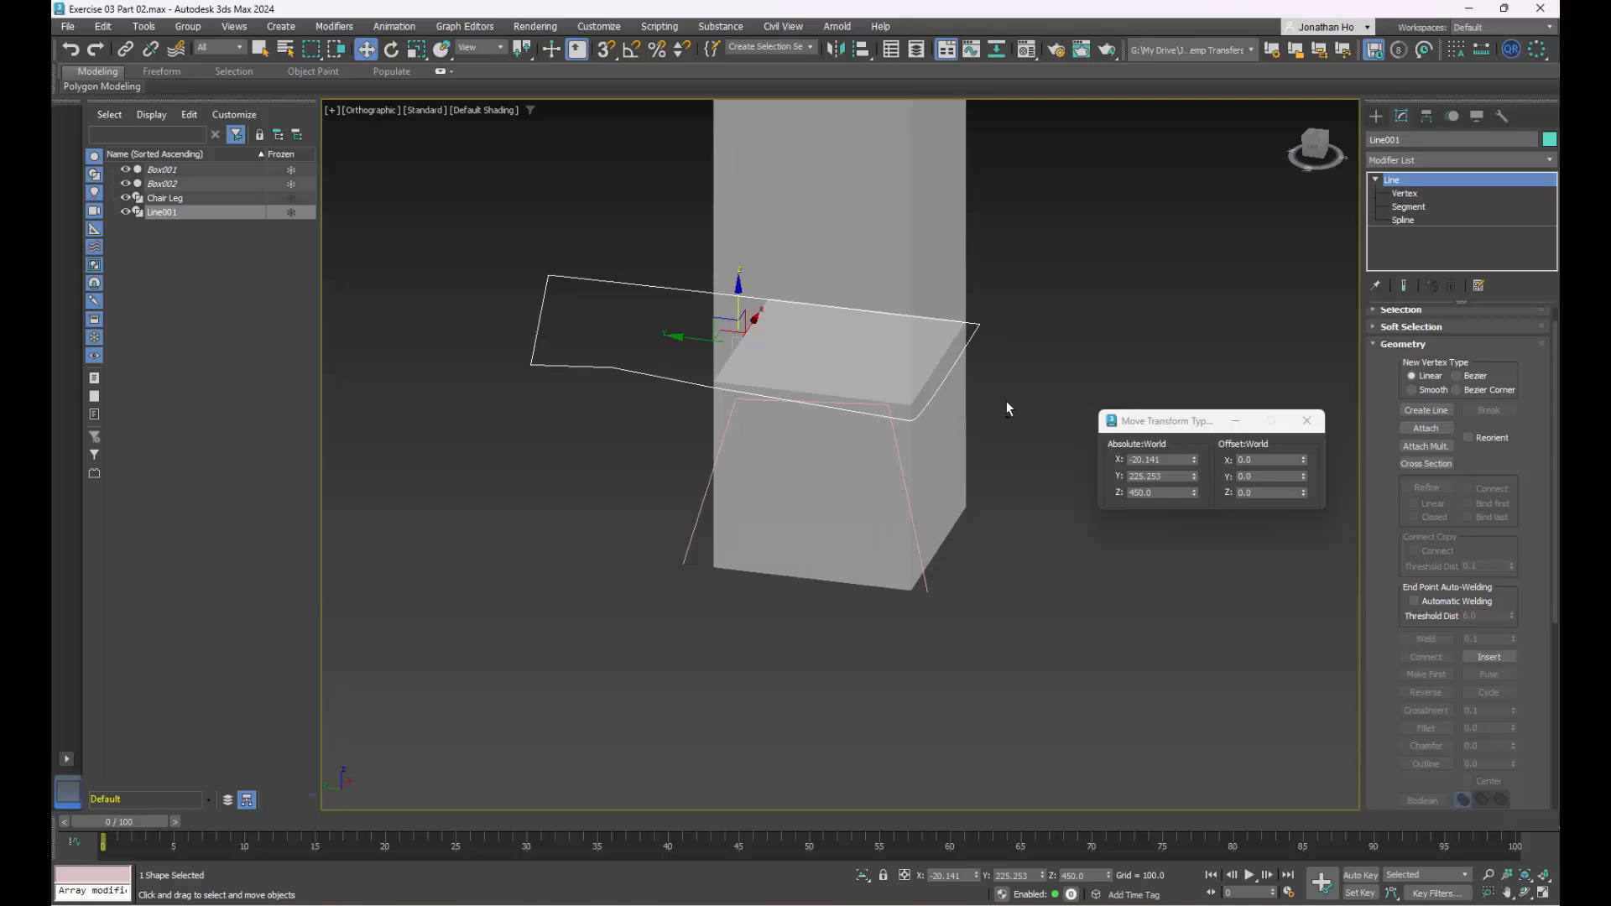
# - In vertex editing, move the second pair of vertices from the outline's rear end up to mid-backrest height at the box's back face
pyautogui.moveTo(1007, 409)
pyautogui.keyDown('alt'); pyautogui.mouseDown(button='middle')
pyautogui.moveTo(975, 389)
pyautogui.moveTo(975, 440)
pyautogui.moveTo(1012, 404)
pyautogui.moveTo(1001, 413)
pyautogui.mouseUp(button='middle'); pyautogui.keyUp('alt')
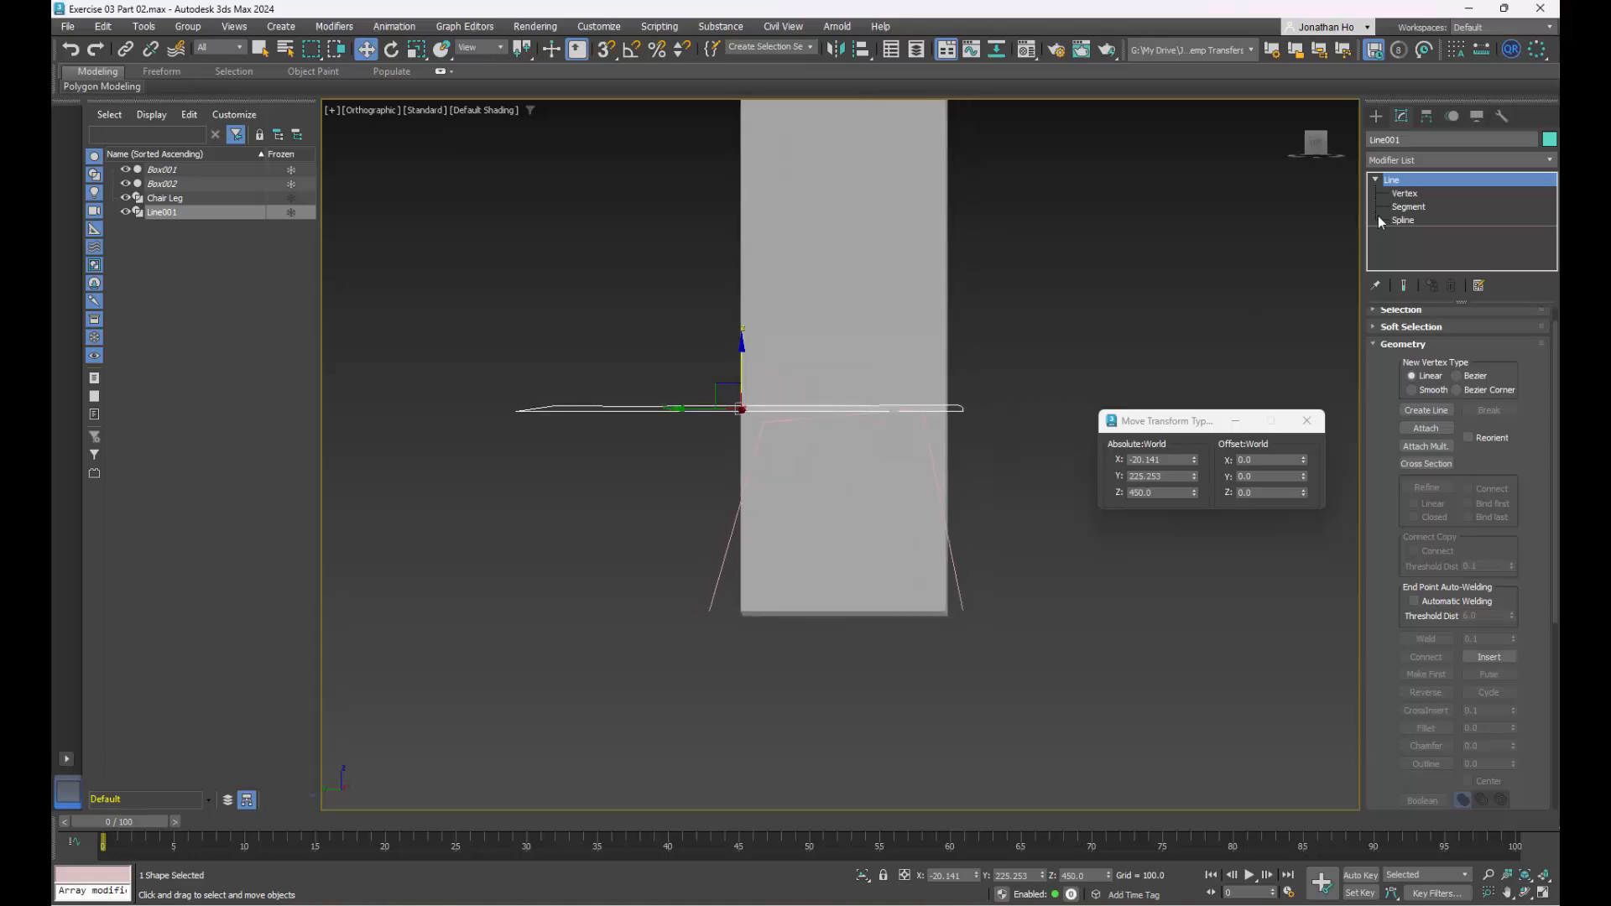
pyautogui.click(1408, 200)
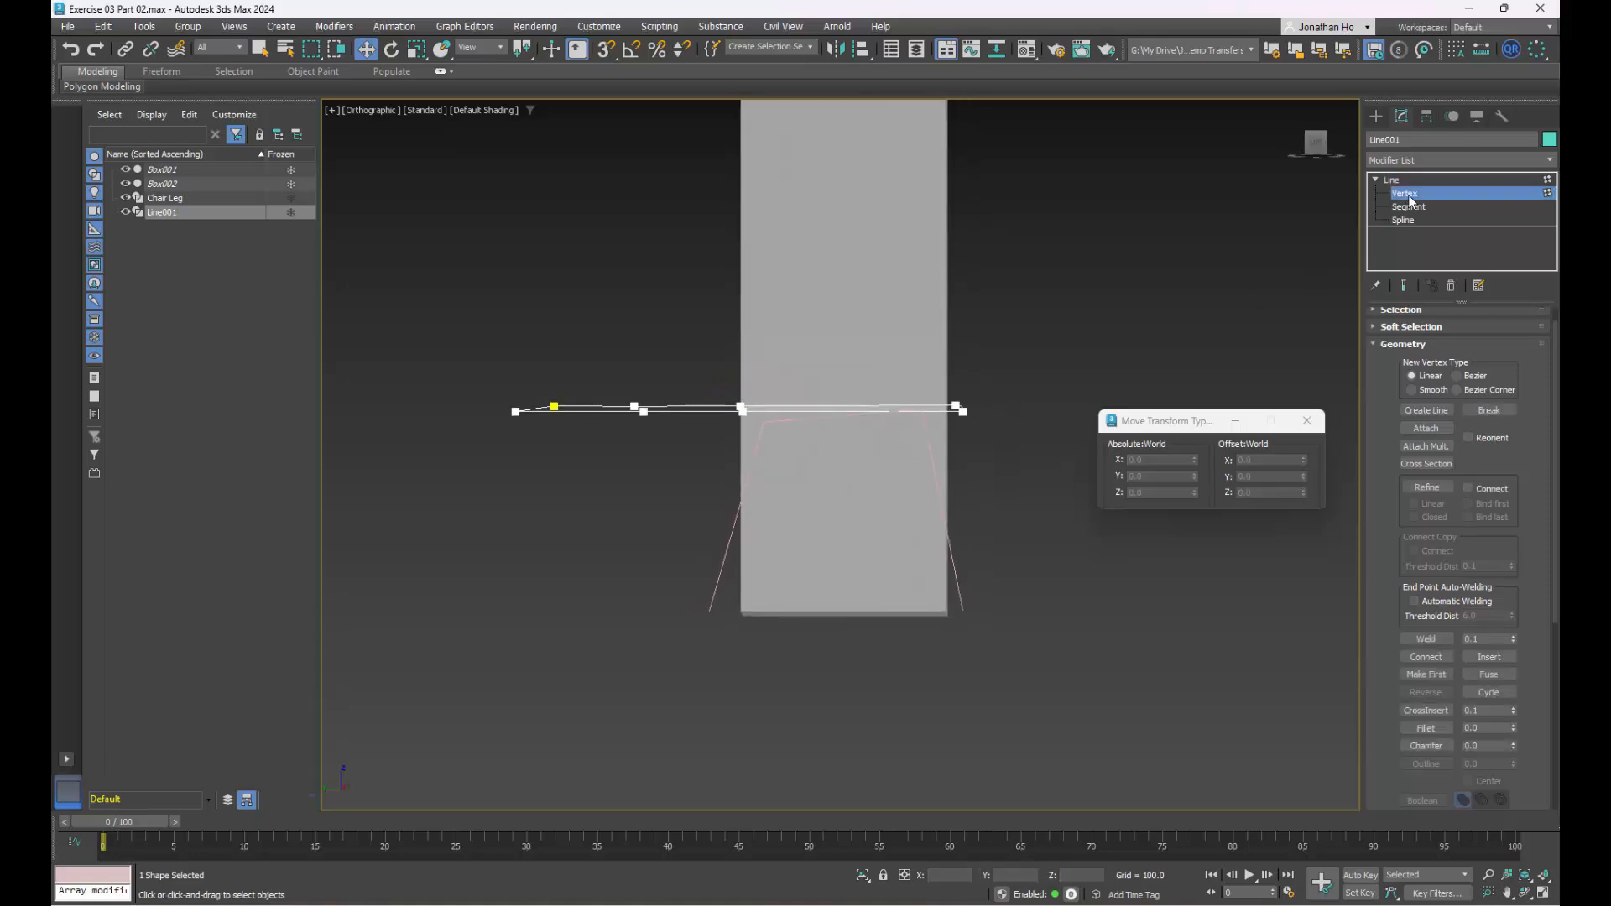
pyautogui.keyDown('alt'); pyautogui.moveTo(662, 368); pyautogui.dragTo(634, 364, button='middle'); pyautogui.keyUp('alt')
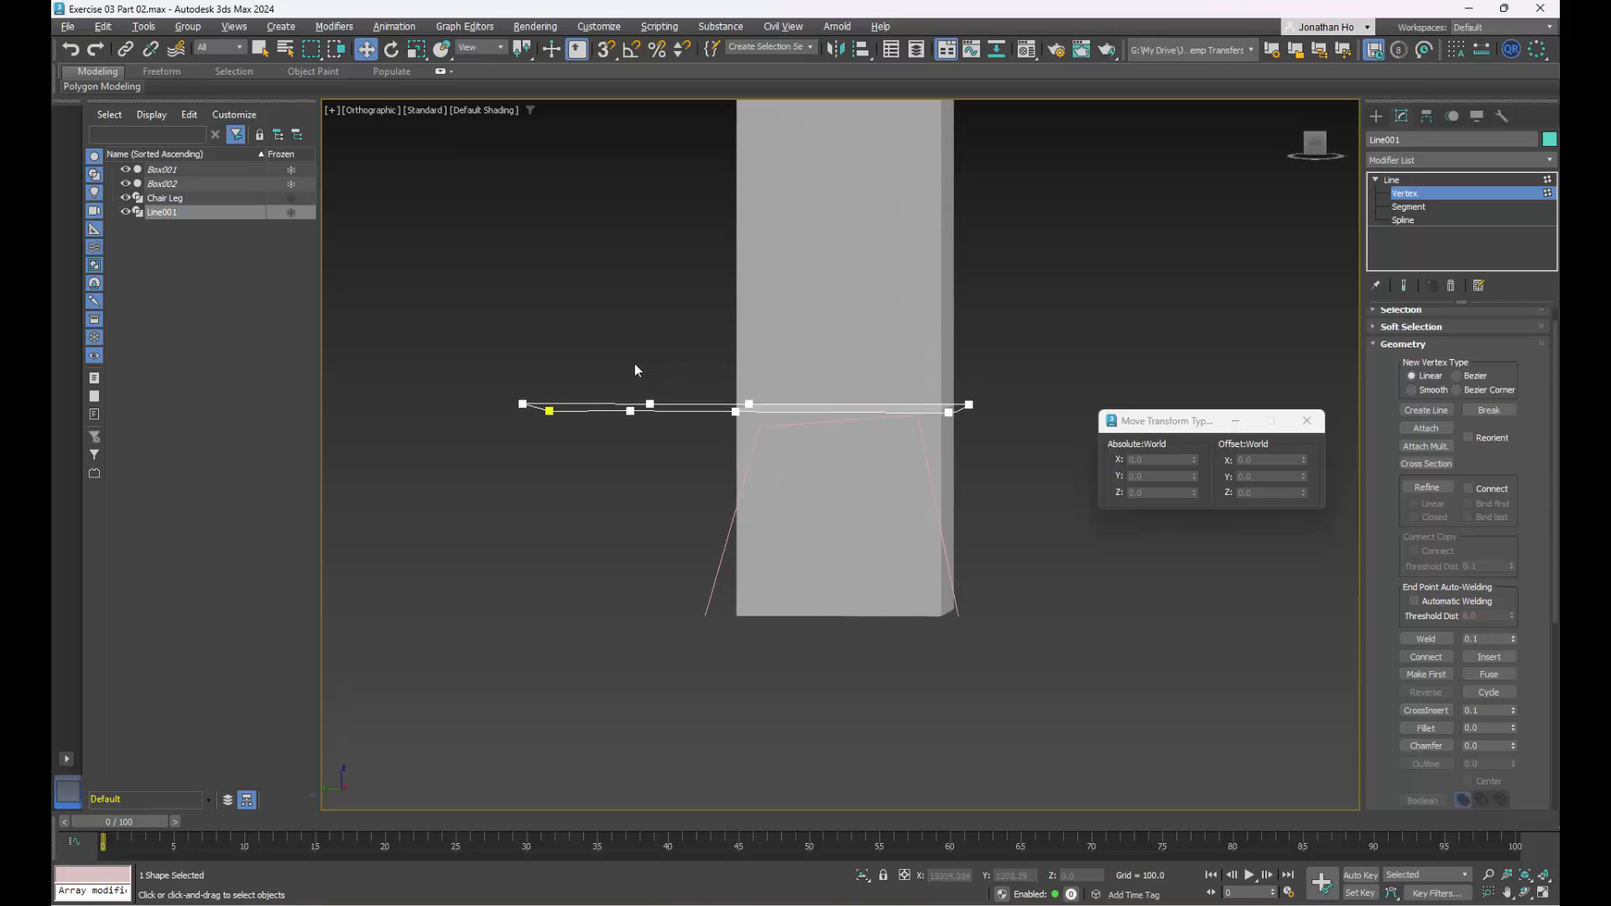
pyautogui.moveTo(603, 370); pyautogui.dragTo(679, 454)
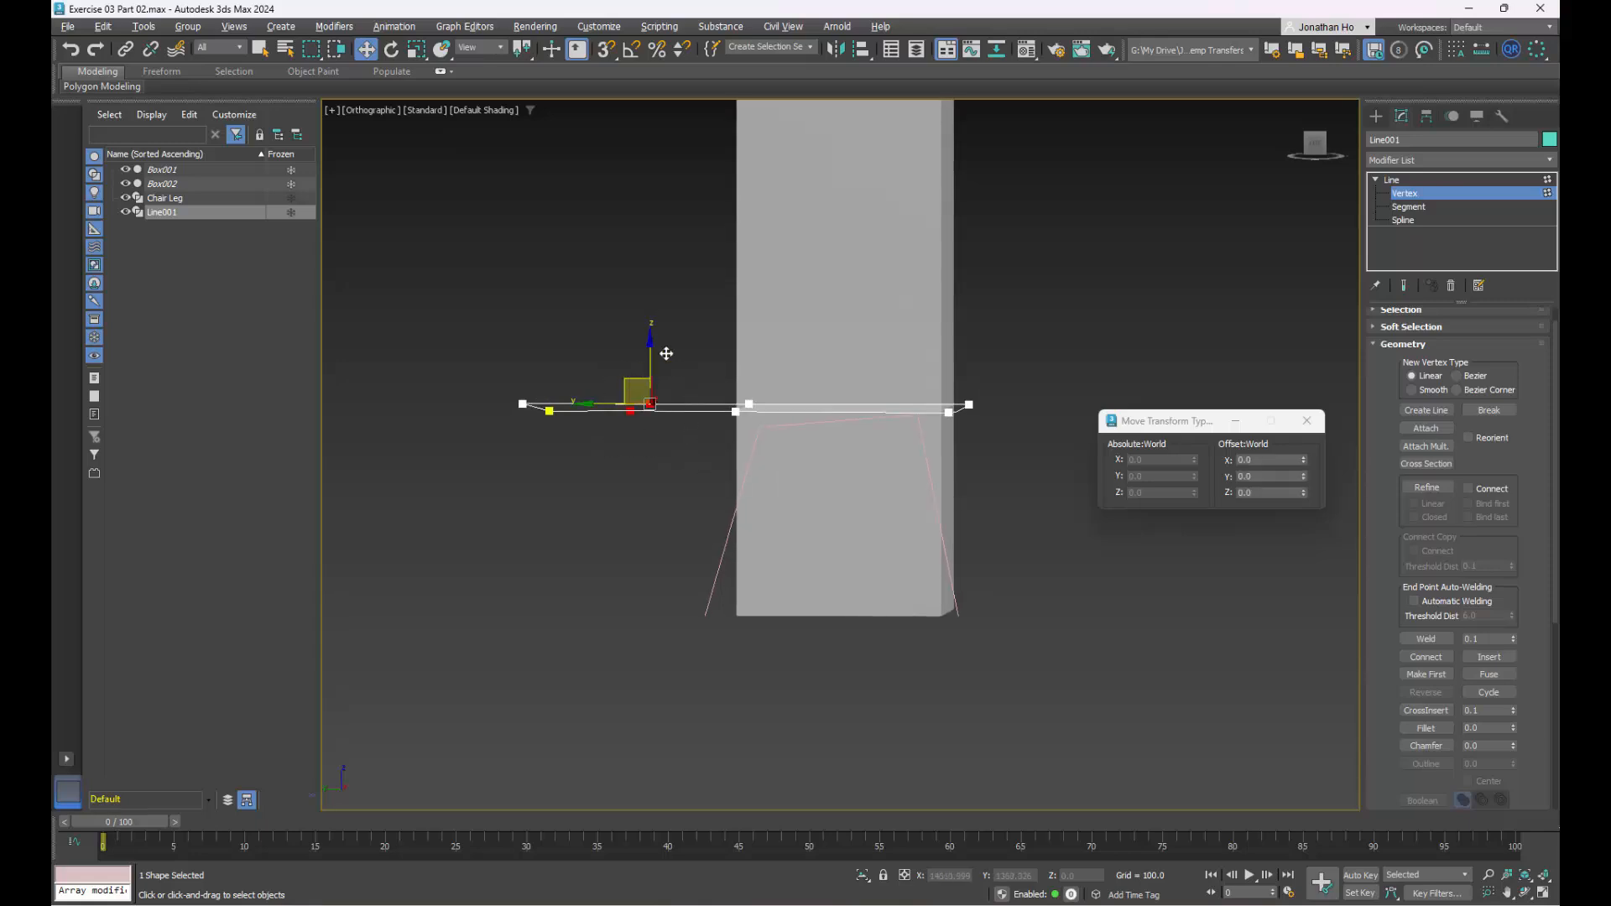
pyautogui.moveTo(637, 369); pyautogui.dragTo(742, 182)
pyautogui.moveTo(666, 204); pyautogui.dragTo(652, 351, button='middle')
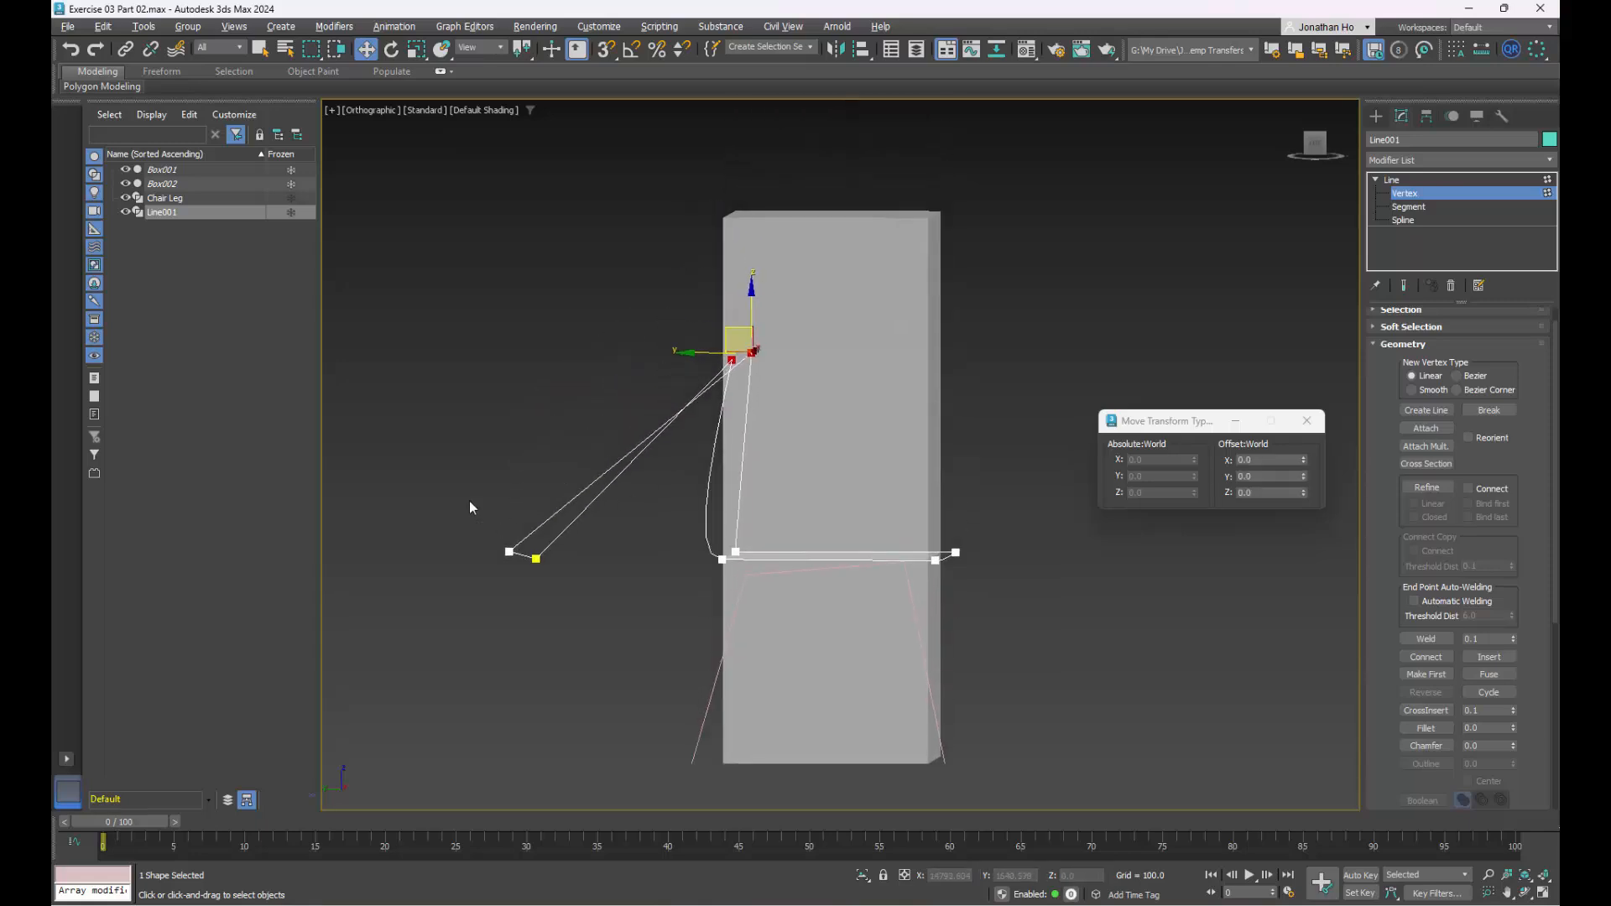
# - Move the outline's two rear end vertices up to the tall box's upper back edge, at Z about 1216
pyautogui.moveTo(470, 502); pyautogui.dragTo(569, 601)
pyautogui.moveTo(516, 533); pyautogui.dragTo(722, 181)
pyautogui.keyDown('alt'); pyautogui.moveTo(644, 333); pyautogui.dragTo(629, 411, button='middle'); pyautogui.keyUp('alt')
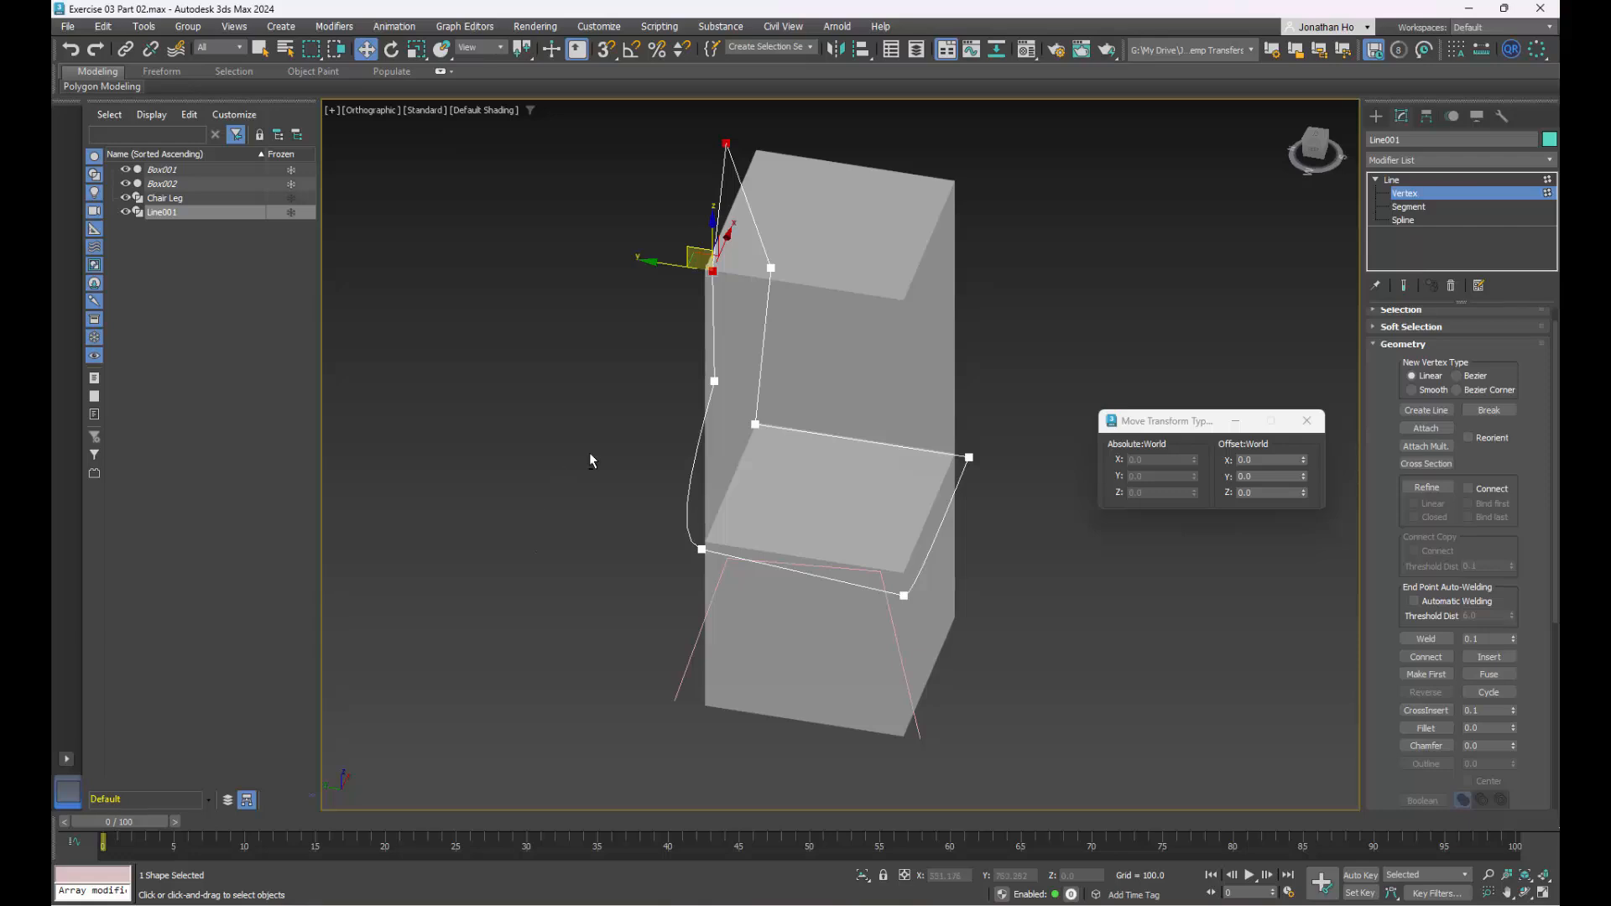
pyautogui.keyDown('alt'); pyautogui.moveTo(589, 461); pyautogui.dragTo(708, 337, button='middle'); pyautogui.keyUp('alt')
pyautogui.click(752, 183)
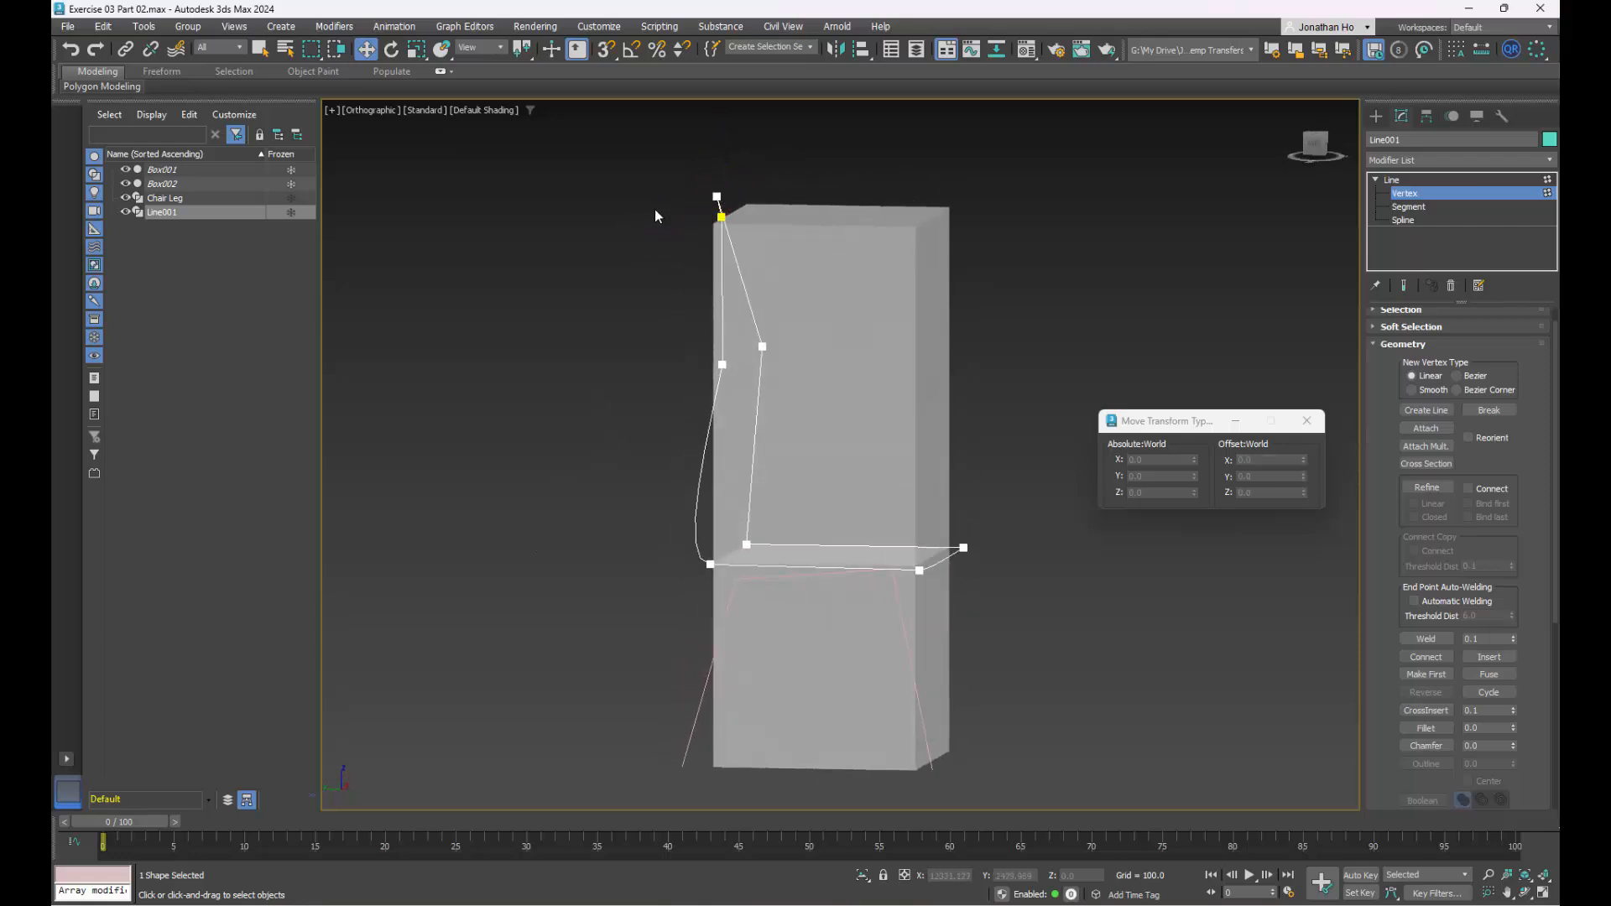
# - Set the absolute world Z of each of the two backrest top vertices to 1200
pyautogui.moveTo(655, 215); pyautogui.dragTo(872, 287)
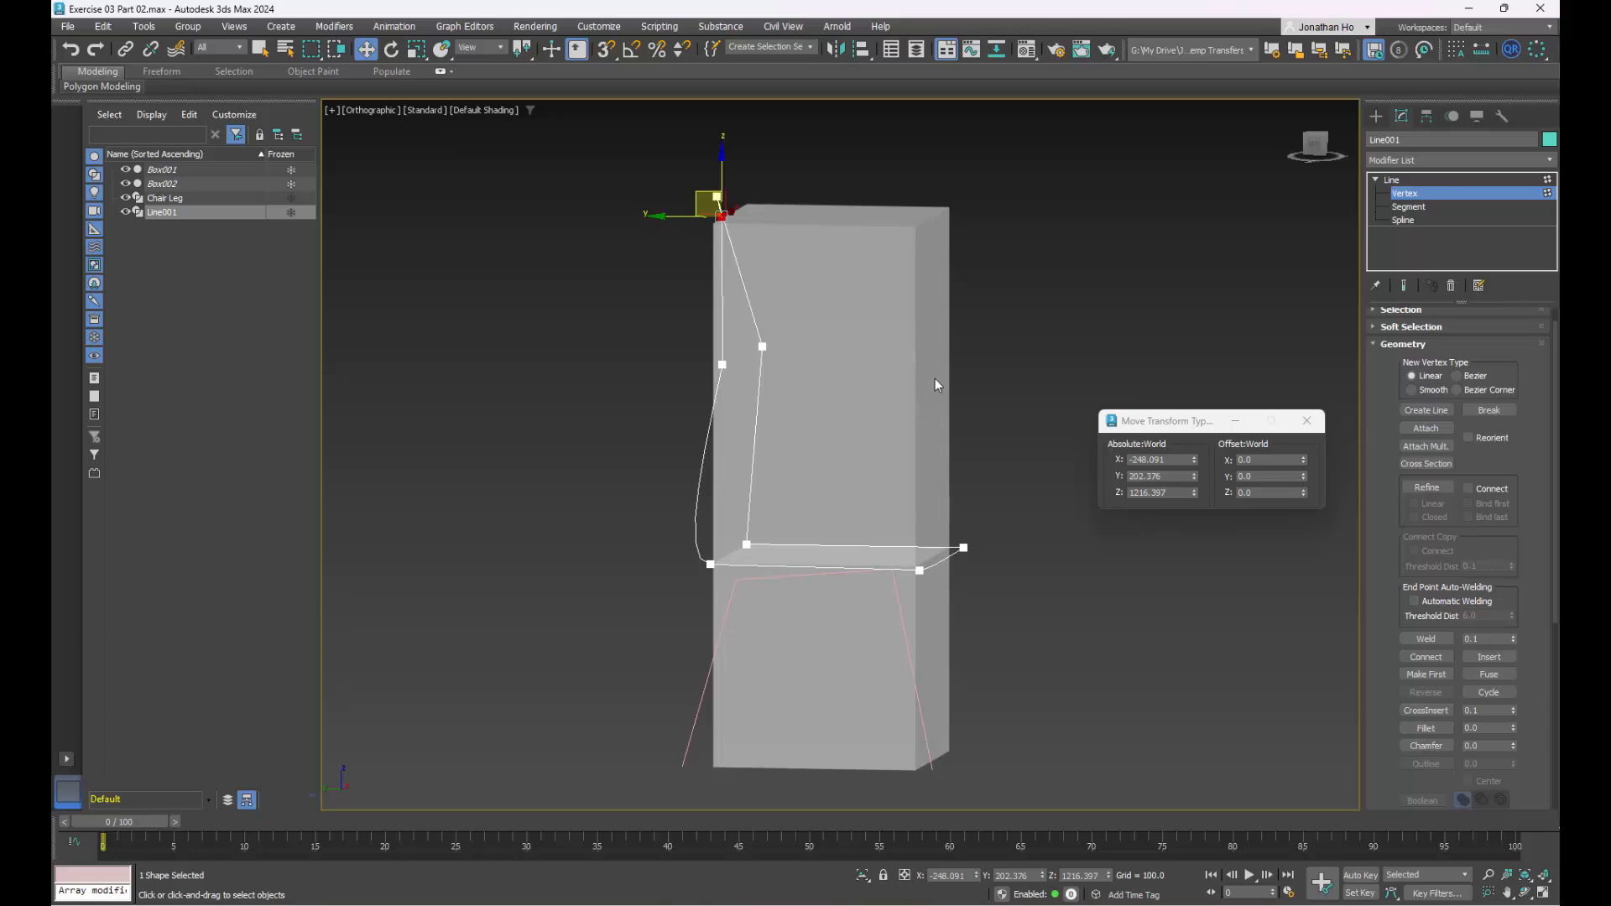
pyautogui.moveTo(934, 379); pyautogui.dragTo(954, 362, button='middle')
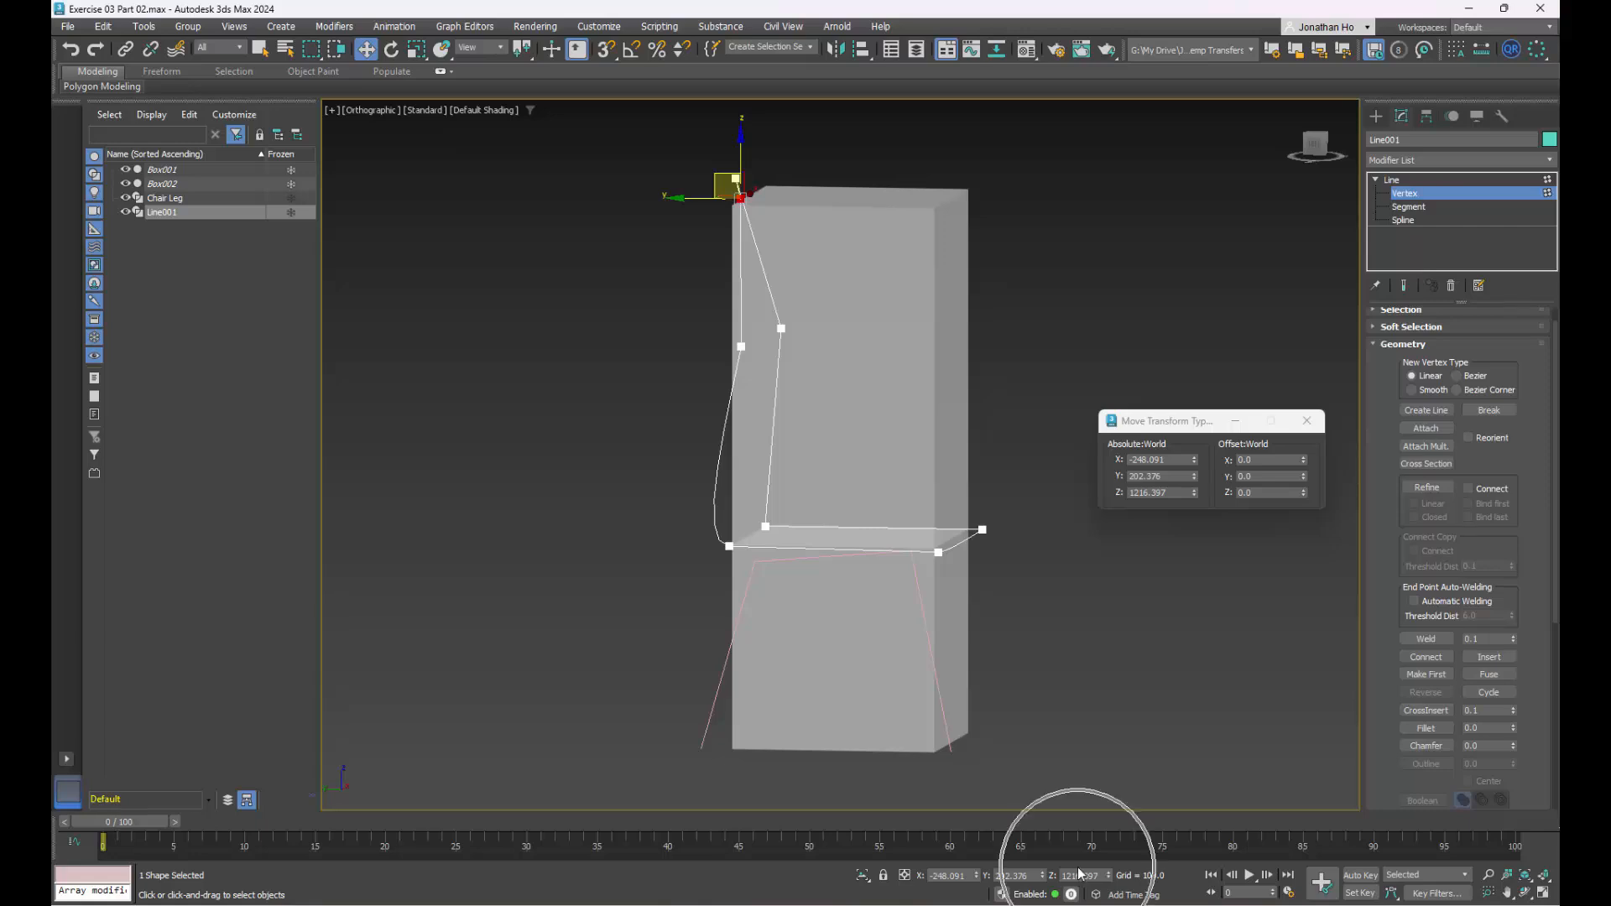
pyautogui.click(1135, 493)
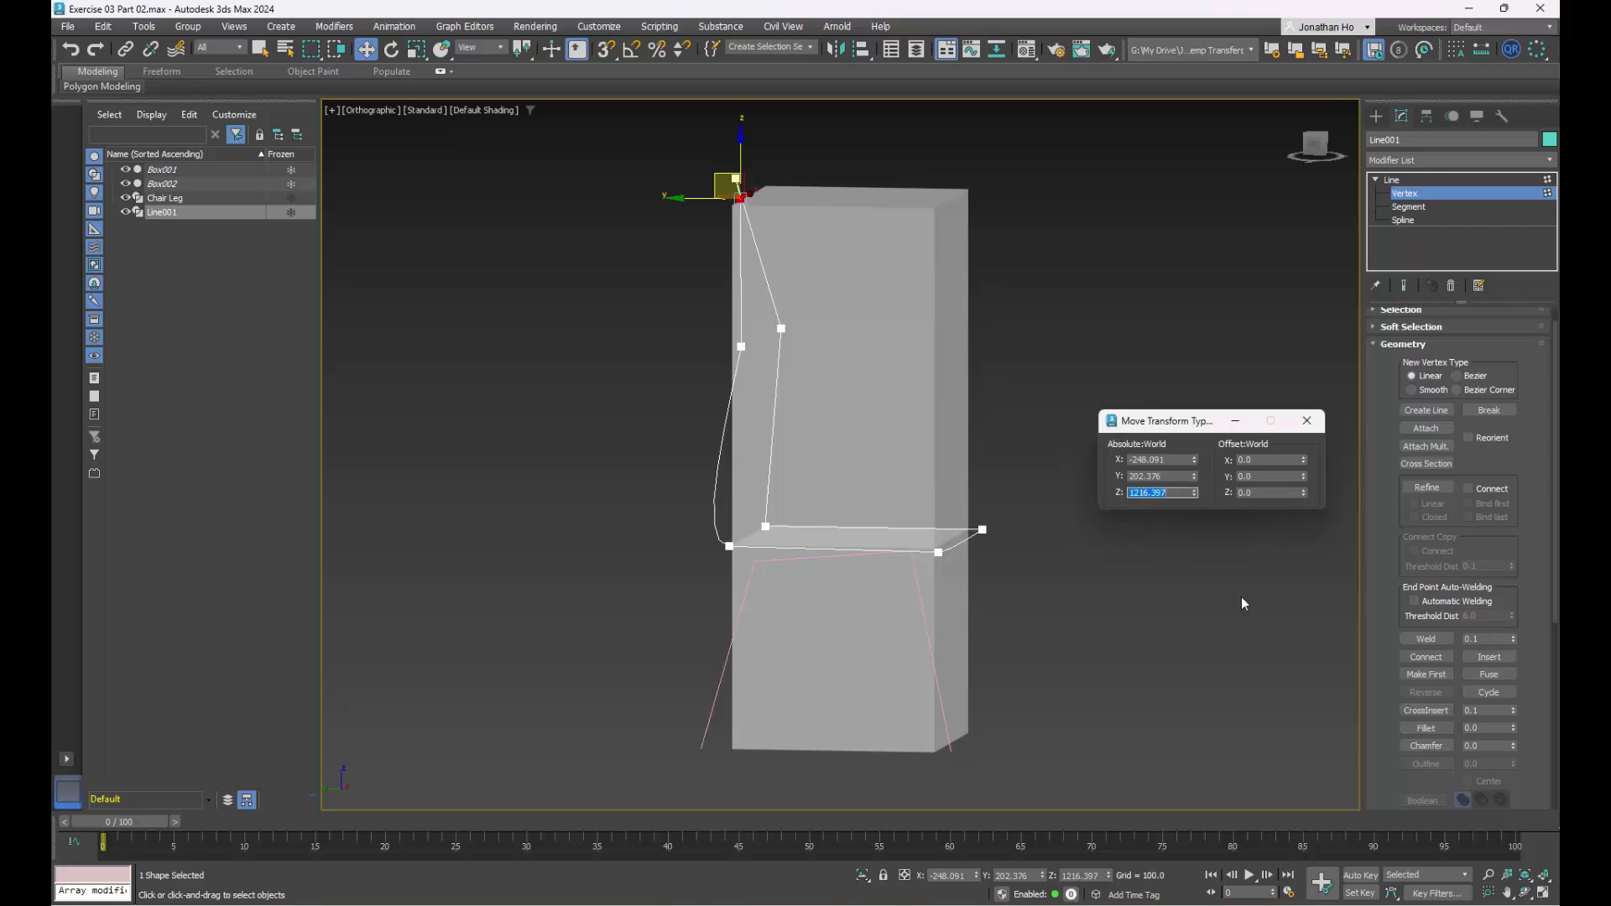
pyautogui.write('1200')
pyautogui.press('Return')
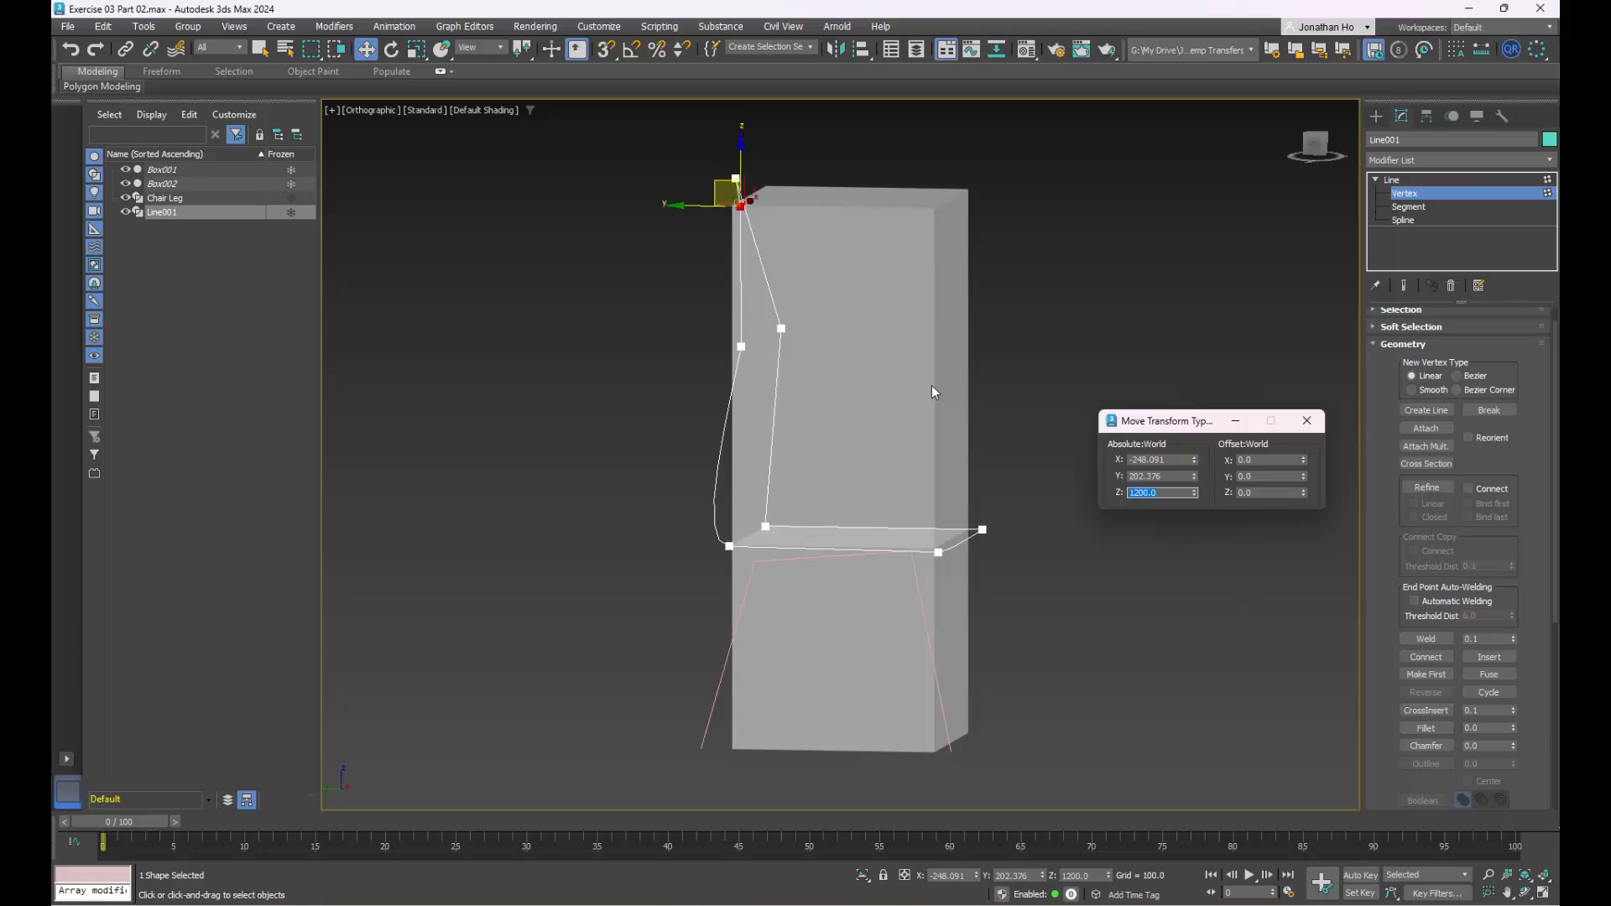
pyautogui.moveTo(672, 144); pyautogui.dragTo(740, 183)
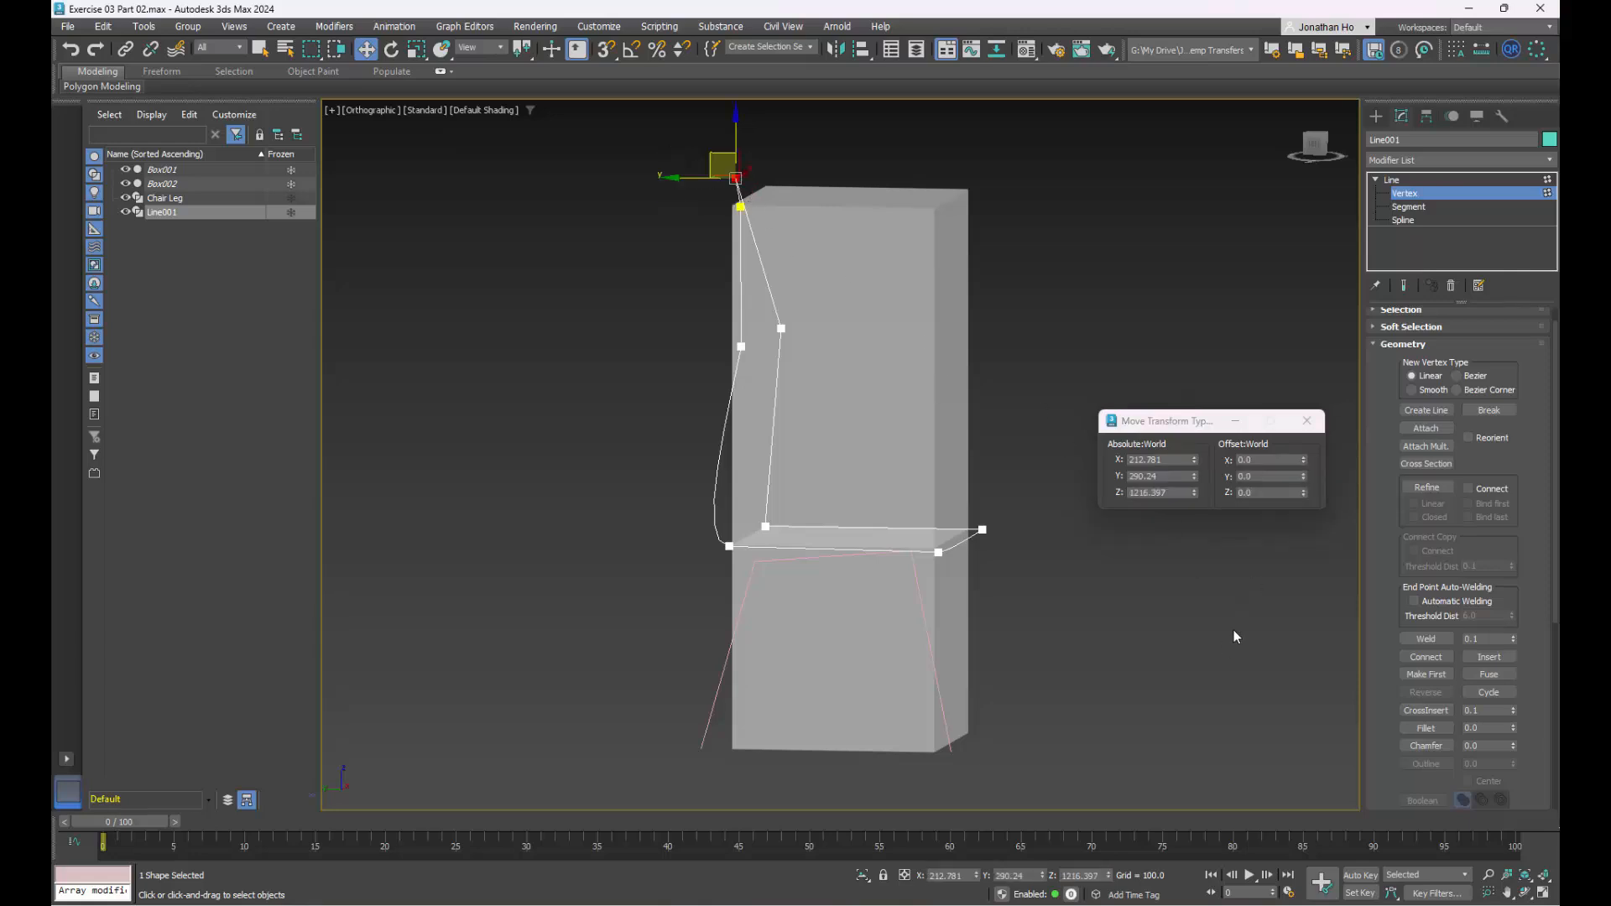
pyautogui.doubleClick(1173, 494)
pyautogui.write('1200')
pyautogui.press('Return')
pyautogui.click(1095, 304)
# - Shift the two vertices where the seat meets the backrest slightly forward along Y, inside the box
pyautogui.keyDown('alt'); pyautogui.moveTo(926, 396); pyautogui.dragTo(963, 384, button='middle'); pyautogui.keyUp('alt')
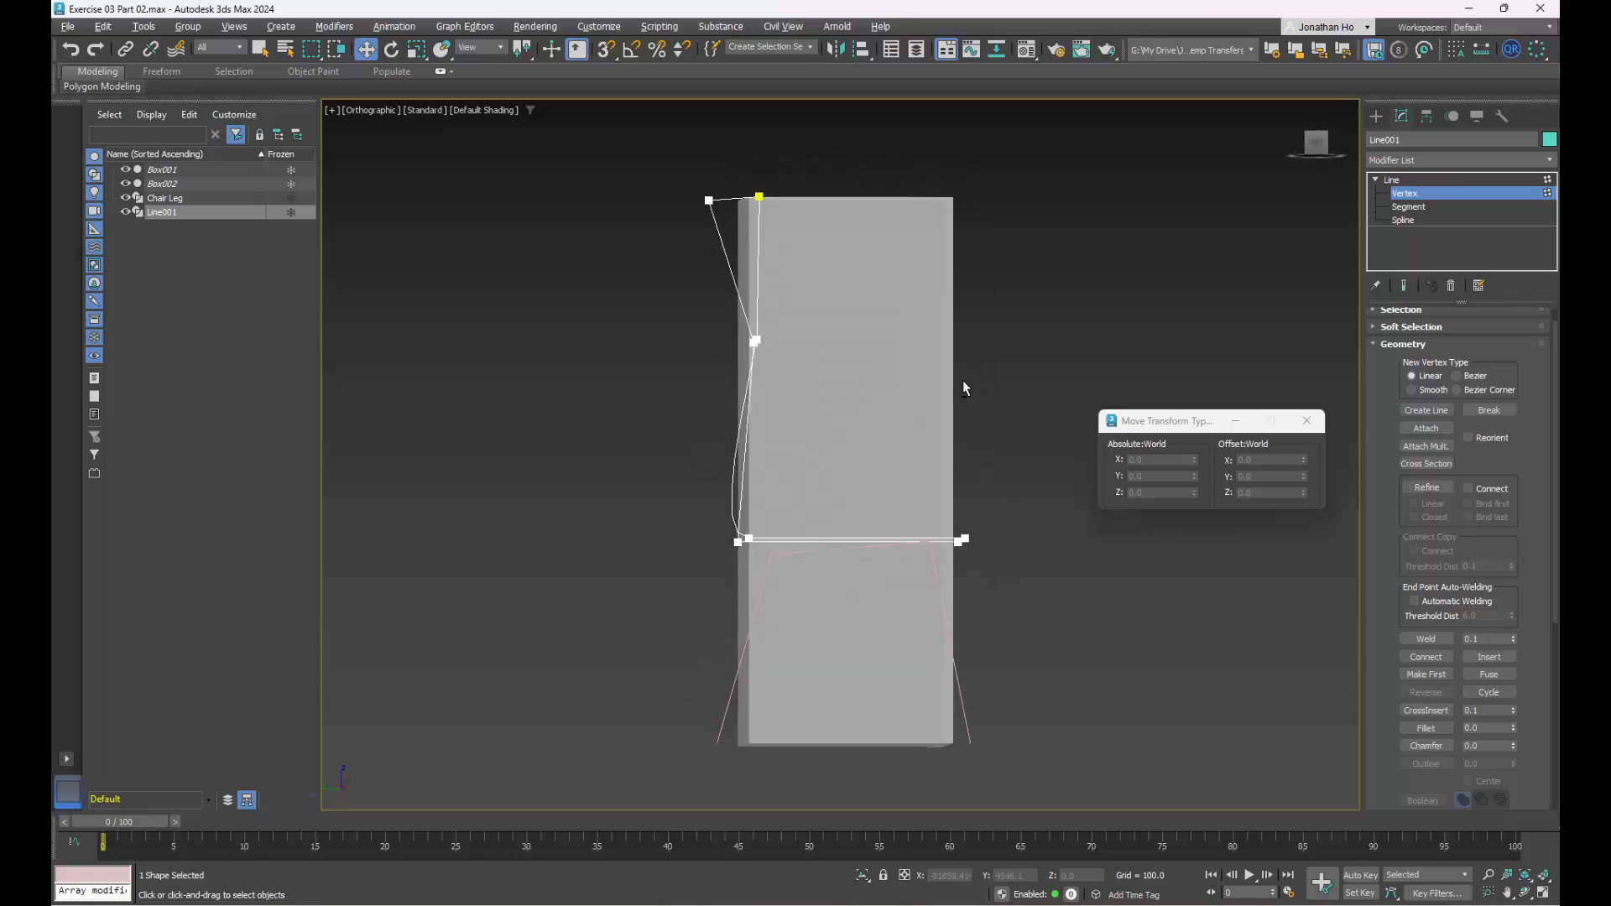
pyautogui.moveTo(658, 514); pyautogui.dragTo(788, 558)
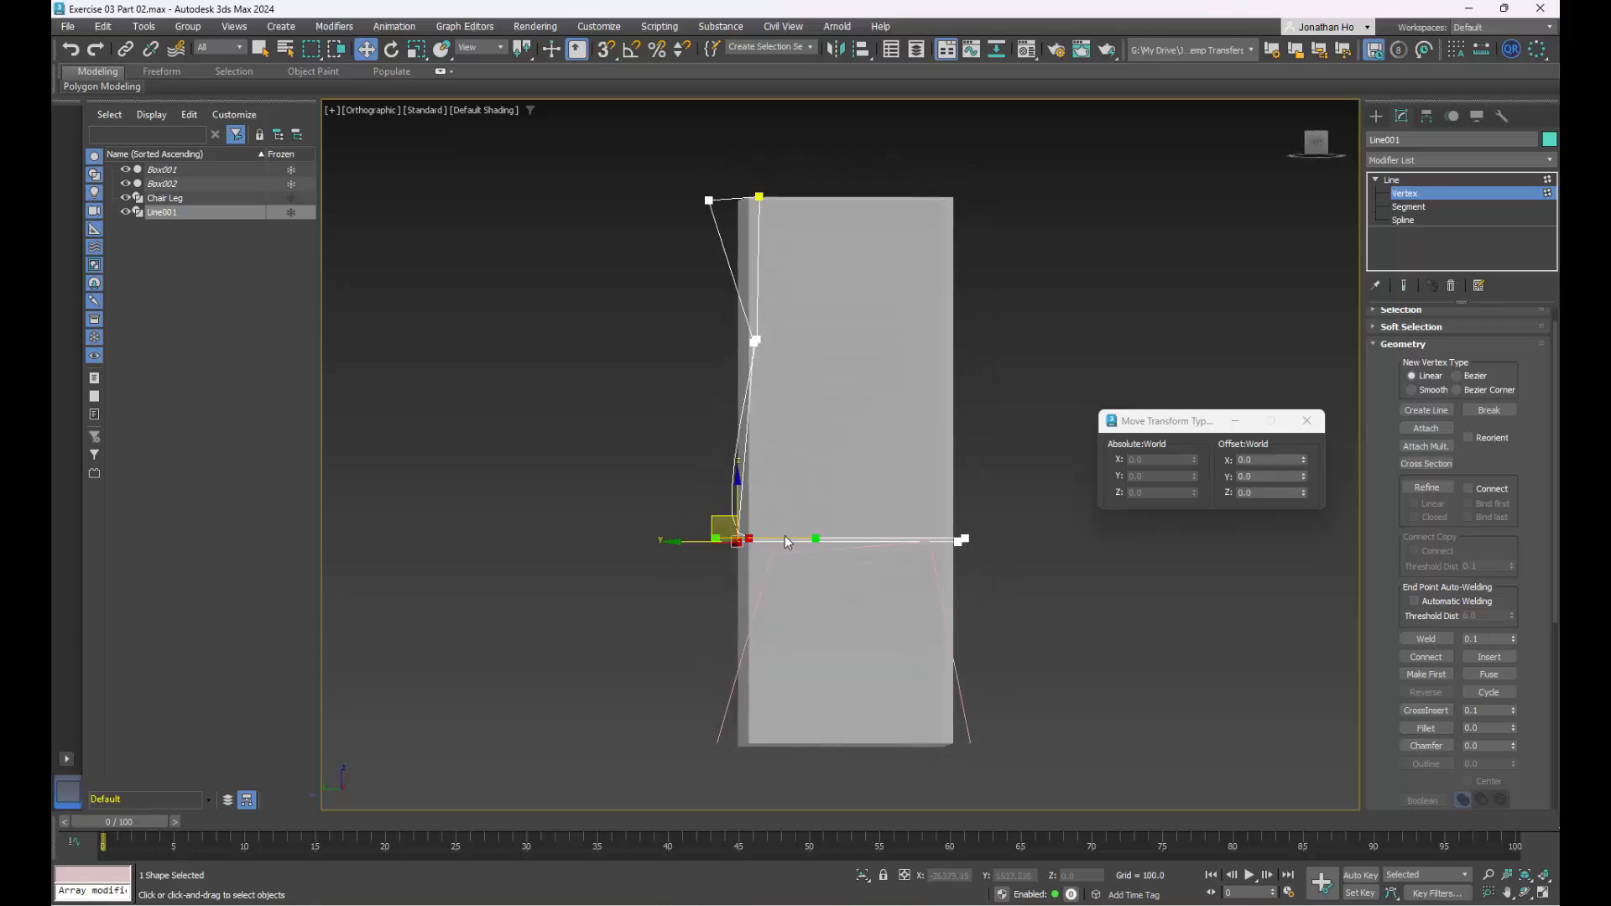
pyautogui.moveTo(686, 541); pyautogui.dragTo(713, 540)
# - Move the more forward backrest top corner vertex backward along Y to about 272, behind the box
pyautogui.keyDown('alt'); pyautogui.moveTo(828, 376); pyautogui.dragTo(814, 383, button='middle'); pyautogui.keyUp('alt')
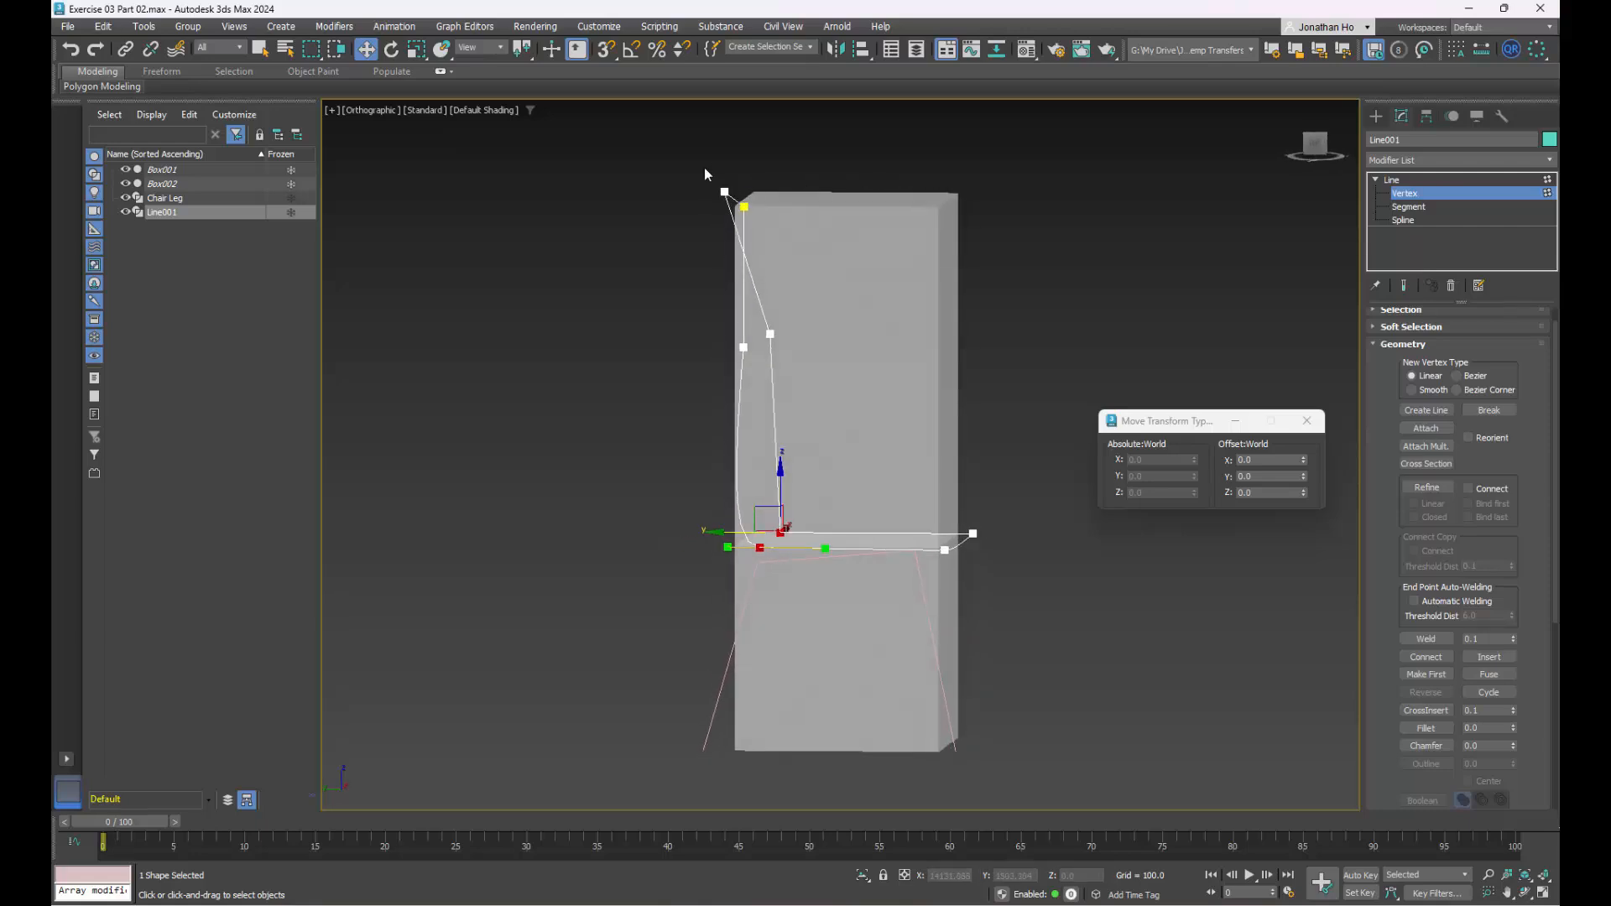
pyautogui.click(742, 209)
pyautogui.click(744, 206)
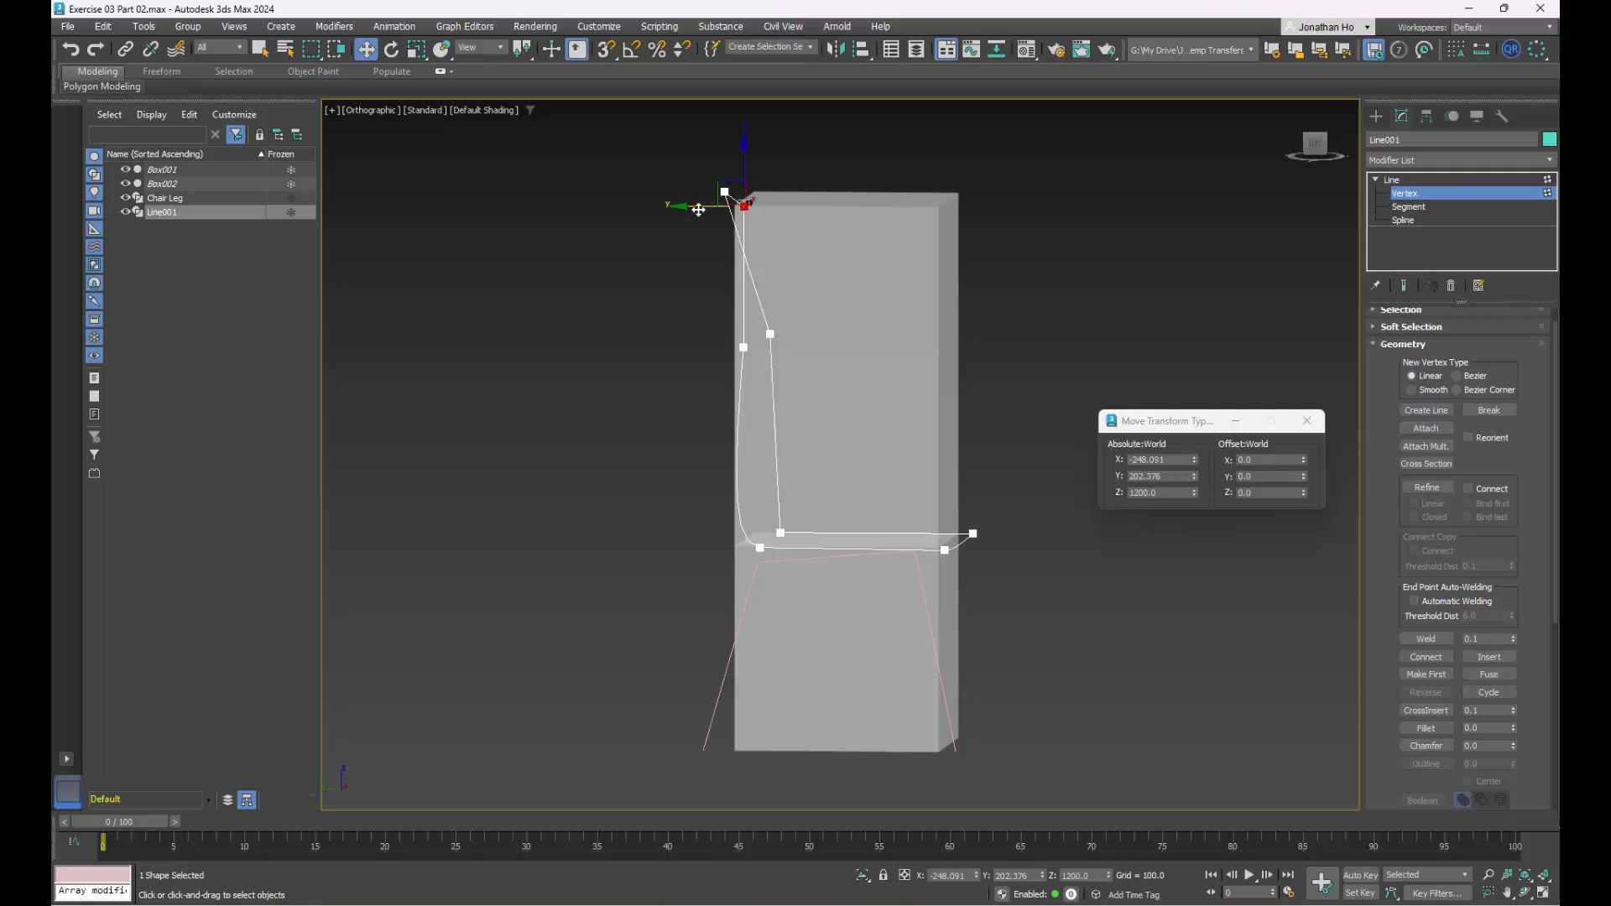
pyautogui.moveTo(699, 213)
pyautogui.mouseDown()
pyautogui.moveTo(669, 214)
pyautogui.moveTo(673, 228)
pyautogui.mouseUp()
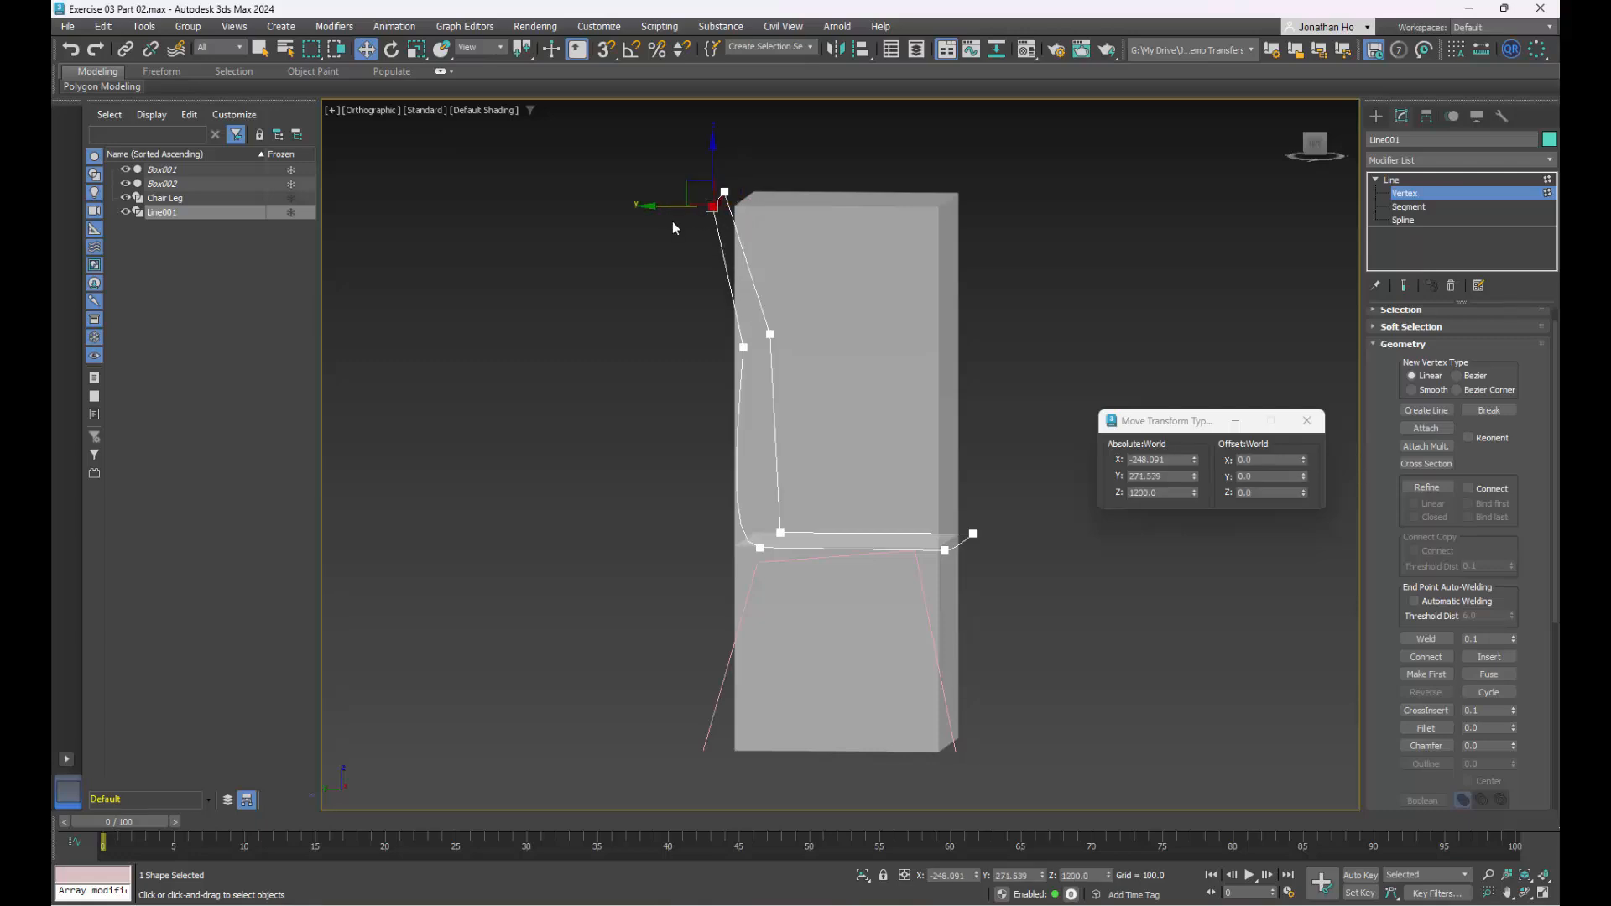
# - Pull the two front seat corner vertices back along Y toward the box's front face, to about -215 and -224
pyautogui.keyDown('alt'); pyautogui.moveTo(820, 497); pyautogui.dragTo(979, 359, button='middle'); pyautogui.keyUp('alt')
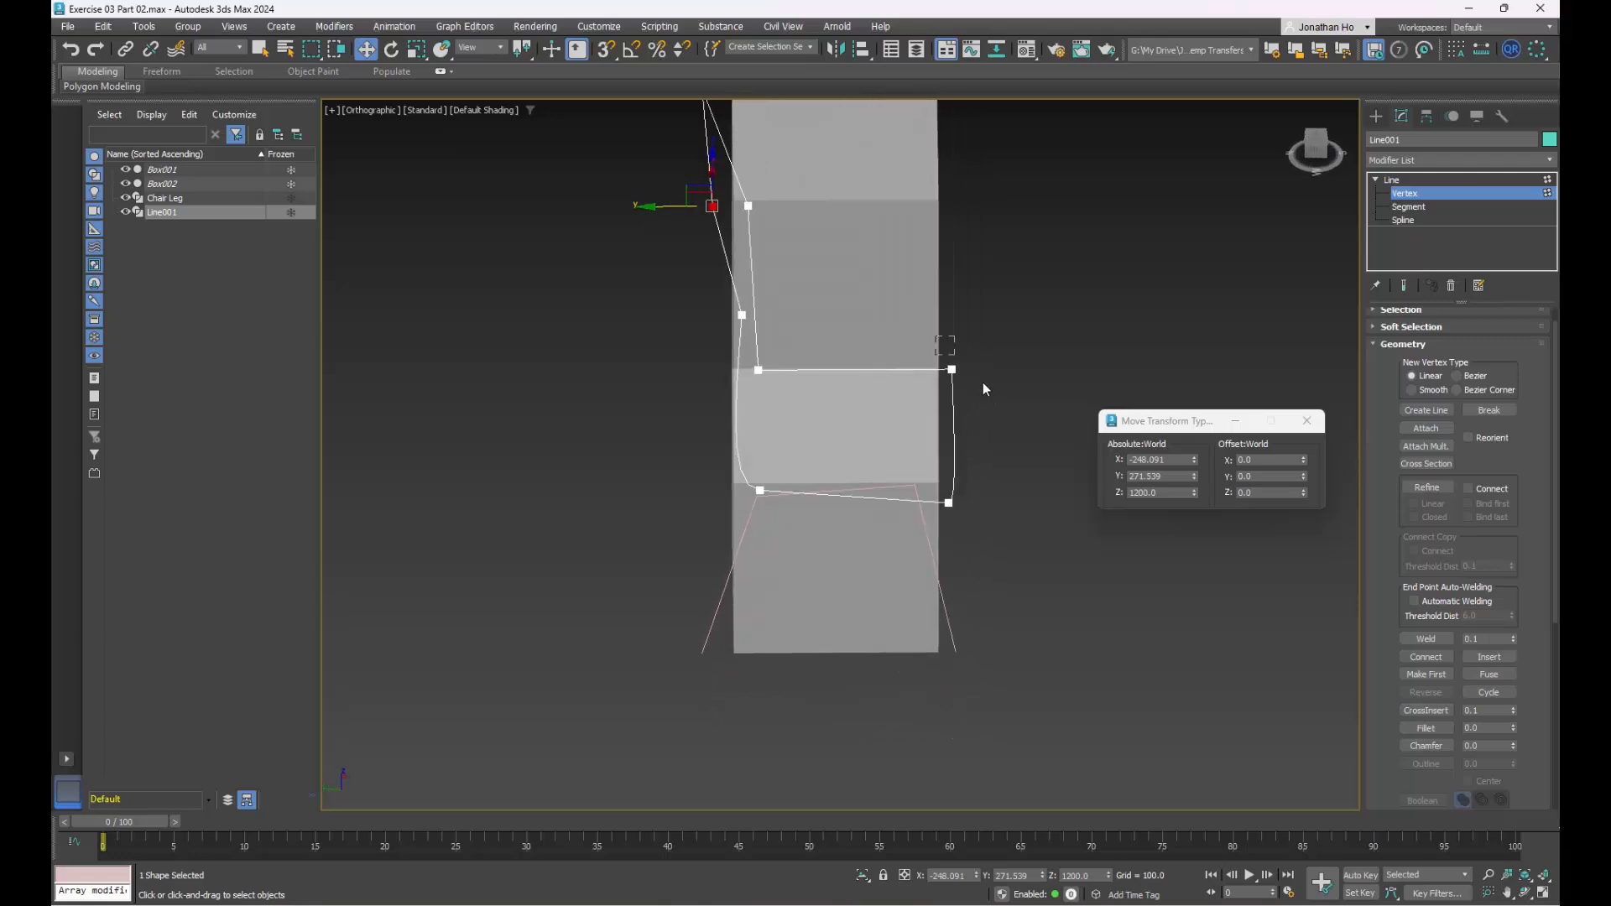
pyautogui.click(952, 369)
pyautogui.moveTo(917, 371); pyautogui.dragTo(896, 371)
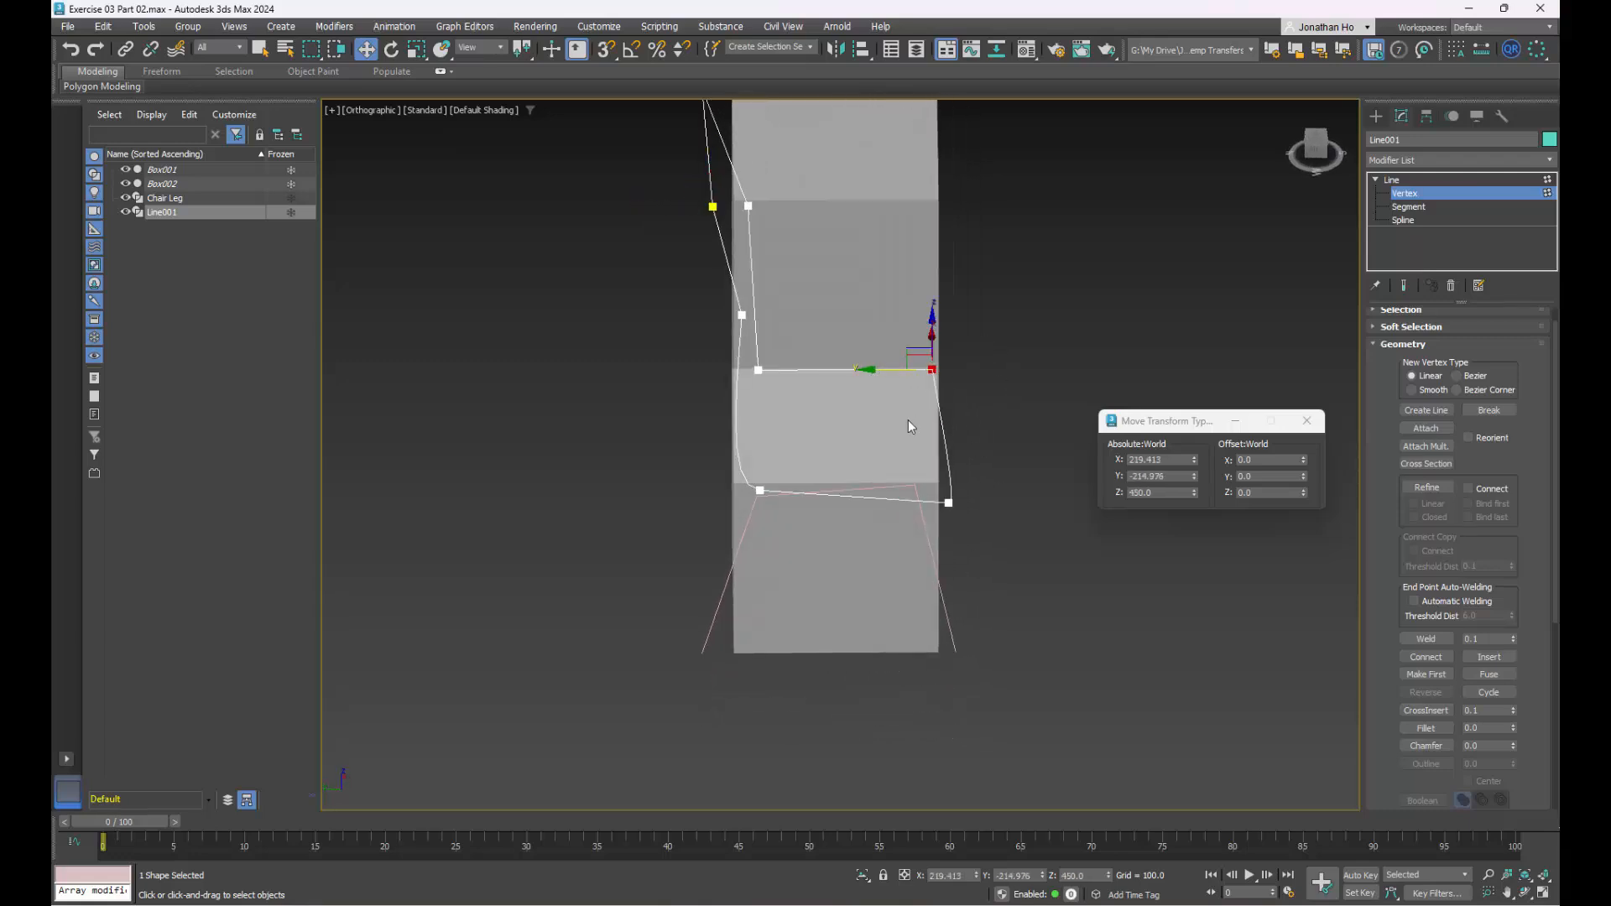
pyautogui.click(948, 503)
pyautogui.moveTo(907, 505); pyautogui.dragTo(897, 505)
# - In the Top viewport, move the protruding front seat corner to about X -241, Y -212, and return to the maximized Orthographic viewport
pyautogui.hotkey('alt', 'w')
pyautogui.rightClick(596, 377)
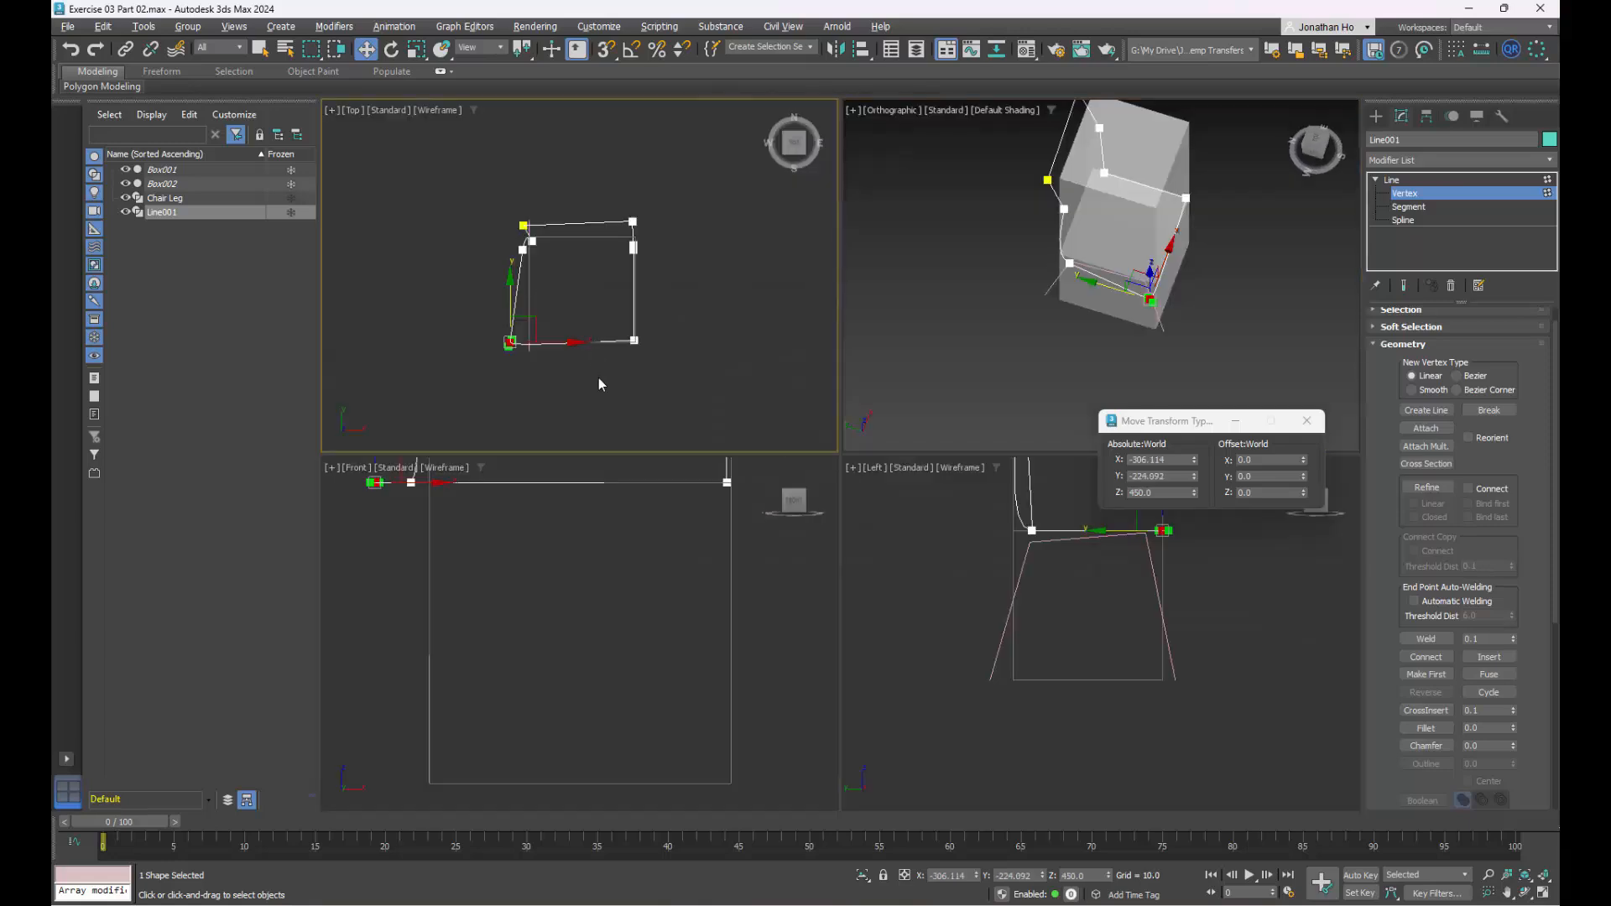
pyautogui.hotkey('alt', 'w')
pyautogui.moveTo(716, 574); pyautogui.dragTo(755, 561)
pyautogui.hotkey('alt', 'w')
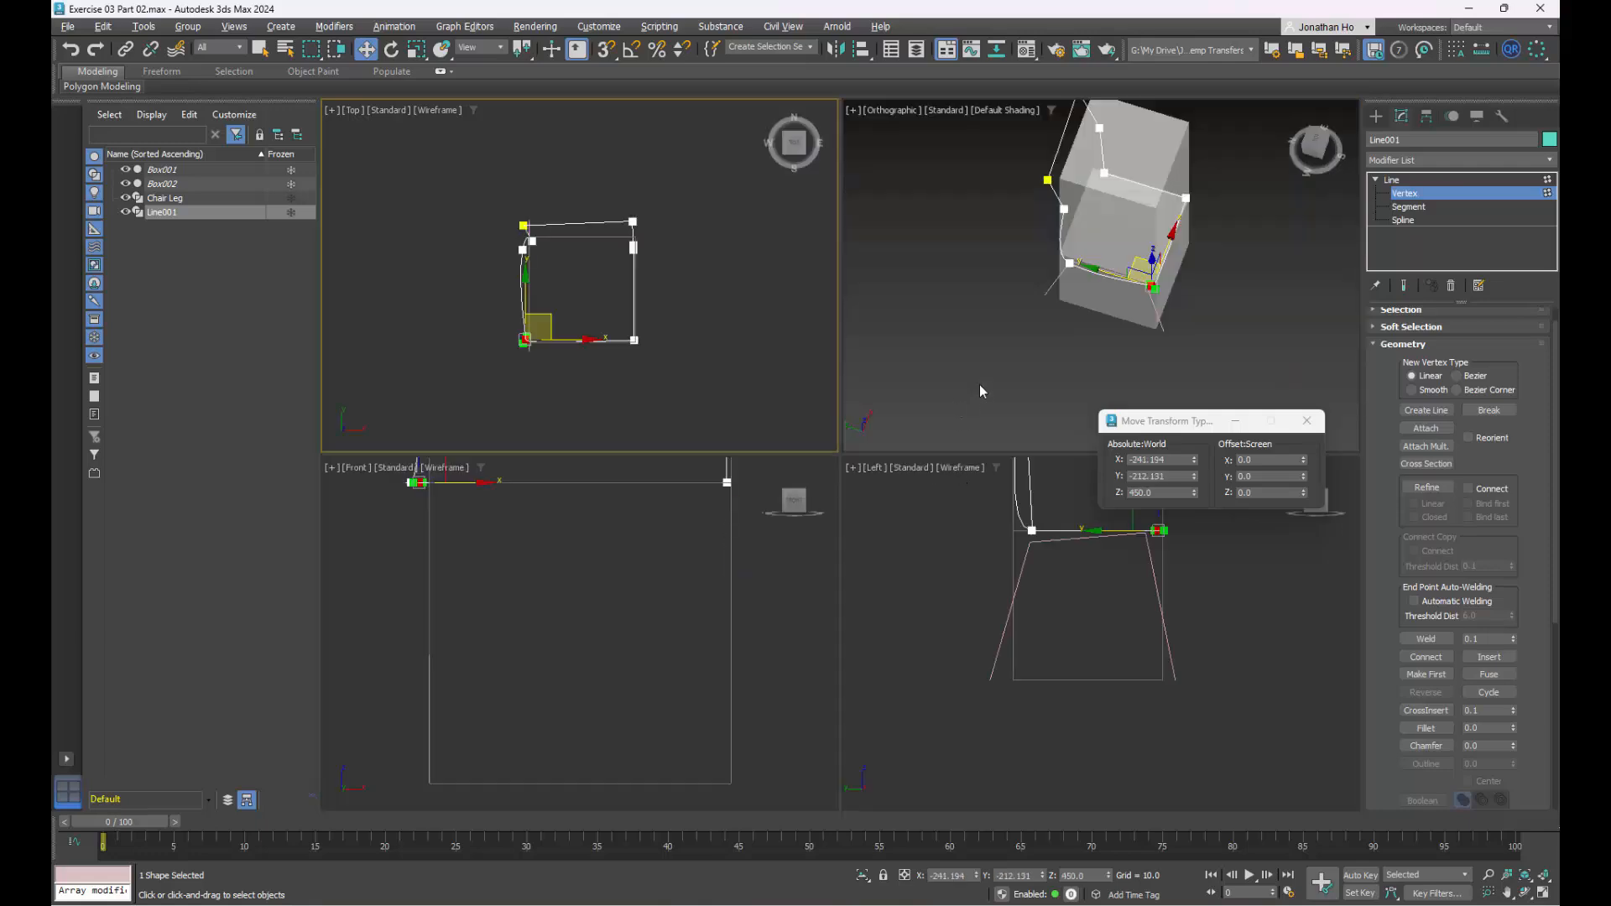
pyautogui.rightClick(980, 380)
pyautogui.hotkey('alt', 'w')
pyautogui.keyDown('alt'); pyautogui.moveTo(849, 432); pyautogui.dragTo(876, 466, button='middle'); pyautogui.keyUp('alt')
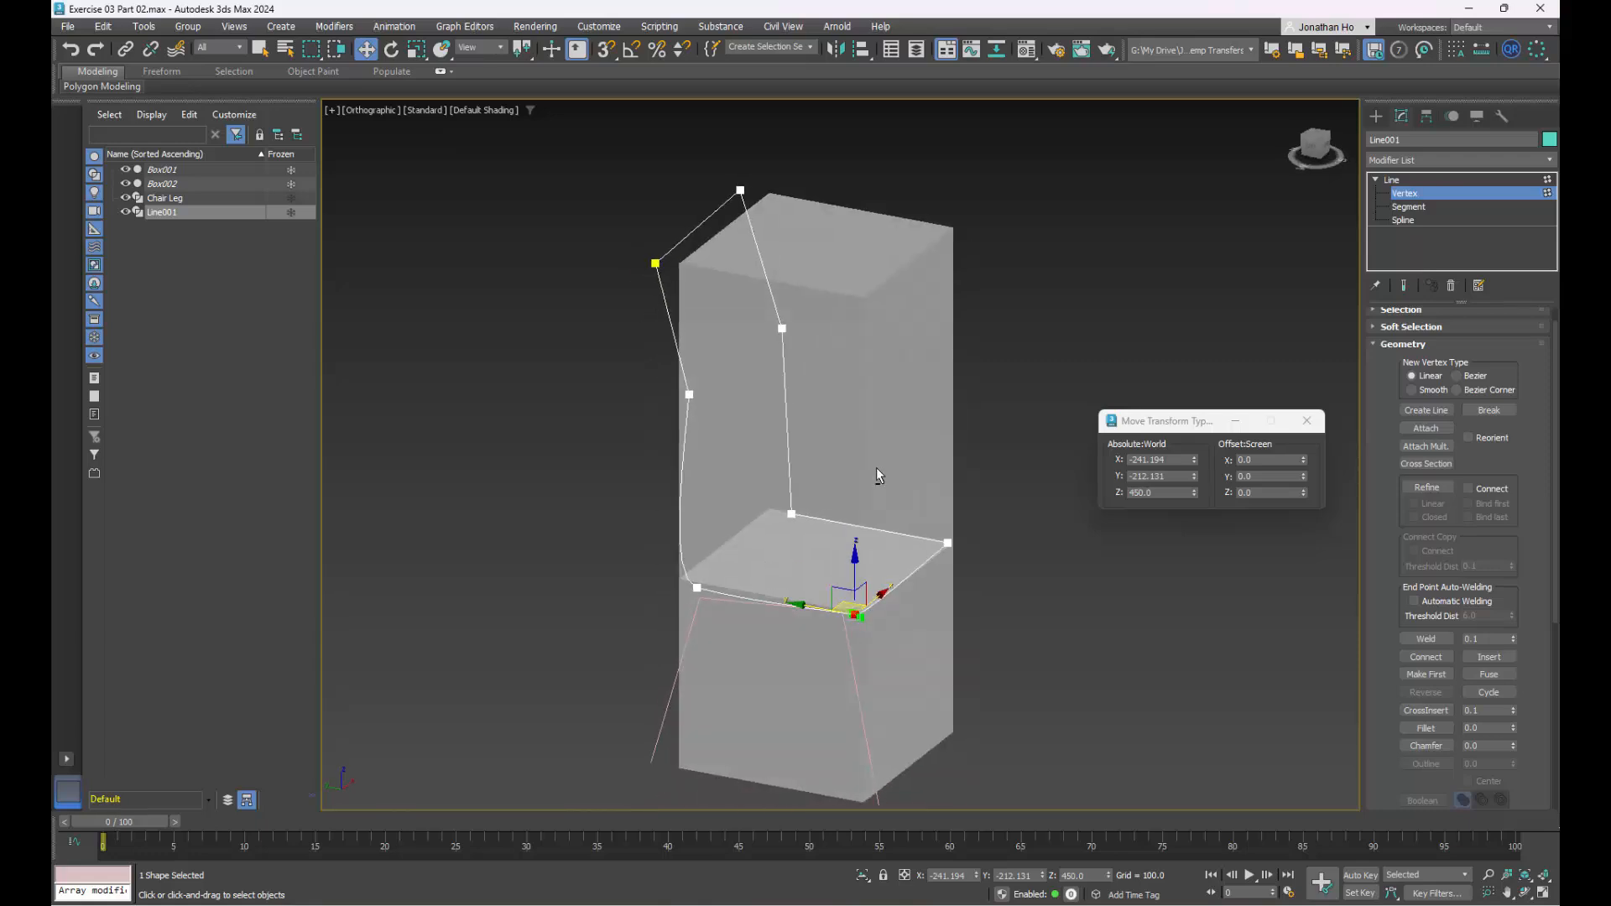
pyautogui.click(1046, 395)
# - Examine the next chair construction stages in the reference image on the Miro board
pyautogui.hotkey('alt', 'Tab')
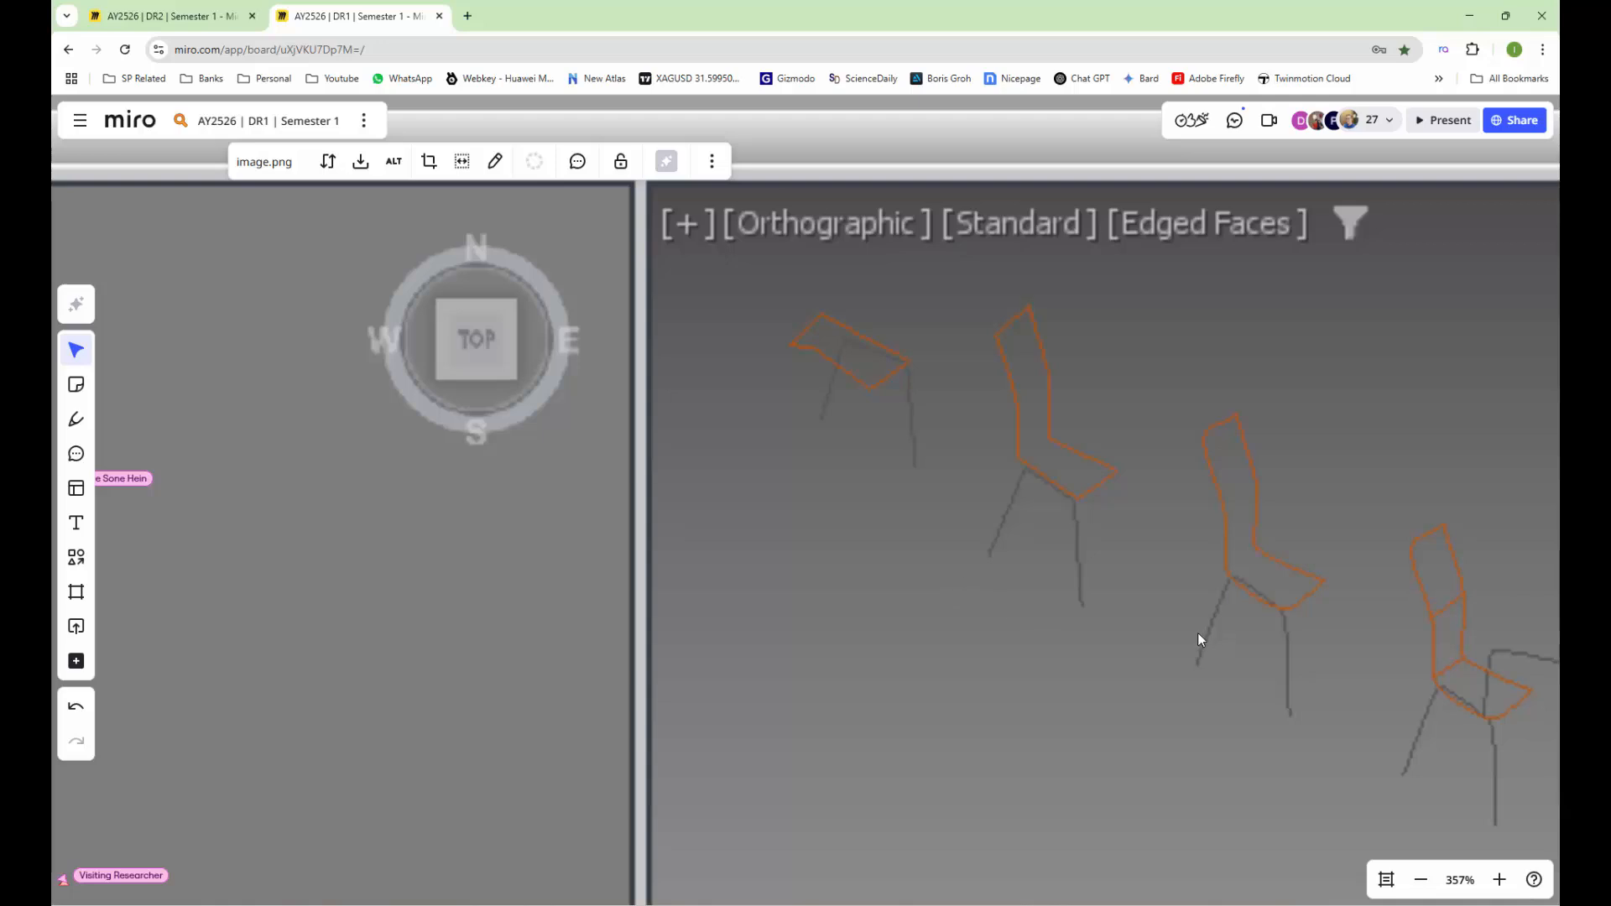
pyautogui.moveTo(1196, 633); pyautogui.dragTo(869, 510, button='middle')
pyautogui.scroll(1, 935, 386)
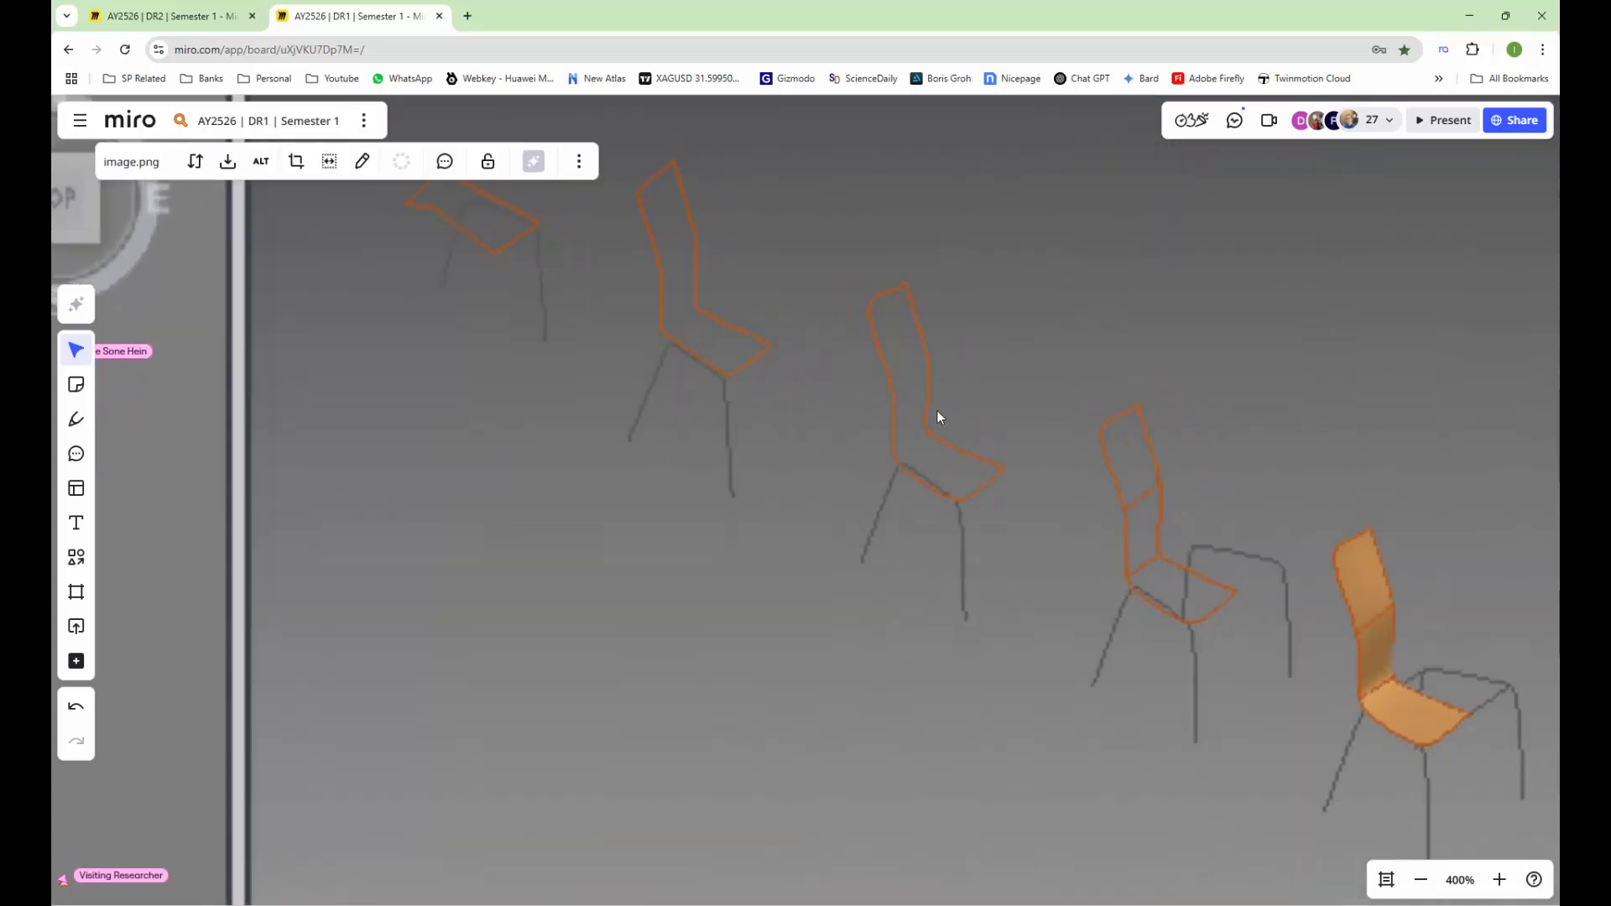
pyautogui.hotkey('alt', 'Tab')
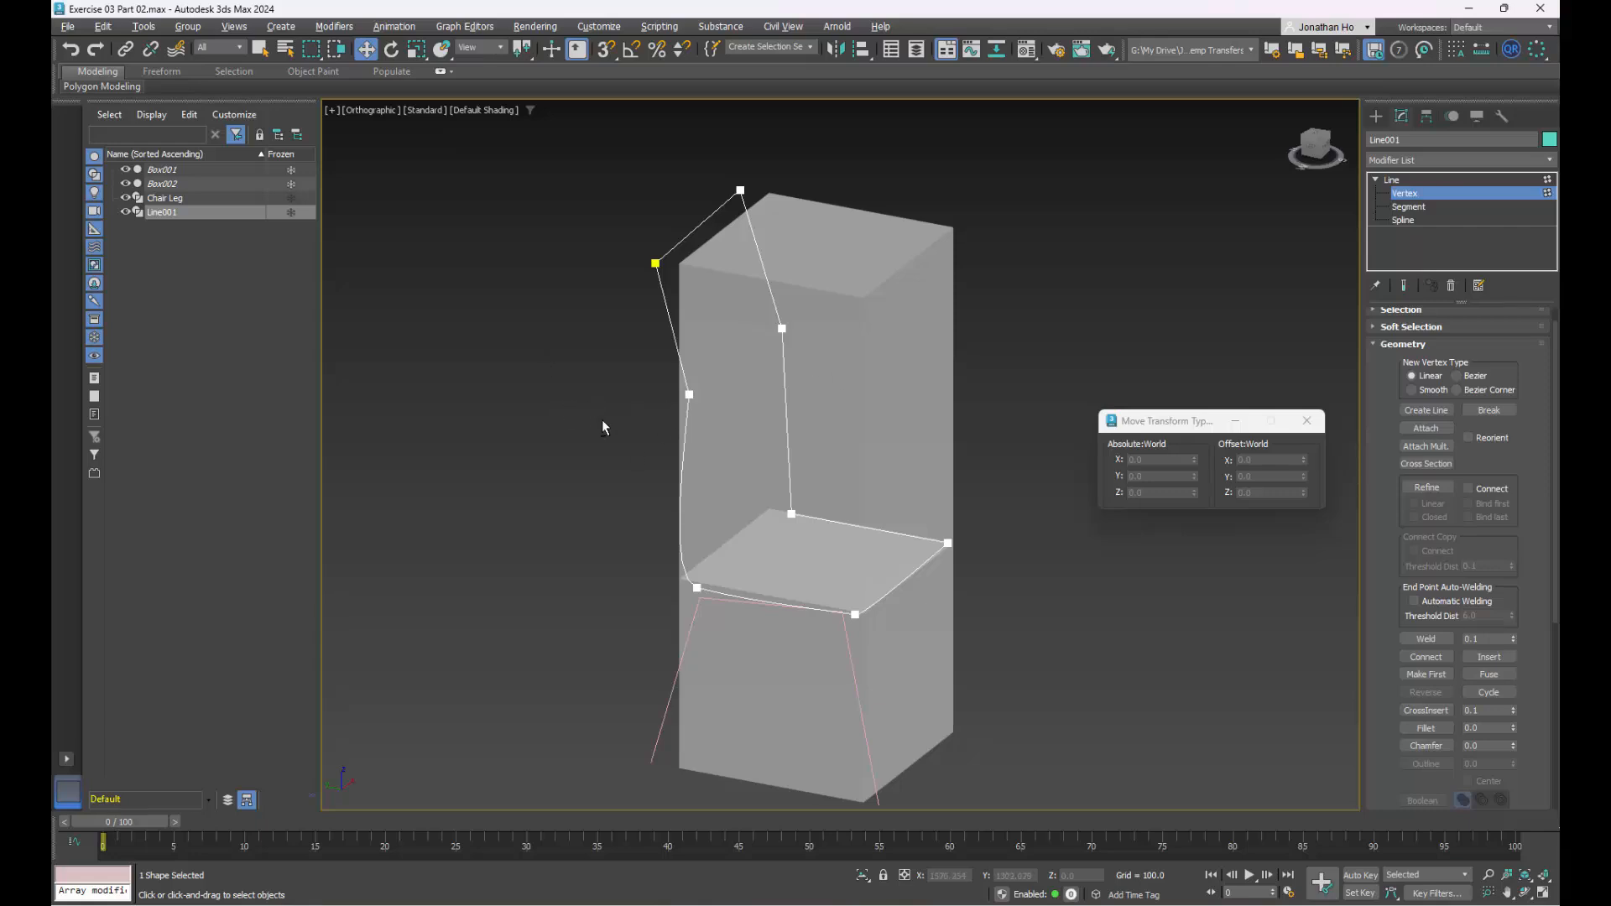
# - Convert the backrest's top corner vertex on the negative-X side to a Bezier vertex
pyautogui.keyDown('alt'); pyautogui.moveTo(601, 419); pyautogui.dragTo(546, 437, button='middle'); pyautogui.keyUp('alt')
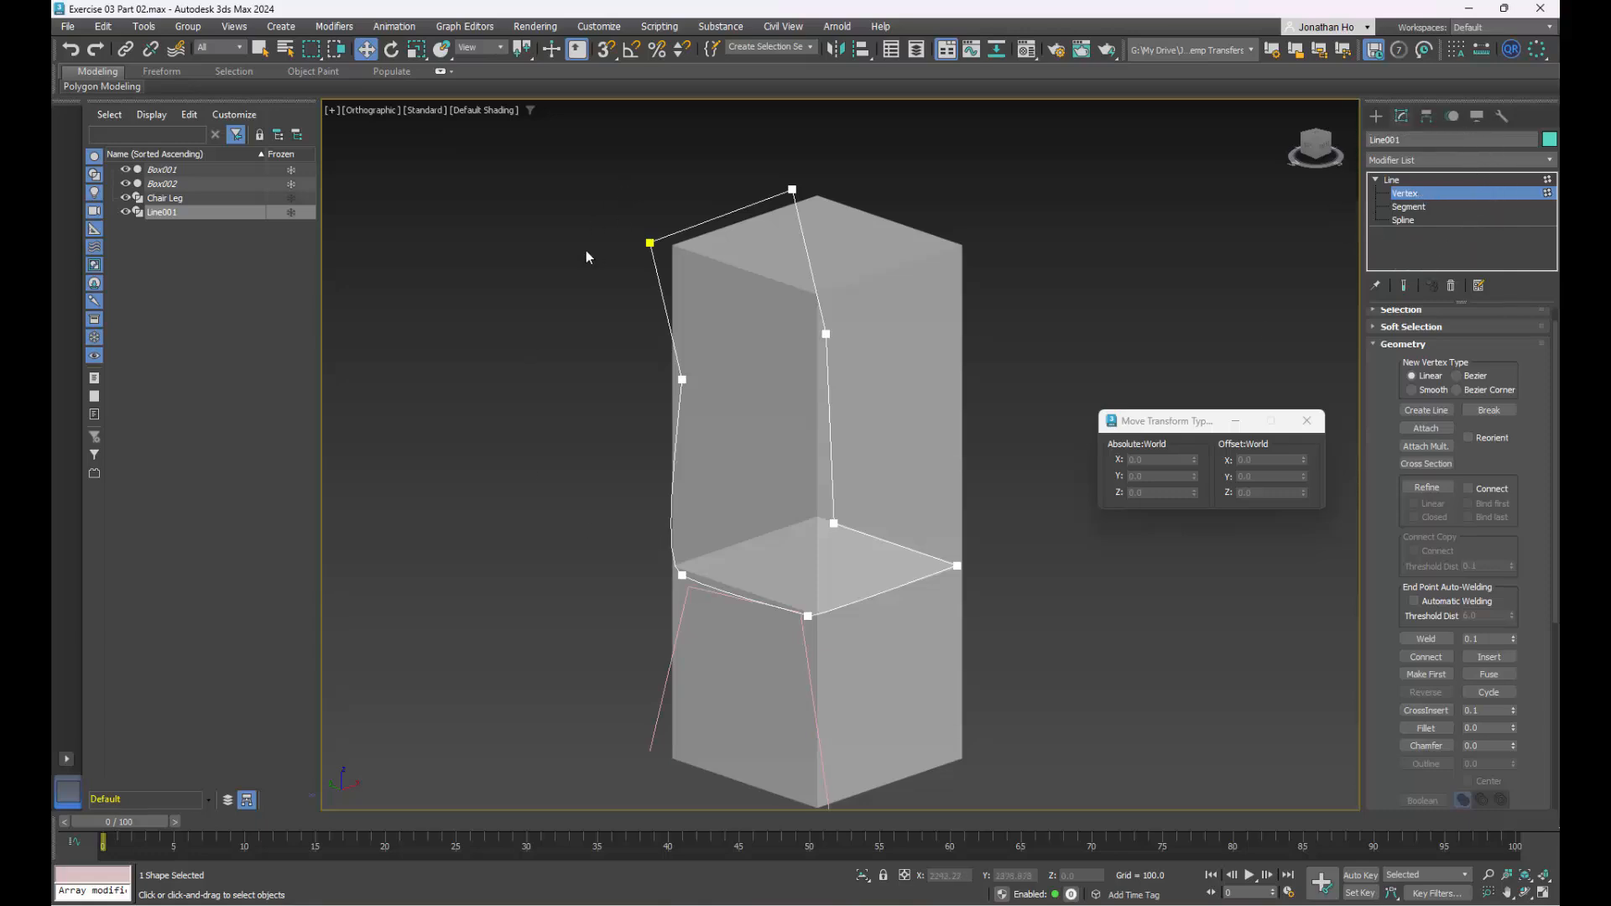
pyautogui.moveTo(683, 279); pyautogui.dragTo(683, 279)
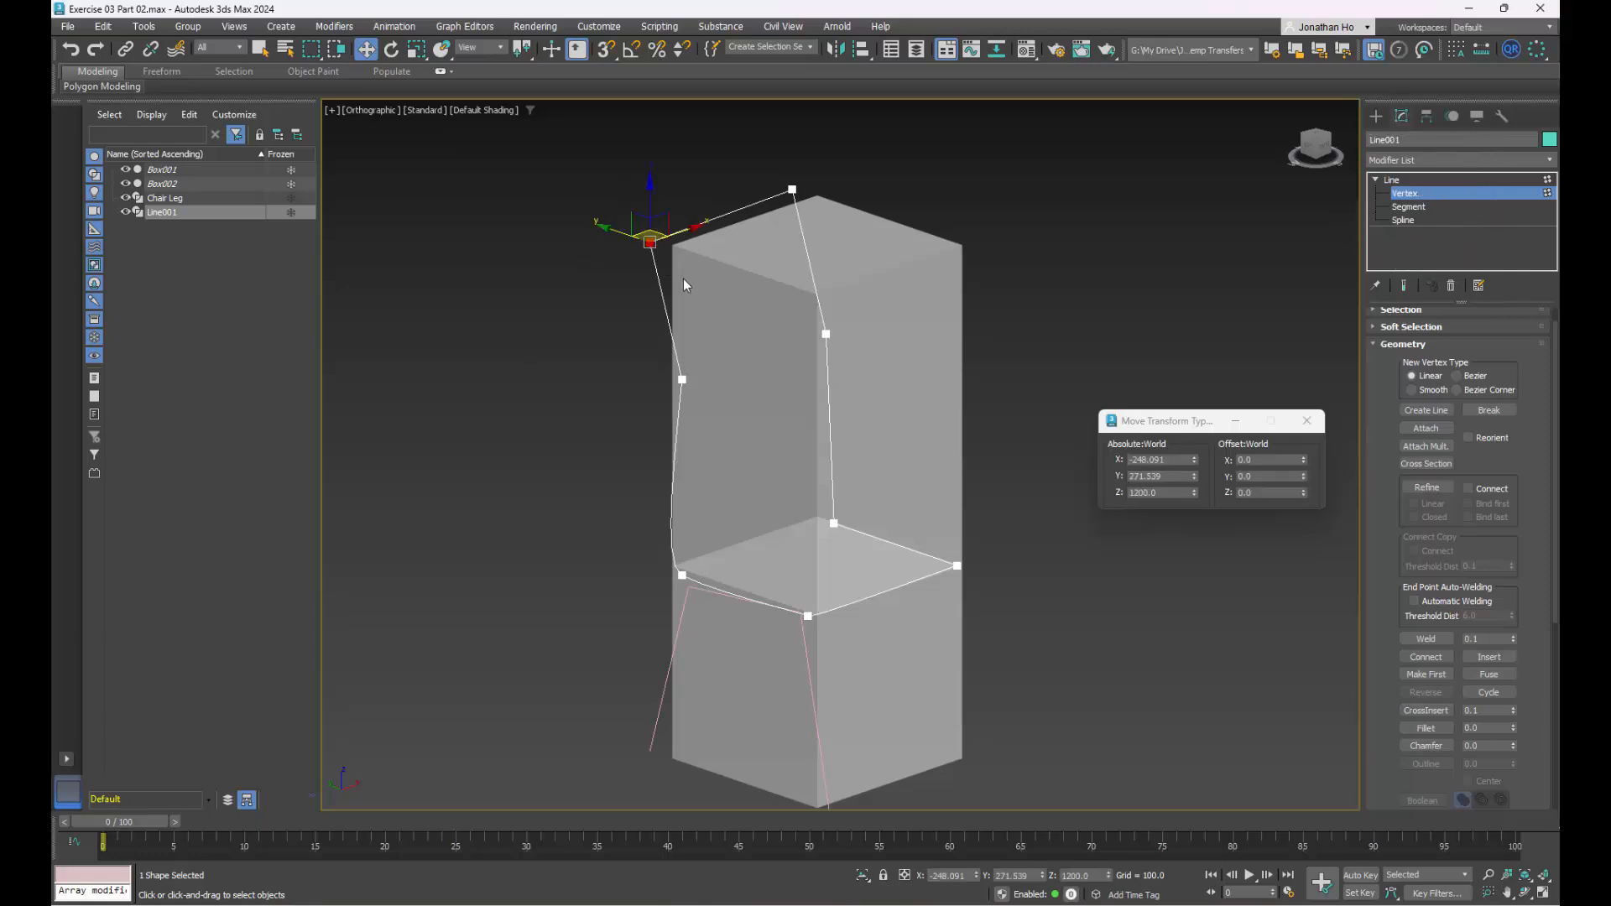
pyautogui.moveTo(607, 190); pyautogui.dragTo(740, 289)
pyautogui.moveTo(591, 188); pyautogui.dragTo(699, 316)
pyautogui.rightClick(651, 241)
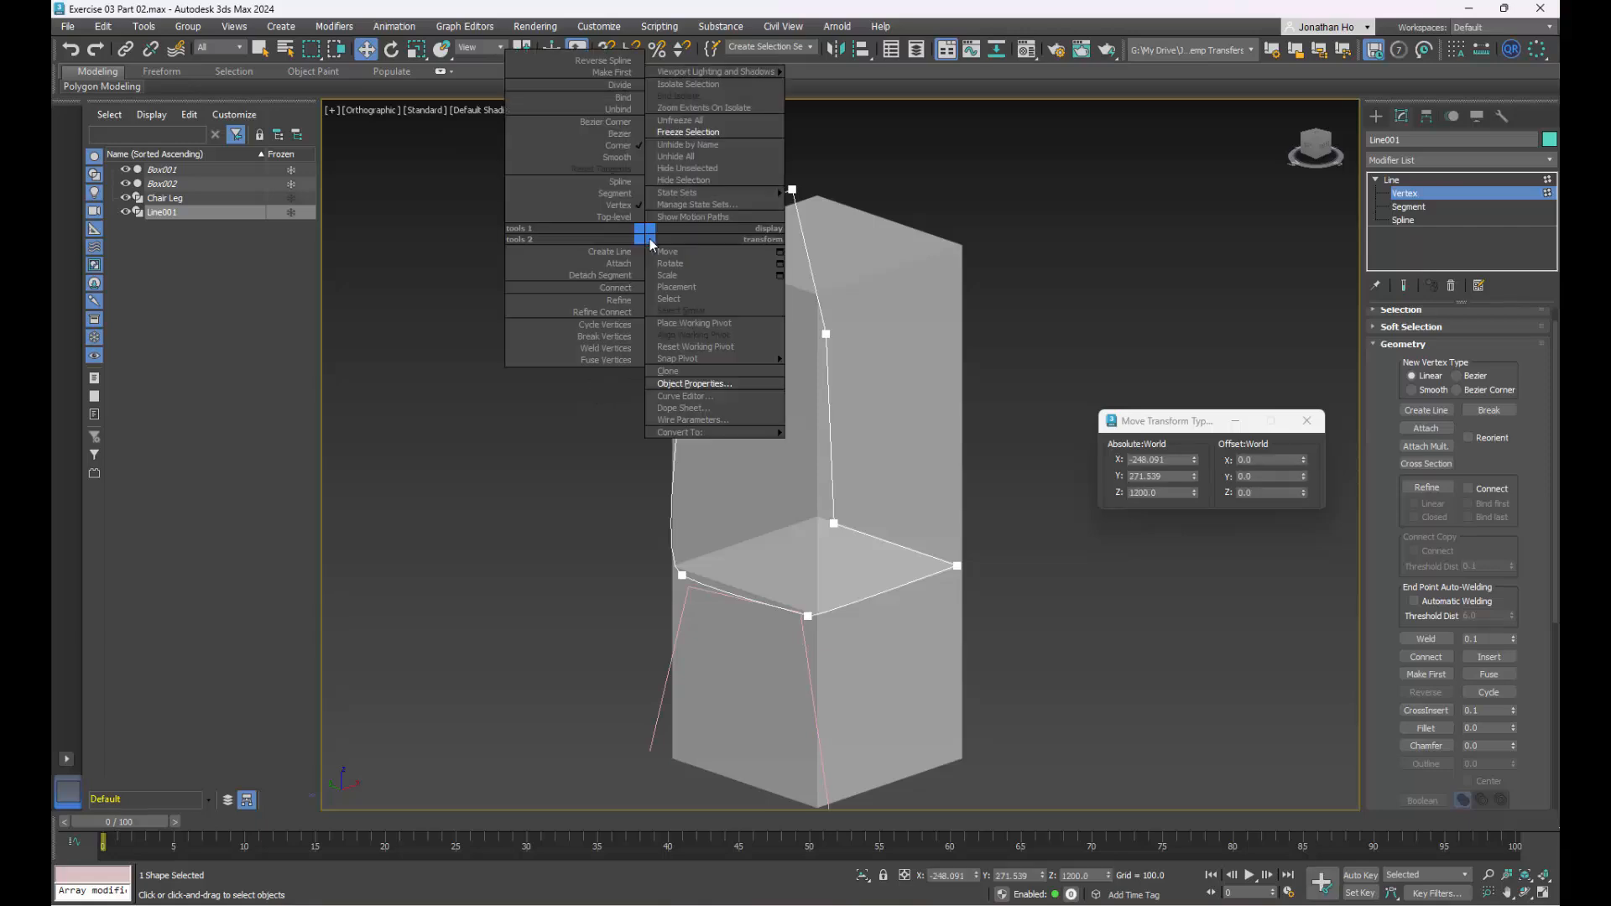
pyautogui.click(580, 134)
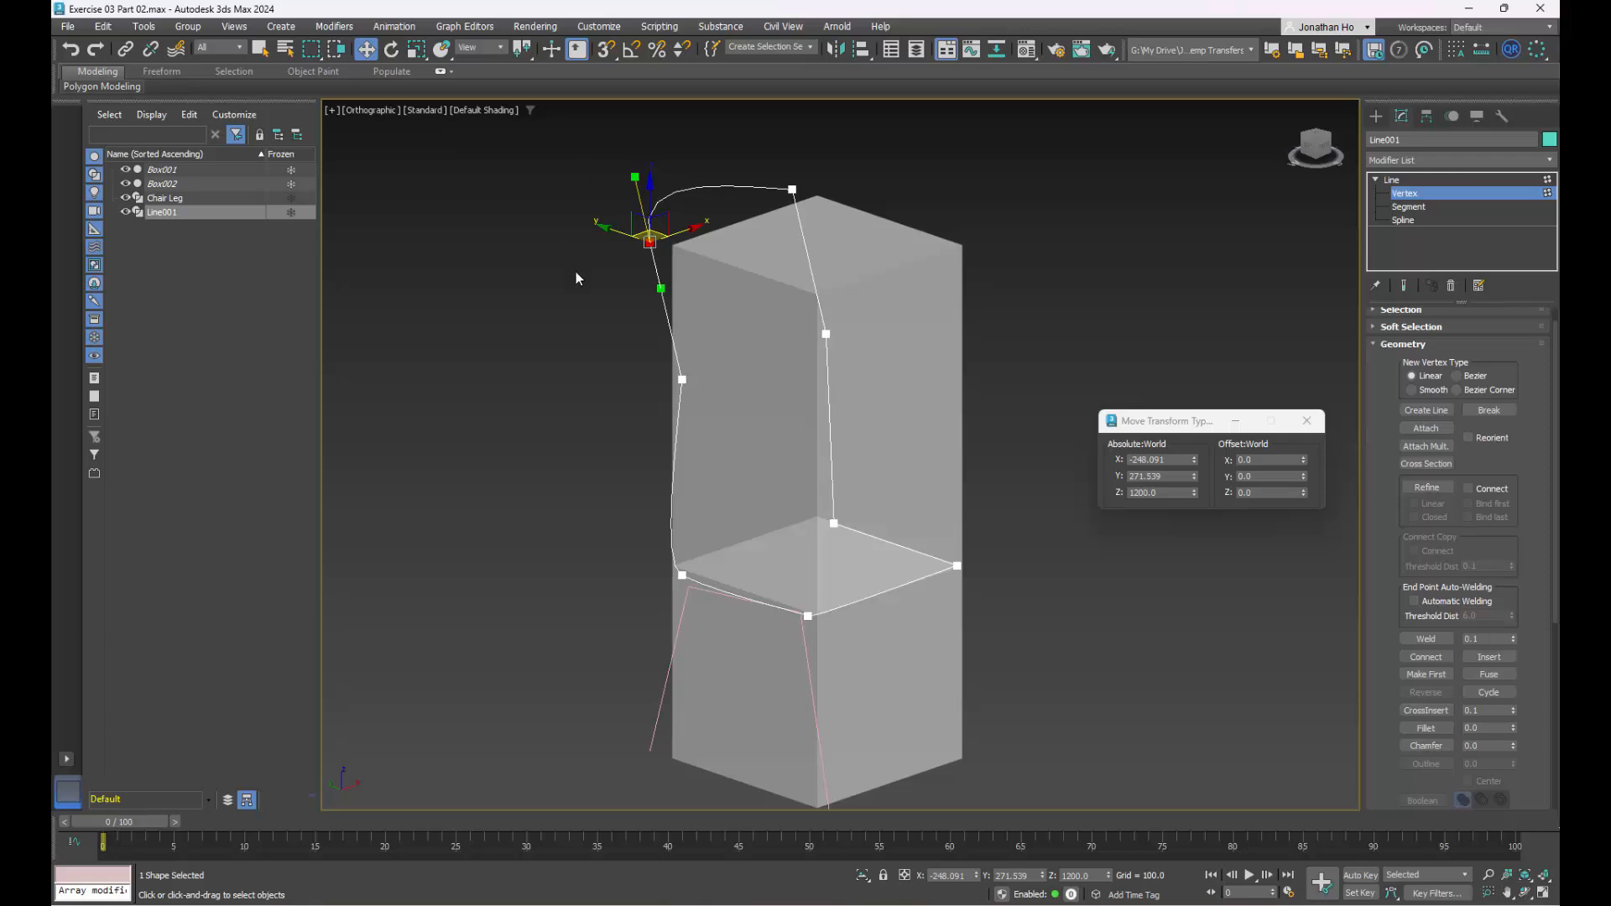
# - Tilt the top corner vertex's Bezier handle and move the vertex inward and down to about X -213, Z 1167
pyautogui.keyDown('alt'); pyautogui.moveTo(667, 517); pyautogui.dragTo(592, 517, button='middle'); pyautogui.keyUp('alt')
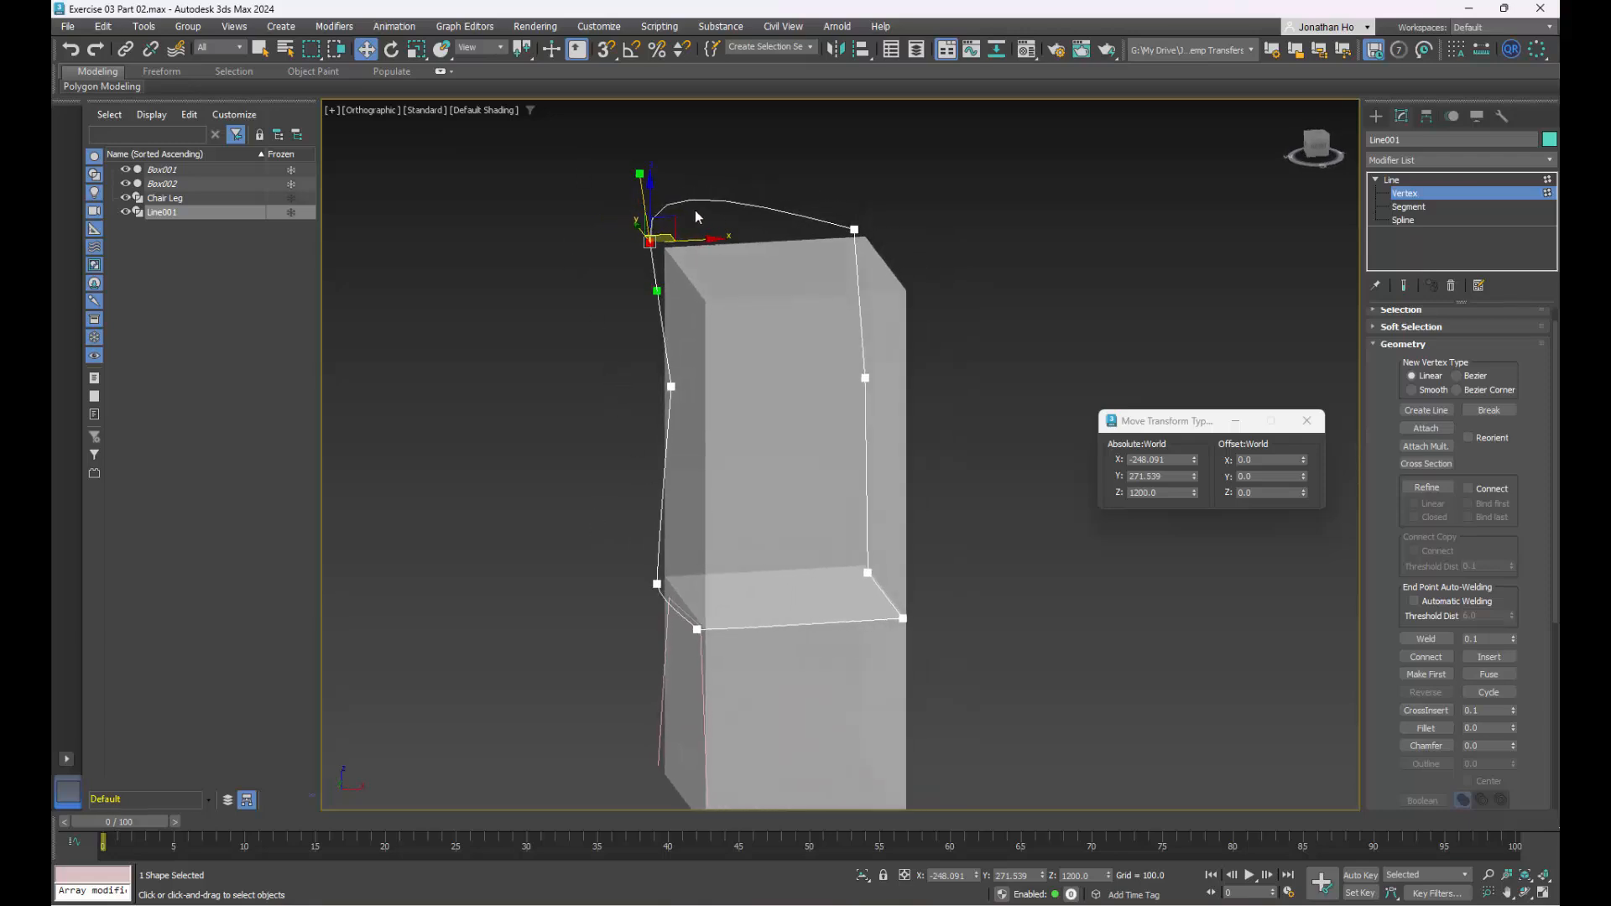
pyautogui.moveTo(657, 291); pyautogui.dragTo(641, 262)
pyautogui.scroll(5, 642, 261)
pyautogui.moveTo(696, 162); pyautogui.dragTo(759, 216)
# - In the Front viewport, stretch the top corner vertex's upper handle slightly outward along X
pyautogui.hotkey('alt', 'w')
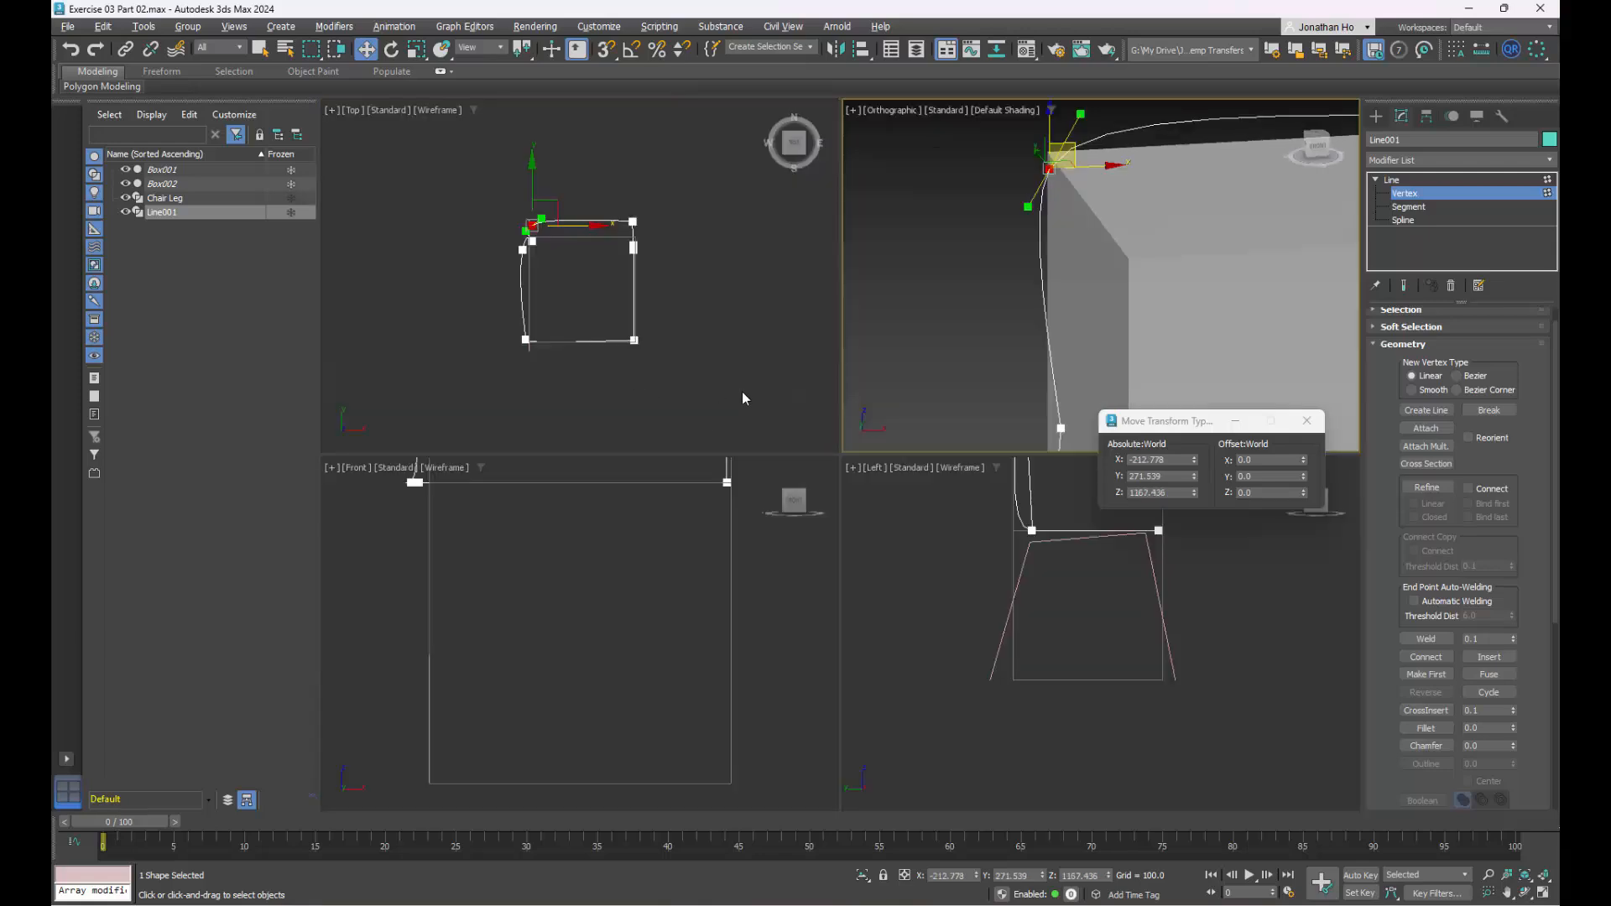
pyautogui.rightClick(961, 659)
pyautogui.rightClick(605, 636)
pyautogui.scroll(-5, 608, 617)
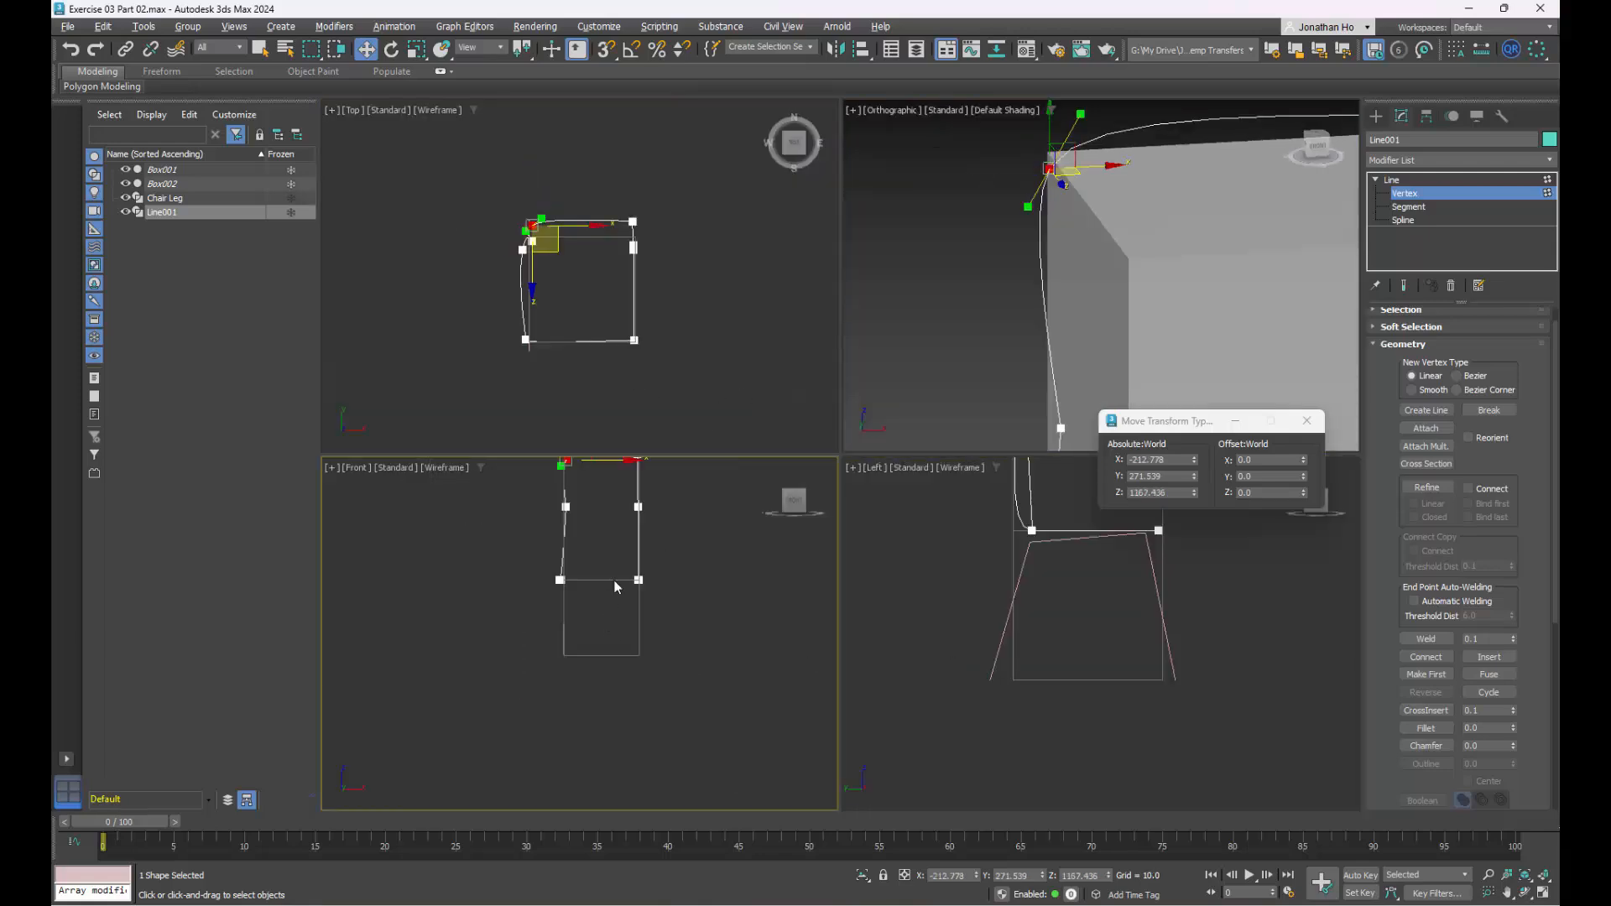
pyautogui.moveTo(605, 548); pyautogui.dragTo(560, 594, button='middle')
pyautogui.scroll(5, 541, 511)
pyautogui.hotkey('alt', 'w')
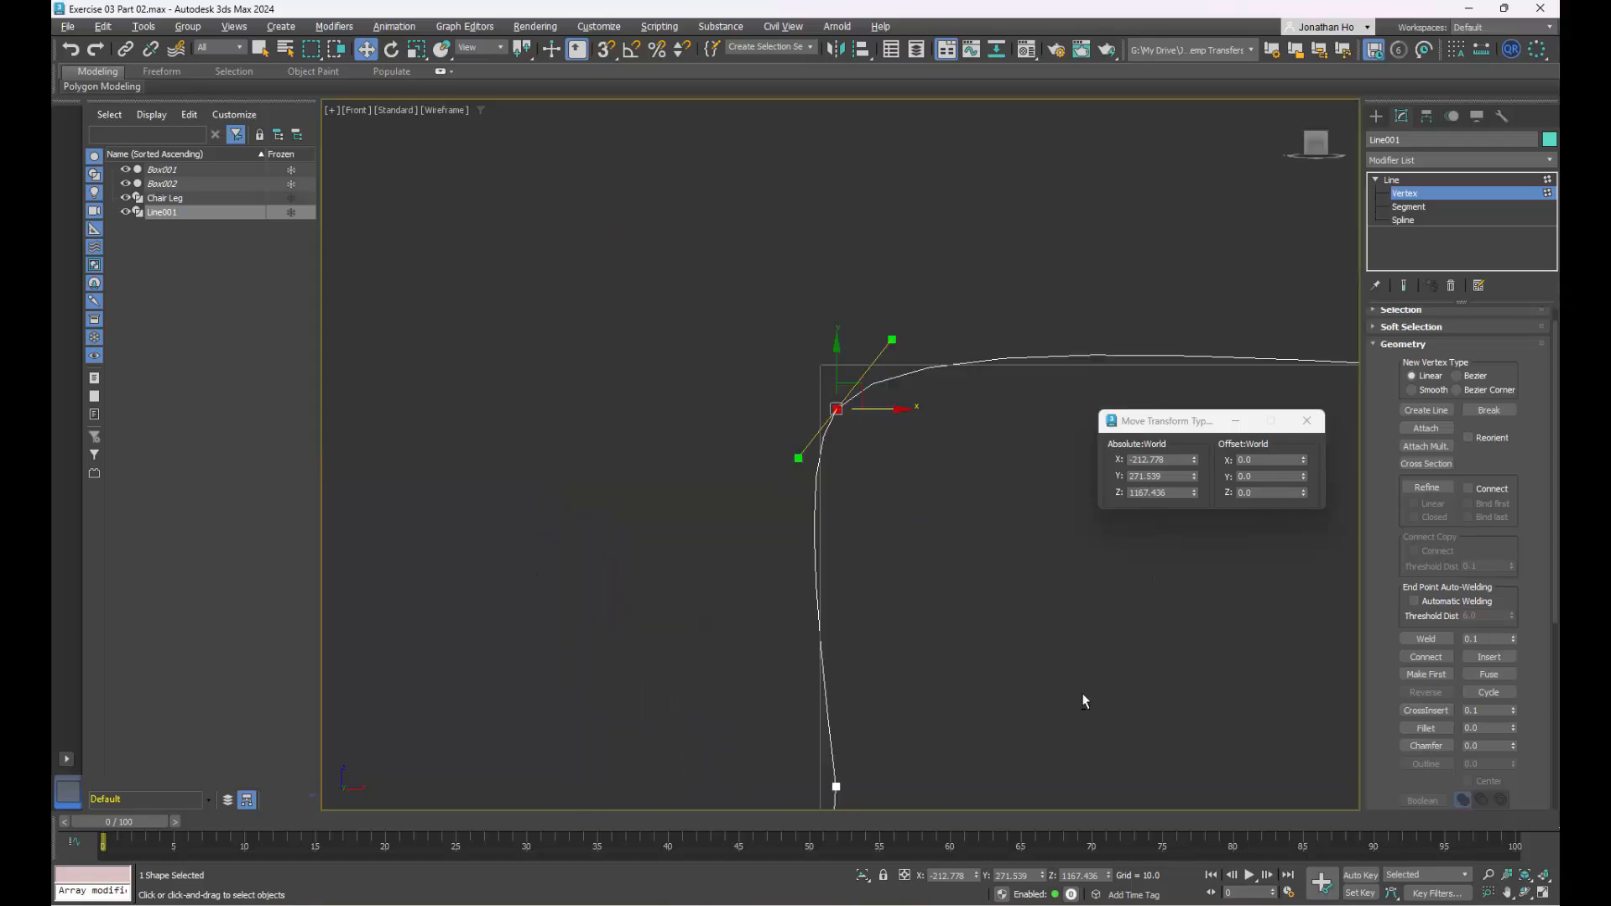
pyautogui.hotkey('alt', 'w')
pyautogui.rightClick(929, 540)
pyautogui.moveTo(929, 540); pyautogui.dragTo(971, 692, button='middle')
pyautogui.scroll(-3, 971, 692)
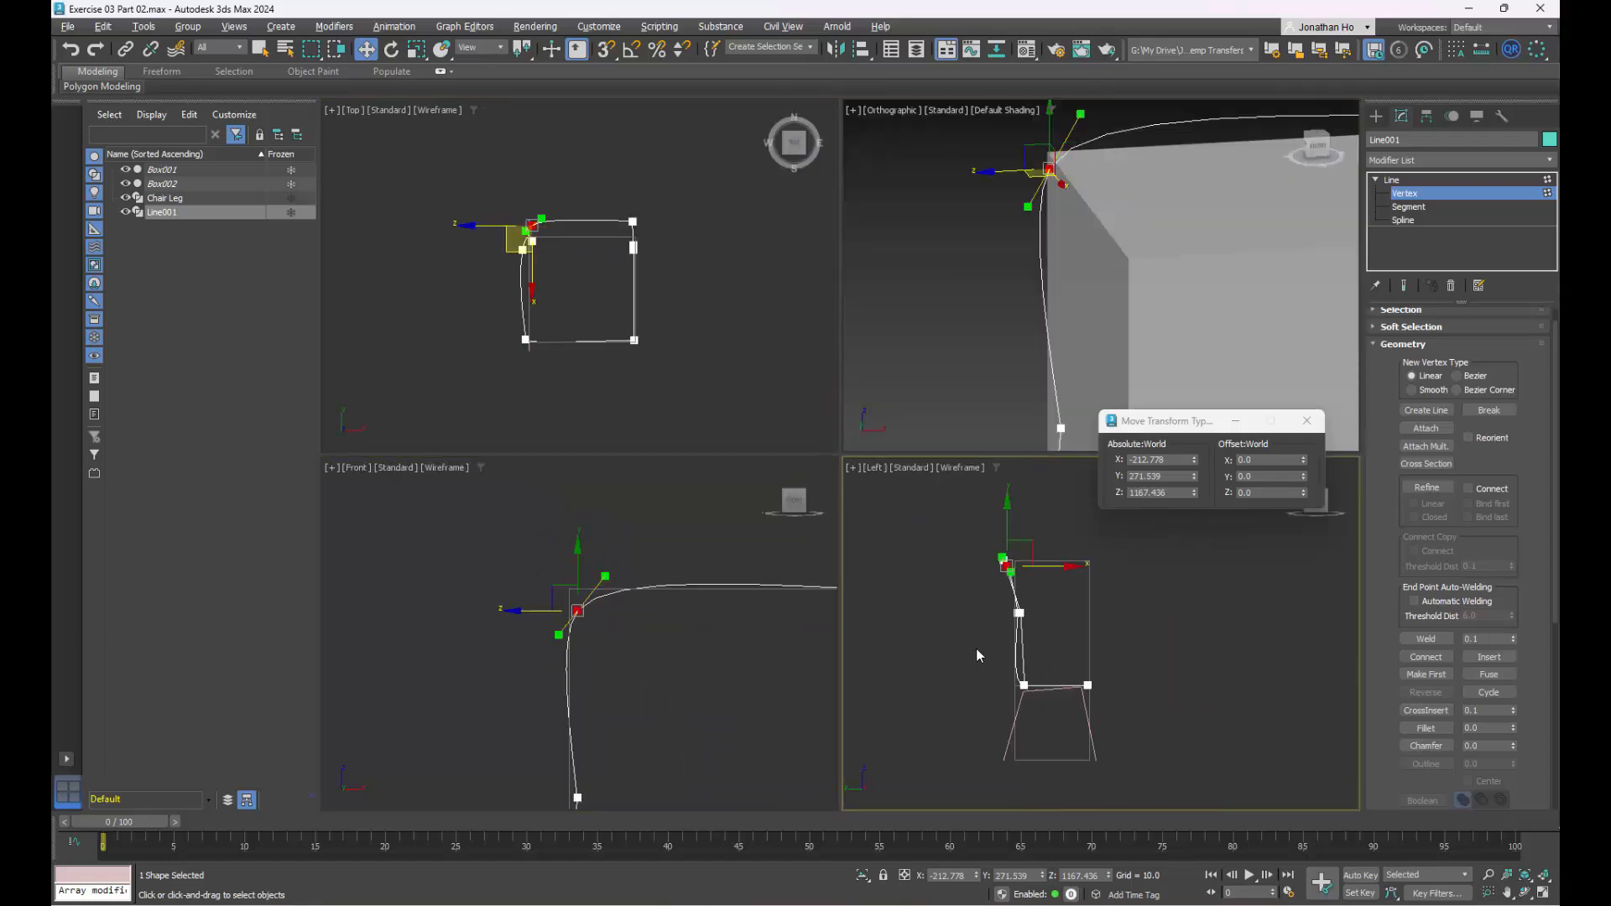
pyautogui.scroll(1, 983, 638)
pyautogui.moveTo(603, 652); pyautogui.dragTo(566, 611, button='middle')
pyautogui.scroll(3, 569, 592)
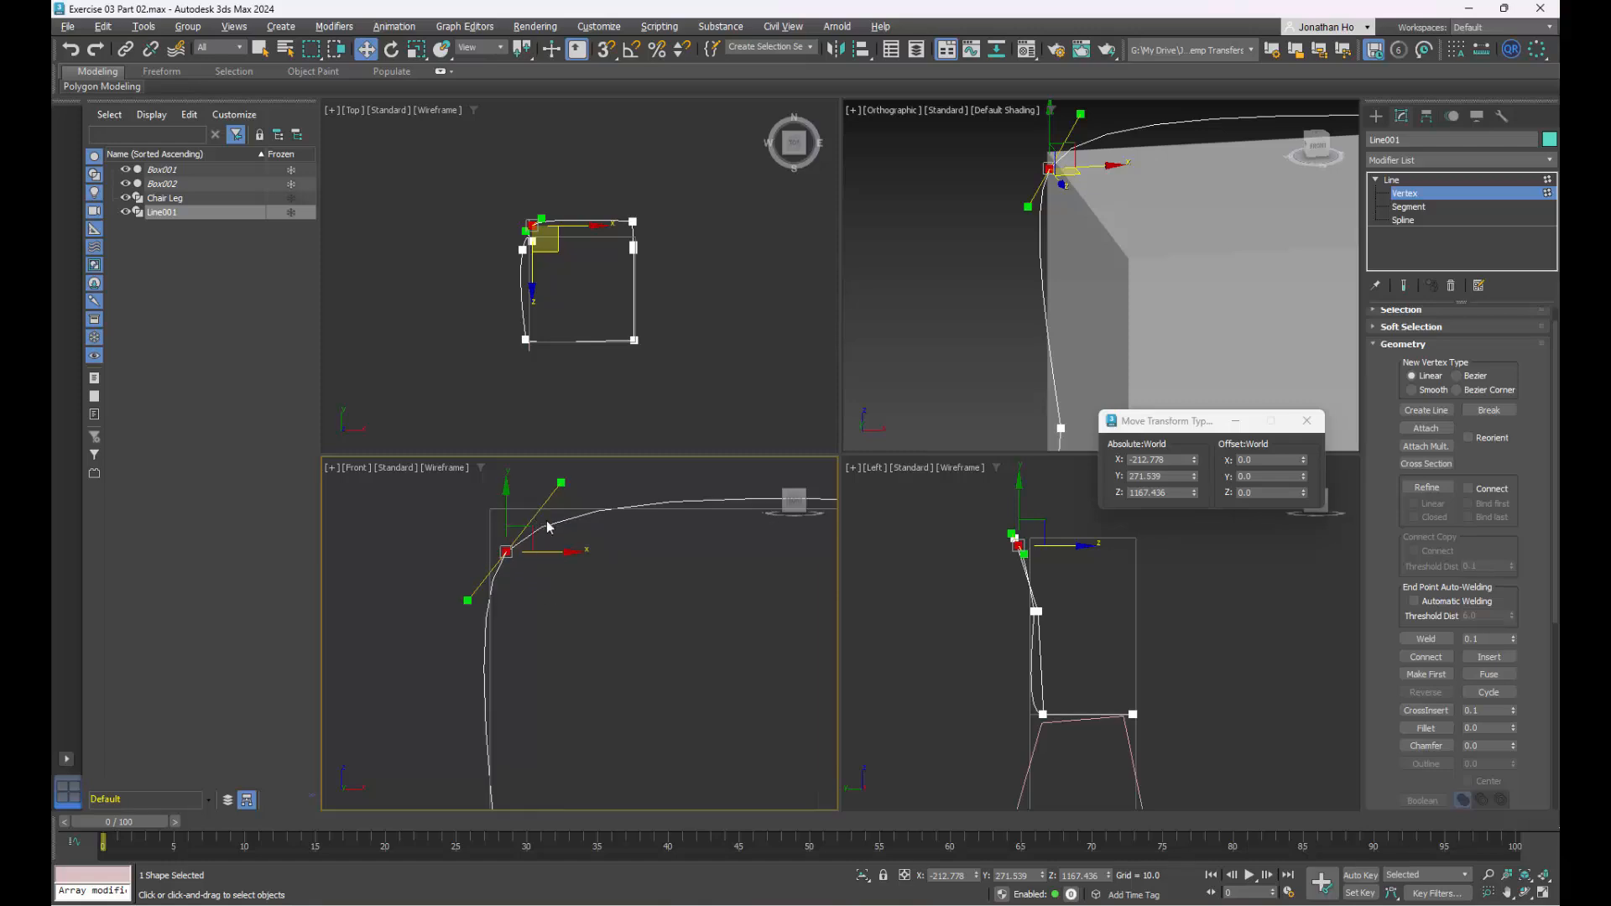
pyautogui.moveTo(562, 482)
pyautogui.mouseDown()
pyautogui.moveTo(562, 506)
pyautogui.moveTo(567, 482)
pyautogui.mouseUp()
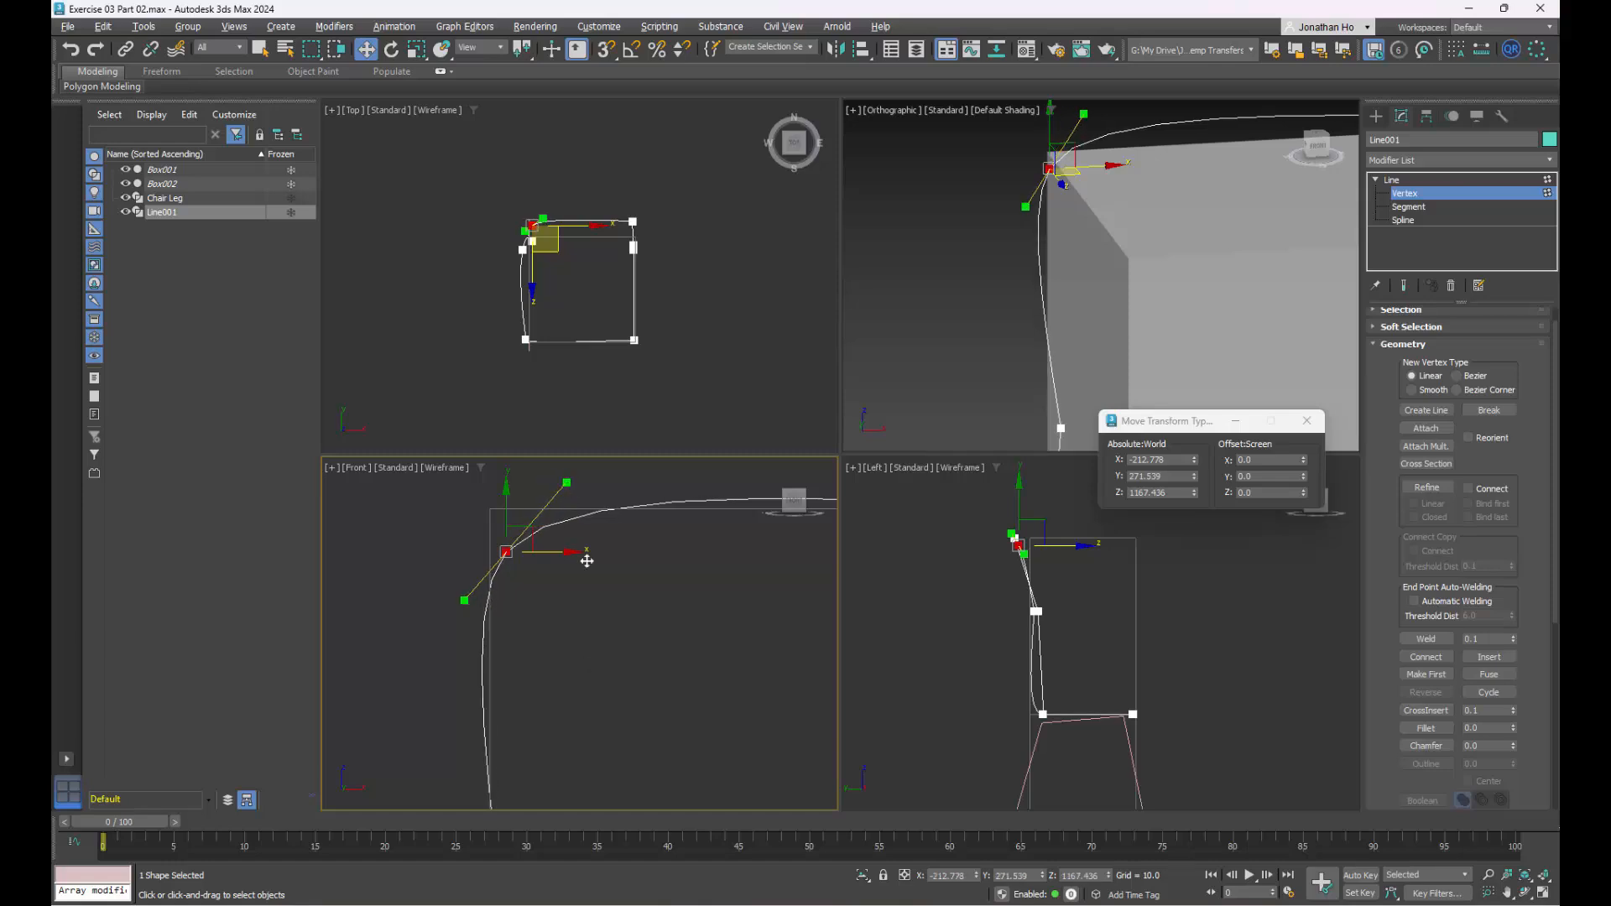
# - Move the top corner vertex slightly inward in the Front viewport to about X -207, Z 1168
pyautogui.moveTo(554, 625); pyautogui.dragTo(556, 626, button='middle')
pyautogui.scroll(3, 568, 532)
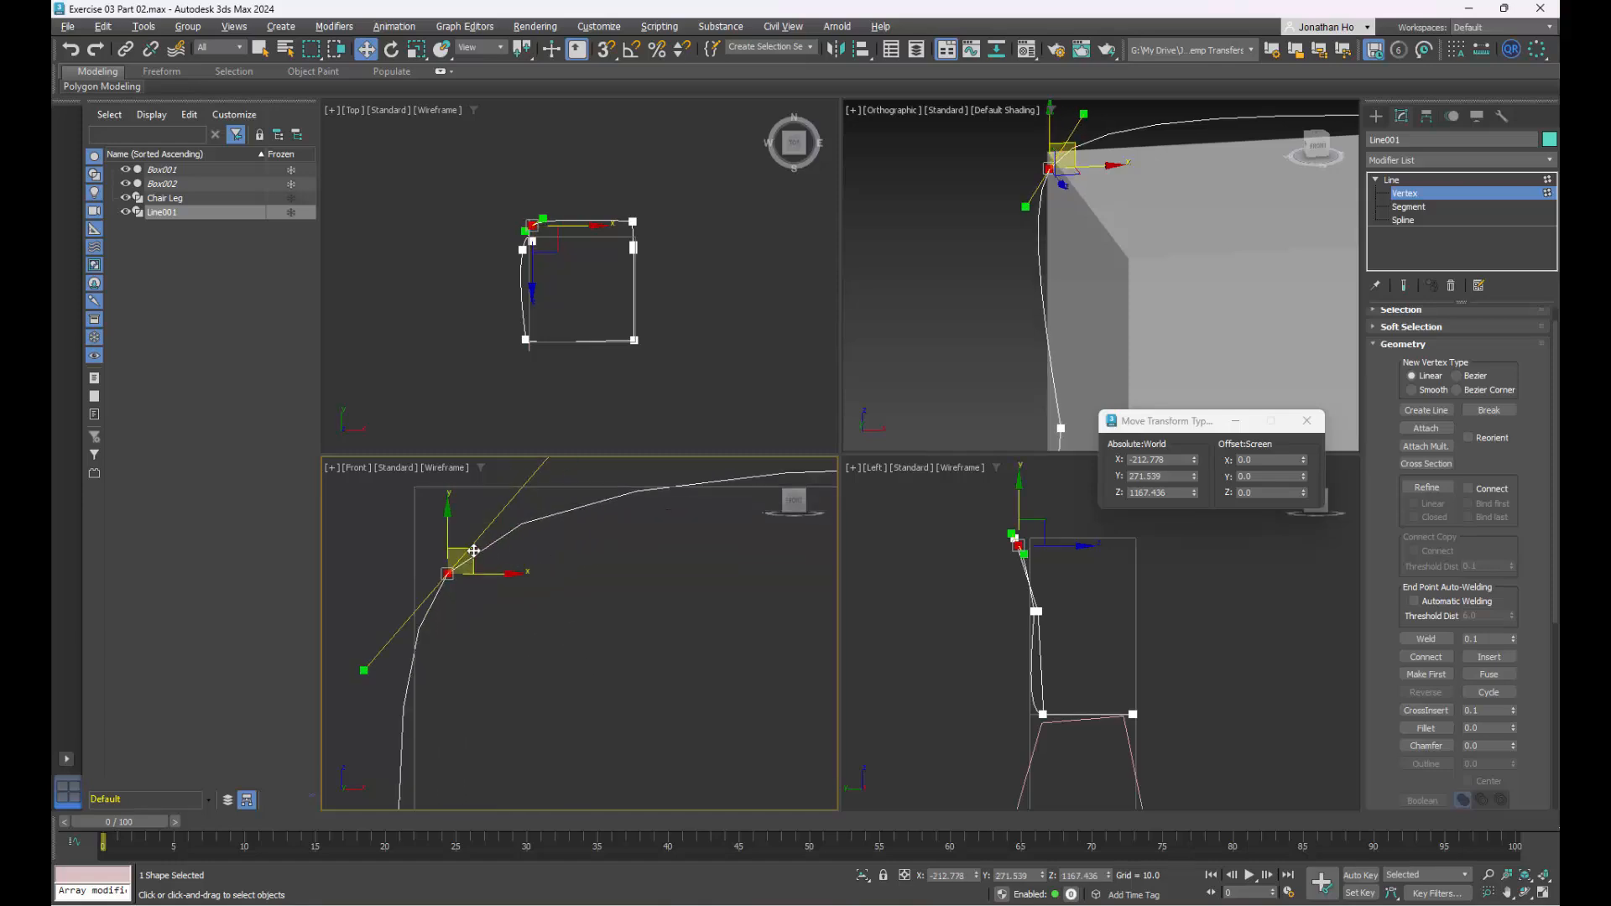
pyautogui.moveTo(472, 551); pyautogui.dragTo(488, 548)
pyautogui.hotkey('alt', 'w')
pyautogui.moveTo(807, 418); pyautogui.dragTo(811, 500, button='middle')
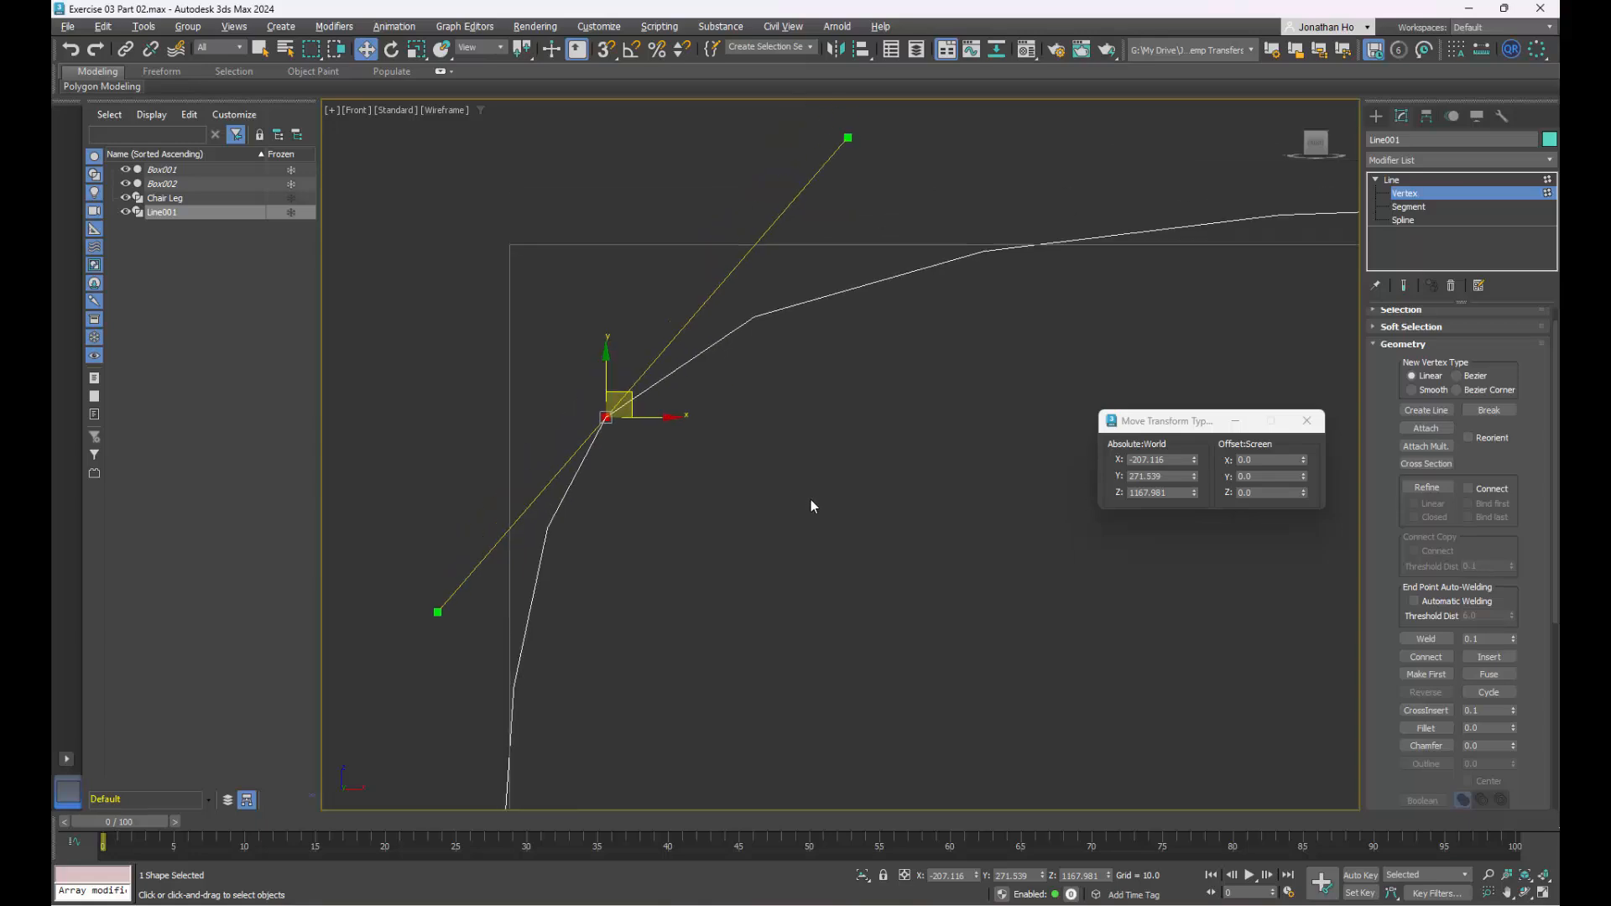
# - Set the spline's interpolation steps to 18 to smooth the rounded backrest corner
pyautogui.scroll(-2, 747, 453)
pyautogui.scroll(-2, 742, 442)
pyautogui.moveTo(784, 379); pyautogui.dragTo(784, 335, button='middle')
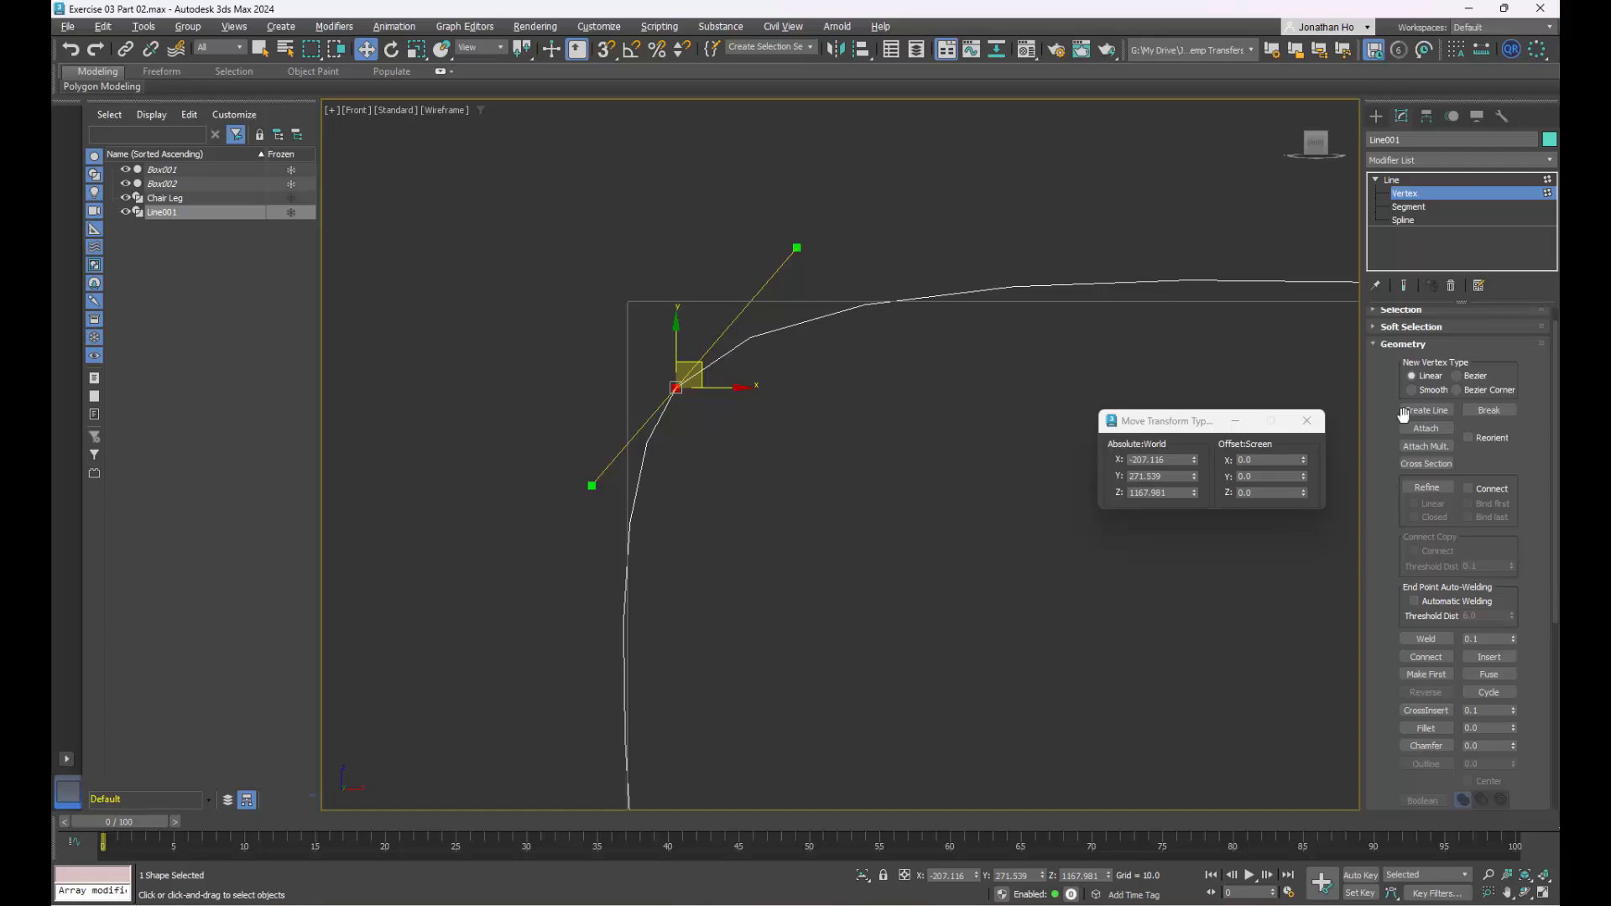
pyautogui.click(1384, 344)
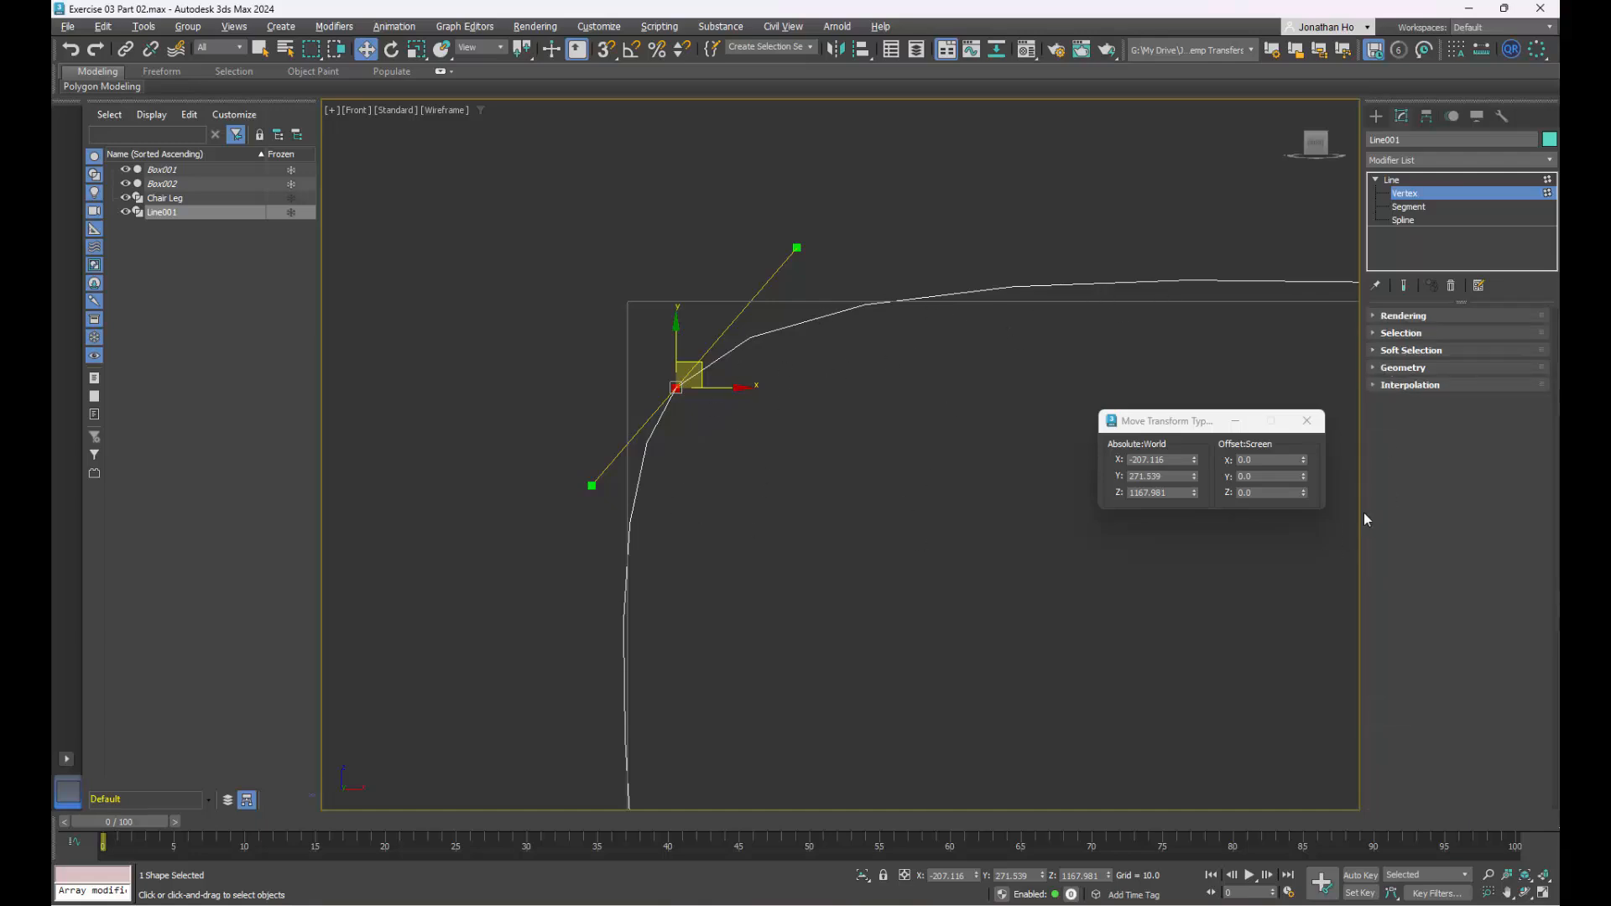
pyautogui.click(1383, 386)
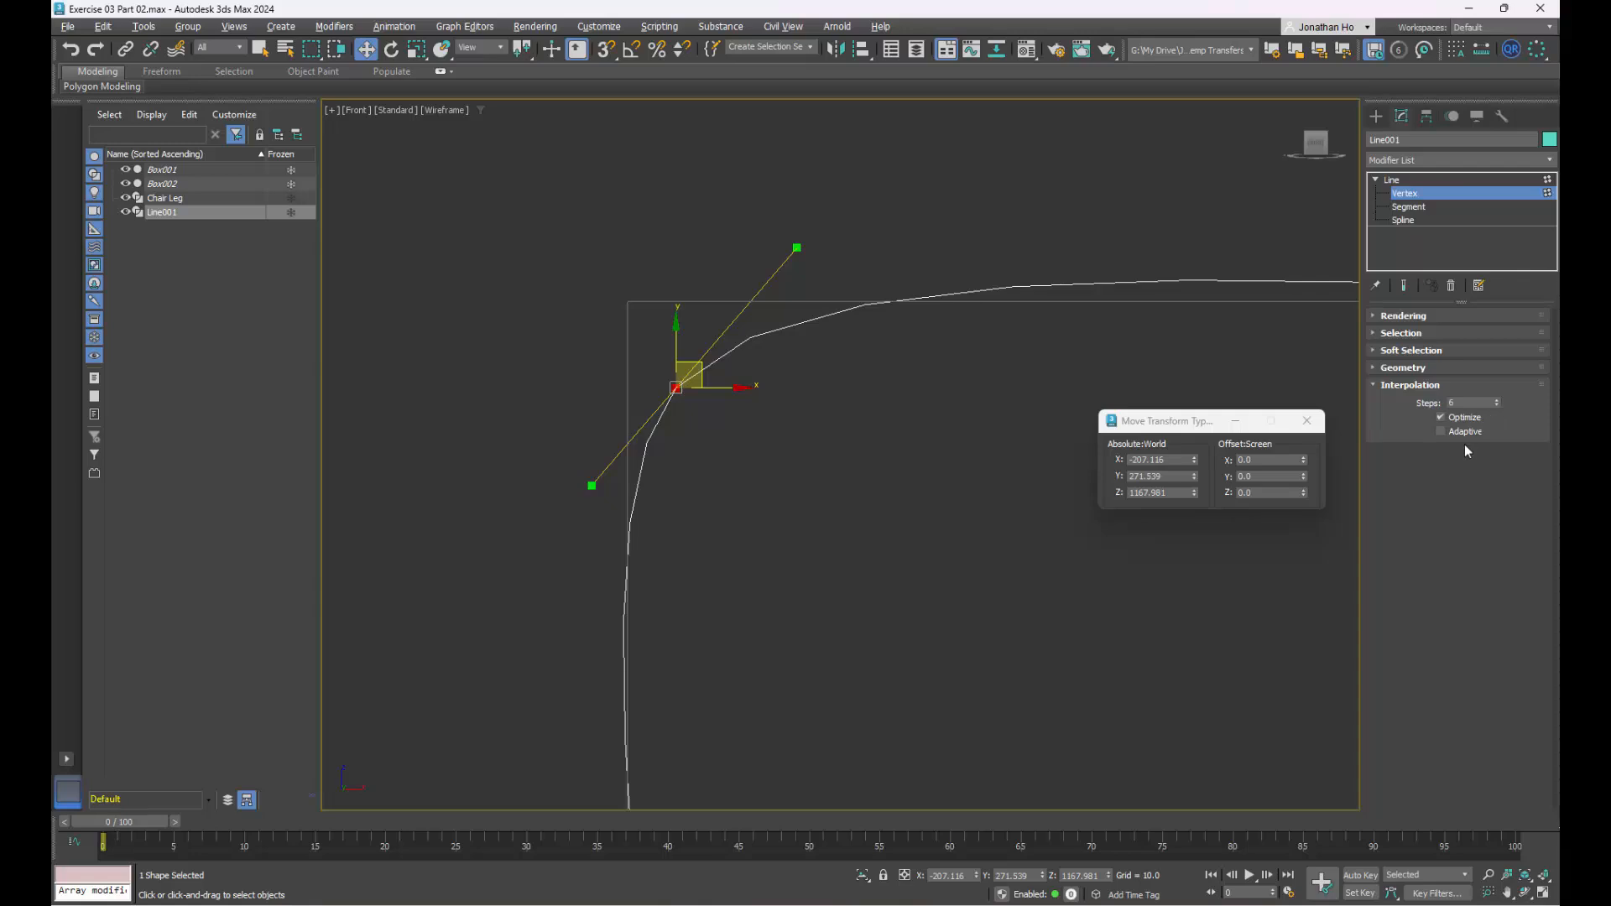
pyautogui.moveTo(1464, 401); pyautogui.dragTo(1413, 402)
pyautogui.write('18')
pyautogui.press('Return')
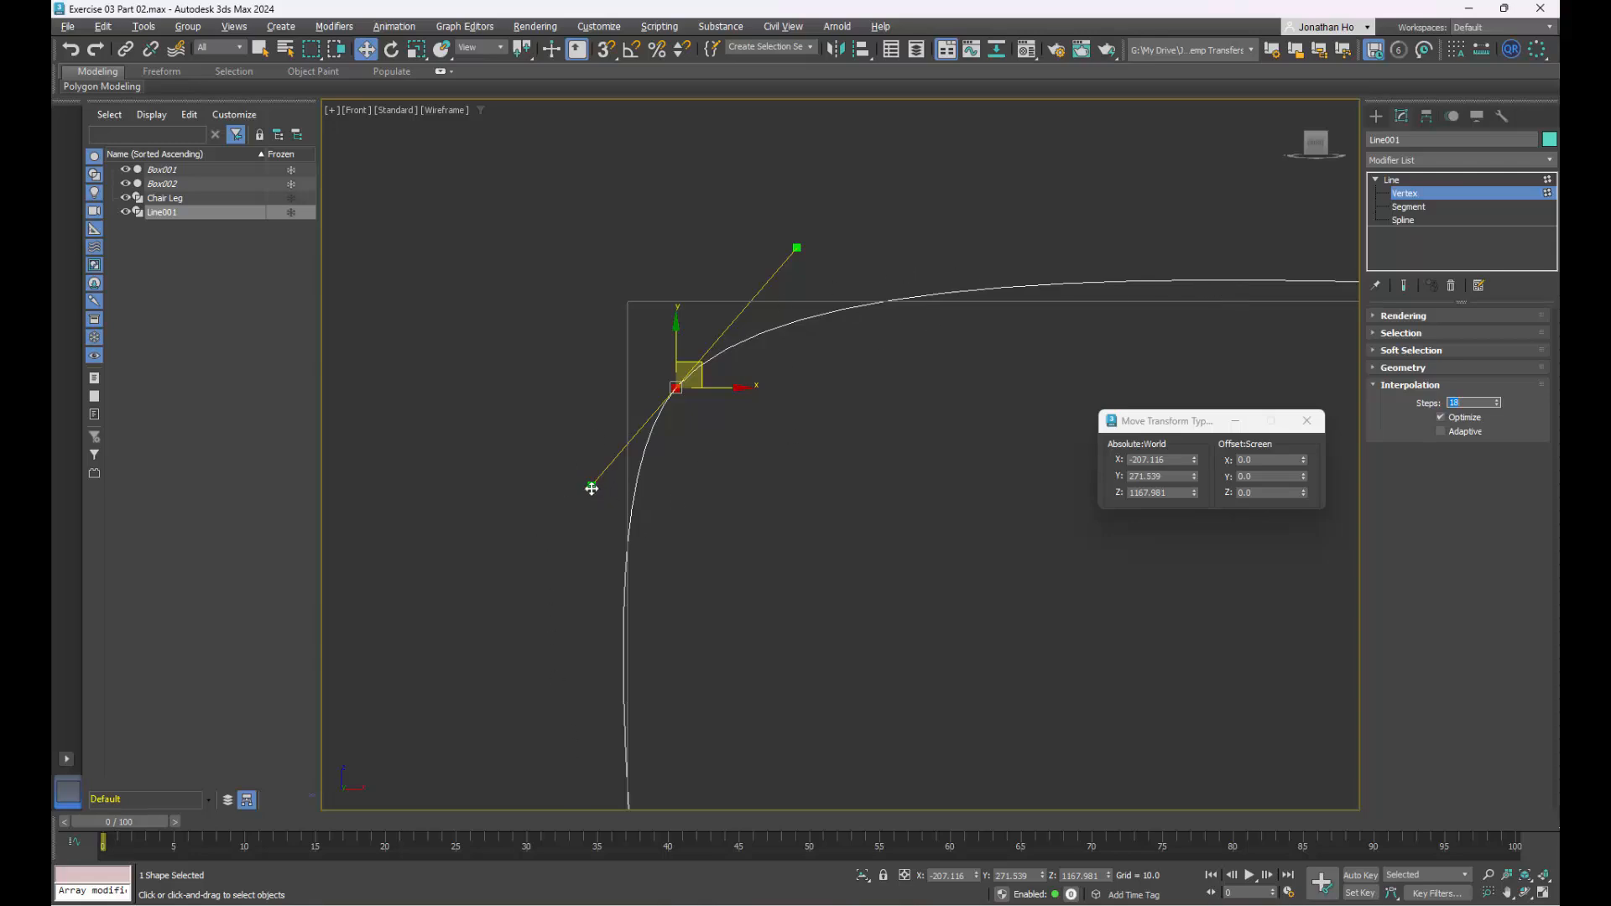
# - Shorten the top corner's Bezier handle, move the vertex to about X -205, Z 1161, and check the curve in the Orthographic viewport
pyautogui.moveTo(592, 488)
pyautogui.mouseDown()
pyautogui.moveTo(621, 446)
pyautogui.moveTo(601, 464)
pyautogui.mouseUp()
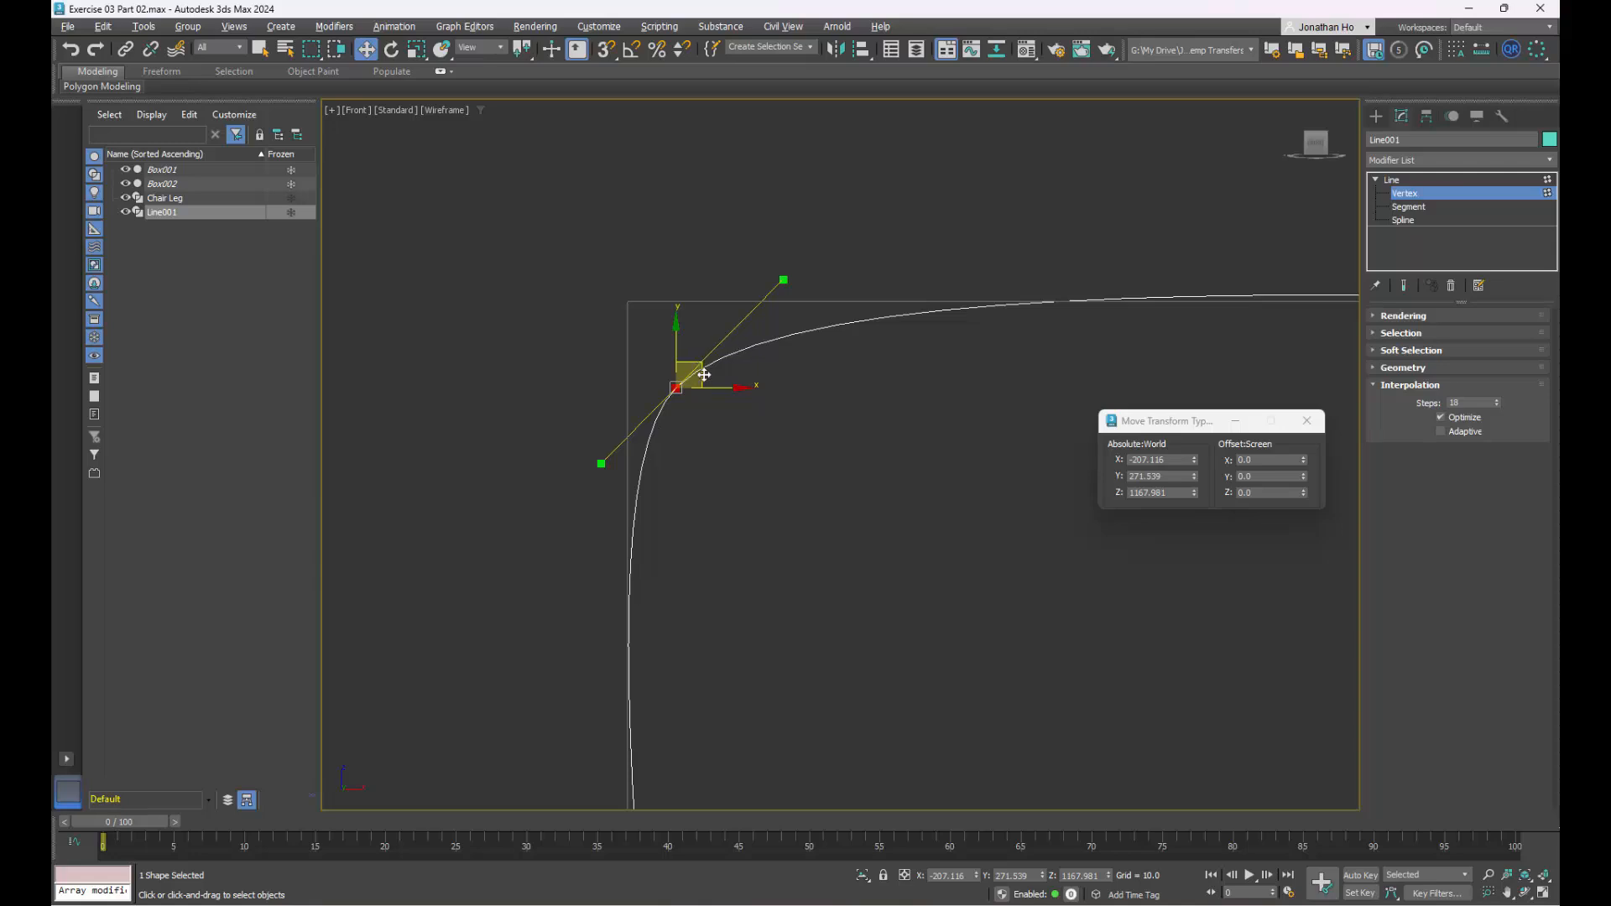
pyautogui.moveTo(704, 375); pyautogui.dragTo(709, 382)
pyautogui.scroll(-4, 919, 405)
pyautogui.moveTo(914, 405); pyautogui.dragTo(723, 243, button='middle')
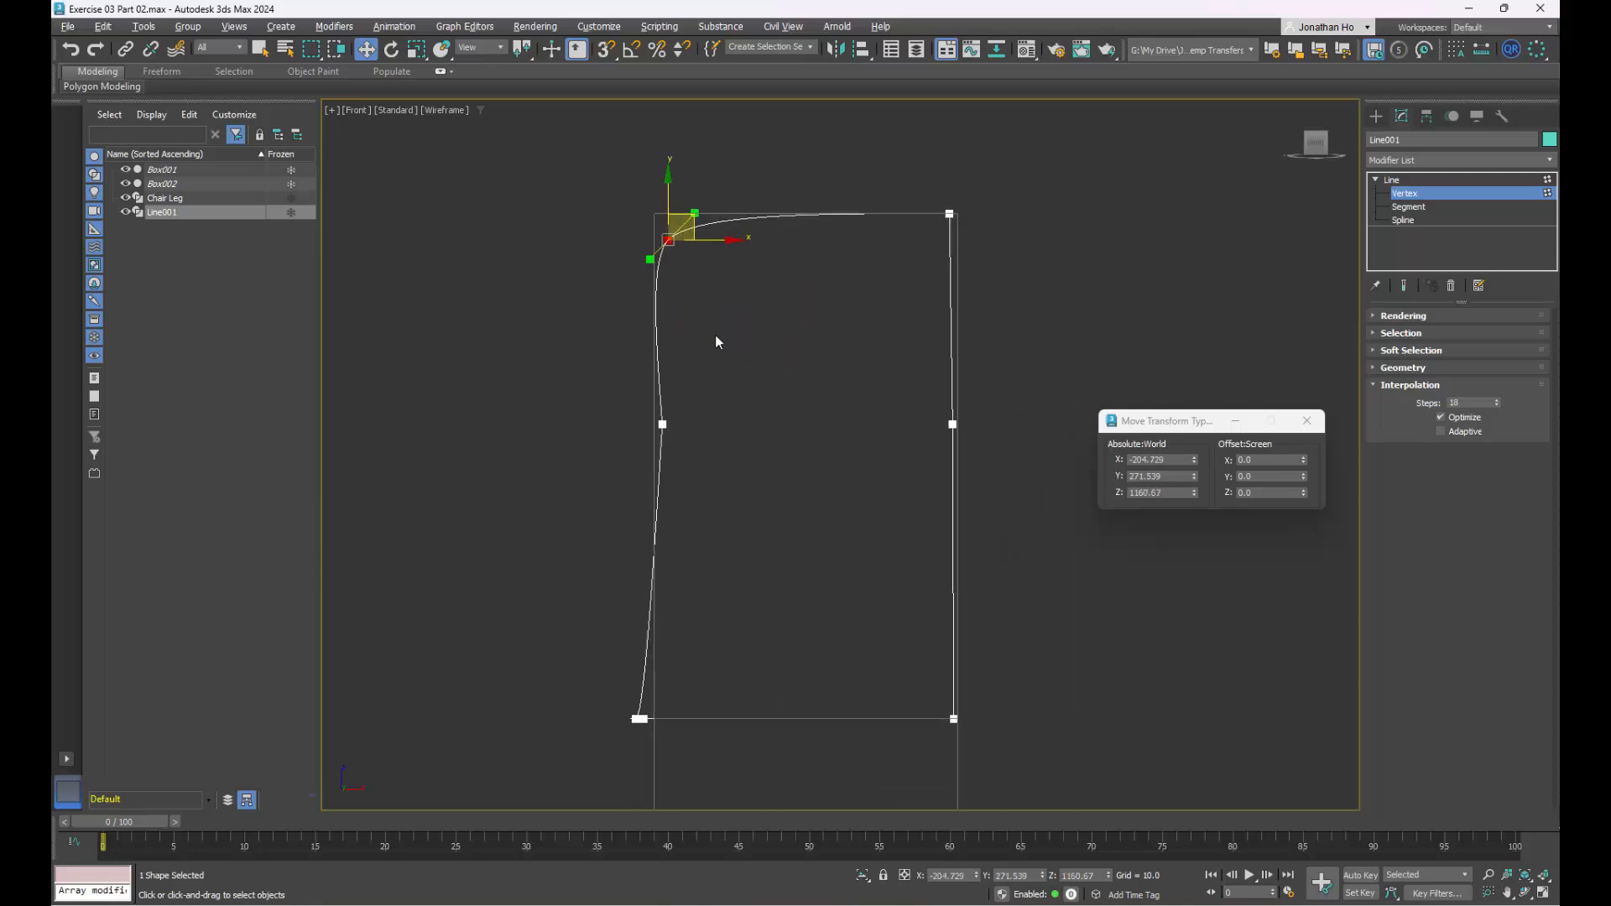
pyautogui.scroll(2, 715, 470)
pyautogui.scroll(-1, 718, 469)
pyautogui.hotkey('alt', 'w')
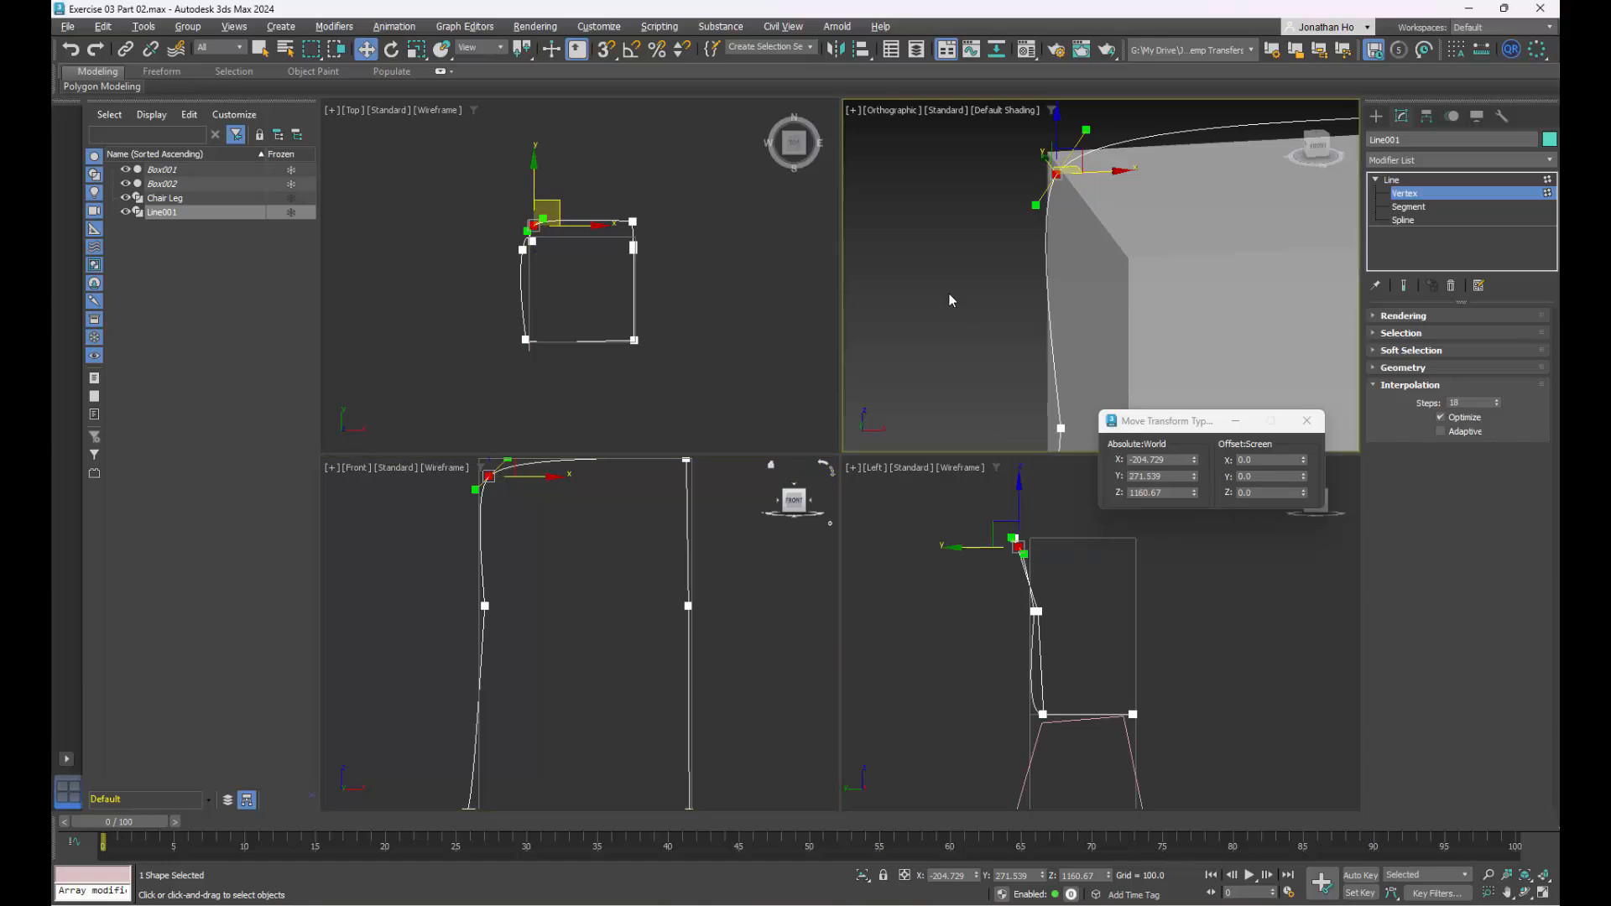
pyautogui.hotkey('alt', 'w')
pyautogui.scroll(2, 742, 471)
pyautogui.scroll(-5, 568, 420)
pyautogui.moveTo(584, 552); pyautogui.dragTo(577, 526, button='middle')
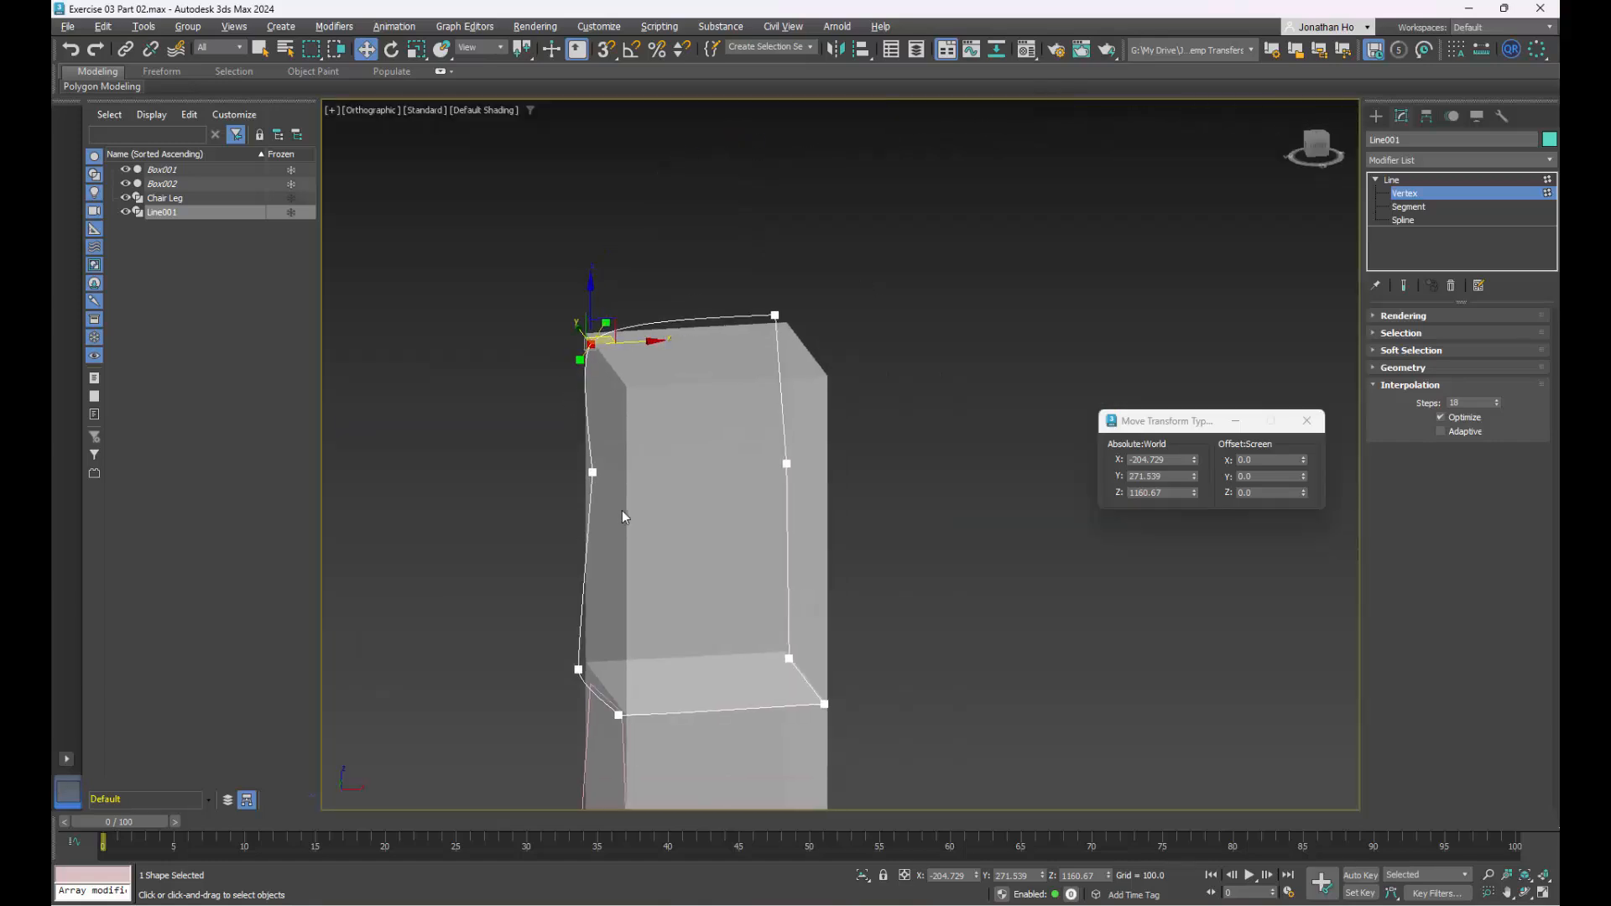
# - In the maximized Front viewport, convert the negative-X mid-height backrest vertex to Bezier
pyautogui.hotkey('alt', 'w')
pyautogui.rightClick(725, 670)
pyautogui.hotkey('alt', 'w')
pyautogui.scroll(-4, 906, 453)
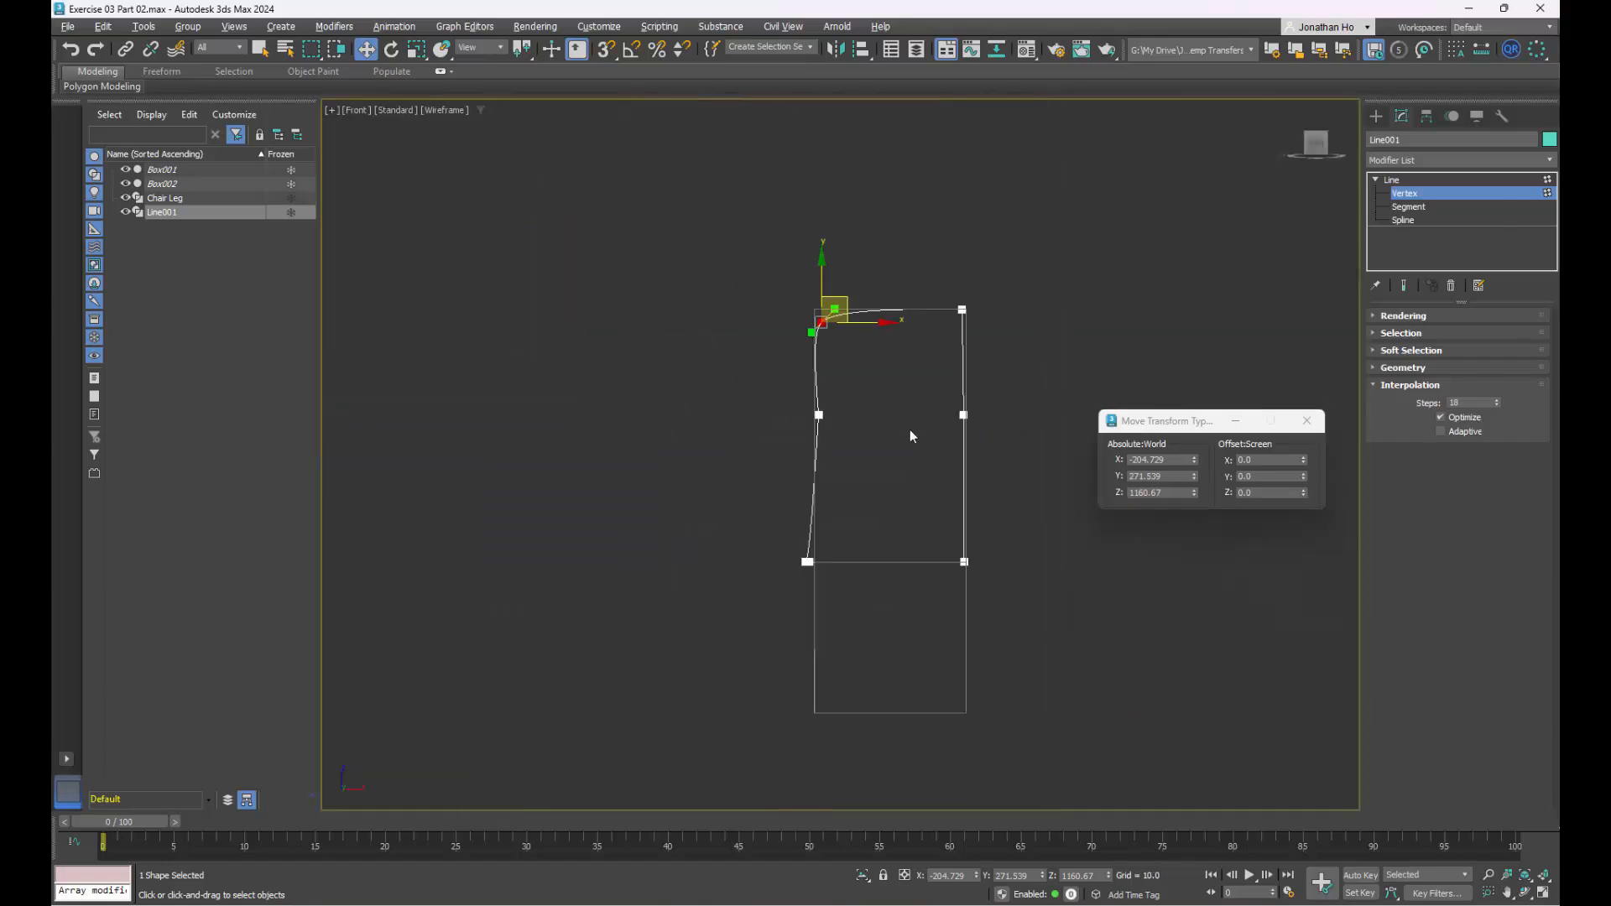
pyautogui.scroll(2, 909, 419)
pyautogui.moveTo(742, 375); pyautogui.dragTo(854, 461)
pyautogui.click(729, 376)
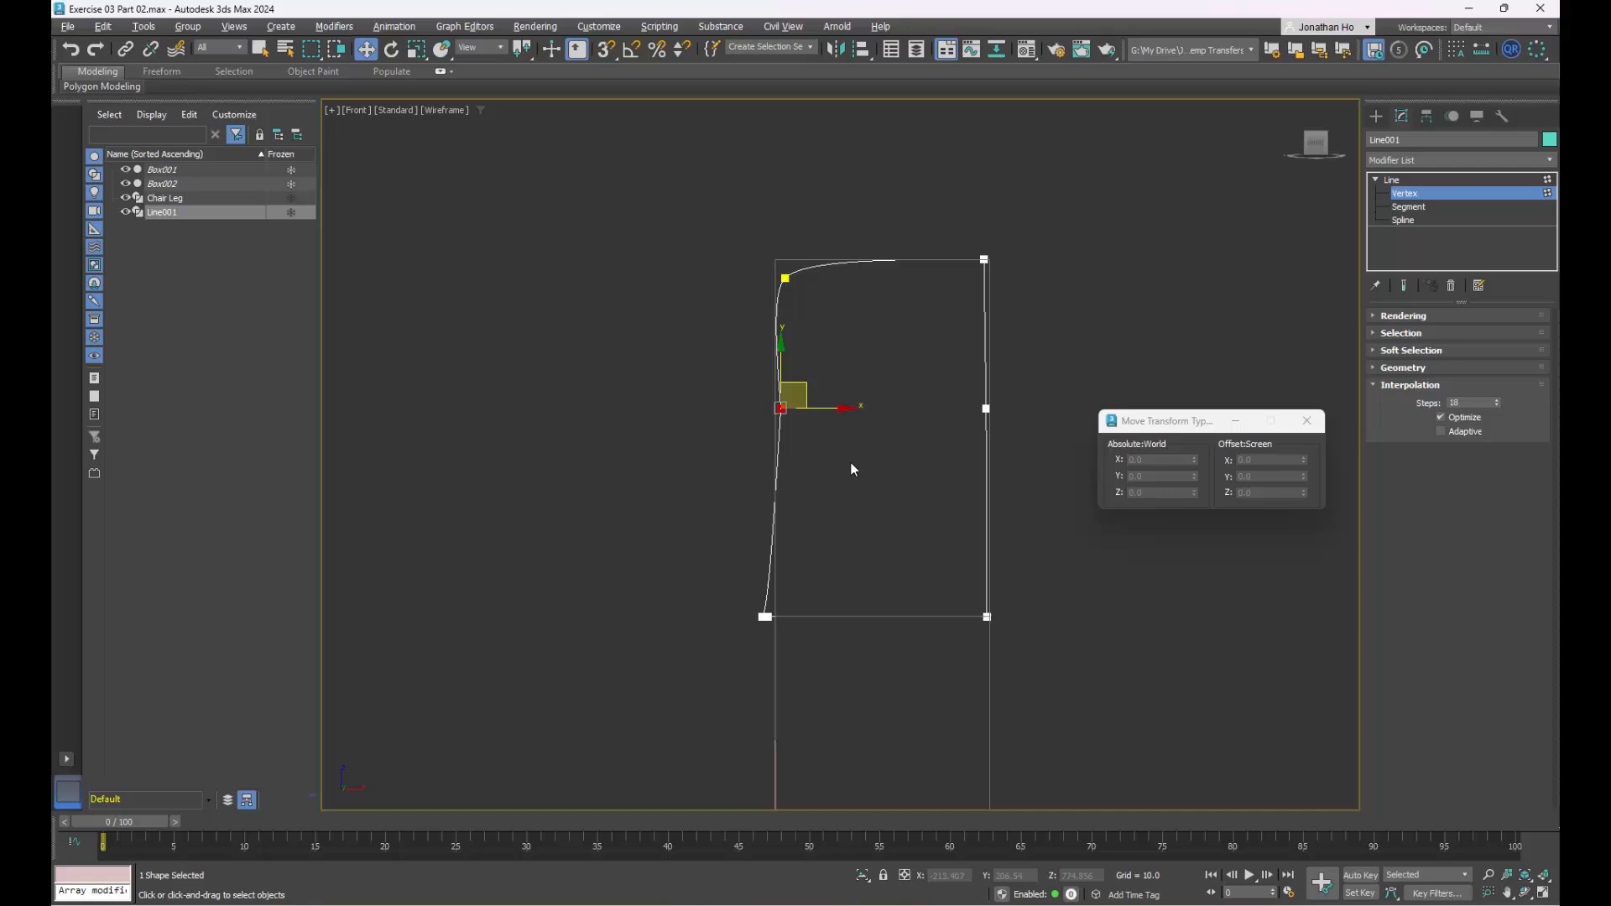
pyautogui.rightClick(780, 406)
pyautogui.click(728, 304)
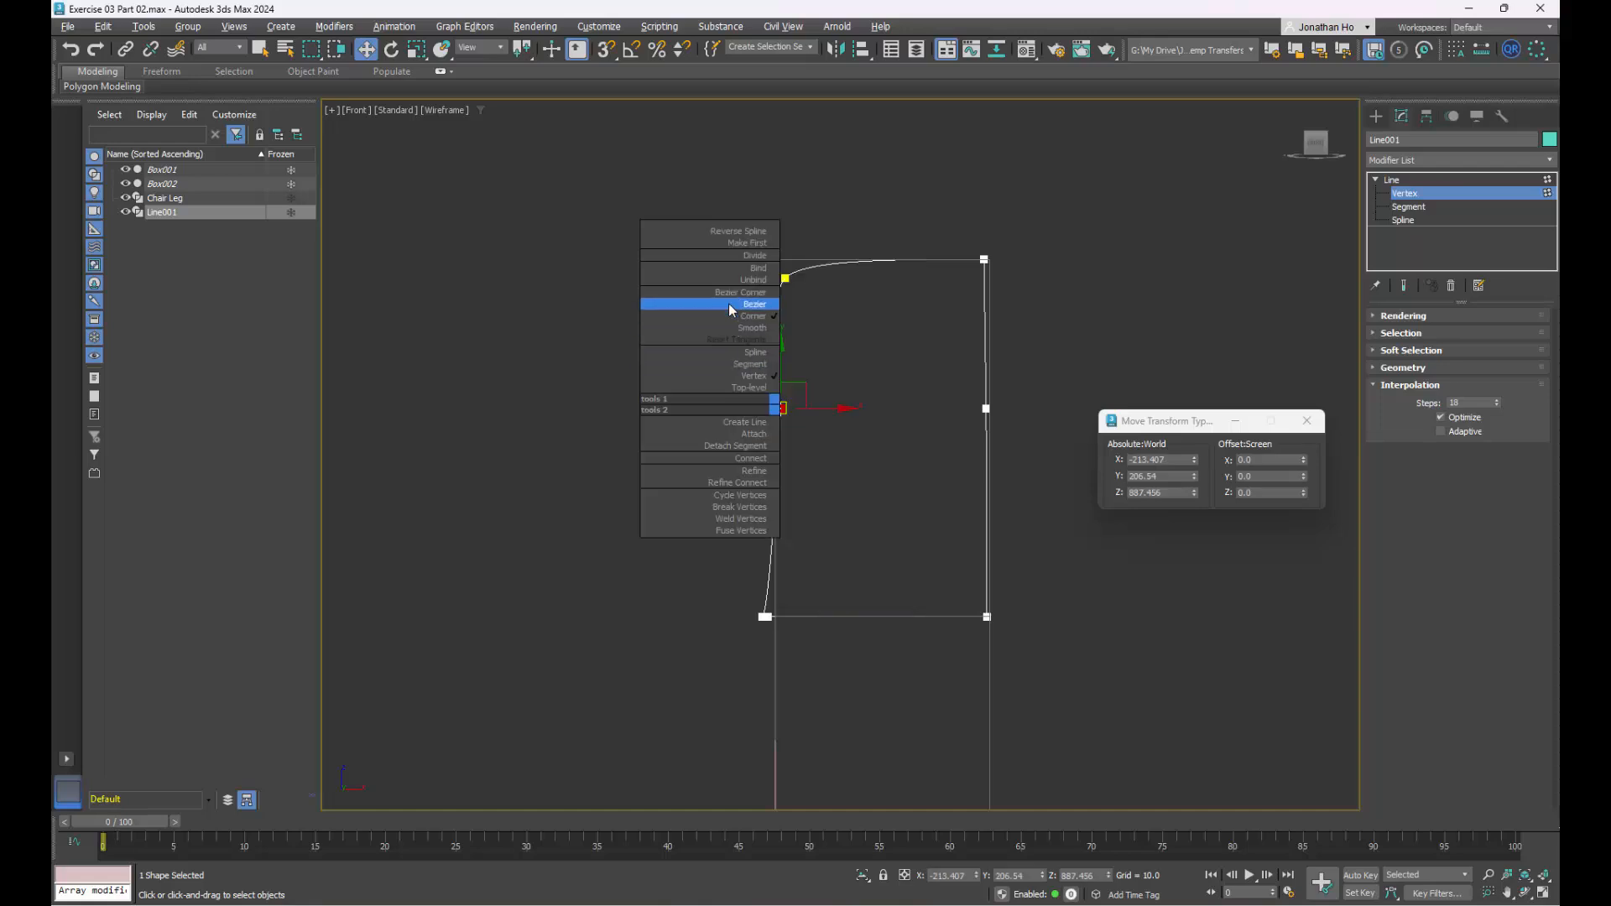
# - Move the mid-height backrest vertex outward to about X -248, Z 891 and align its handles nearly vertical along the side
pyautogui.scroll(5, 755, 433)
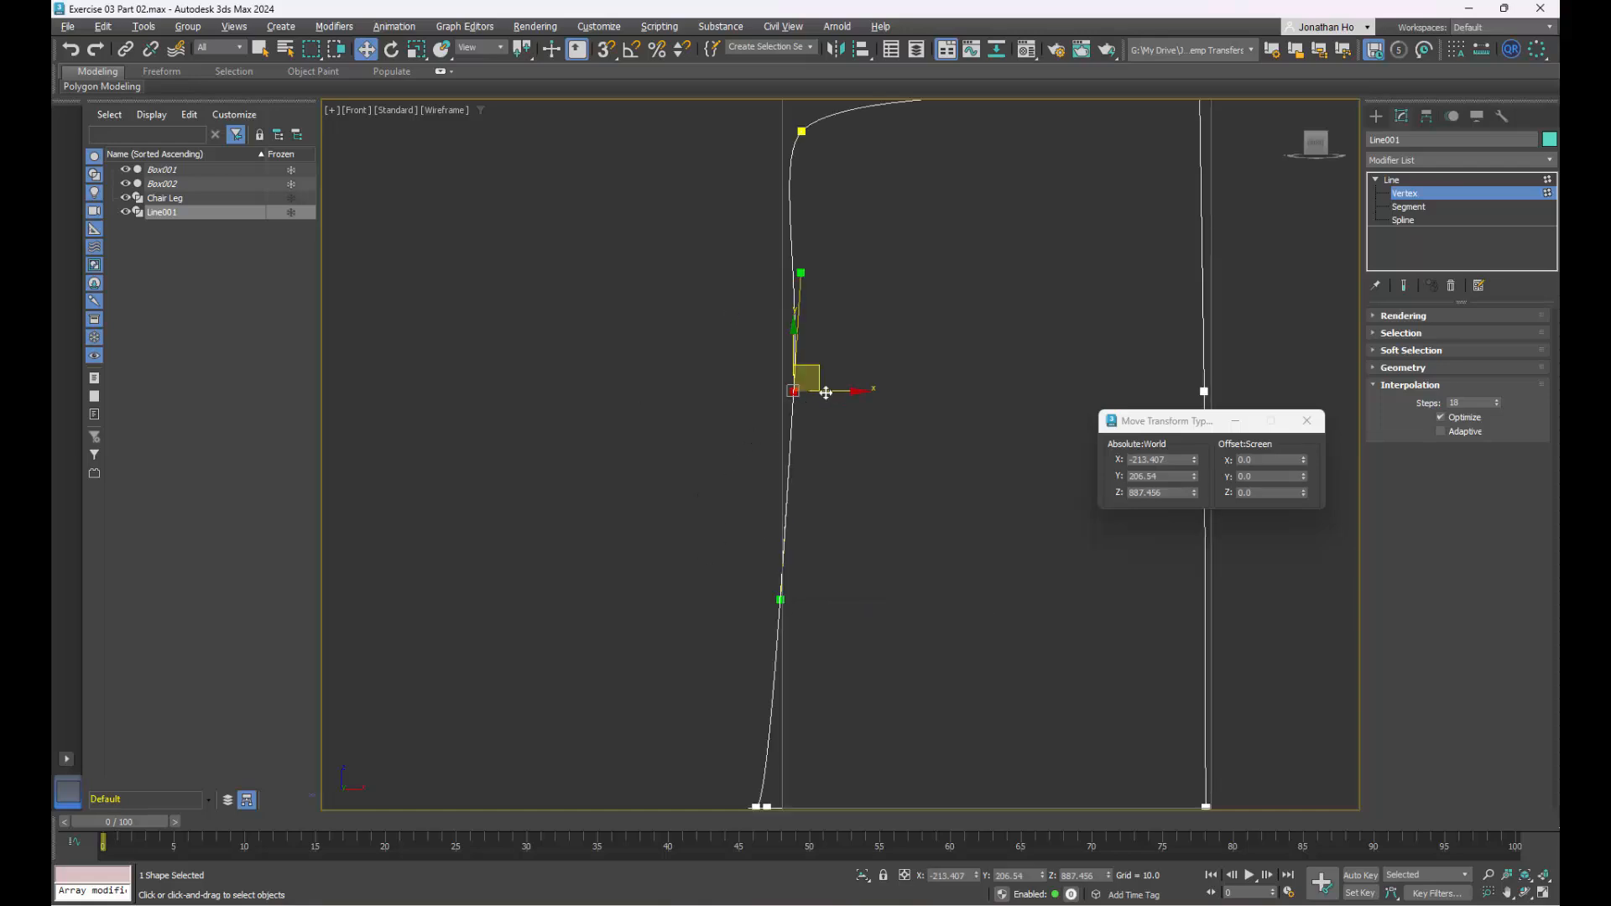
pyautogui.moveTo(832, 369); pyautogui.dragTo(846, 380)
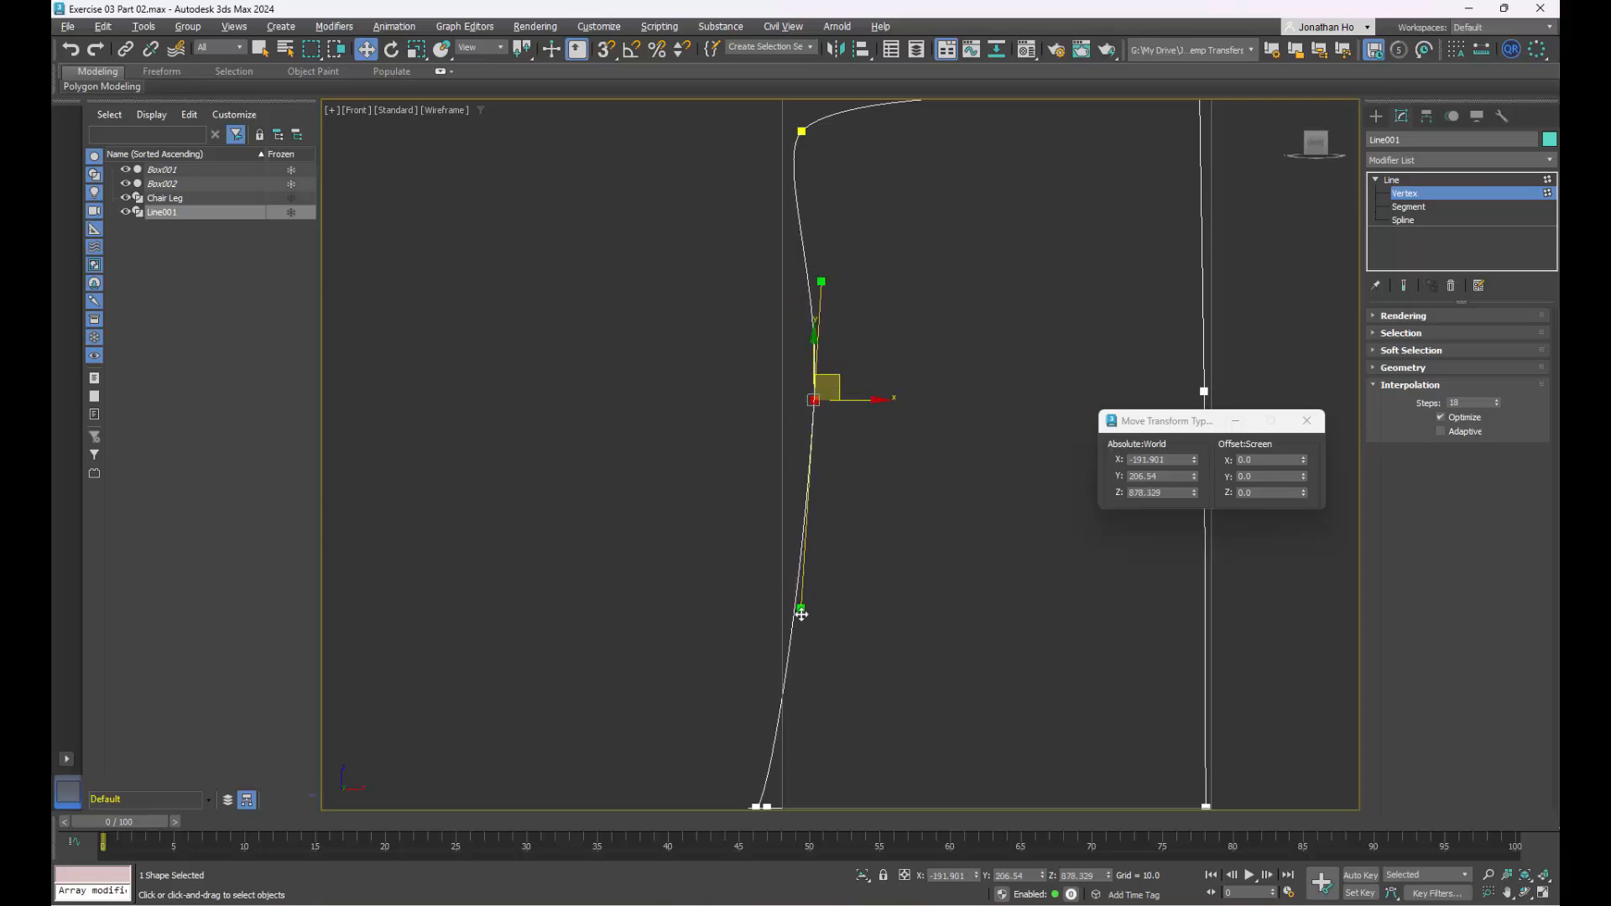
pyautogui.moveTo(799, 604); pyautogui.dragTo(816, 601)
pyautogui.moveTo(841, 384); pyautogui.dragTo(786, 371)
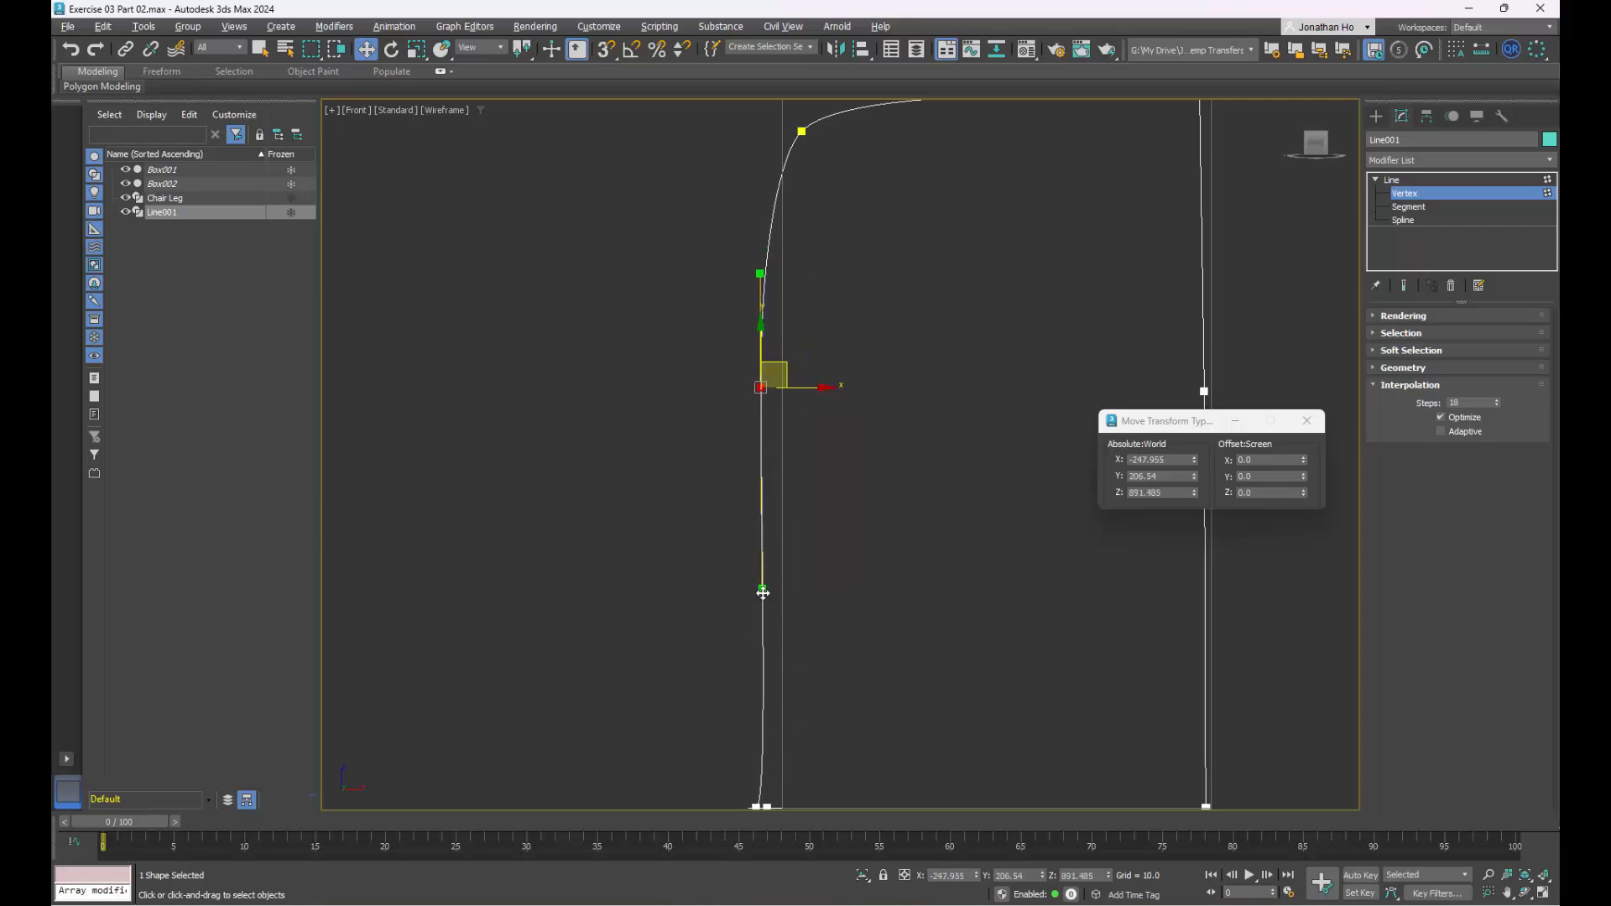
pyautogui.moveTo(762, 590); pyautogui.dragTo(757, 588)
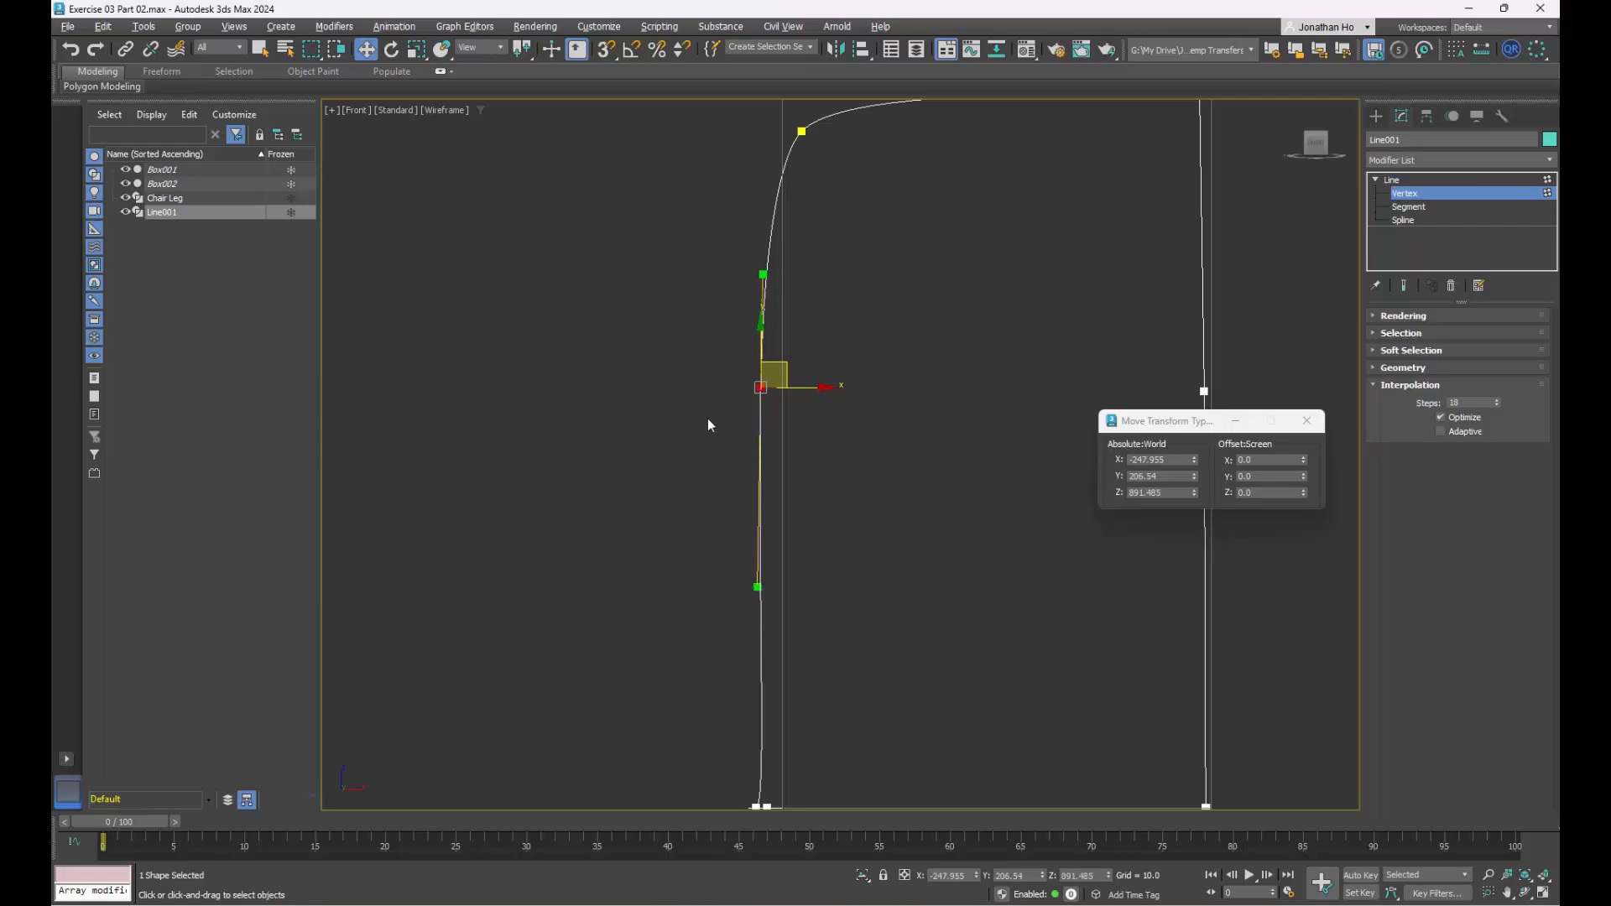
pyautogui.scroll(-4, 702, 425)
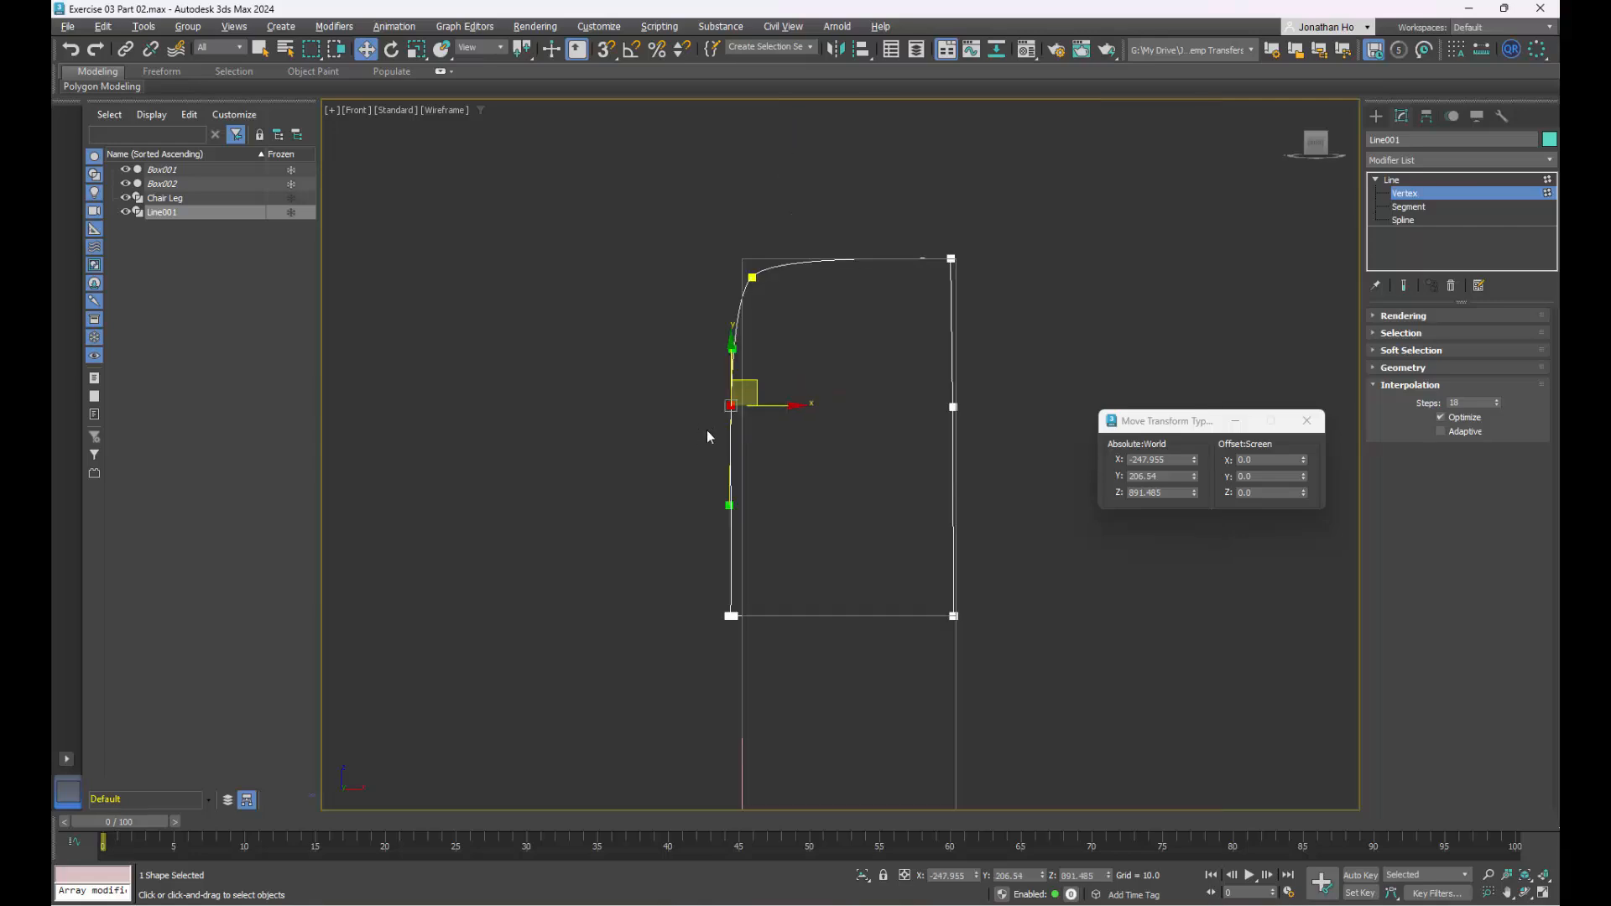
# - In the maximized Orthographic viewport, select the rear seat corner vertex on the negative-X side, above the Chair Leg
pyautogui.hotkey('alt', 'w')
pyautogui.rightClick(913, 376)
pyautogui.hotkey('alt', 'w')
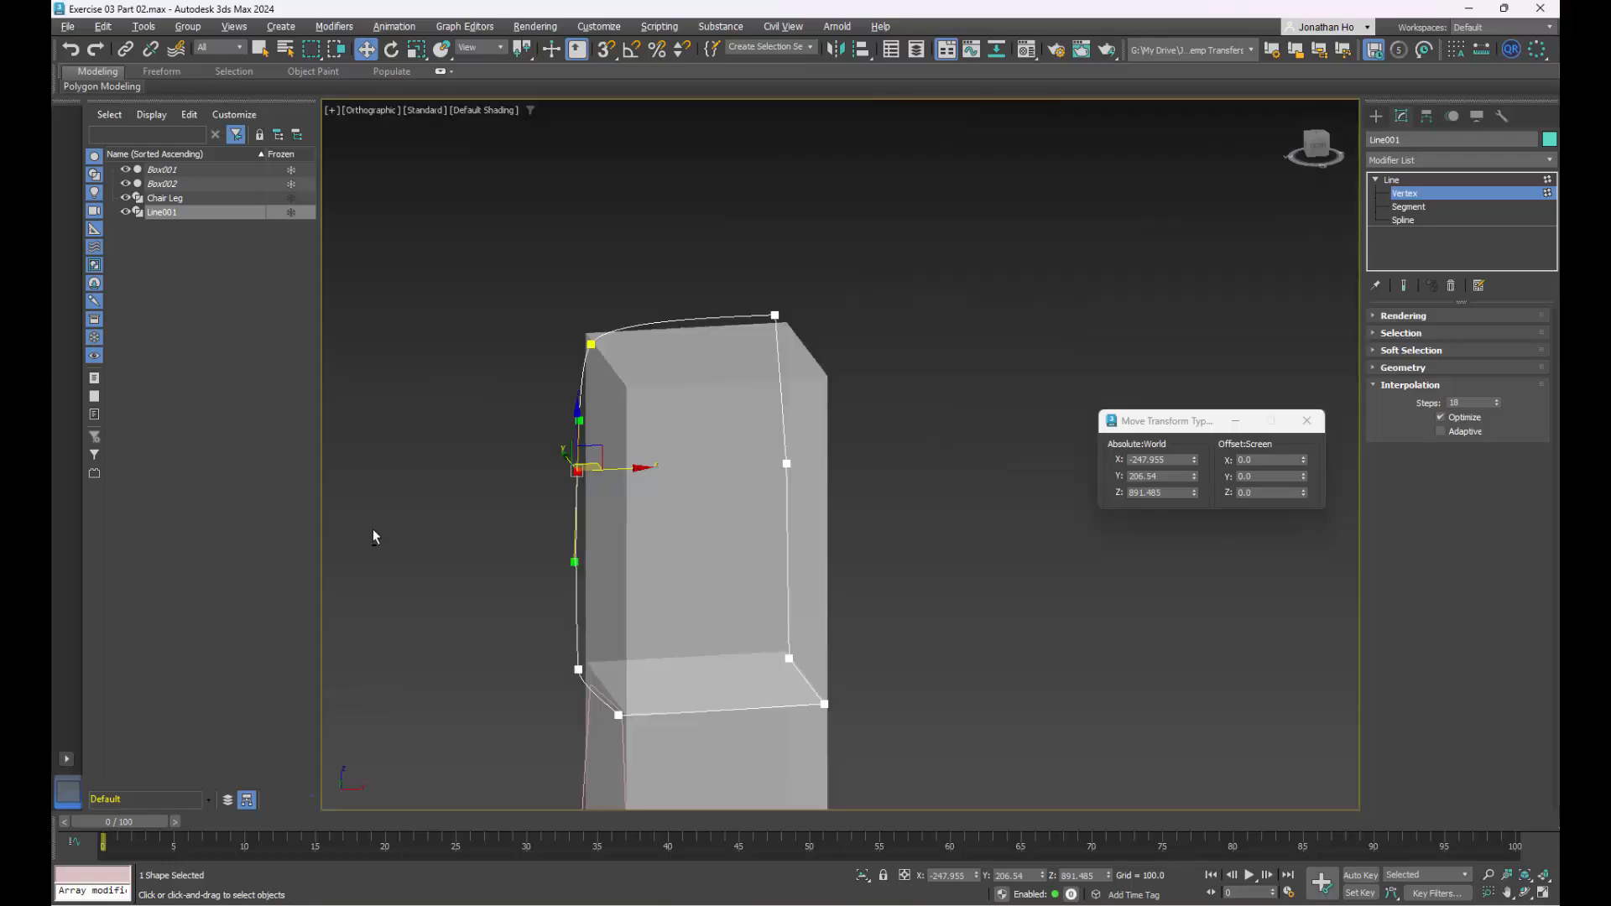
pyautogui.moveTo(652, 653); pyautogui.dragTo(680, 573, button='middle')
pyautogui.moveTo(679, 573)
pyautogui.keyDown('alt'); pyautogui.mouseDown(button='middle')
pyautogui.moveTo(707, 538)
pyautogui.moveTo(681, 574)
pyautogui.mouseUp(button='middle'); pyautogui.keyUp('alt')
pyautogui.scroll(3, 608, 613)
pyautogui.scroll(4, 607, 617)
pyautogui.click(676, 484)
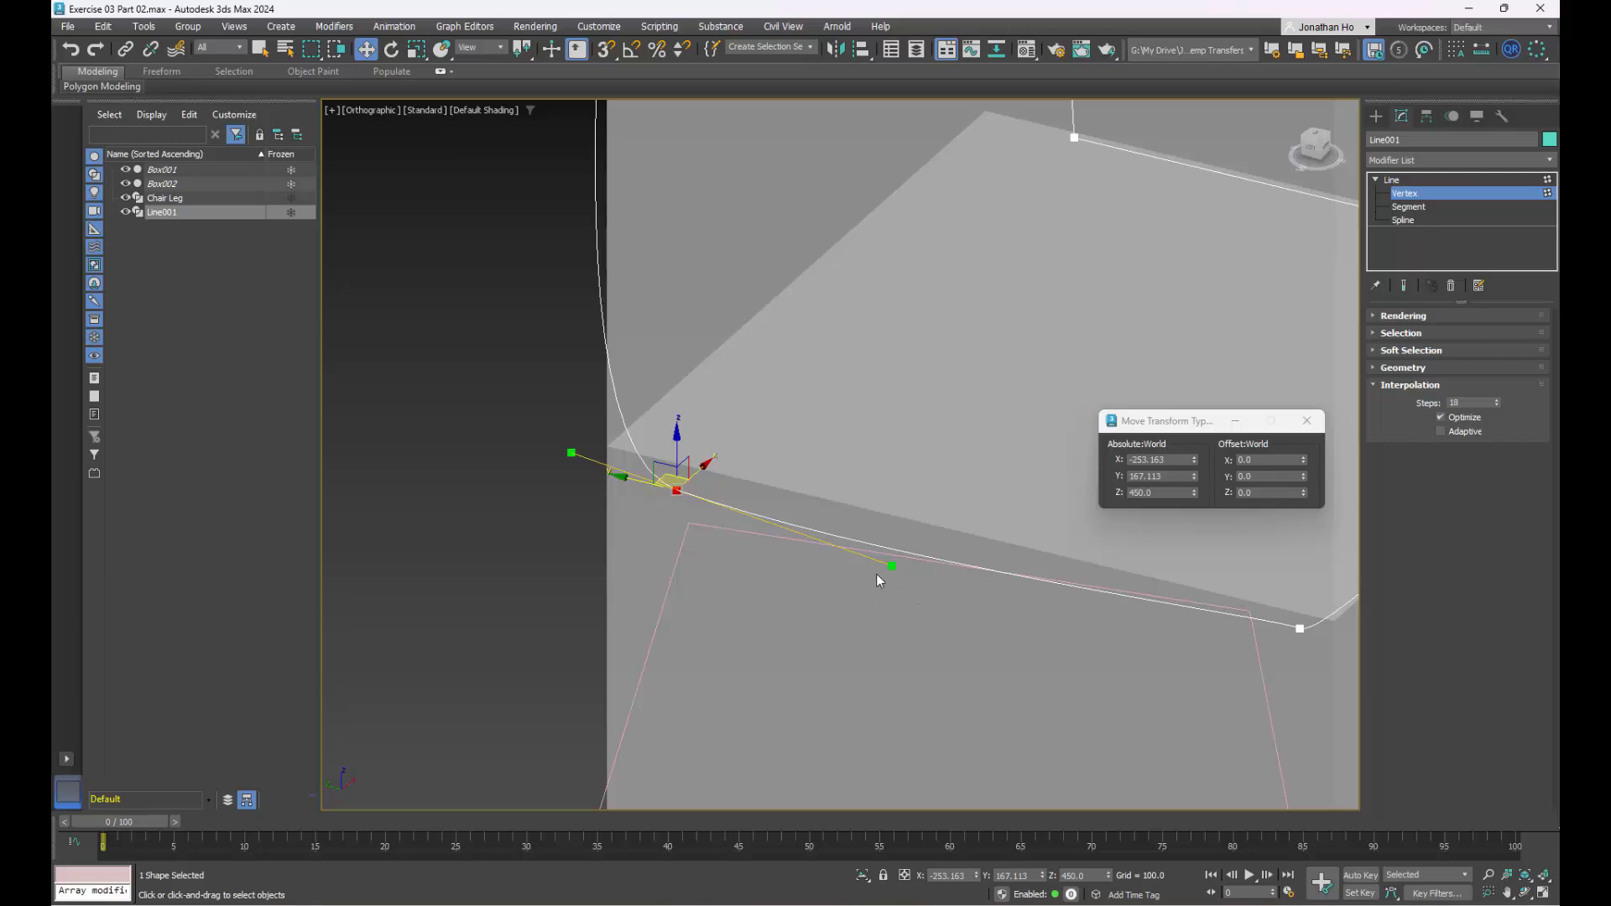
# - Try shortening the rear seat corner's forward handle and changing the vertex to Bezier
pyautogui.moveTo(892, 567); pyautogui.dragTo(763, 528)
pyautogui.moveTo(765, 529); pyautogui.dragTo(892, 566)
pyautogui.rightClick(677, 490)
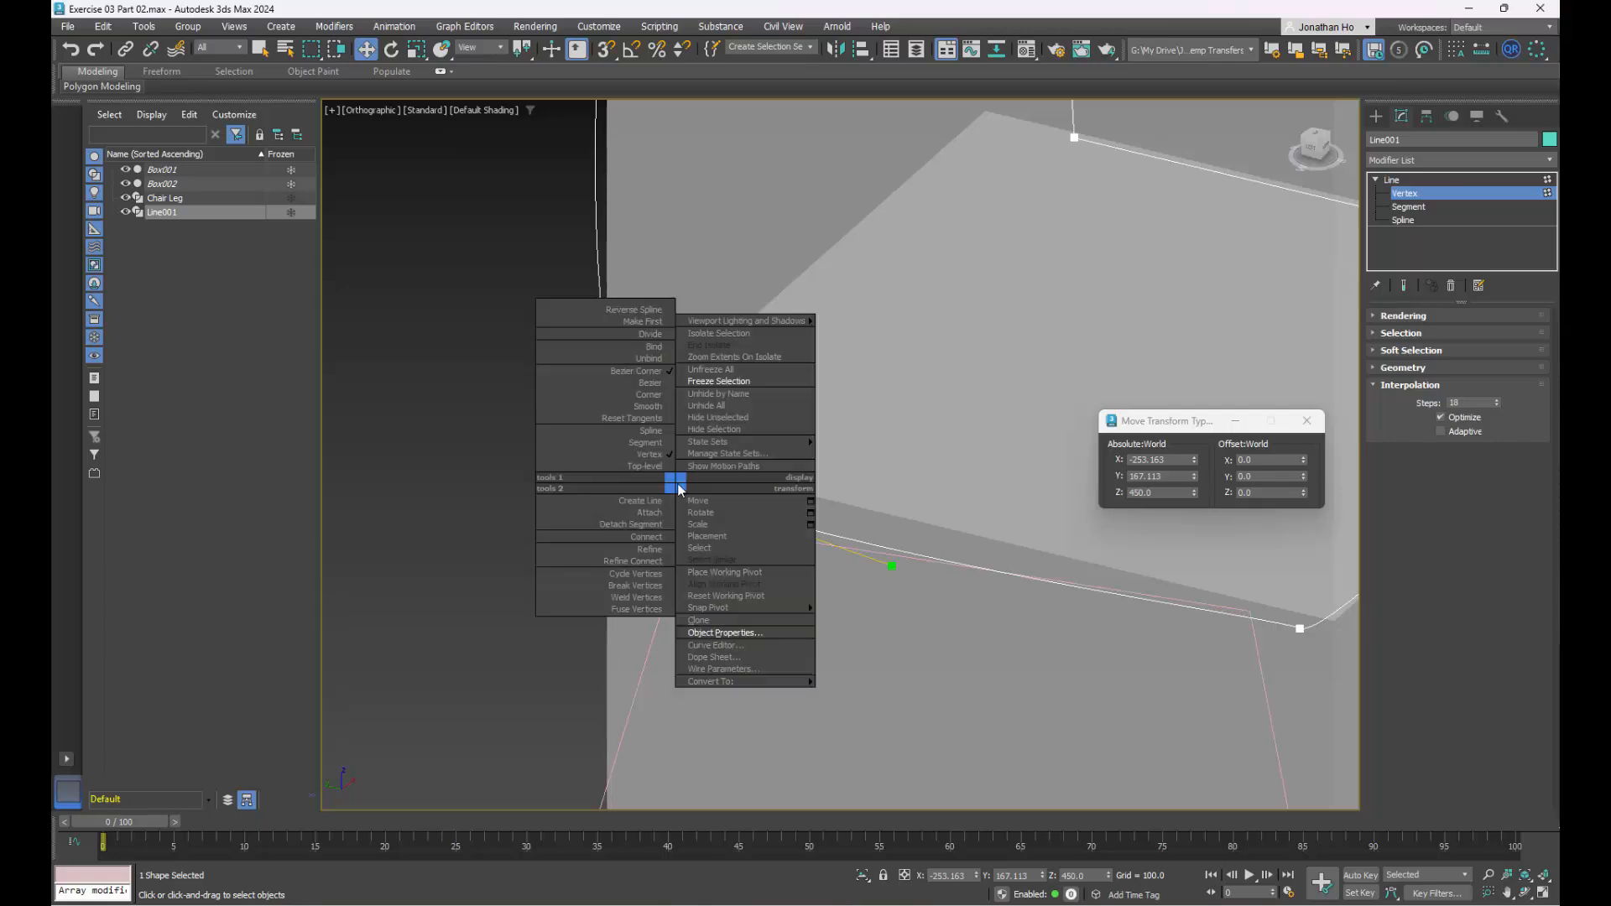
pyautogui.click(642, 384)
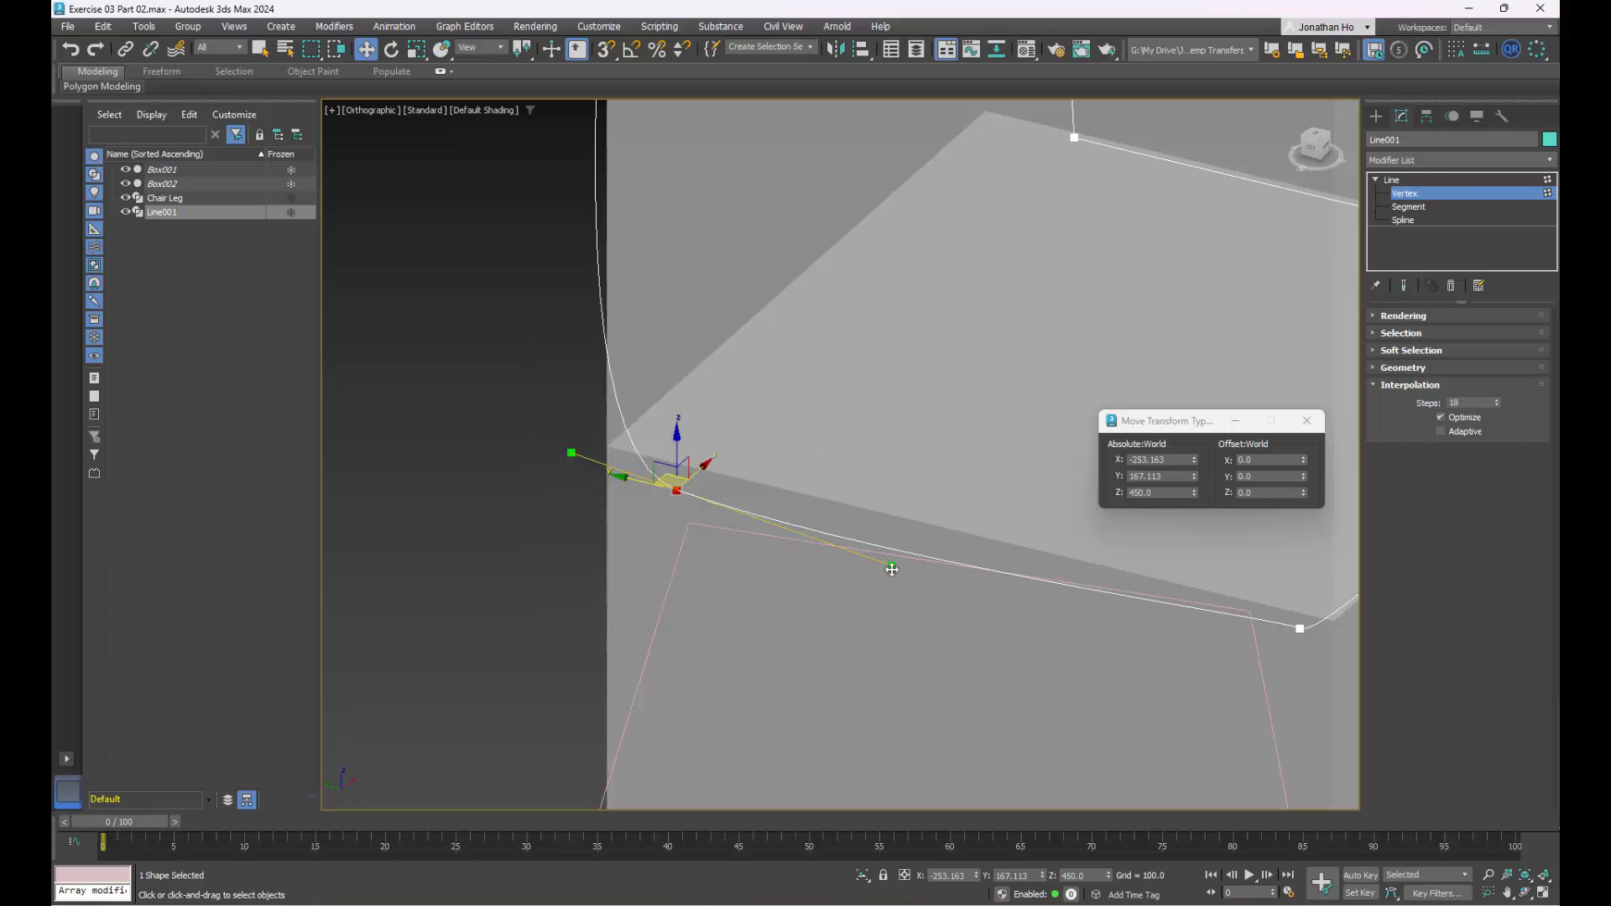
pyautogui.moveTo(892, 568); pyautogui.dragTo(779, 538)
pyautogui.hotkey('ctrl', 'z')
# - Convert the negative-X rear seat corner vertex to Bezier, shorten its handles and nudge the vertex slightly upward and backward
pyautogui.click(464, 513)
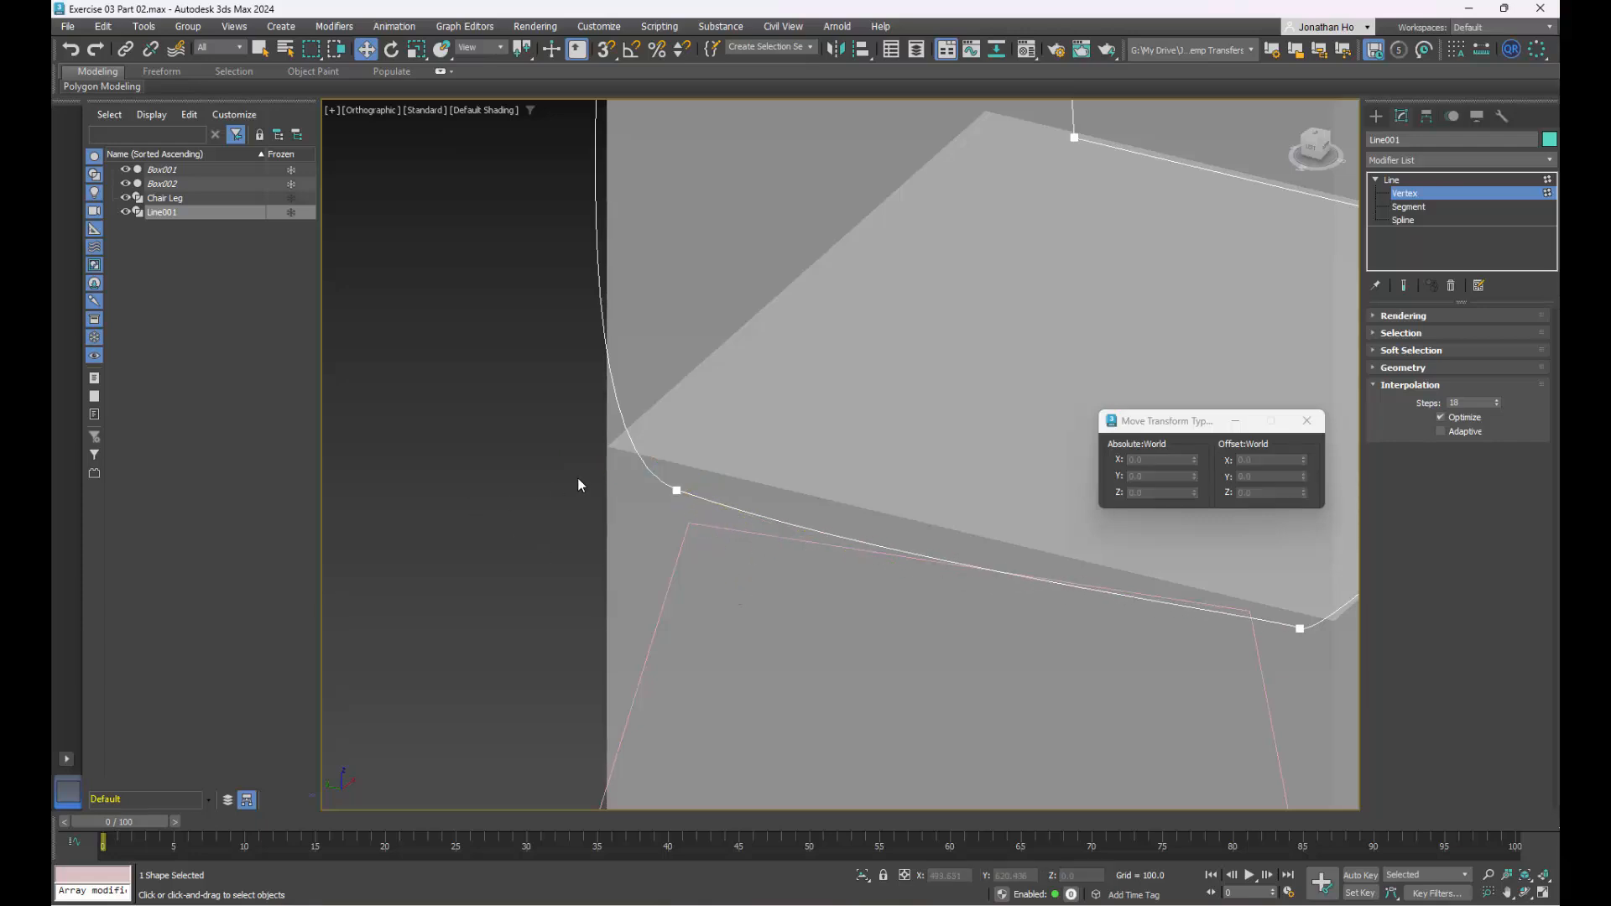
pyautogui.moveTo(578, 485); pyautogui.dragTo(736, 574)
pyautogui.rightClick(677, 492)
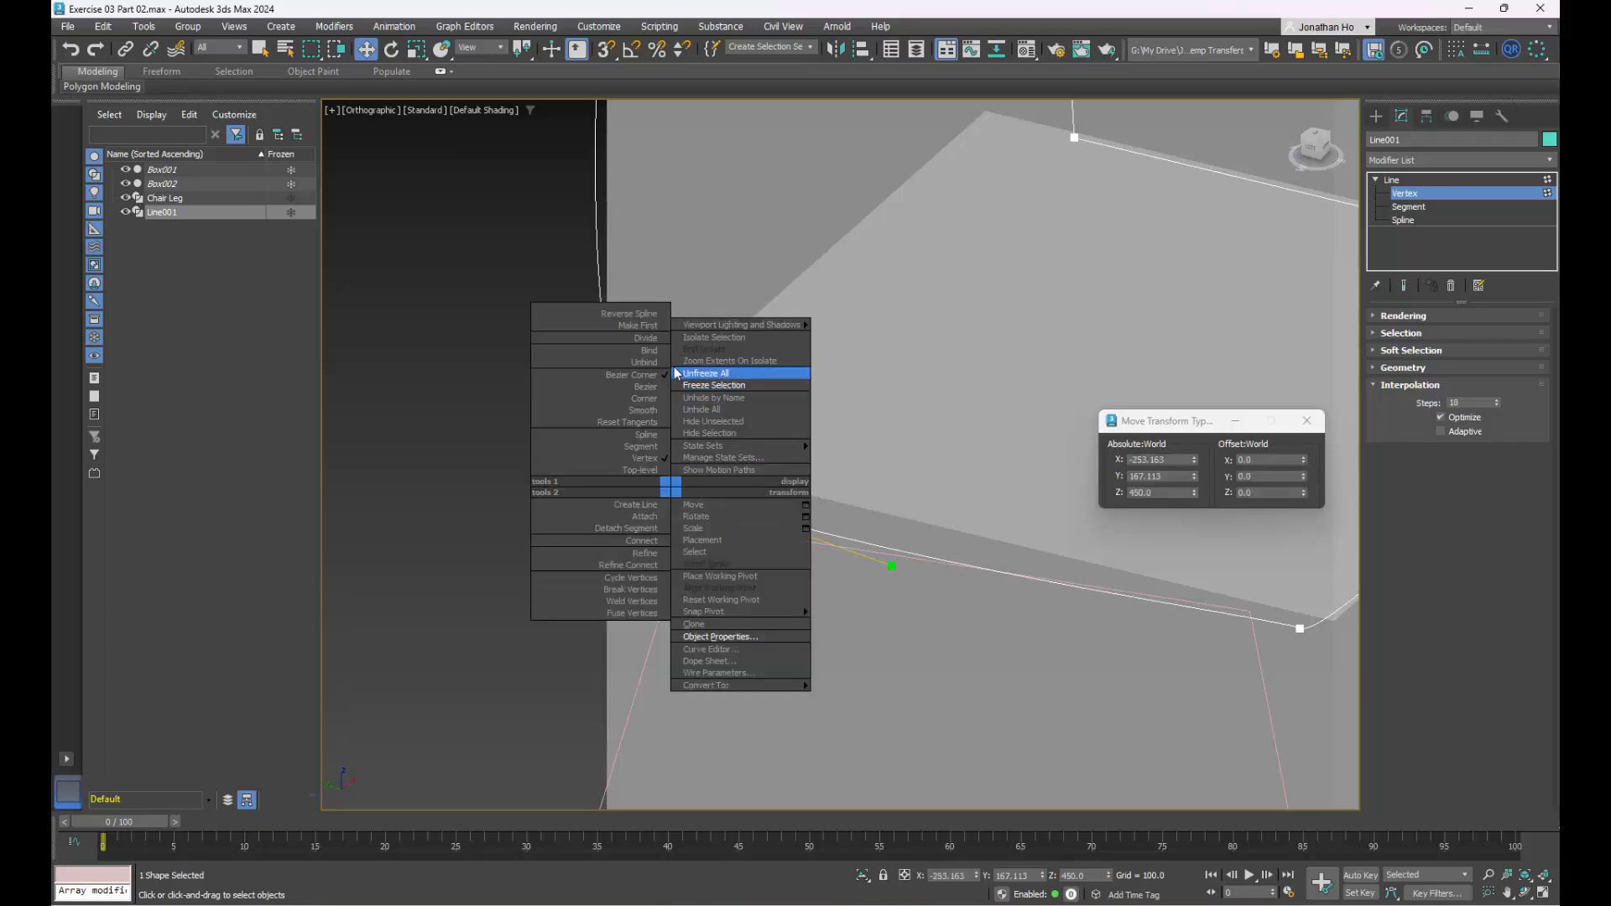
pyautogui.click(614, 386)
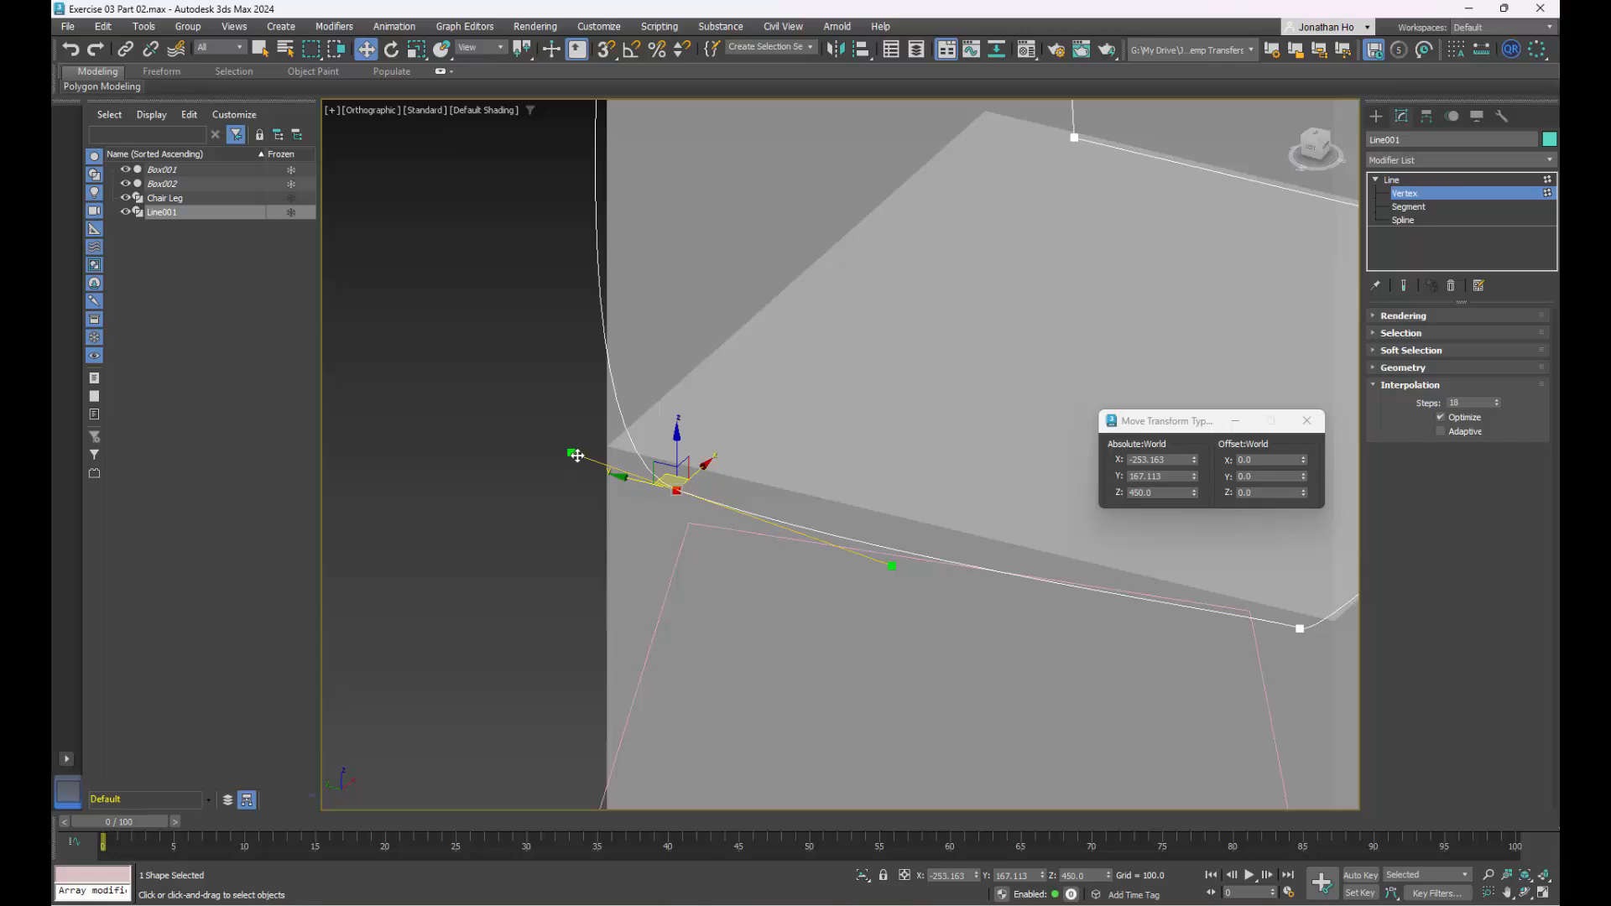
pyautogui.moveTo(577, 455)
pyautogui.mouseDown()
pyautogui.moveTo(575, 437)
pyautogui.moveTo(564, 449)
pyautogui.mouseUp()
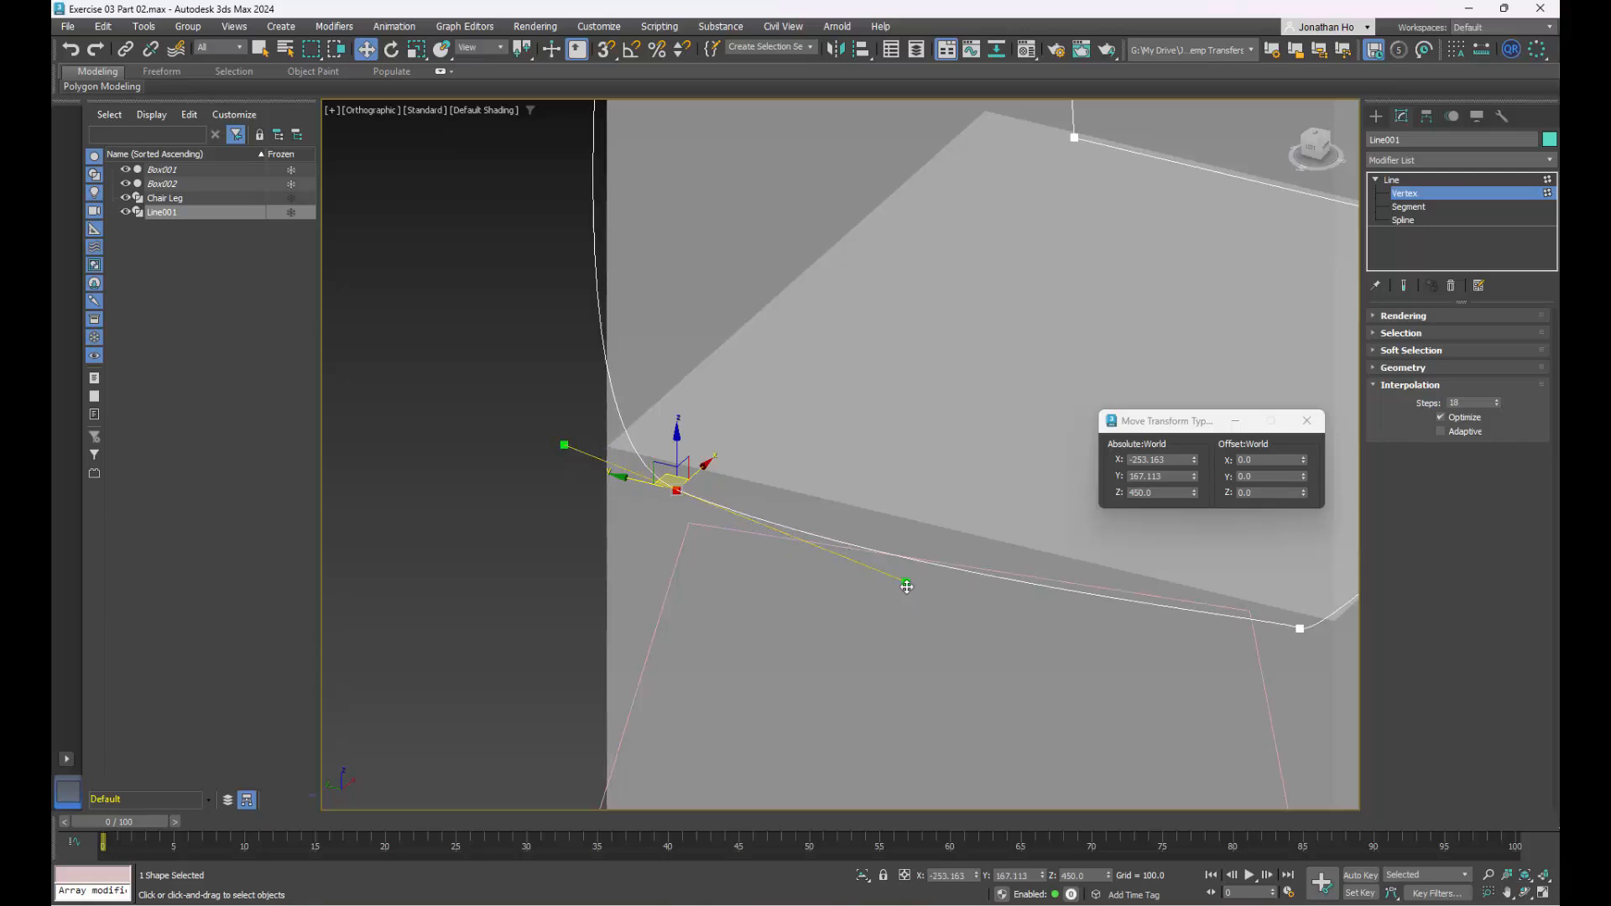
pyautogui.moveTo(907, 586); pyautogui.dragTo(792, 541)
pyautogui.moveTo(661, 468)
pyautogui.mouseDown()
pyautogui.moveTo(656, 437)
pyautogui.moveTo(655, 453)
pyautogui.mouseUp()
# - In the maximized Left viewport, move the negative-X rear seat corner vertex to about Y 177, Z 442 and tilt its forward handle upward
pyautogui.hotkey('alt', 'w')
pyautogui.middleClick(972, 681)
pyautogui.hotkey('alt', 'w')
pyautogui.moveTo(769, 546); pyautogui.dragTo(785, 515, button='middle')
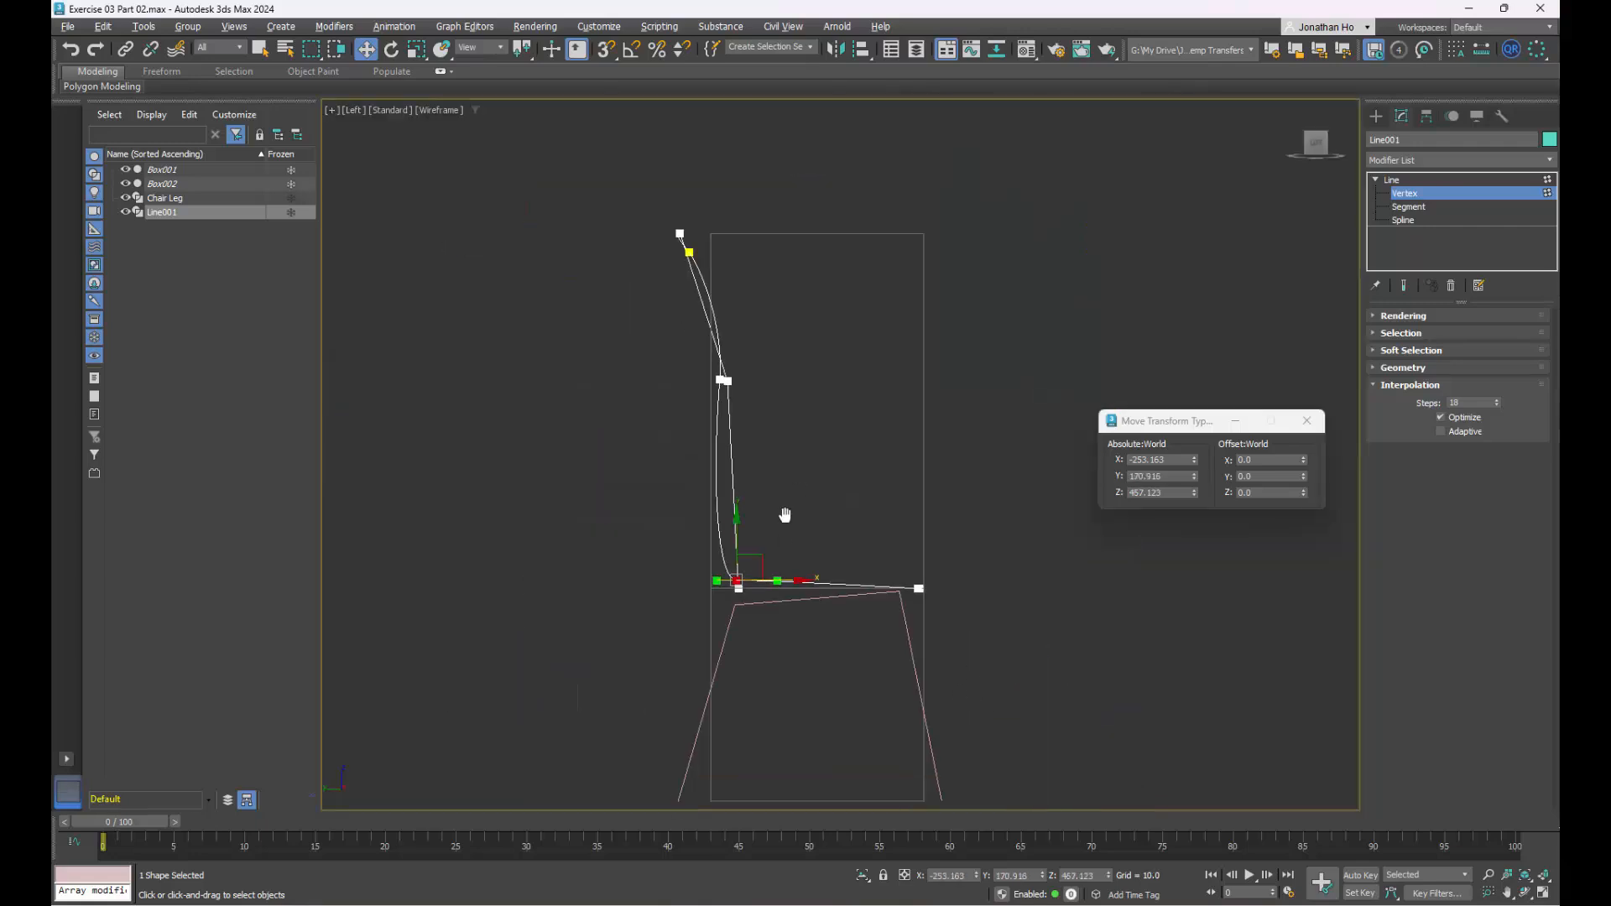
pyautogui.scroll(6, 784, 515)
pyautogui.moveTo(720, 522); pyautogui.dragTo(707, 569)
pyautogui.moveTo(851, 586); pyautogui.dragTo(835, 551)
# - In the maximized Orthographic viewport, convert the positive-X rear seat corner vertex to Bezier and swing its shortened handle toward the seat's side edge
pyautogui.hotkey('alt', 'w')
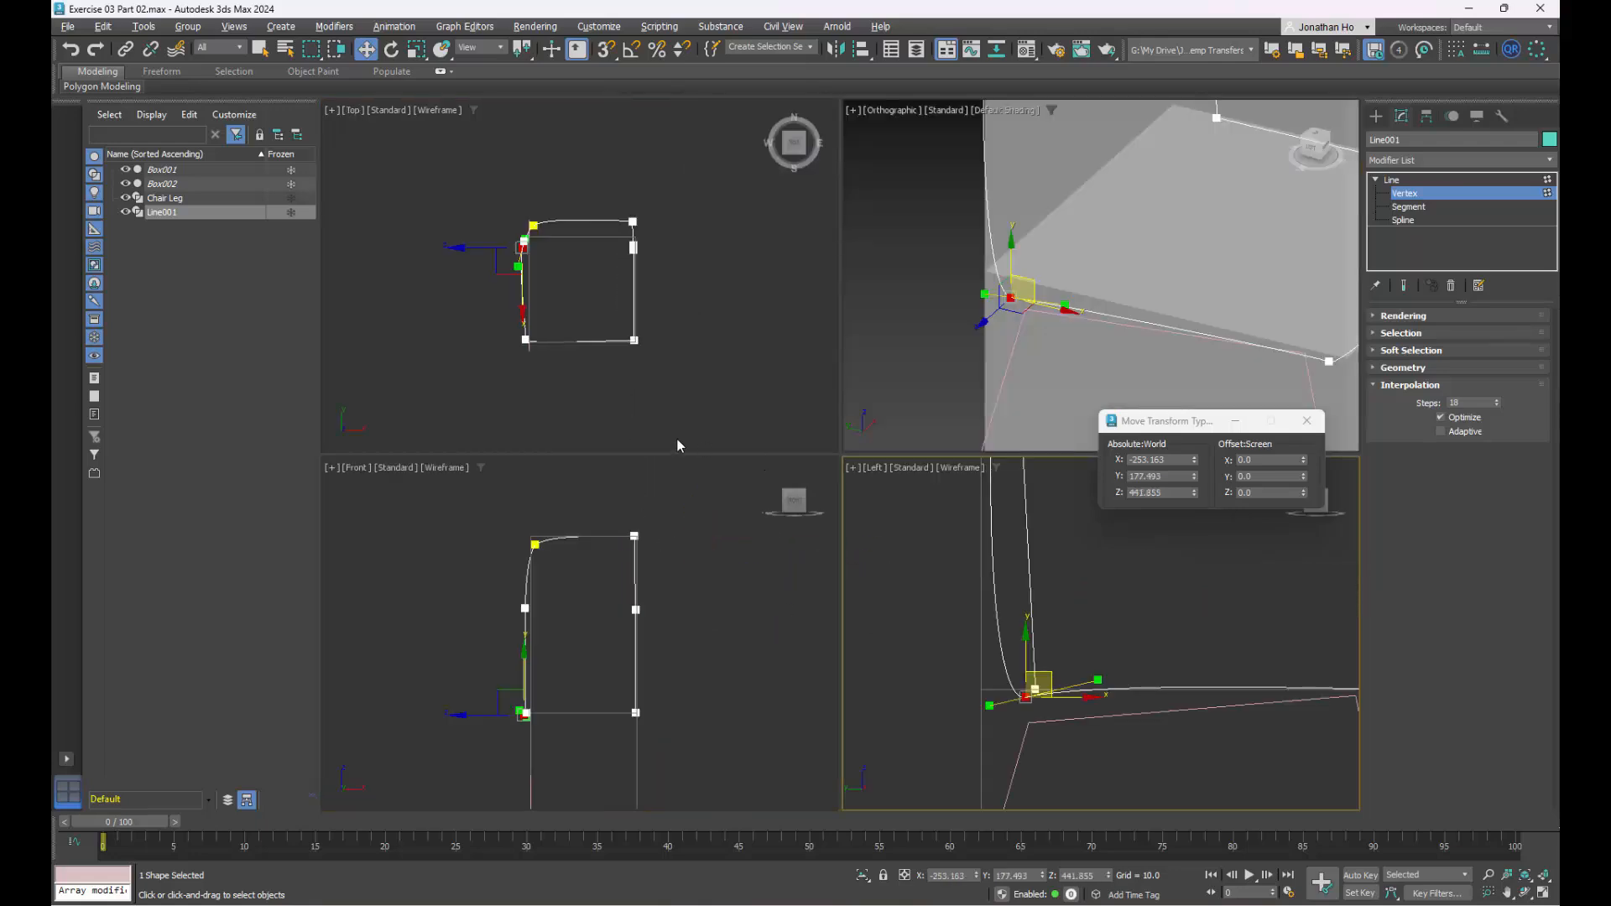
pyautogui.hotkey('alt', 'w')
pyautogui.moveTo(711, 495); pyautogui.dragTo(688, 502, button='middle')
pyautogui.hotkey('alt', 'w')
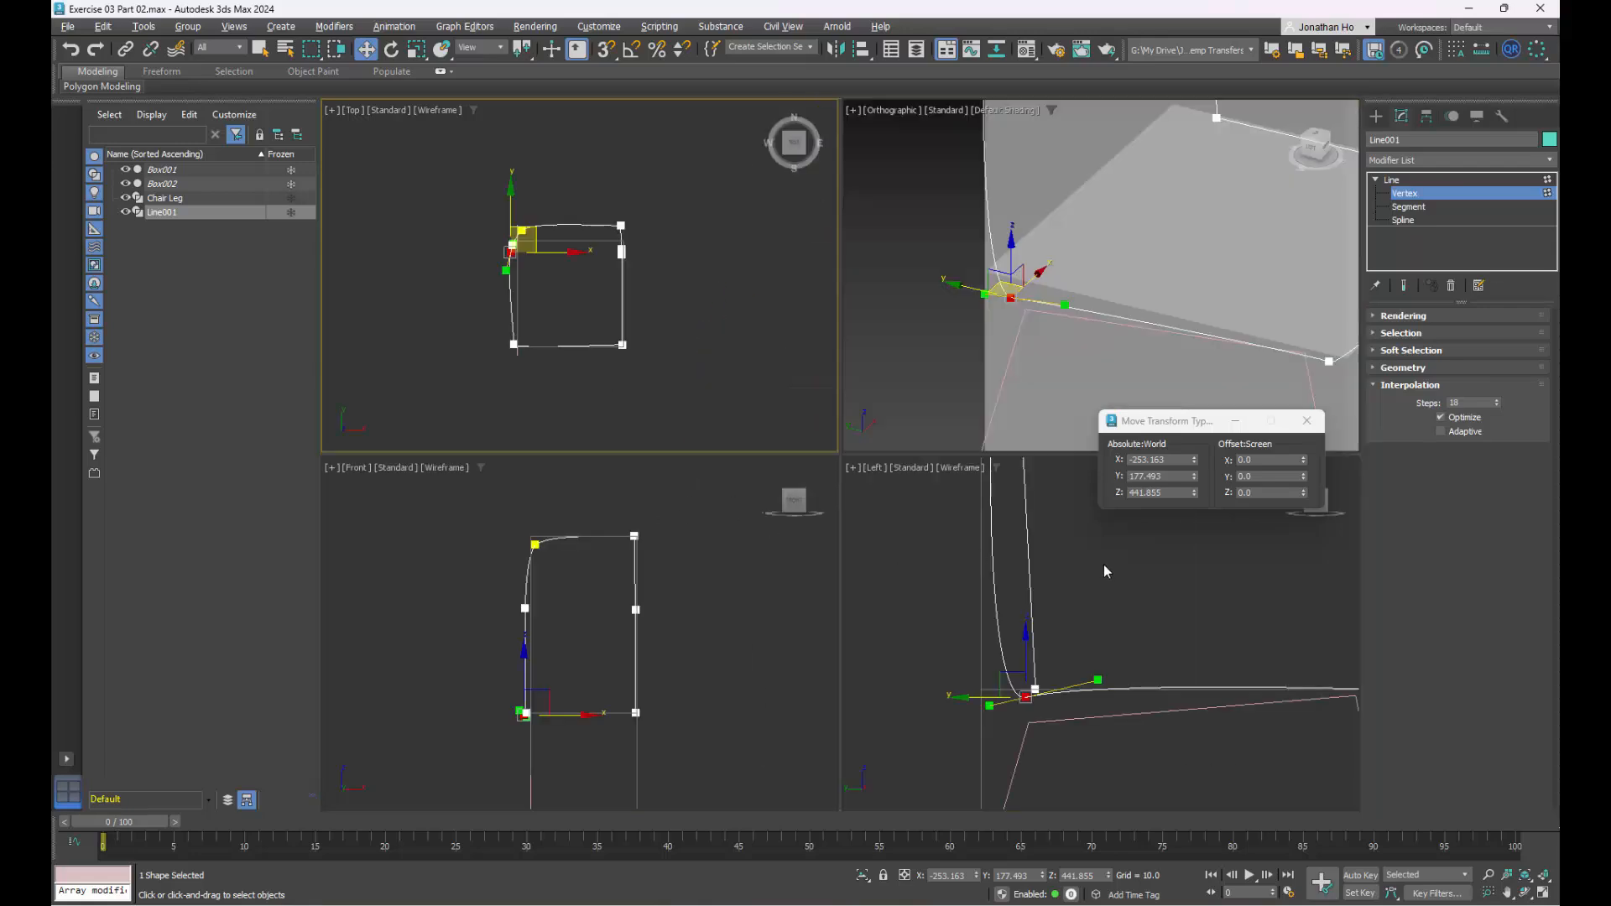
pyautogui.moveTo(940, 312); pyautogui.dragTo(928, 322, button='middle')
pyautogui.hotkey('alt', 'w')
pyautogui.scroll(-5, 707, 500)
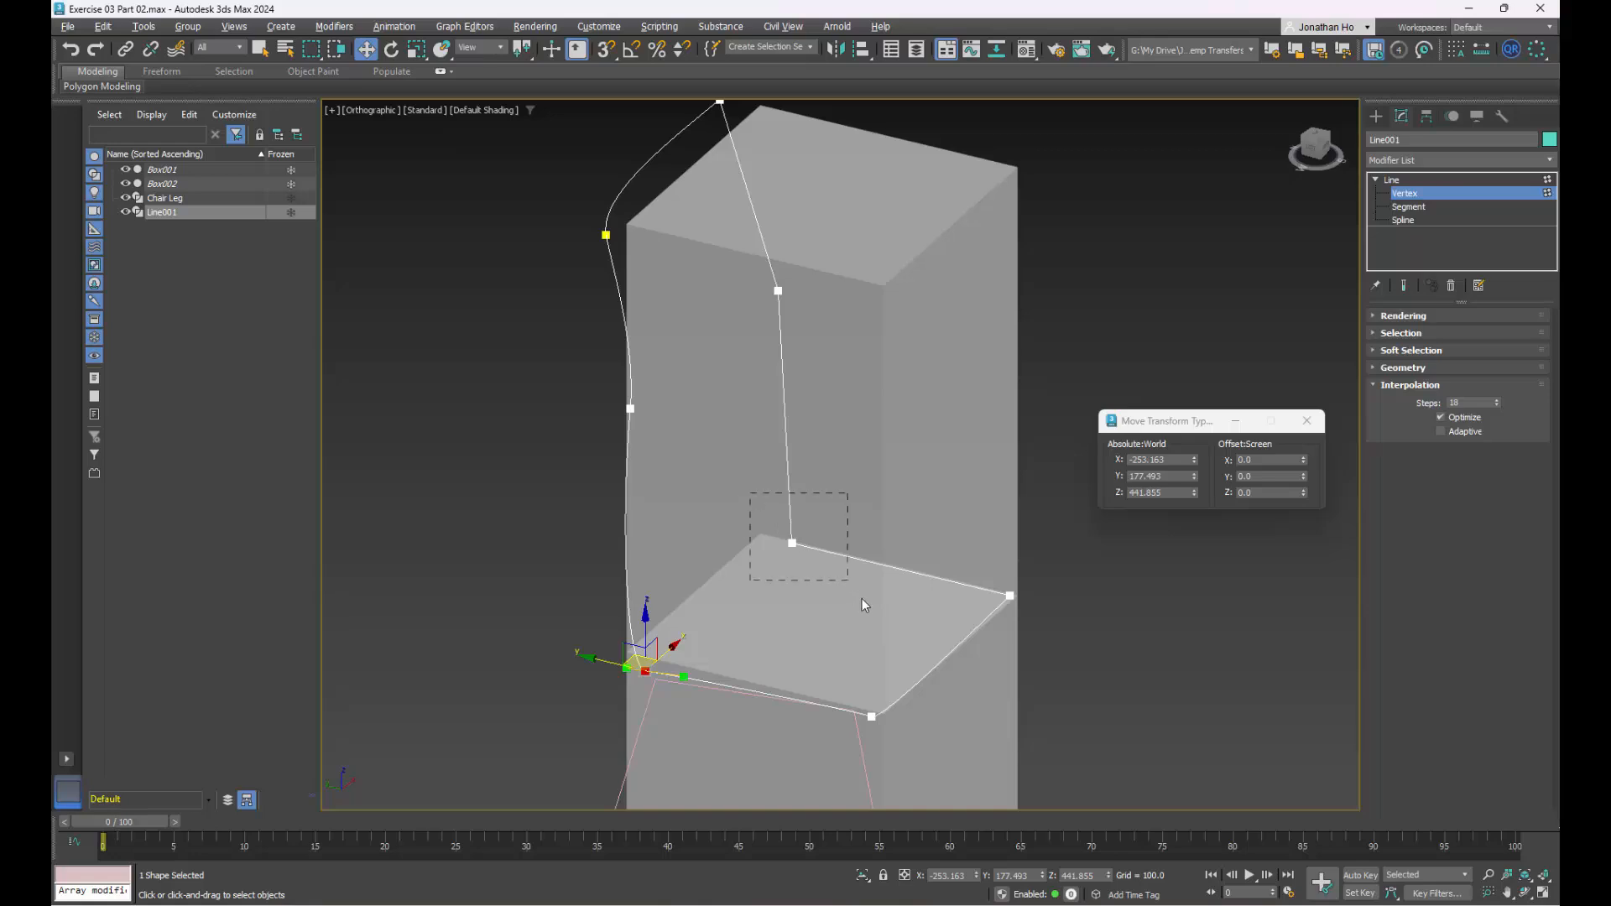
pyautogui.moveTo(862, 598); pyautogui.dragTo(857, 598)
pyautogui.rightClick(783, 541)
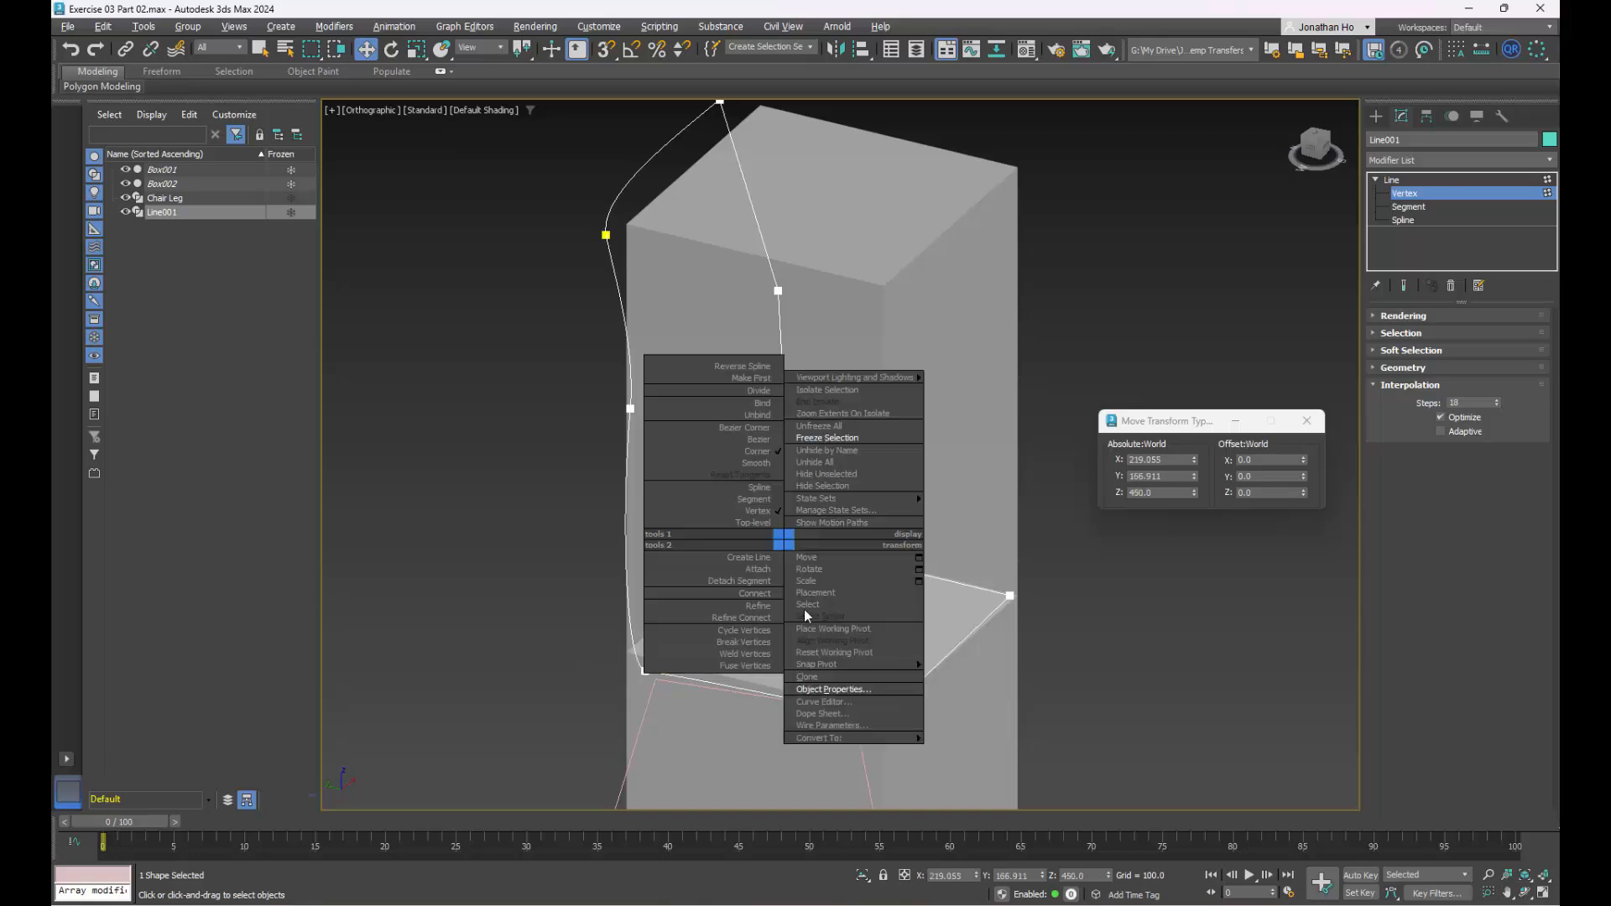
pyautogui.click(765, 463)
pyautogui.scroll(5, 783, 626)
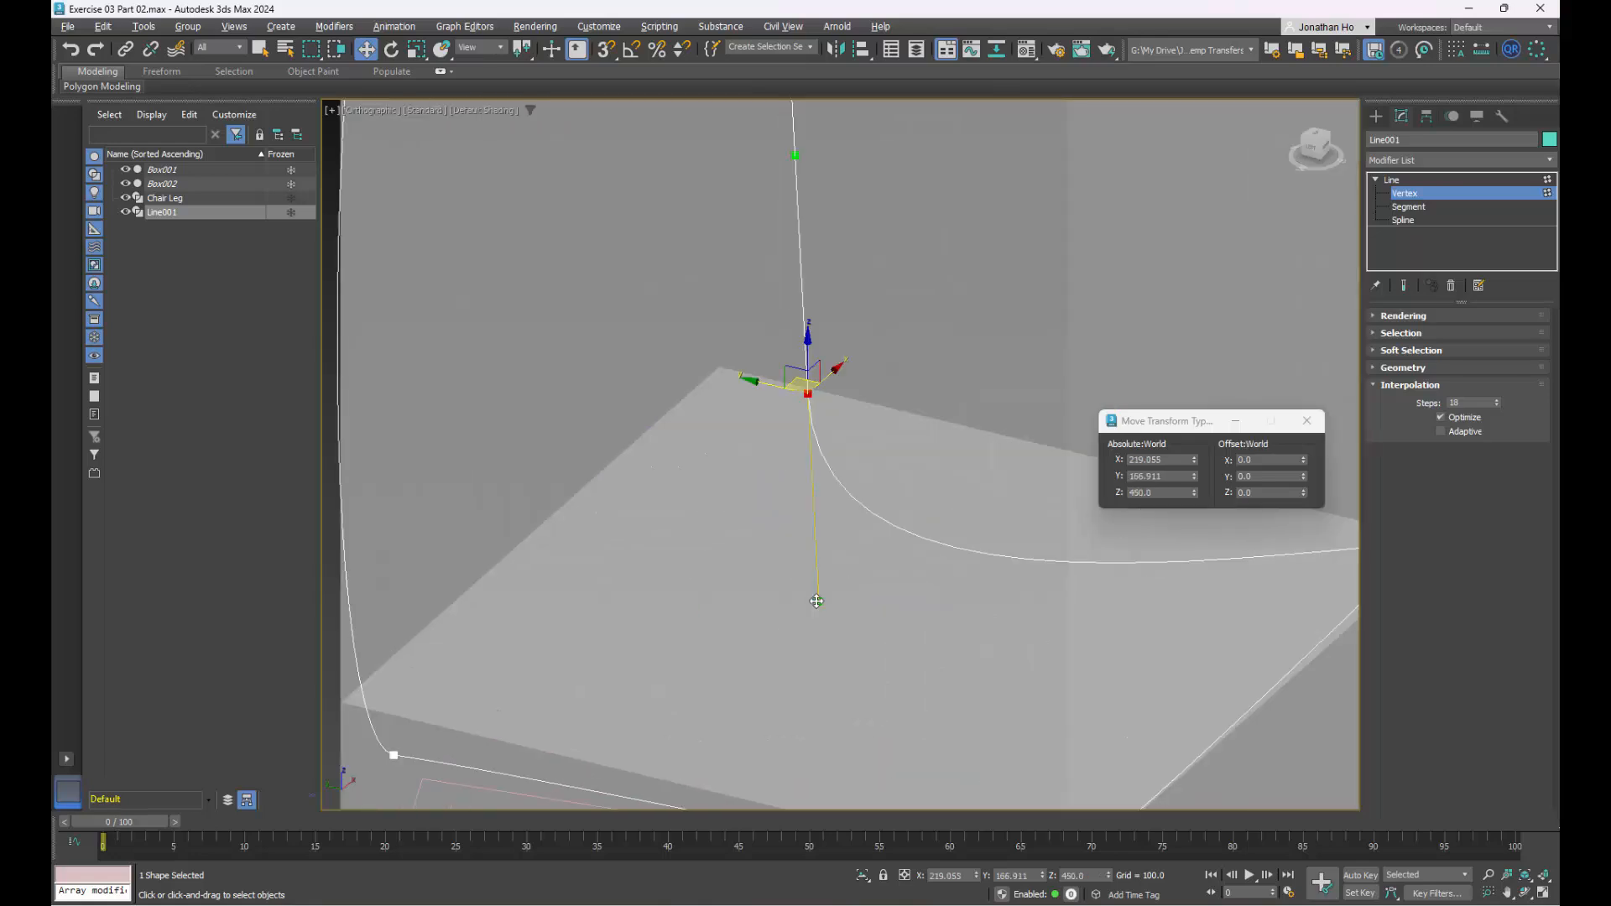
pyautogui.moveTo(816, 515); pyautogui.dragTo(856, 429)
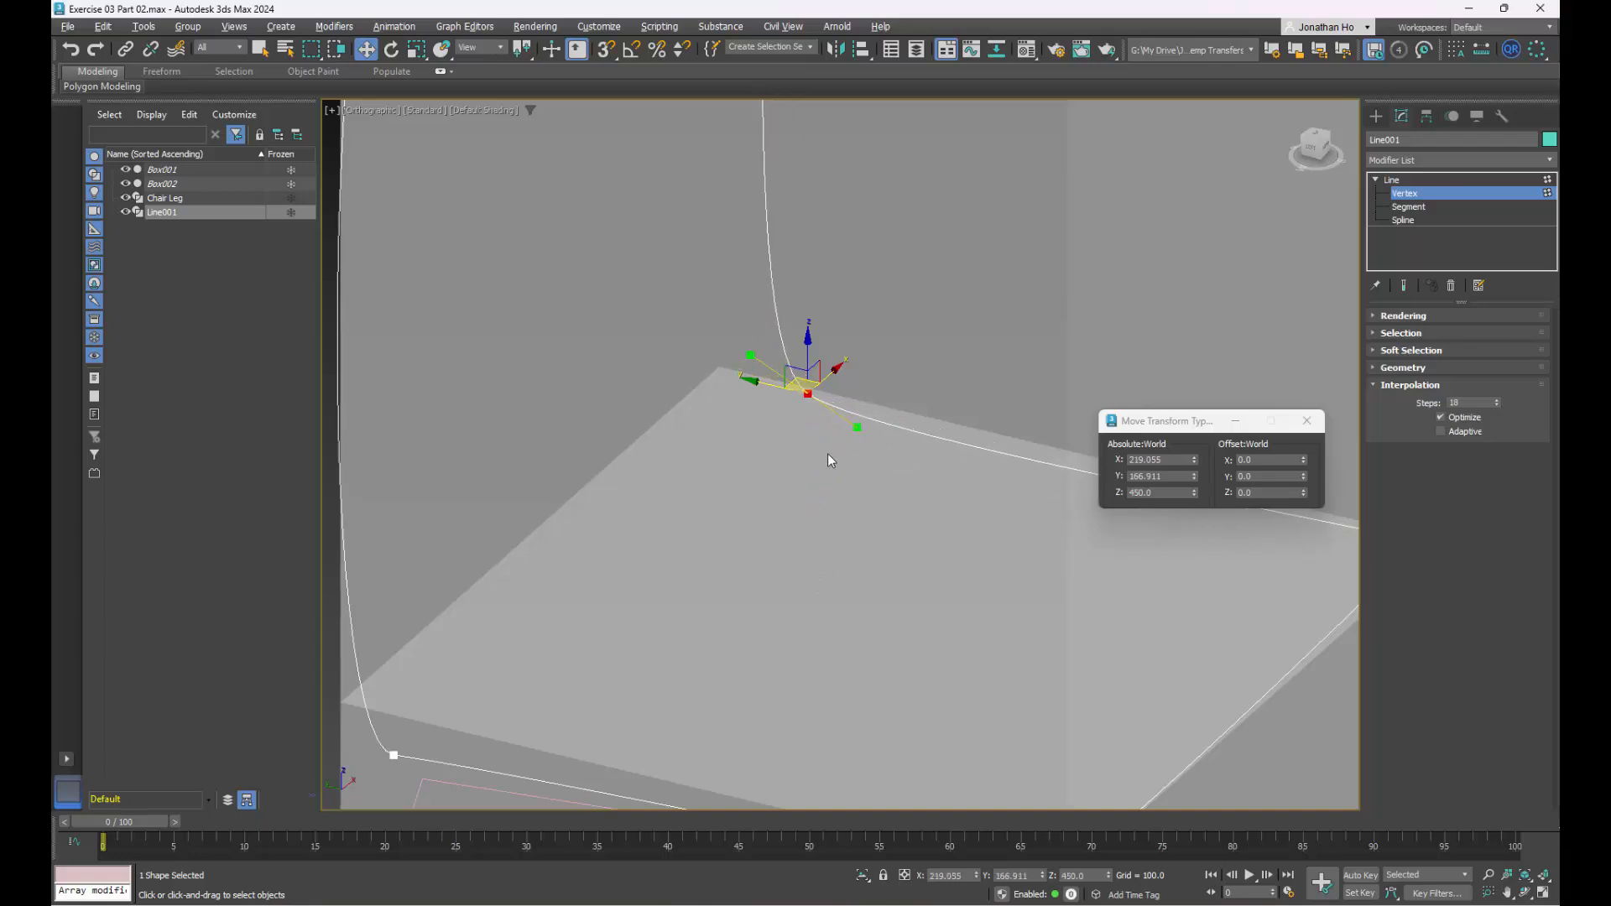
# - In the Left viewport, move the positive-X rear seat corner to about Y 178, Z 455, shorten its handles diagonally, and fine-tune the opposite corner's handle
pyautogui.hotkey('alt', 'w')
pyautogui.rightClick(920, 585)
pyautogui.hotkey('alt', 'w')
pyautogui.moveTo(720, 583); pyautogui.dragTo(682, 529, button='middle')
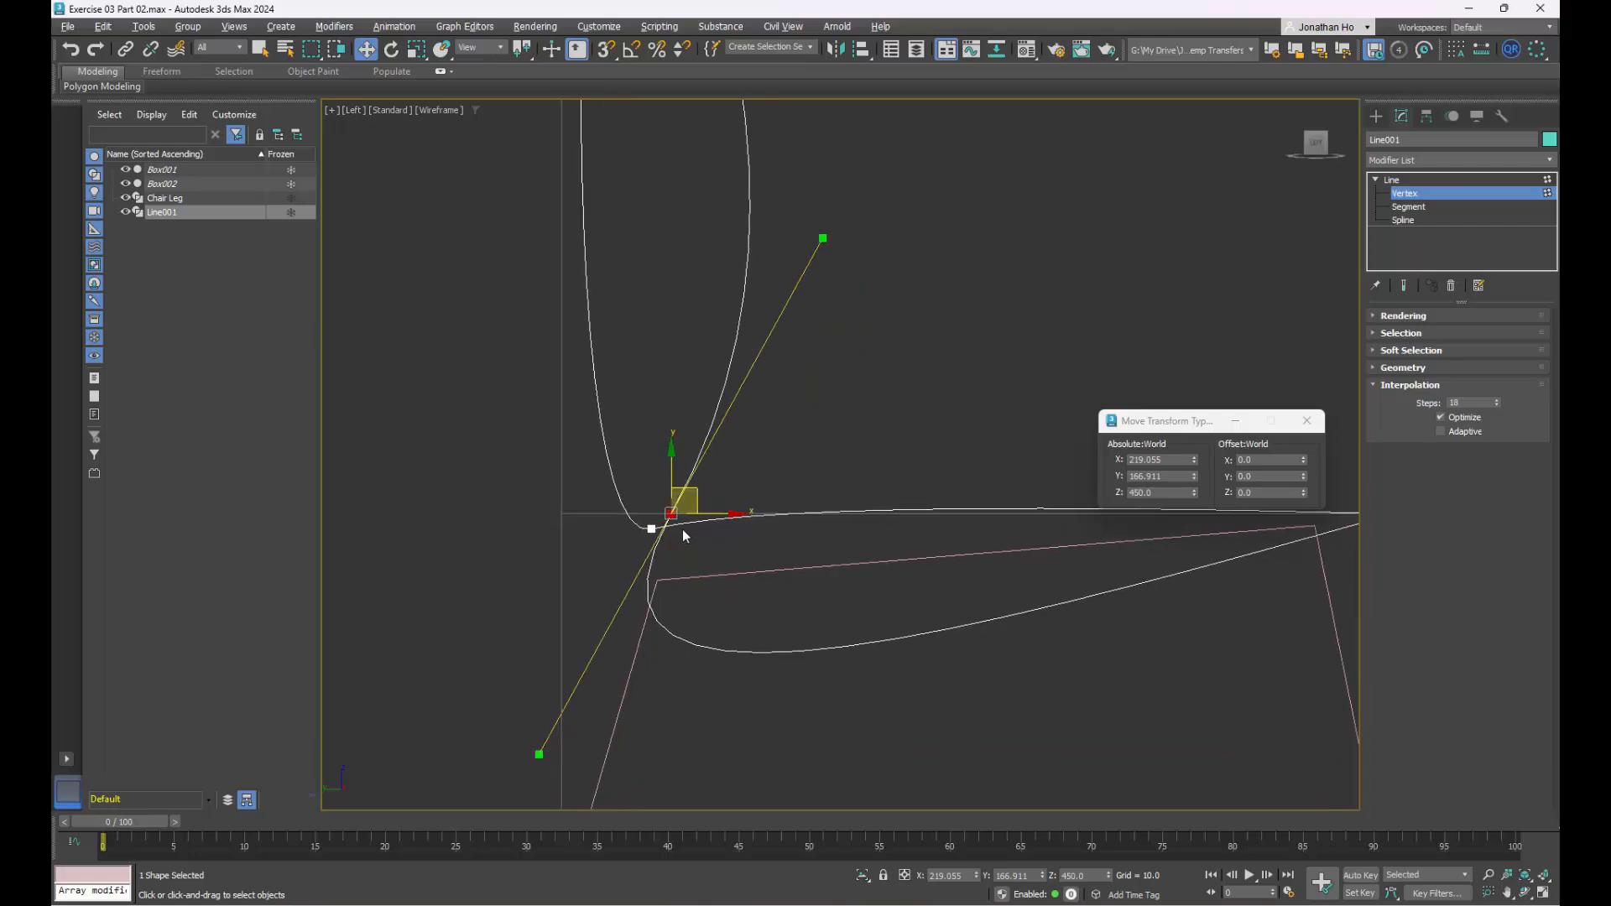
pyautogui.moveTo(691, 494); pyautogui.dragTo(670, 485)
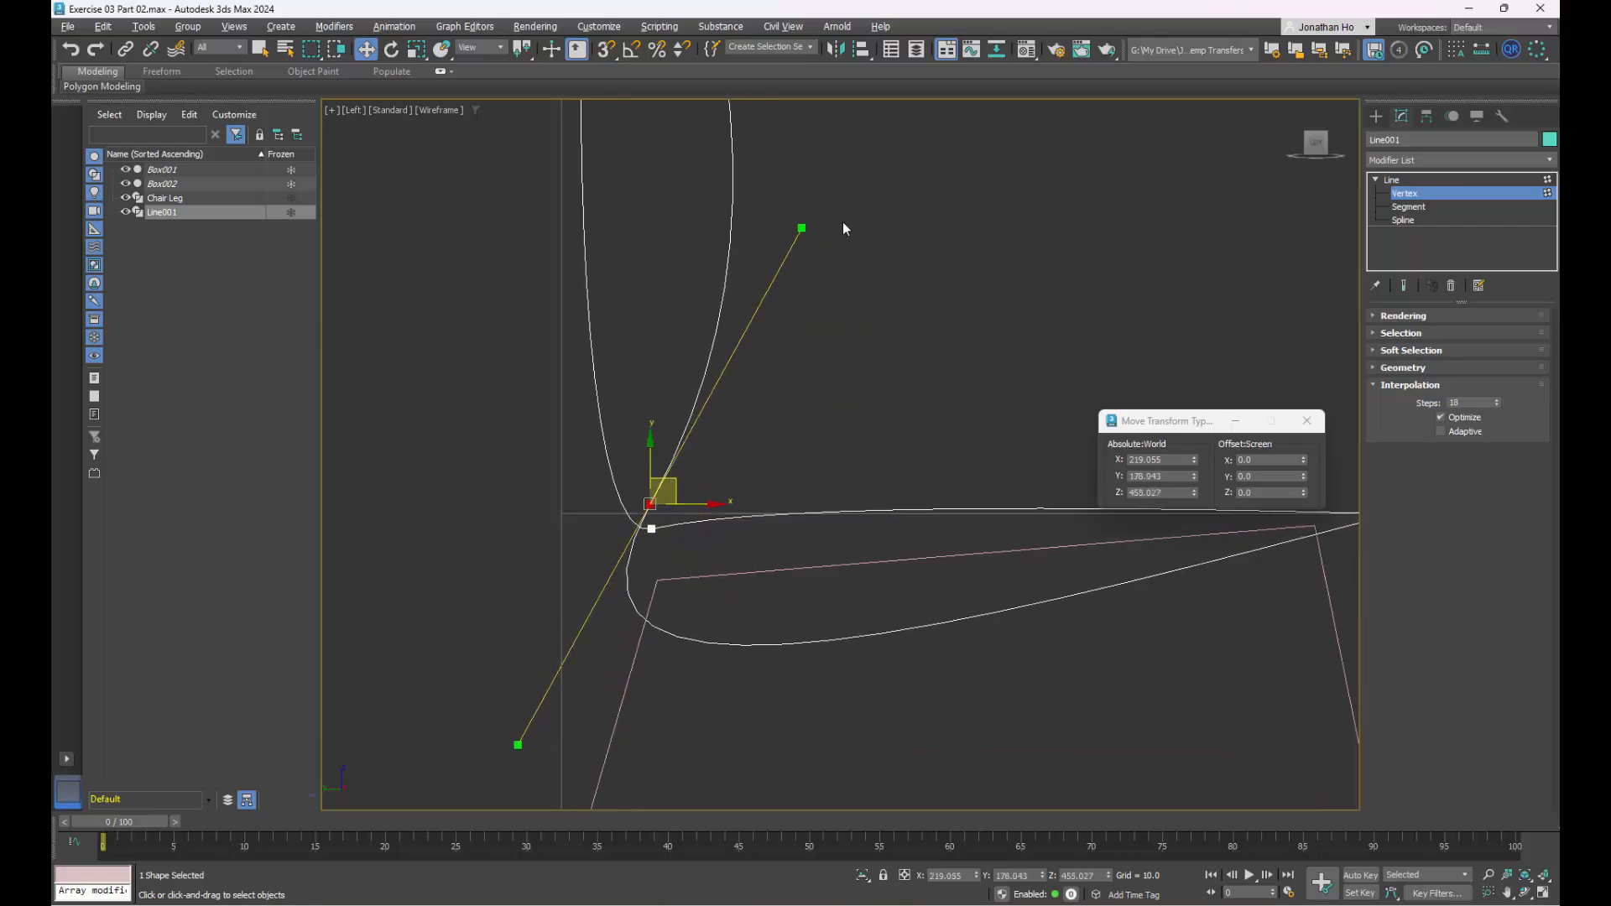
pyautogui.moveTo(800, 227); pyautogui.dragTo(581, 423)
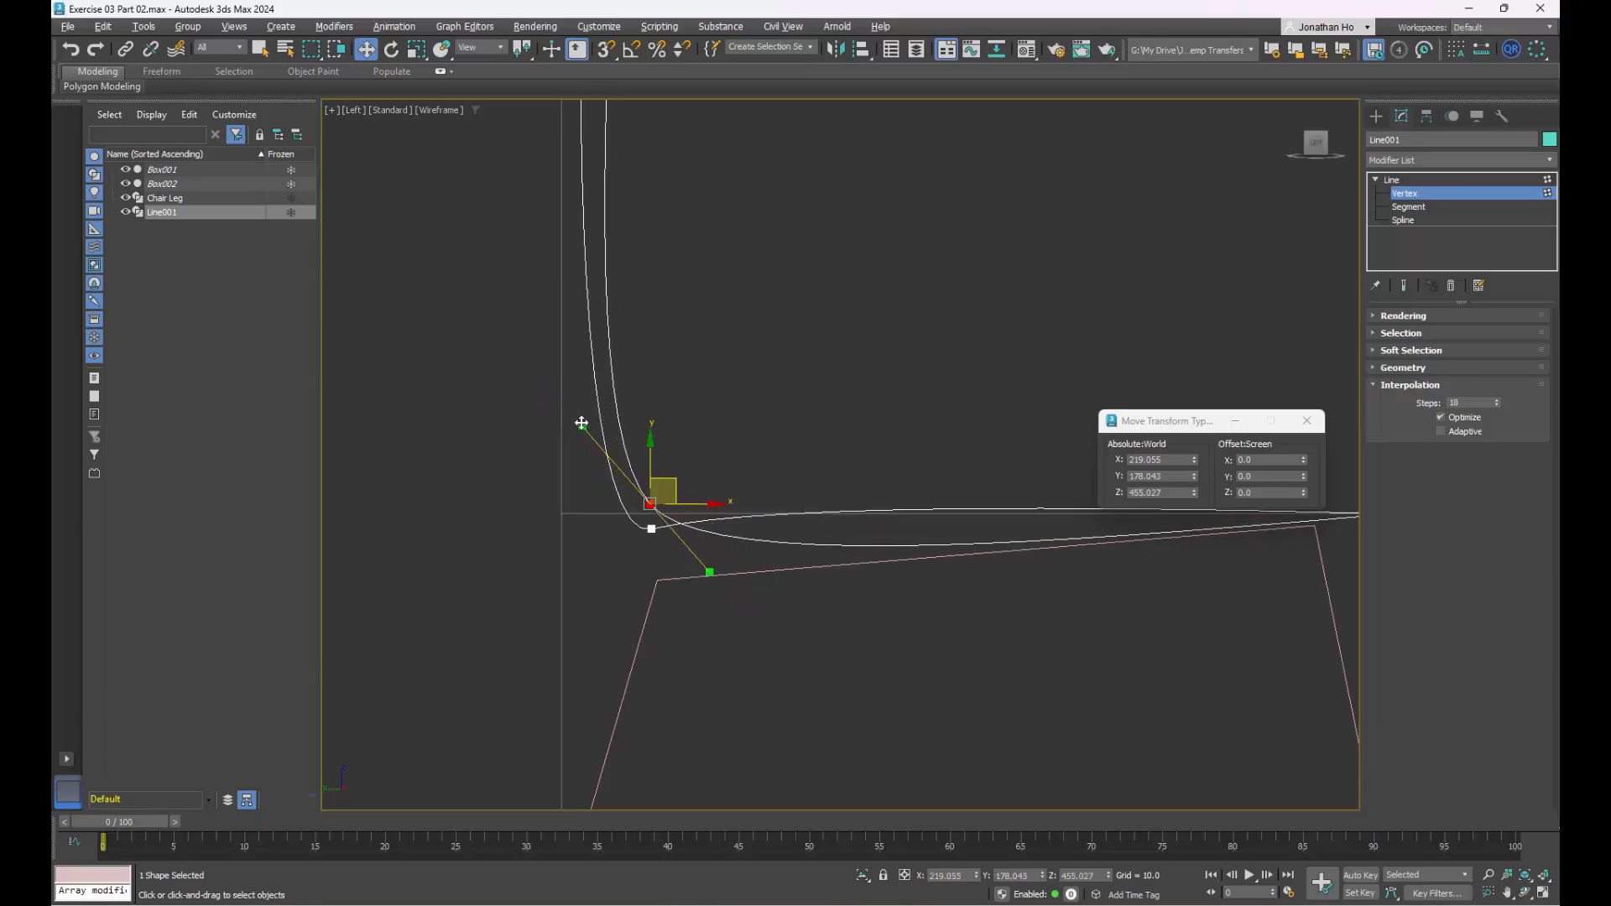
pyautogui.click(651, 529)
pyautogui.moveTo(797, 491)
pyautogui.mouseDown()
pyautogui.moveTo(769, 502)
pyautogui.moveTo(798, 527)
pyautogui.moveTo(794, 489)
pyautogui.mouseUp()
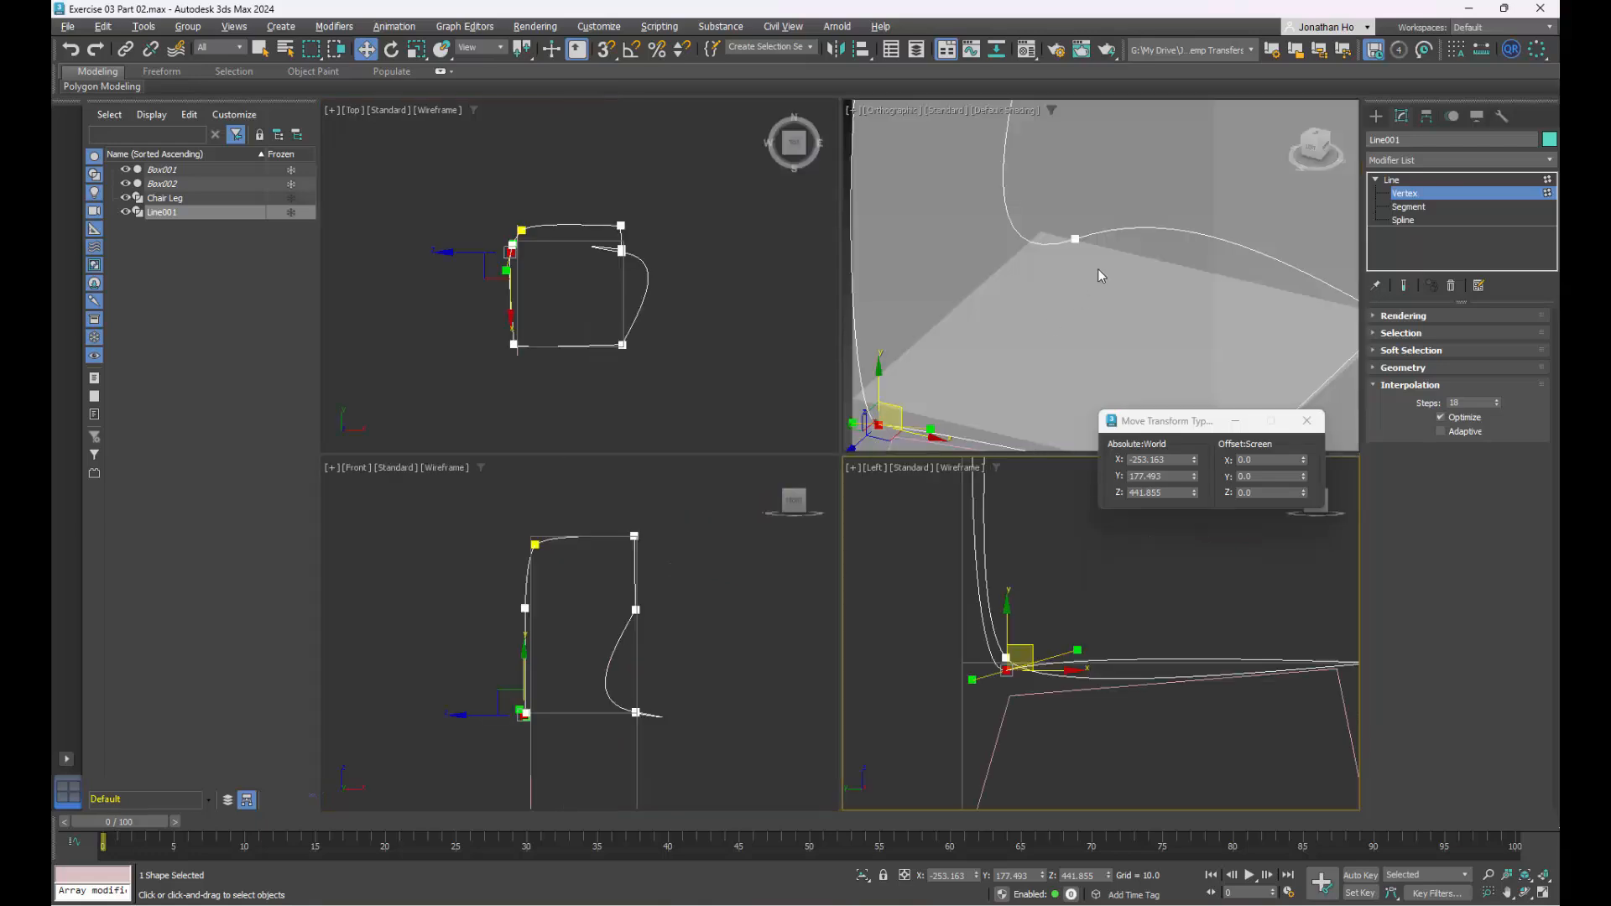
# - In the maximized Front viewport, align the positive-X rear seat corner vertex's handles vertically along the side edge
pyautogui.middleClick(1026, 277)
pyautogui.hotkey('alt', 'w')
pyautogui.hotkey('alt', 'w')
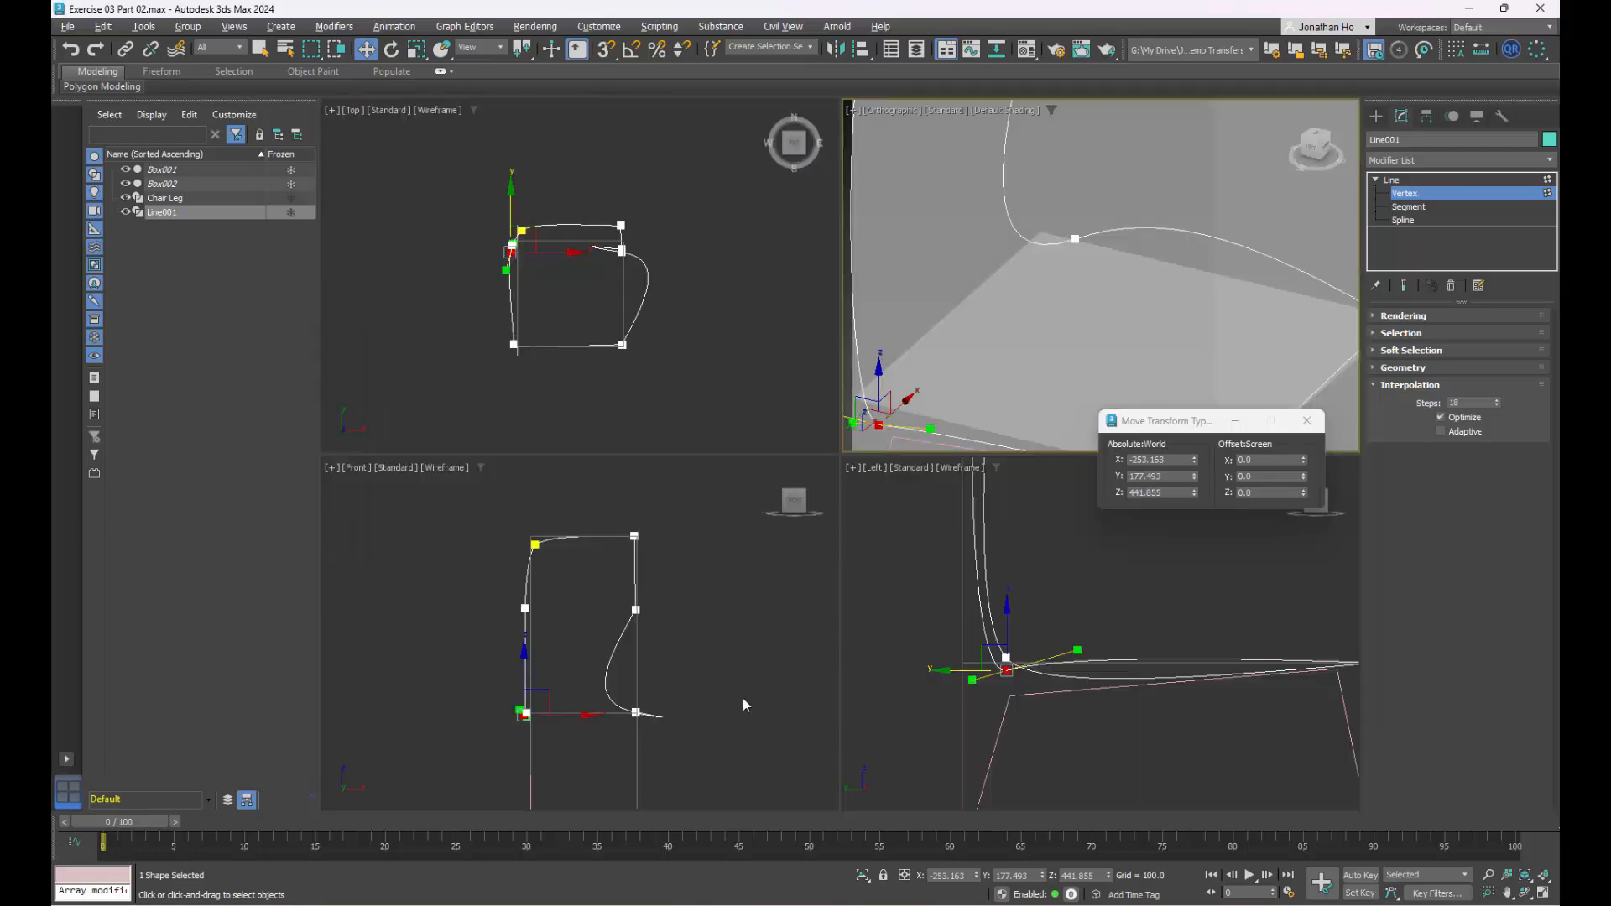
pyautogui.middleClick(733, 718)
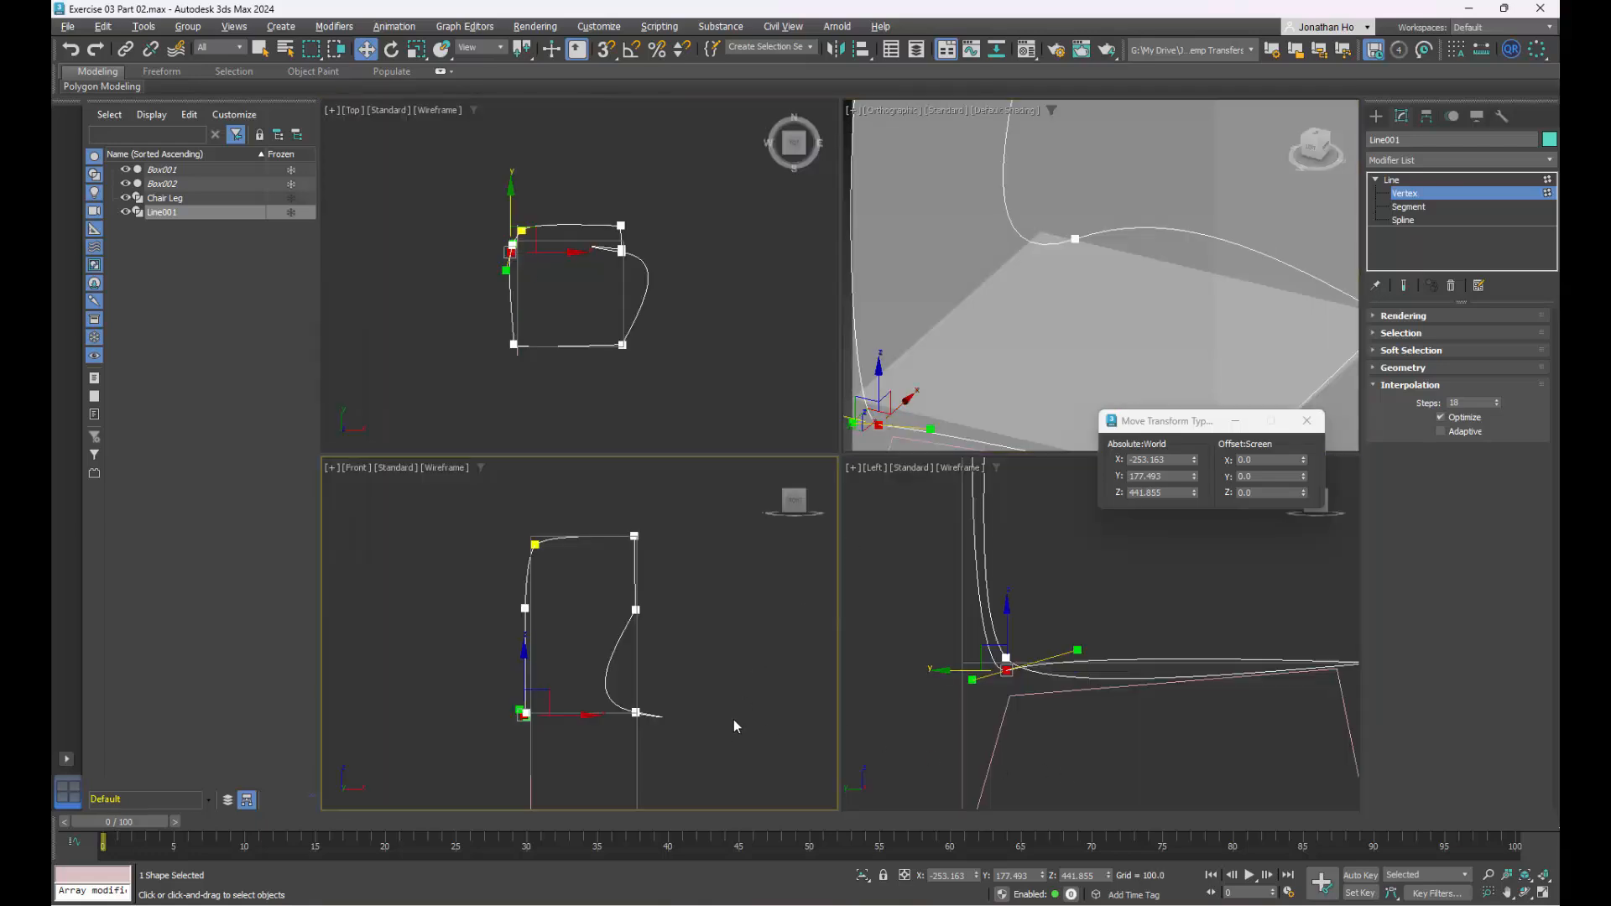
pyautogui.click(635, 711)
pyautogui.hotkey('alt', 'w')
pyautogui.click(1017, 676)
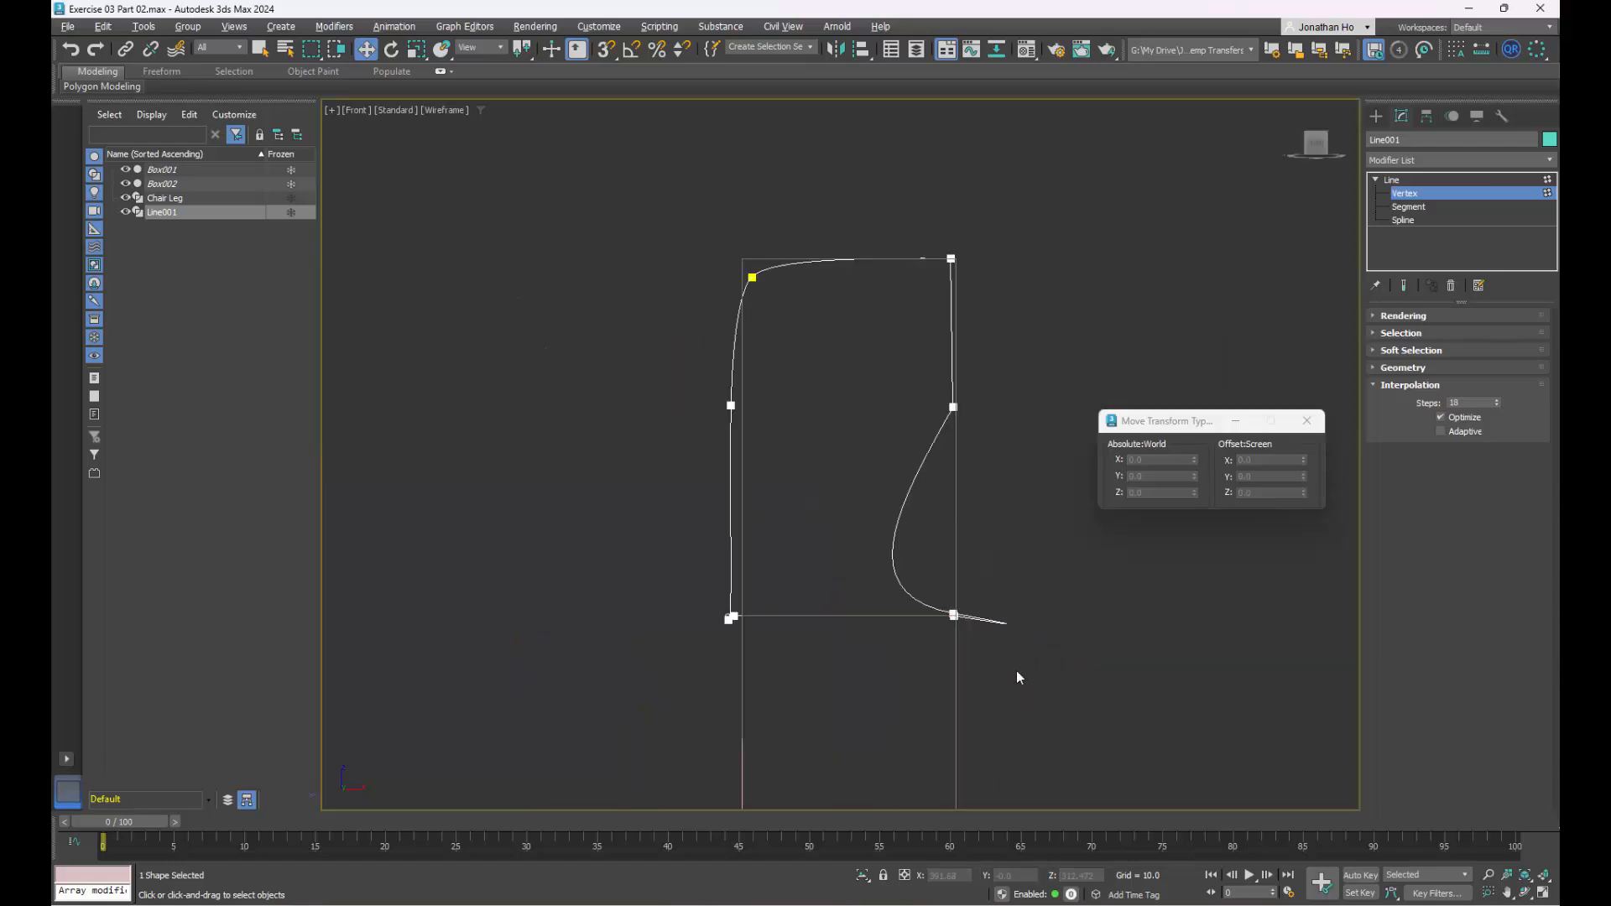
pyautogui.scroll(5, 965, 633)
pyautogui.click(873, 512)
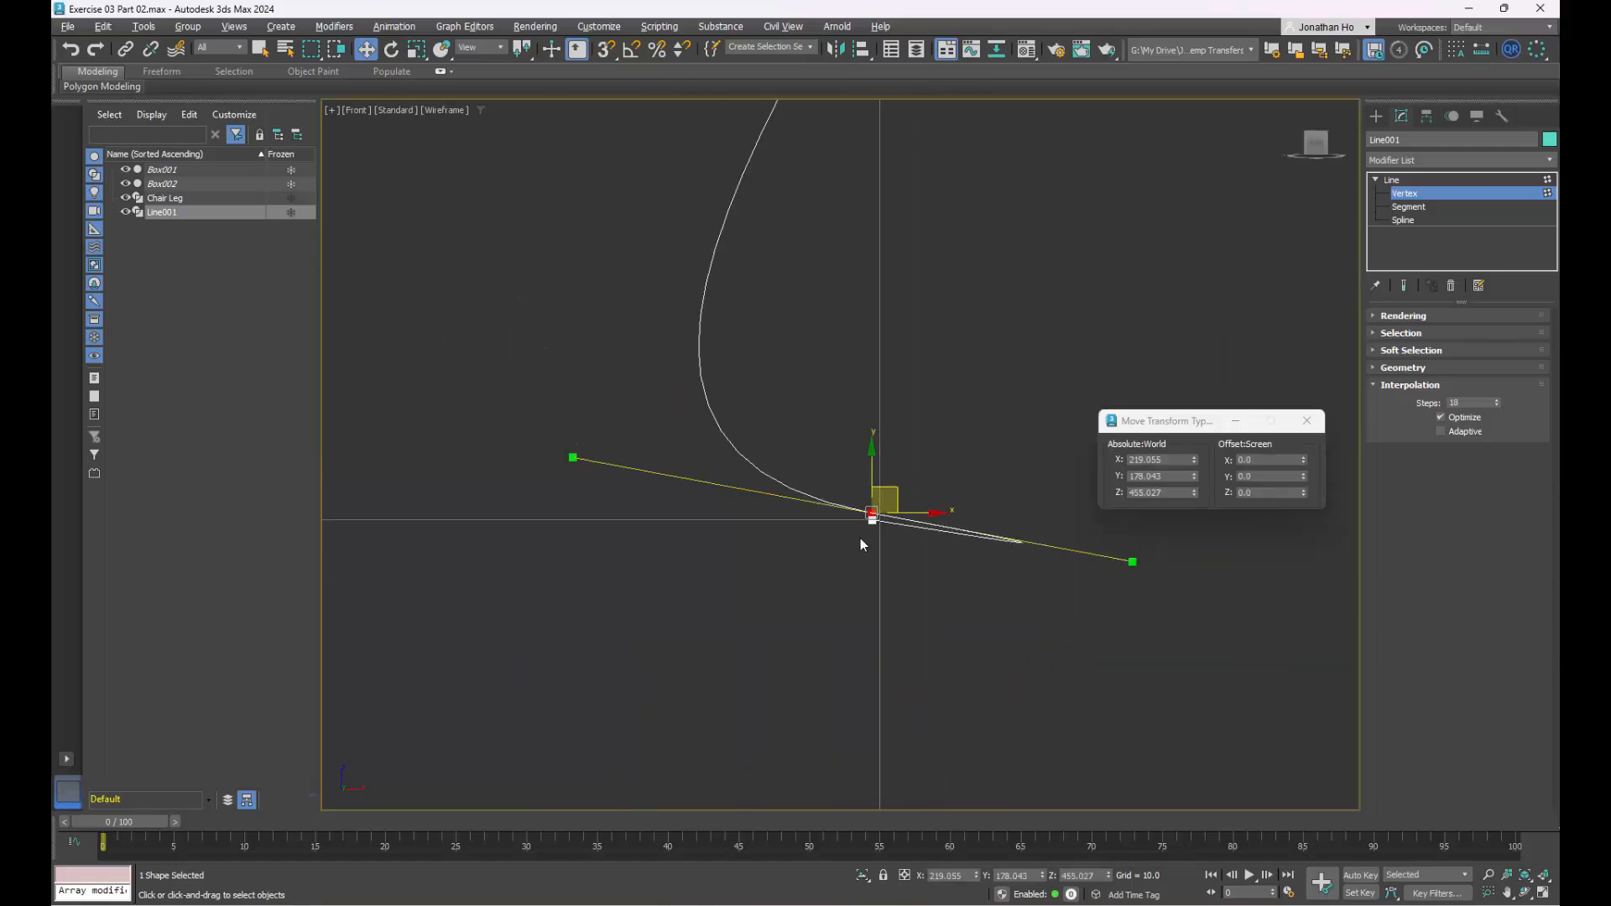
pyautogui.scroll(-2, 861, 544)
pyautogui.moveTo(656, 480); pyautogui.dragTo(866, 477)
pyautogui.scroll(2, 901, 643)
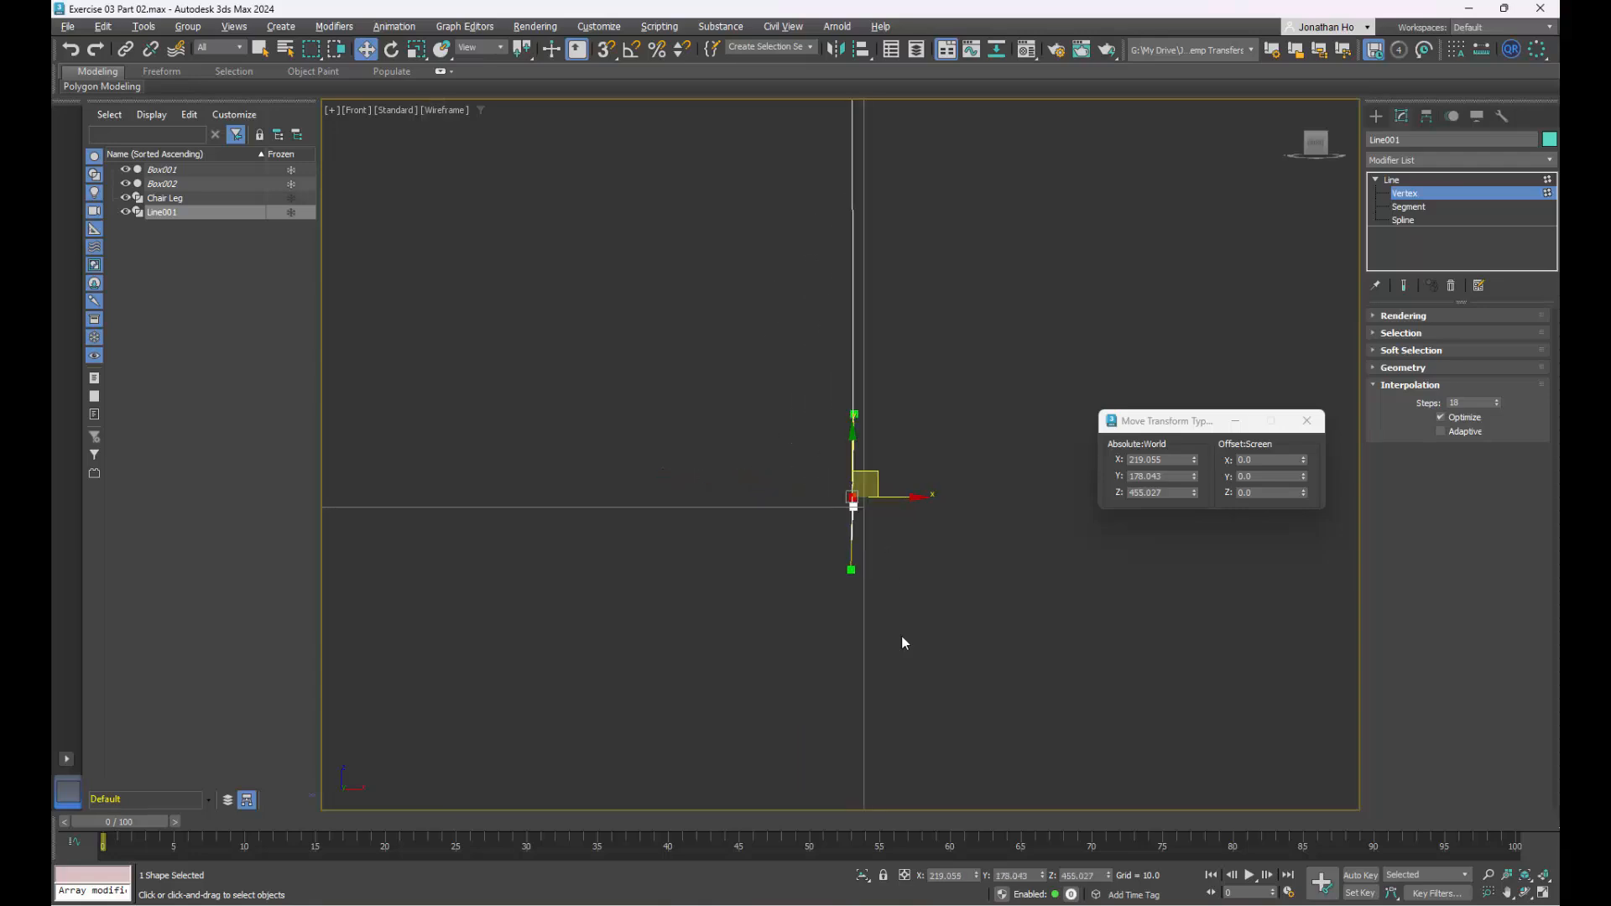
# - Set the positive-X rear seat corner vertex's X coordinate to 225
pyautogui.click(985, 615)
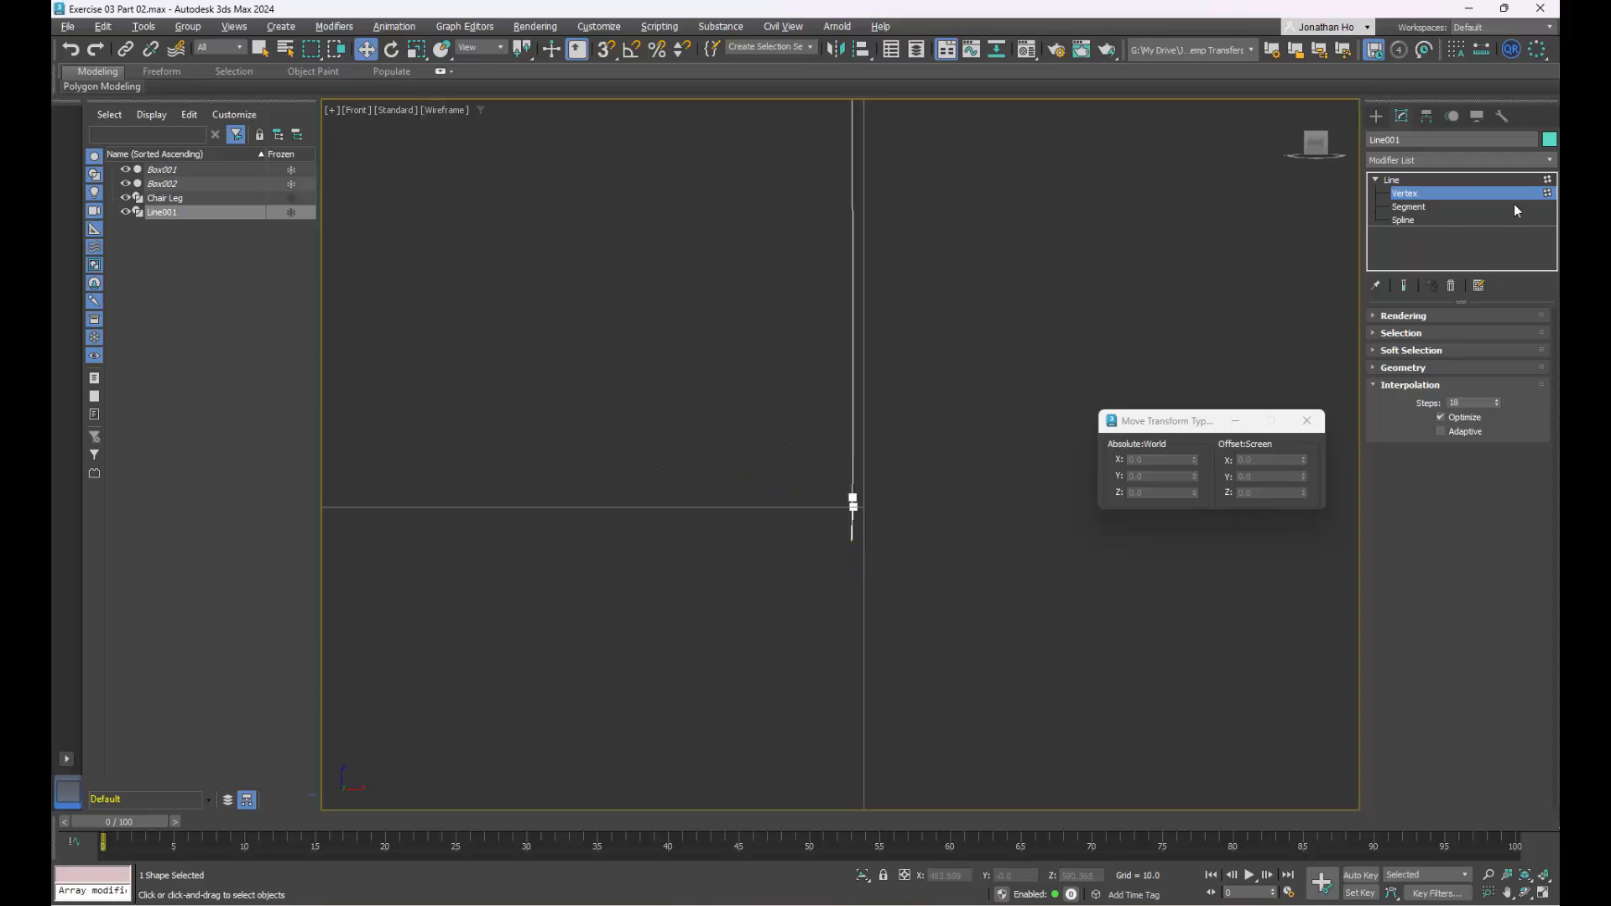
pyautogui.click(852, 499)
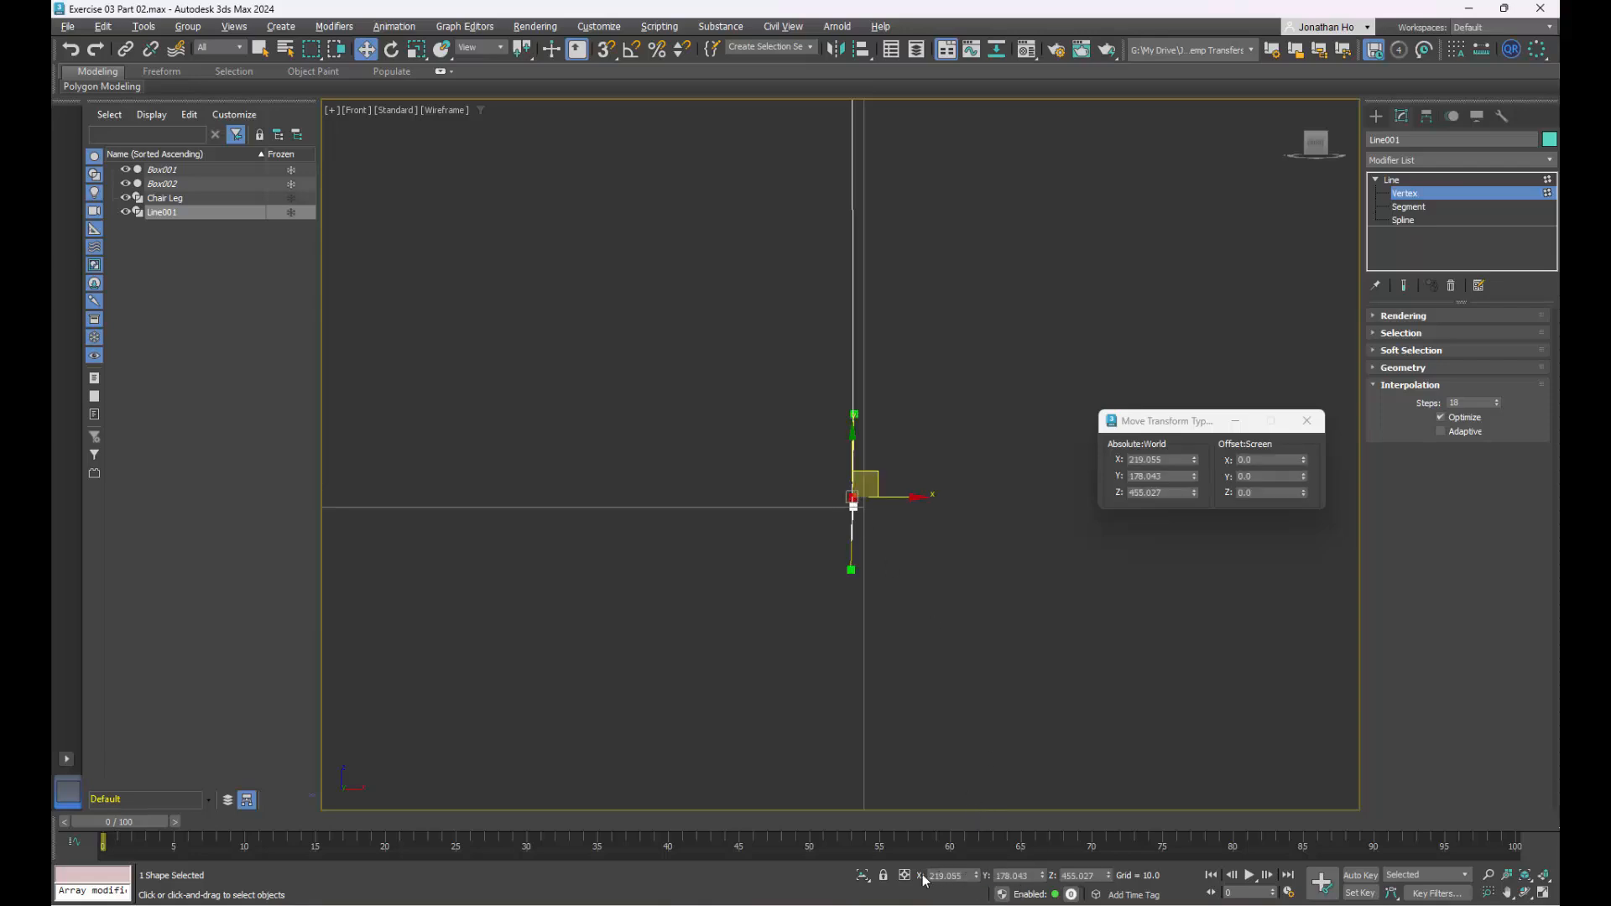
pyautogui.moveTo(975, 876); pyautogui.dragTo(861, 875)
pyautogui.hotkey('ctrl', 'z')
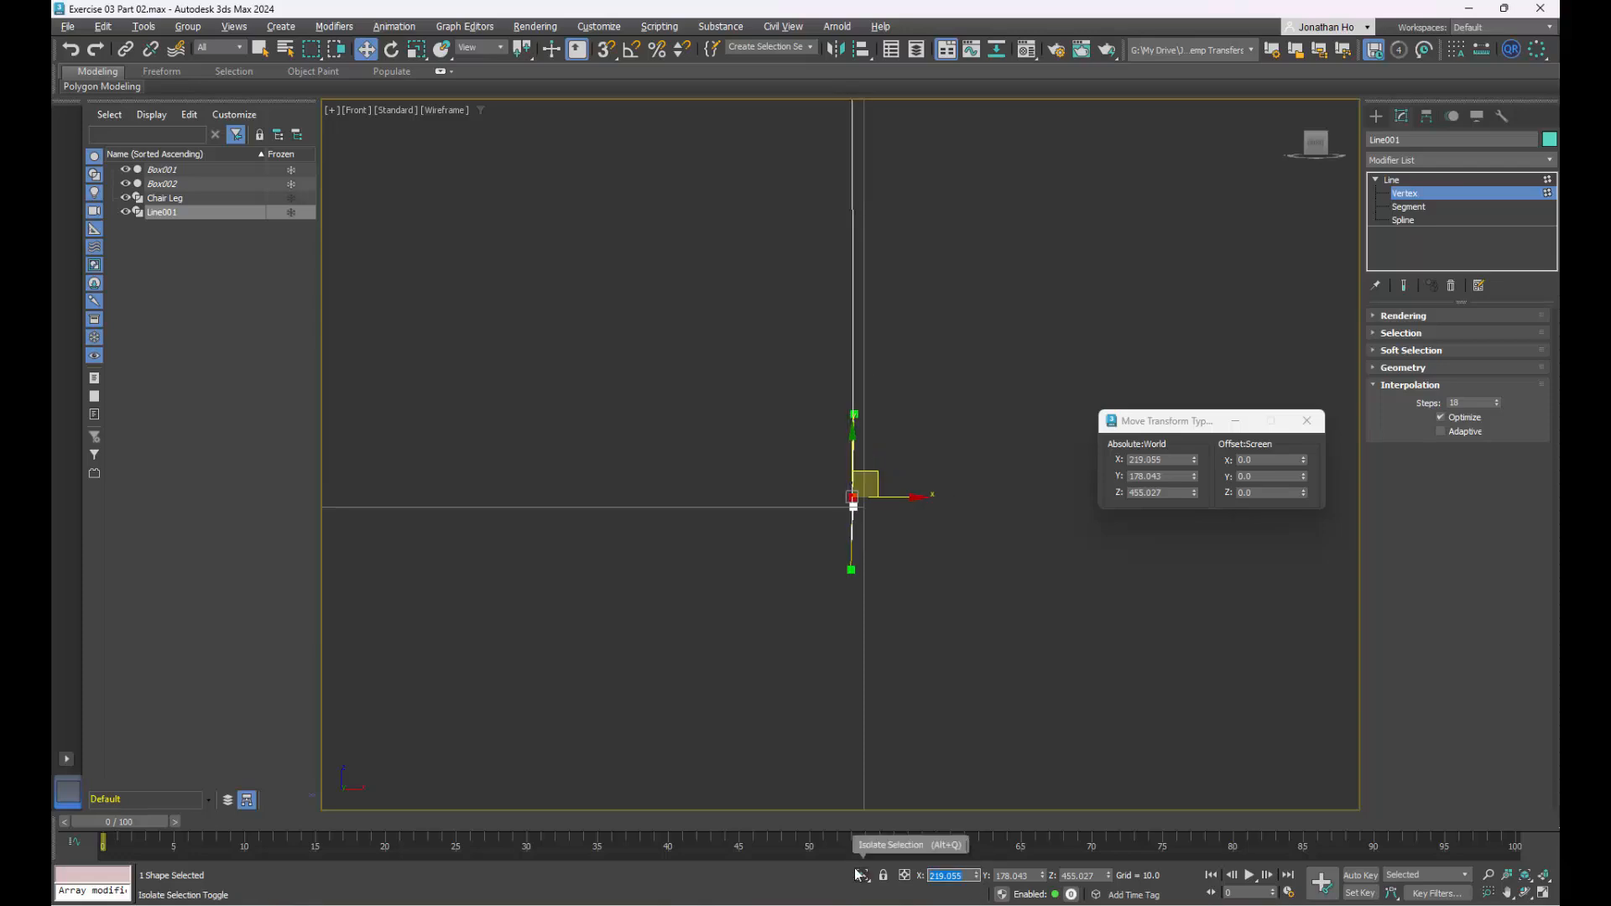
pyautogui.write('225')
pyautogui.press('Return')
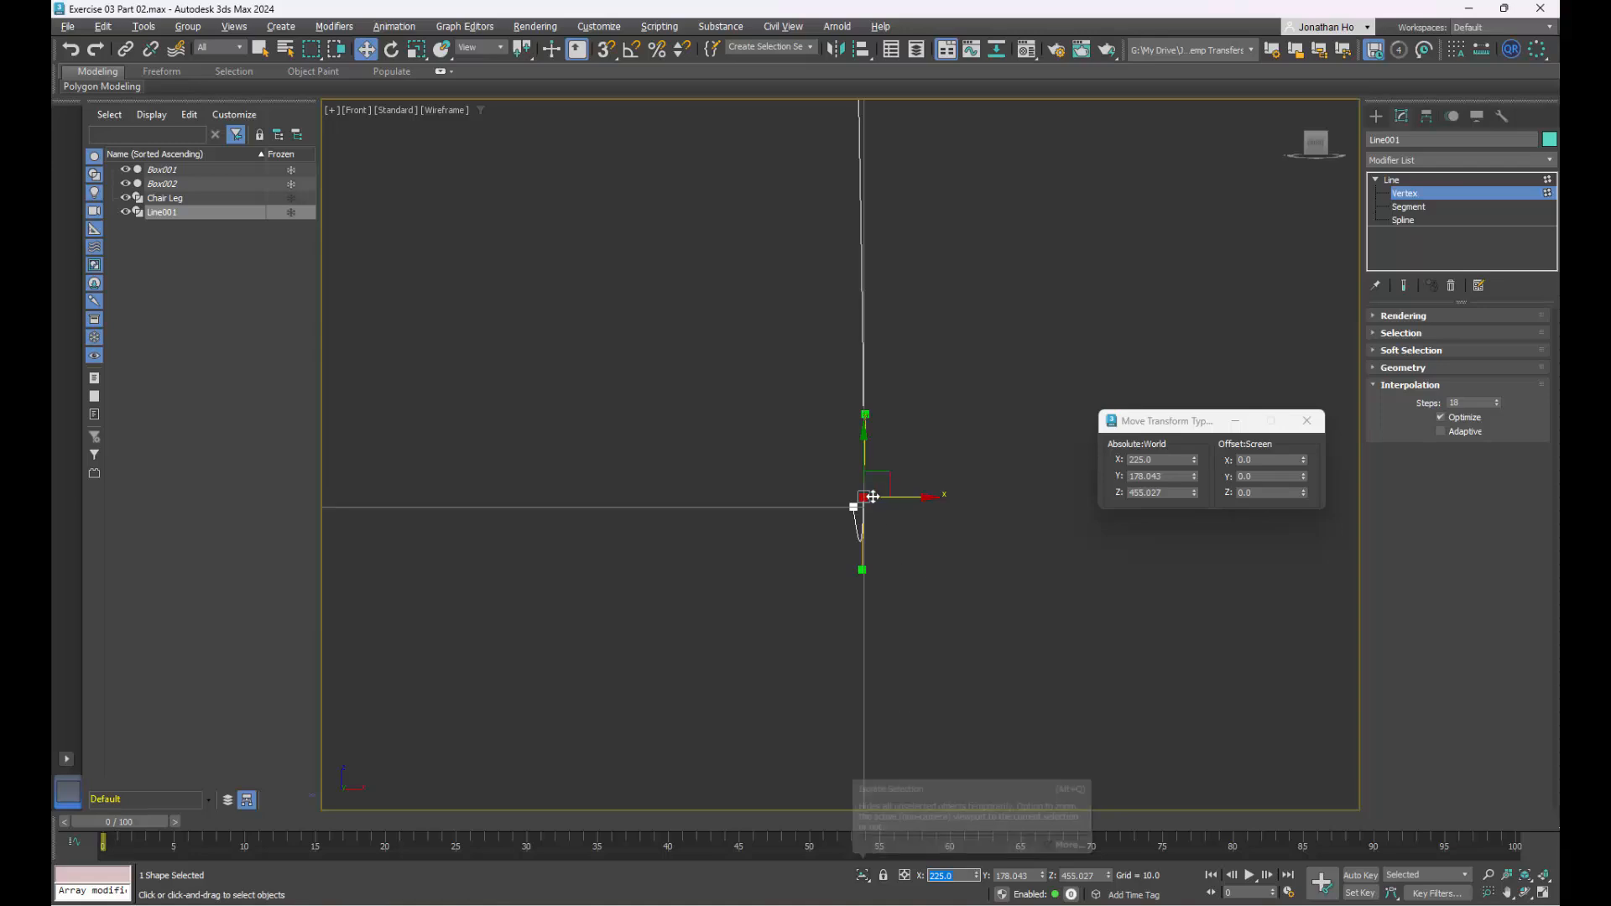
# - Set the X coordinate of the mid-height backrest vertex on the positive-X side to 225
pyautogui.scroll(-5, 837, 633)
pyautogui.scroll(5, 735, 565)
pyautogui.click(766, 557)
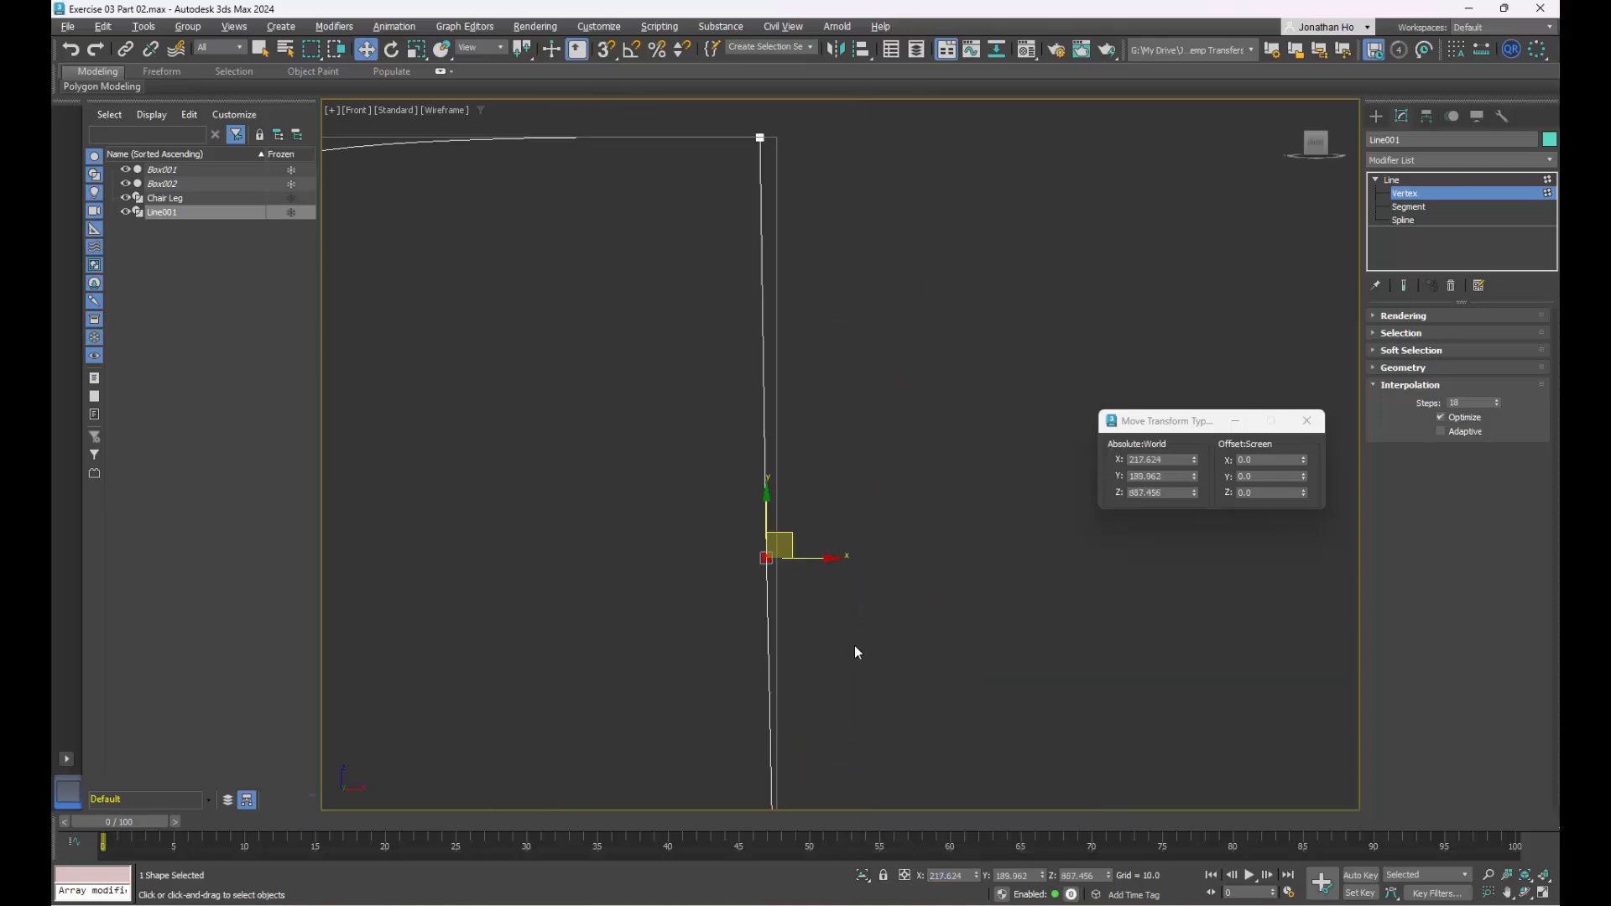
pyautogui.click(952, 876)
pyautogui.write('225')
pyautogui.press('Return')
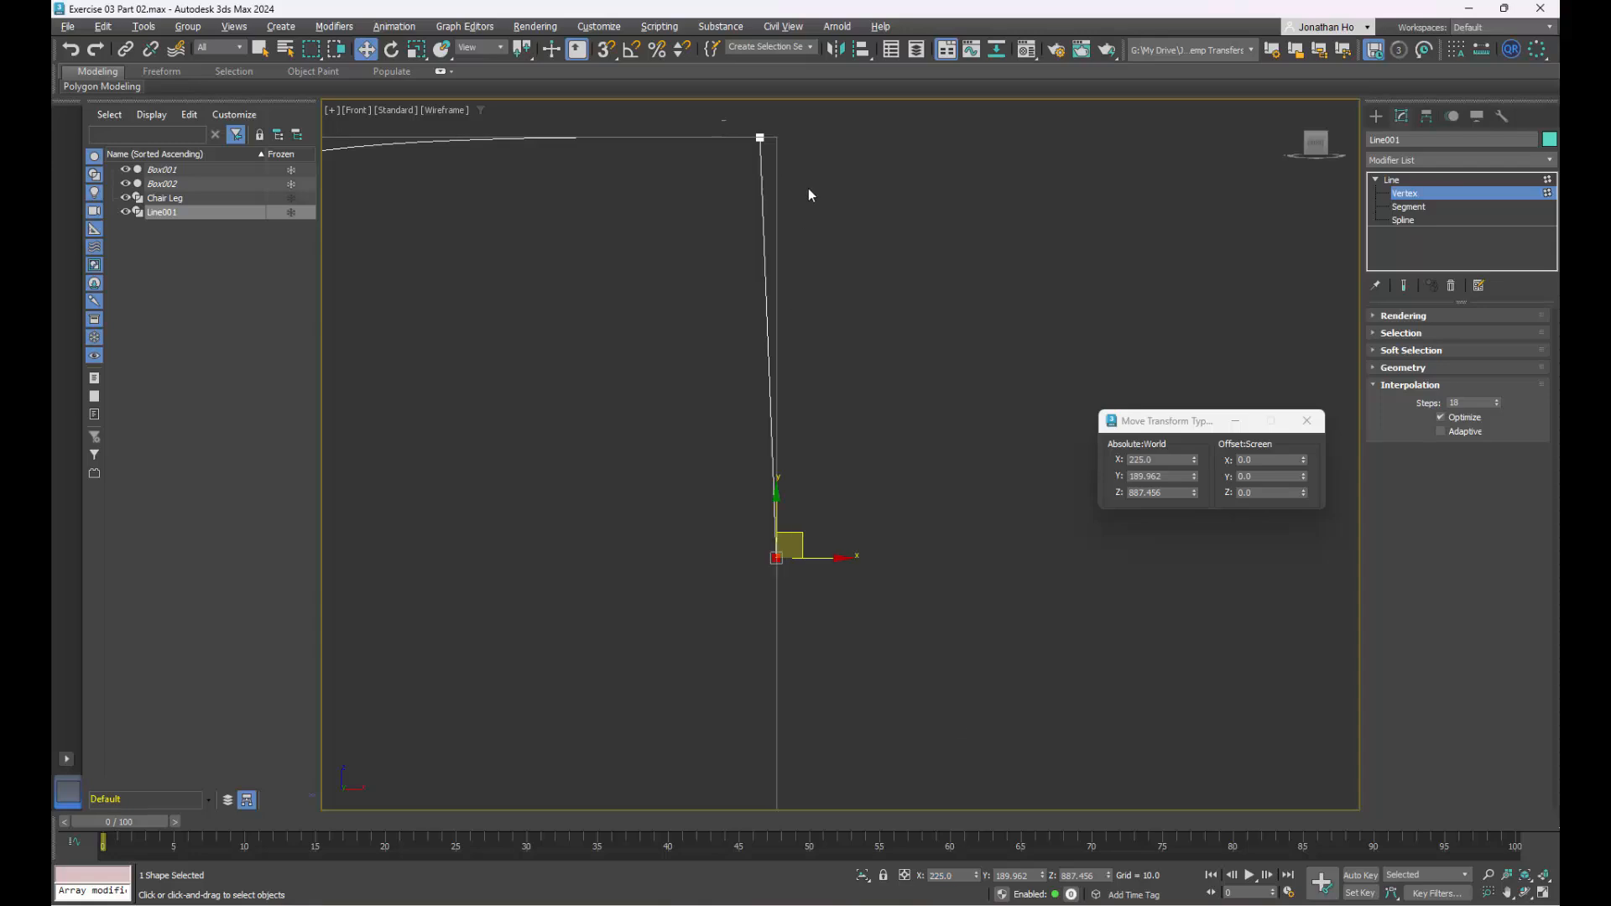
# - Set the X coordinate of the top backrest vertex on the positive-X side to 225
pyautogui.click(759, 137)
pyautogui.click(940, 876)
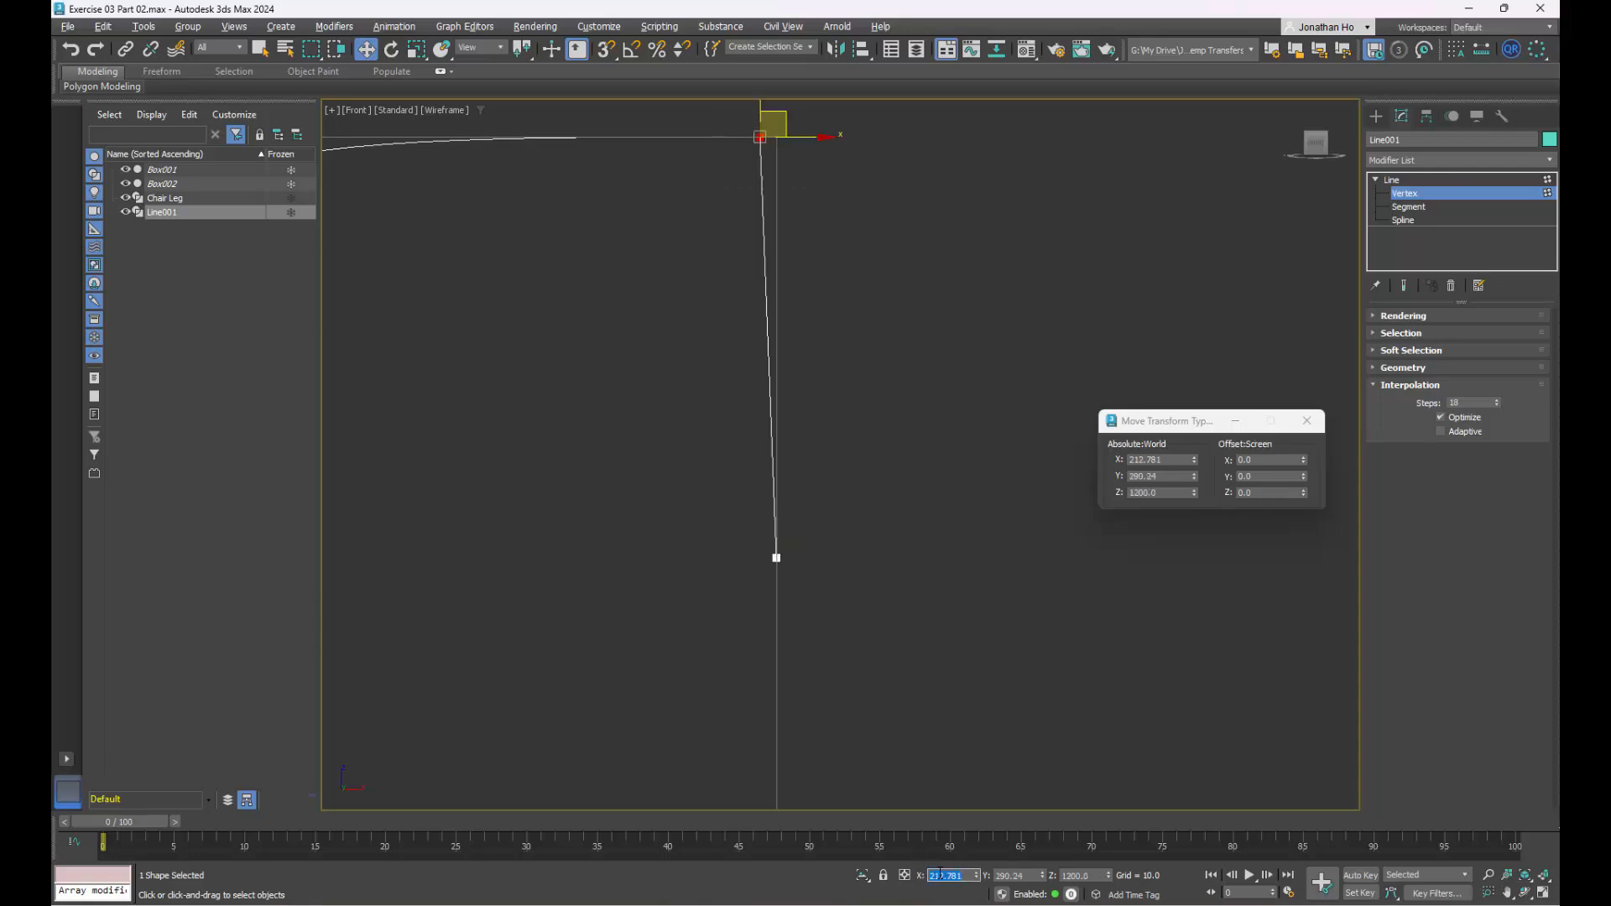
pyautogui.write('225')
pyautogui.press('Return')
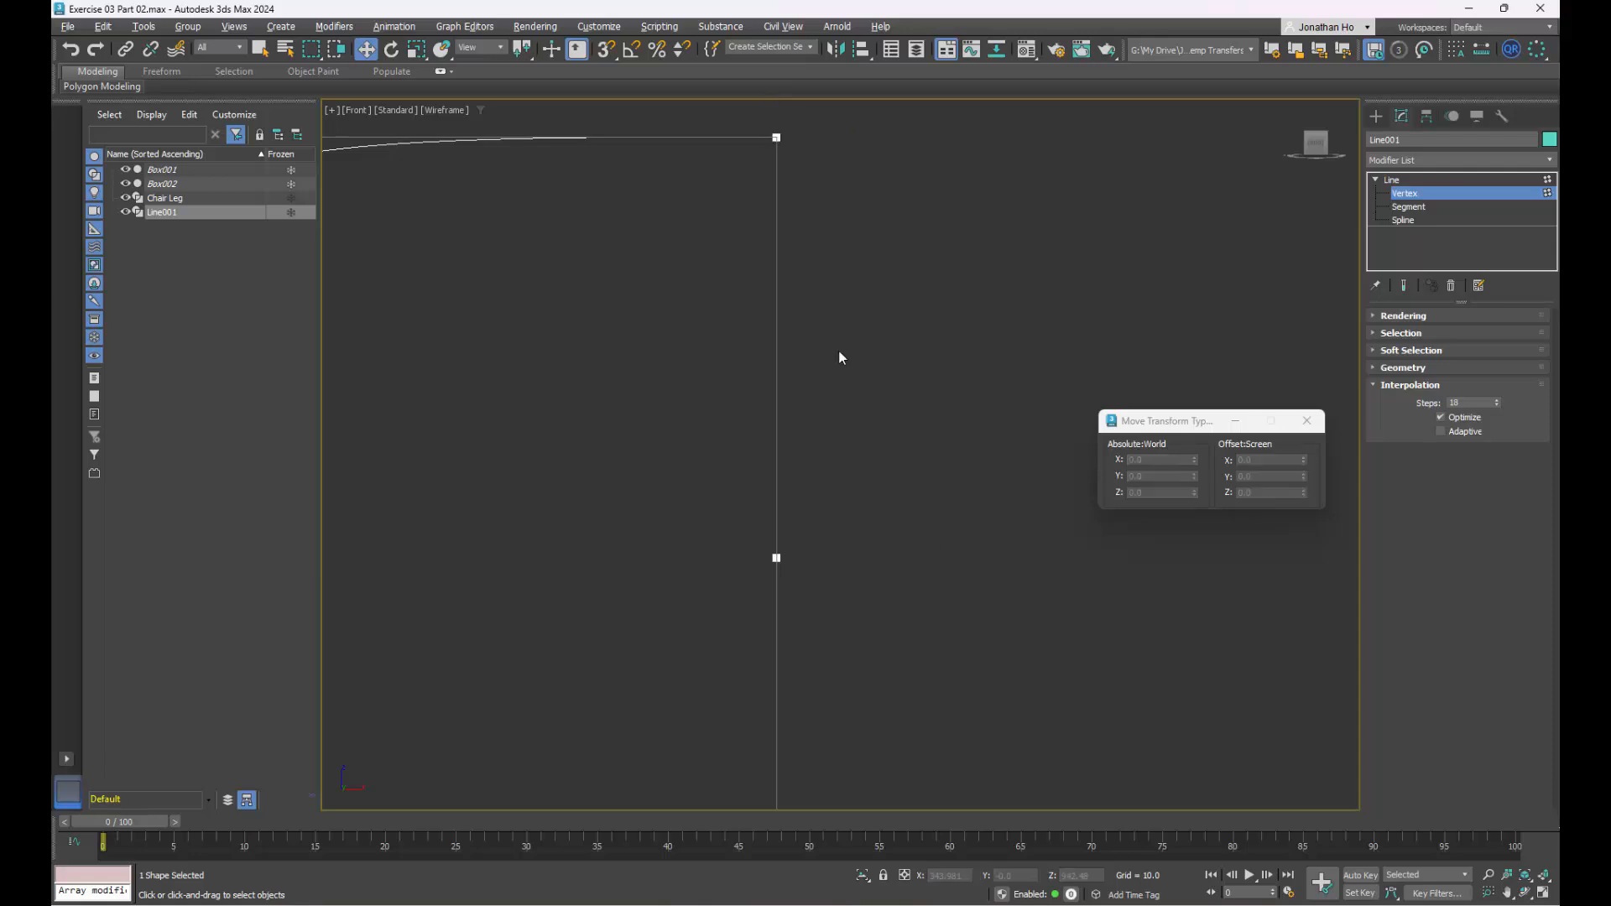
# - Check the alignment of the positive-X side vertices and the outline's curvature in the Front and Orthographic viewports
pyautogui.scroll(-5, 797, 378)
pyautogui.scroll(-2, 746, 382)
pyautogui.scroll(2, 742, 355)
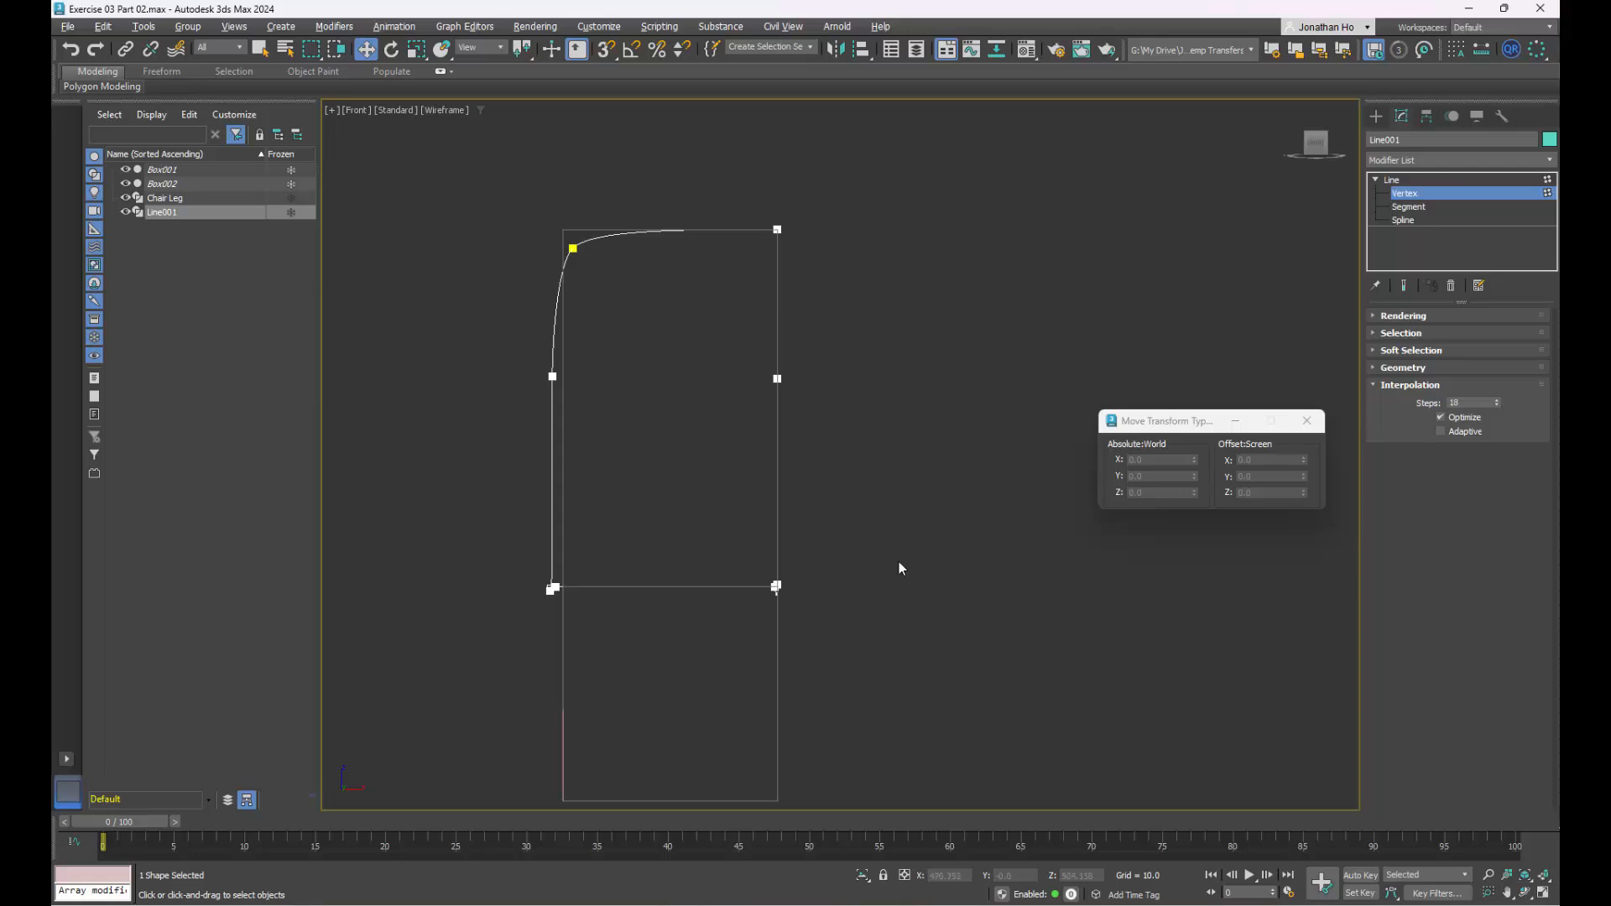
pyautogui.moveTo(753, 188); pyautogui.dragTo(870, 662)
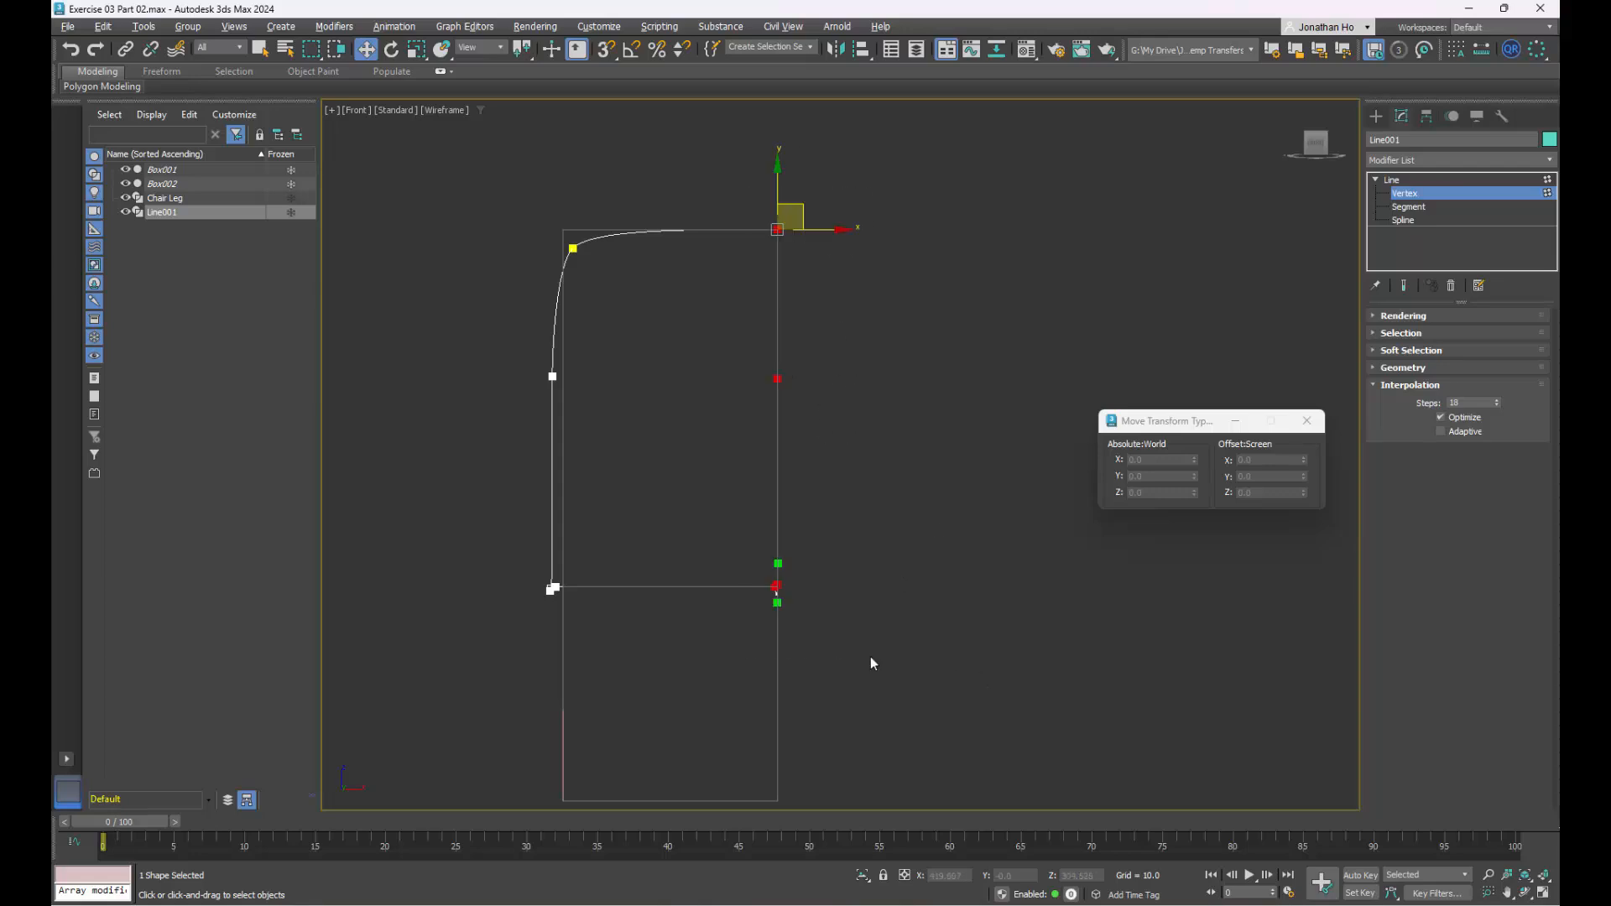
pyautogui.click(965, 625)
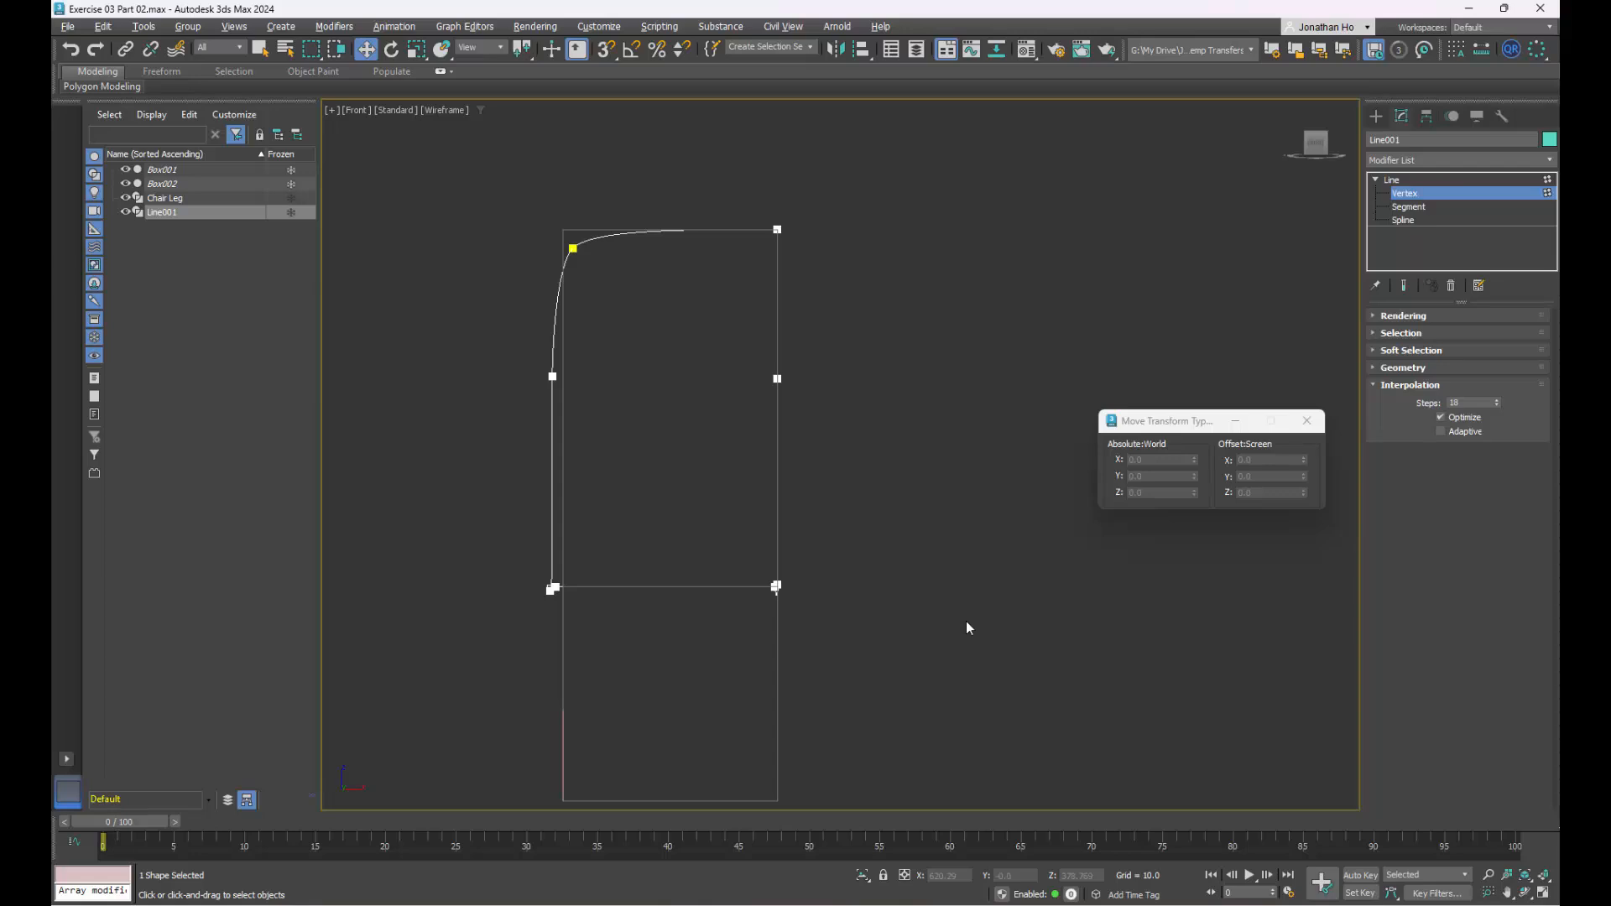
pyautogui.hotkey('alt', 'w')
pyautogui.click(1005, 376)
pyautogui.hotkey('alt', 'w')
pyautogui.scroll(-5, 927, 374)
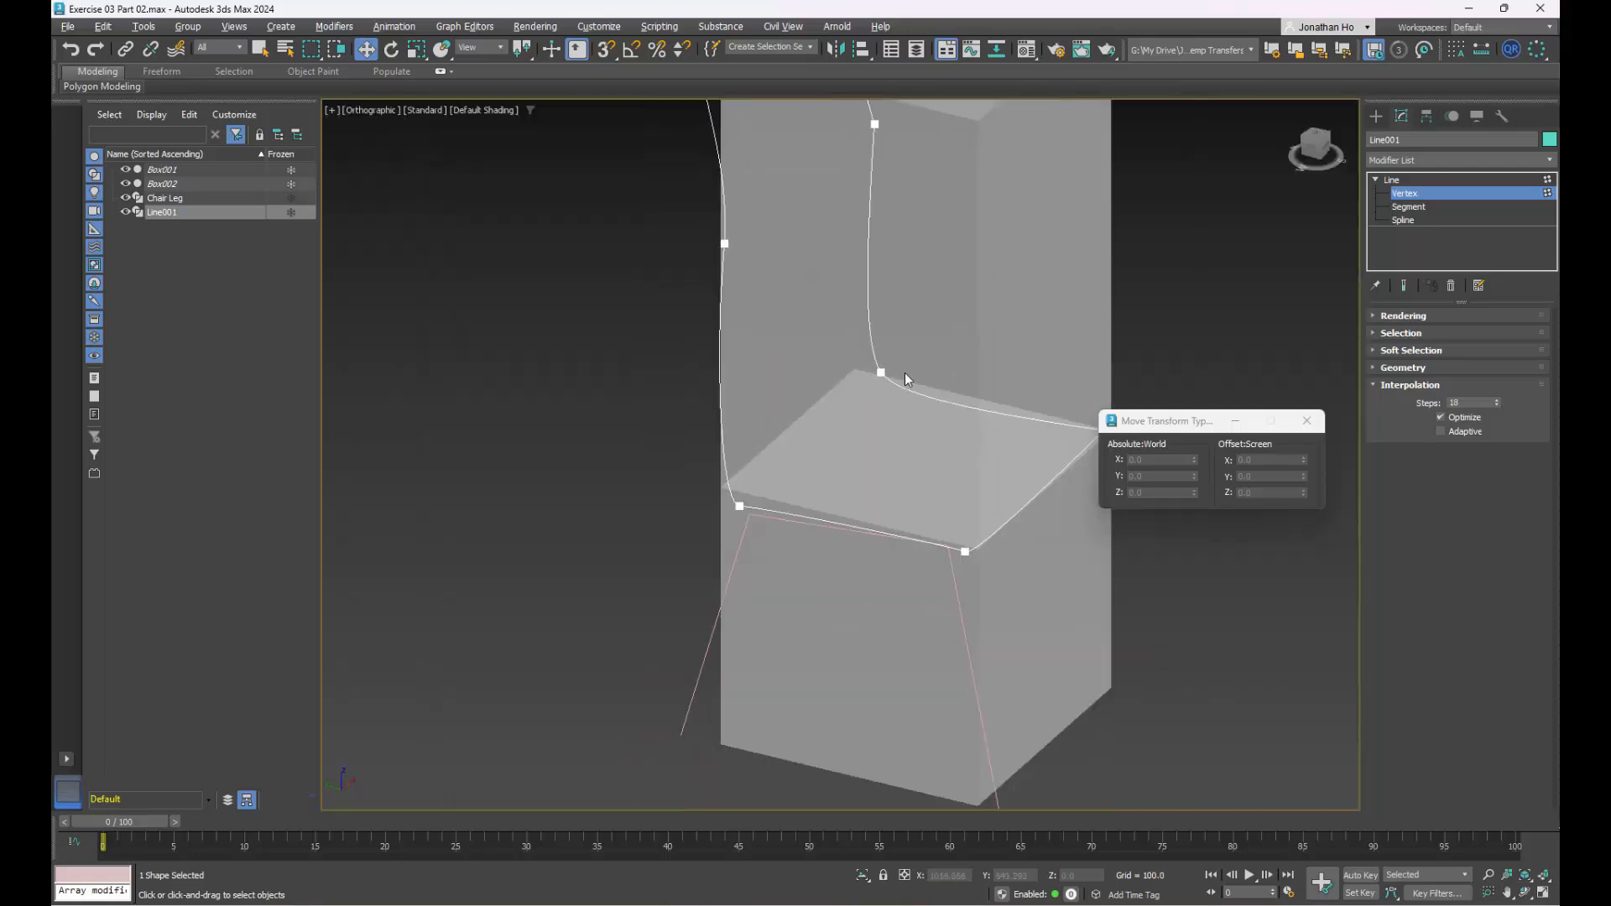
pyautogui.moveTo(928, 407); pyautogui.dragTo(863, 429, button='middle')
pyautogui.scroll(1, 864, 429)
pyautogui.hotkey('alt', 'w')
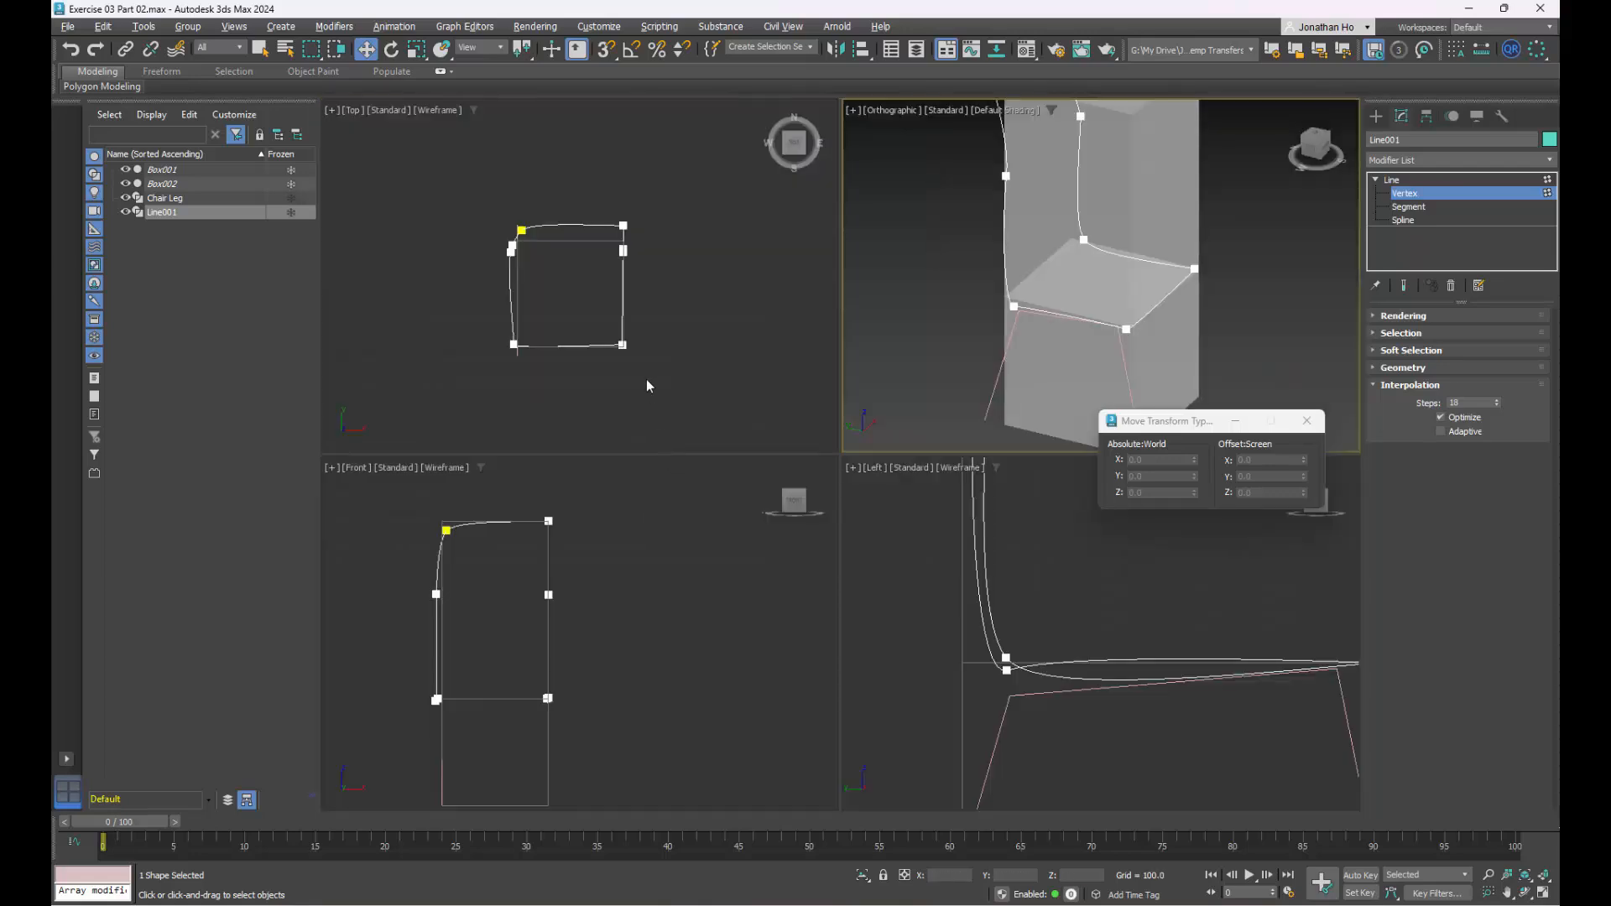
pyautogui.click(613, 626)
pyautogui.moveTo(510, 491); pyautogui.dragTo(597, 745)
pyautogui.hotkey('alt', 'w')
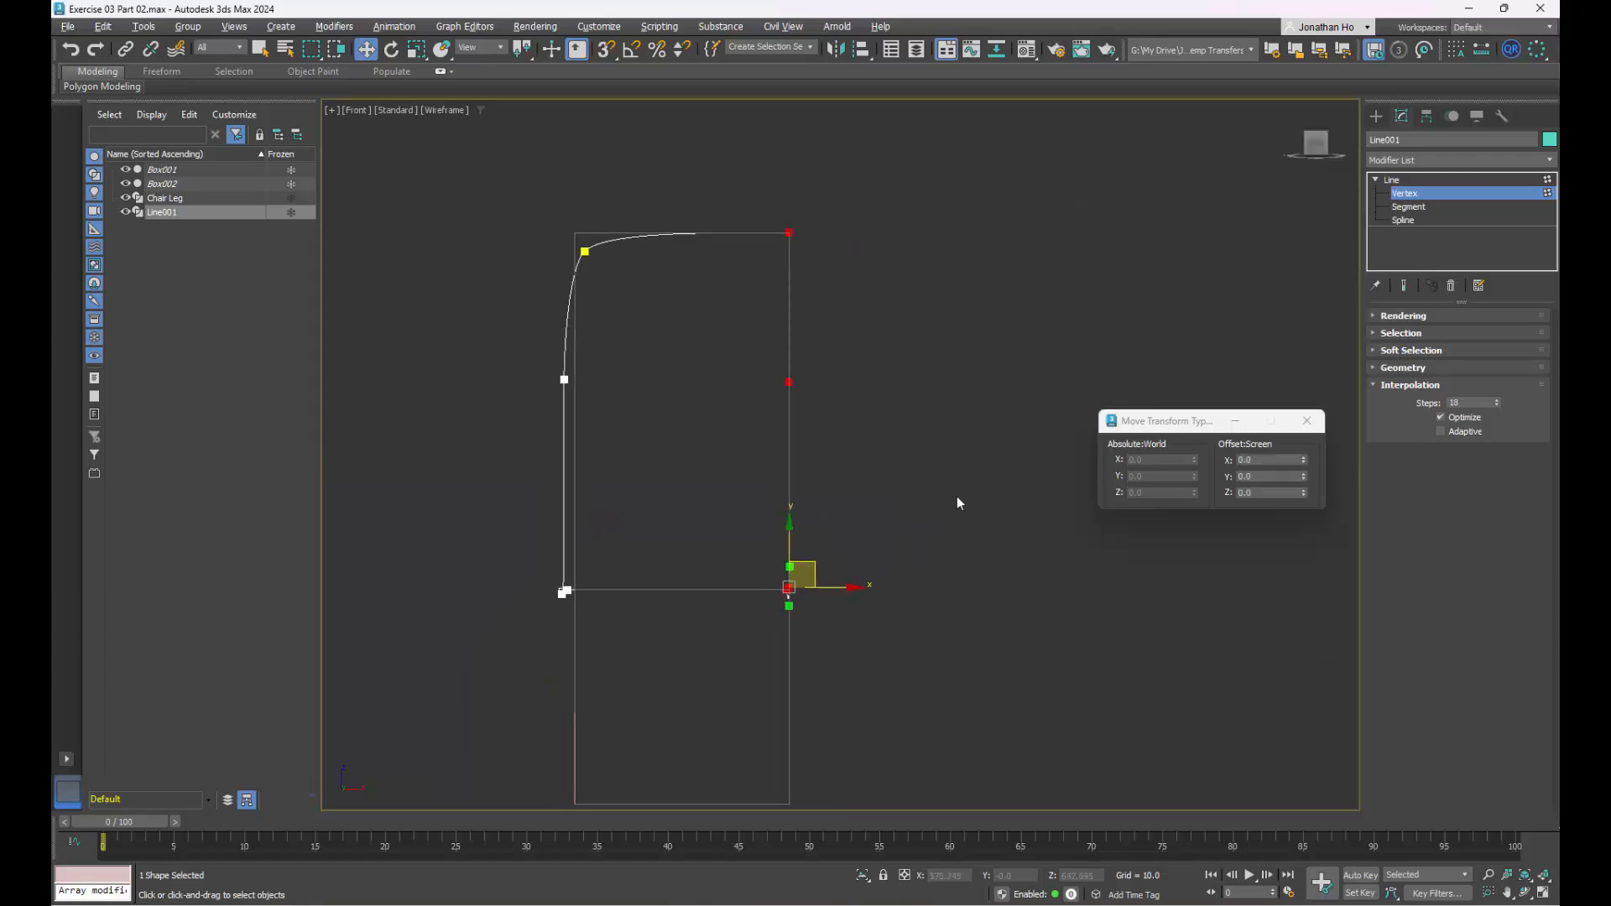
pyautogui.click(858, 379)
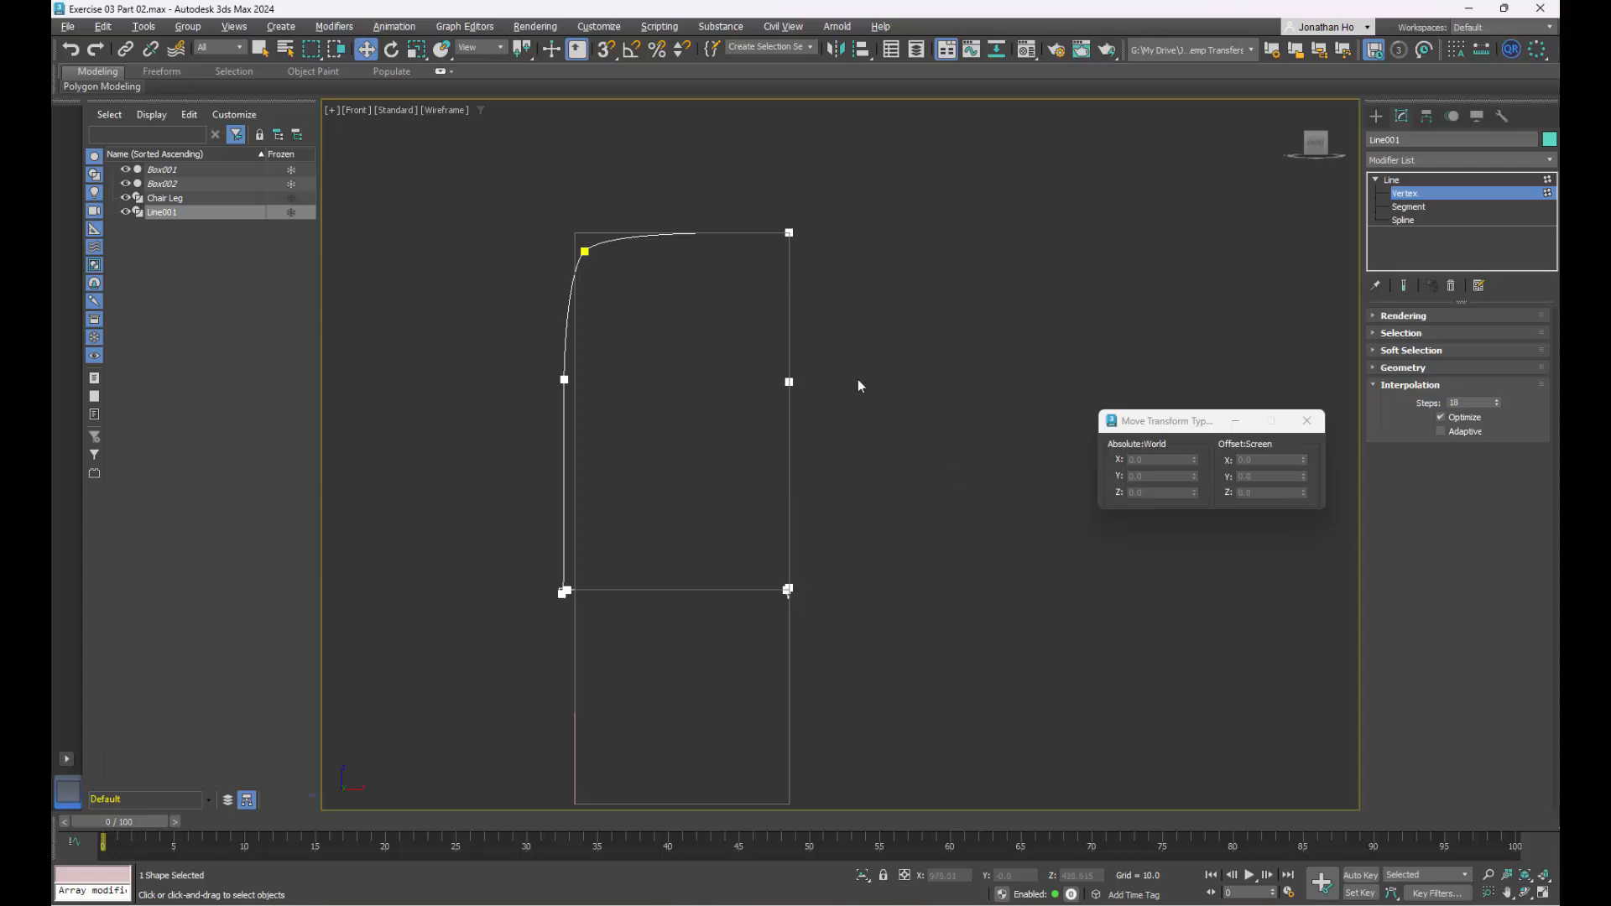
# - Set the X coordinate of the top backrest vertex on the positive-X side to 0
pyautogui.moveTo(720, 184); pyautogui.dragTo(919, 392)
pyautogui.click(910, 396)
pyautogui.moveTo(728, 187); pyautogui.dragTo(824, 306)
pyautogui.doubleClick(1160, 459)
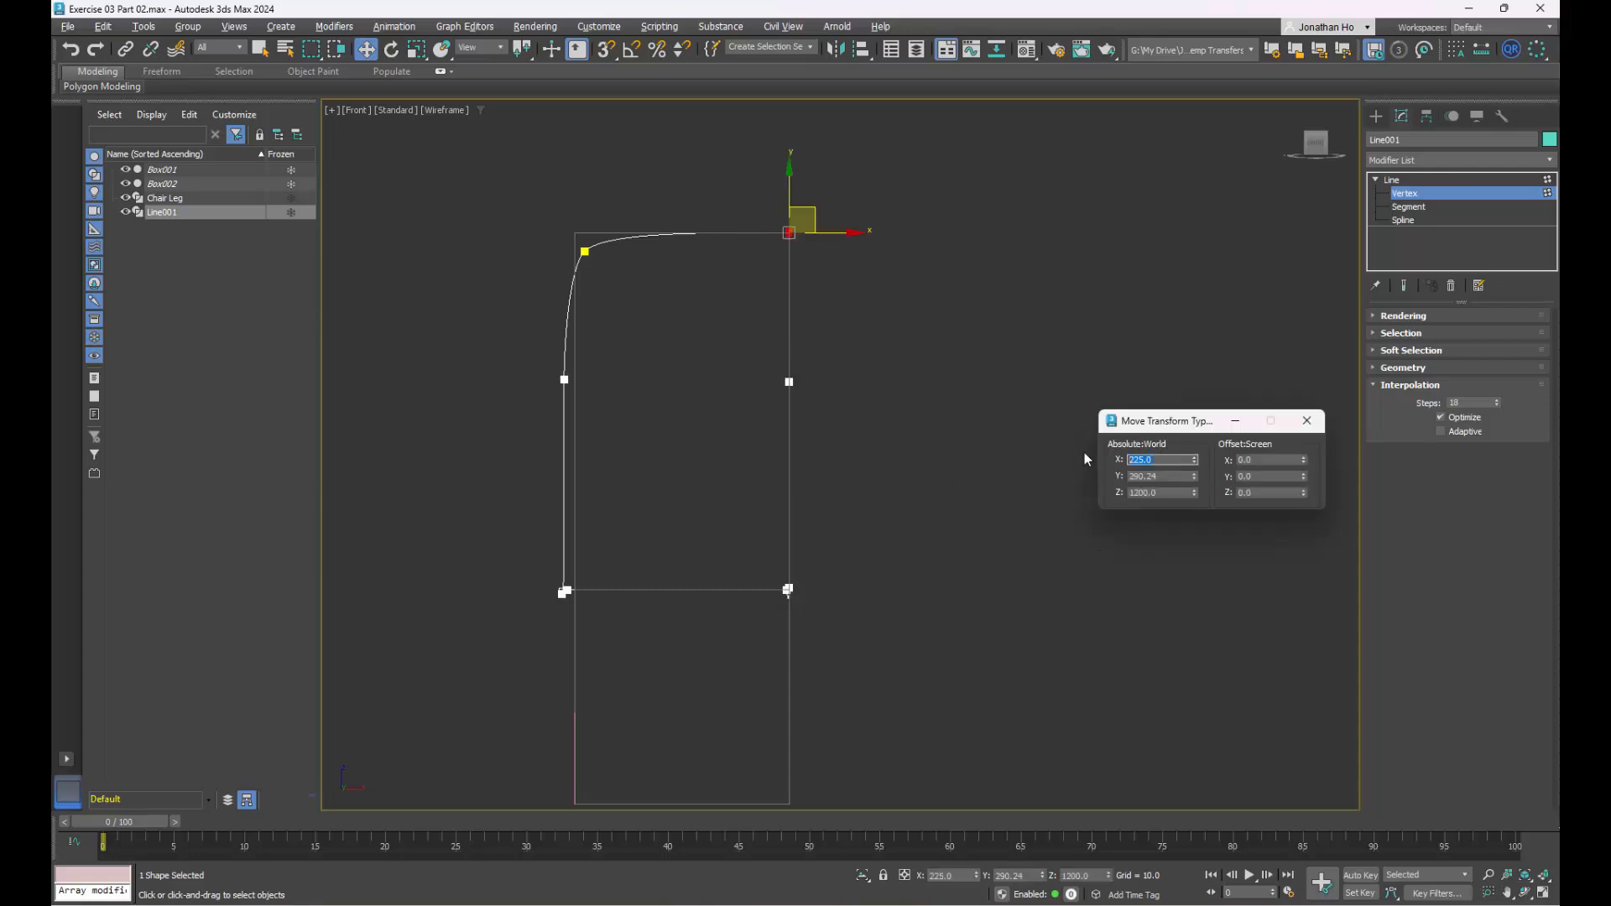
pyautogui.write('0')
pyautogui.press('Return')
# - Set the X coordinate of the mid-height backrest vertex on the positive-X side to 0
pyautogui.moveTo(708, 360); pyautogui.dragTo(843, 443)
pyautogui.doubleClick(1161, 459)
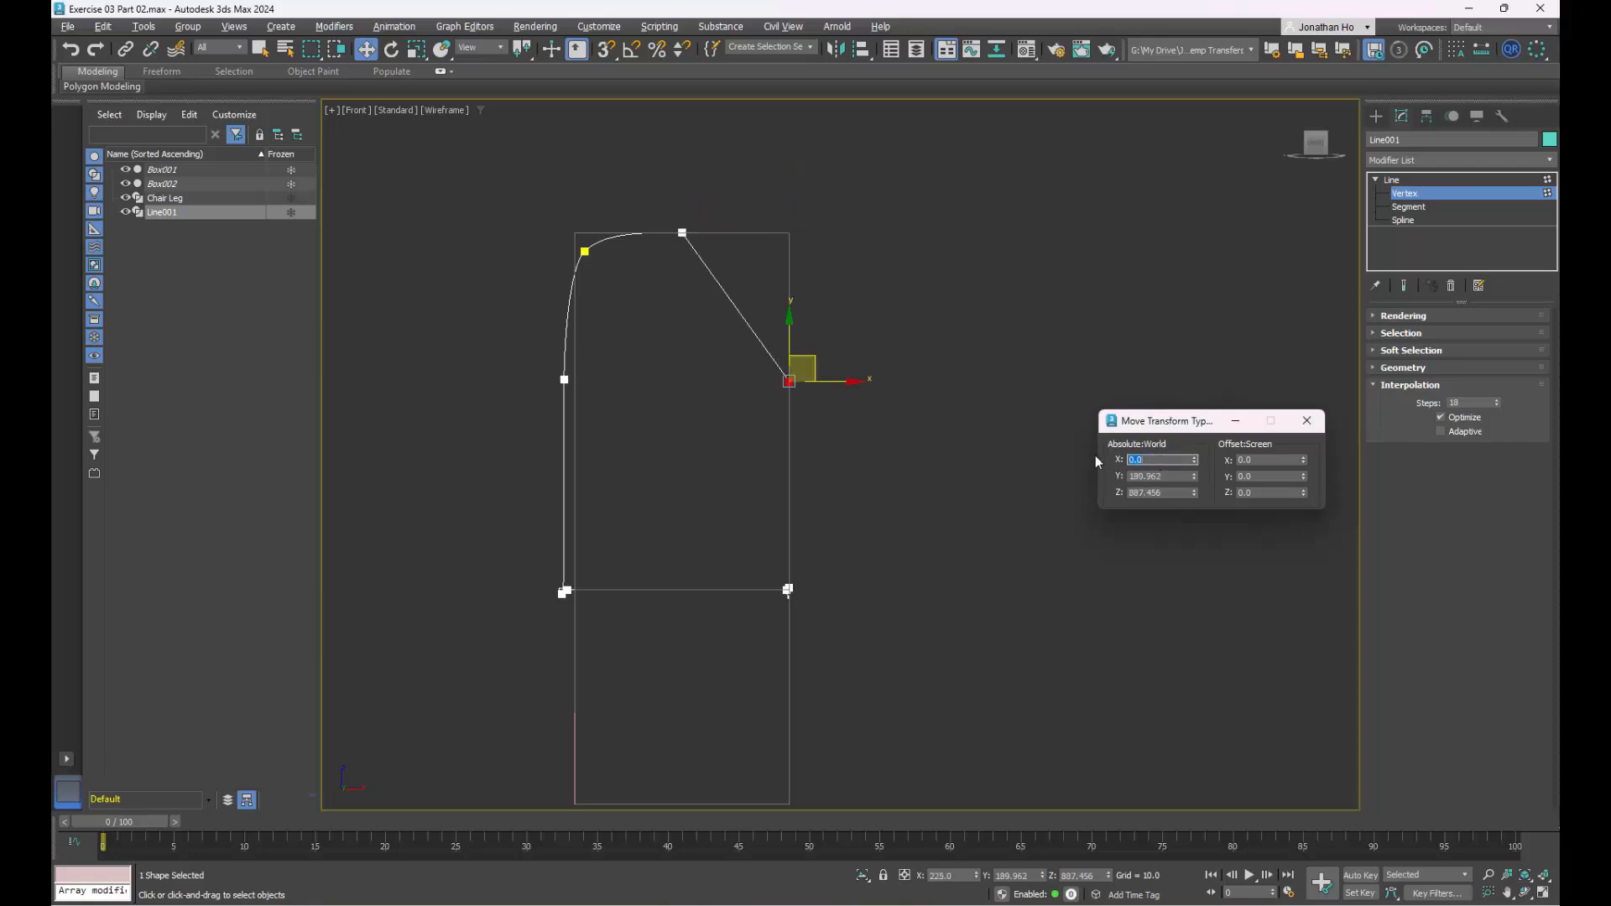
pyautogui.write('0')
pyautogui.press('Return')
# - Set the X coordinate of the rear seat corner vertex on the positive-X side to 0
pyautogui.moveTo(679, 538); pyautogui.dragTo(903, 713)
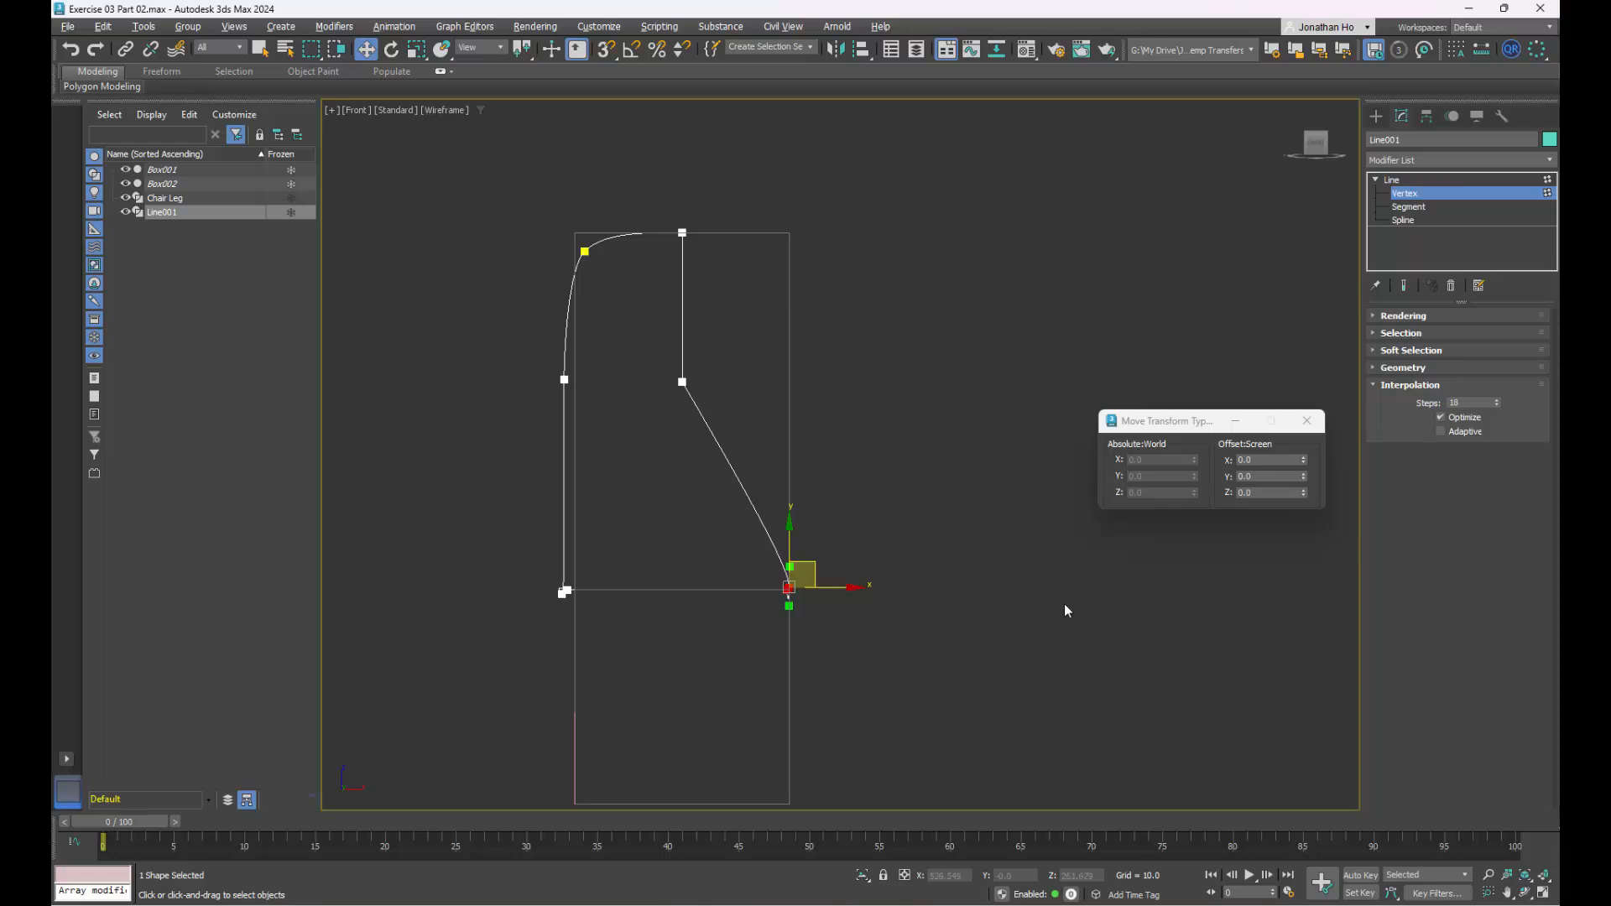
pyautogui.click(903, 608)
pyautogui.scroll(5, 804, 585)
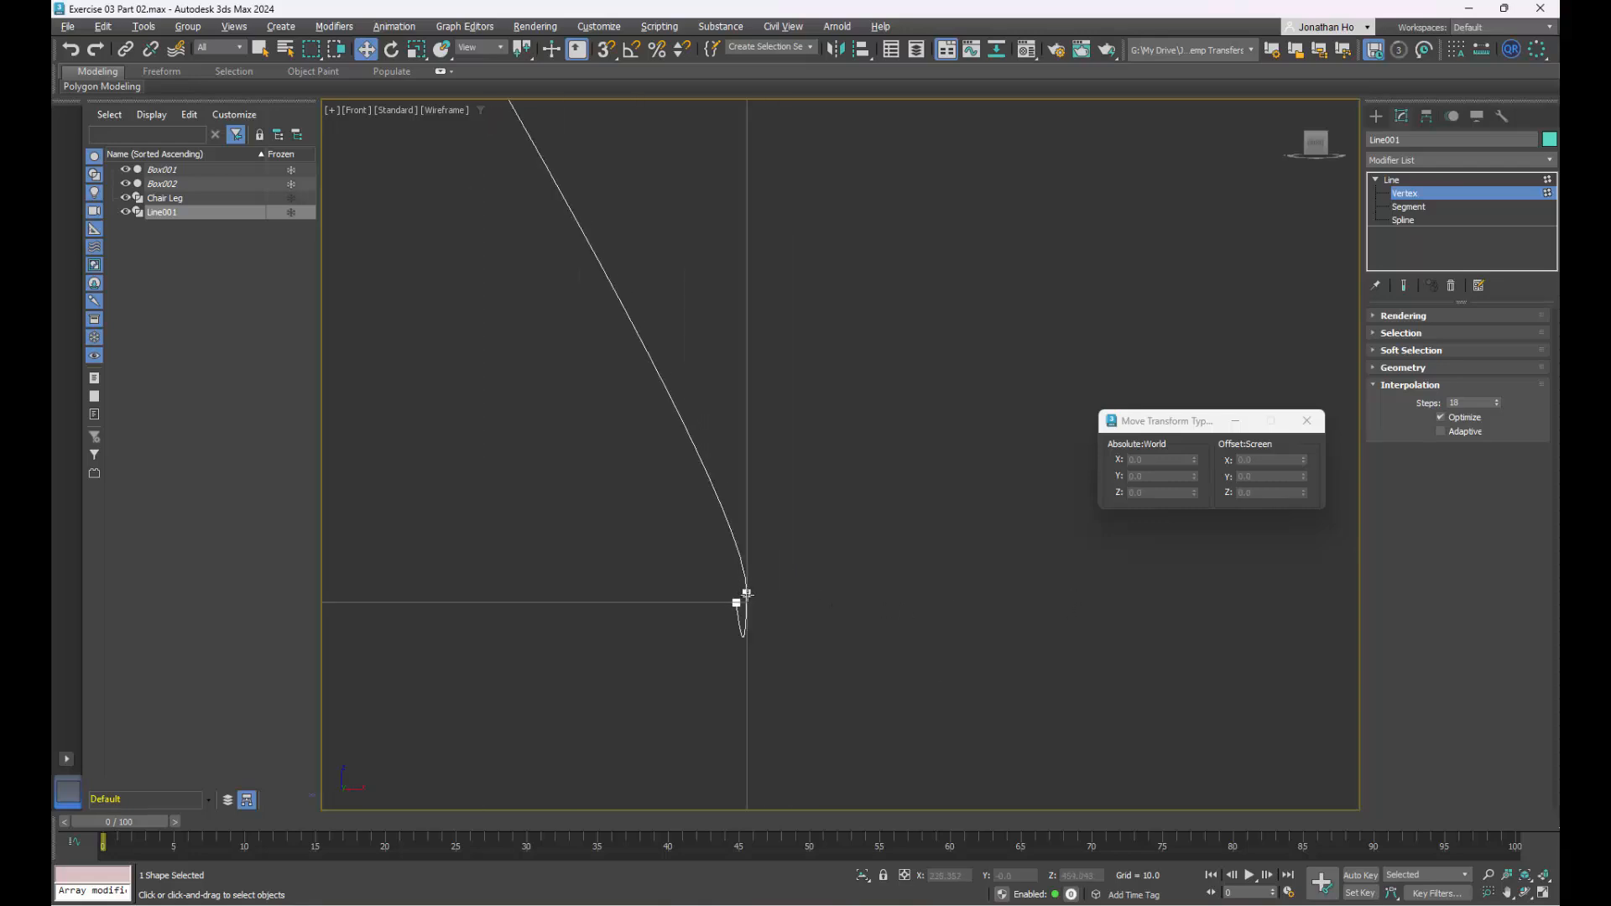
pyautogui.click(747, 594)
pyautogui.doubleClick(1174, 459)
pyautogui.write('0')
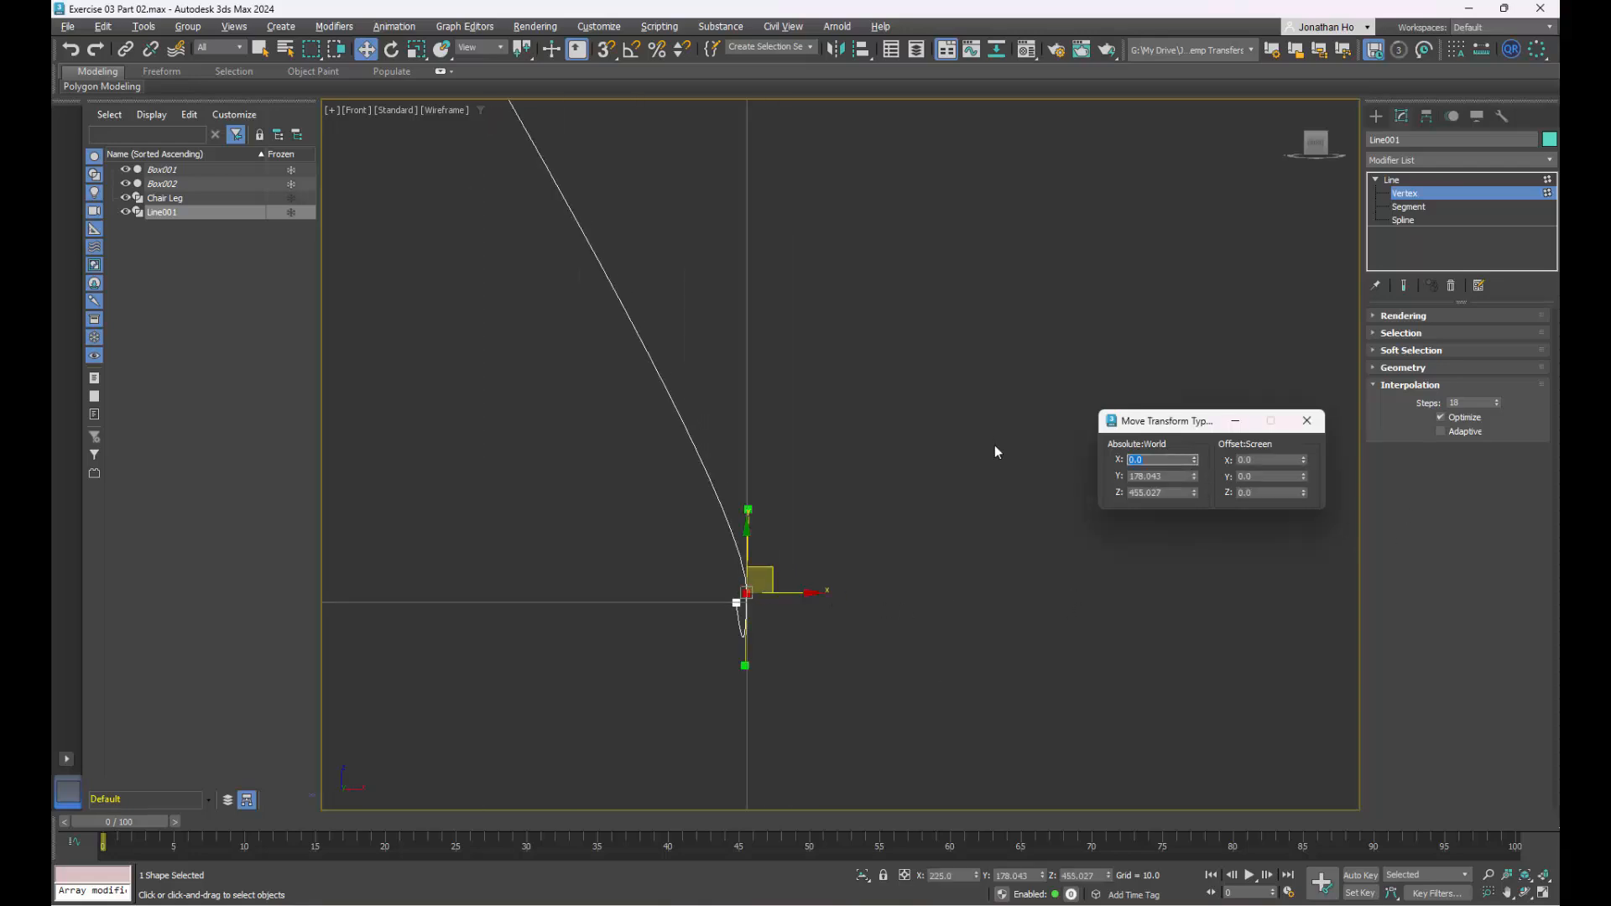
pyautogui.press('Return')
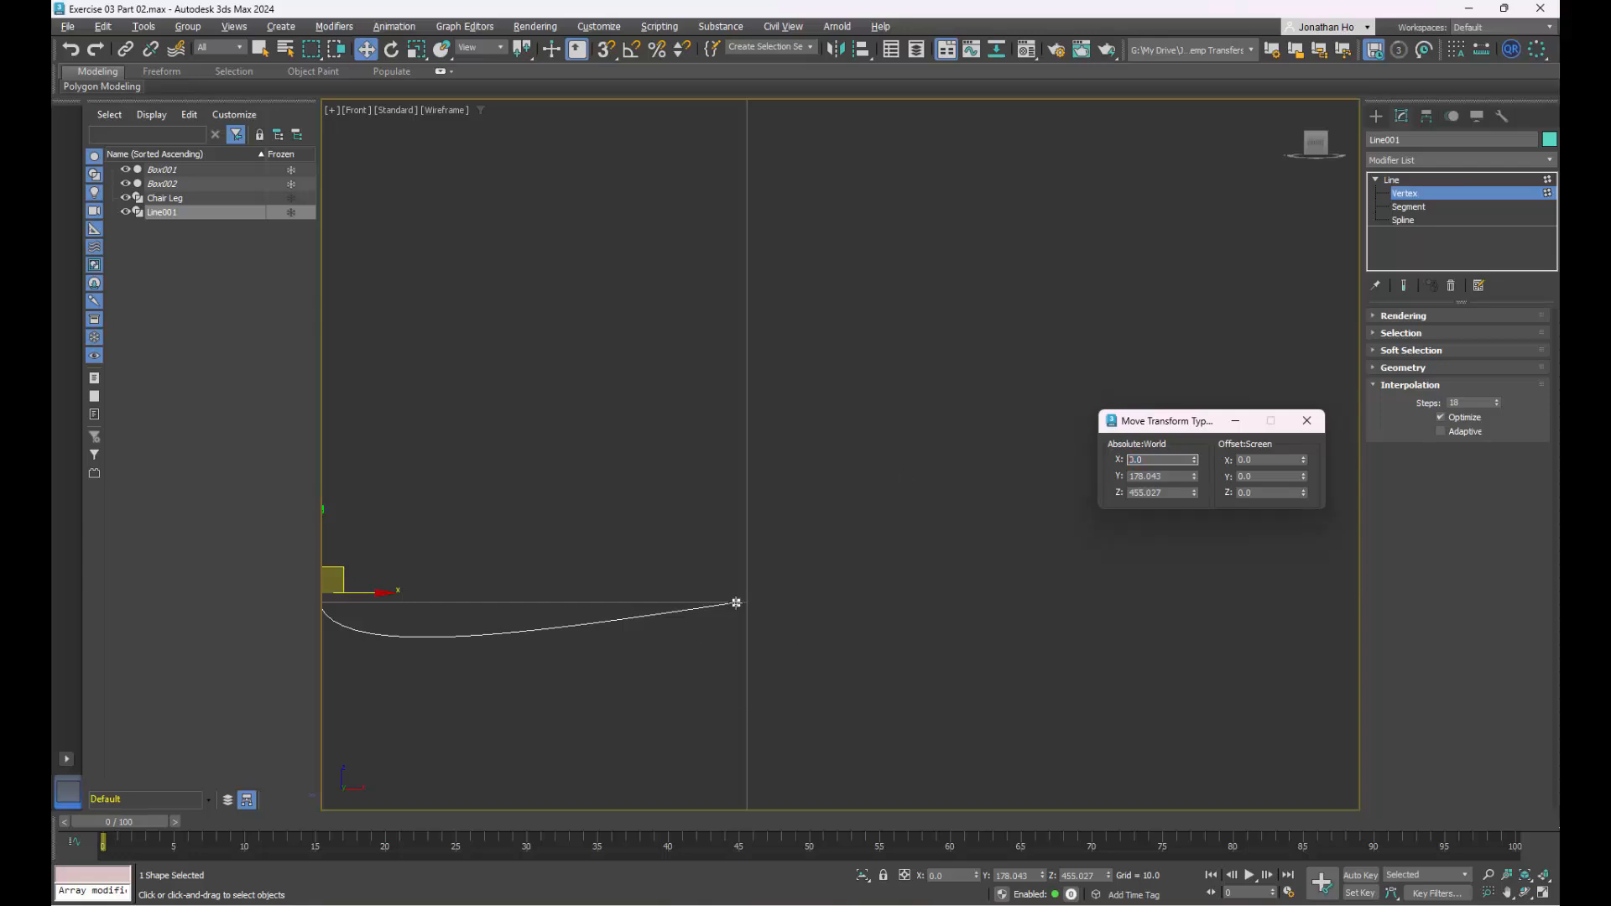
# - Set the X coordinate of the front seat corner vertex on the positive-X side to 0
pyautogui.click(735, 603)
pyautogui.doubleClick(1174, 461)
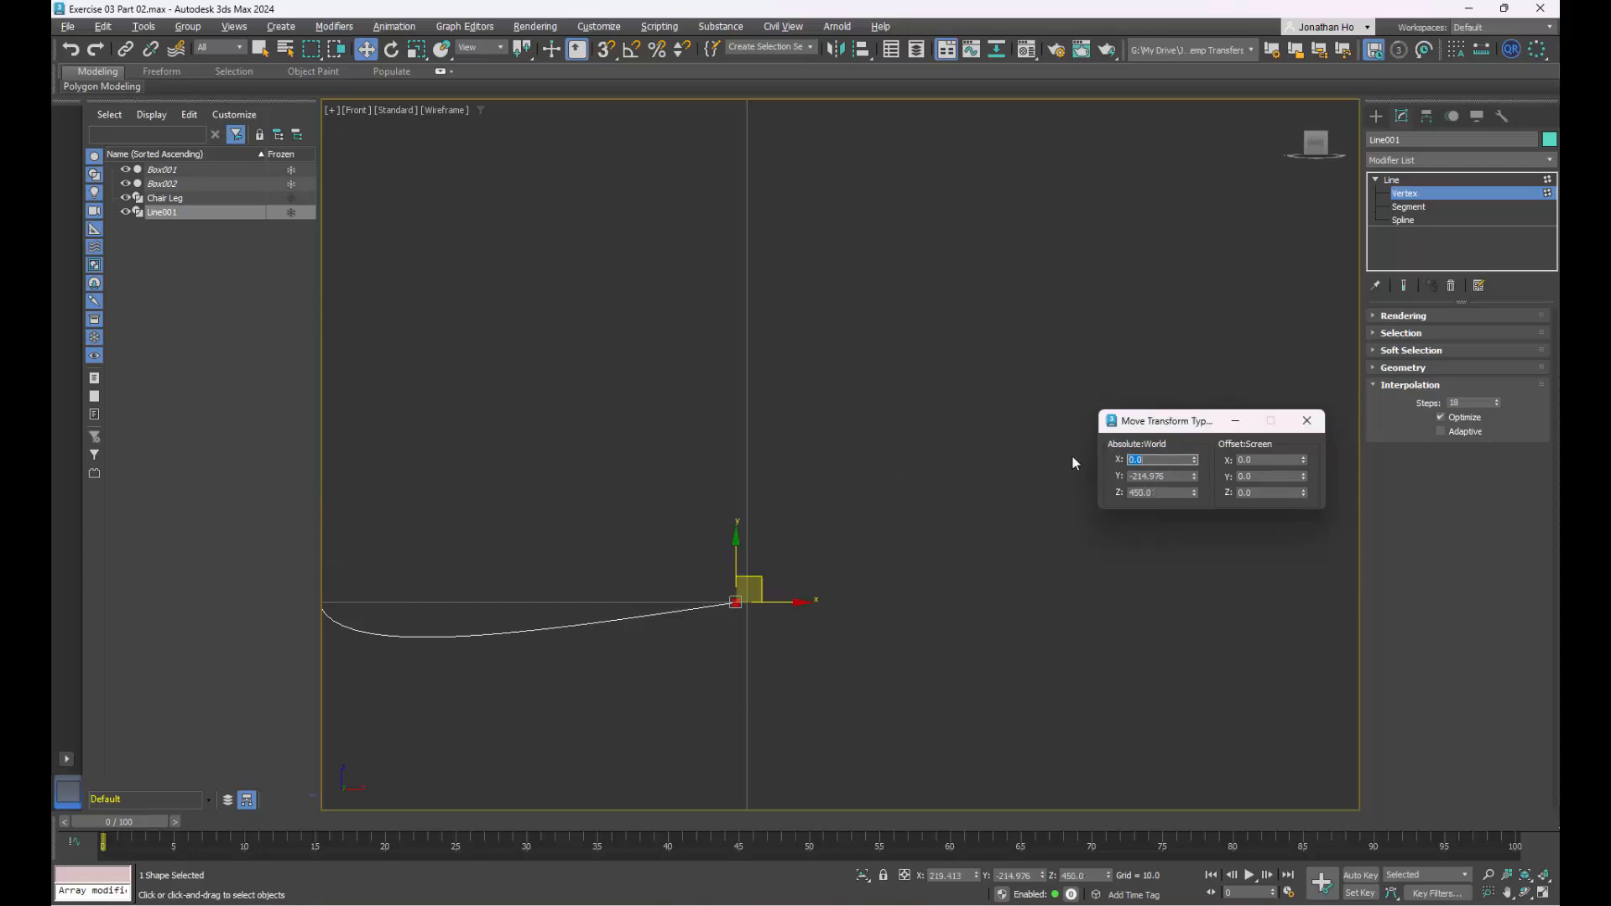
pyautogui.click(918, 523)
pyautogui.scroll(-7, 881, 520)
pyautogui.hotkey('alt', 'w')
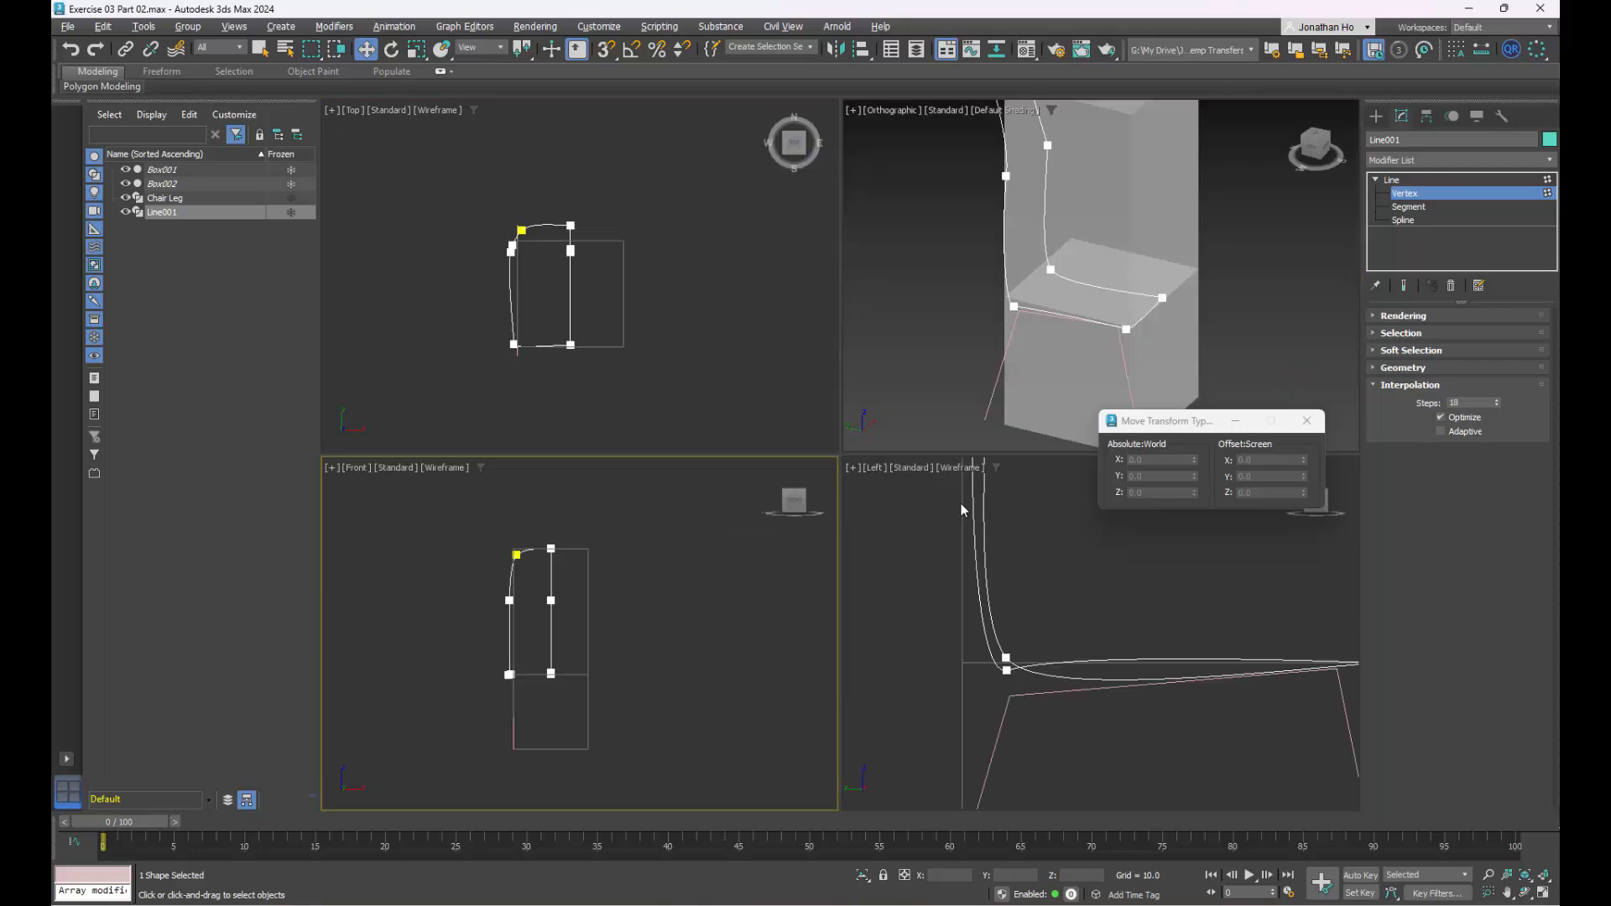
# - Convert the mid-height backrest vertex on the X 0 centreline to a Bezier vertex
pyautogui.hotkey('alt', 'w')
pyautogui.keyDown('alt'); pyautogui.moveTo(927, 451); pyautogui.dragTo(893, 467, button='middle'); pyautogui.keyUp('alt')
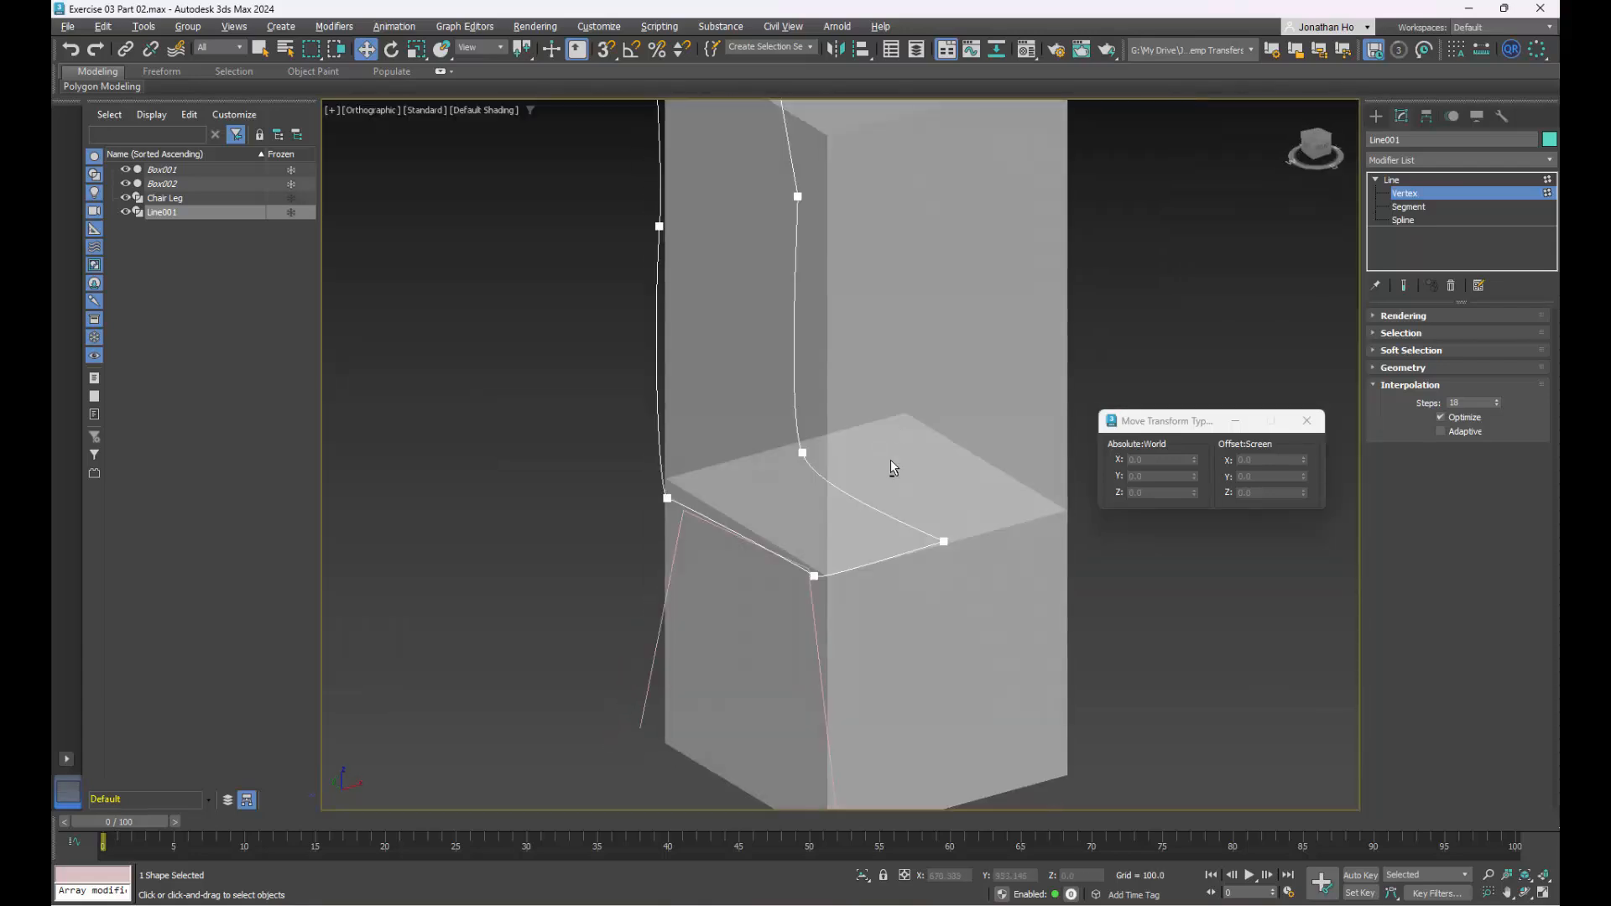
pyautogui.scroll(-5, 891, 462)
pyautogui.hotkey('alt', 'w')
pyautogui.hotkey('alt', 'w')
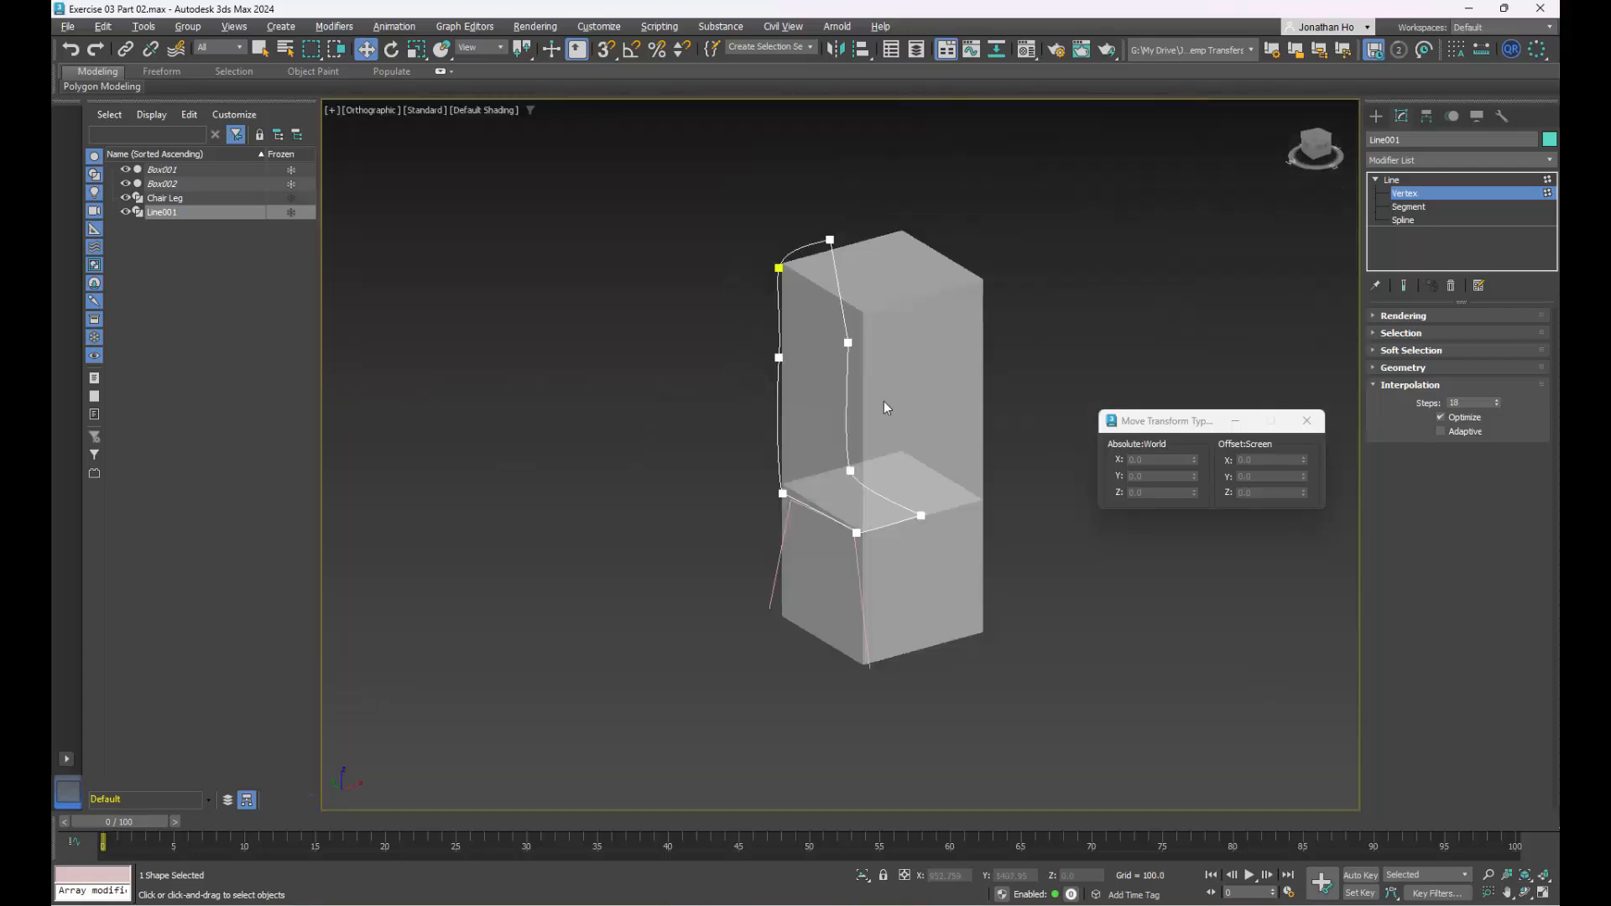
pyautogui.keyDown('alt'); pyautogui.moveTo(886, 407); pyautogui.dragTo(920, 400, button='middle'); pyautogui.keyUp('alt')
pyautogui.scroll(4, 879, 364)
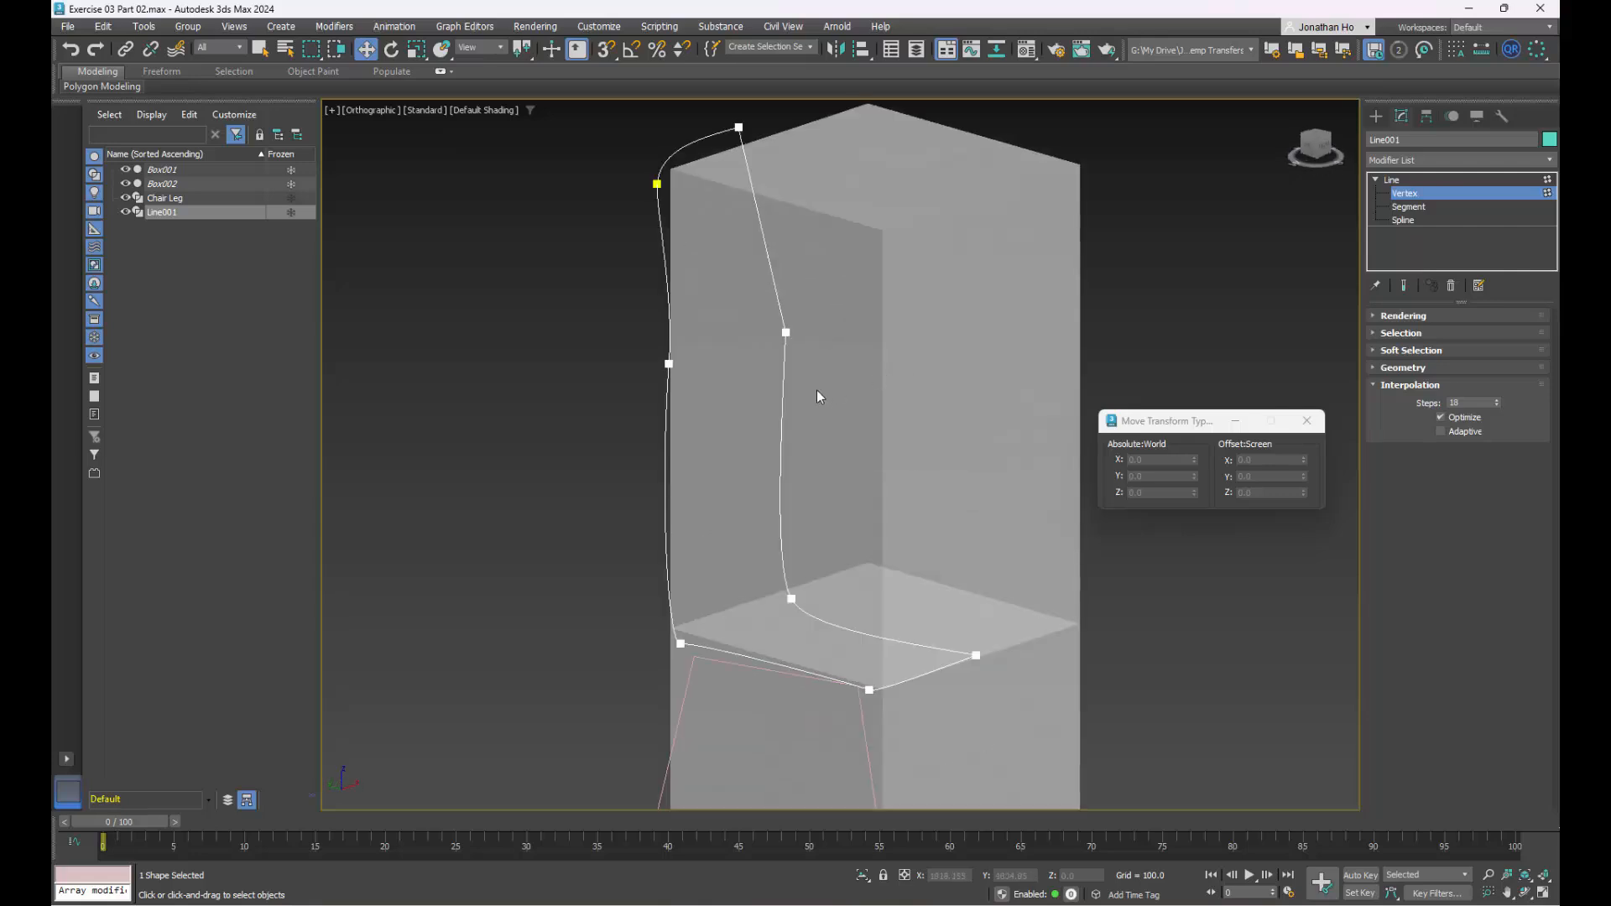
pyautogui.click(786, 333)
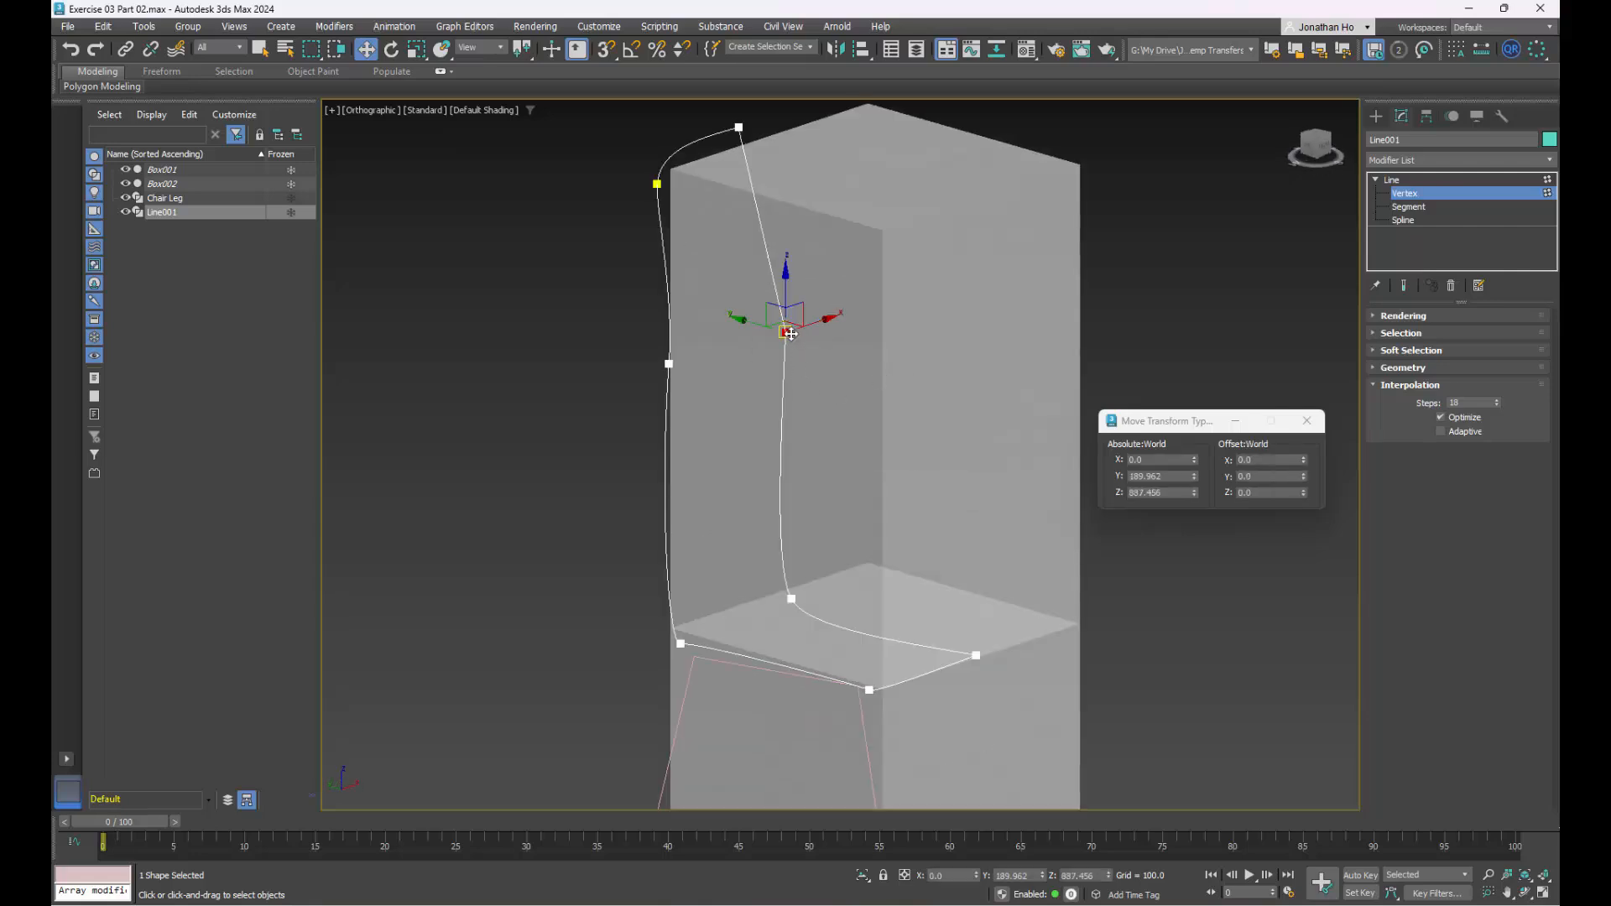
pyautogui.rightClick(790, 334)
pyautogui.click(721, 233)
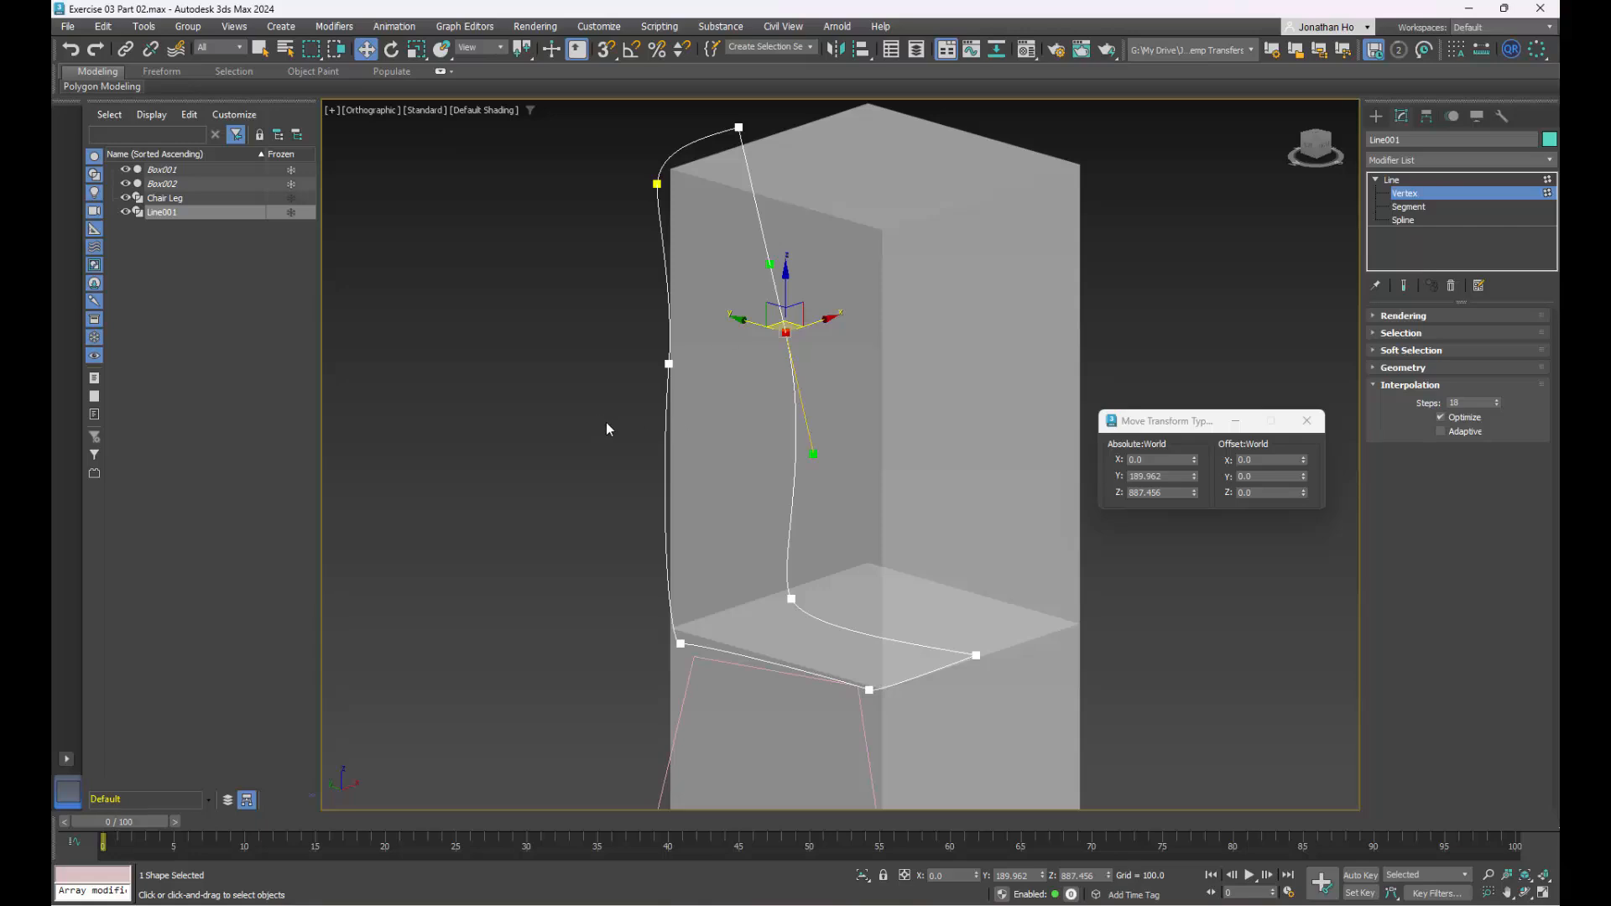
# - In the Left viewport, shorten and straighten the centreline mid-height vertex's Bezier handles and shift the vertex back to Y about 218.6
pyautogui.hotkey('alt', 'w')
pyautogui.middleClick(964, 602)
pyautogui.hotkey('alt', 'w')
pyautogui.scroll(-6, 813, 626)
pyautogui.moveTo(797, 338); pyautogui.dragTo(770, 594, button='middle')
pyautogui.scroll(4, 748, 488)
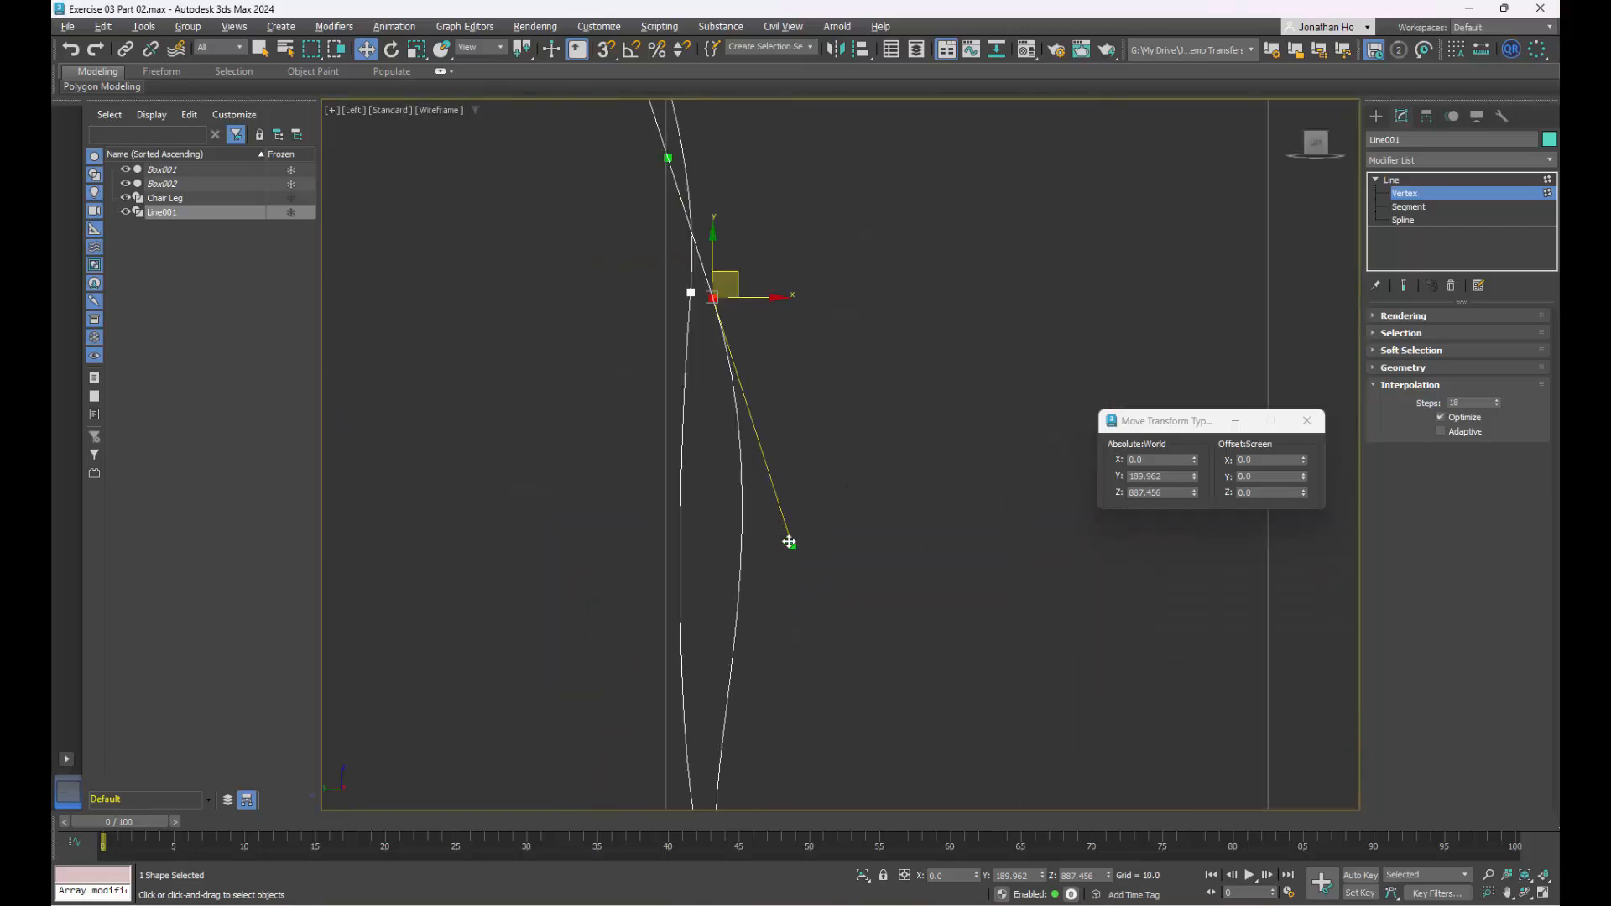
pyautogui.moveTo(789, 542); pyautogui.dragTo(723, 448)
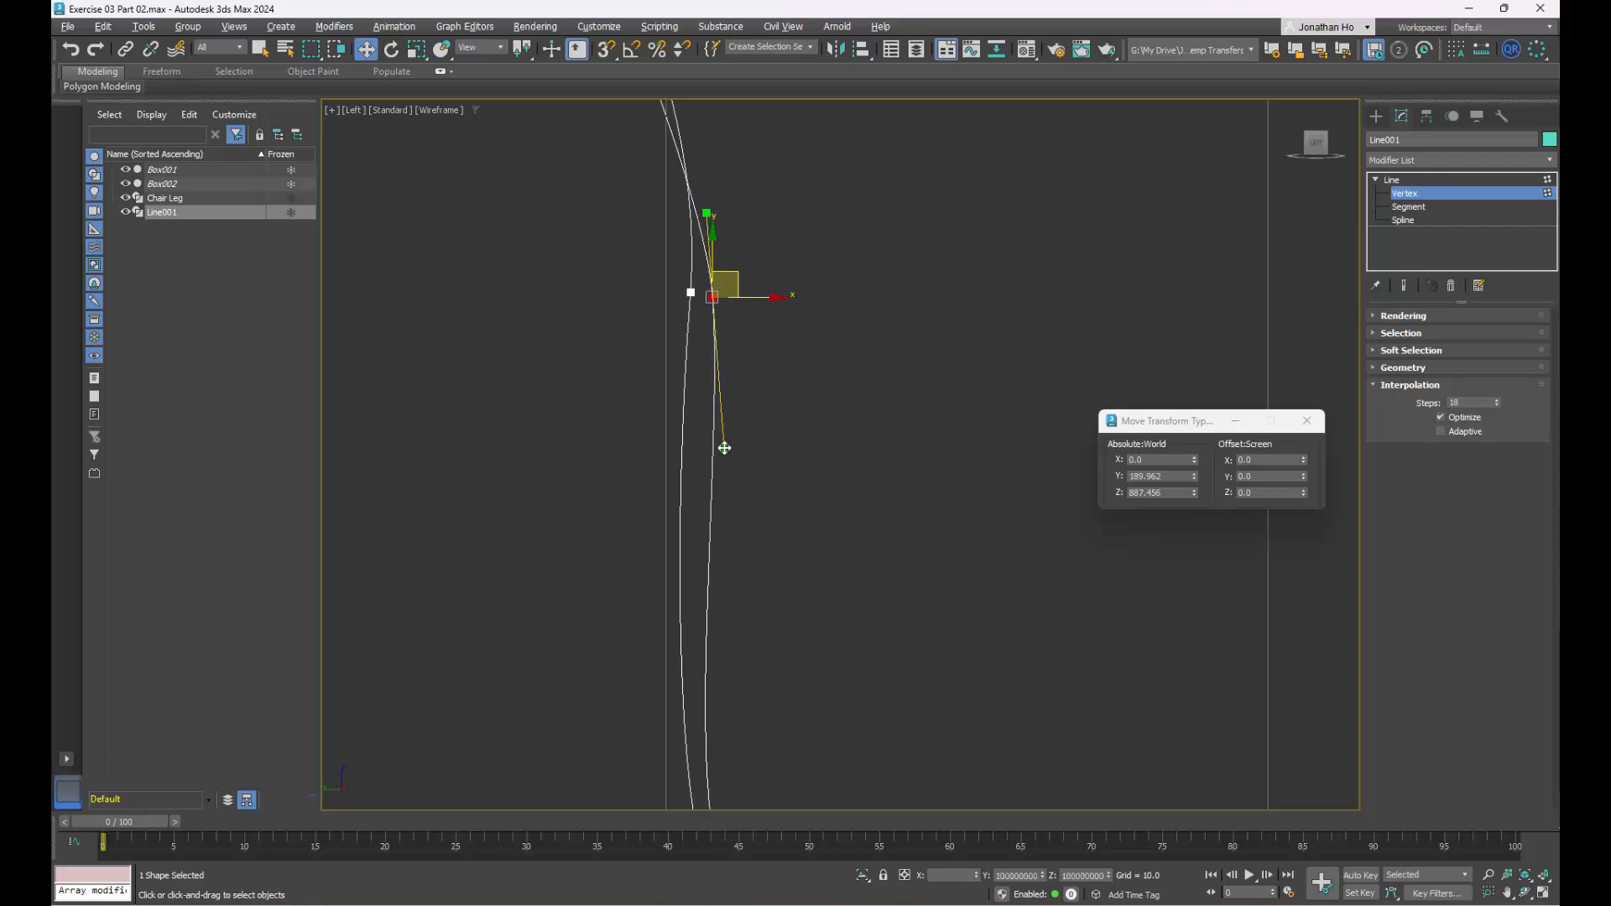
pyautogui.moveTo(751, 298); pyautogui.dragTo(713, 297)
# - Examine the backrest curvature and the half outline in the Left and Orthographic viewports
pyautogui.scroll(-3, 745, 252)
pyautogui.moveTo(745, 248); pyautogui.dragTo(780, 457, button='middle')
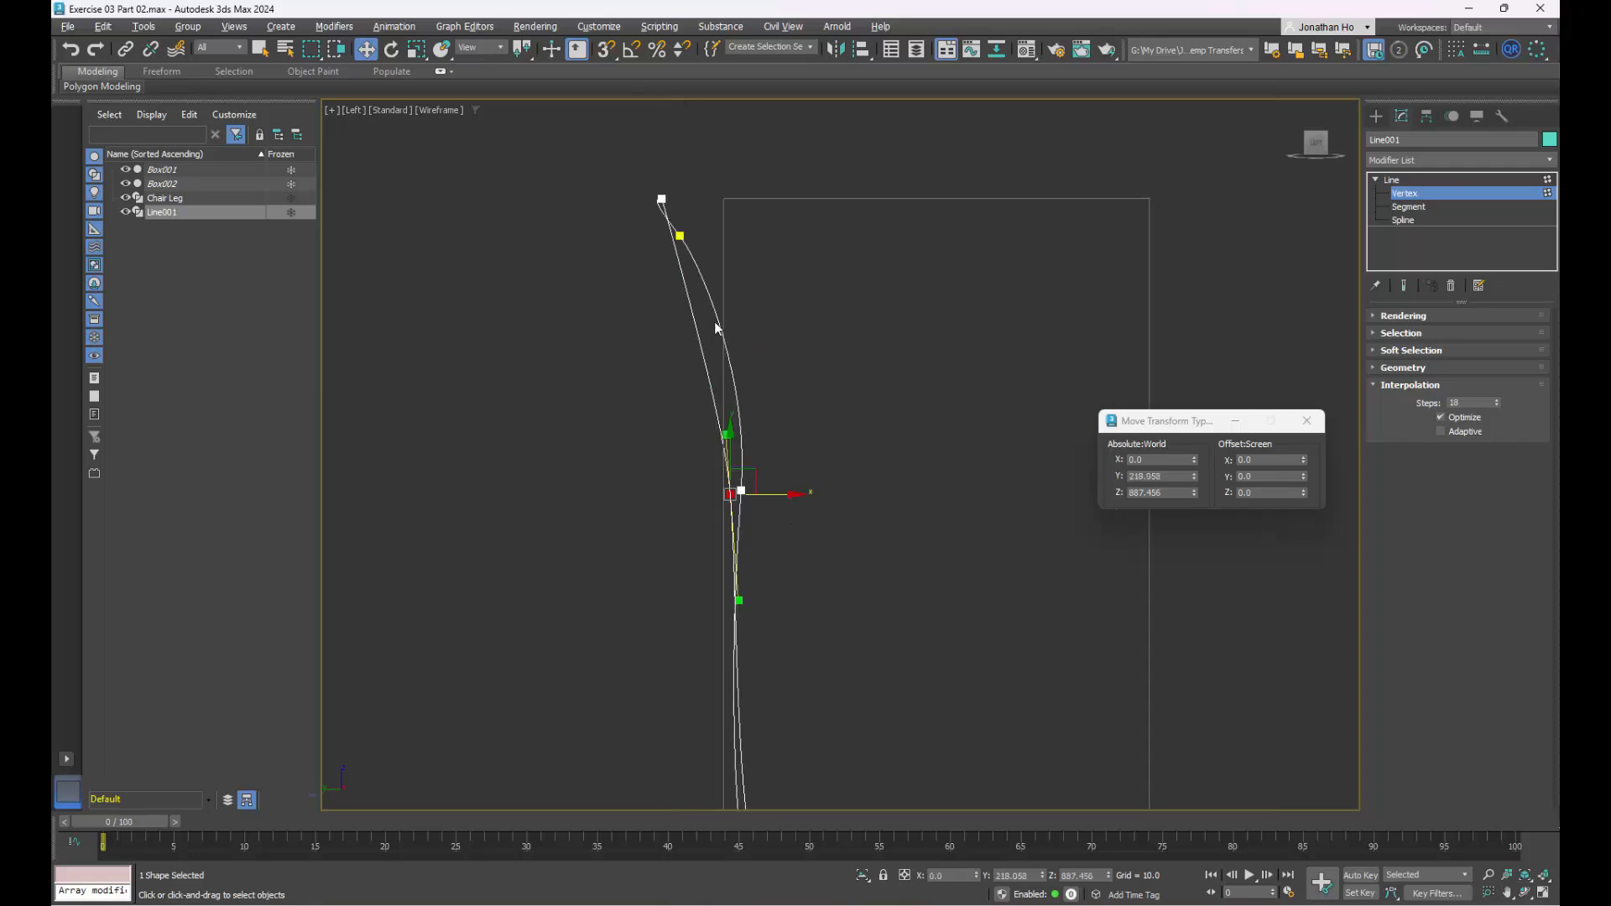
pyautogui.scroll(3, 711, 319)
pyautogui.scroll(-3, 706, 304)
pyautogui.hotkey('alt', 'w')
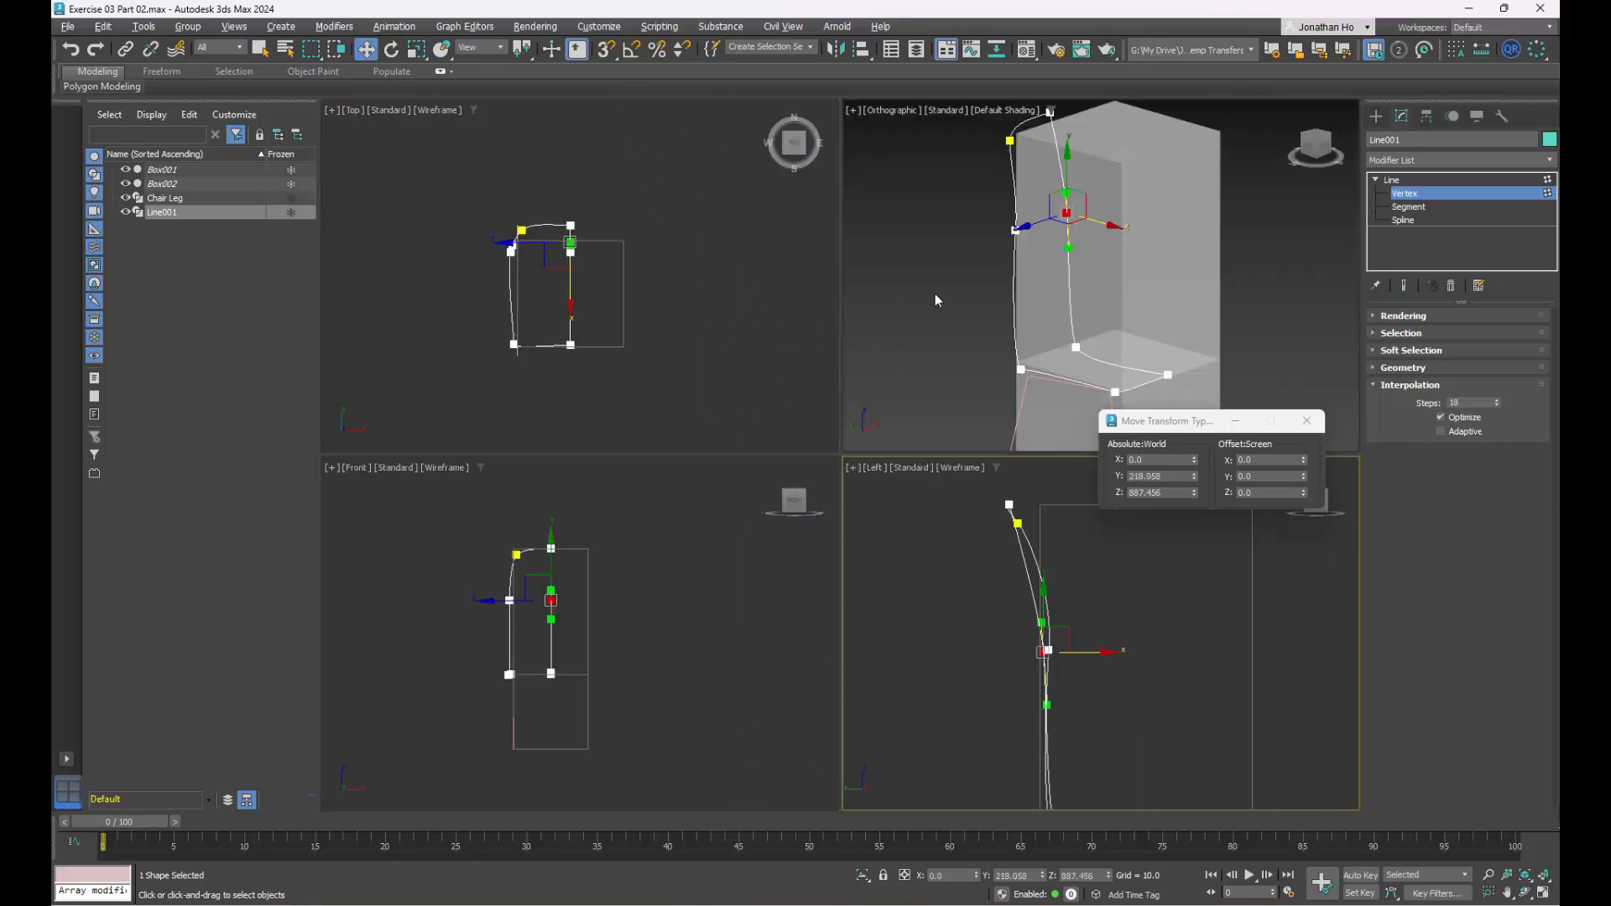
pyautogui.click(937, 293)
pyautogui.hotkey('alt', 'w')
pyautogui.scroll(1, 906, 527)
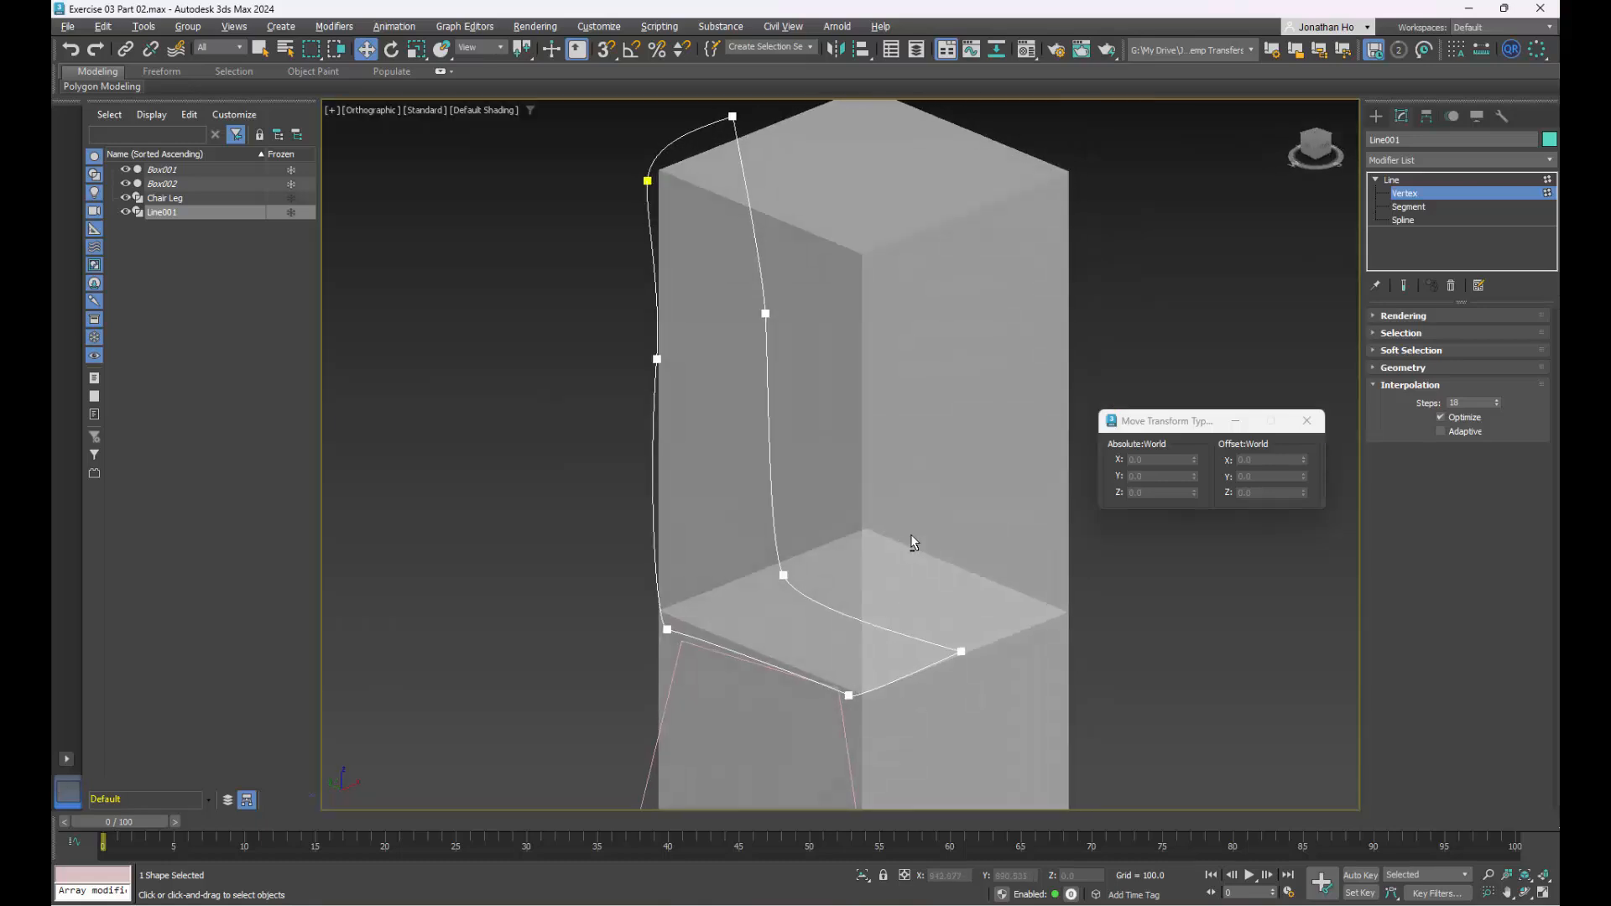
pyautogui.keyDown('alt'); pyautogui.moveTo(913, 541); pyautogui.dragTo(913, 574, button='middle'); pyautogui.keyUp('alt')
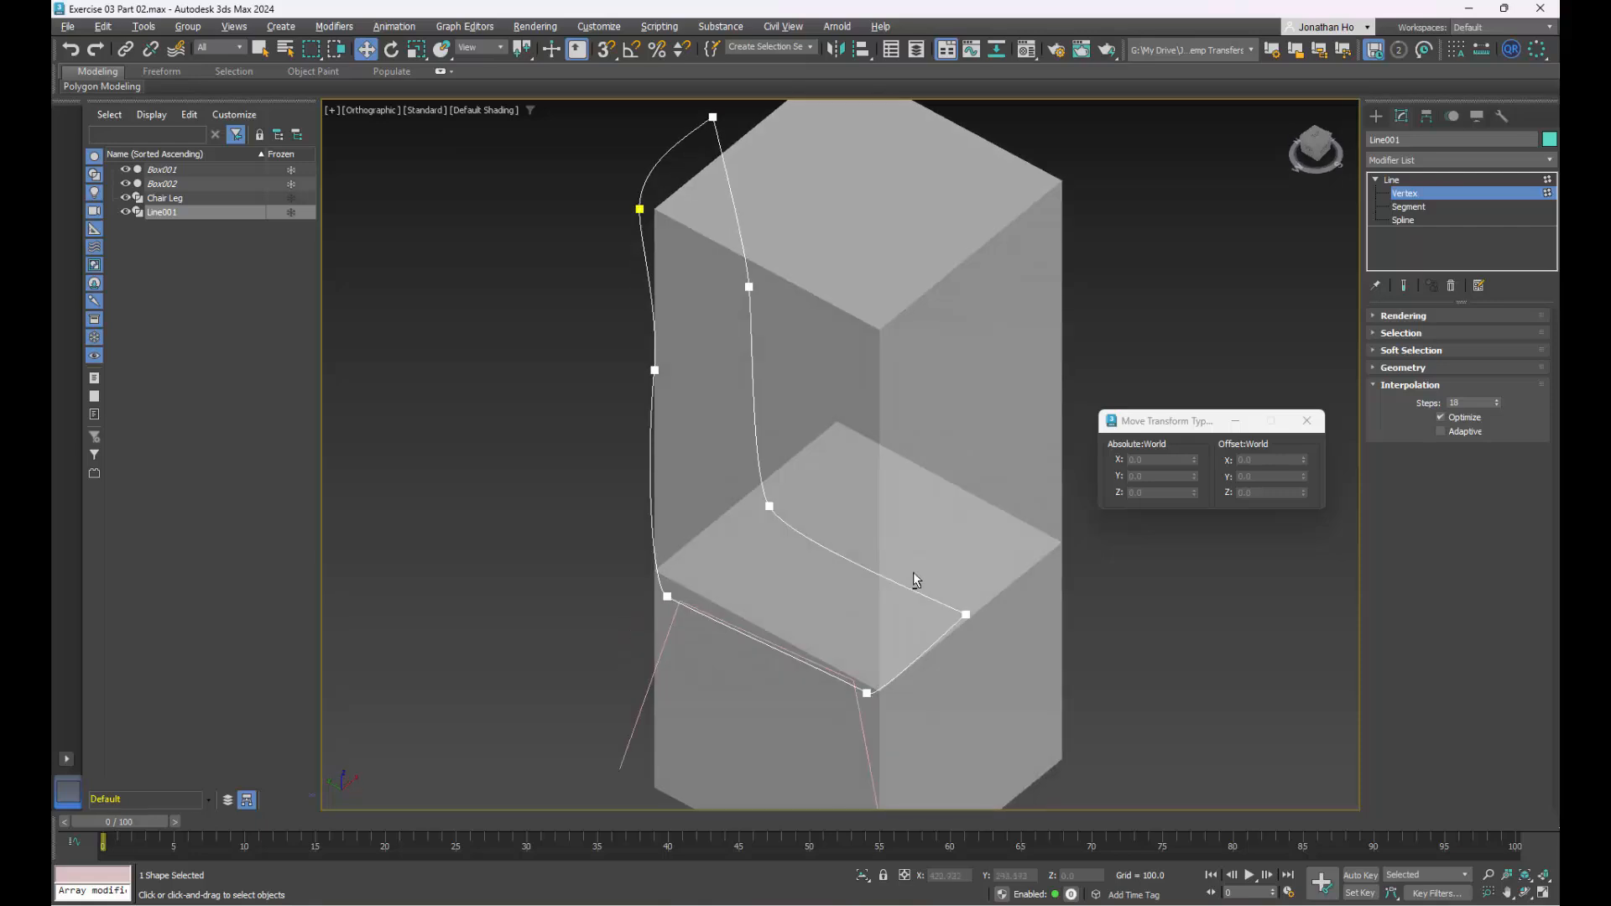
# - In the Top viewport, realign the Bezier handles of the negative-X front seat corner vertex and move the vertex inward to the box edge
pyautogui.hotkey('alt', 'w')
pyautogui.hotkey('alt', 'w')
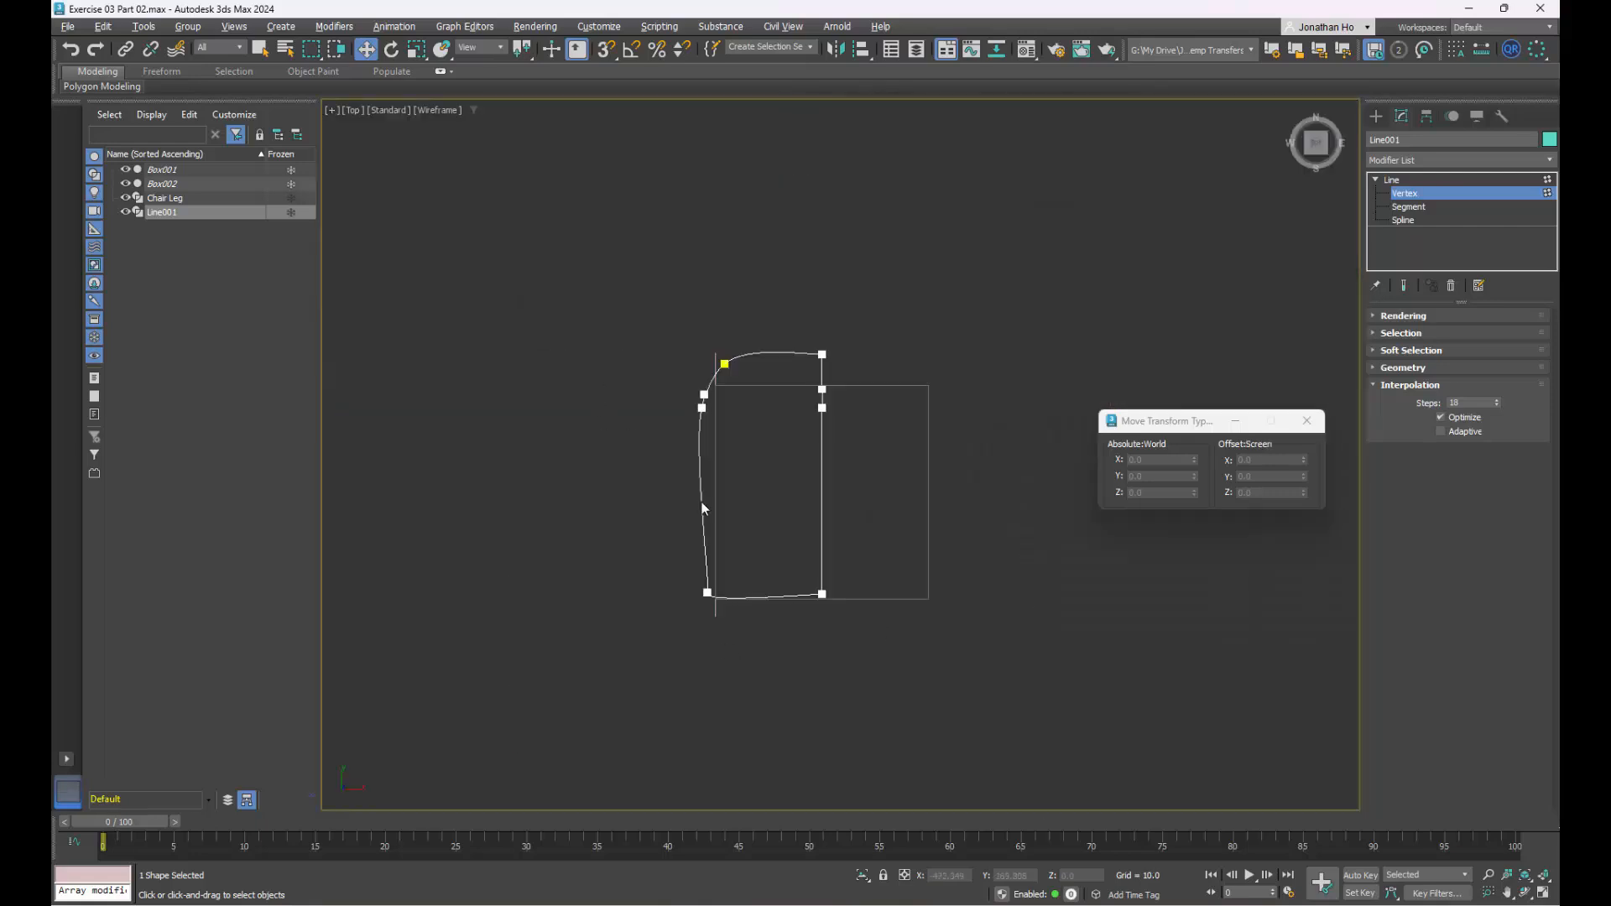
pyautogui.scroll(5, 673, 460)
pyautogui.click(674, 375)
pyautogui.scroll(4, 671, 375)
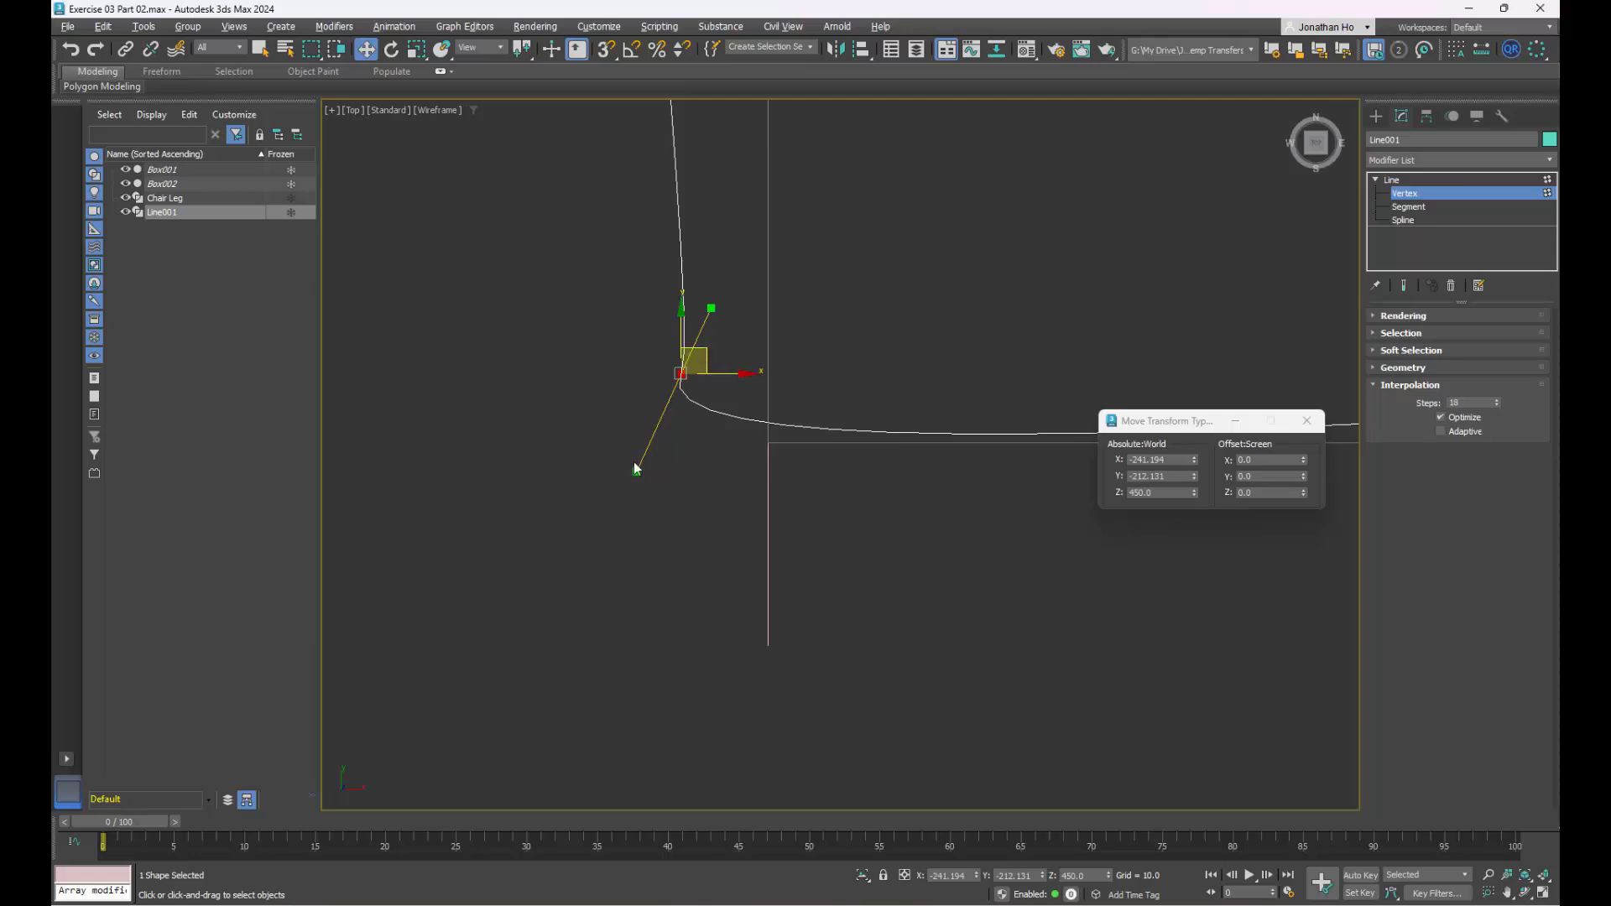
pyautogui.moveTo(635, 469); pyautogui.dragTo(698, 459)
pyautogui.scroll(-3, 678, 480)
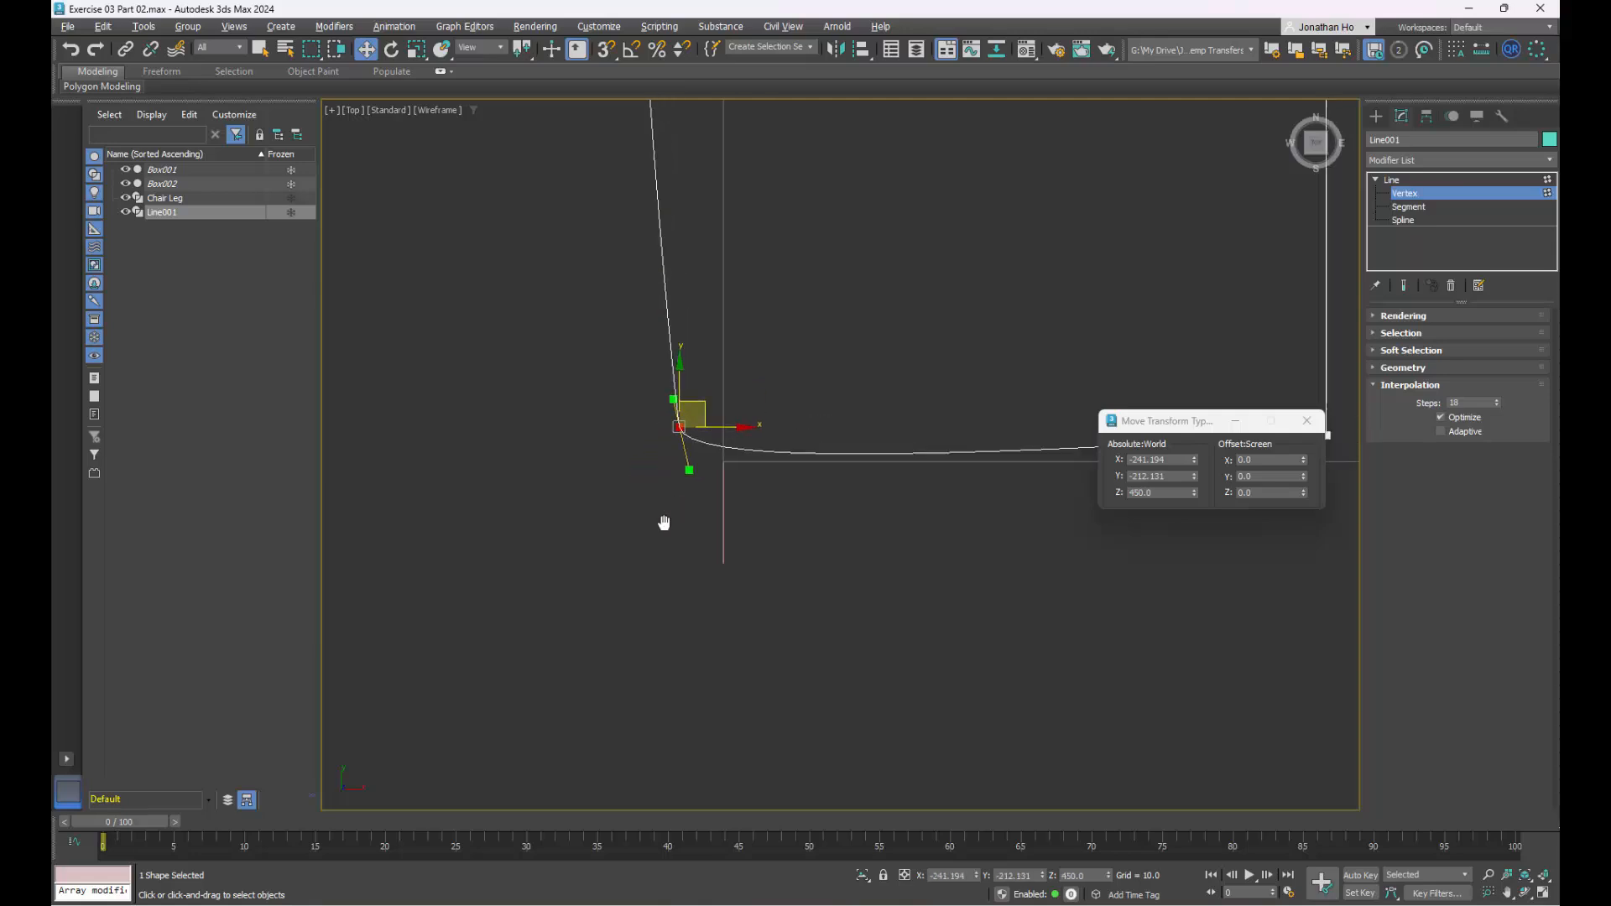
pyautogui.scroll(3, 659, 482)
pyautogui.scroll(-6, 680, 525)
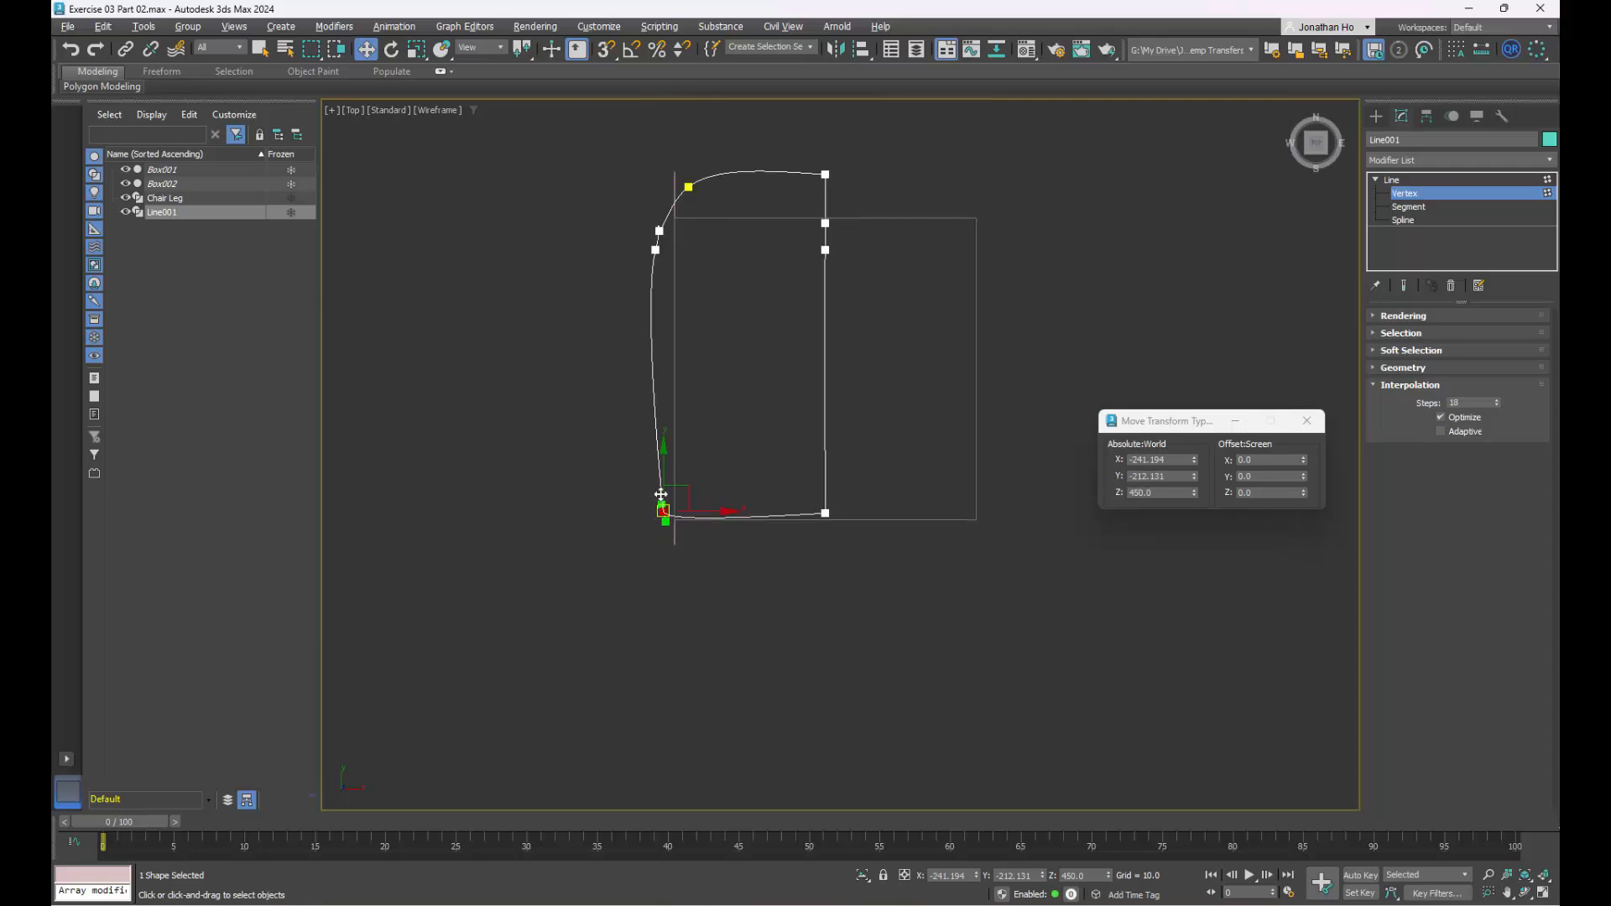
pyautogui.scroll(4, 680, 524)
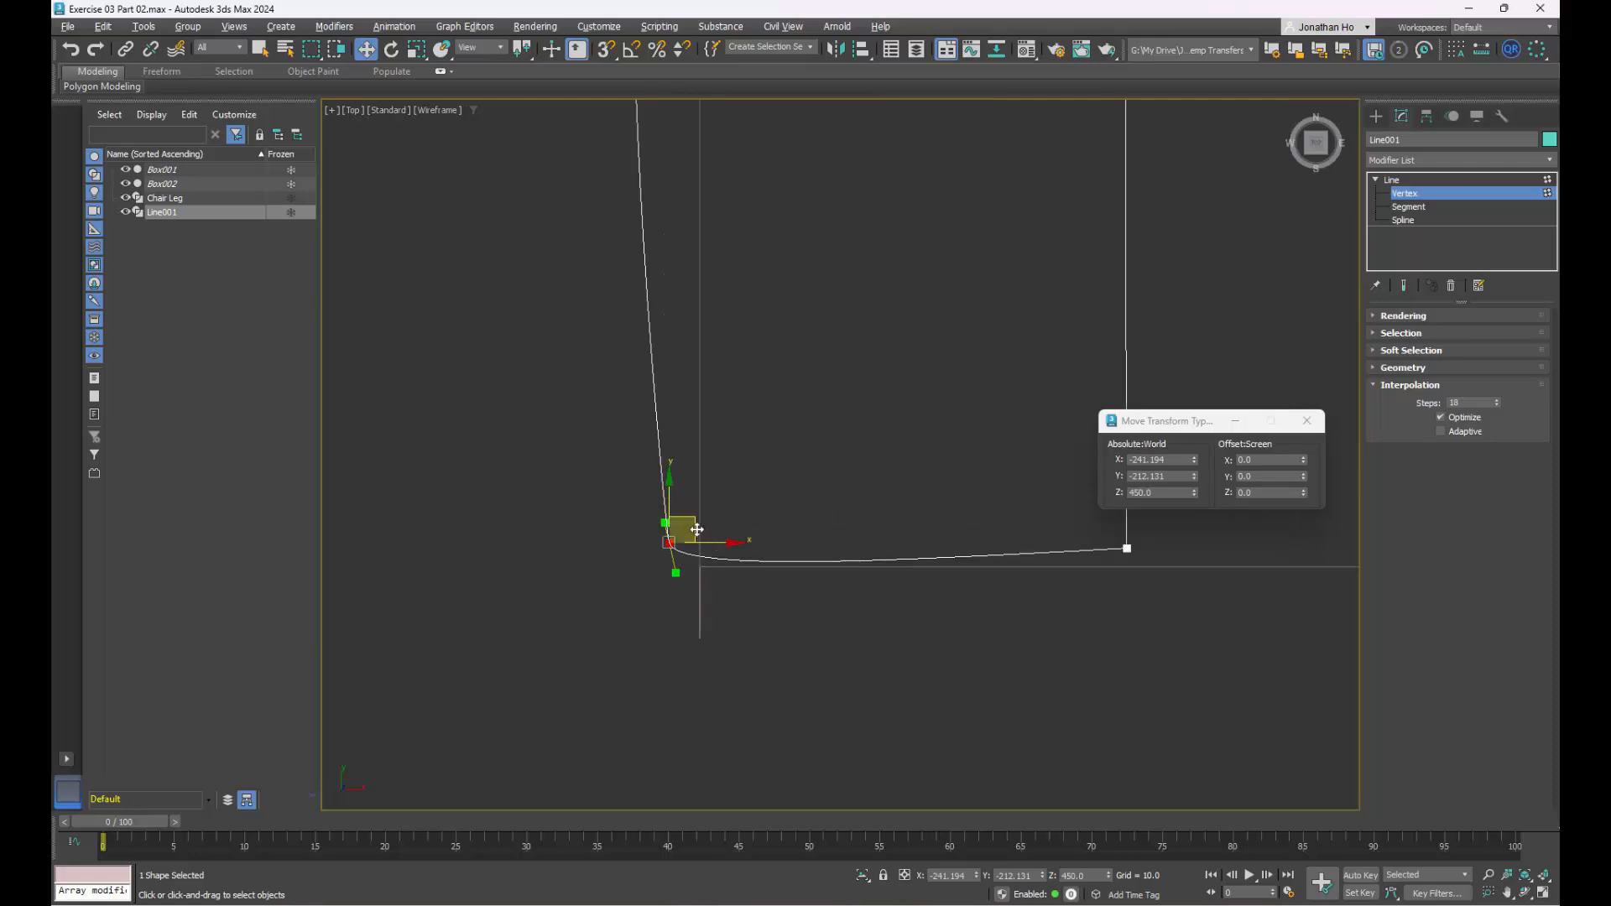
pyautogui.moveTo(695, 526); pyautogui.dragTo(720, 530)
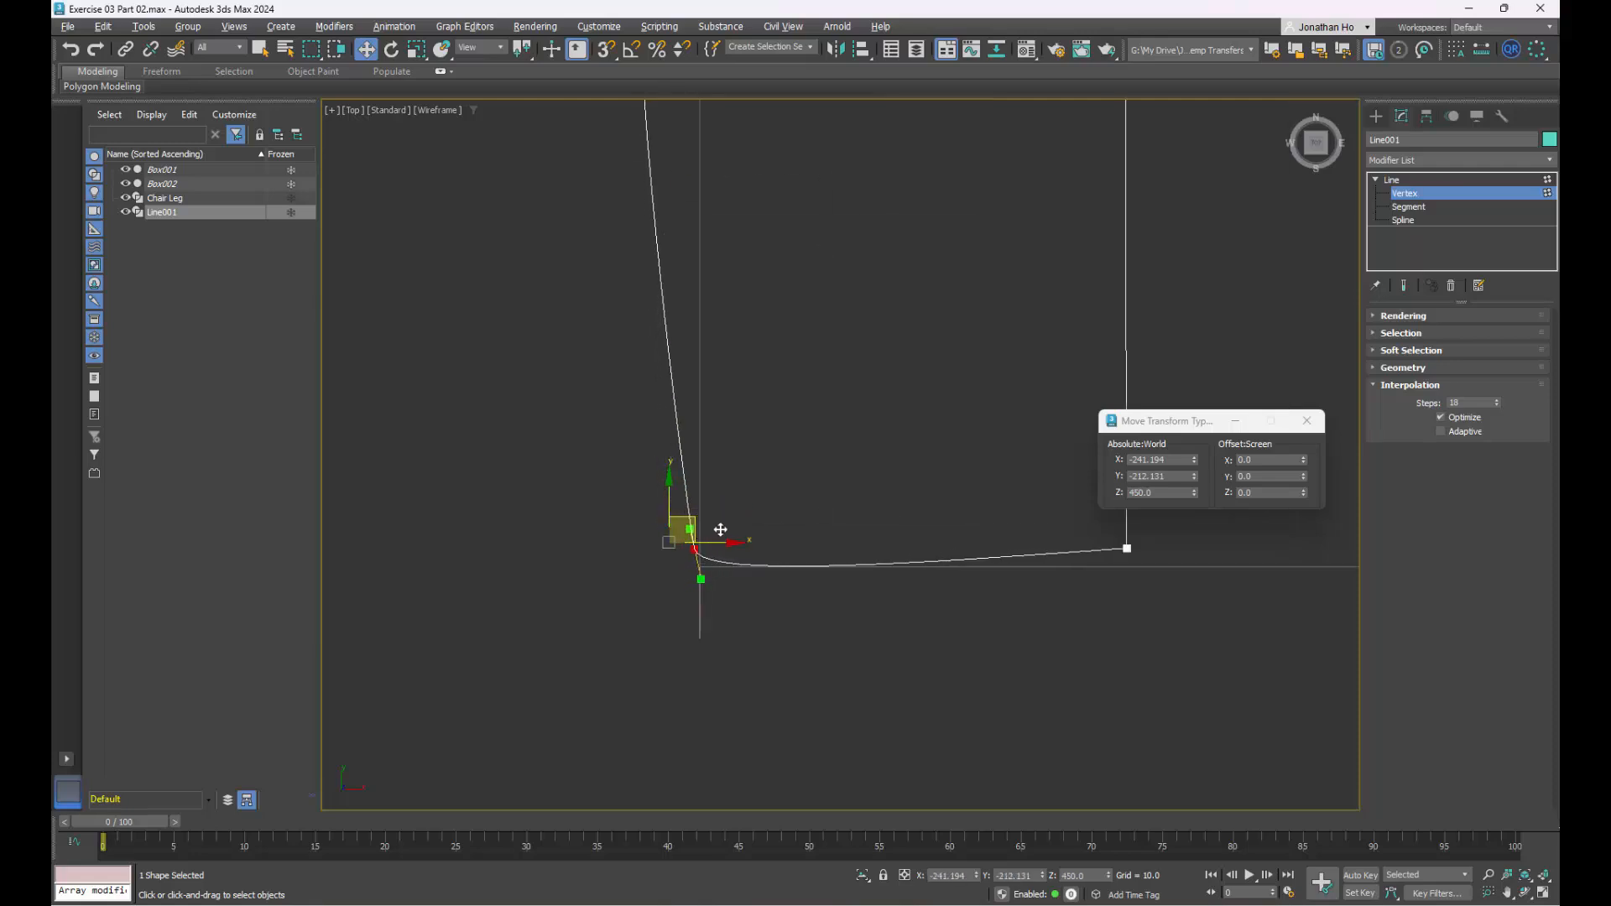
# - Move the negative-X rear seat corner and mid-height backrest vertices inward in the Top viewport, to X about -235 and -230
pyautogui.scroll(-4, 730, 533)
pyautogui.moveTo(759, 552); pyautogui.dragTo(831, 619, button='middle')
pyautogui.scroll(4, 742, 291)
pyautogui.moveTo(919, 453); pyautogui.dragTo(928, 411)
pyautogui.click(940, 444)
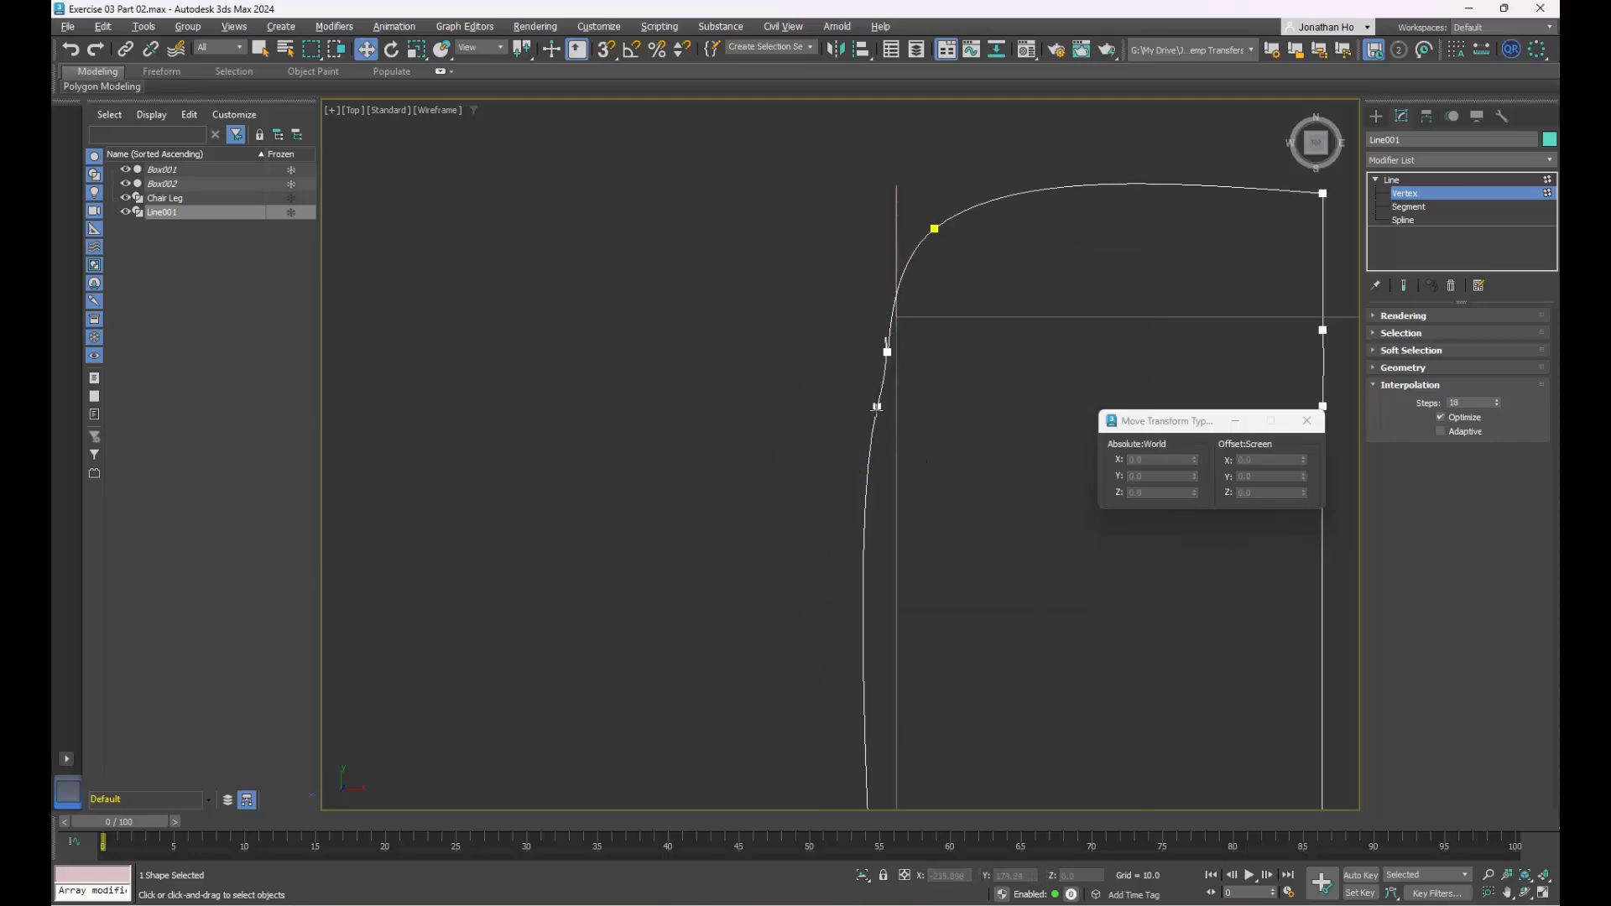
# - Rotate the rear seat corner vertex's Bezier handles on the negative-X side closer to the Y direction in the Top viewport
pyautogui.click(877, 407)
pyautogui.scroll(3, 879, 417)
pyautogui.scroll(-2, 766, 634)
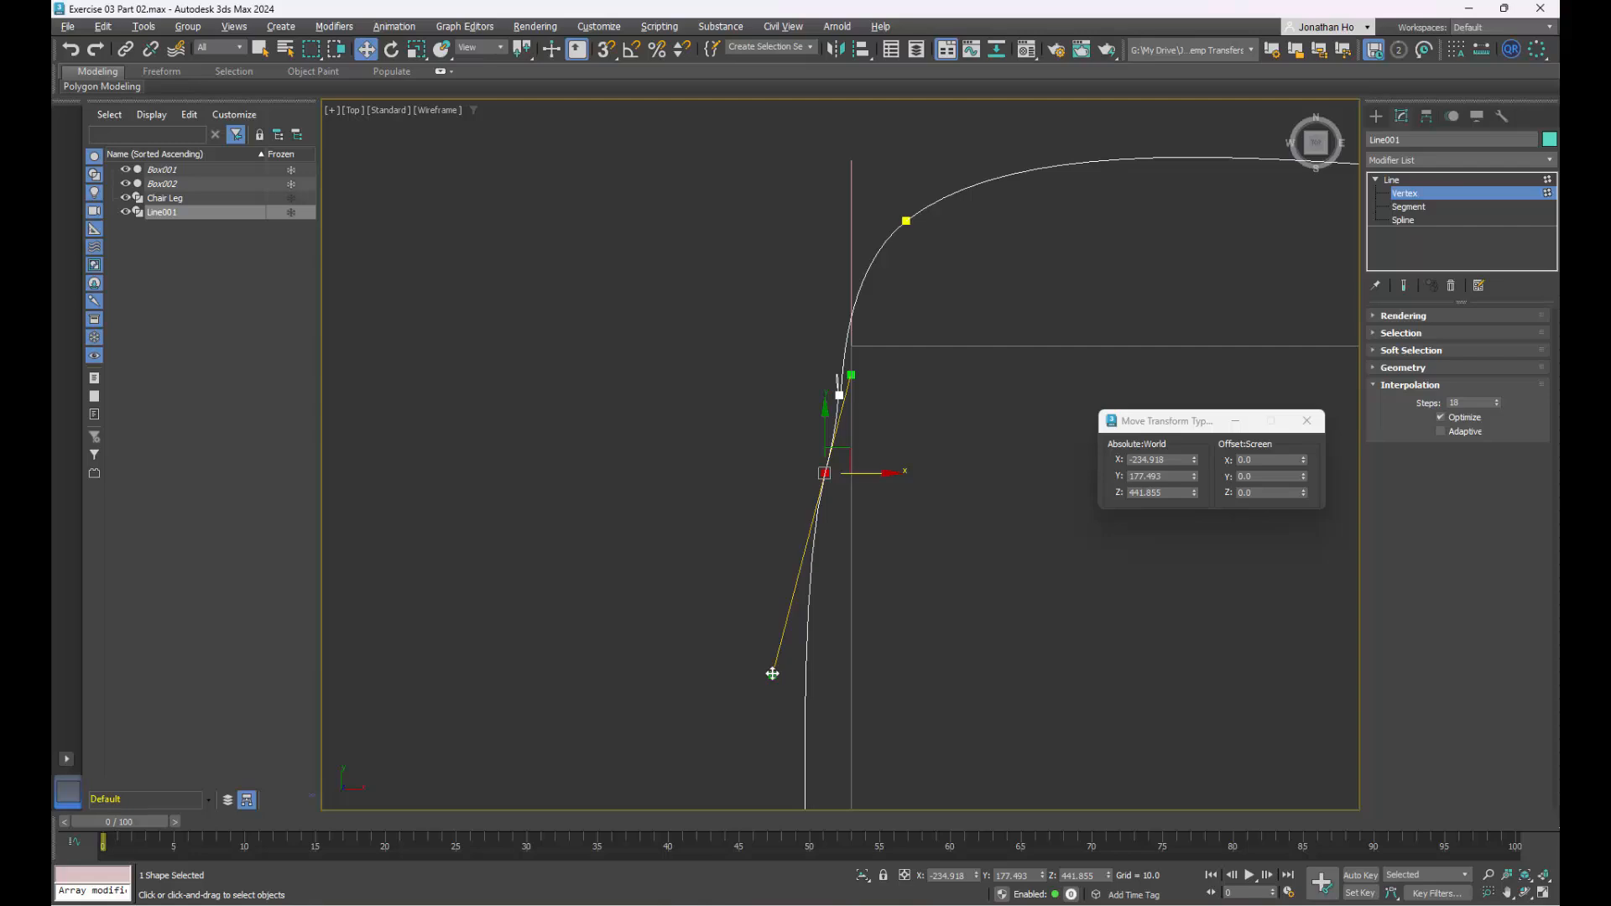
pyautogui.moveTo(772, 673); pyautogui.dragTo(813, 683)
pyautogui.scroll(5, 848, 400)
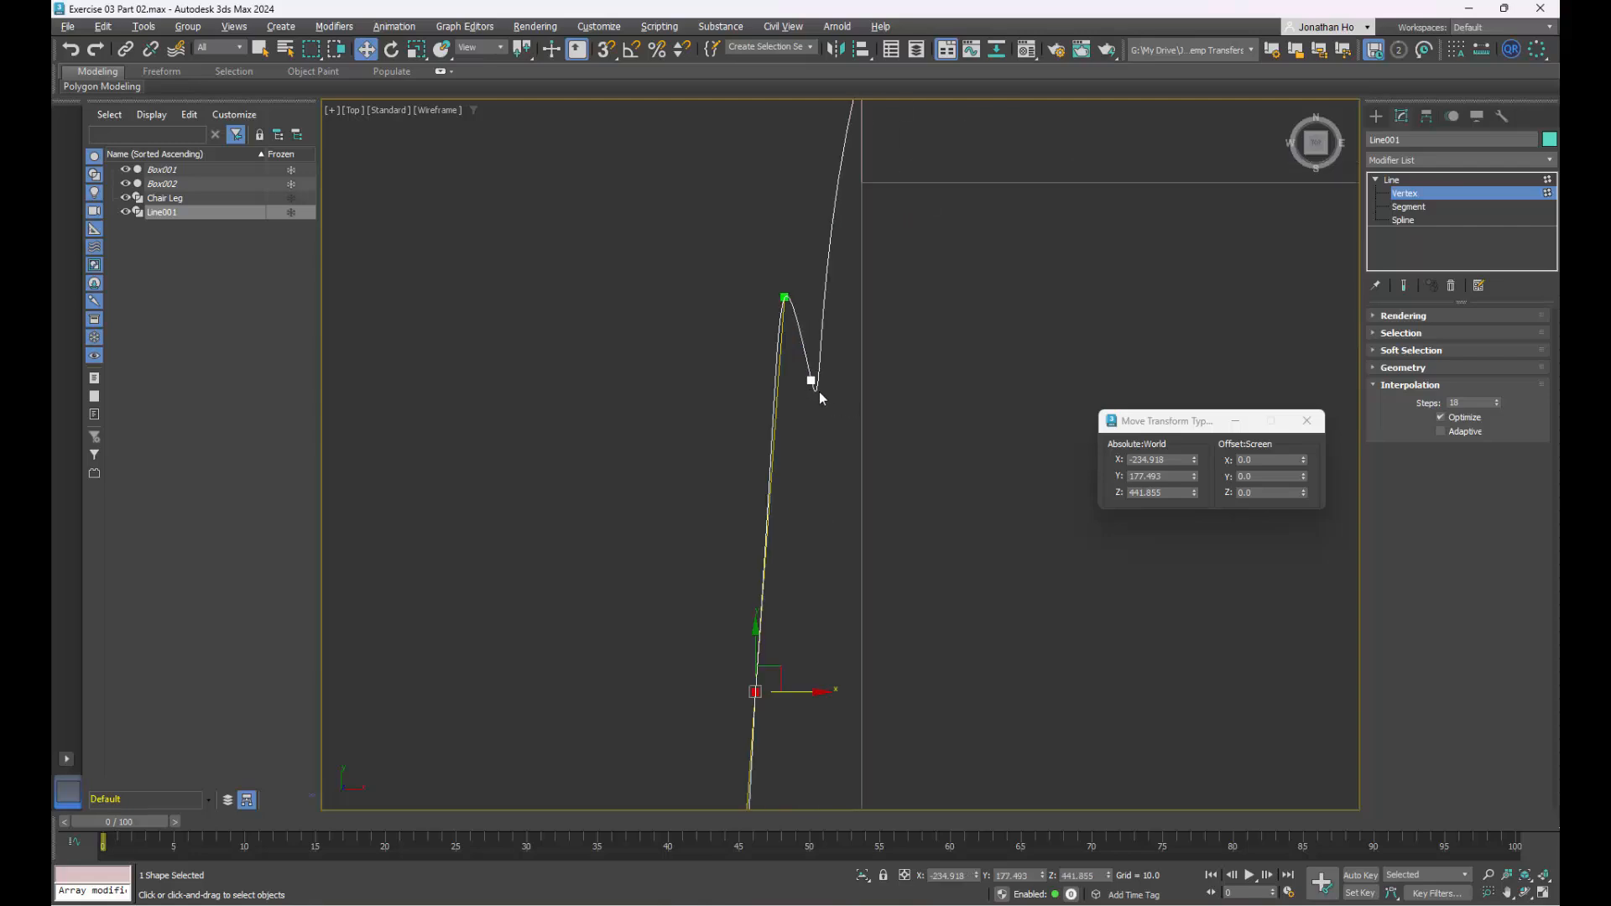
# - Pull the lower Bezier handle of the negative-X mid-height backrest vertex forward in the Orthographic viewport
pyautogui.click(810, 382)
pyautogui.hotkey('alt', 'w')
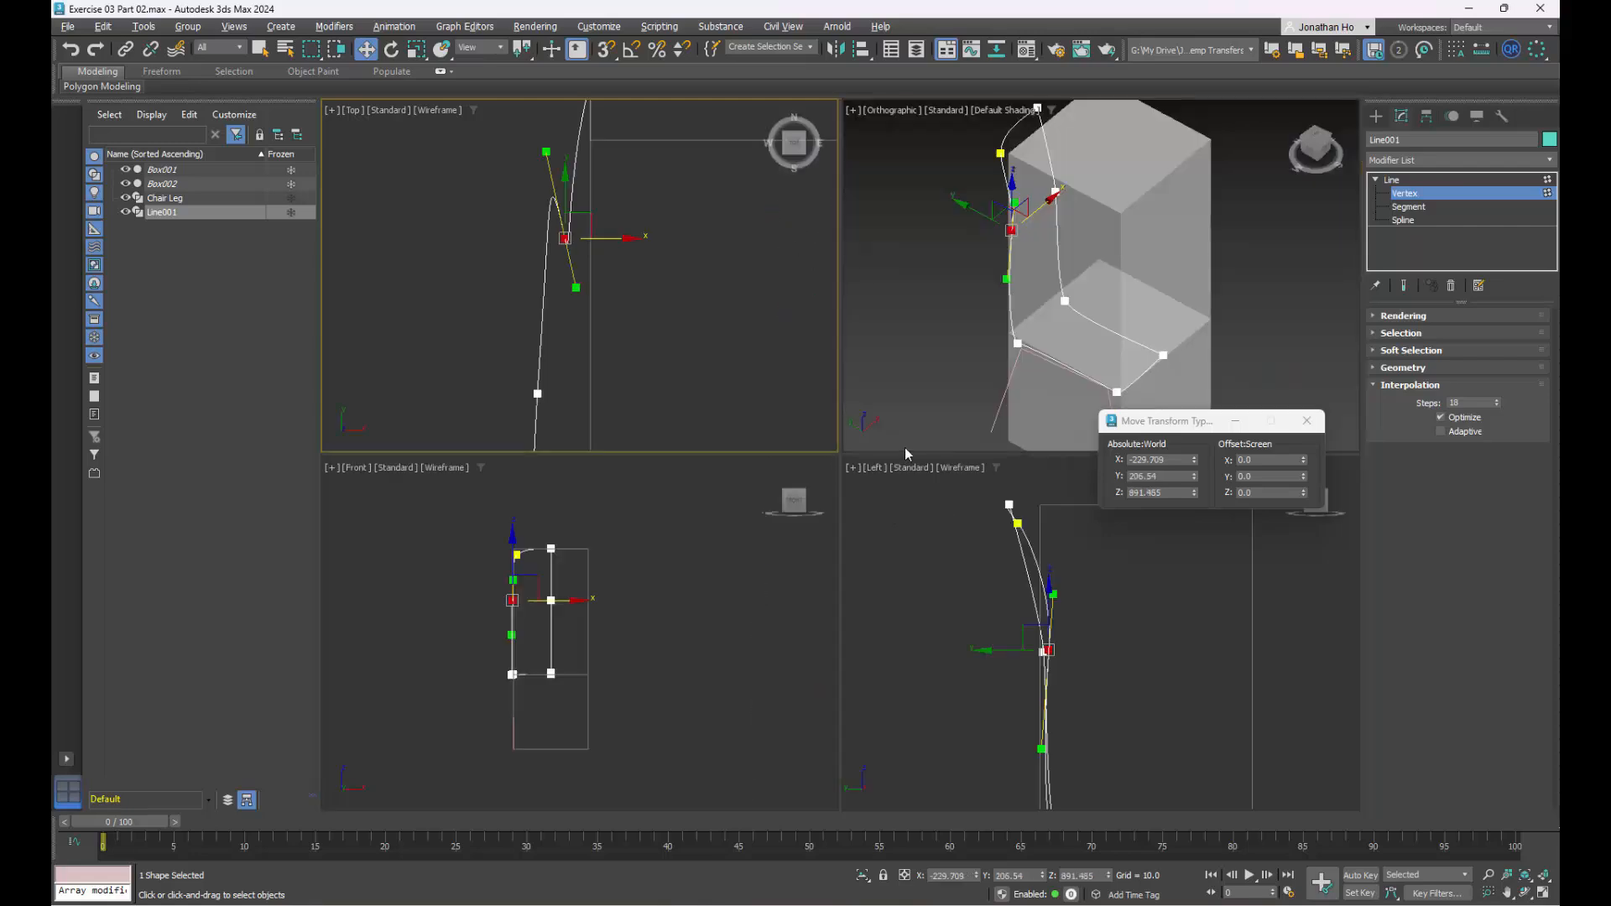
pyautogui.middleClick(939, 403)
pyautogui.hotkey('alt', 'w')
pyautogui.keyDown('alt'); pyautogui.moveTo(695, 532); pyautogui.dragTo(735, 539, button='middle'); pyautogui.keyUp('alt')
pyautogui.scroll(4, 647, 479)
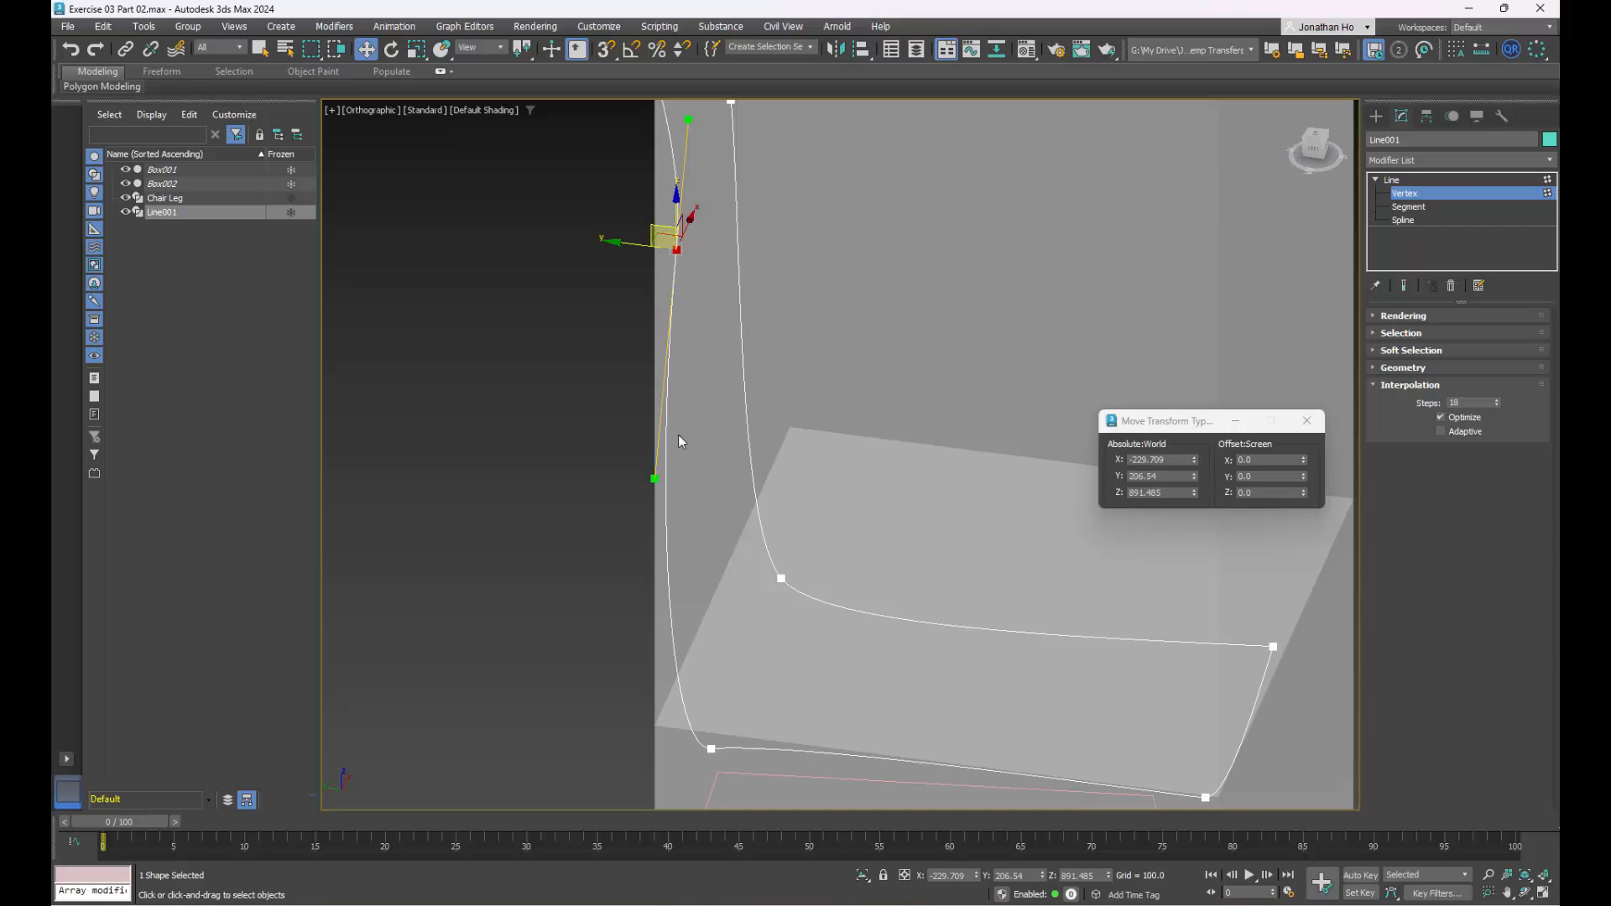
pyautogui.moveTo(654, 480); pyautogui.dragTo(697, 476)
# - In the Top viewport, straighten the negative-X mid-height vertex's handles and move the vertex to about X -232.2, Y 207.9
pyautogui.hotkey('alt', 'w')
pyautogui.middleClick(672, 370)
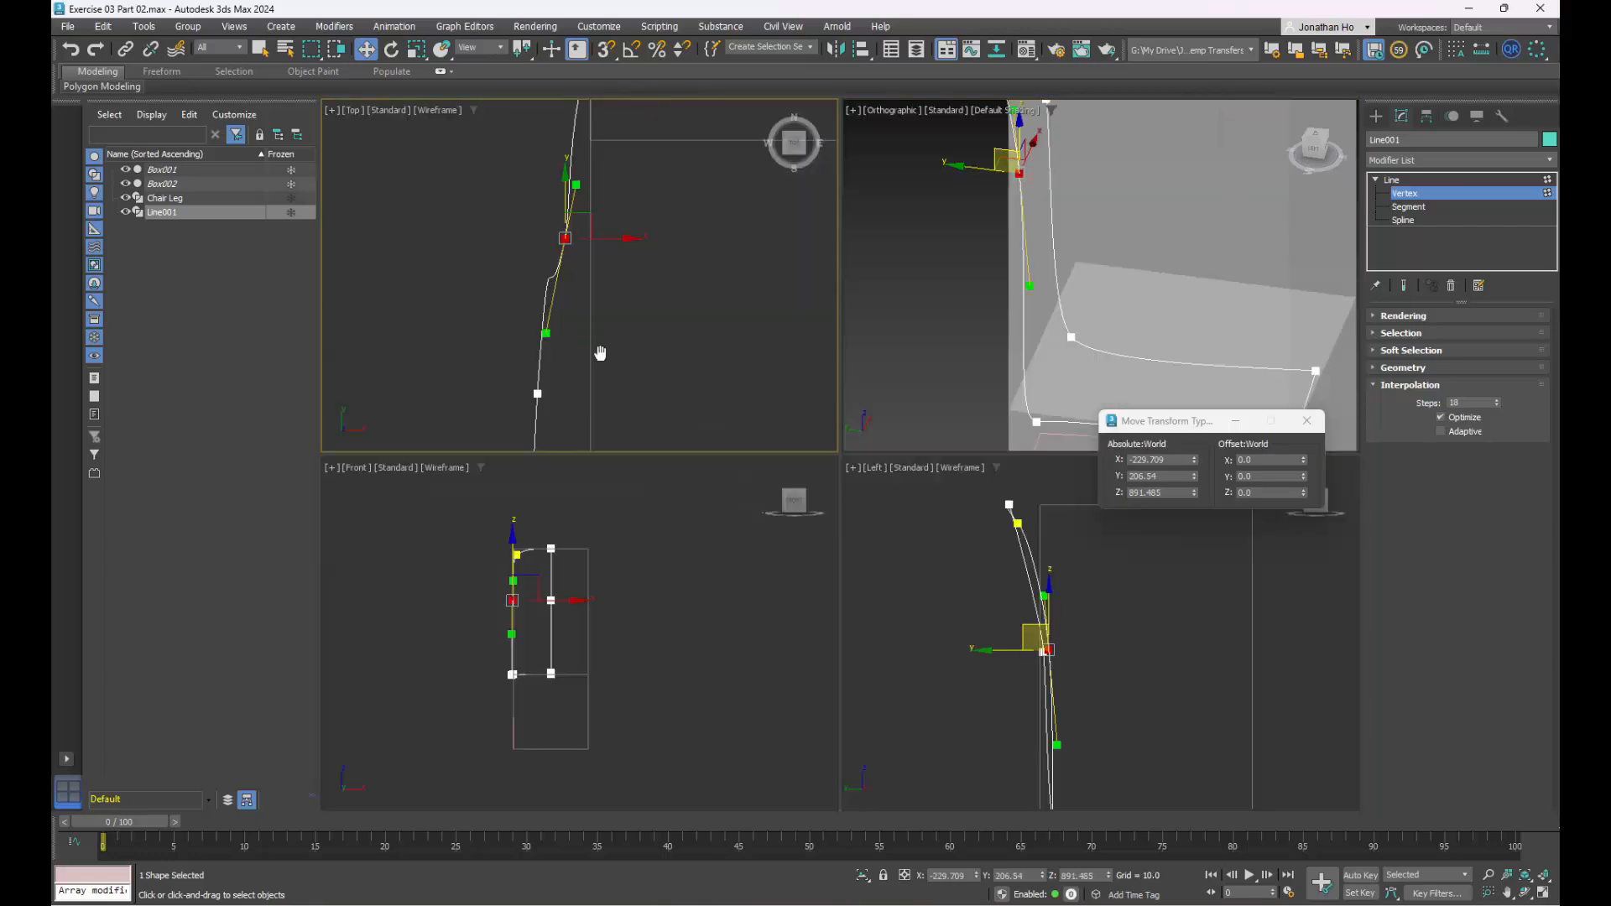
pyautogui.moveTo(600, 353); pyautogui.dragTo(614, 380, button='middle')
pyautogui.hotkey('alt', 'w')
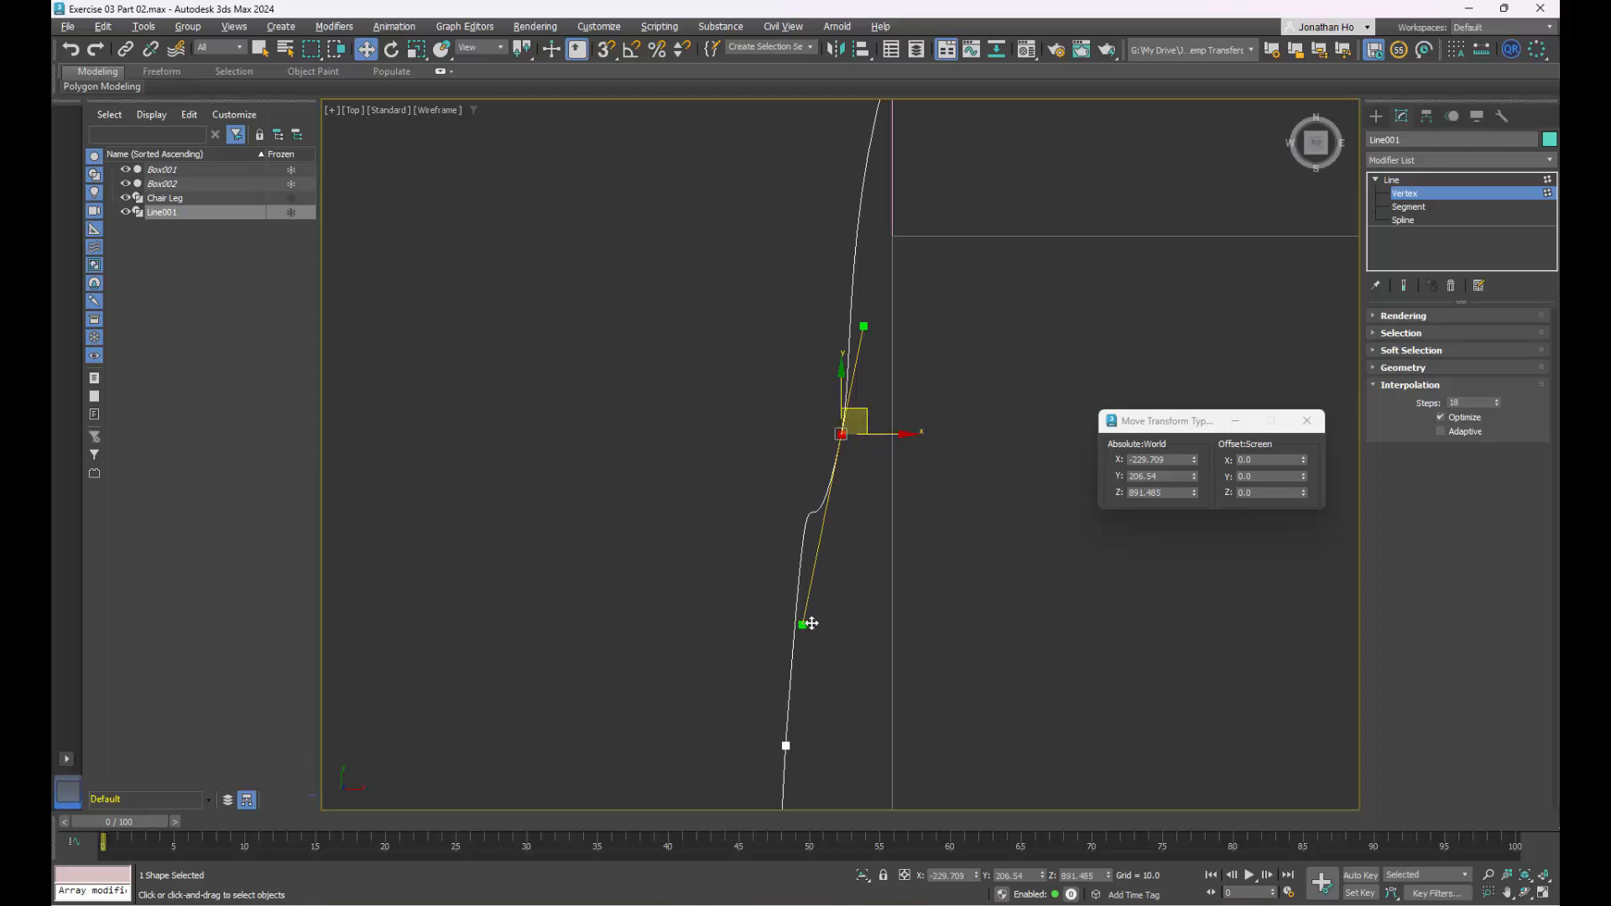
pyautogui.moveTo(812, 624); pyautogui.dragTo(817, 621)
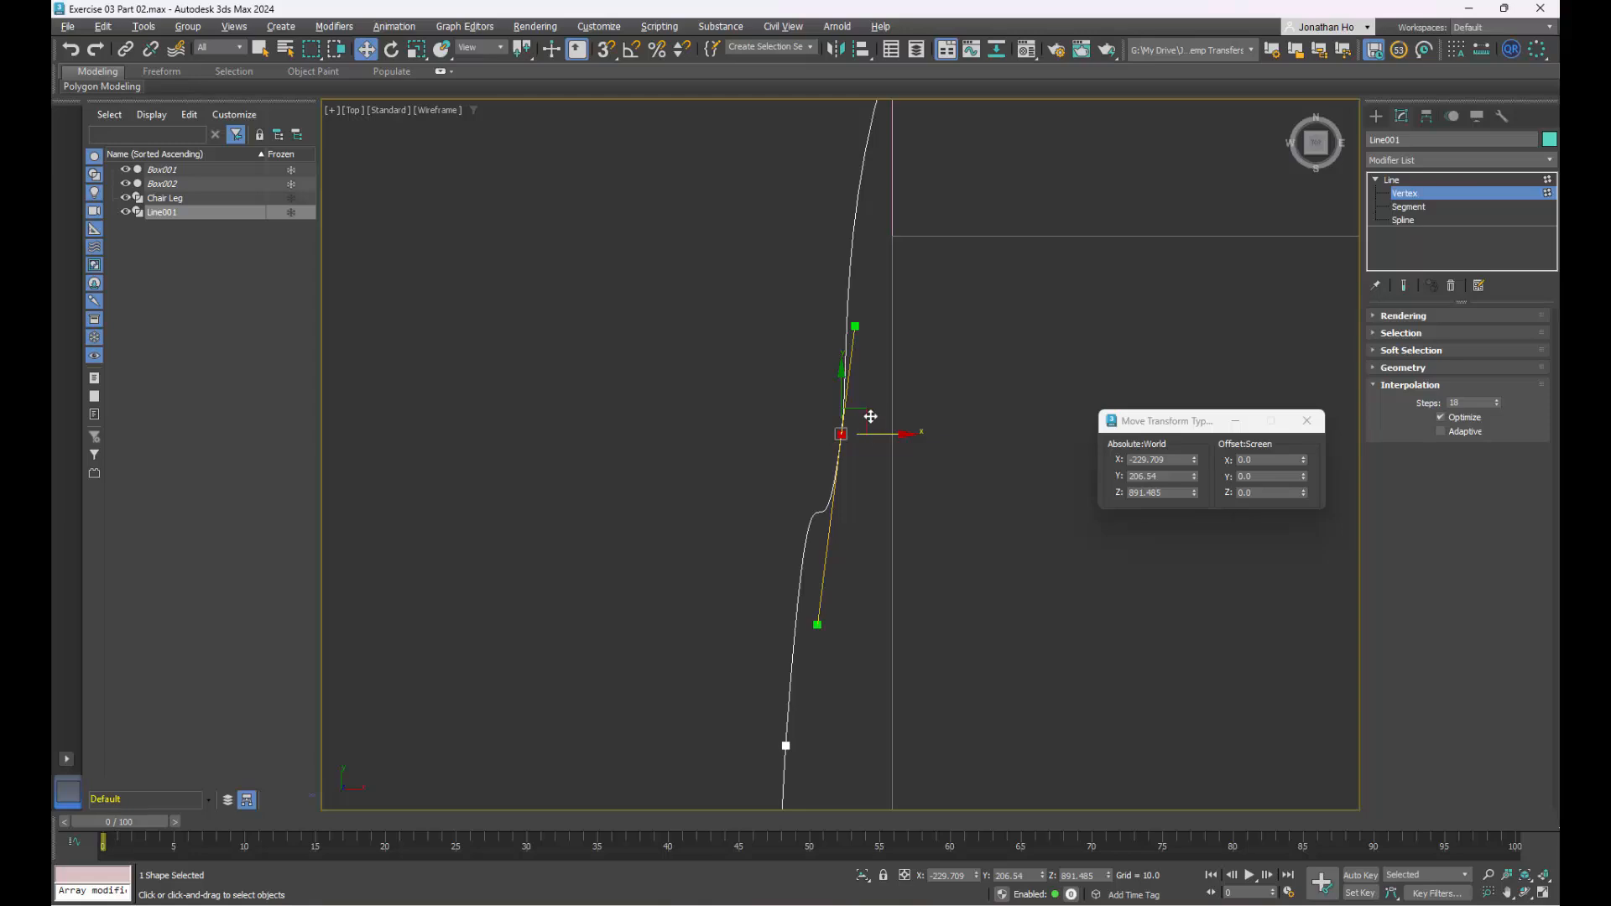
pyautogui.moveTo(866, 416); pyautogui.dragTo(836, 399)
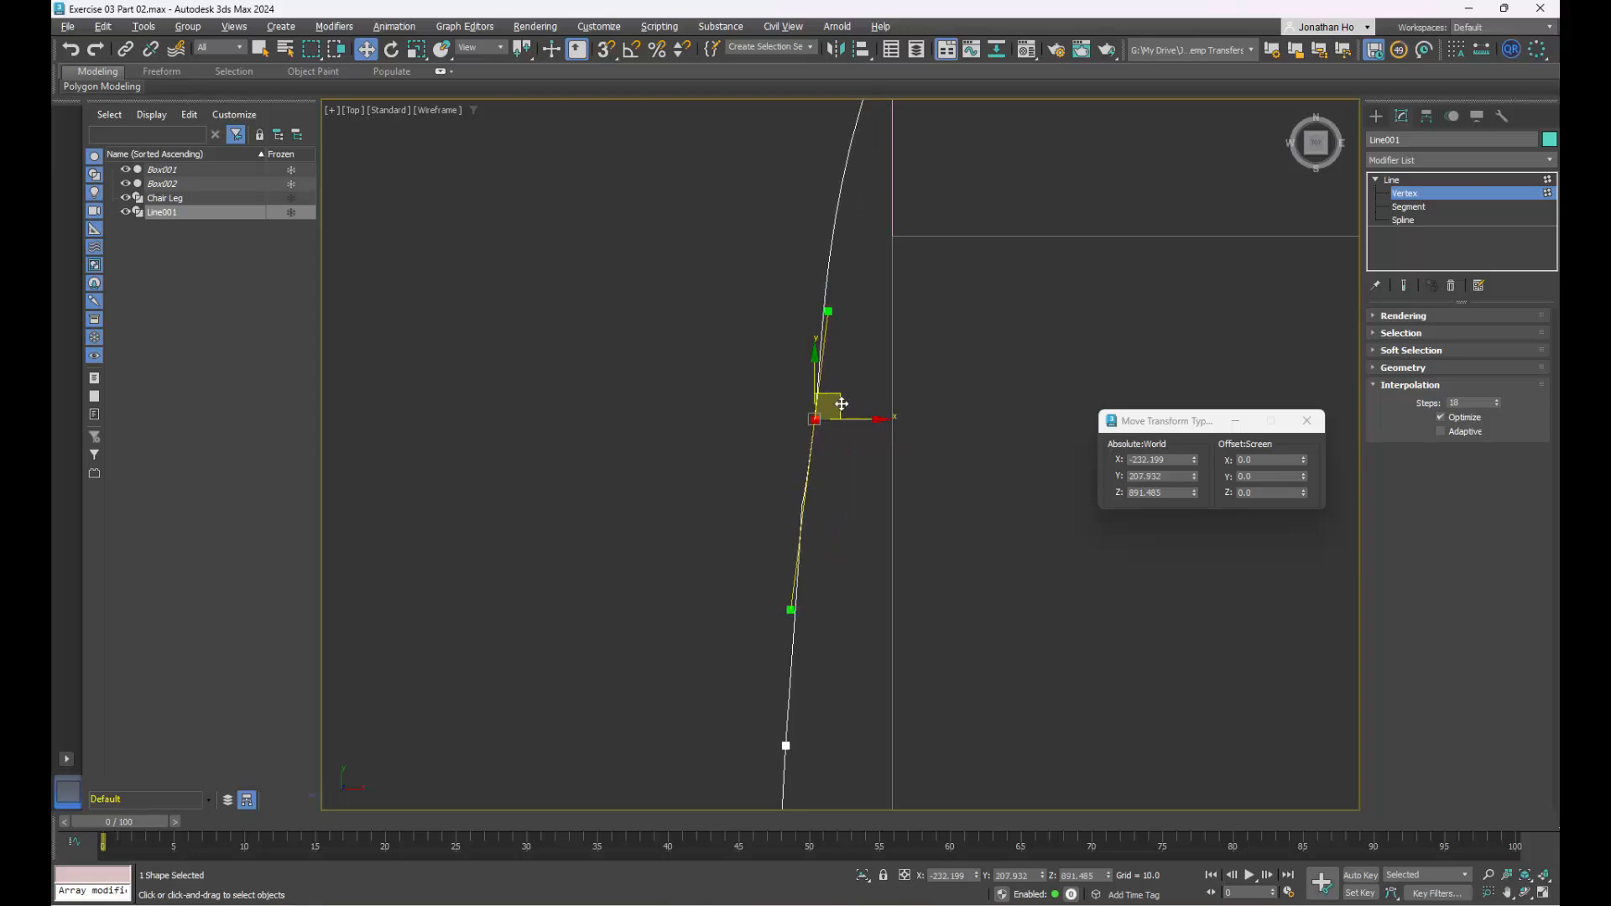
pyautogui.hotkey('alt', 'w')
pyautogui.hotkey('alt', 'w')
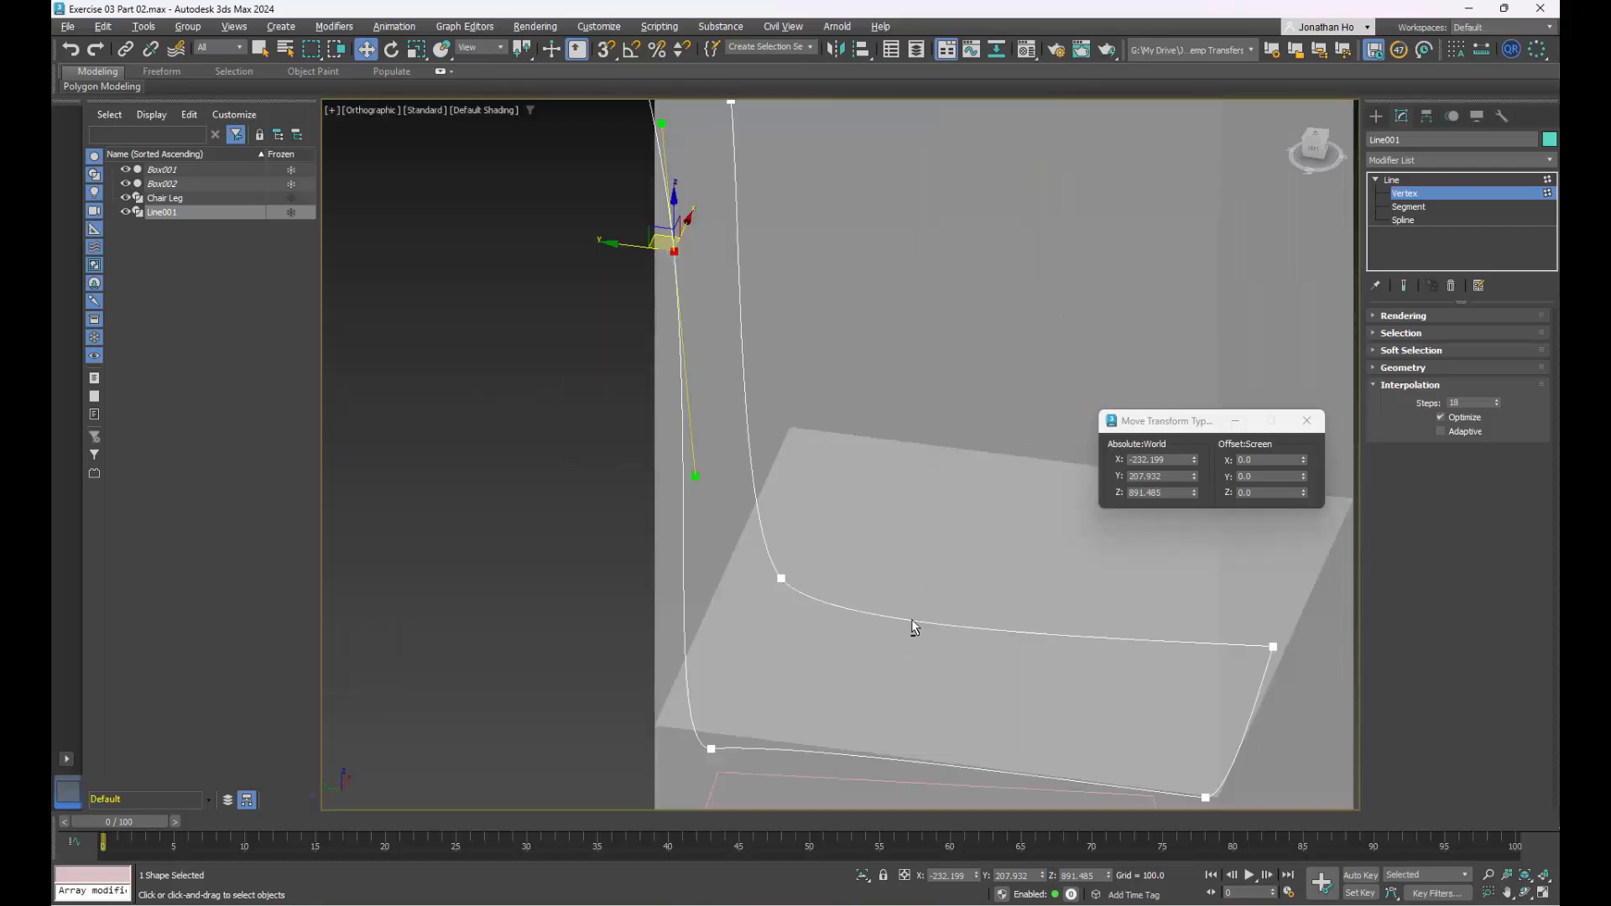
# - Isolate the half-chair outline spline from the reference boxes and chair leg, and return to its object level
pyautogui.keyDown('alt'); pyautogui.moveTo(909, 629); pyautogui.dragTo(695, 582, button='middle'); pyautogui.keyUp('alt')
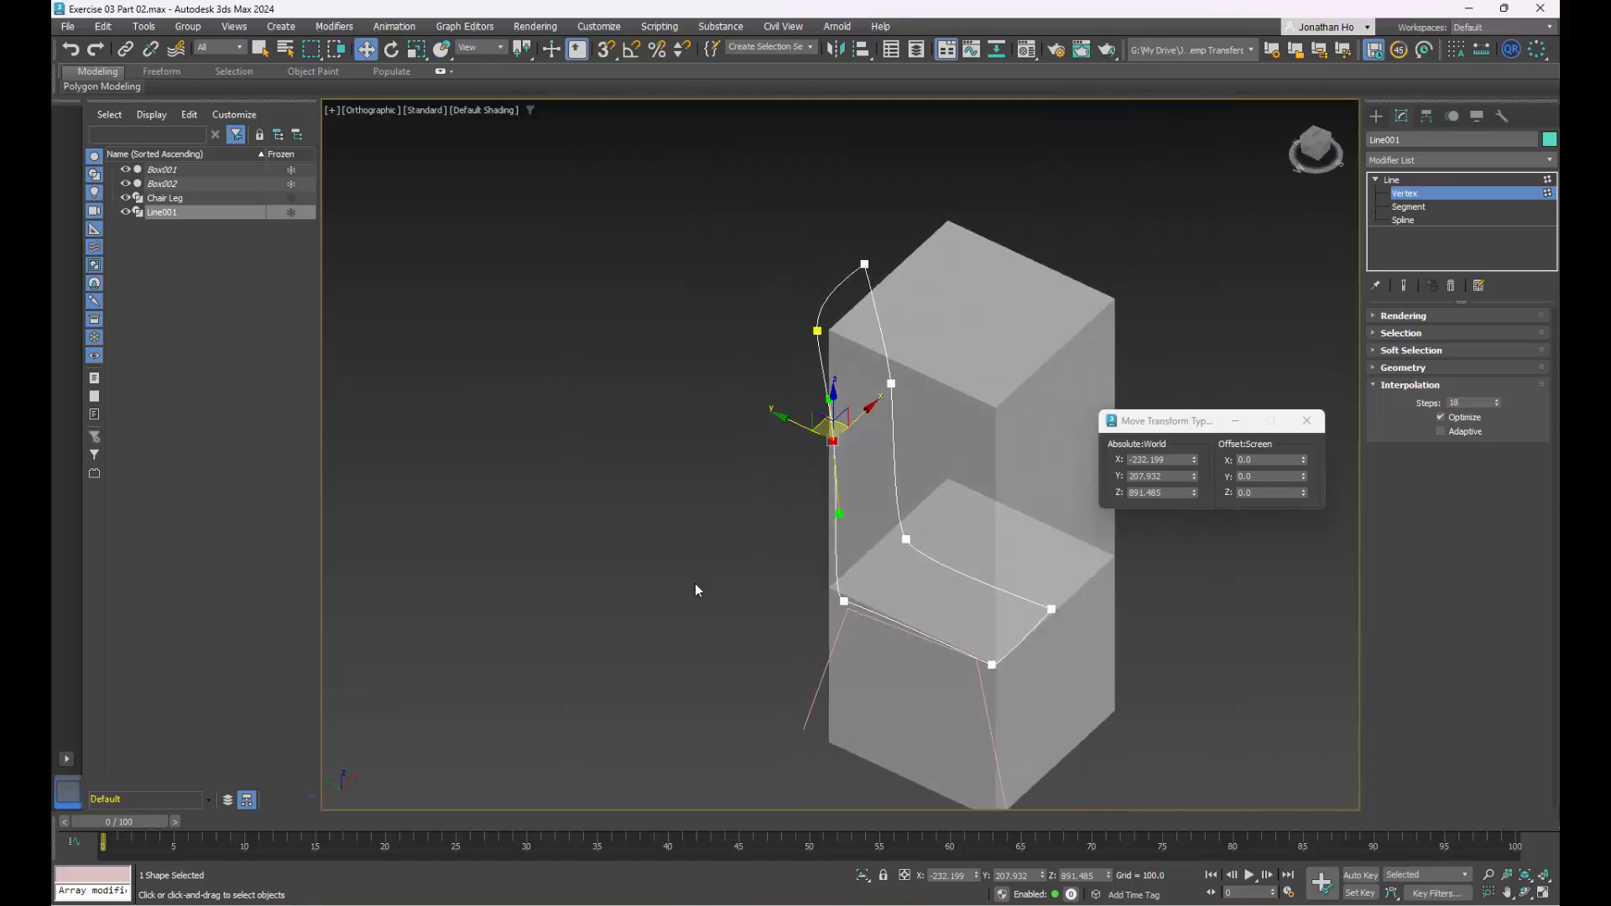
pyautogui.click(696, 583)
pyautogui.keyDown('alt'); pyautogui.moveTo(836, 598); pyautogui.dragTo(686, 543, button='middle'); pyautogui.keyUp('alt')
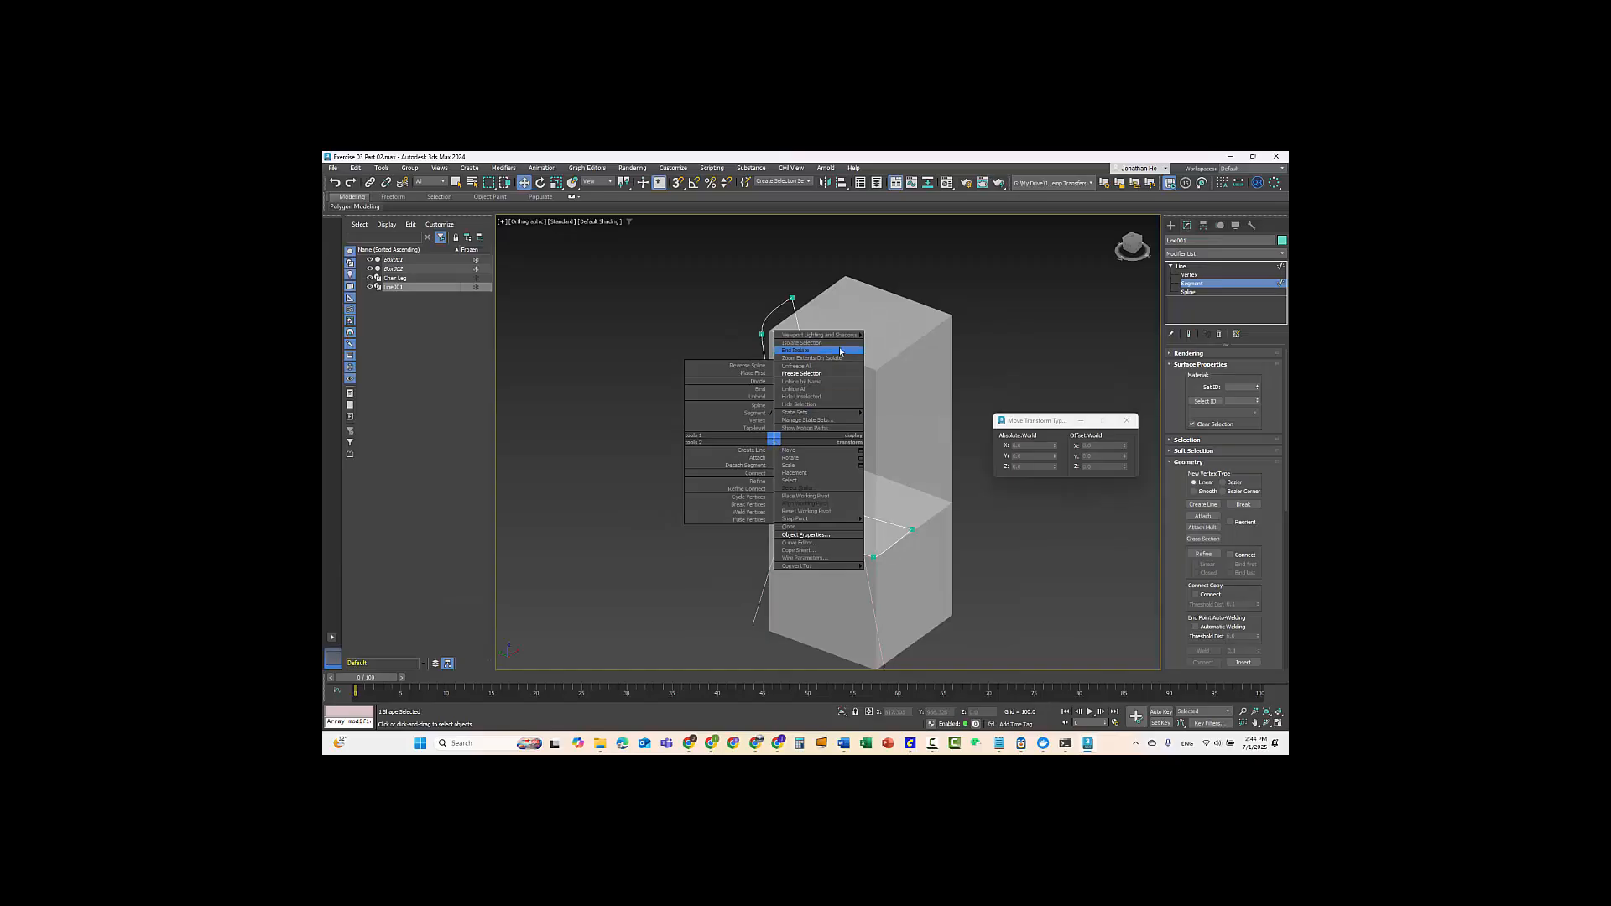
pyautogui.click(854, 326)
pyautogui.click(834, 347)
pyautogui.keyDown('alt'); pyautogui.moveTo(968, 545); pyautogui.dragTo(876, 407, button='middle'); pyautogui.keyUp('alt')
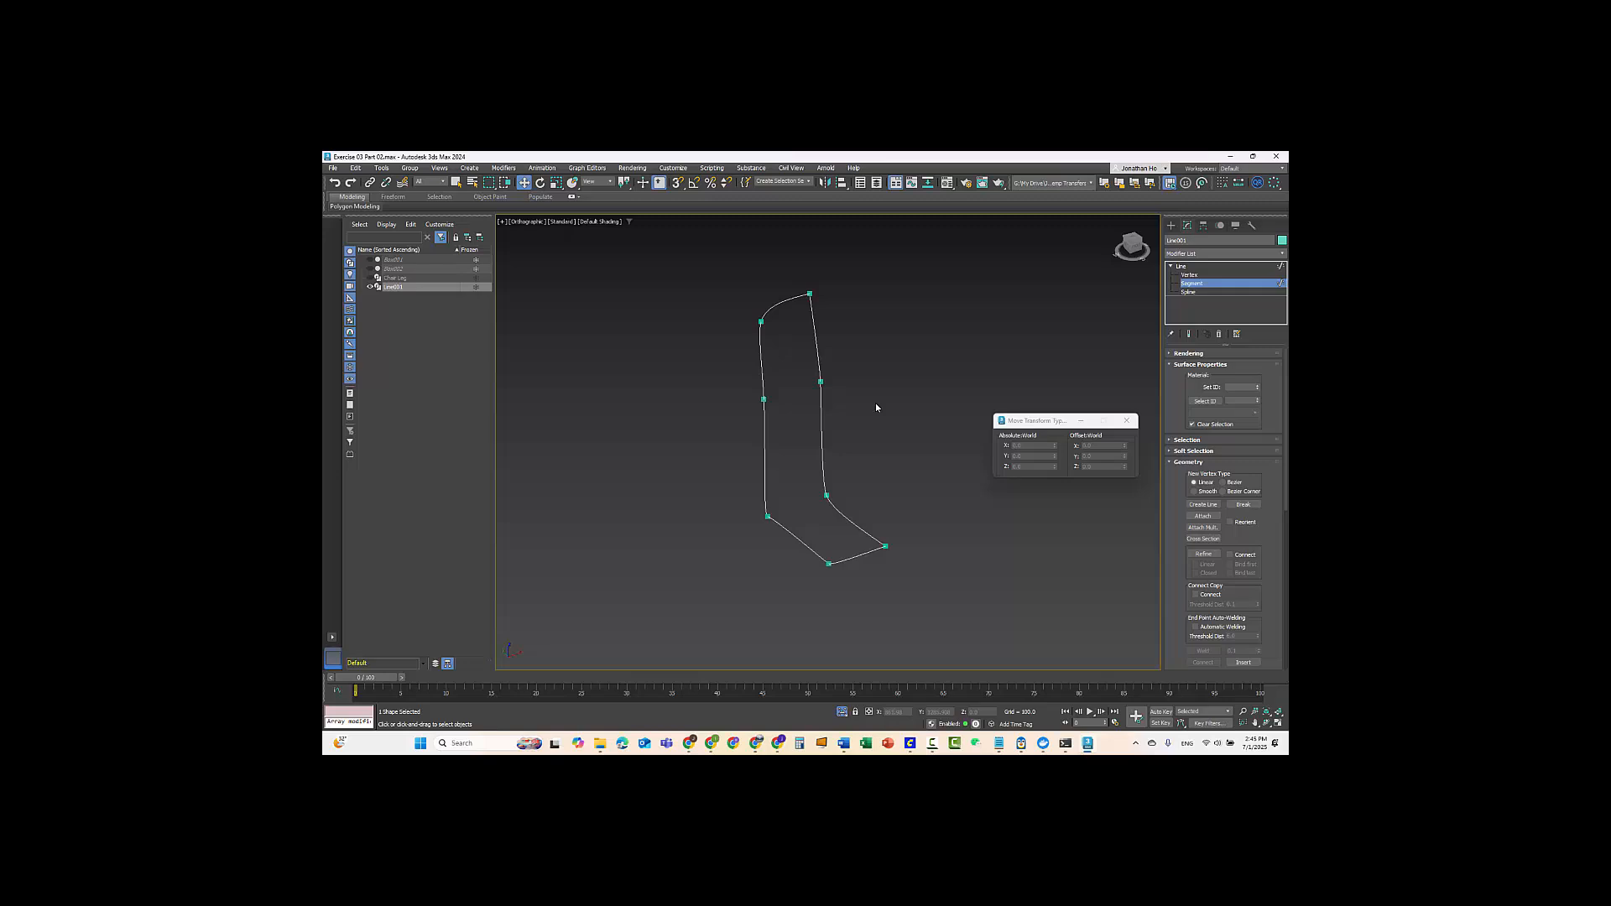
pyautogui.moveTo(892, 406)
pyautogui.keyDown('alt'); pyautogui.mouseDown(button='middle')
pyautogui.moveTo(878, 417)
pyautogui.moveTo(895, 407)
pyautogui.mouseUp(button='middle'); pyautogui.keyUp('alt')
pyautogui.click(1239, 265)
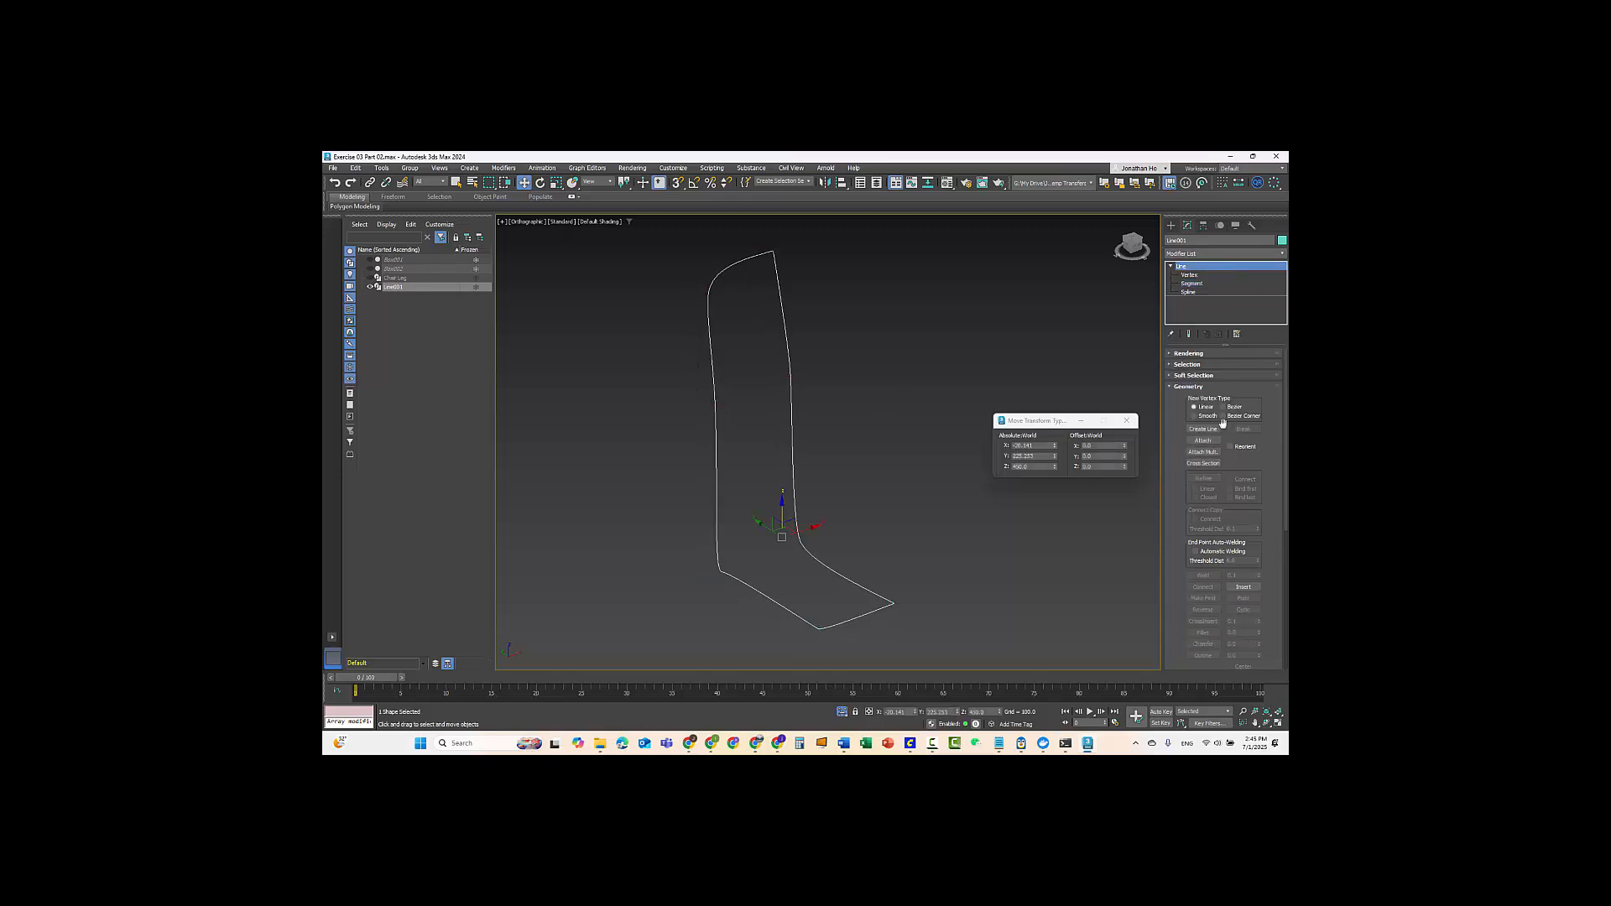
# - Try to surface the outline with the Surface modifier, and undo it
pyautogui.click(1222, 254)
pyautogui.write('surf')
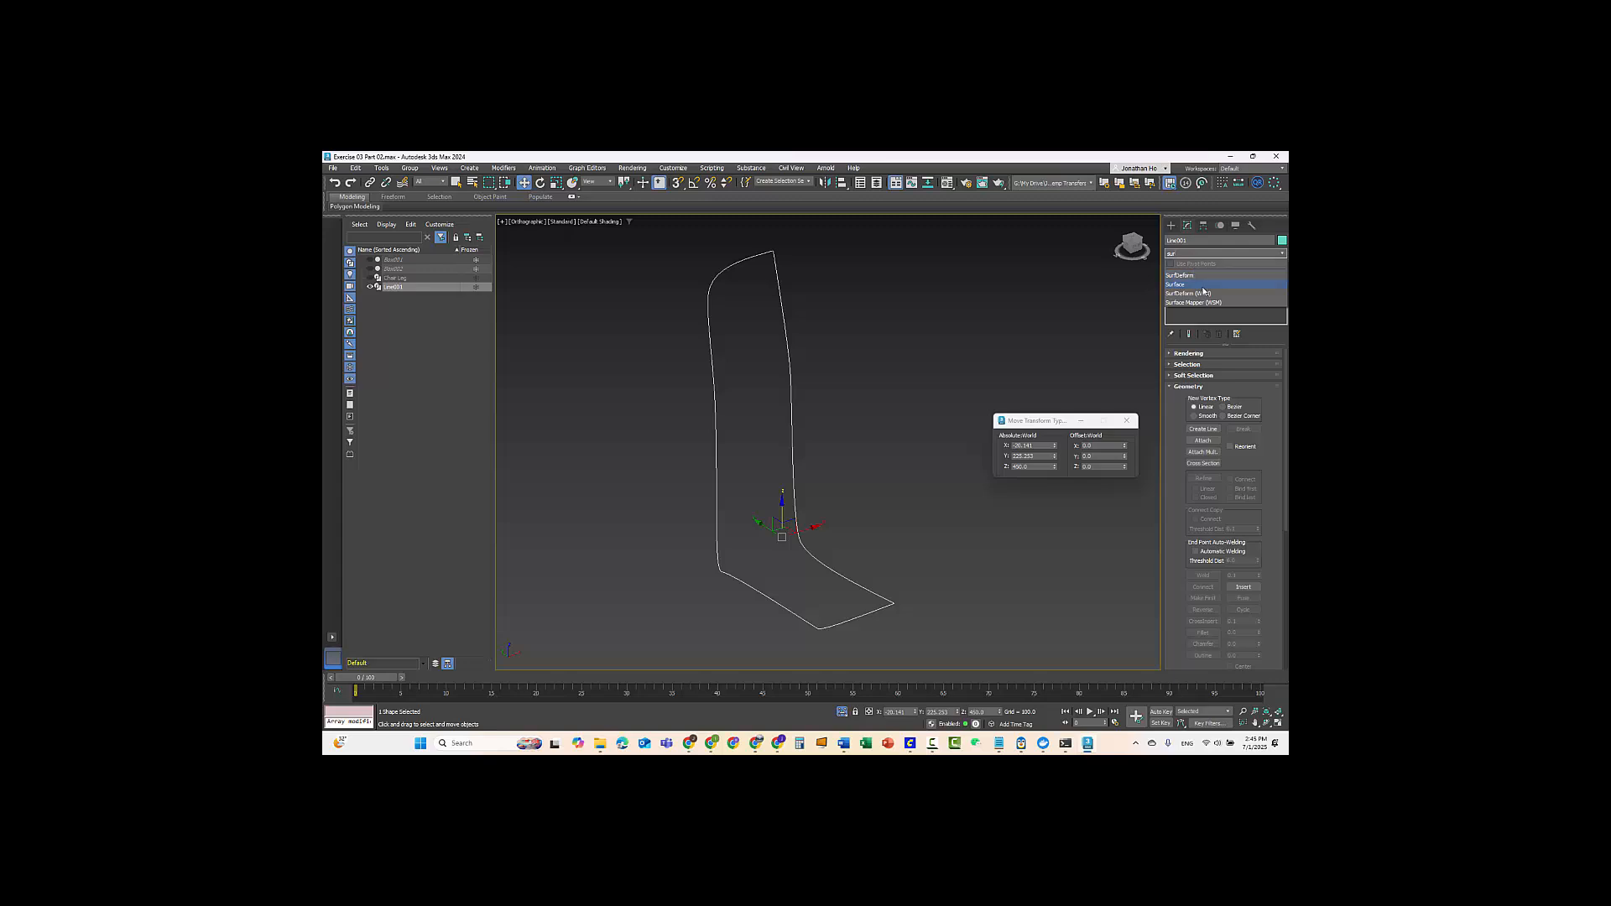
pyautogui.click(1203, 288)
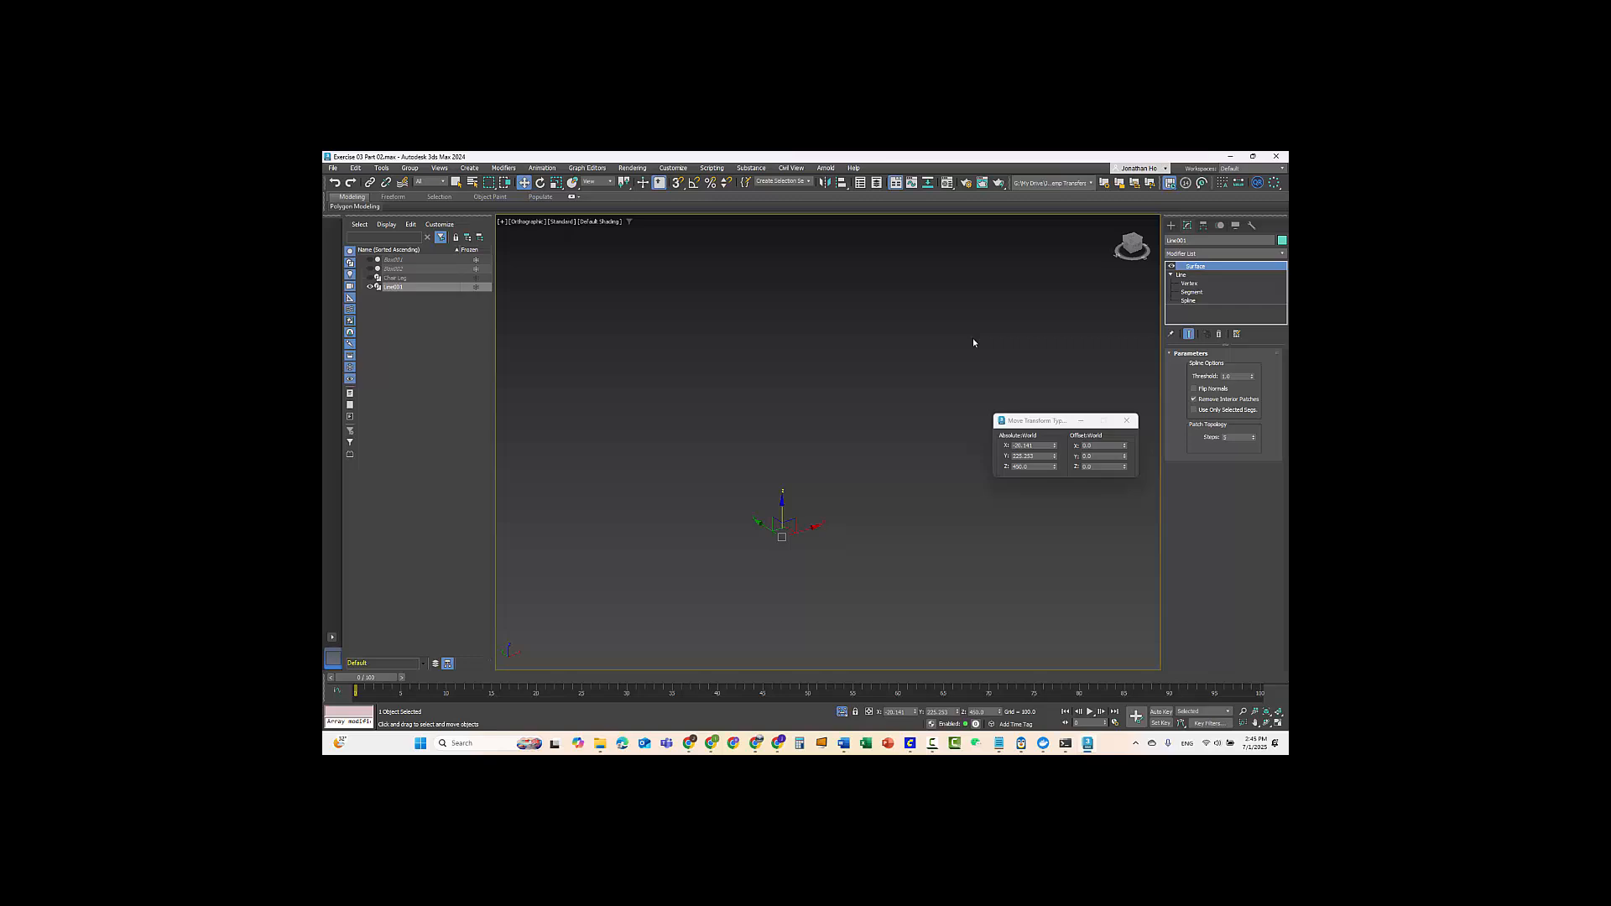
pyautogui.hotkey('ctrl', 'z')
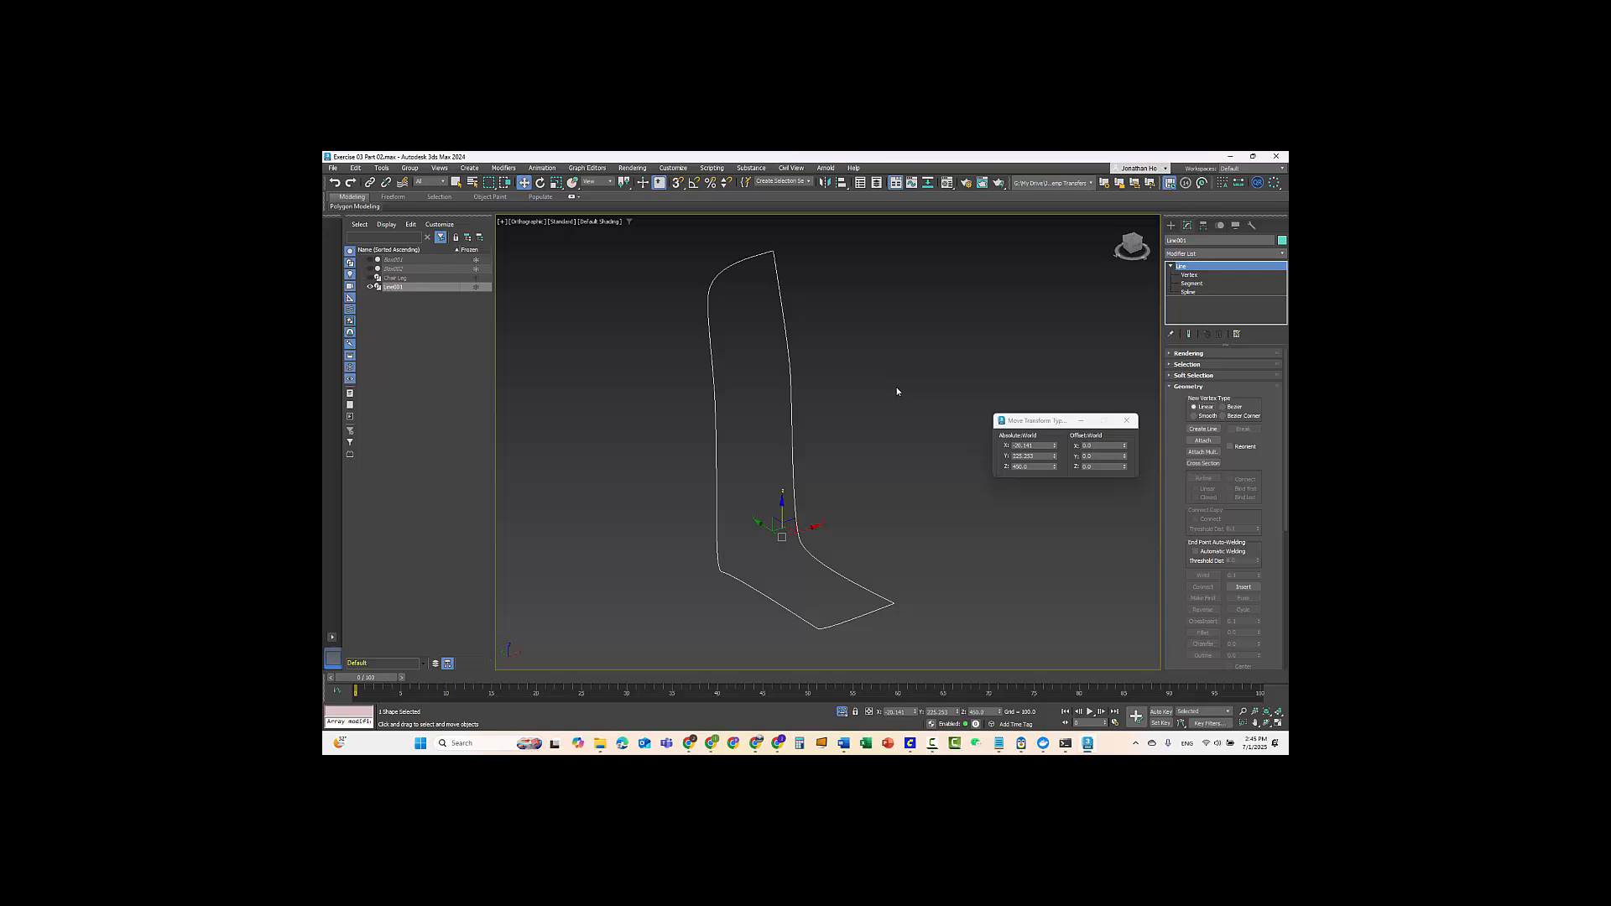
# - Switch to the Miro board and examine the chair construction stages from outline to surfaced seat, then return to 3ds Max
pyautogui.hotkey('alt', 'Tab')
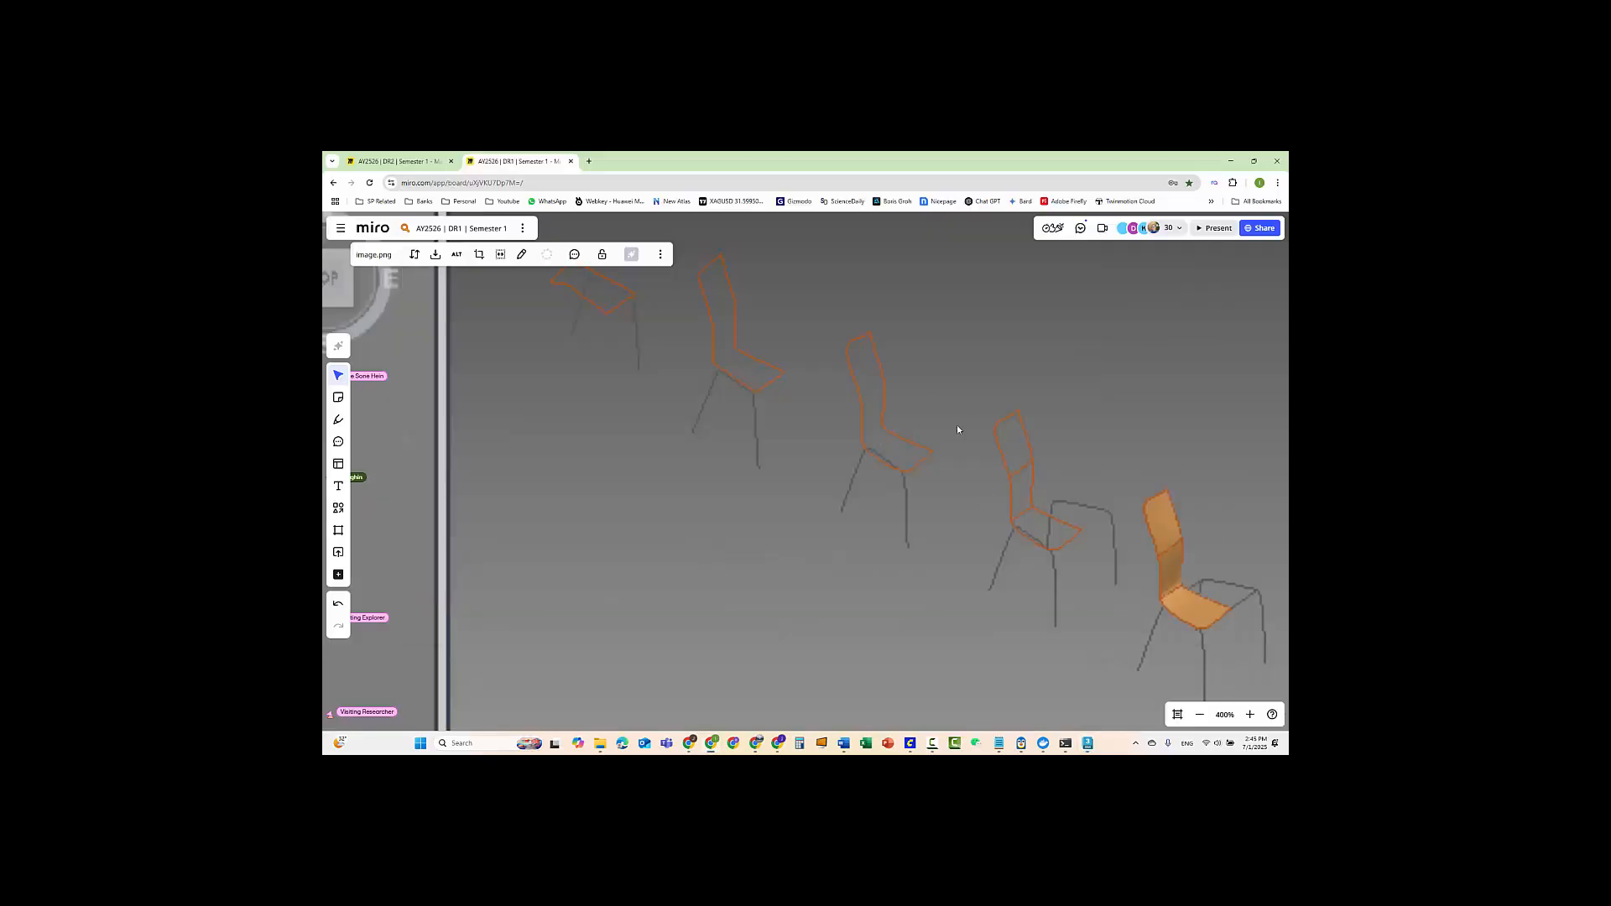
pyautogui.moveTo(857, 341)
pyautogui.mouseDown()
pyautogui.moveTo(854, 511)
pyautogui.moveTo(942, 404)
pyautogui.moveTo(827, 337)
pyautogui.moveTo(801, 424)
pyautogui.moveTo(943, 484)
pyautogui.mouseUp()
pyautogui.press('Escape')
pyautogui.moveTo(818, 418); pyautogui.dragTo(754, 286)
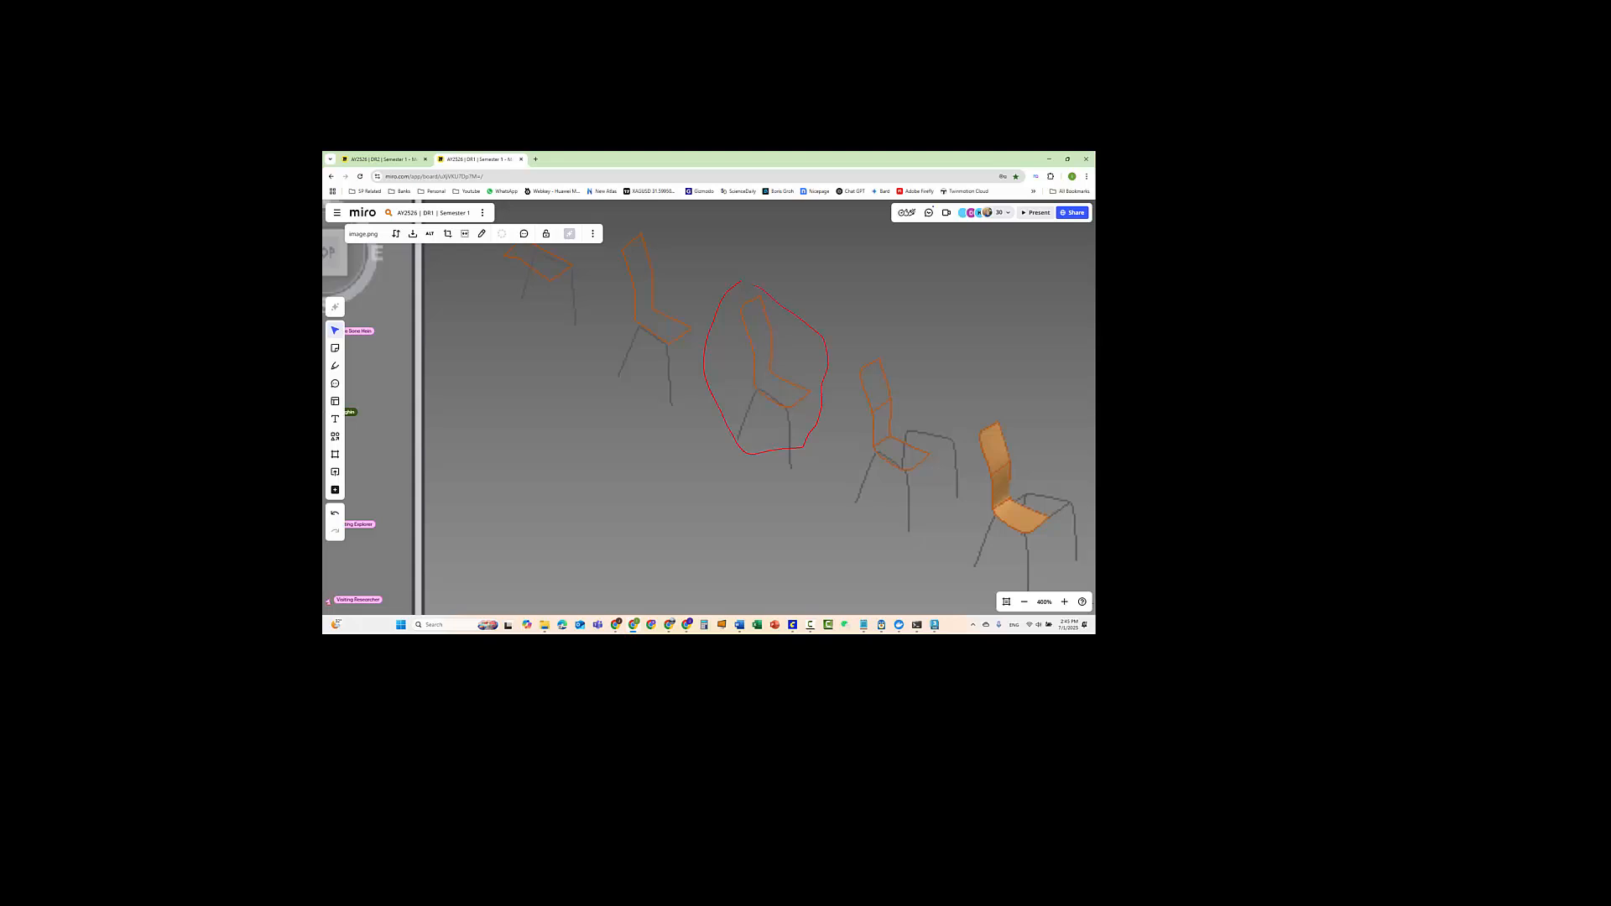
pyautogui.moveTo(877, 345)
pyautogui.mouseDown()
pyautogui.moveTo(844, 385)
pyautogui.moveTo(860, 423)
pyautogui.moveTo(880, 386)
pyautogui.mouseUp()
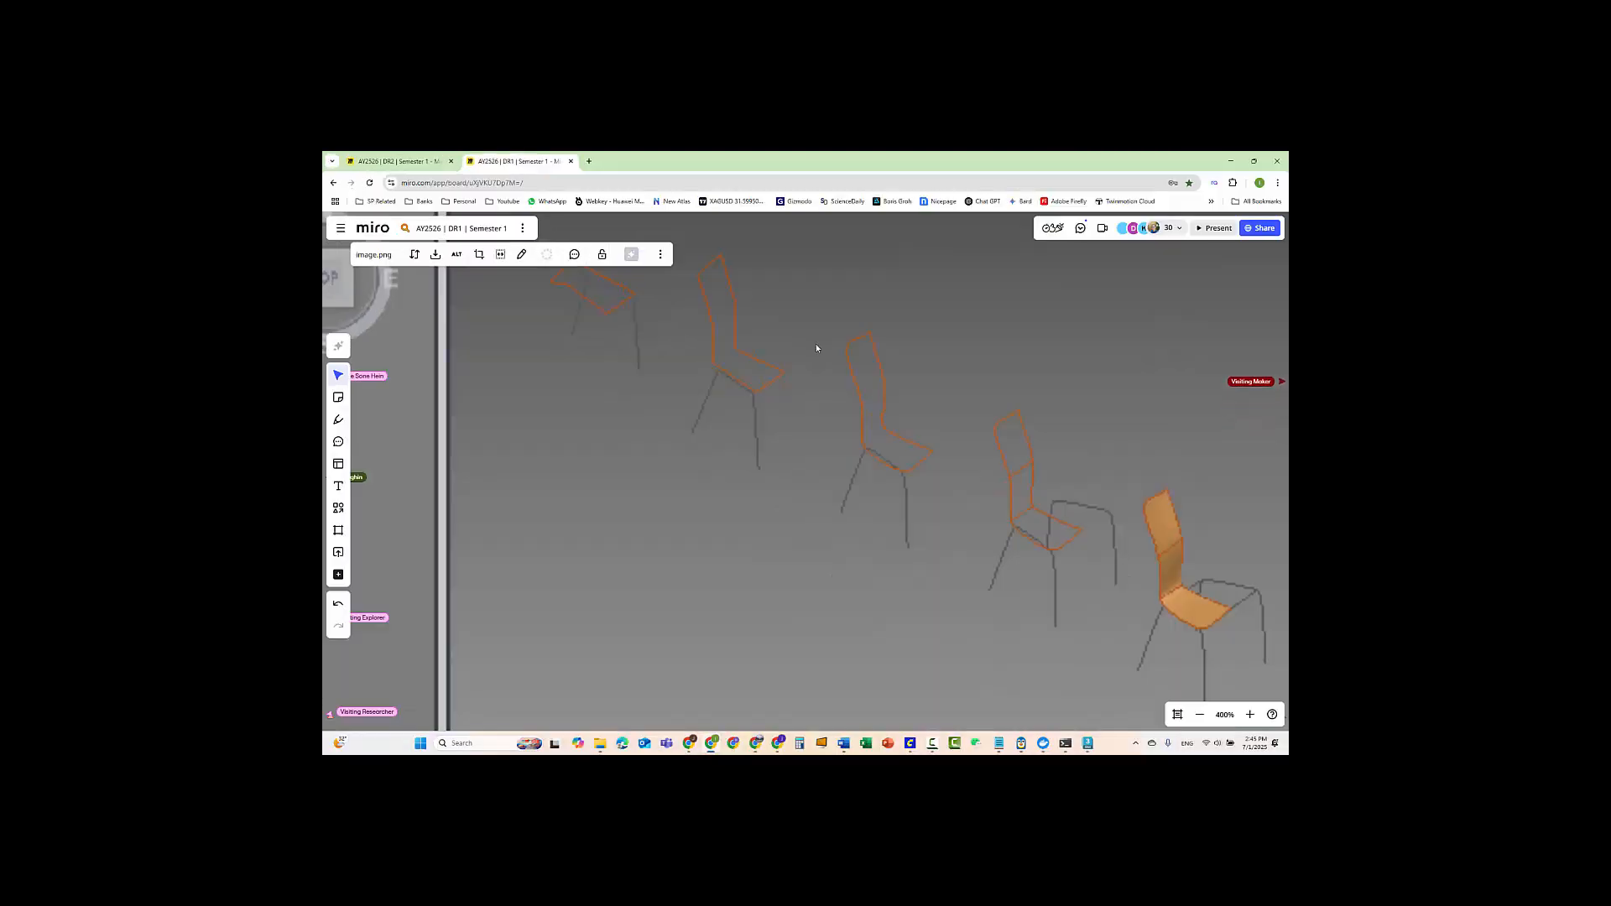
pyautogui.hotkey('alt', 'Tab')
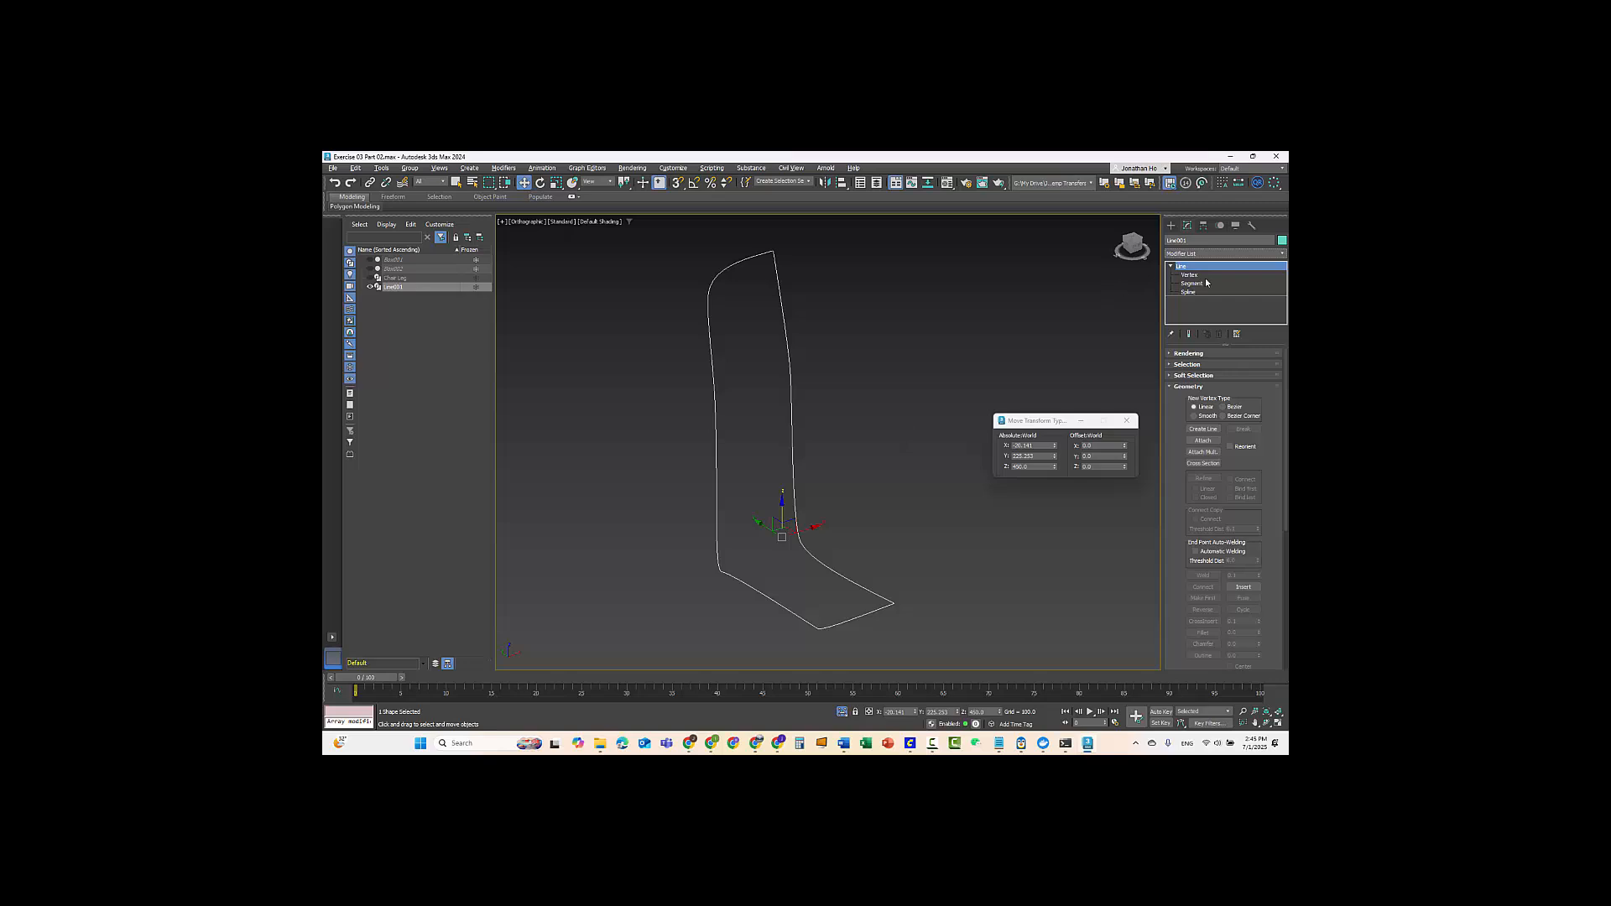
# - With snapping on, add a cross line within the spline between the two mid-height backrest vertices, without welding its ends
pyautogui.click(1202, 275)
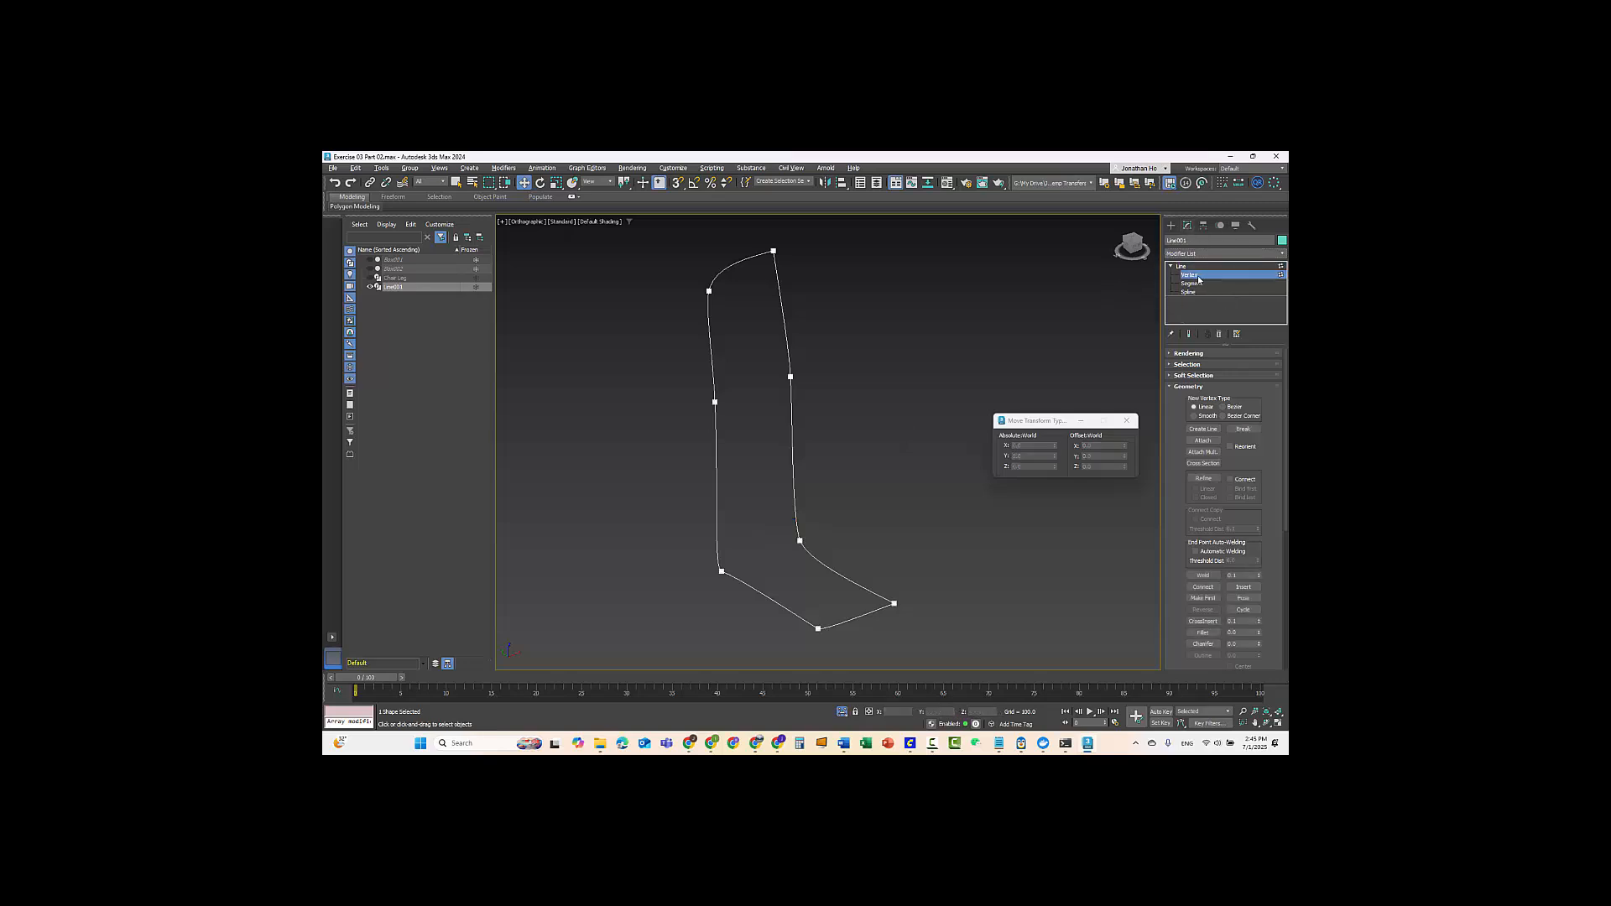
pyautogui.press('ctrl')
pyautogui.press('ctrl')
pyautogui.click(1205, 429)
pyautogui.press('ctrl')
pyautogui.click(680, 184)
pyautogui.click(714, 402)
pyautogui.click(790, 377)
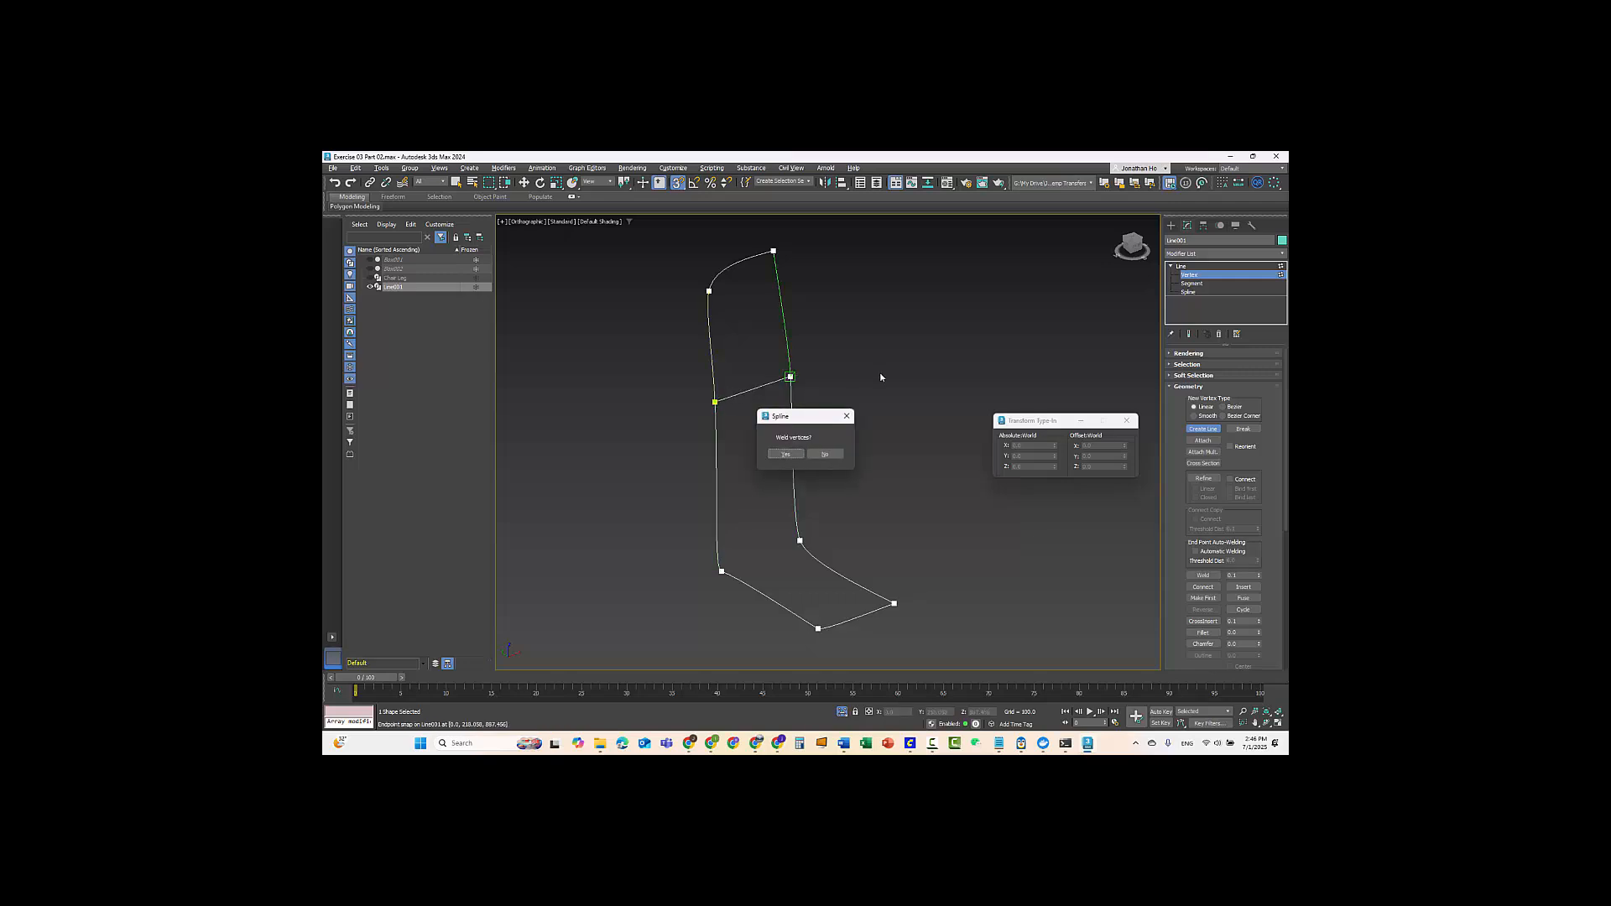
pyautogui.click(823, 454)
pyautogui.rightClick(822, 460)
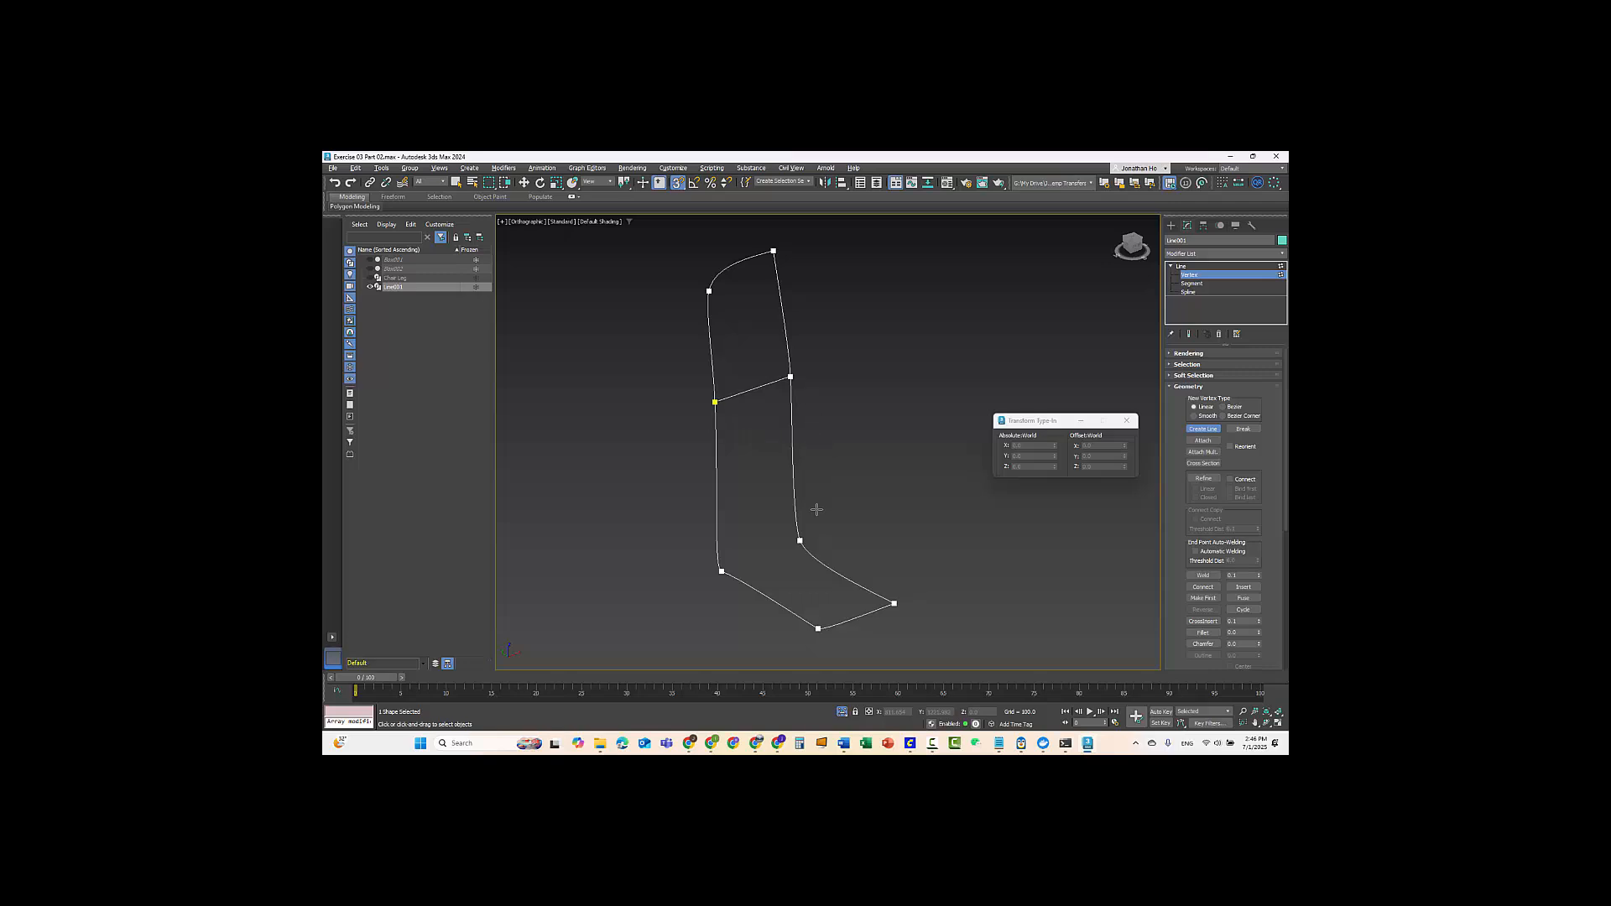
# - Add a second unwelded cross line between the two rear seat corner vertices and leave vertex editing
pyautogui.click(721, 573)
pyautogui.click(800, 542)
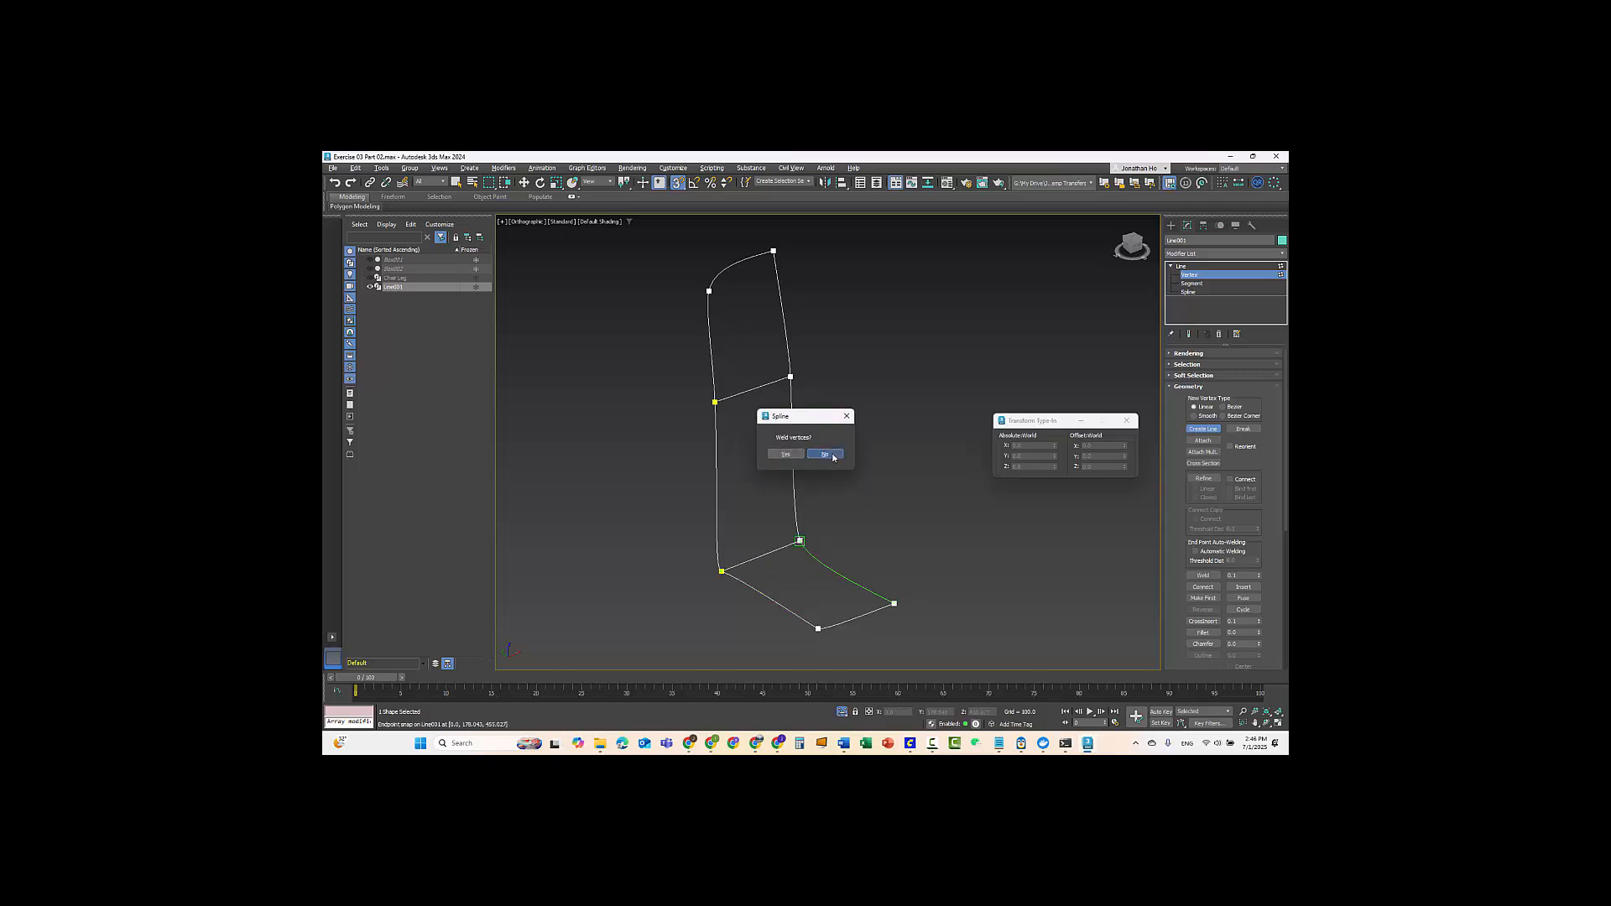
pyautogui.click(823, 454)
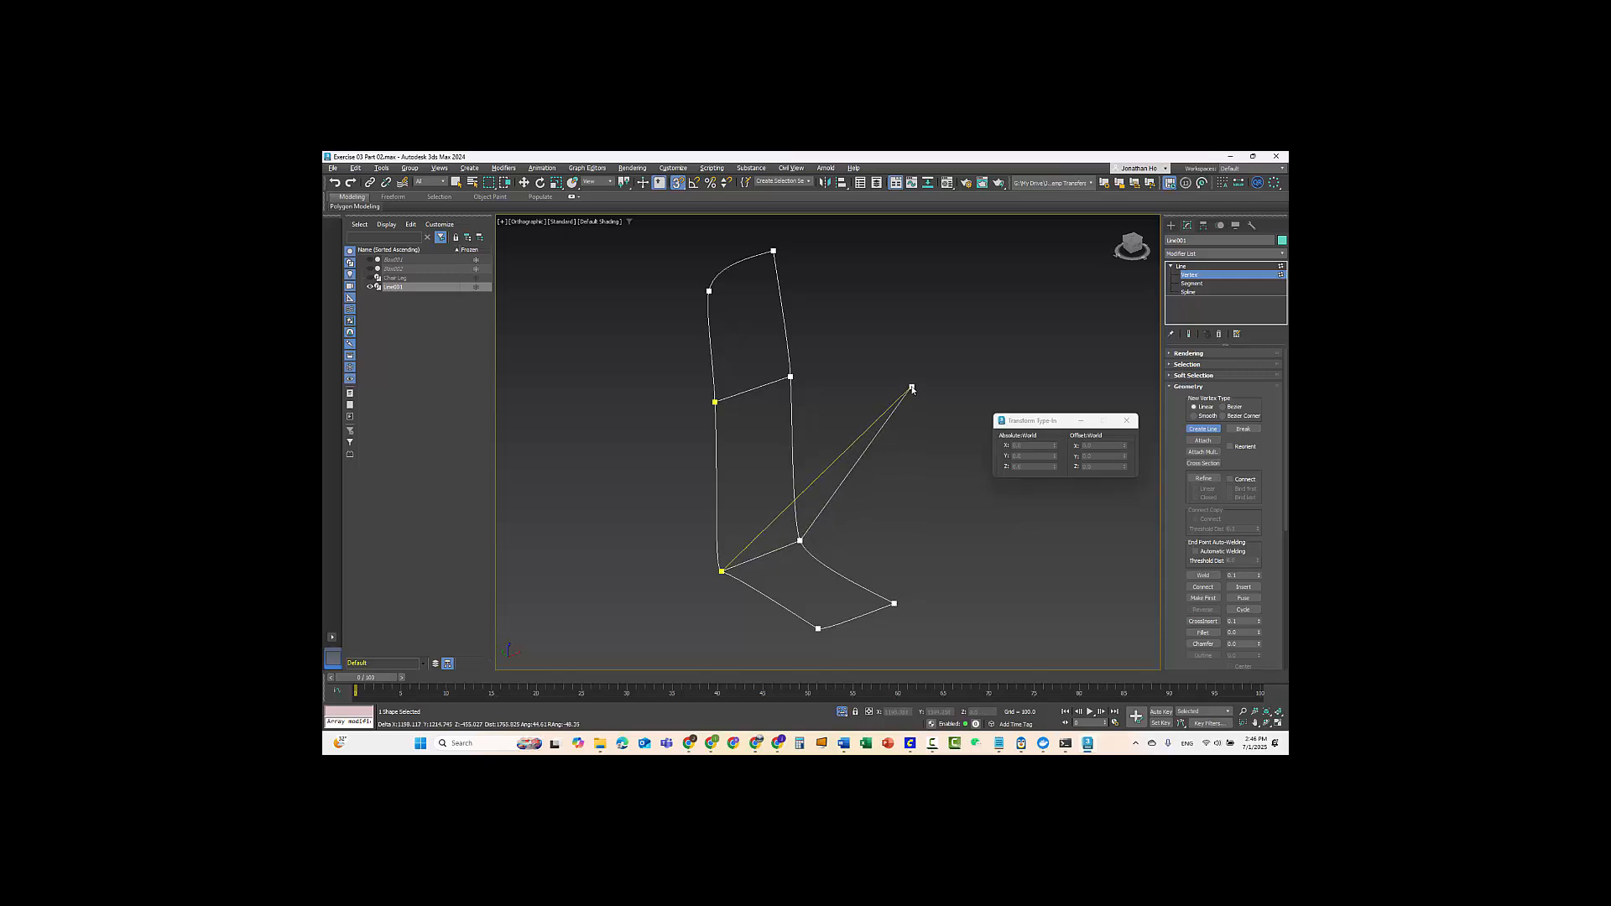
pyautogui.rightClick(912, 388)
pyautogui.press('w')
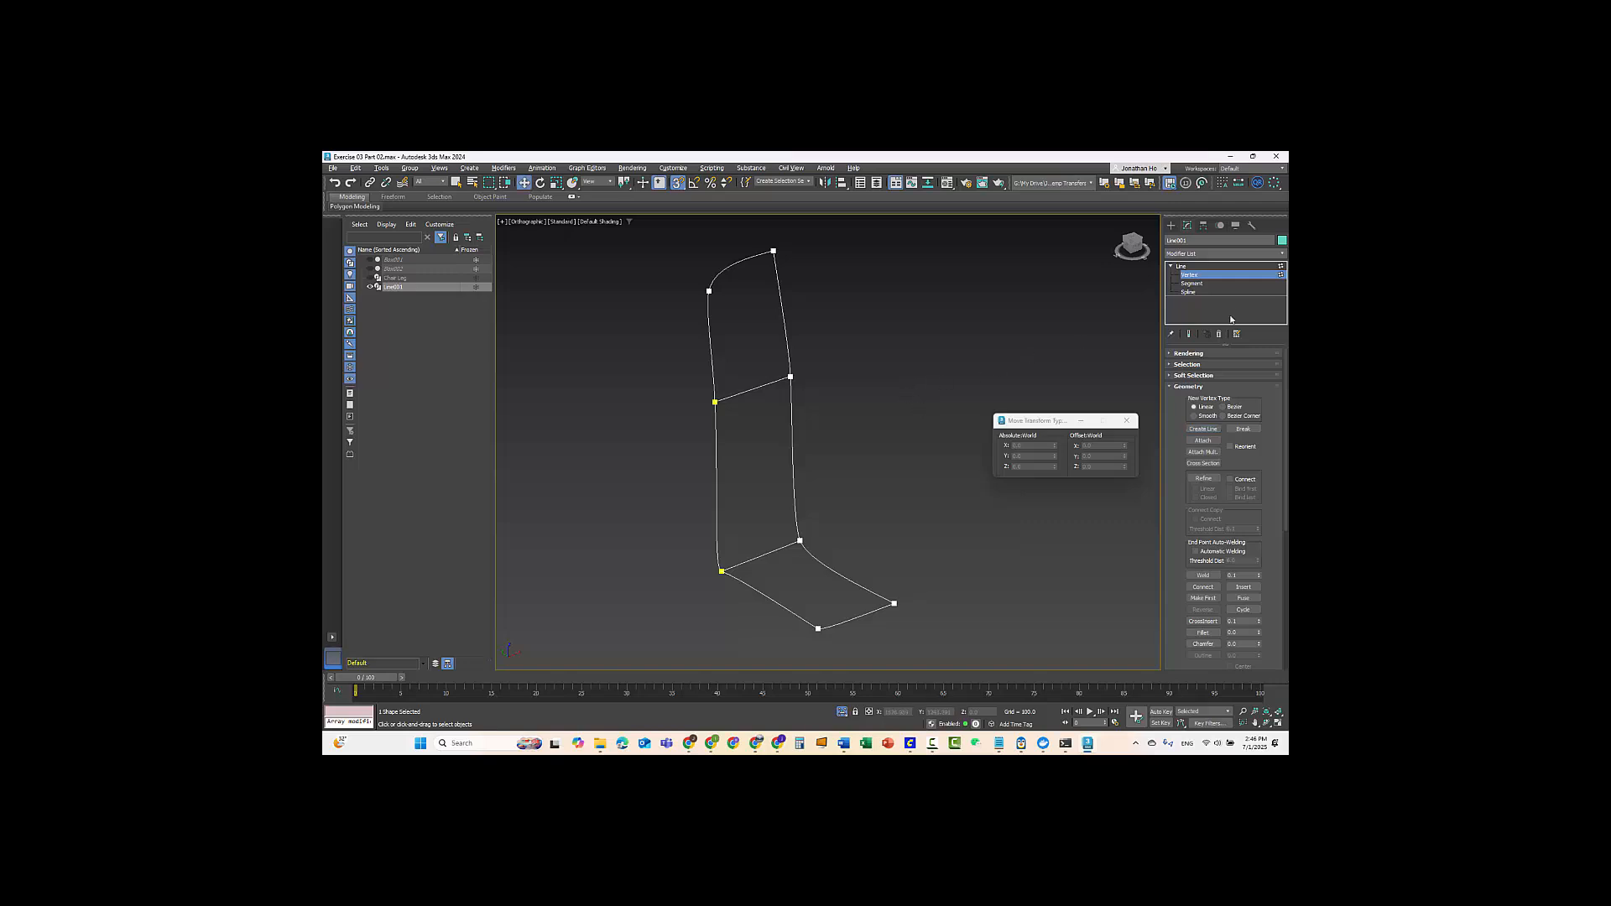
pyautogui.click(1237, 274)
pyautogui.moveTo(859, 420)
pyautogui.keyDown('alt'); pyautogui.mouseDown(button='middle')
pyautogui.moveTo(906, 385)
pyautogui.moveTo(863, 471)
pyautogui.moveTo(899, 392)
pyautogui.moveTo(864, 453)
pyautogui.moveTo(875, 412)
pyautogui.moveTo(876, 427)
pyautogui.mouseUp(button='middle'); pyautogui.keyUp('alt')
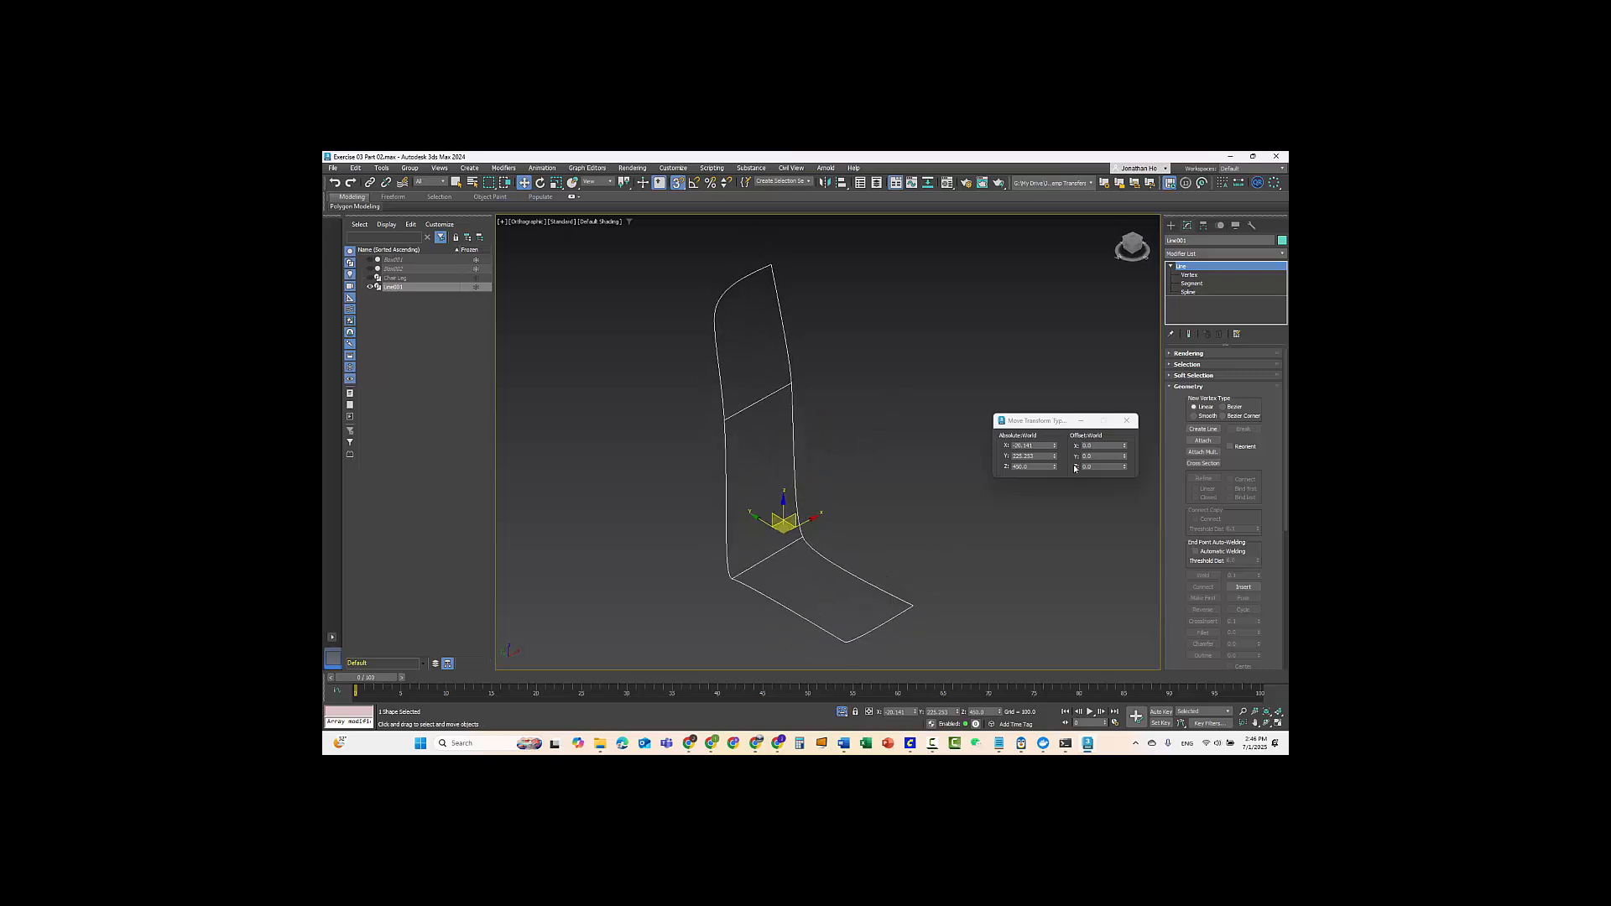
# - Apply the Surface modifier to the half-chair spline and turn on Flip Normals
pyautogui.click(1257, 254)
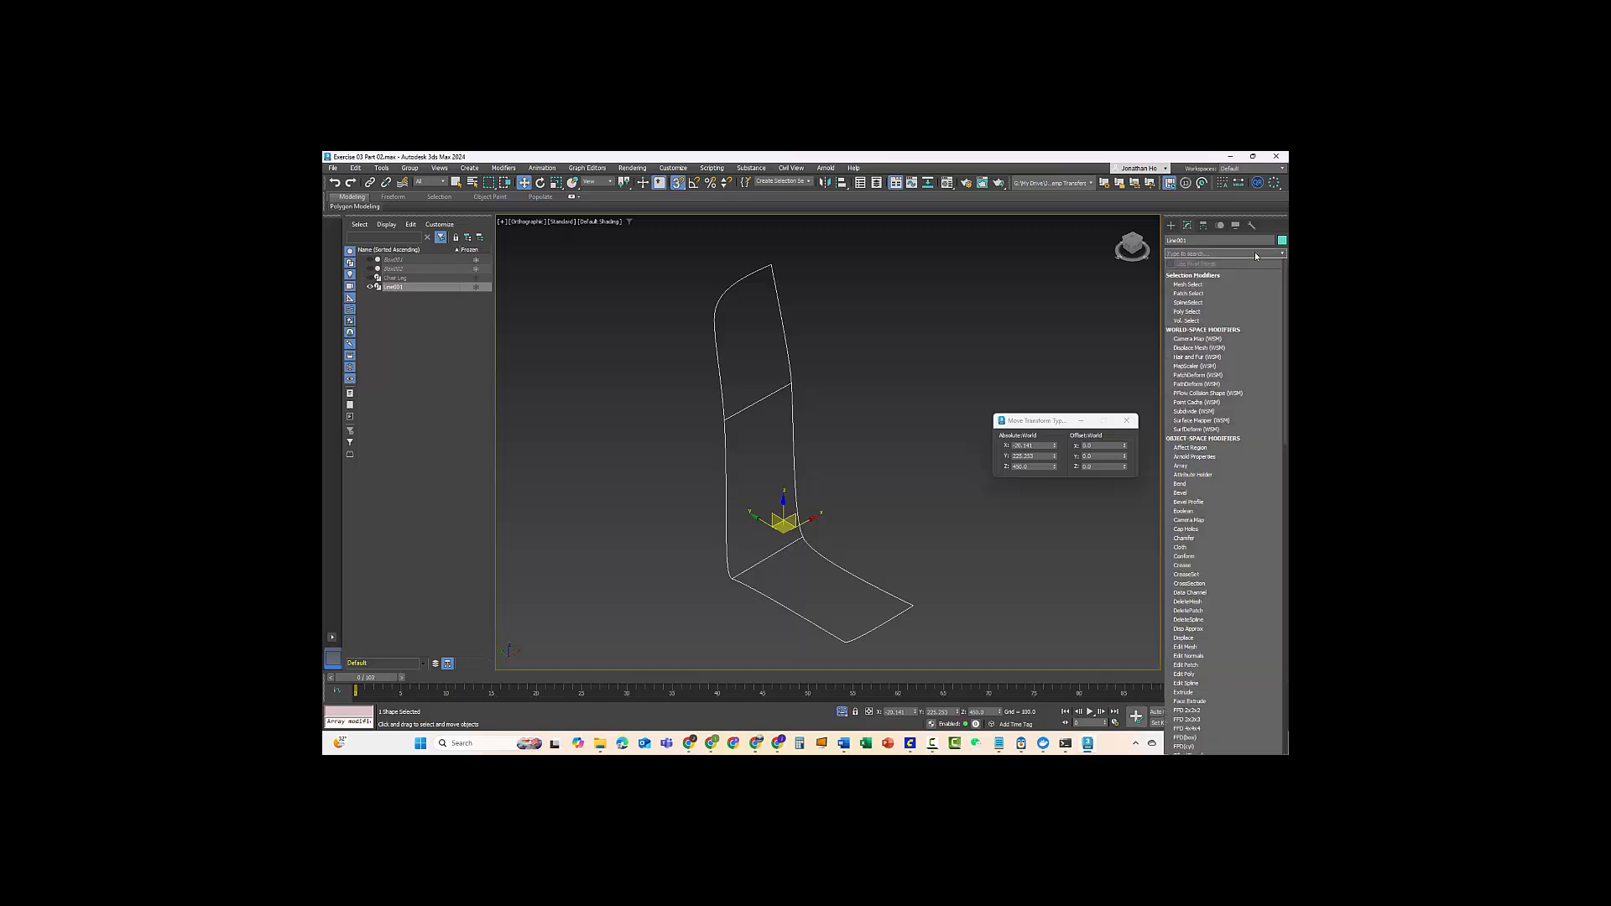
pyautogui.write('sur')
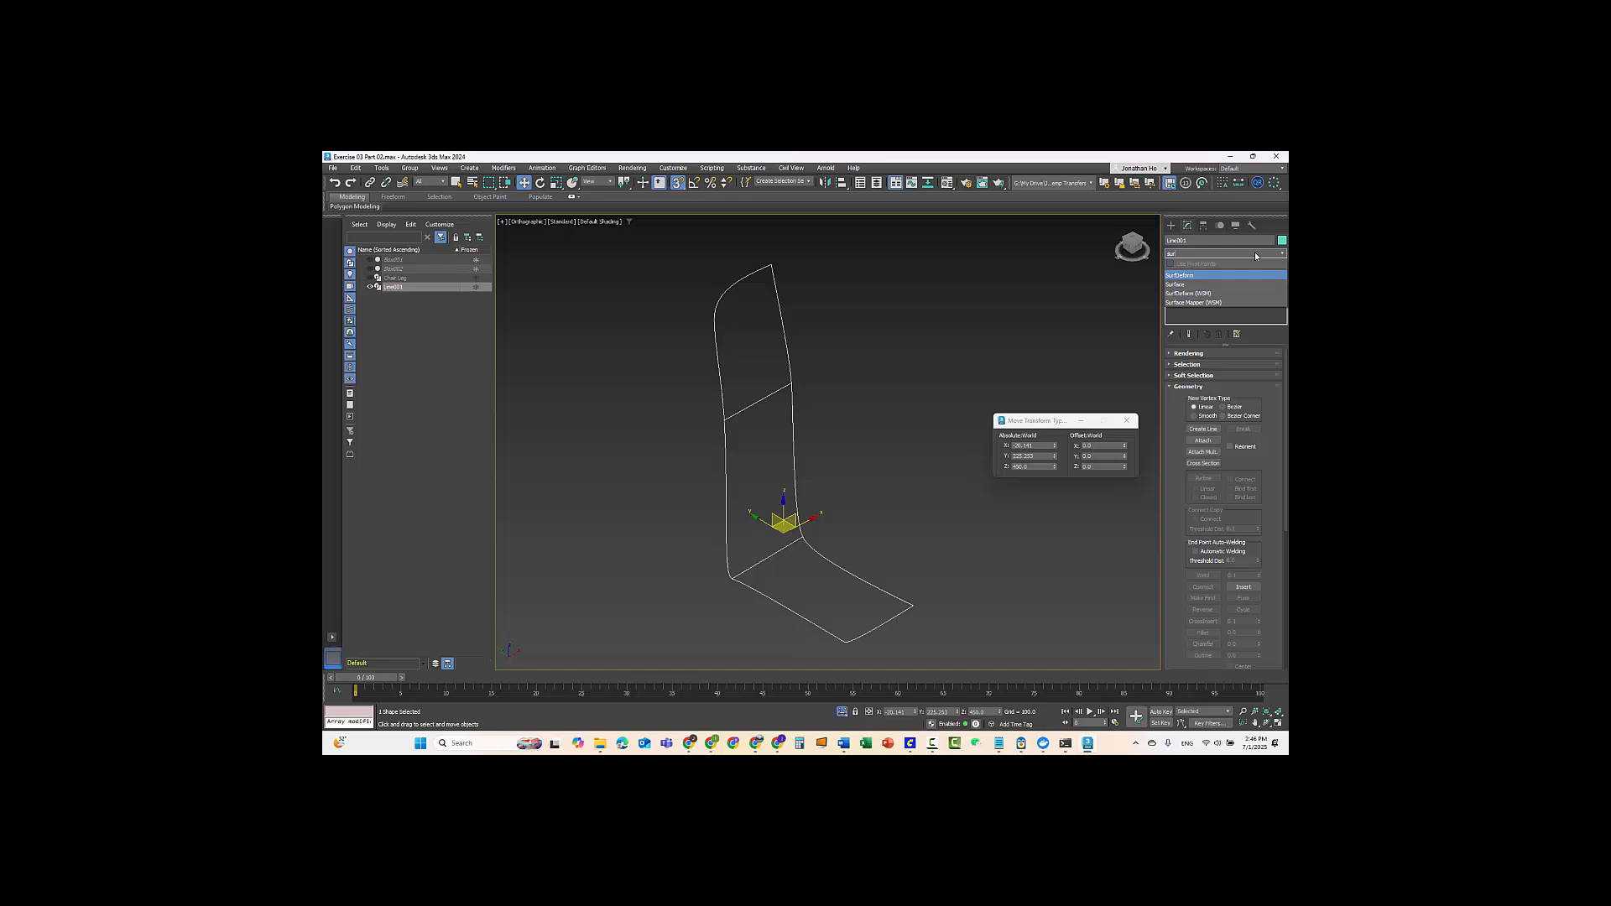
pyautogui.click(1190, 285)
pyautogui.keyDown('alt'); pyautogui.moveTo(828, 503); pyautogui.dragTo(959, 478, button='middle'); pyautogui.keyUp('alt')
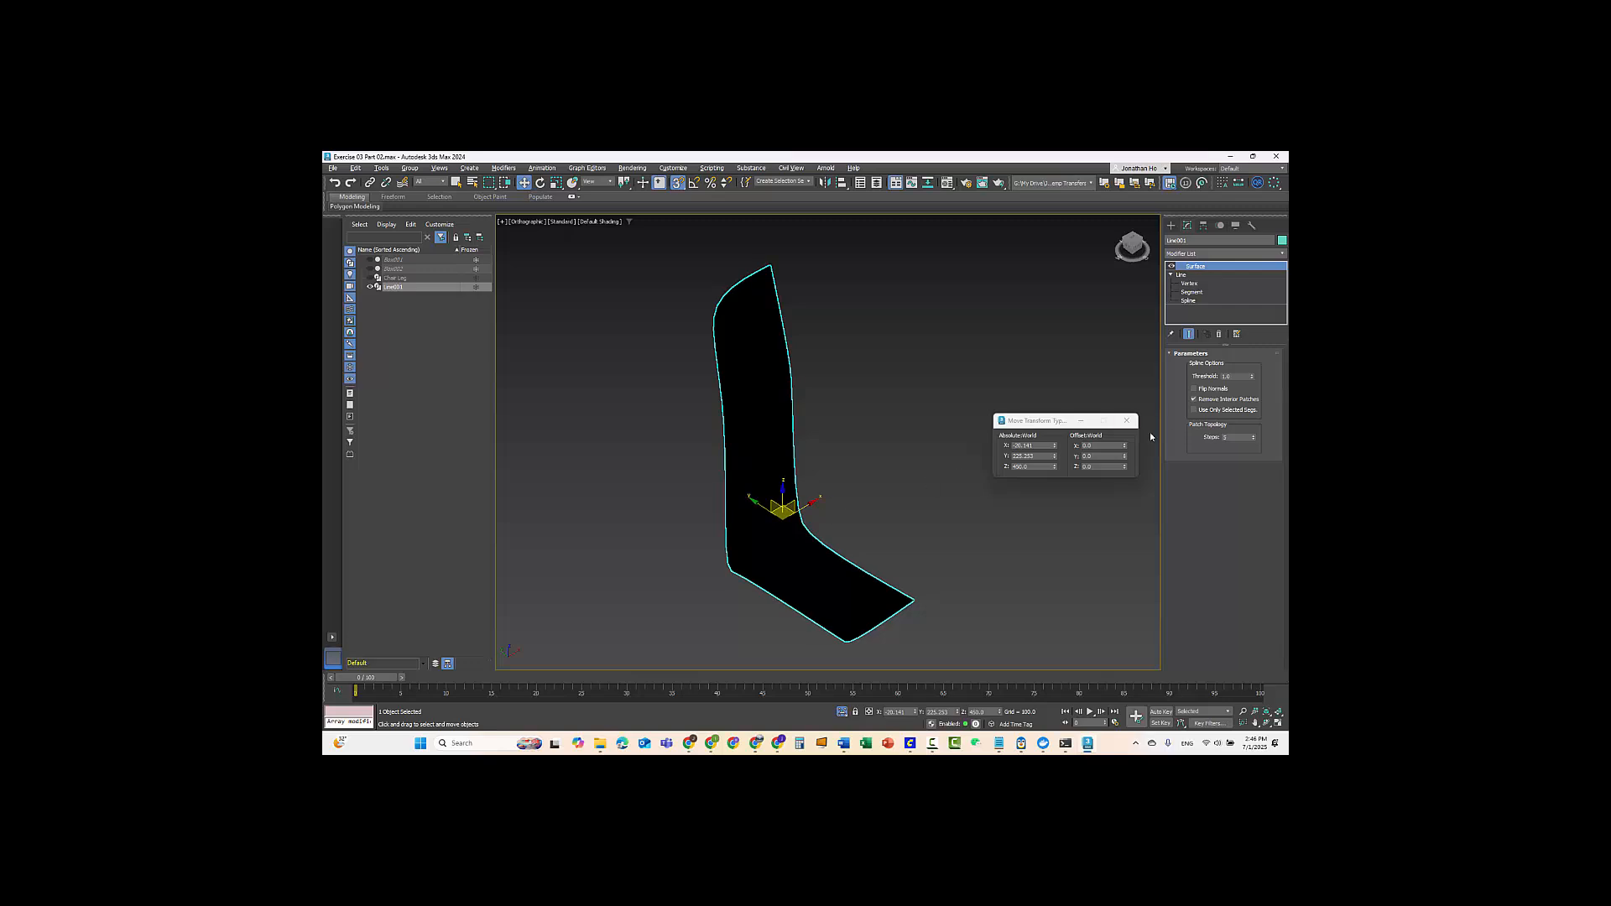
pyautogui.click(1194, 389)
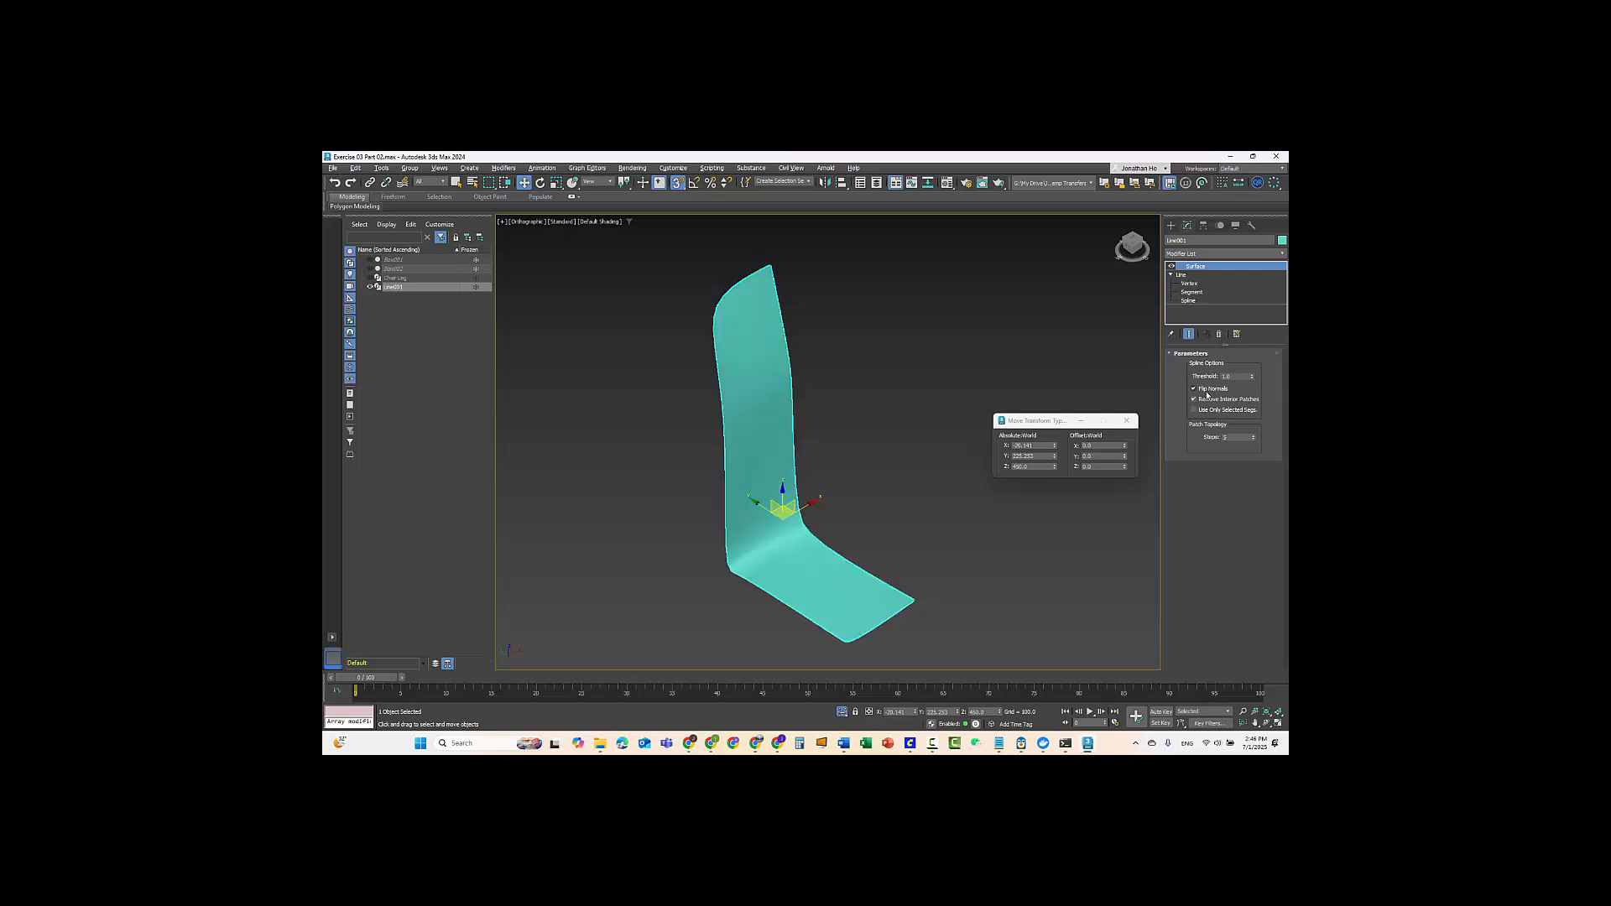
pyautogui.click(1207, 390)
pyautogui.click(1207, 390)
pyautogui.click(1207, 390)
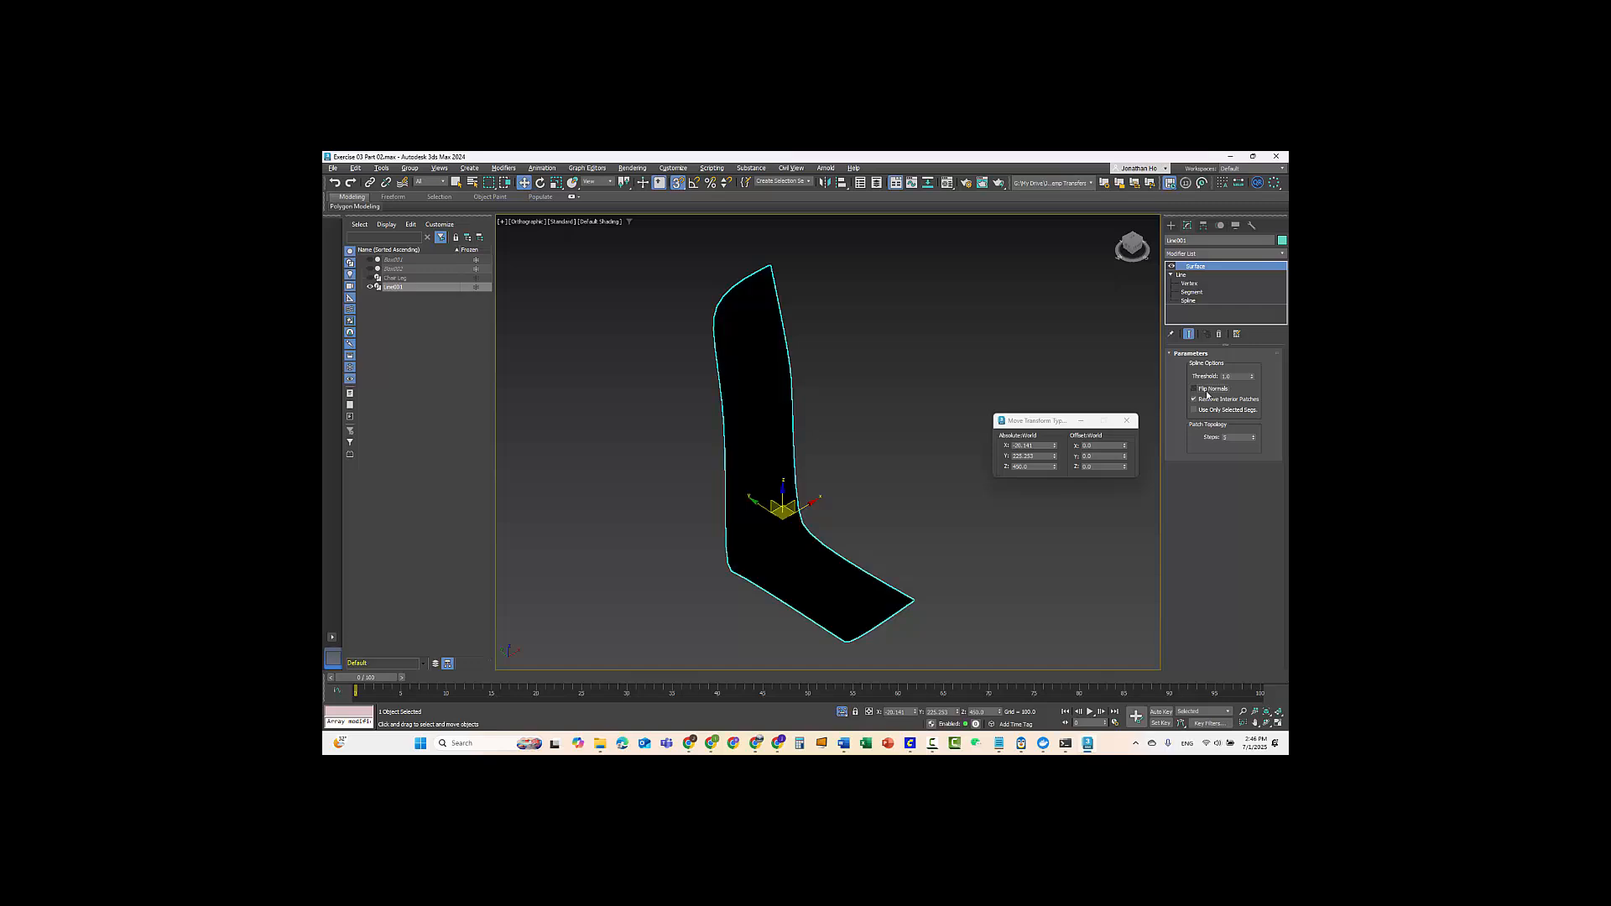
pyautogui.click(1207, 390)
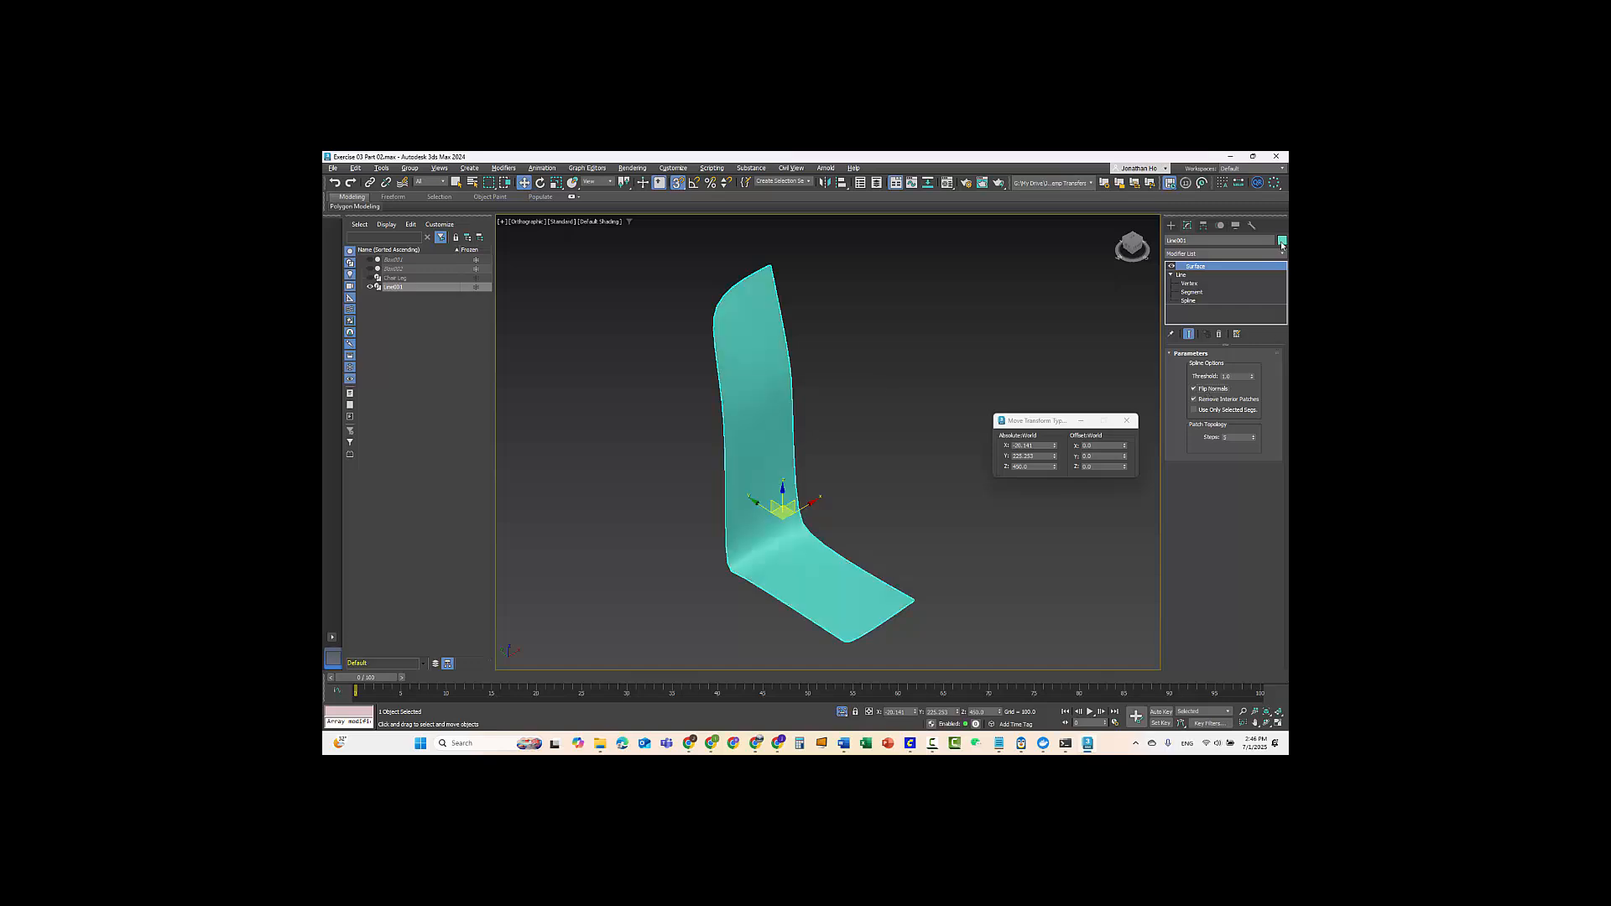
# - Change the surfaced half's object color to a brownish orange
pyautogui.click(1282, 241)
pyautogui.click(896, 376)
pyautogui.click(1282, 242)
pyautogui.click(739, 436)
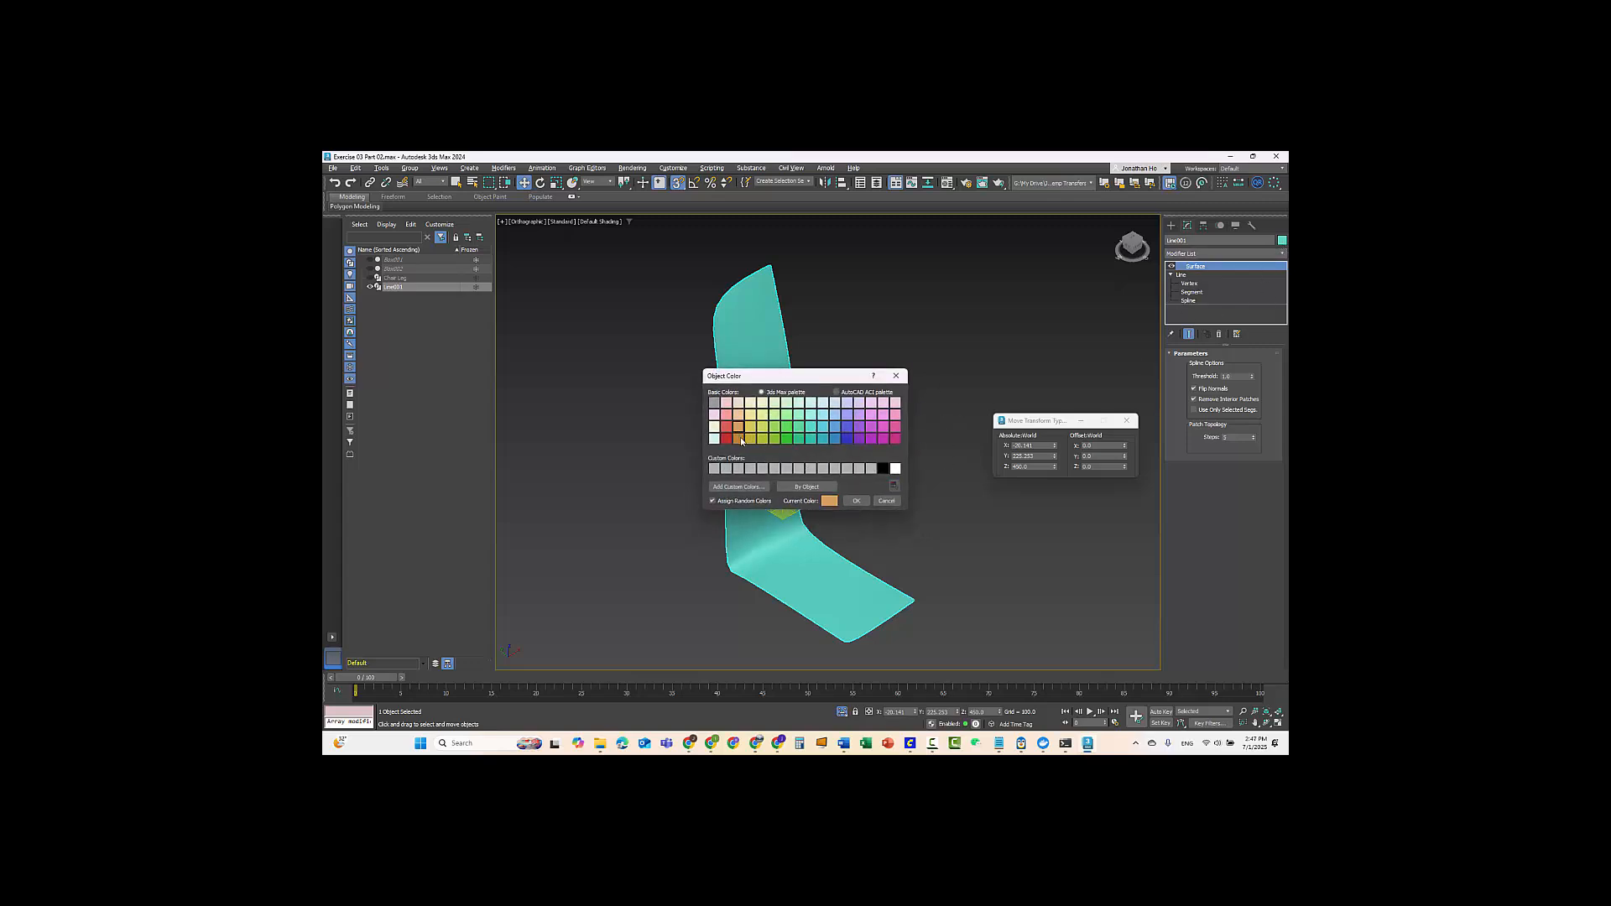
pyautogui.click(857, 501)
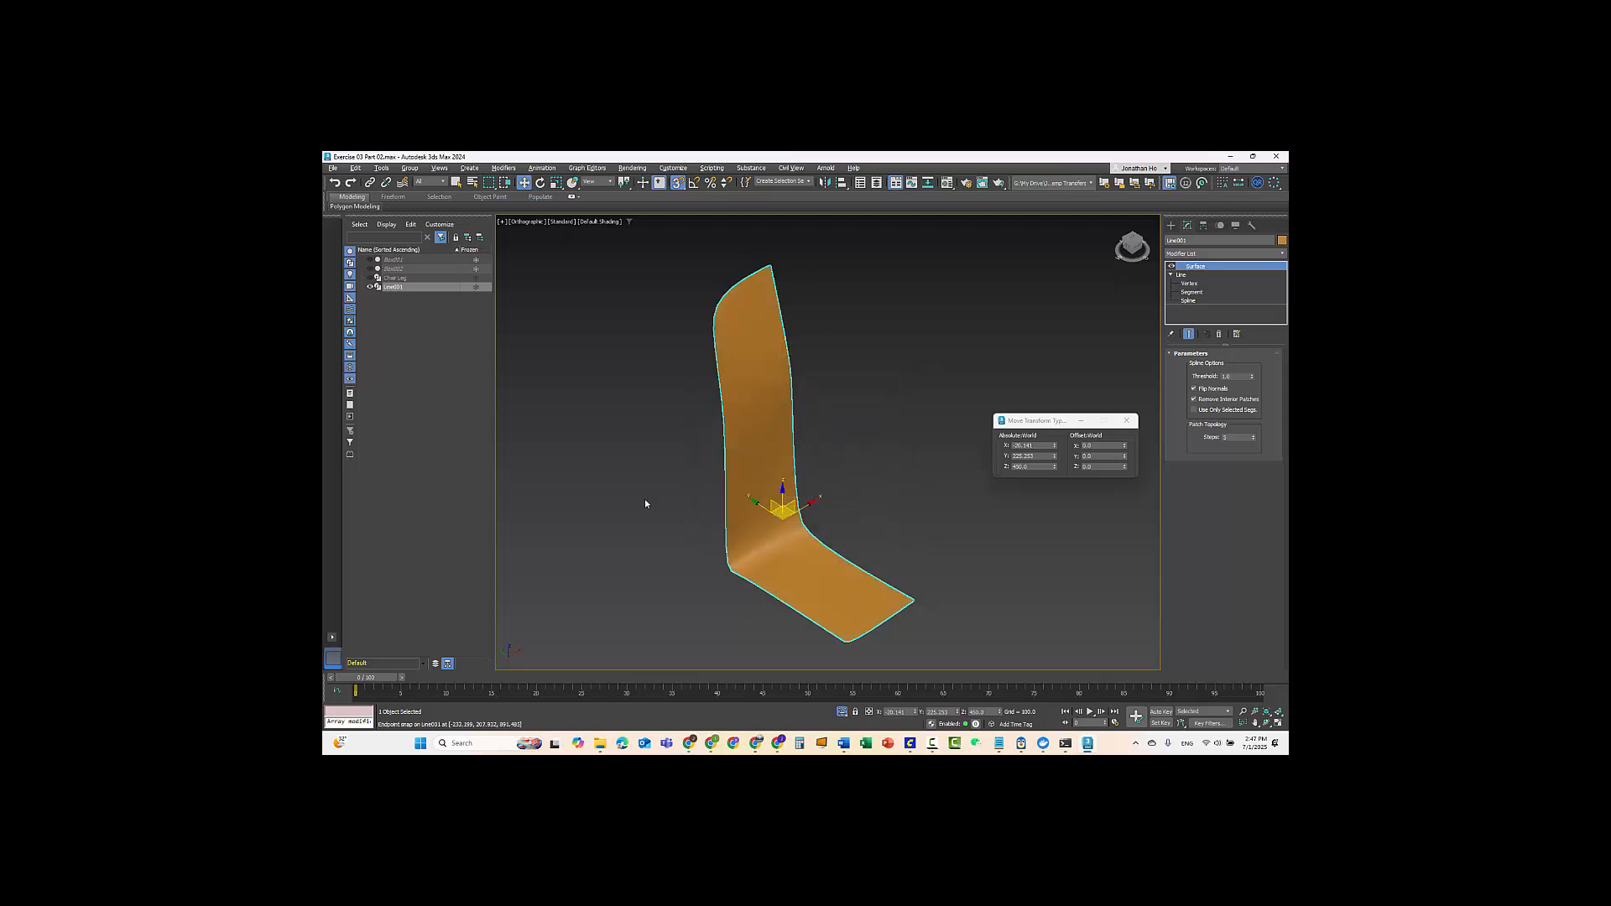
# - End the isolation to bring back the boxes and chair leg, and restore the four-viewport layout
pyautogui.keyDown('alt'); pyautogui.moveTo(647, 503); pyautogui.dragTo(891, 579, button='middle'); pyautogui.keyUp('alt')
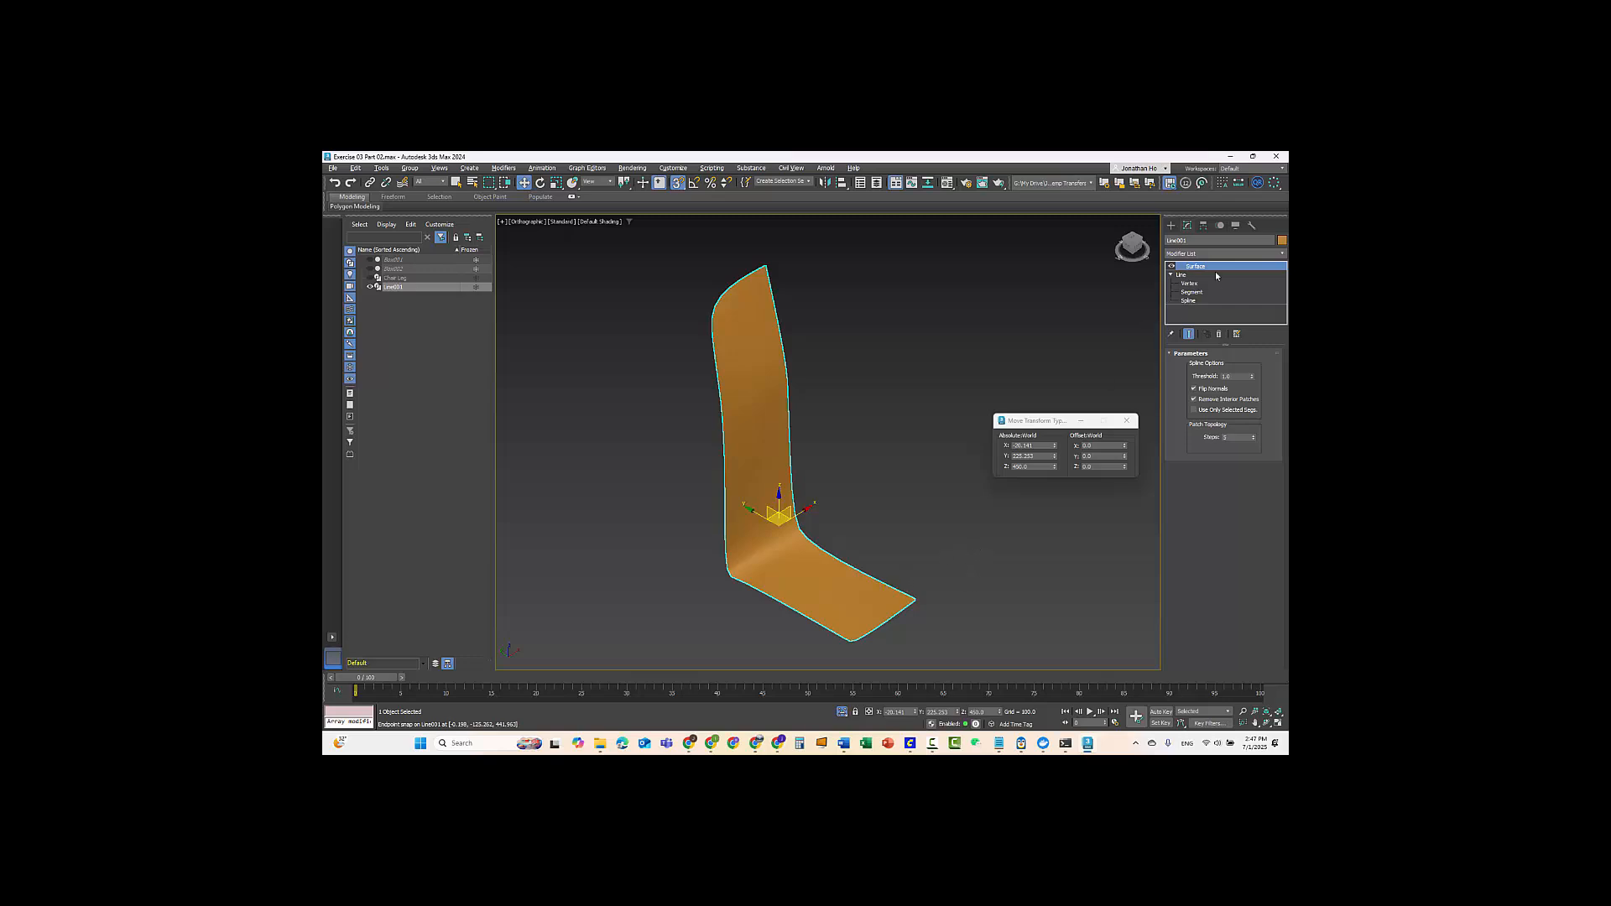
pyautogui.click(1055, 349)
pyautogui.rightClick(918, 326)
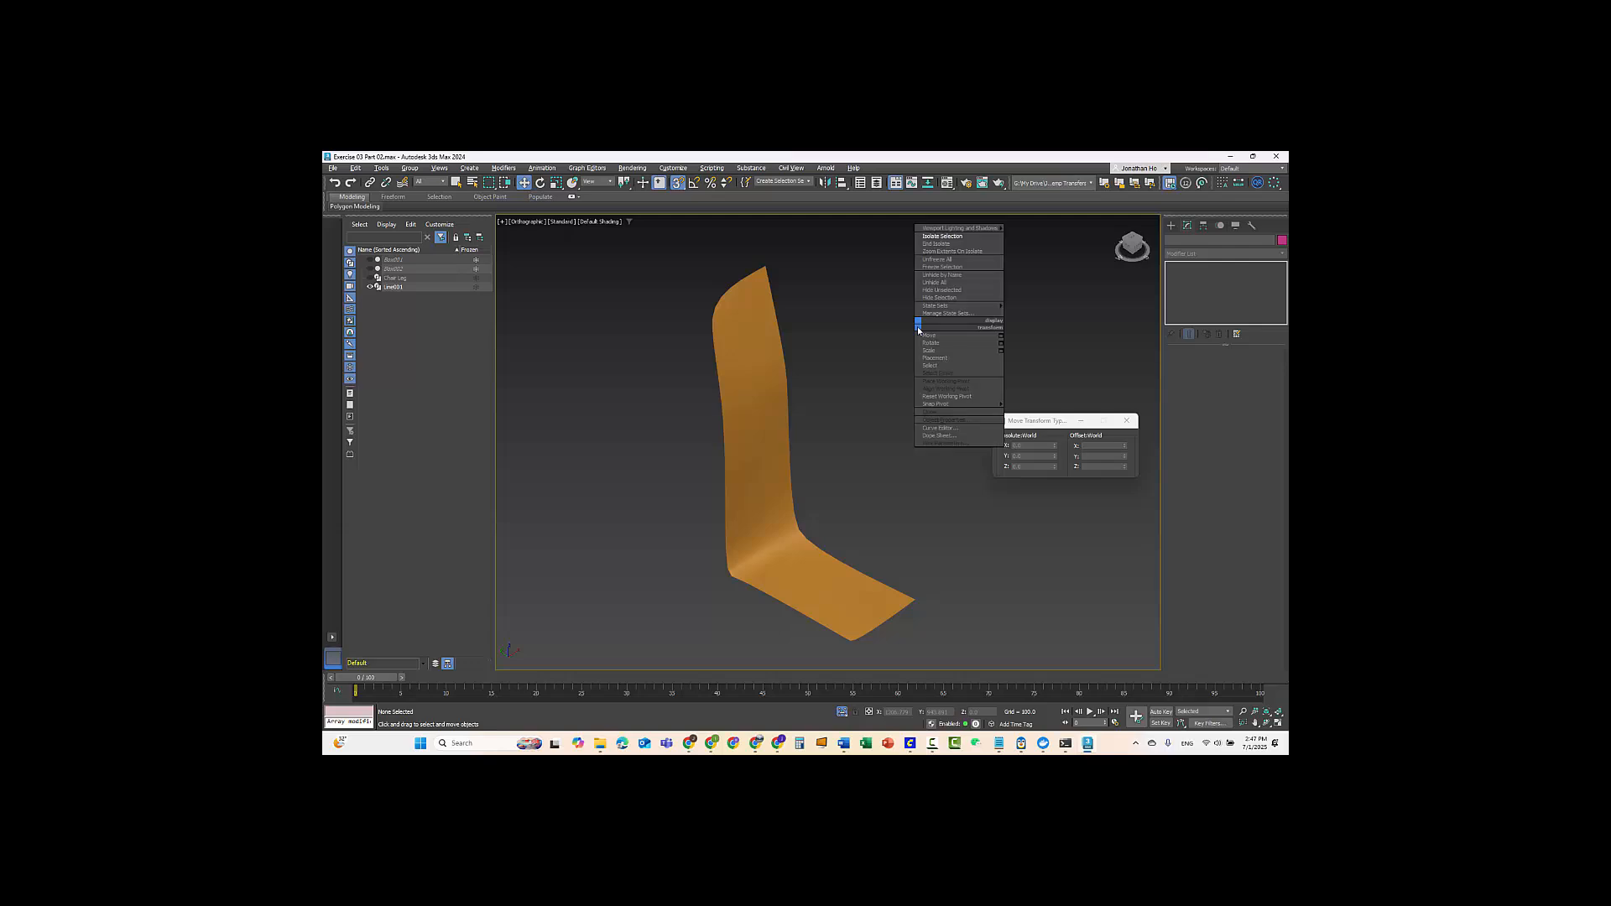
pyautogui.click(969, 244)
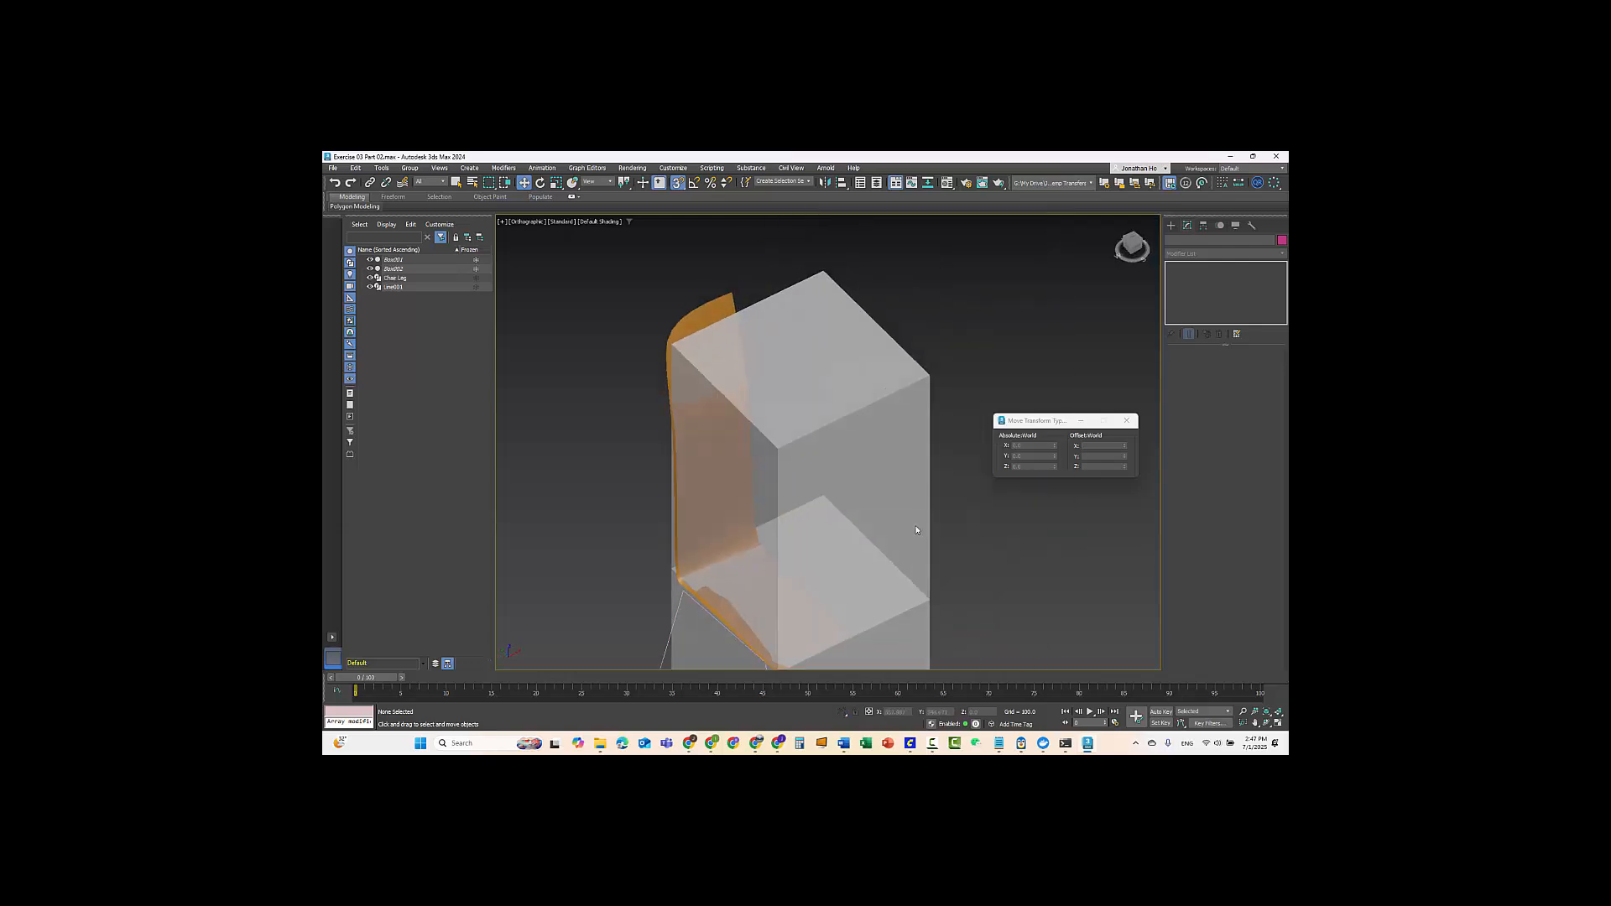
pyautogui.keyDown('alt'); pyautogui.moveTo(925, 521); pyautogui.dragTo(784, 557, button='middle'); pyautogui.keyUp('alt')
pyautogui.scroll(6, 879, 542)
pyautogui.scroll(-3, 879, 542)
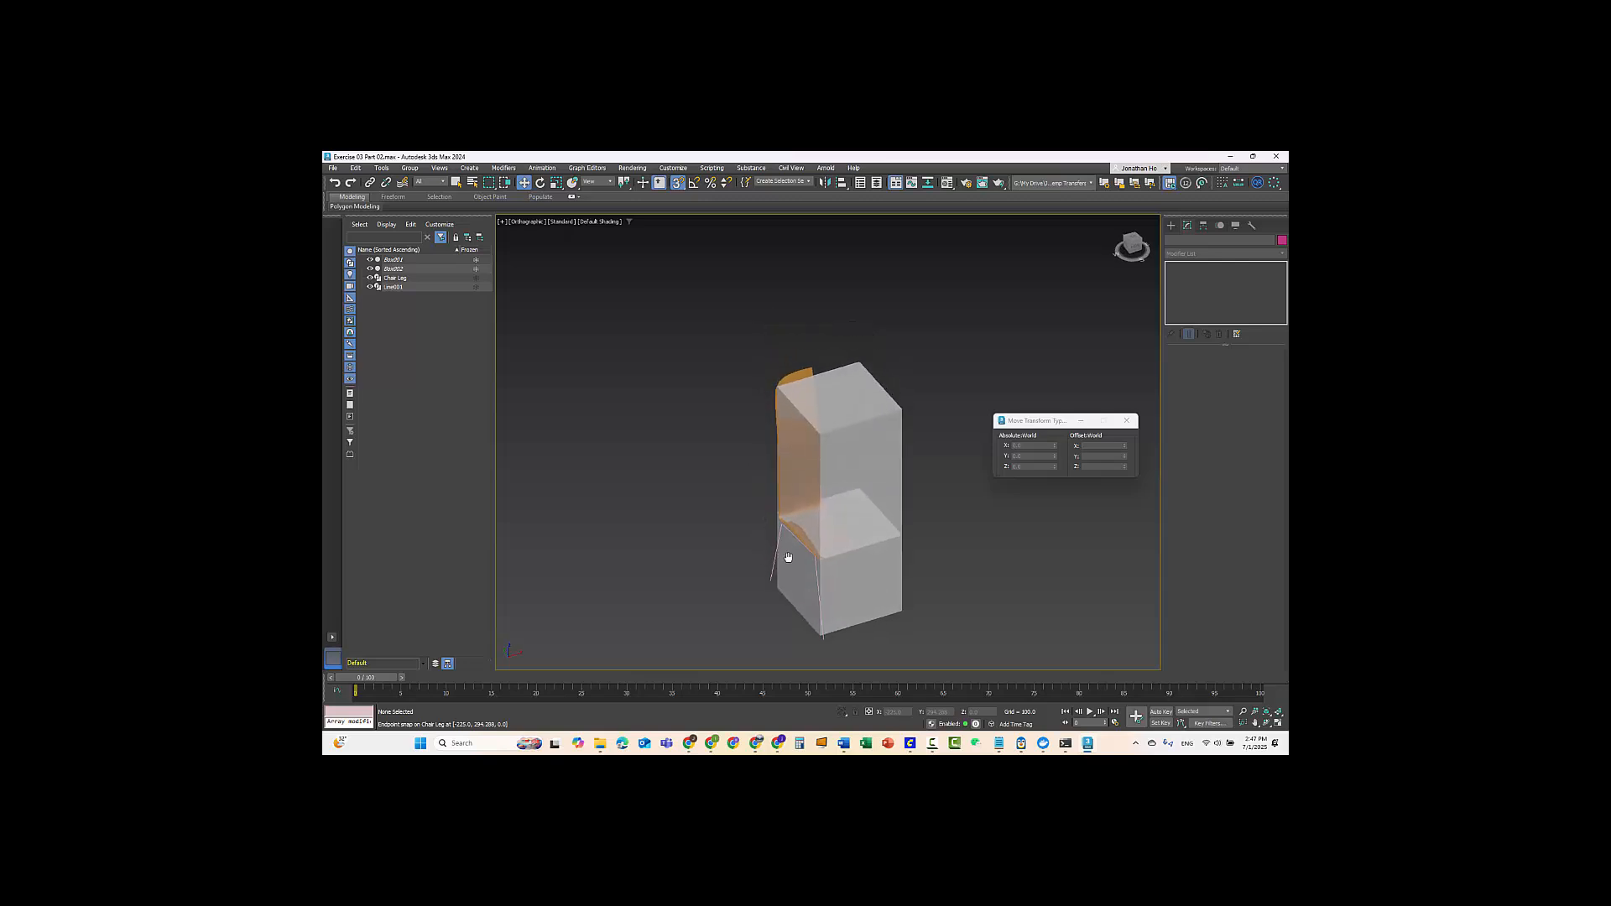
pyautogui.hotkey('alt', 'w')
pyautogui.scroll(5, 708, 362)
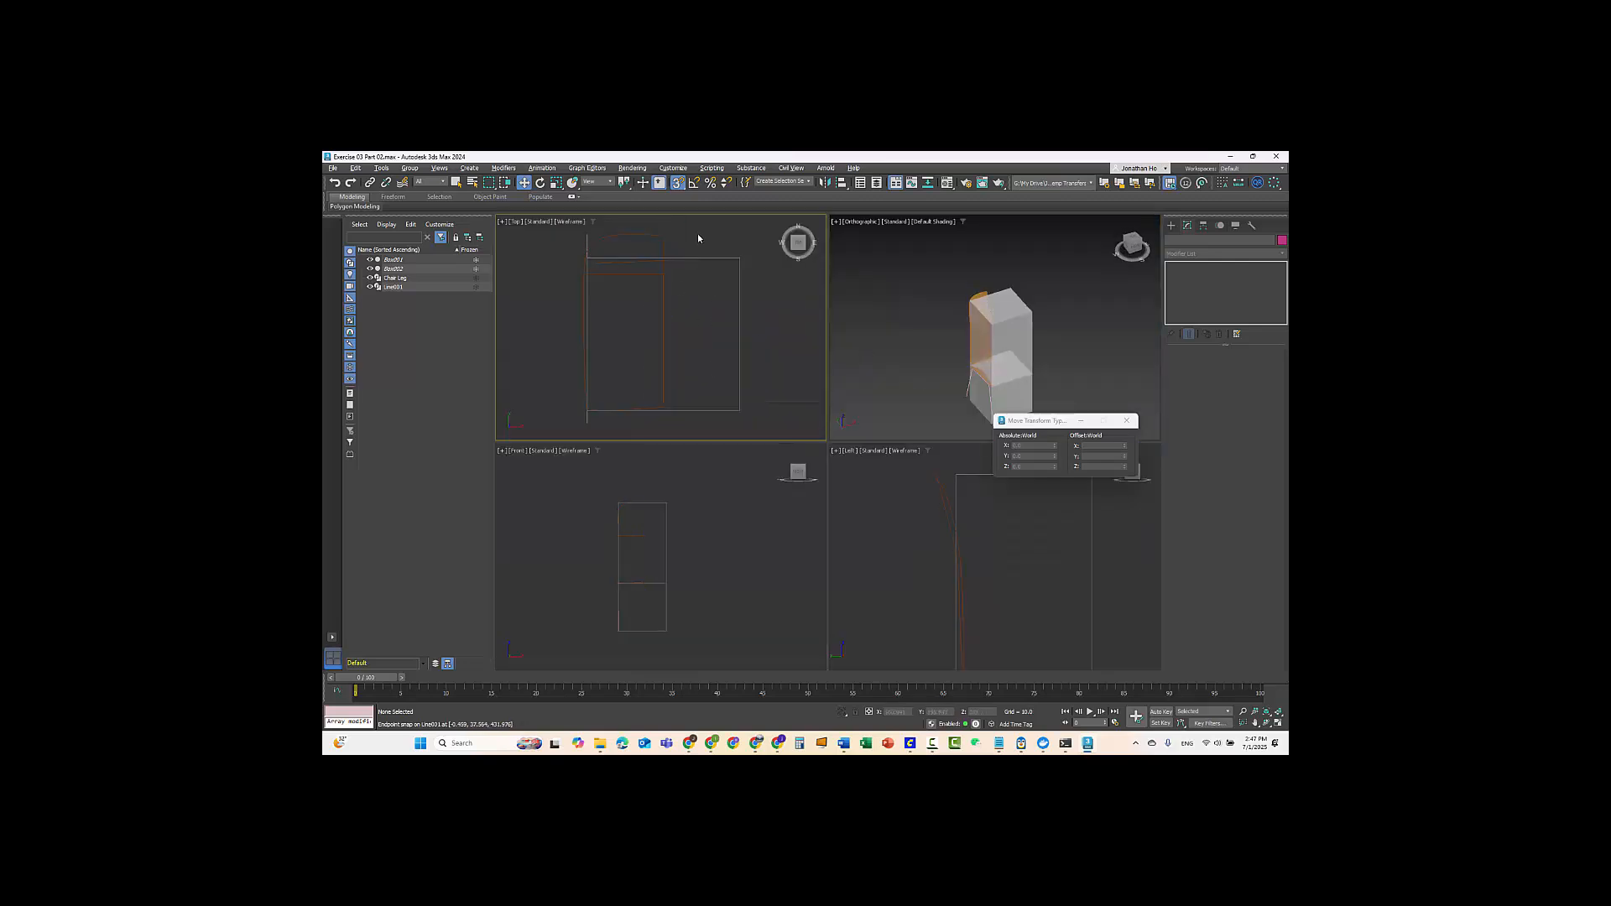
# - Turn off snapping and rename the orange surfaced half as Chair Backing
pyautogui.press('s')
pyautogui.click(647, 236)
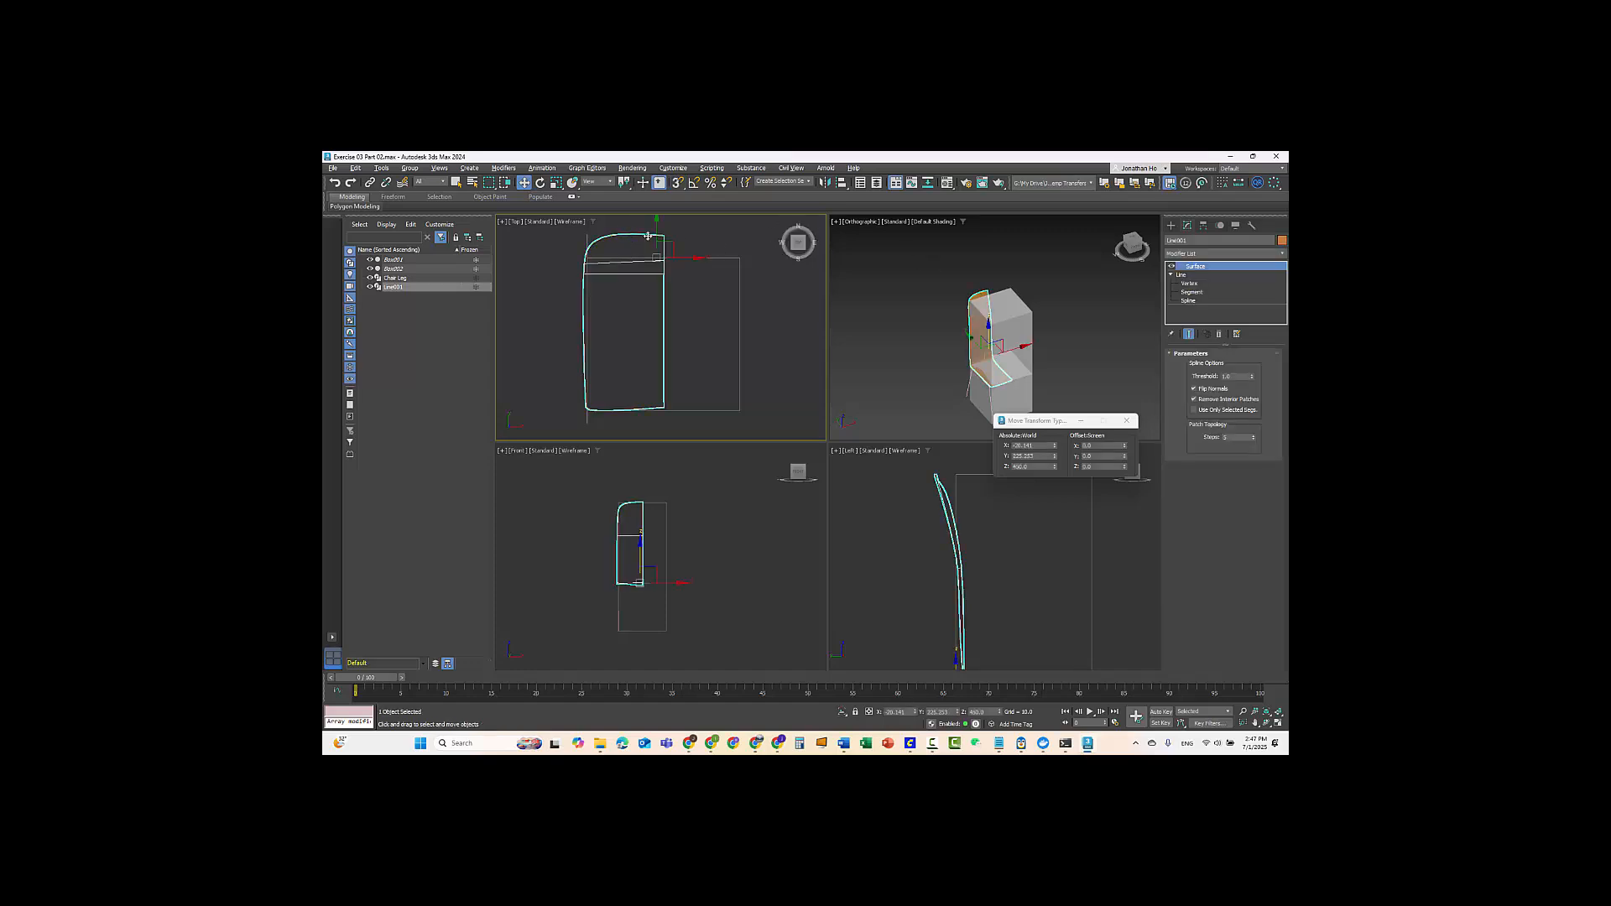
pyautogui.click(1188, 240)
pyautogui.write('Chair Backing')
pyautogui.press('Return')
# - Apply the Symmetry modifier to Chair Backing above its Surface modifier
pyautogui.click(1240, 254)
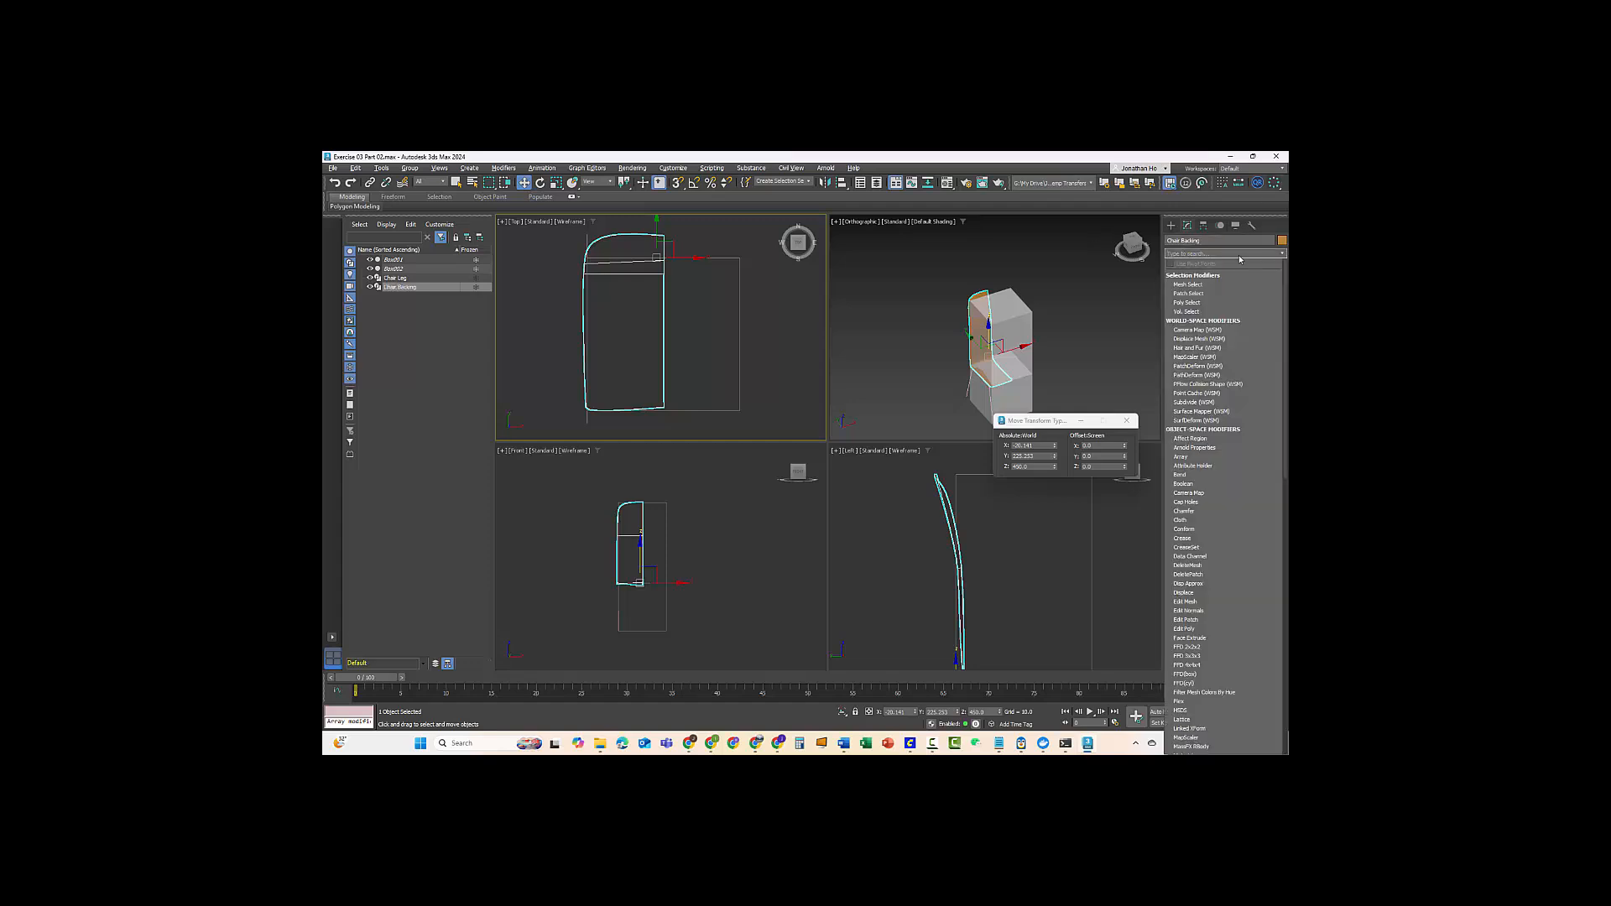
pyautogui.write('sy')
pyautogui.press('Return')
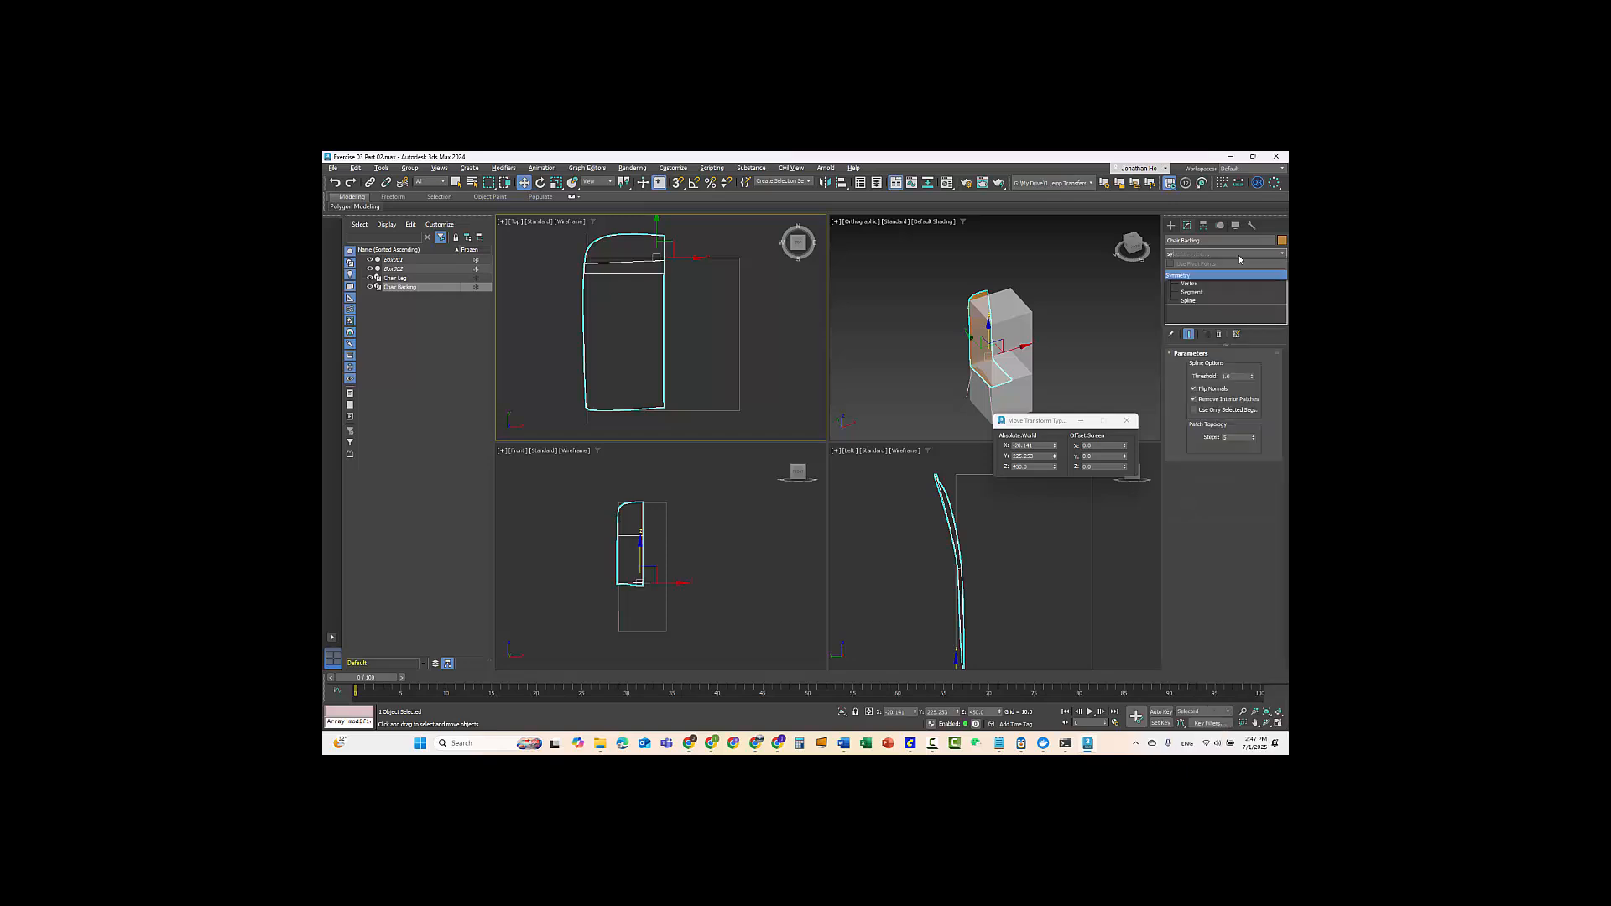
pyautogui.click(1195, 278)
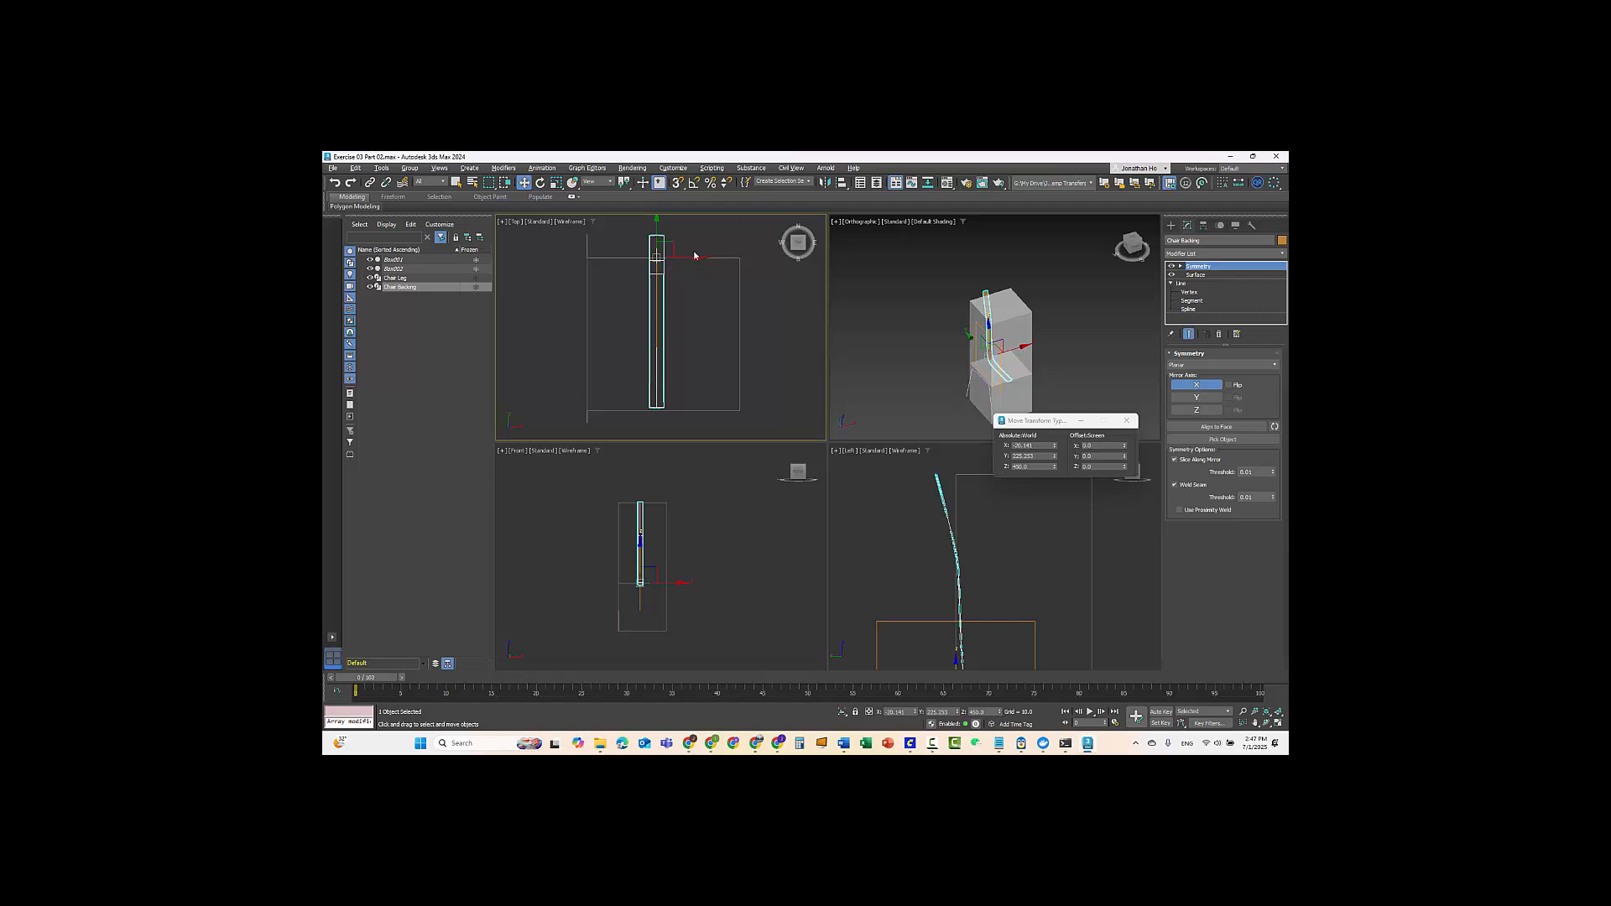
# - Enter the Symmetry modifier's Mirror level and slide the mirror plane along X past the outer edge of the surfaced half
pyautogui.moveTo(692, 257); pyautogui.dragTo(705, 257)
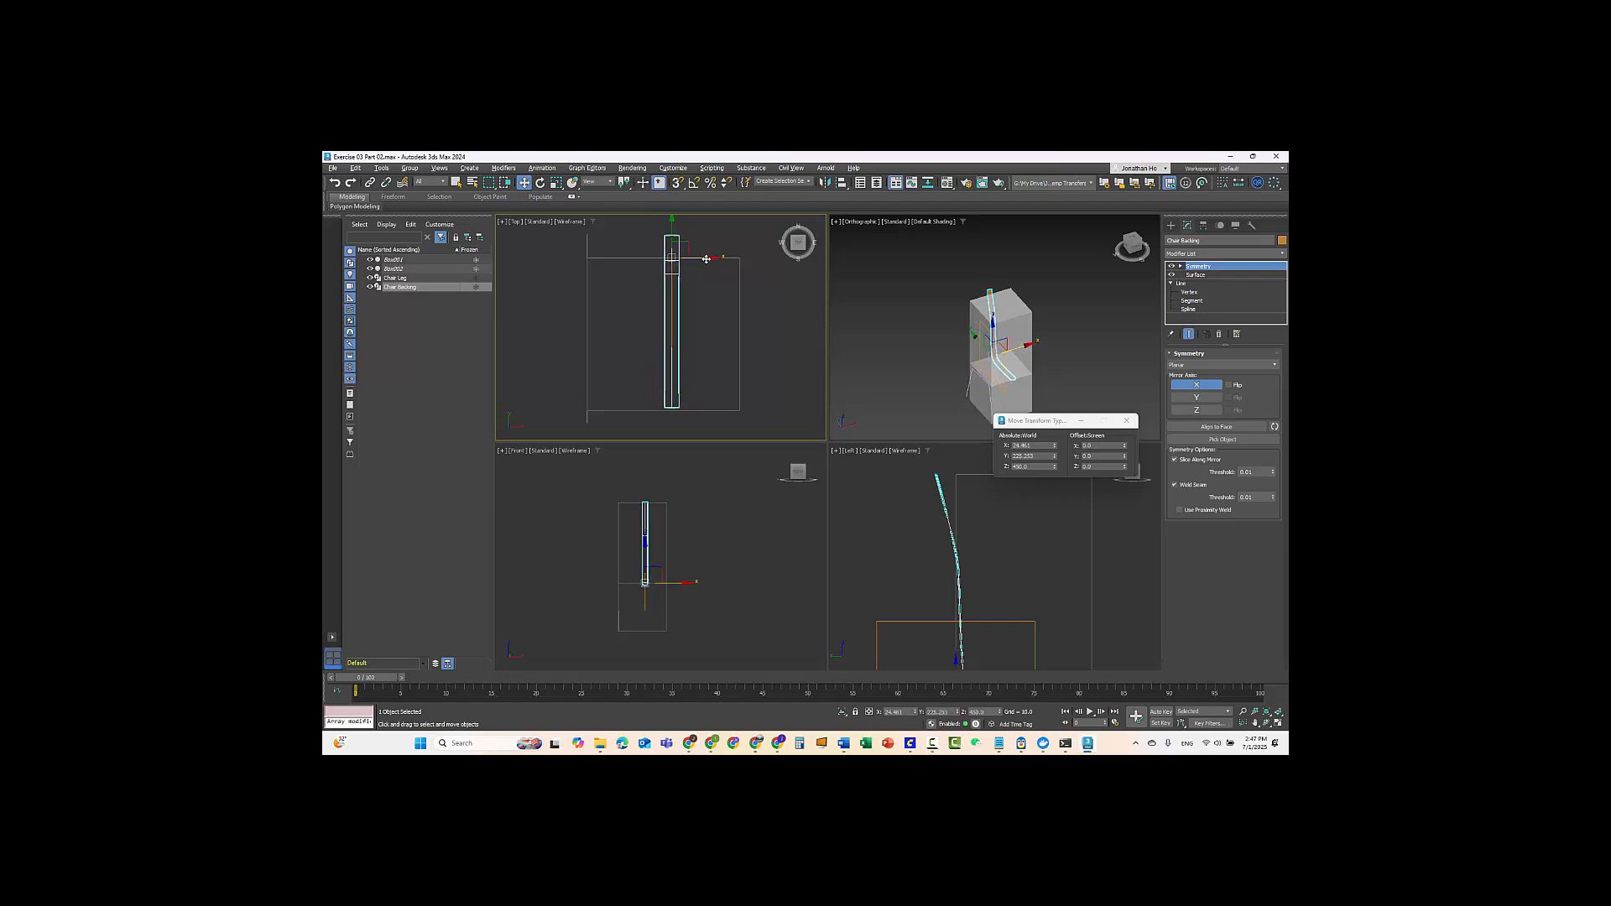
pyautogui.hotkey('ctrl', 'z')
pyautogui.click(1181, 266)
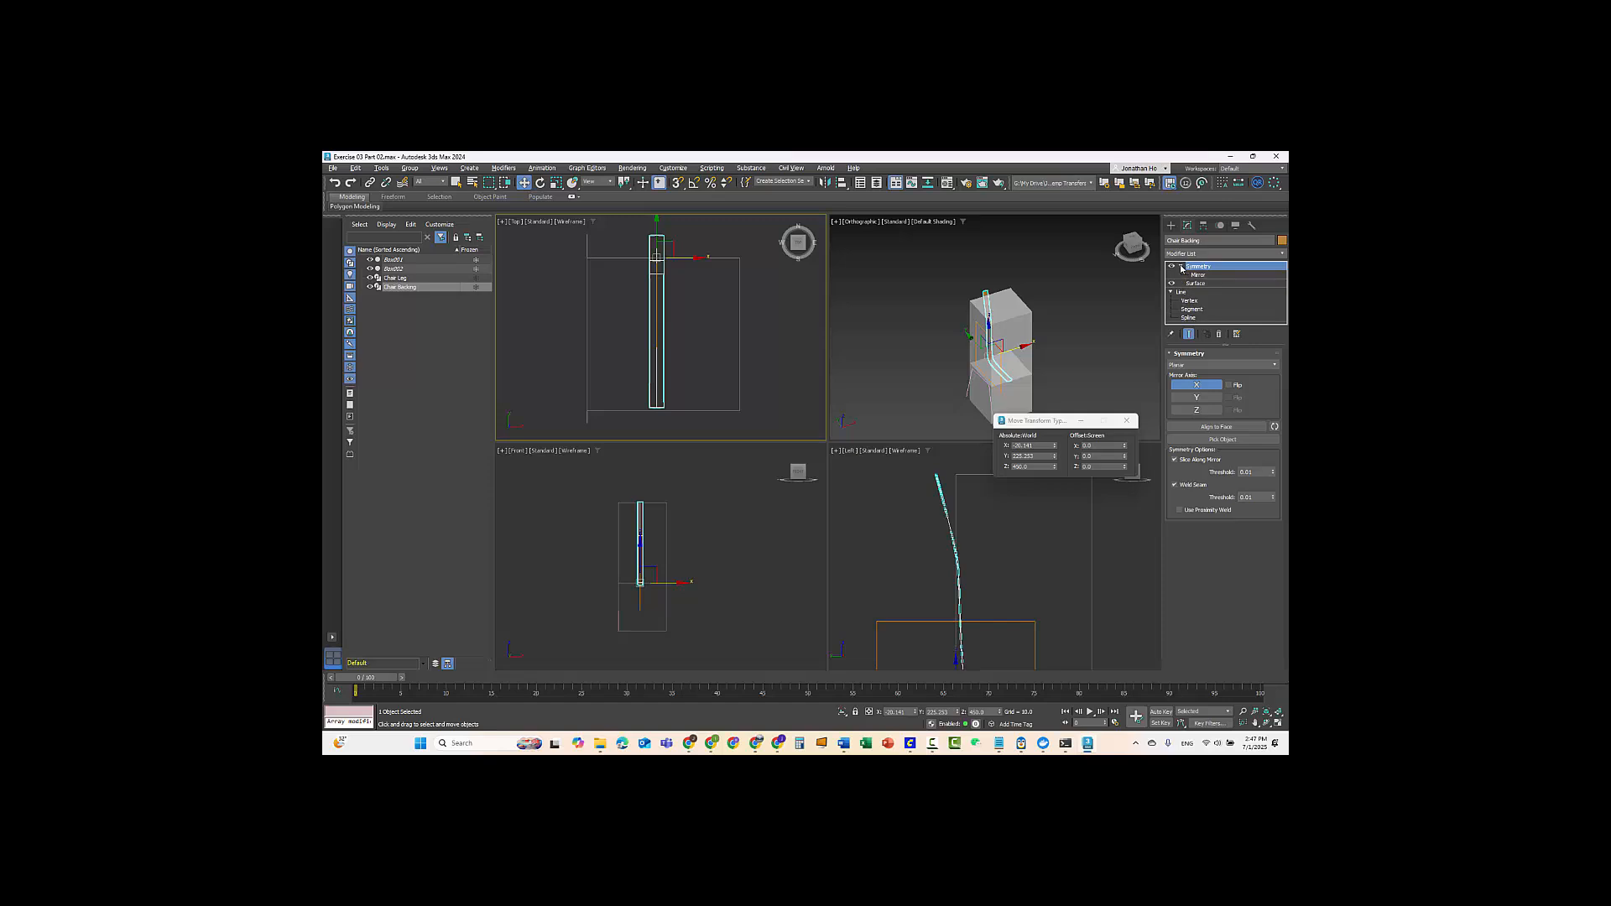
pyautogui.click(1200, 276)
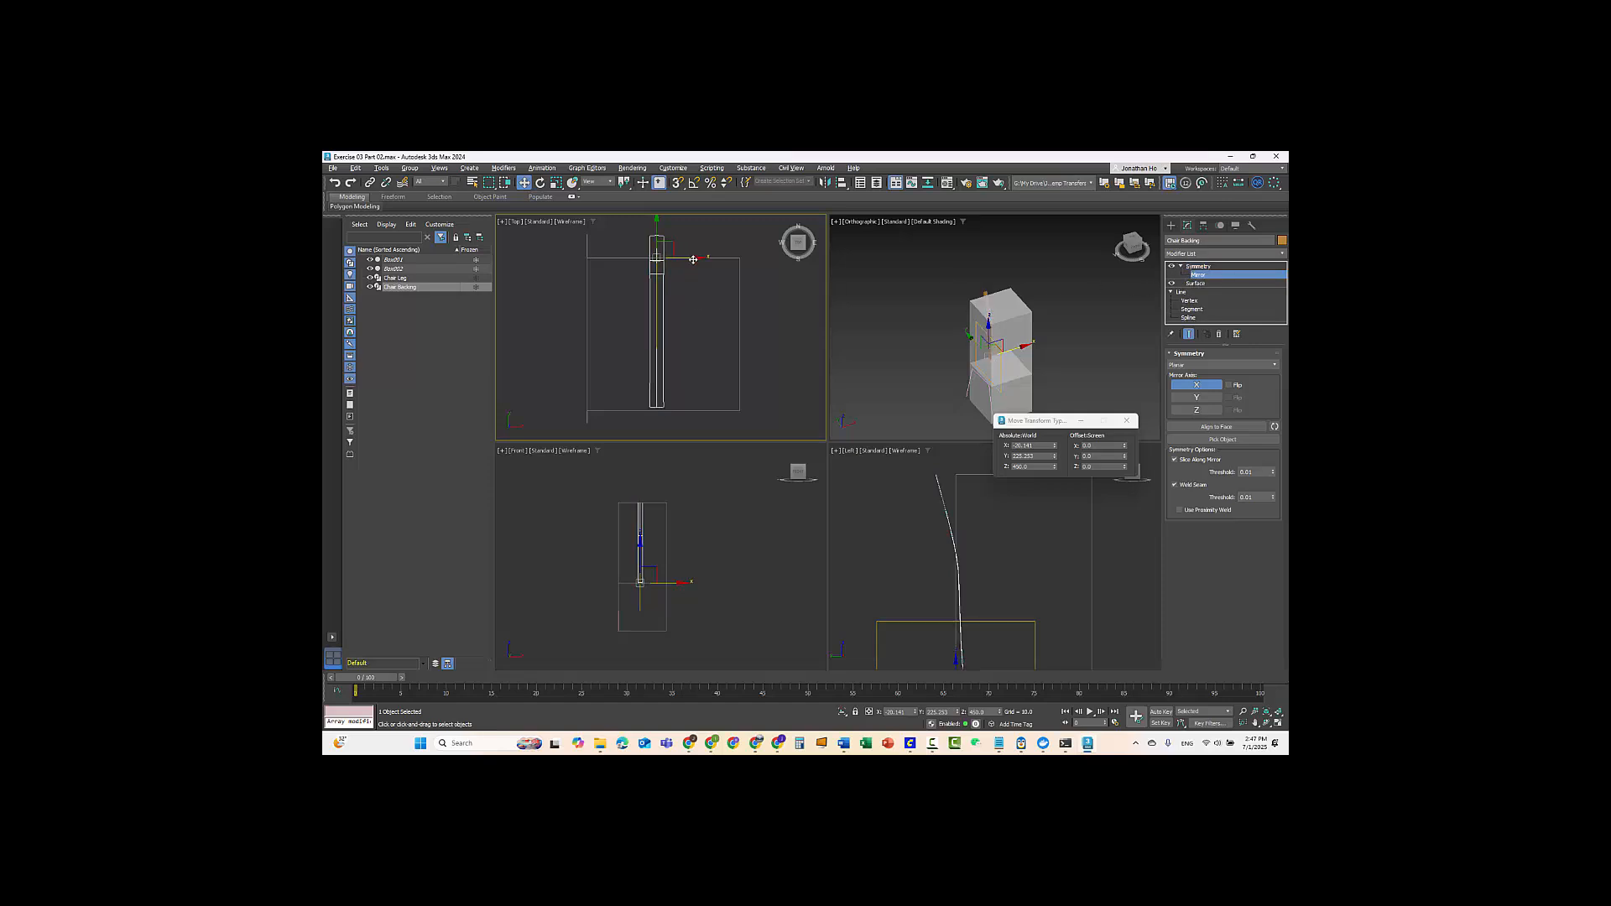
pyautogui.moveTo(695, 257)
pyautogui.mouseDown()
pyautogui.moveTo(732, 257)
pyautogui.moveTo(621, 257)
pyautogui.moveTo(738, 257)
pyautogui.moveTo(579, 256)
pyautogui.moveTo(719, 261)
pyautogui.mouseUp()
pyautogui.moveTo(609, 258)
pyautogui.mouseDown()
pyautogui.moveTo(693, 257)
pyautogui.moveTo(594, 265)
pyautogui.mouseUp()
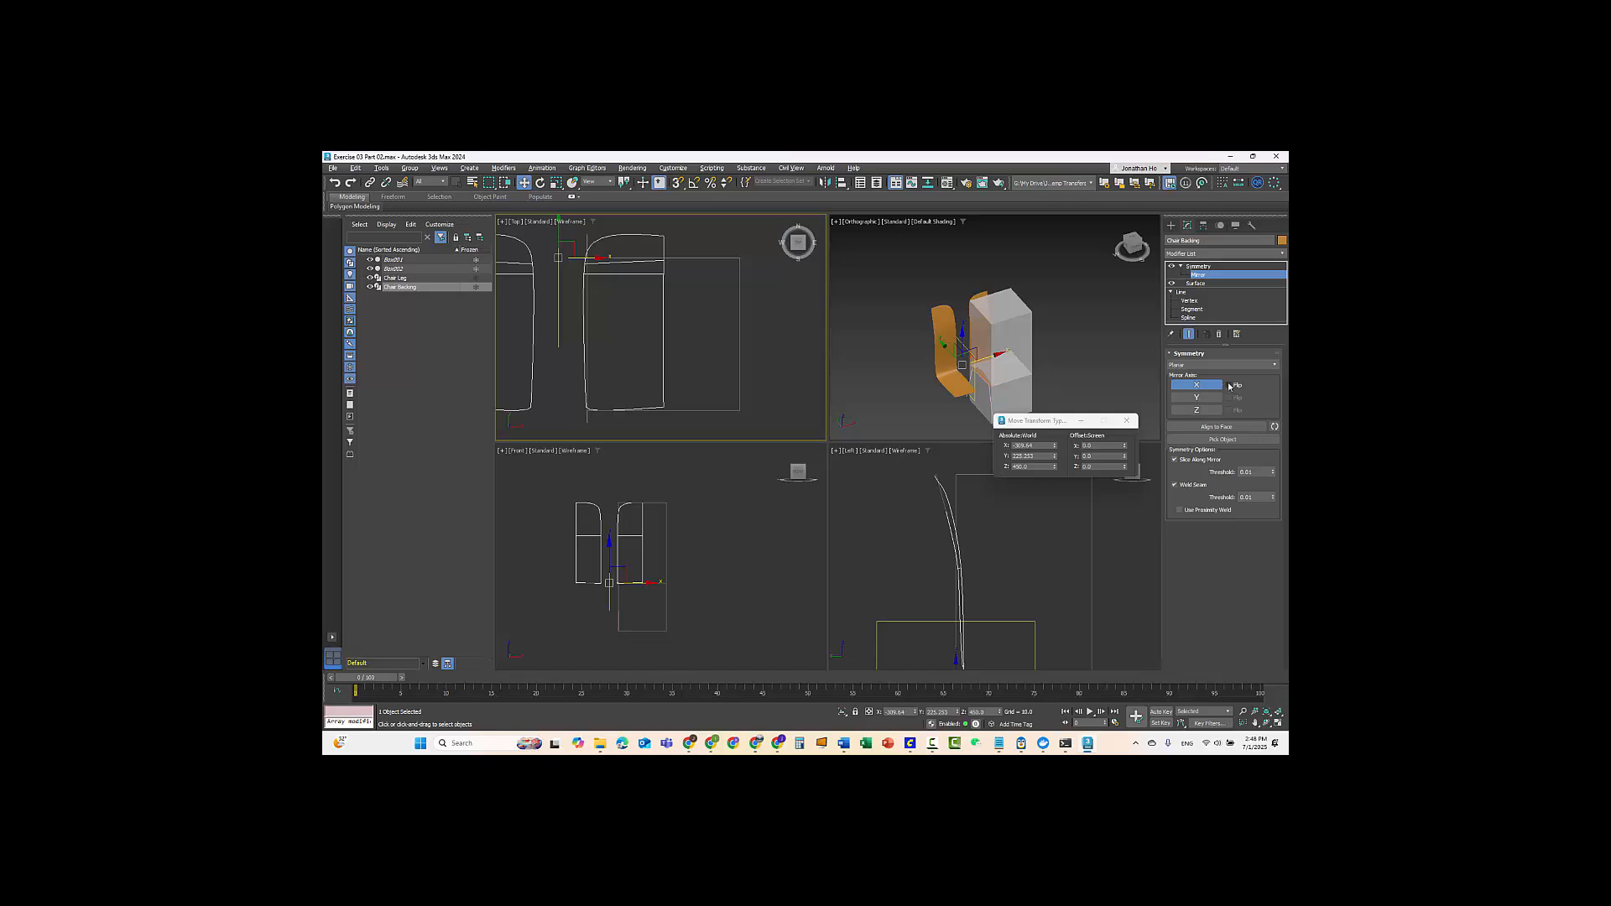
# - Flip the mirror on the X axis and place the mirror plane at X position 0
pyautogui.click(1228, 385)
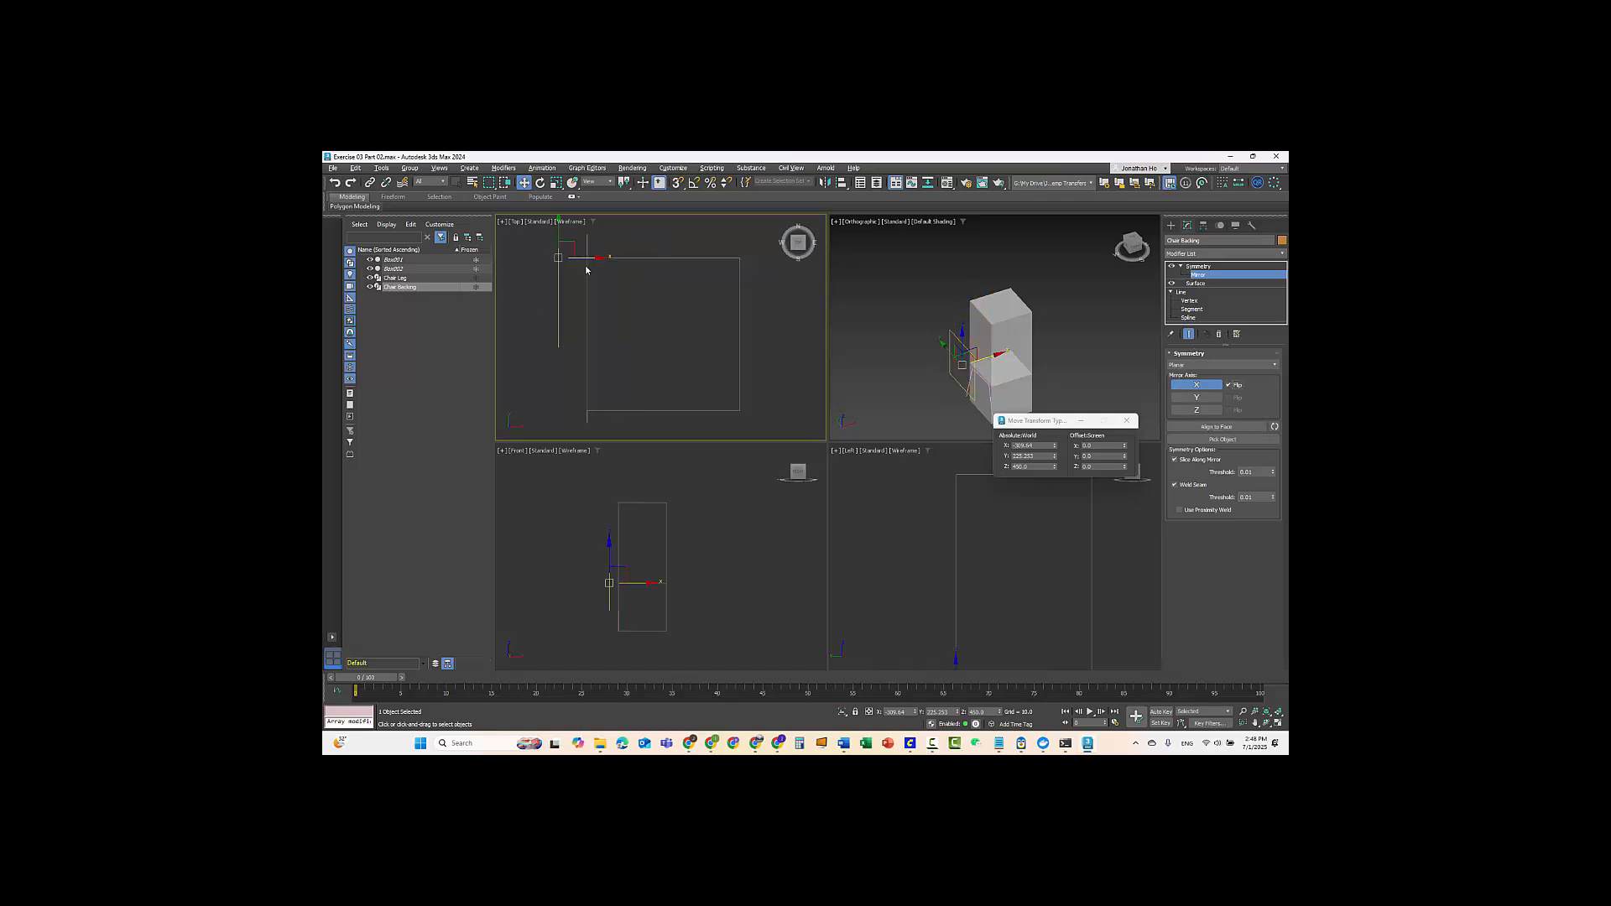
pyautogui.moveTo(596, 256); pyautogui.dragTo(694, 287)
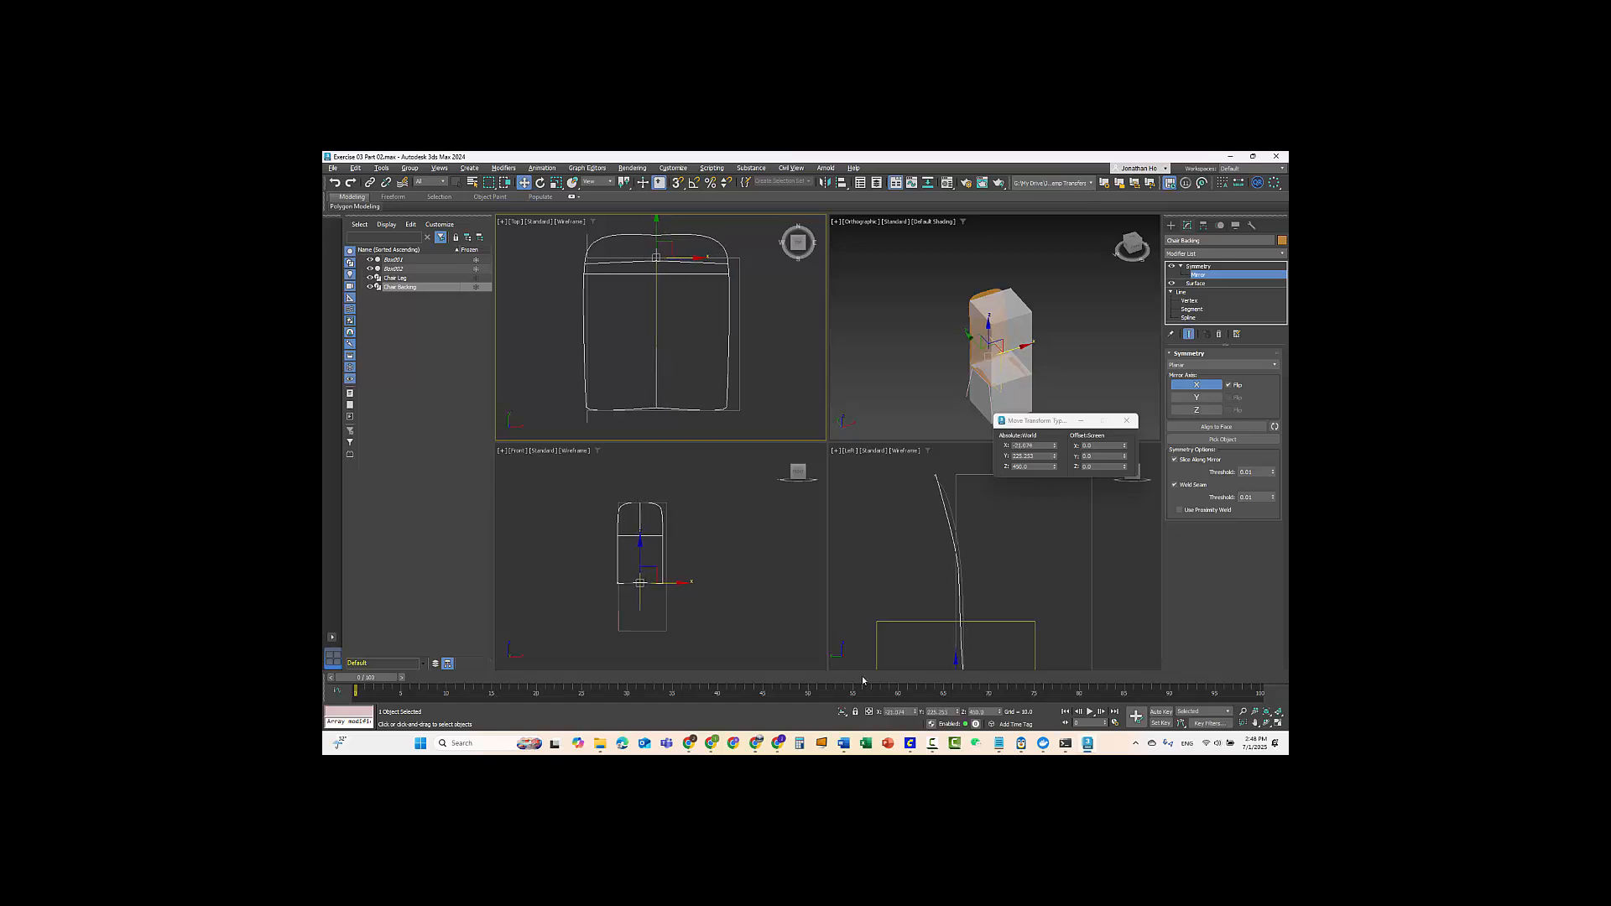
pyautogui.moveTo(908, 712); pyautogui.dragTo(838, 712)
pyautogui.doubleClick(1013, 445)
pyautogui.press('Return')
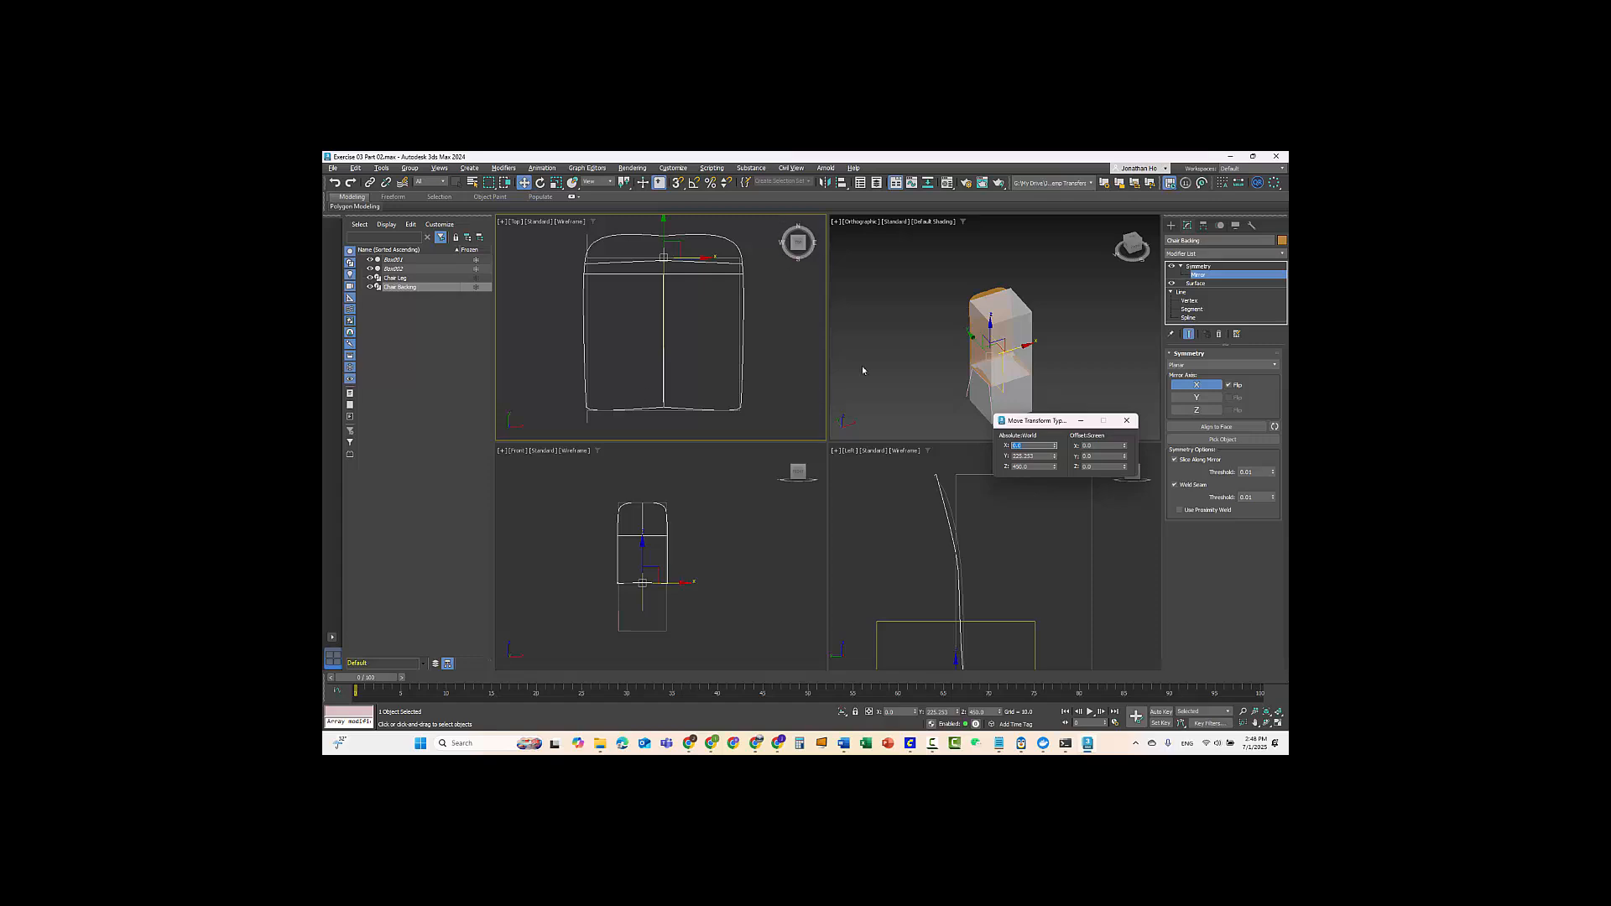
# - Maximize the orthographic viewport and isolate Chair Backing
pyautogui.click(916, 341)
pyautogui.hotkey('alt', 'w')
pyautogui.keyDown('alt'); pyautogui.moveTo(814, 489); pyautogui.dragTo(837, 437, button='middle'); pyautogui.keyUp('alt')
pyautogui.scroll(3, 831, 487)
pyautogui.rightClick(712, 336)
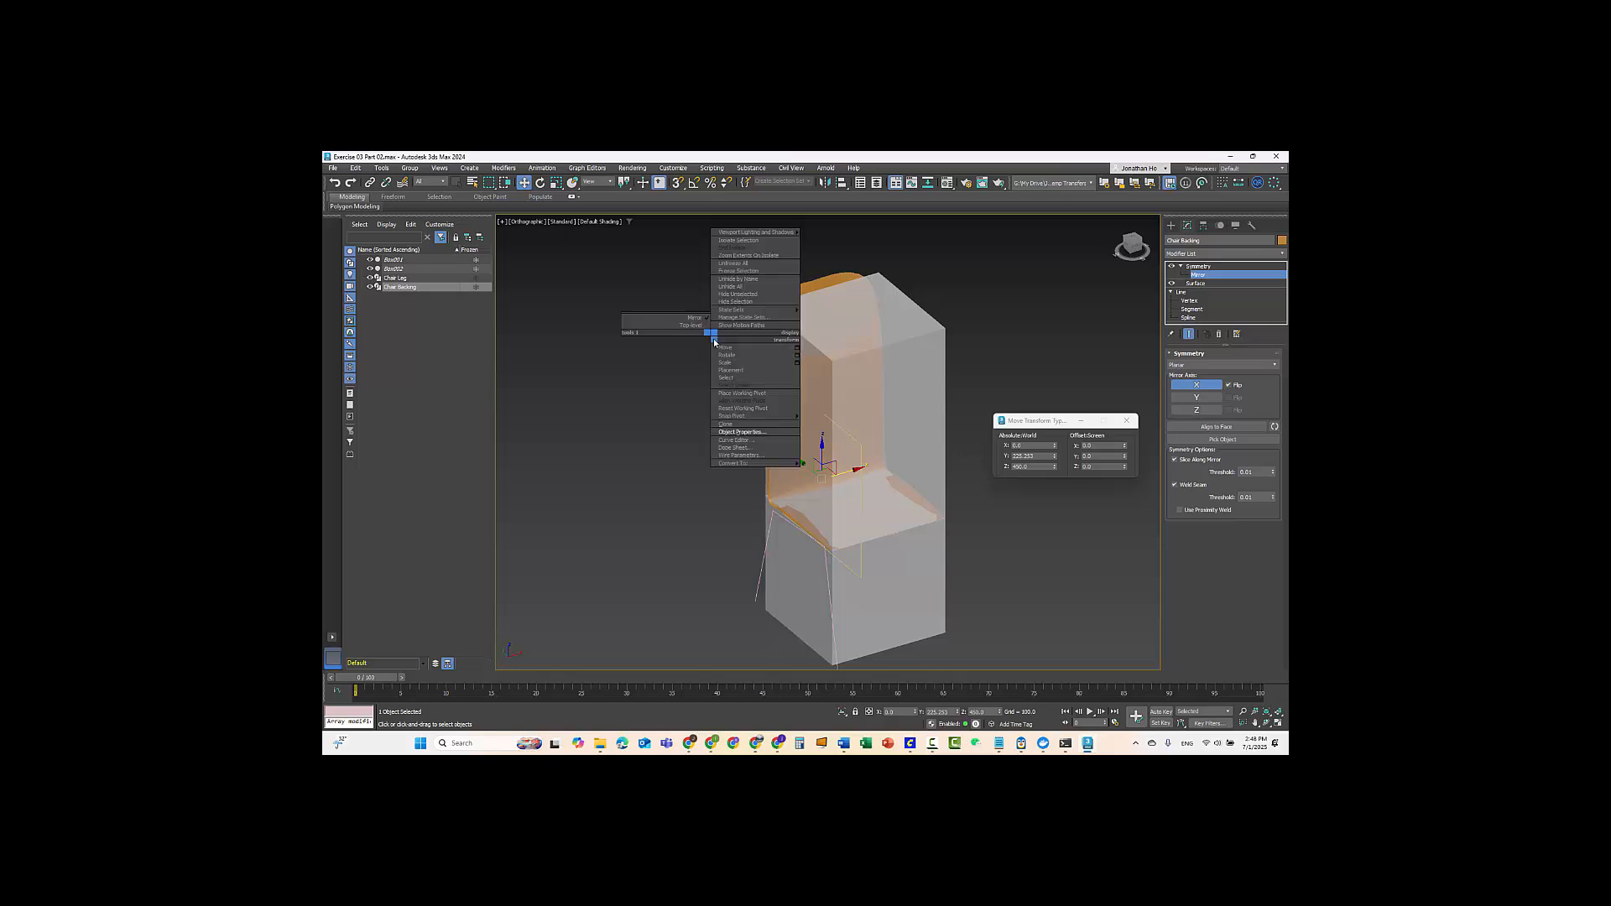
pyautogui.click(777, 240)
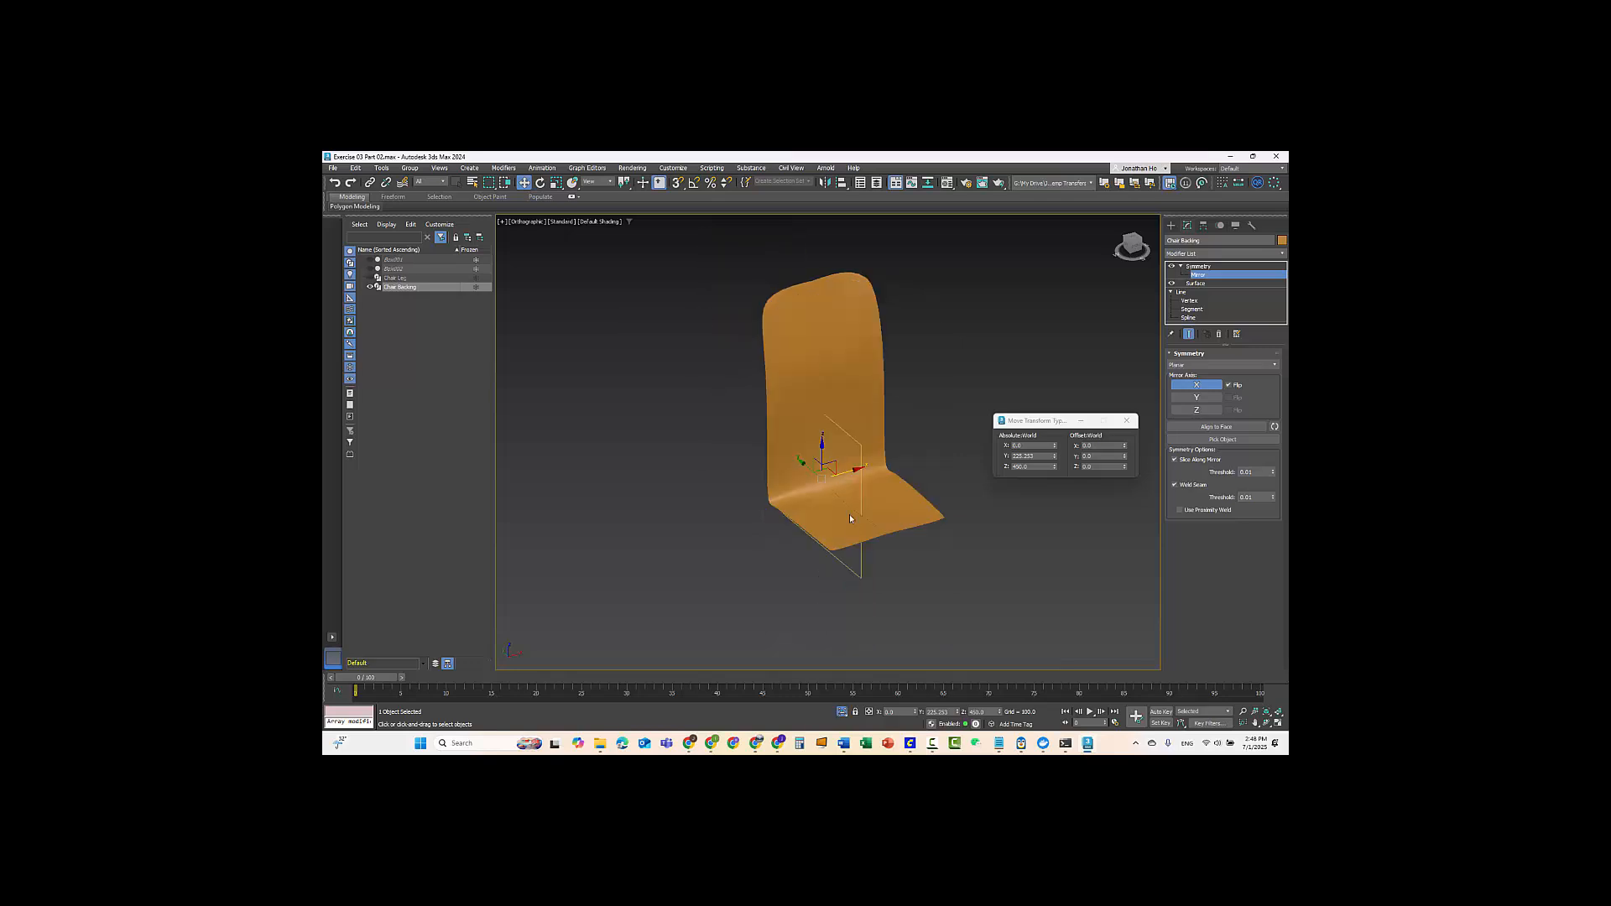
# - Slide the mirror plane along X to separate the two halves and set its X position back to 0
pyautogui.moveTo(854, 470)
pyautogui.mouseDown()
pyautogui.moveTo(832, 471)
pyautogui.moveTo(869, 467)
pyautogui.moveTo(810, 470)
pyautogui.moveTo(862, 466)
pyautogui.mouseUp()
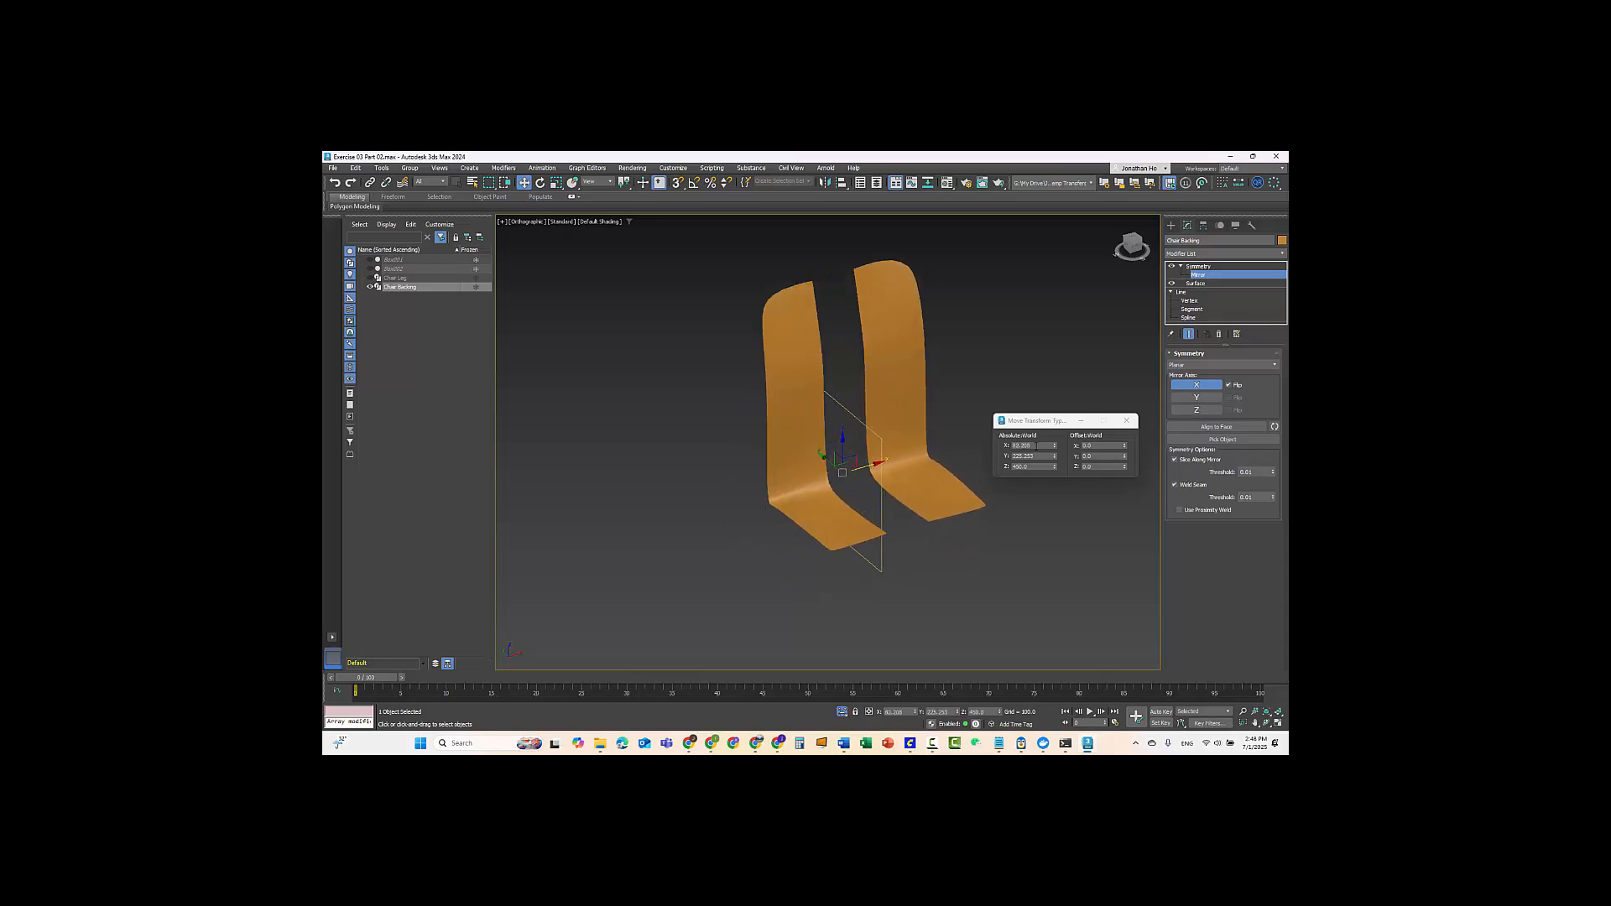
pyautogui.doubleClick(1037, 445)
pyautogui.write('0')
pyautogui.press('Return')
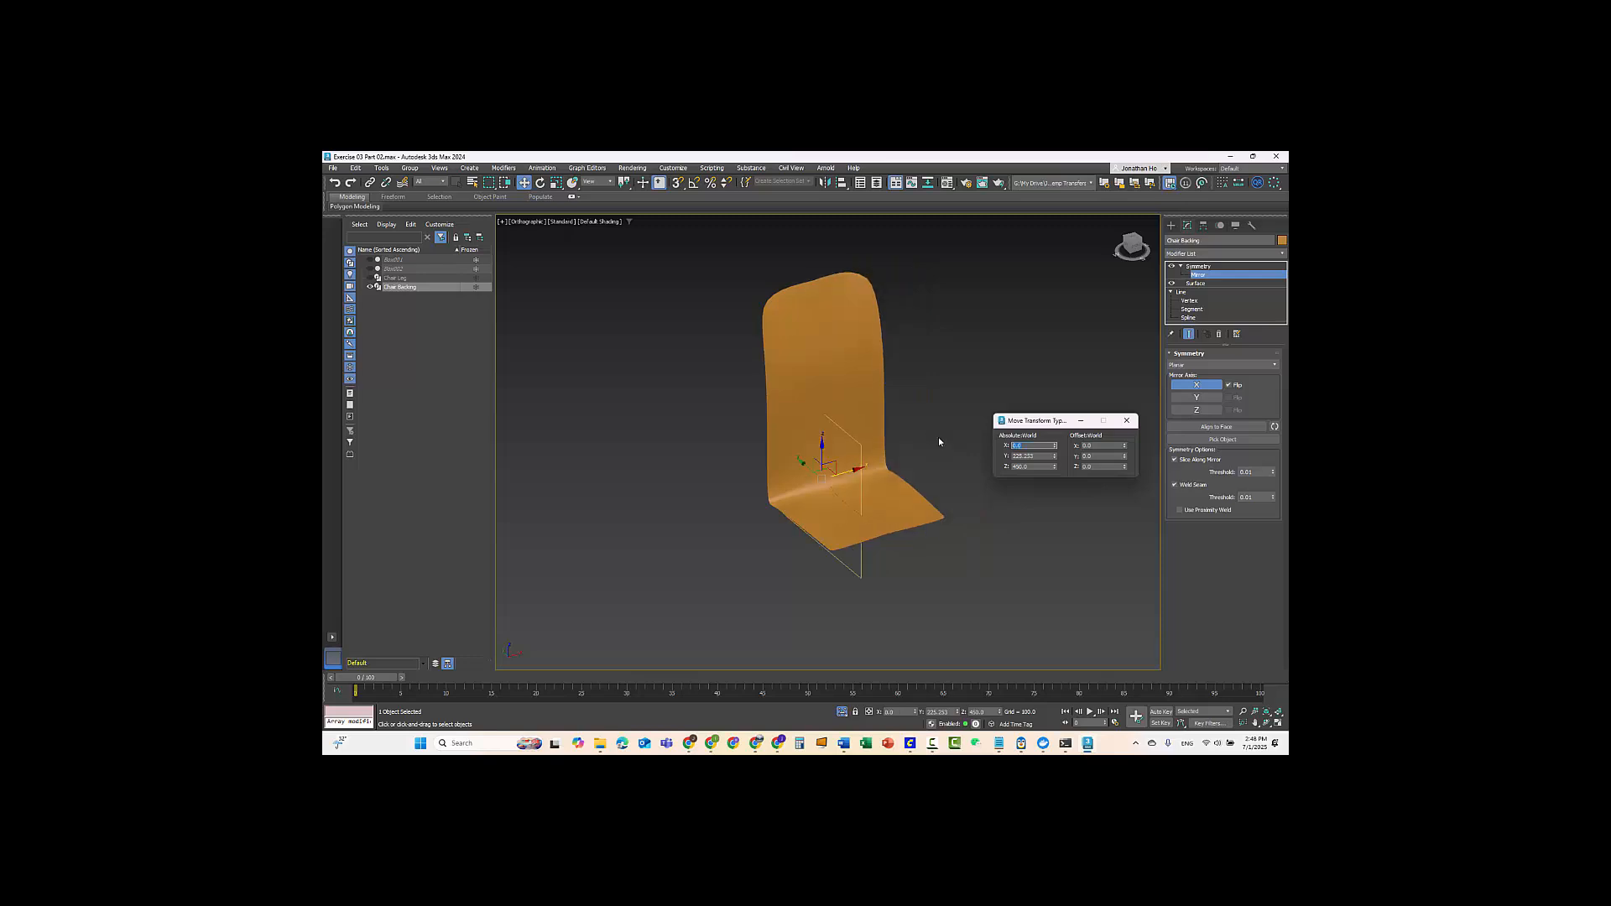
# - Return to the top level of the Symmetry modifier and examine the mirrored Chair Backing from the side
pyautogui.keyDown('alt'); pyautogui.moveTo(644, 482); pyautogui.dragTo(861, 514, button='middle'); pyautogui.keyUp('alt')
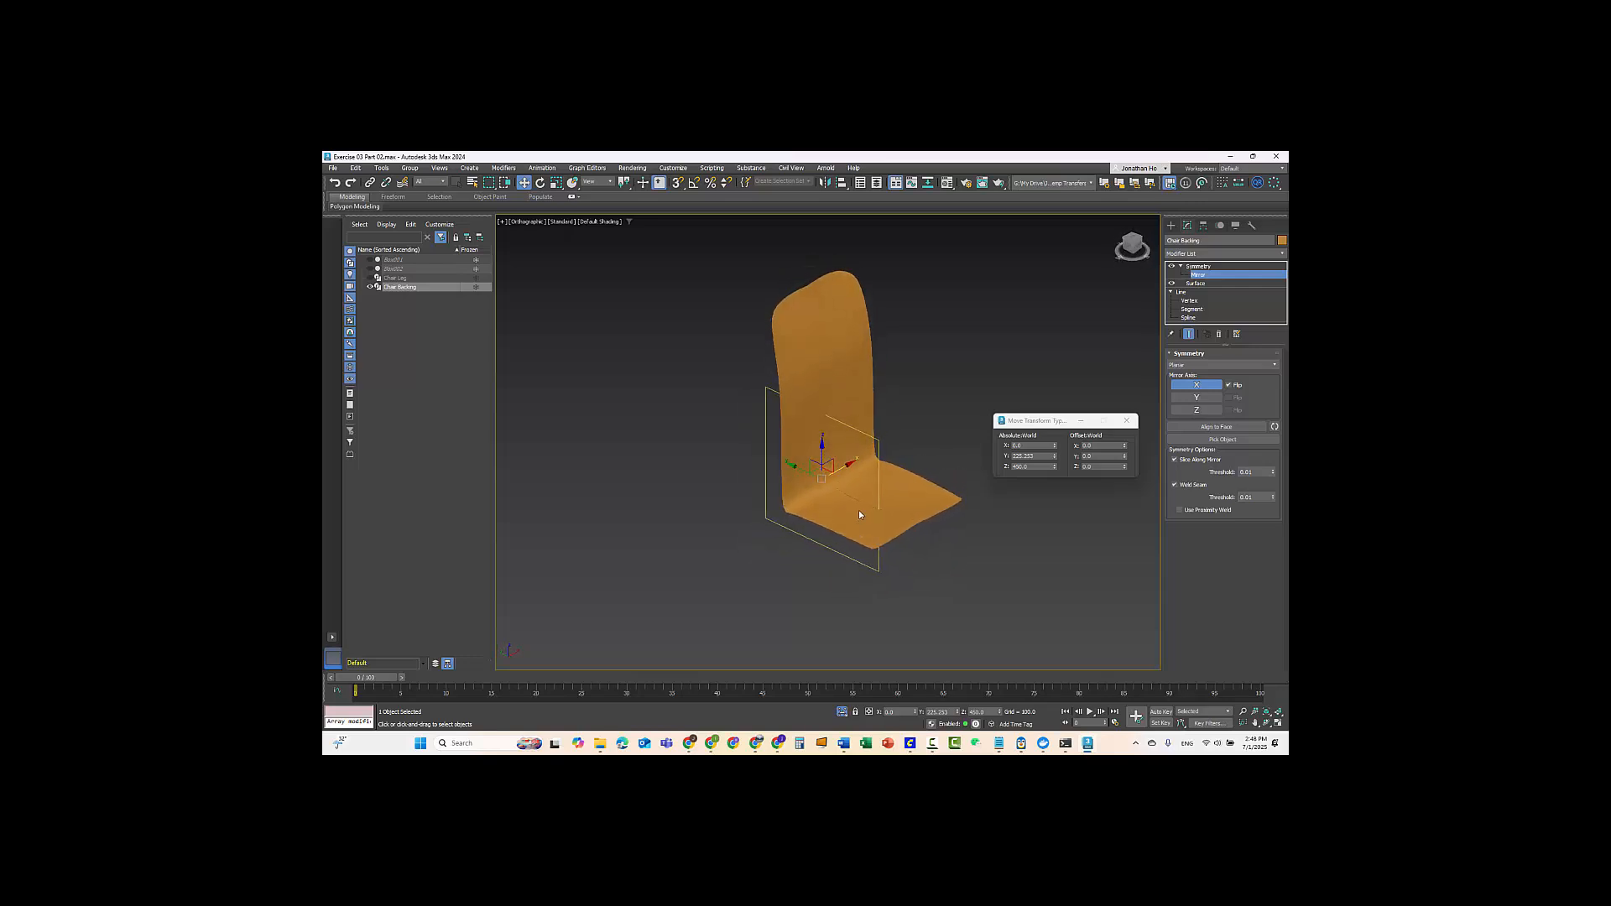
pyautogui.click(1232, 266)
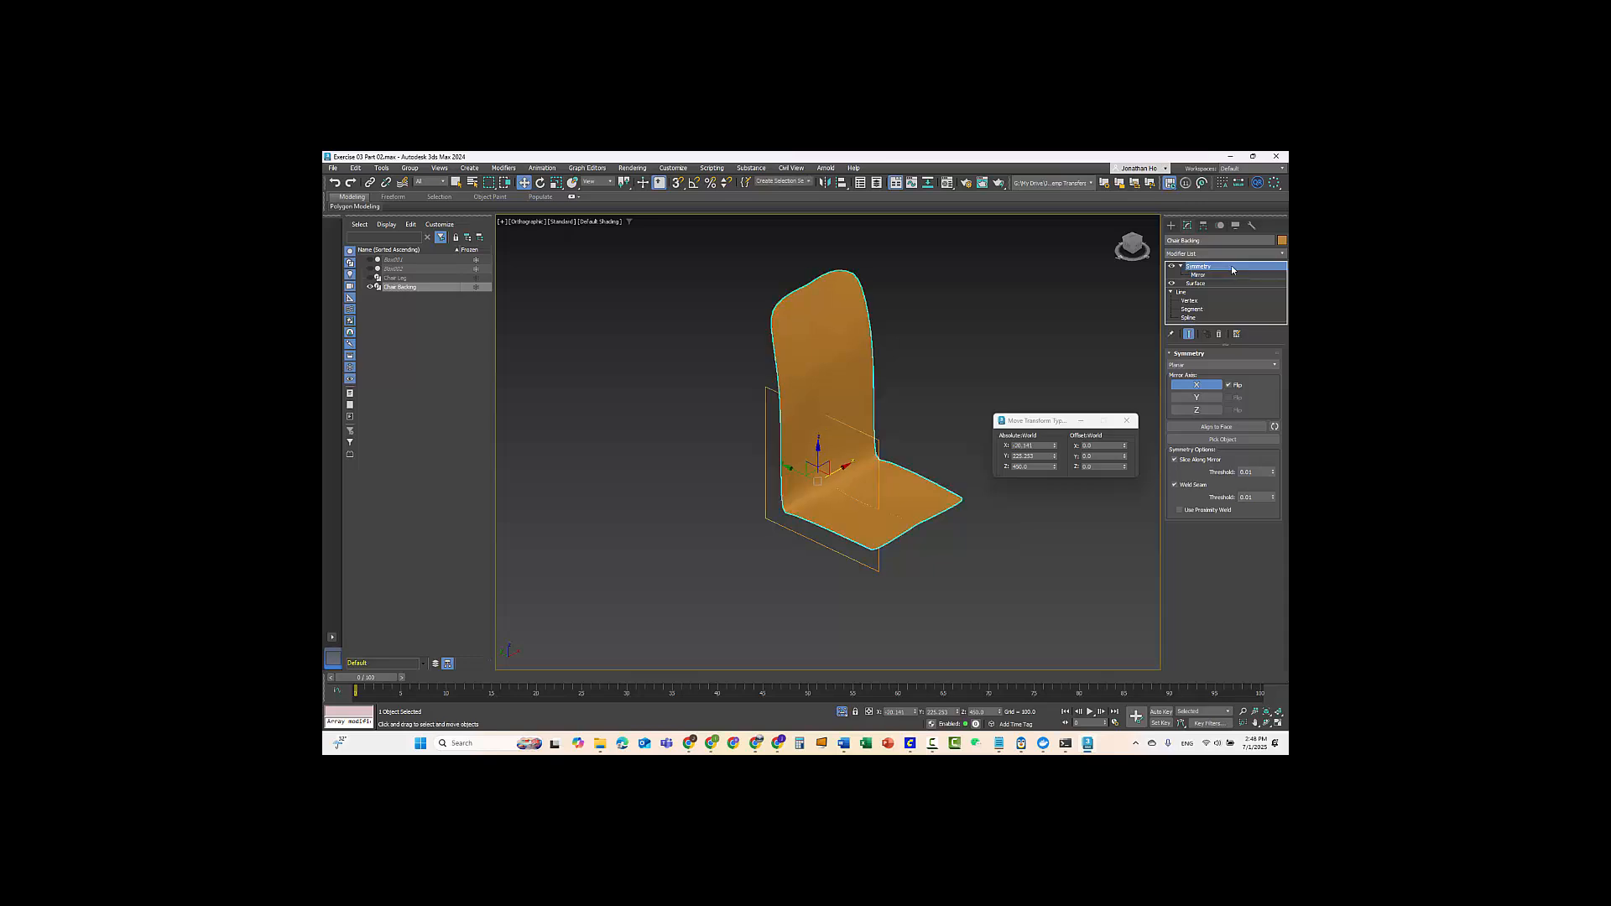
pyautogui.click(1180, 266)
pyautogui.keyDown('alt'); pyautogui.moveTo(882, 333); pyautogui.dragTo(979, 313, button='middle'); pyautogui.keyUp('alt')
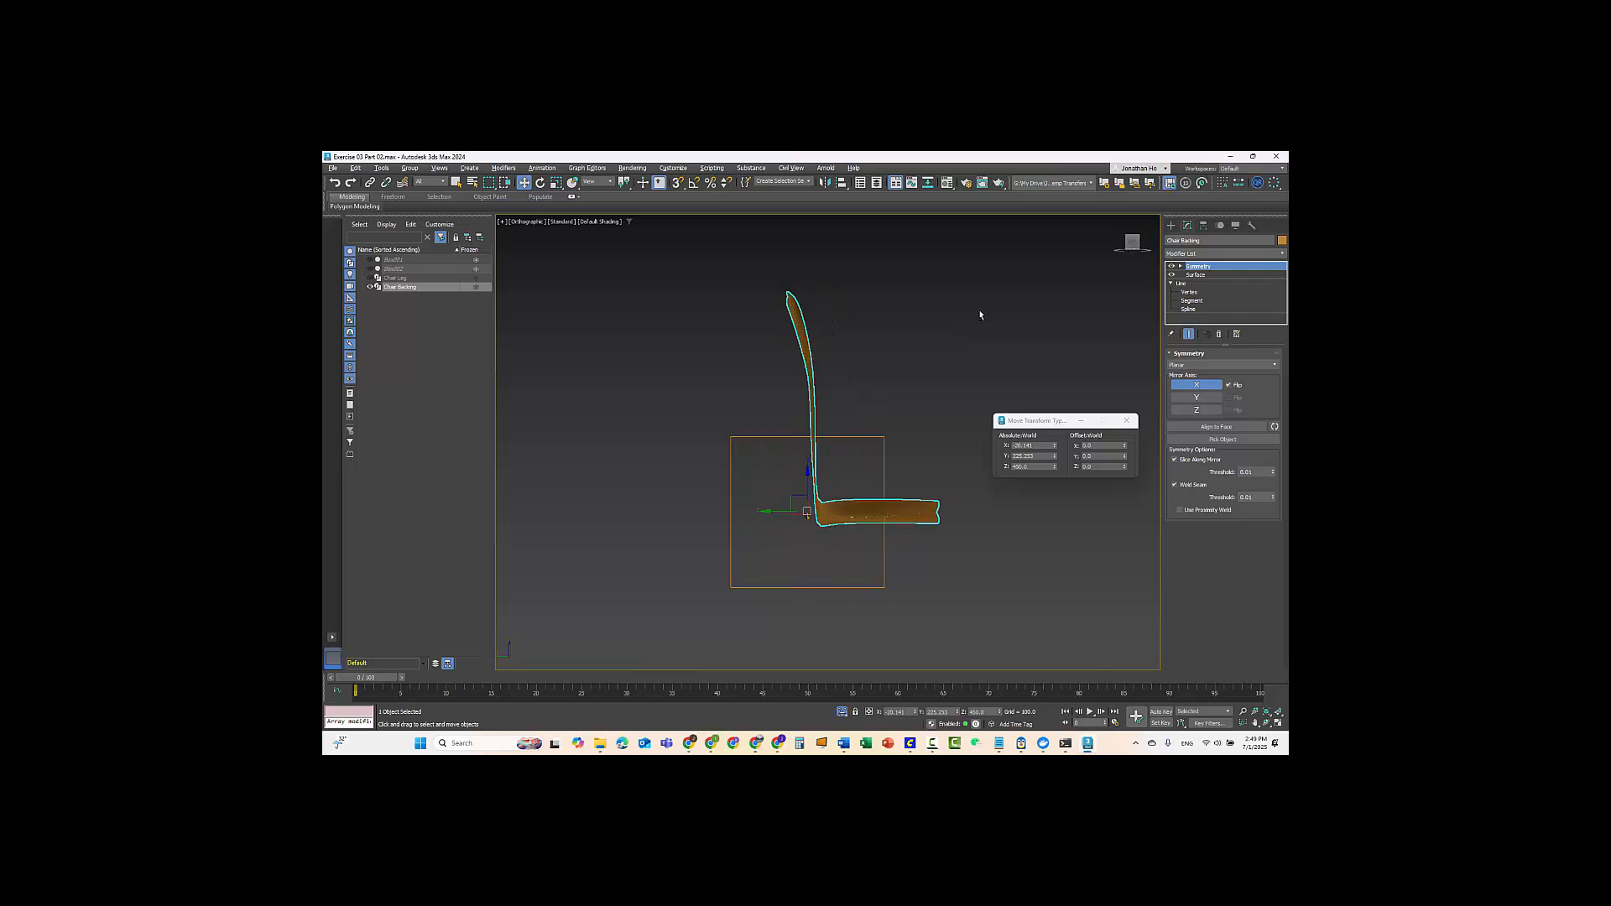
pyautogui.scroll(3, 814, 319)
pyautogui.keyDown('alt'); pyautogui.moveTo(808, 314); pyautogui.dragTo(806, 337, button='middle'); pyautogui.keyUp('alt')
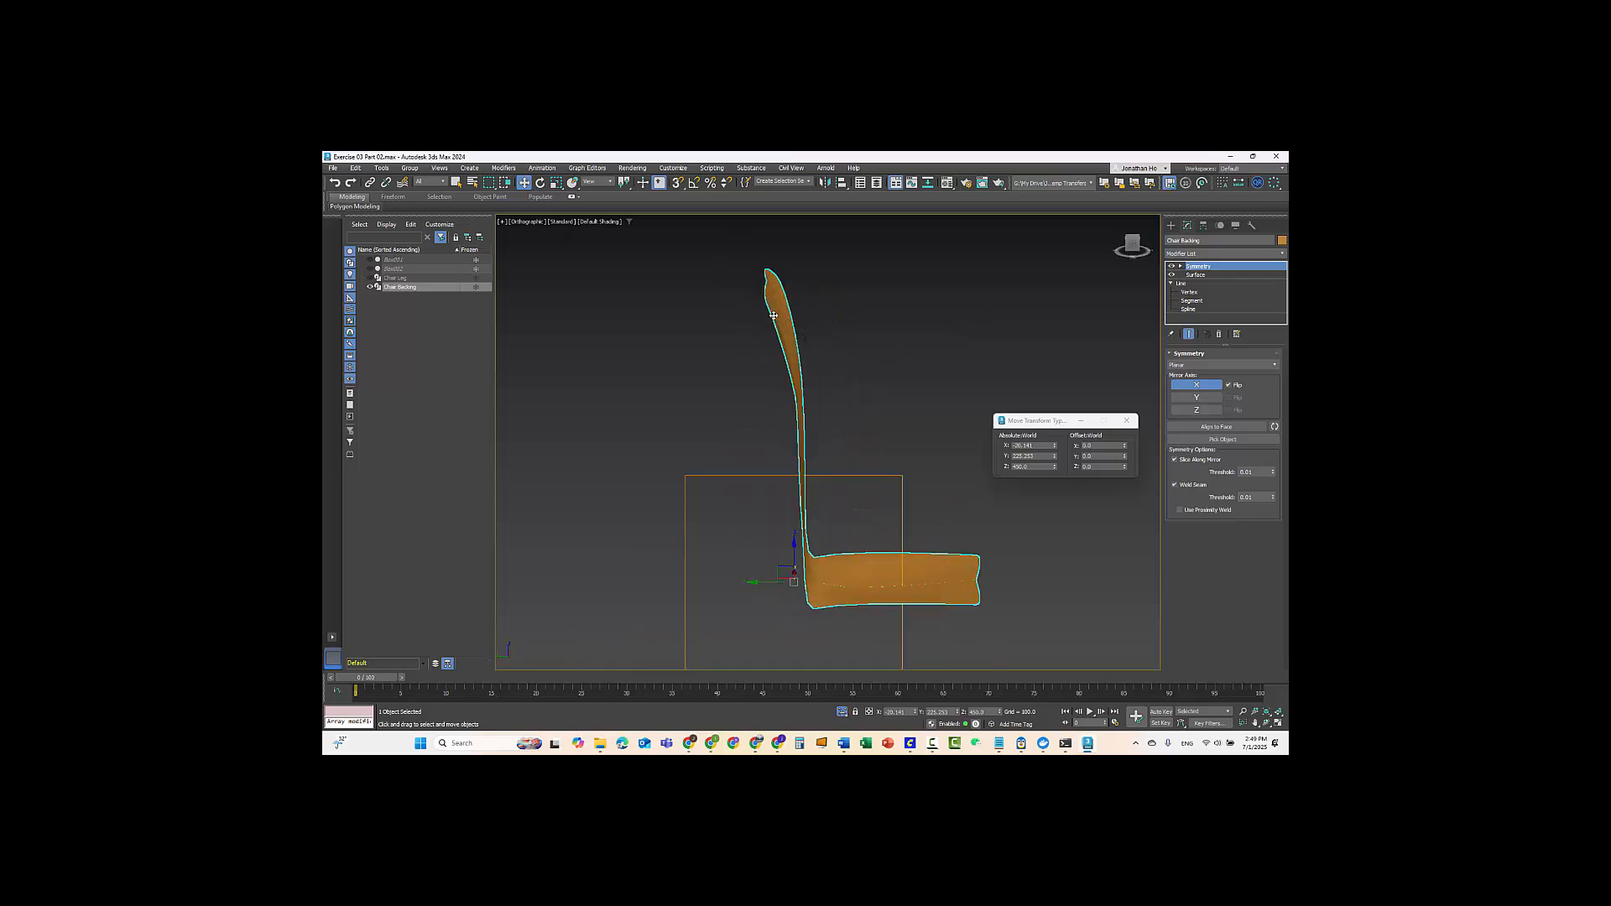
pyautogui.keyDown('alt'); pyautogui.moveTo(807, 334); pyautogui.dragTo(872, 332, button='middle'); pyautogui.keyUp('alt')
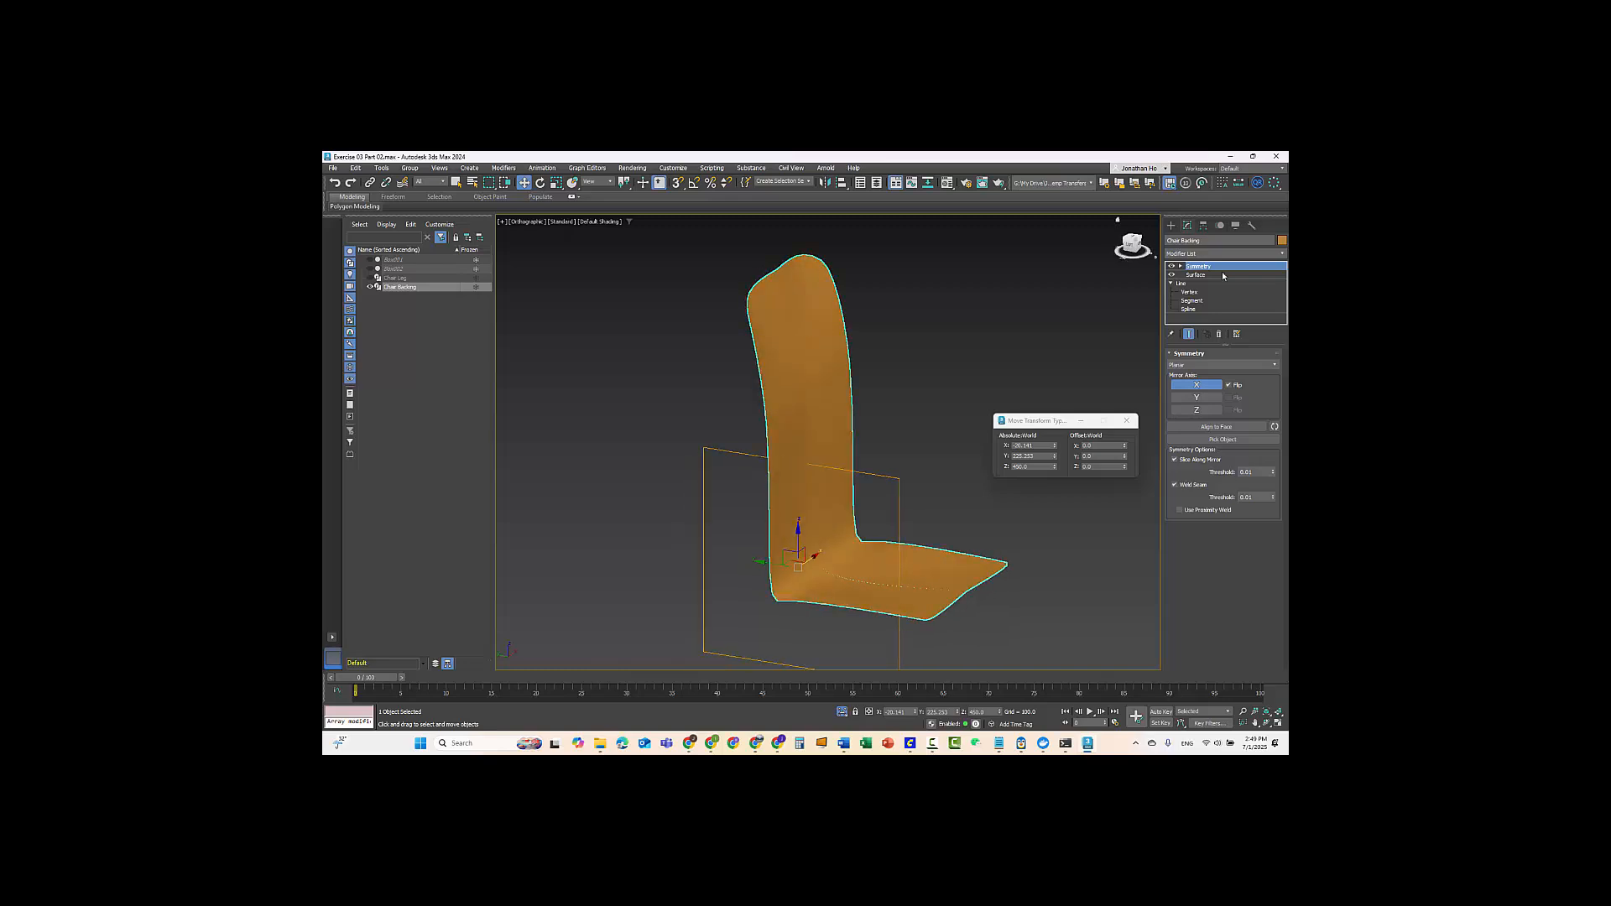
# - Apply the Shell modifier to Chair Backing above its Symmetry modifier
pyautogui.click(1234, 254)
pyautogui.write('she')
pyautogui.press('Return')
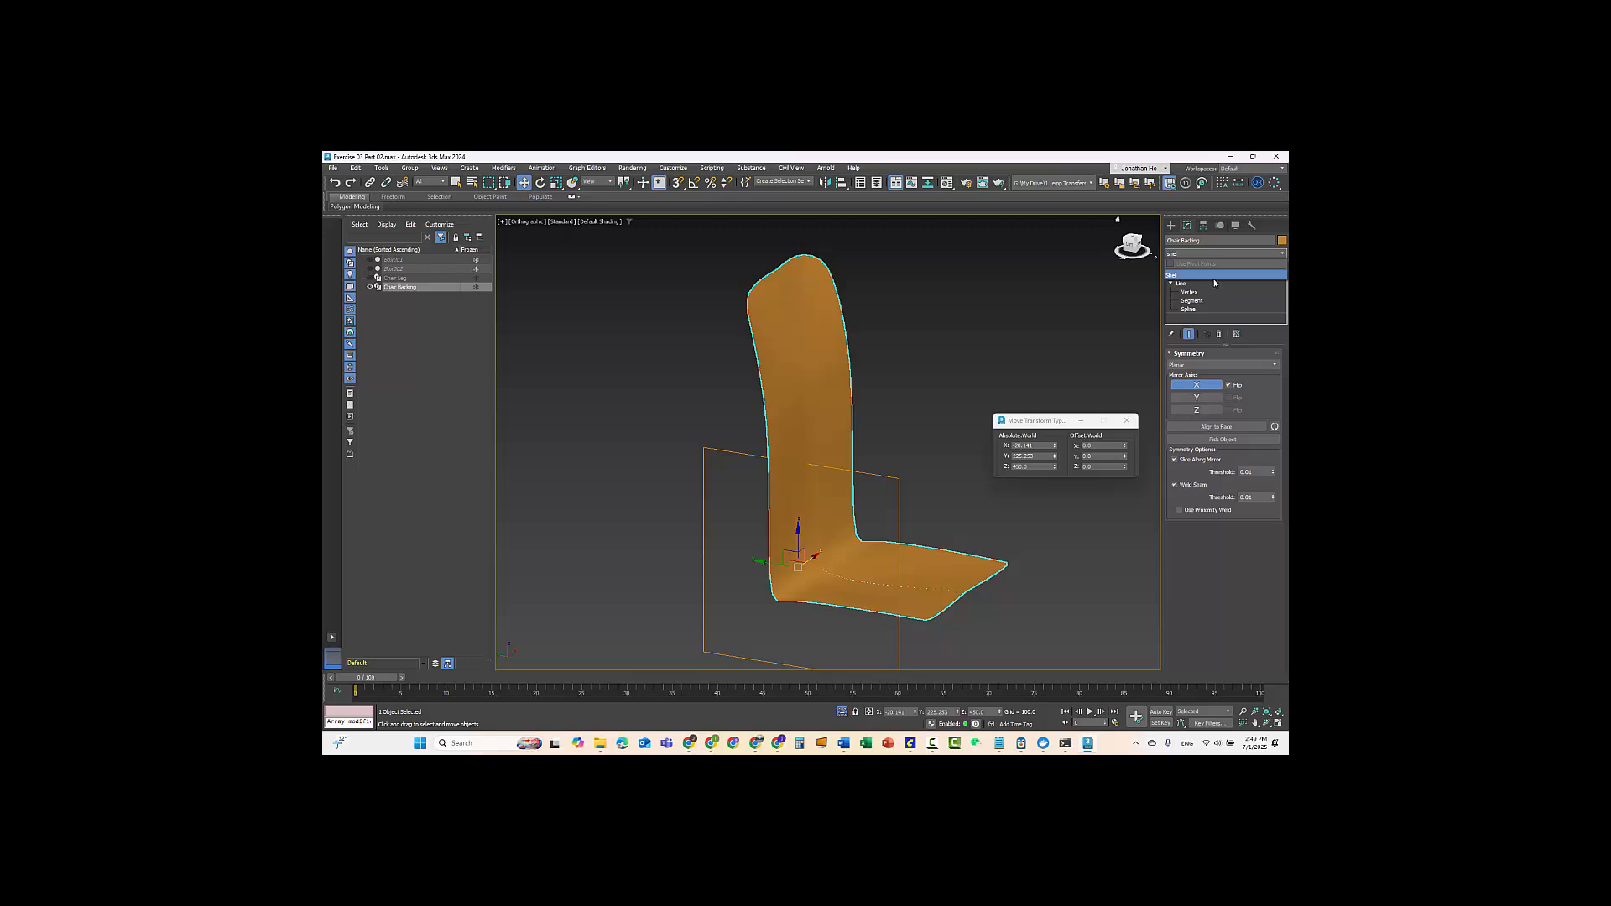
pyautogui.click(1215, 275)
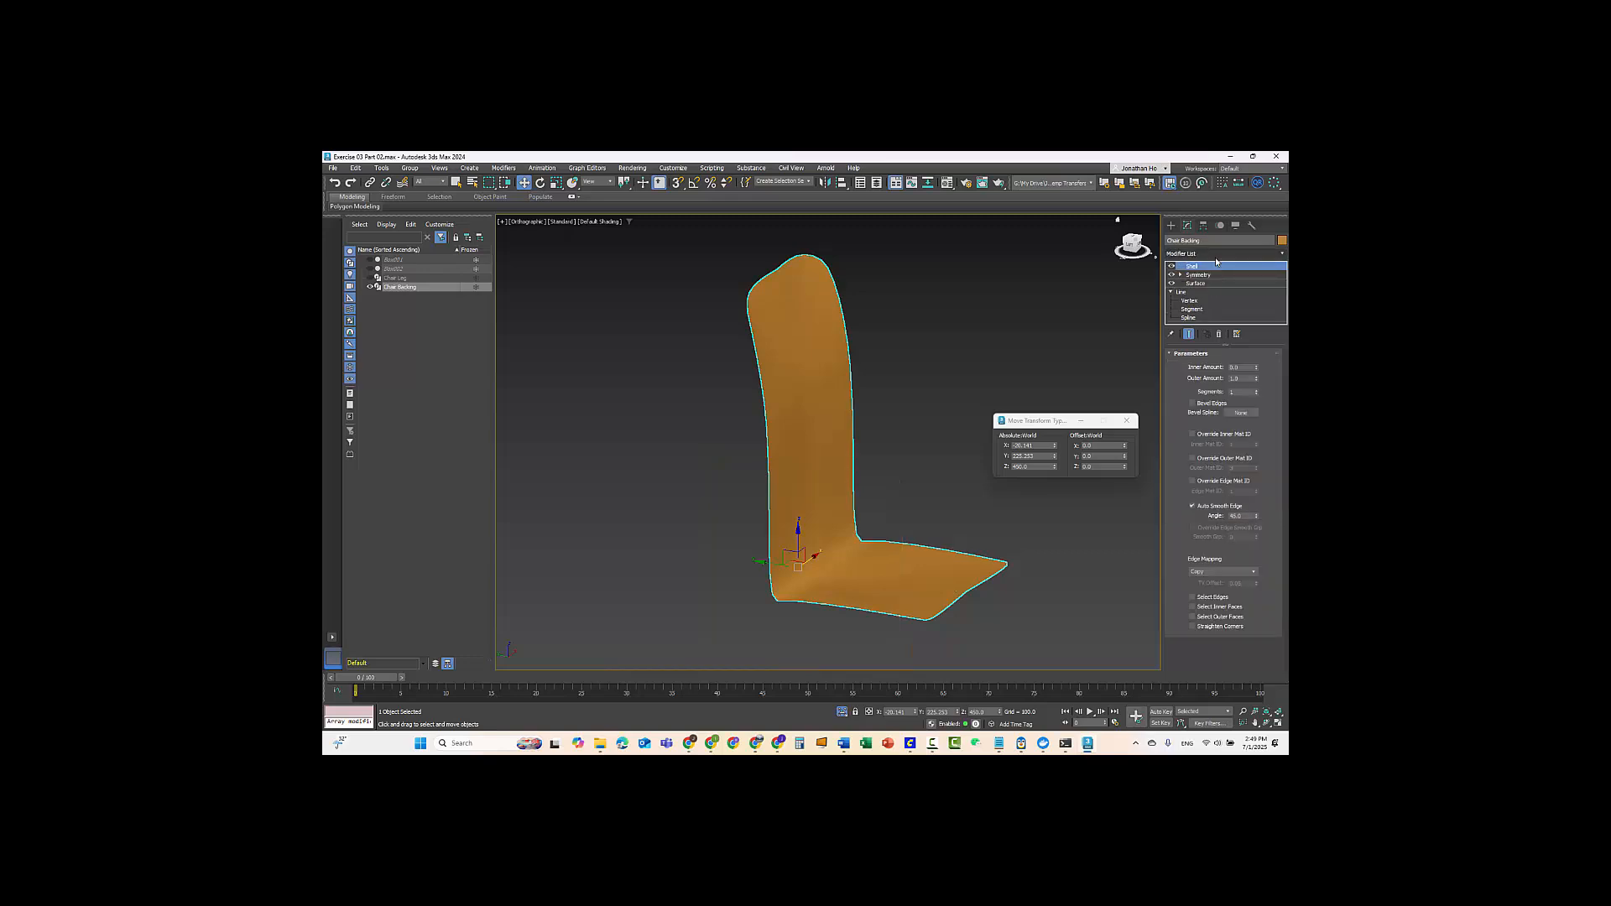
# - Set the Shell modifier's outer amount to 10, judging the backing's thickness in wireframe display
pyautogui.doubleClick(1242, 378)
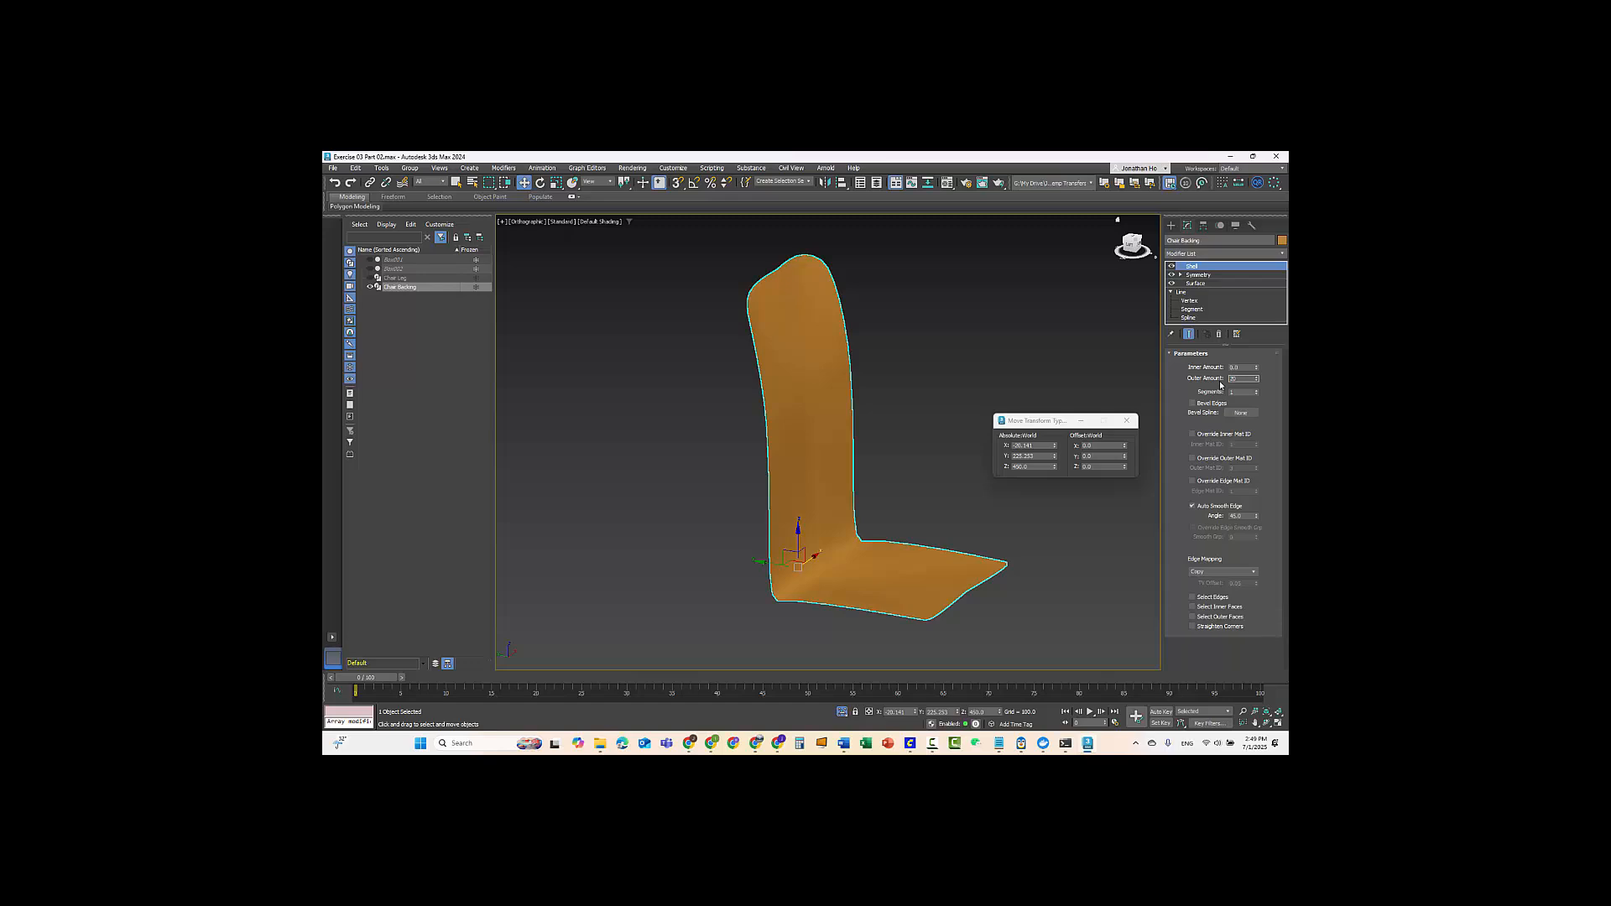
pyautogui.write('20')
pyautogui.press('Return')
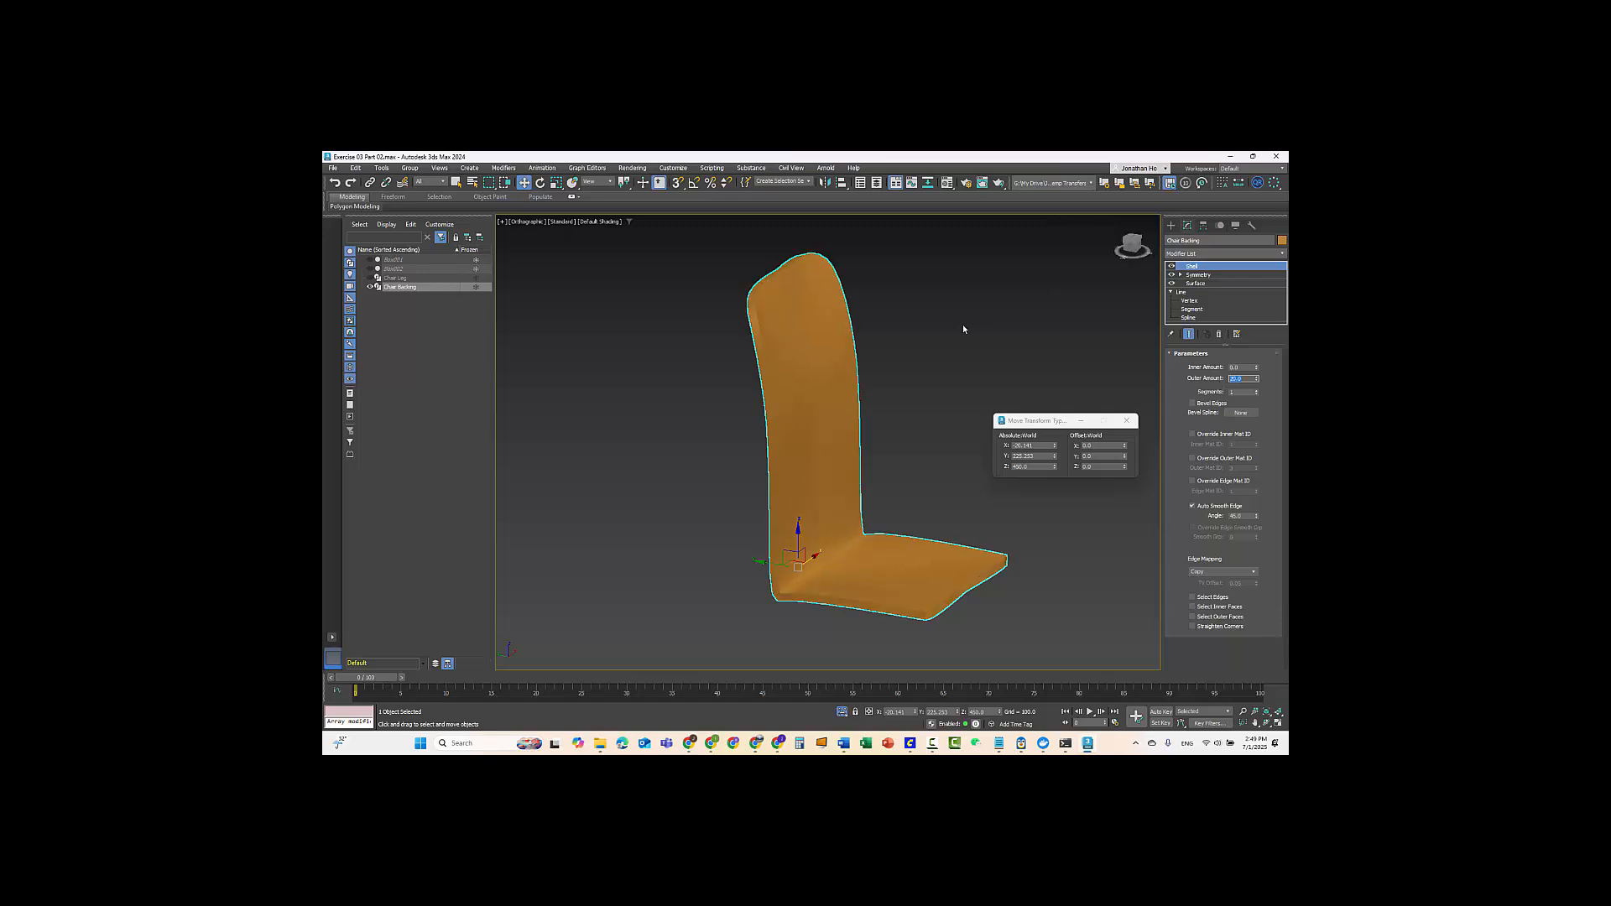
pyautogui.press('F3')
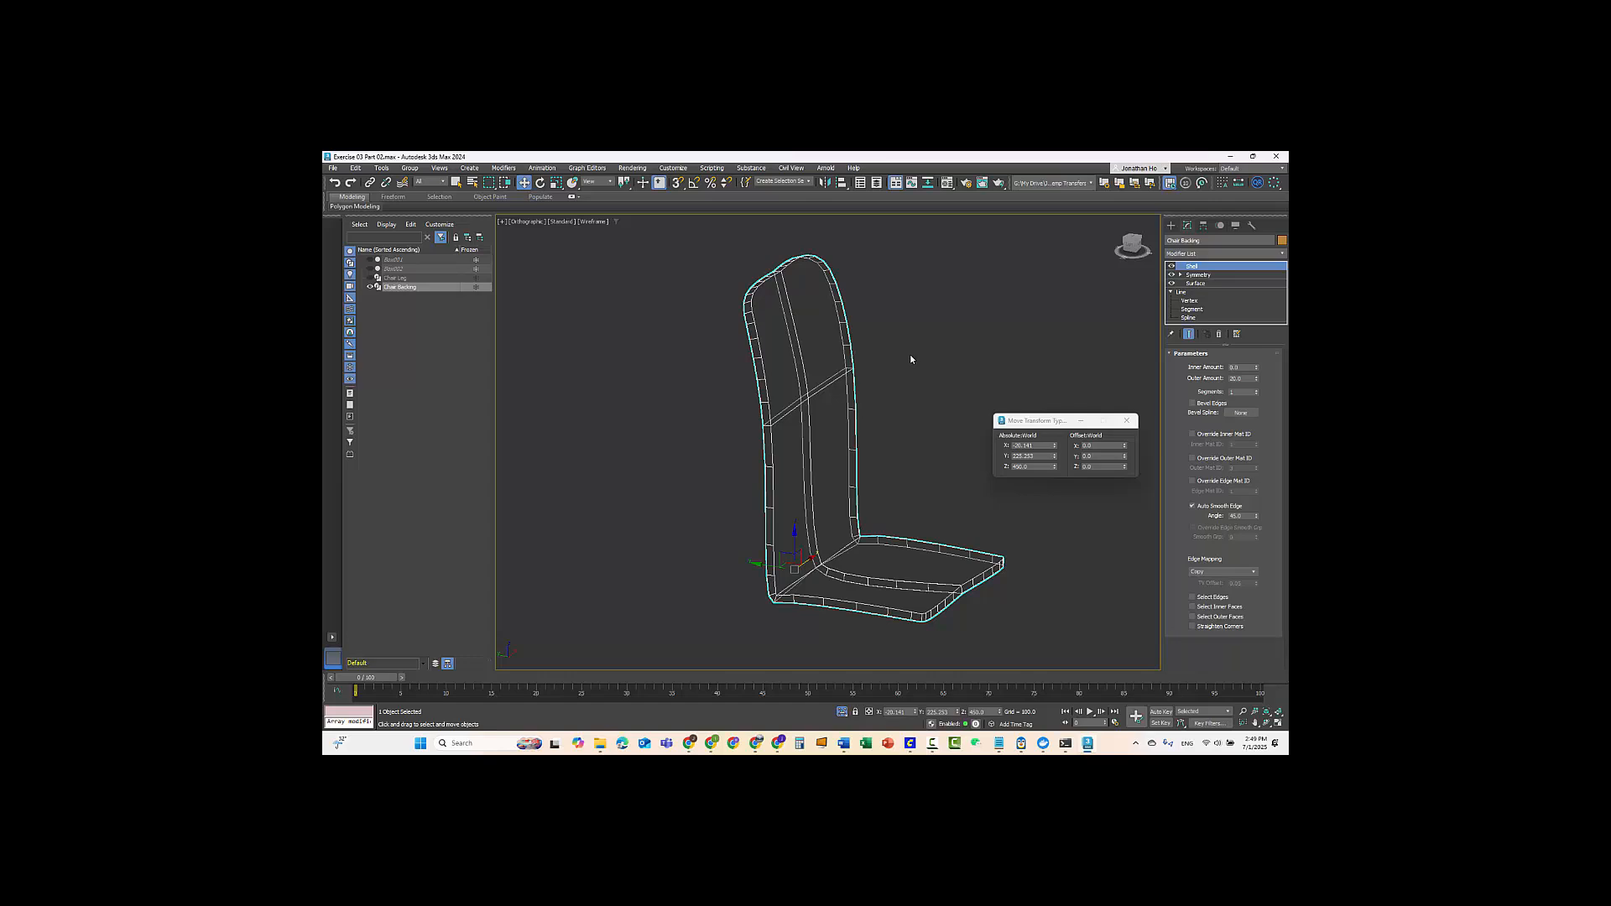
pyautogui.moveTo(1255, 390); pyautogui.dragTo(703, 579)
pyautogui.moveTo(1248, 379); pyautogui.dragTo(1214, 375)
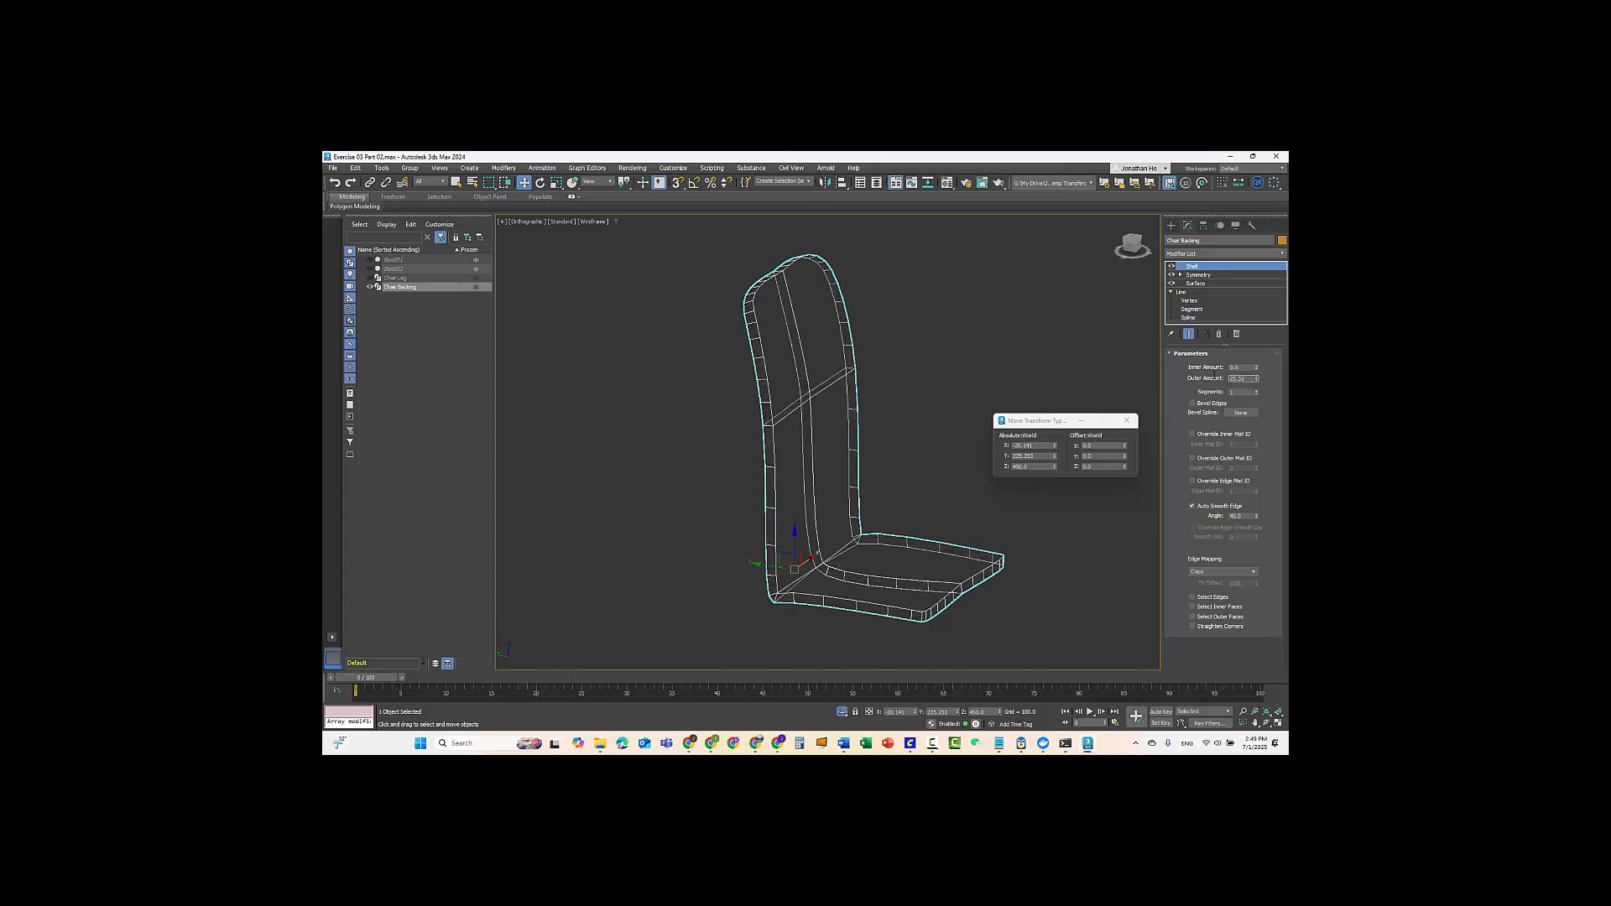
pyautogui.write('10')
pyautogui.press('Return')
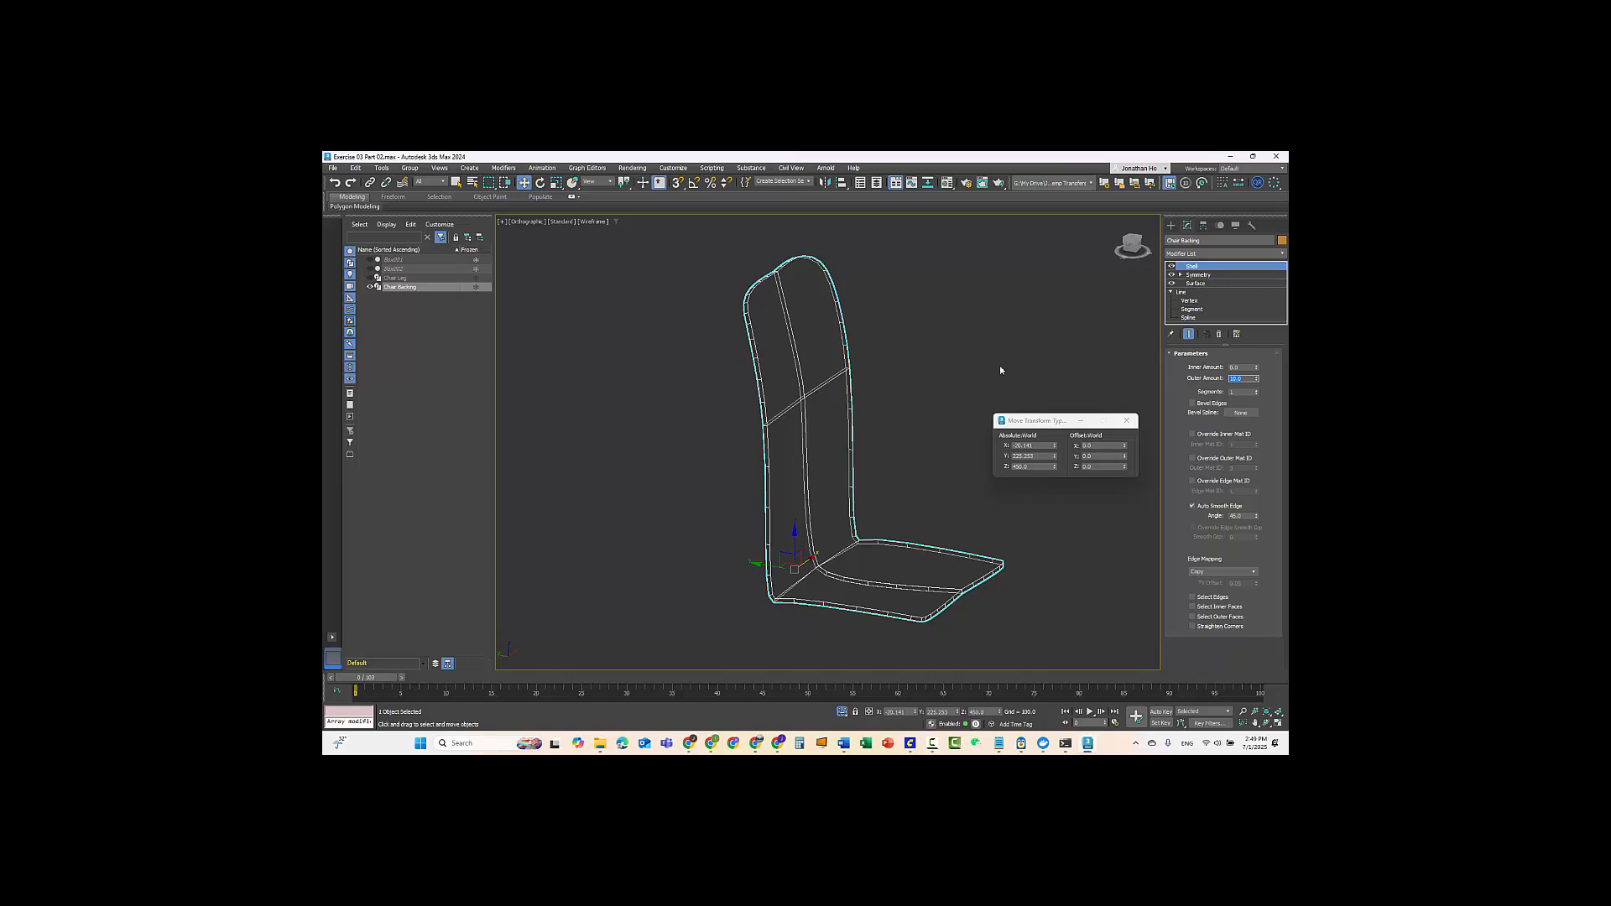
# - Display the model shaded with edged faces, bring back the boxes and chair leg, and deselect Chair Backing
pyautogui.moveTo(918, 379)
pyautogui.keyDown('alt'); pyautogui.mouseDown(button='middle')
pyautogui.moveTo(930, 371)
pyautogui.moveTo(903, 454)
pyautogui.moveTo(937, 370)
pyautogui.moveTo(890, 363)
pyautogui.moveTo(864, 450)
pyautogui.moveTo(934, 375)
pyautogui.moveTo(872, 417)
pyautogui.moveTo(896, 430)
pyautogui.moveTo(881, 370)
pyautogui.moveTo(895, 378)
pyautogui.moveTo(943, 302)
pyautogui.mouseUp(button='middle'); pyautogui.keyUp('alt')
pyautogui.press('F3')
pyautogui.press('F4')
pyautogui.rightClick(943, 303)
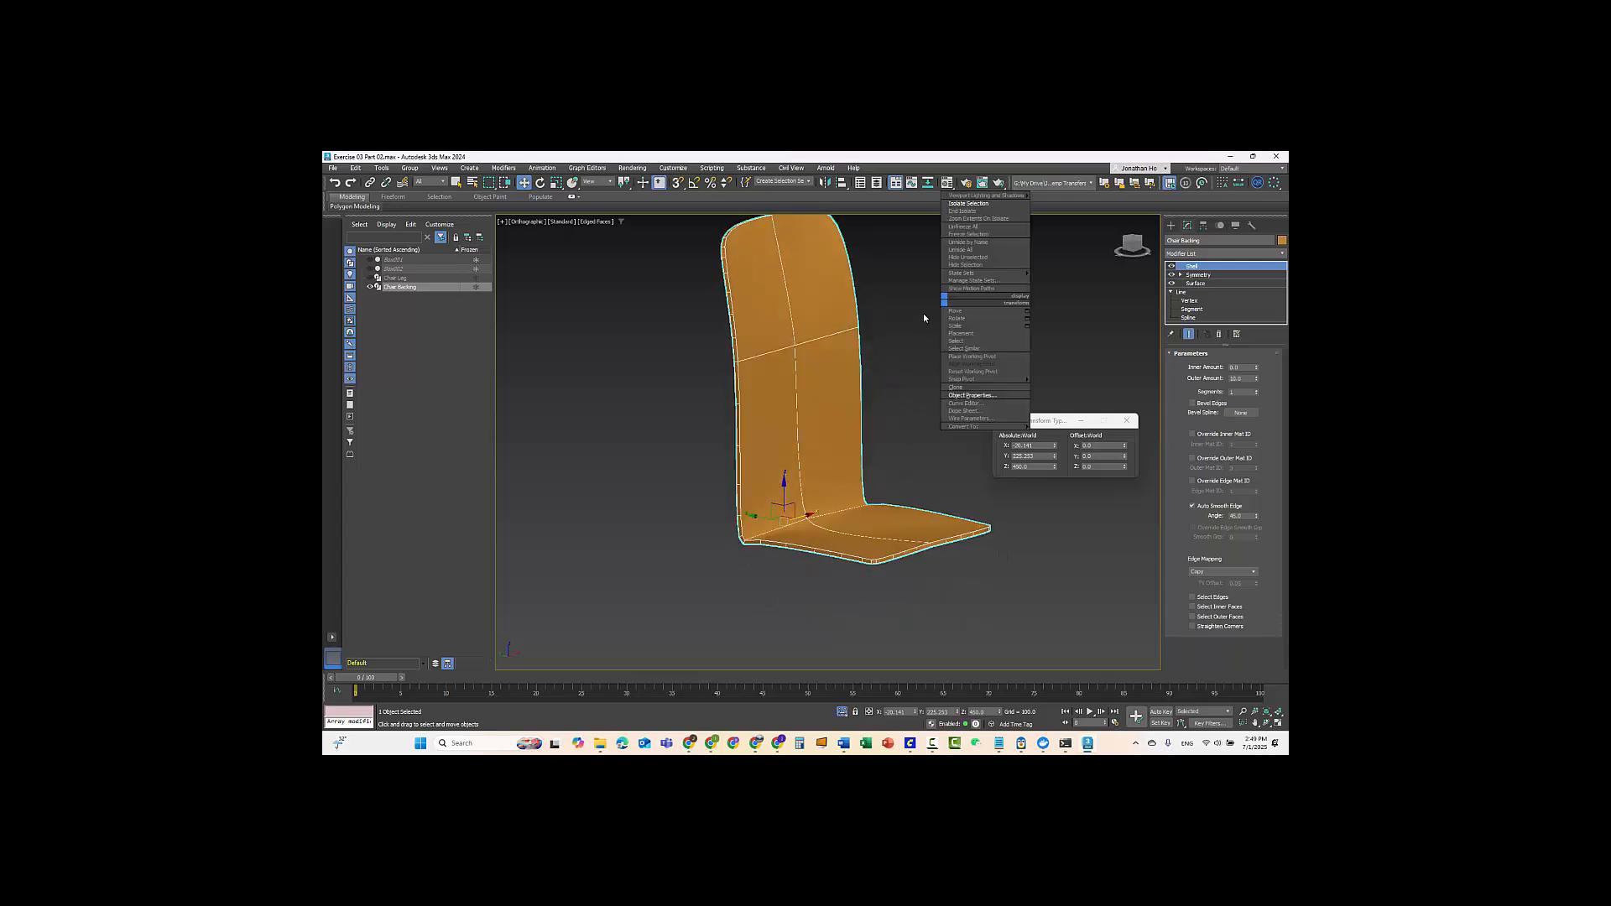
pyautogui.click(961, 249)
pyautogui.click(967, 393)
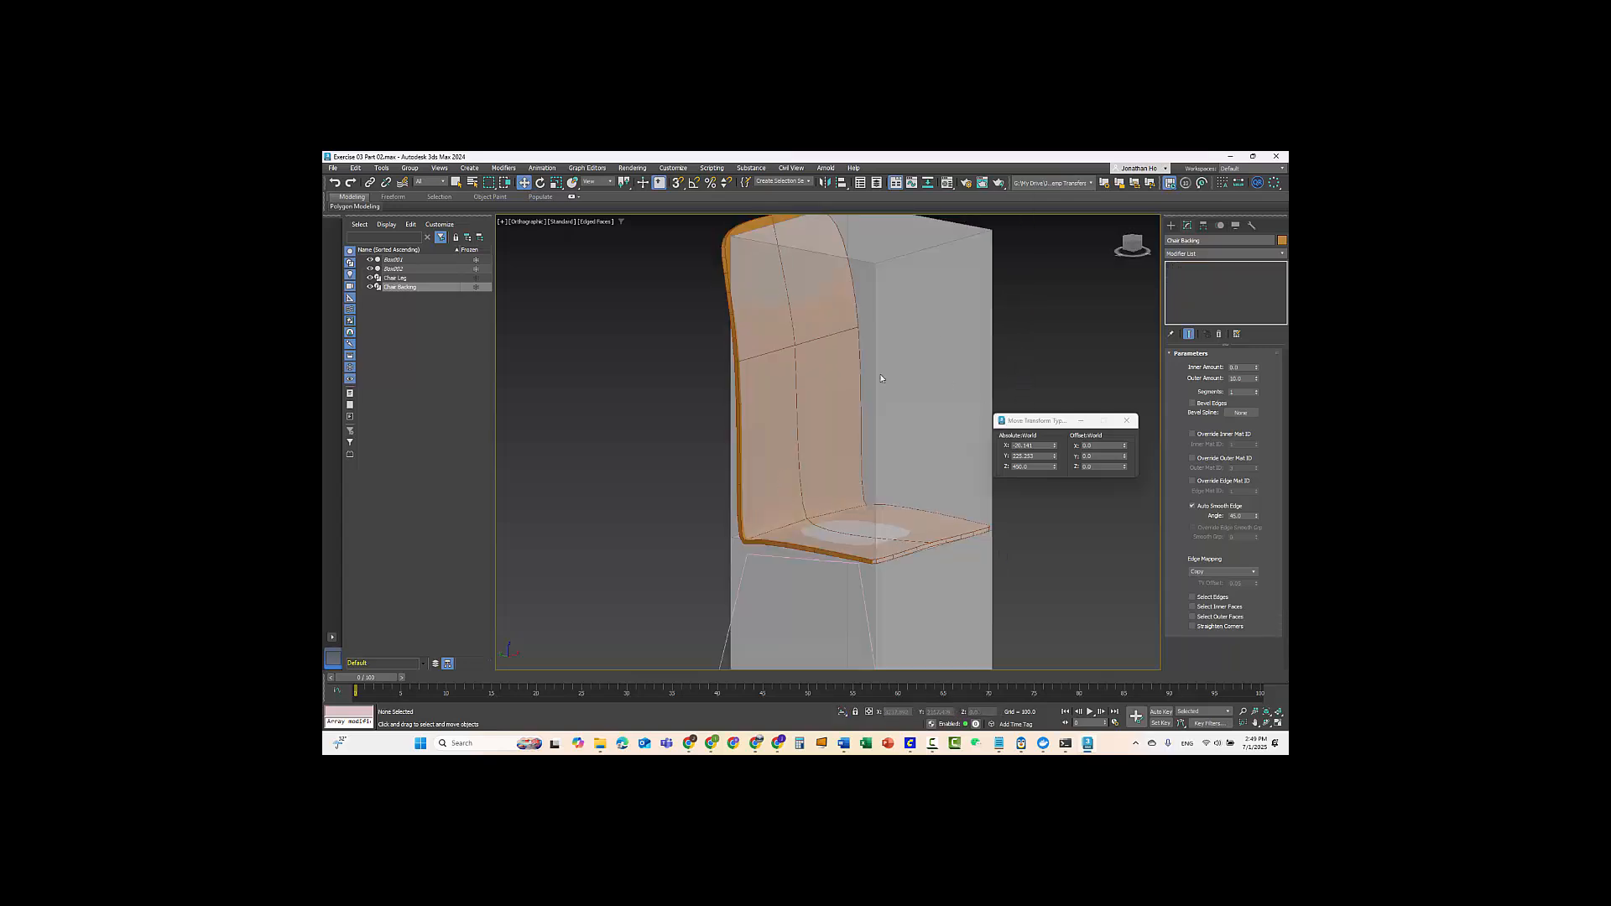
# - Move the two upper vertices of the Chair Leg line inward along X under the seat in the front view
pyautogui.keyDown('alt'); pyautogui.moveTo(695, 413); pyautogui.dragTo(712, 375, button='middle'); pyautogui.keyUp('alt')
pyautogui.scroll(3, 713, 374)
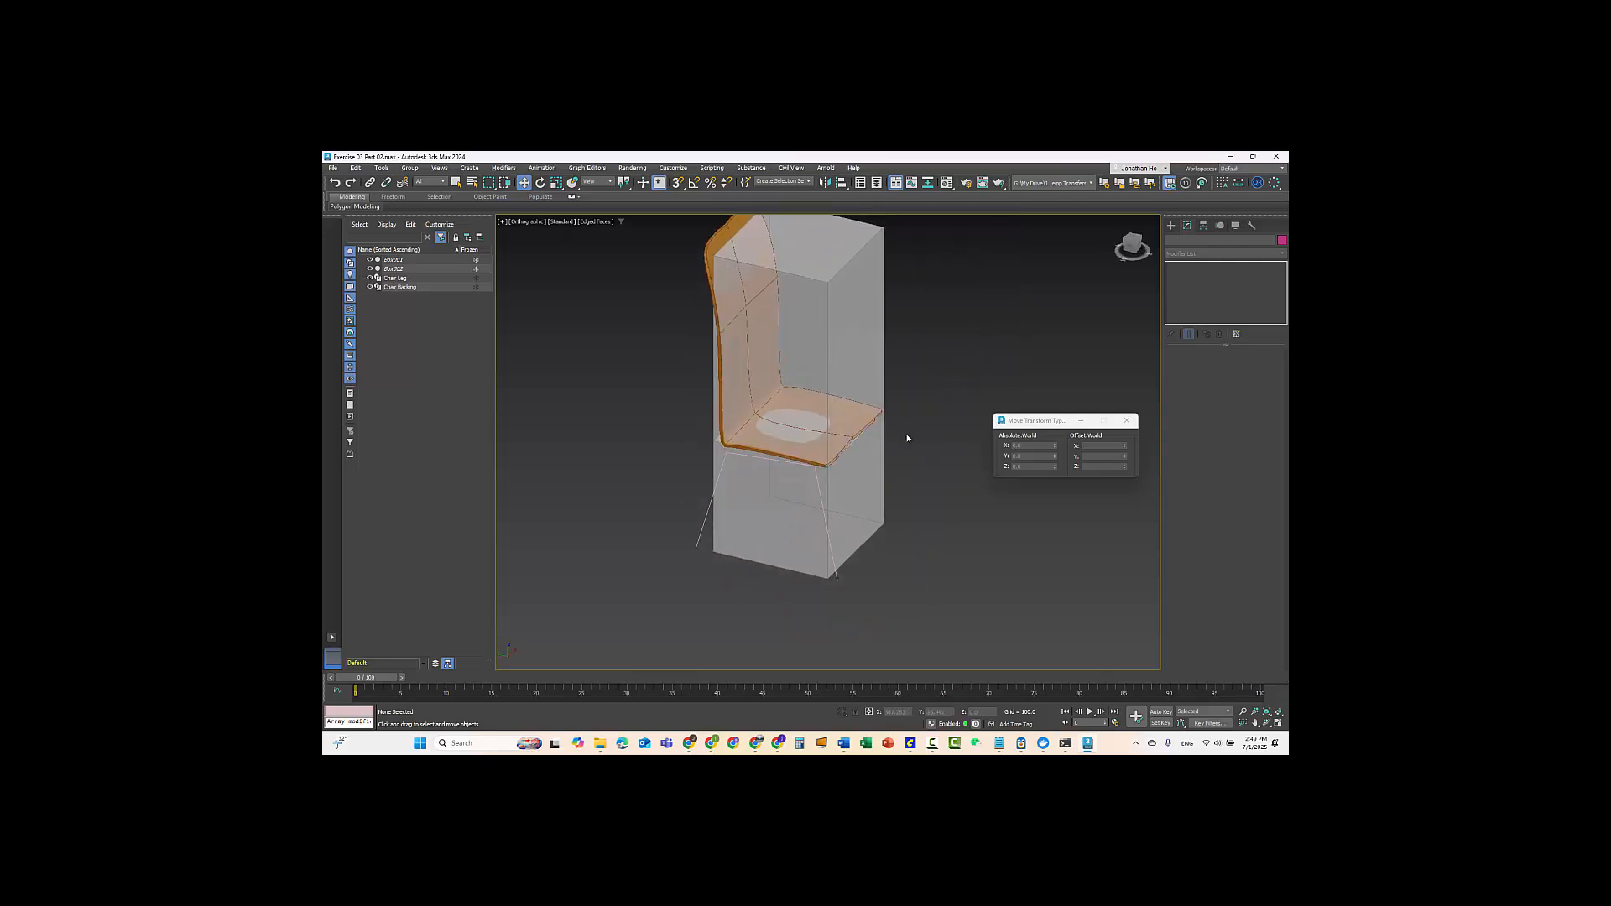
pyautogui.moveTo(802, 591)
pyautogui.keyDown('alt'); pyautogui.mouseDown(button='middle')
pyautogui.moveTo(756, 546)
pyautogui.moveTo(782, 577)
pyautogui.mouseUp(button='middle'); pyautogui.keyUp('alt')
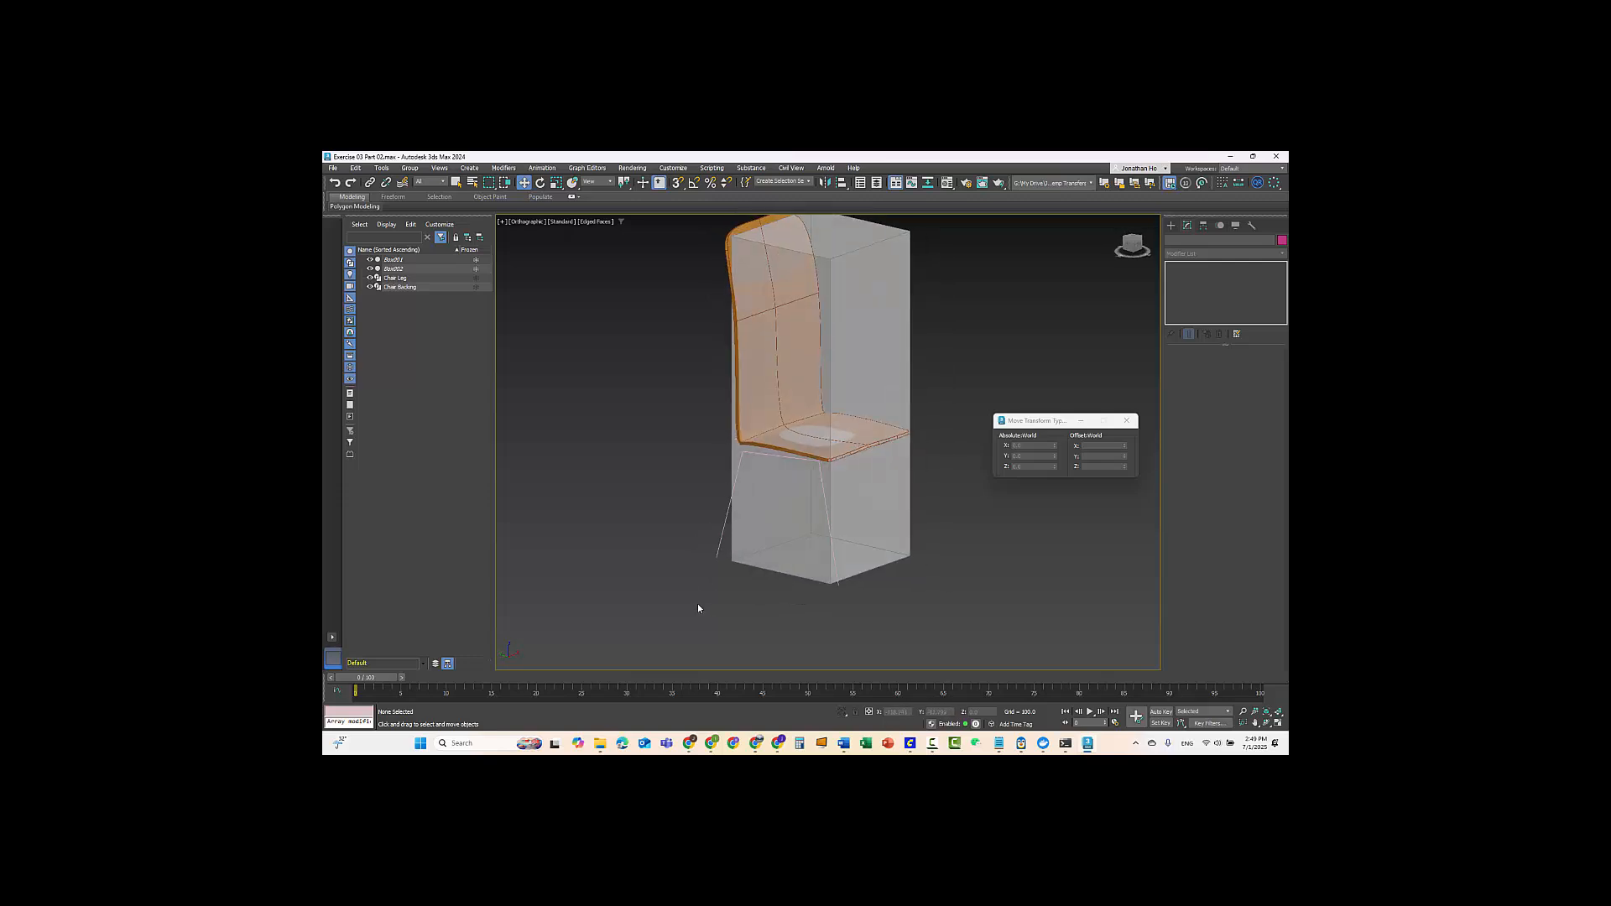
pyautogui.click(760, 452)
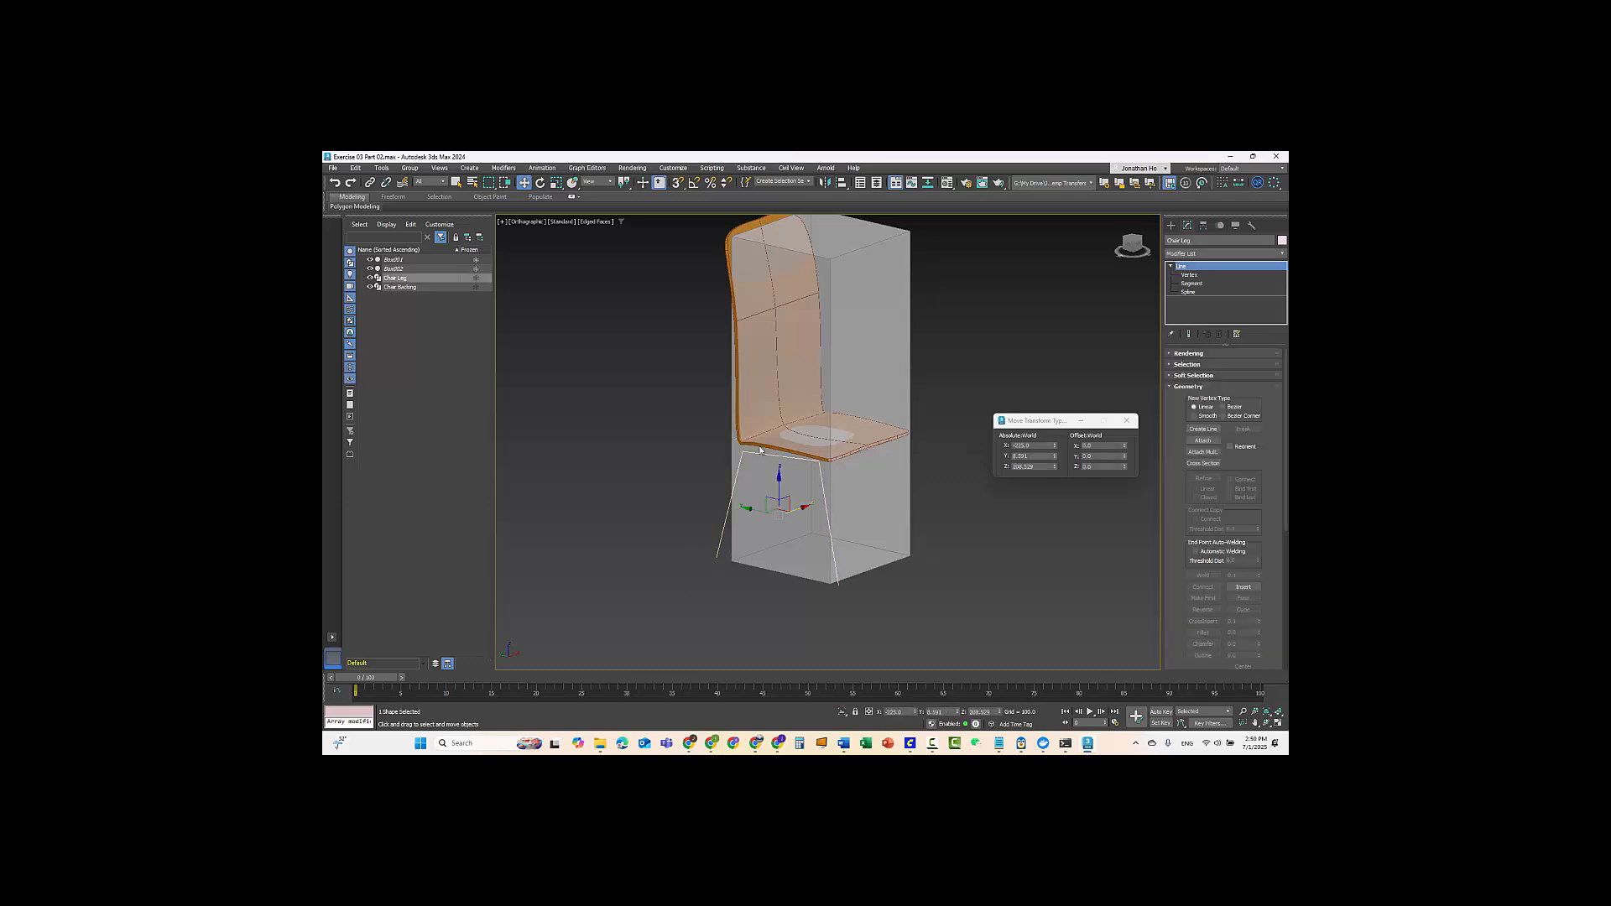
pyautogui.hotkey('alt', 'w')
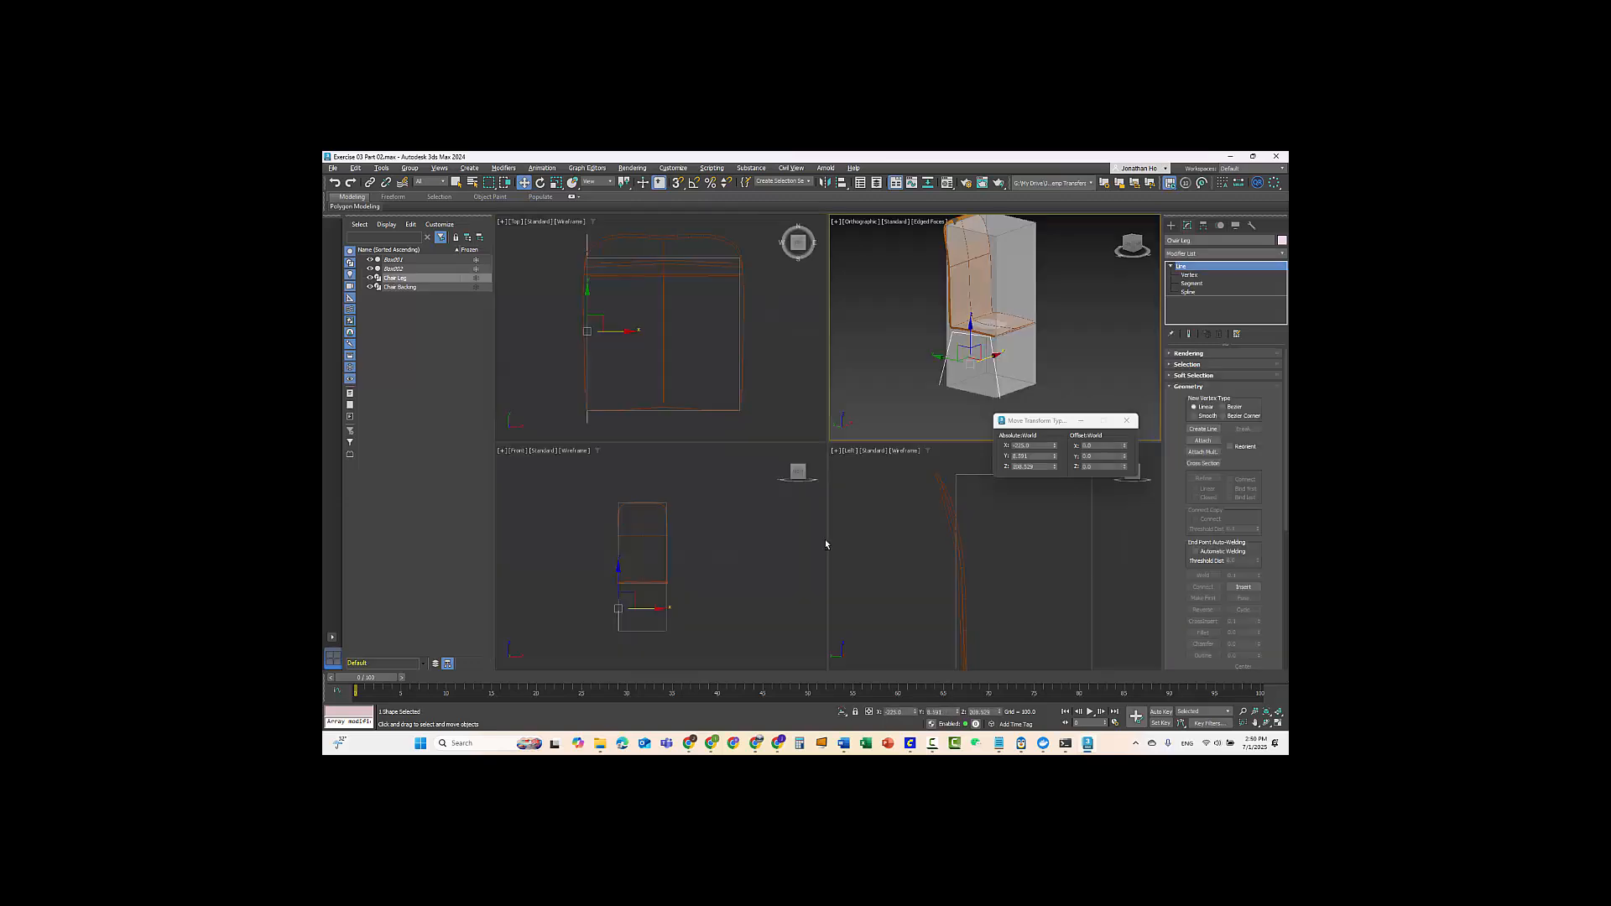
pyautogui.hotkey('alt', 'w')
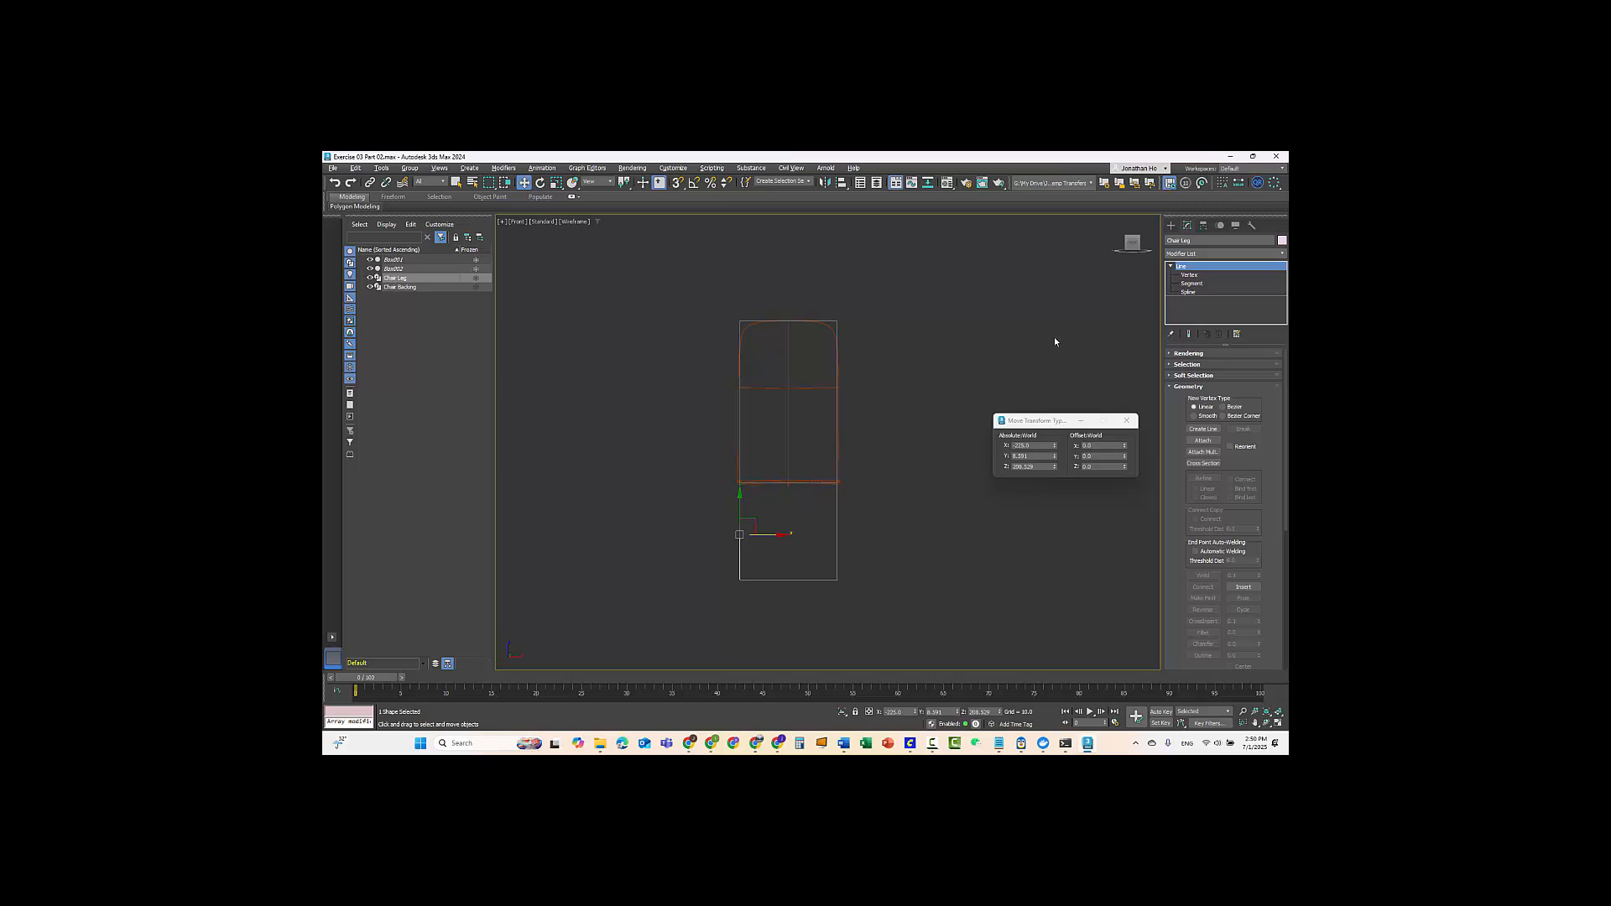
pyautogui.click(1200, 275)
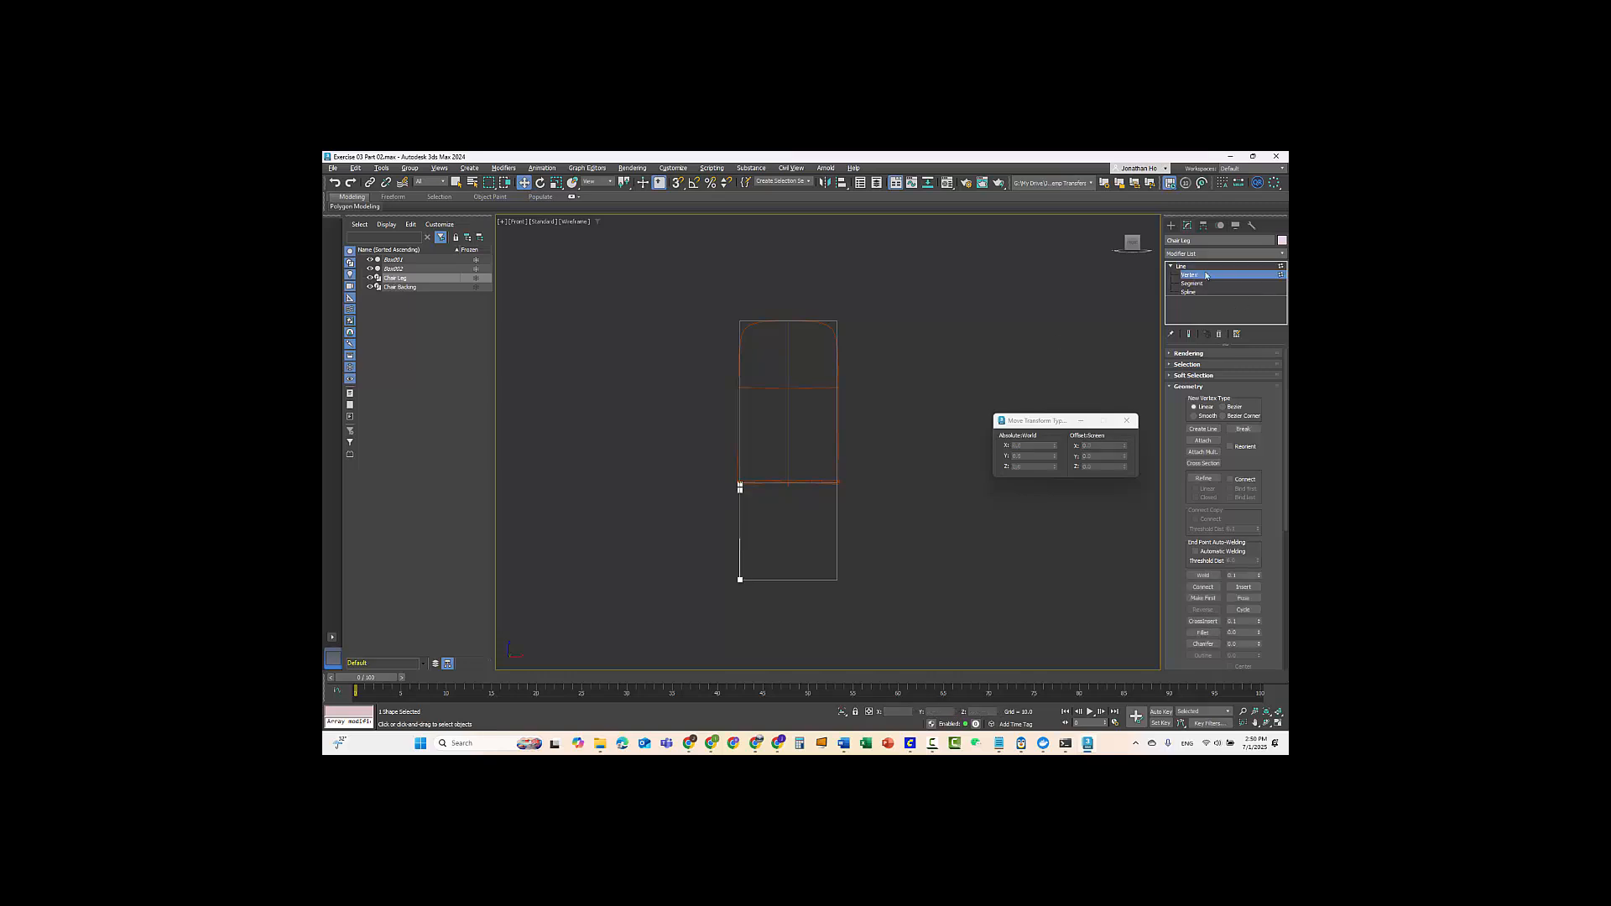
pyautogui.click(740, 487)
pyautogui.scroll(4, 740, 514)
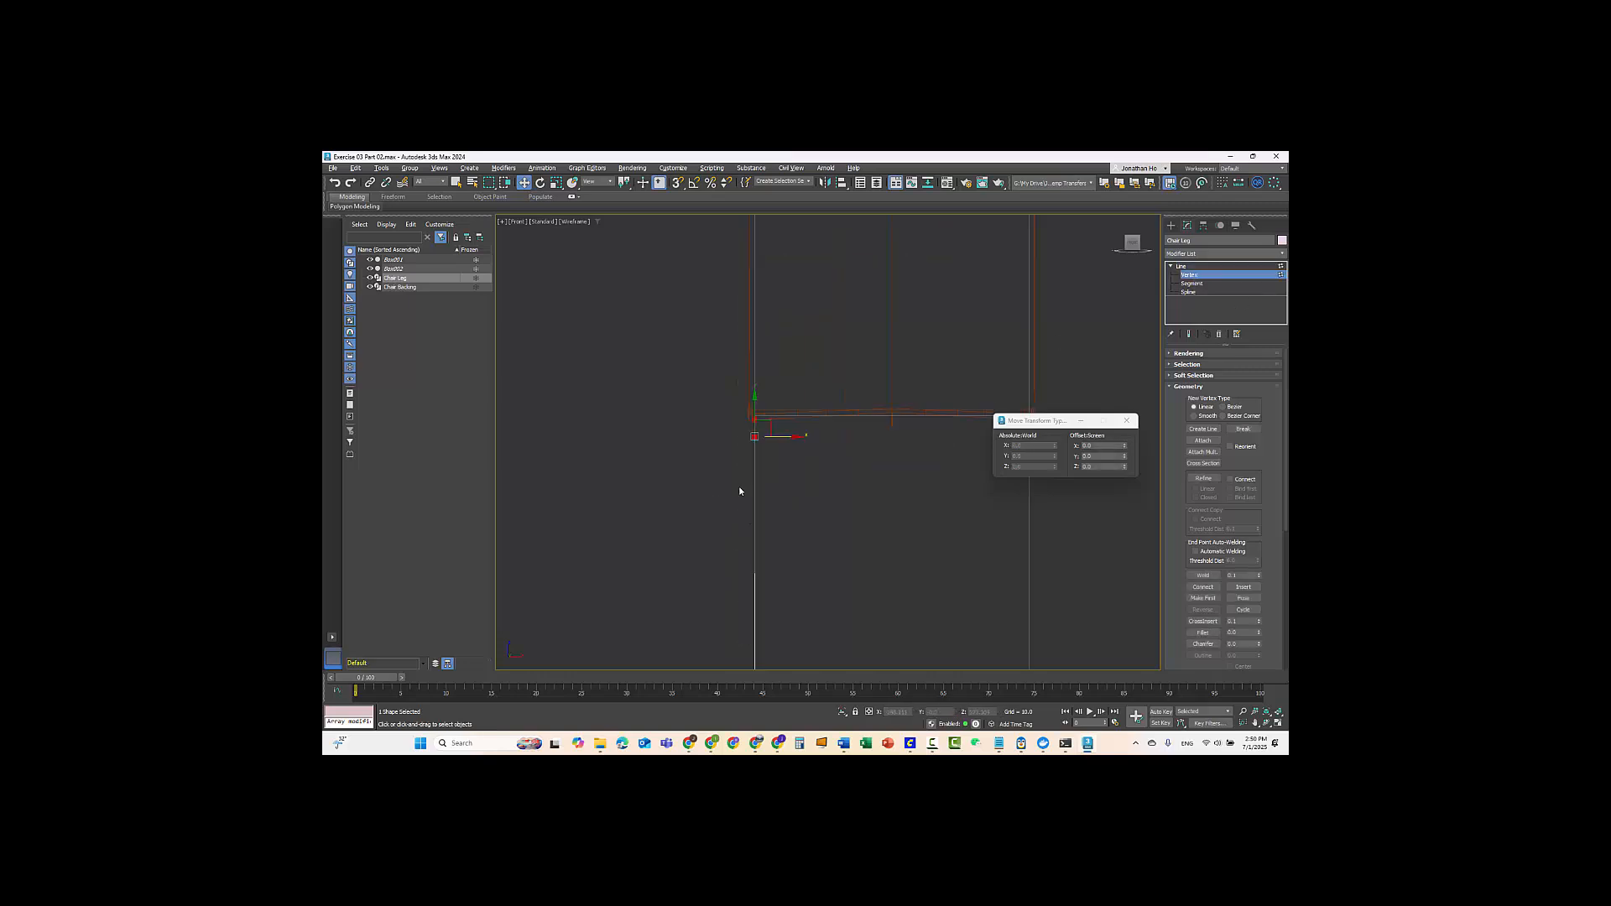
pyautogui.moveTo(786, 436)
pyautogui.mouseDown()
pyautogui.moveTo(813, 438)
pyautogui.moveTo(807, 451)
pyautogui.mouseUp()
# - Convert the rear upper vertex of the Chair Leg line to Bezier in the left view and shorten its handle for a rounded corner
pyautogui.hotkey('alt', 'w')
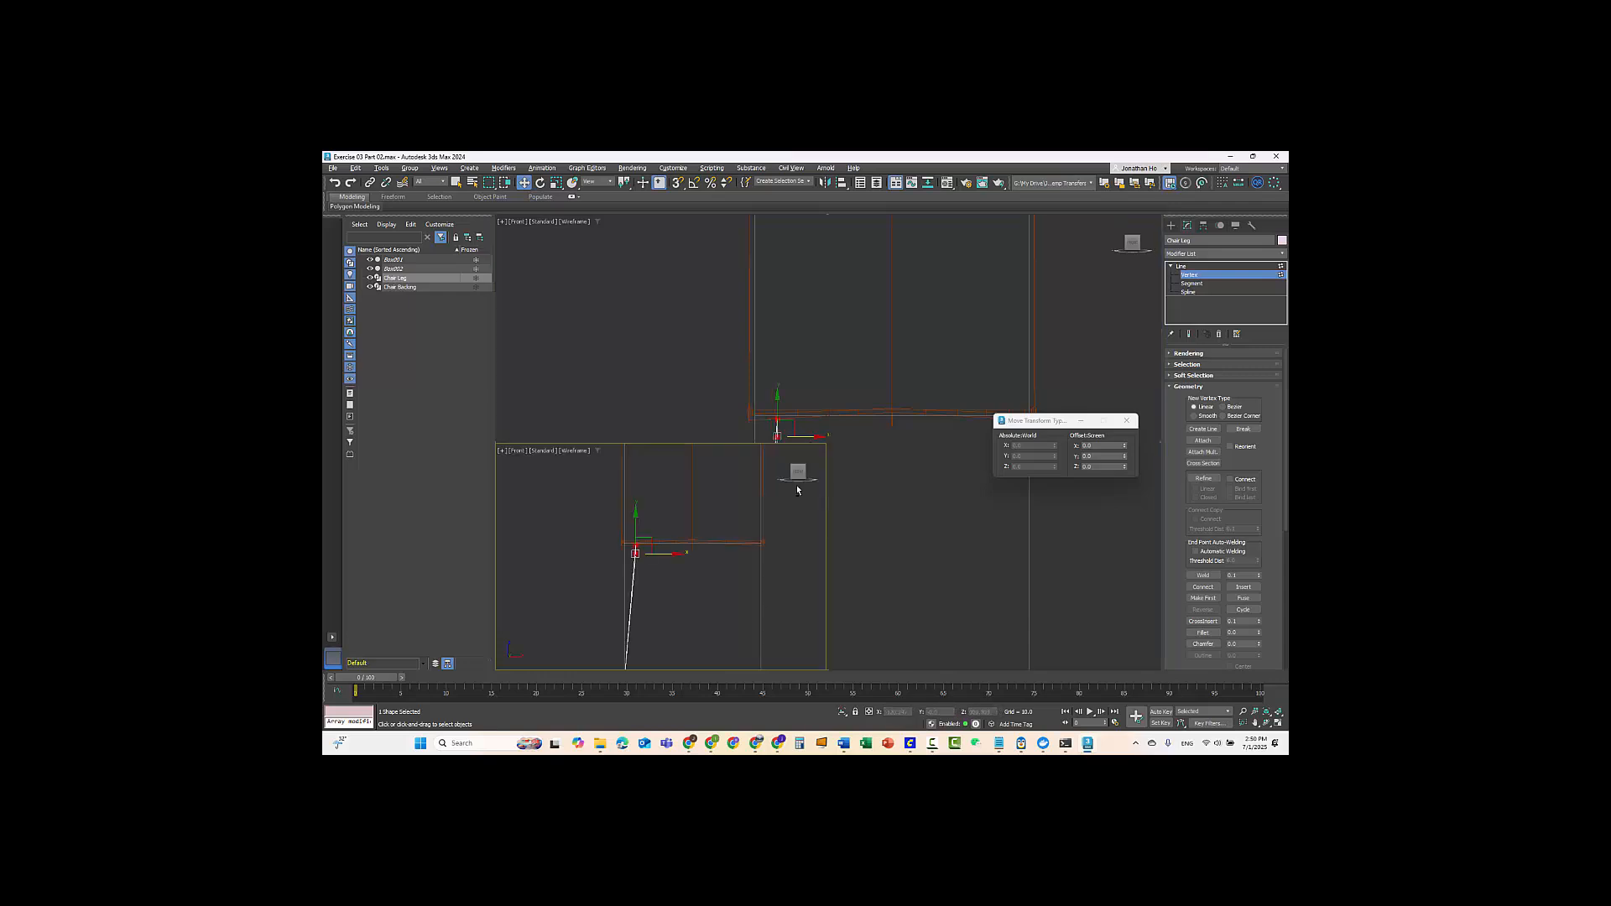
pyautogui.click(897, 410)
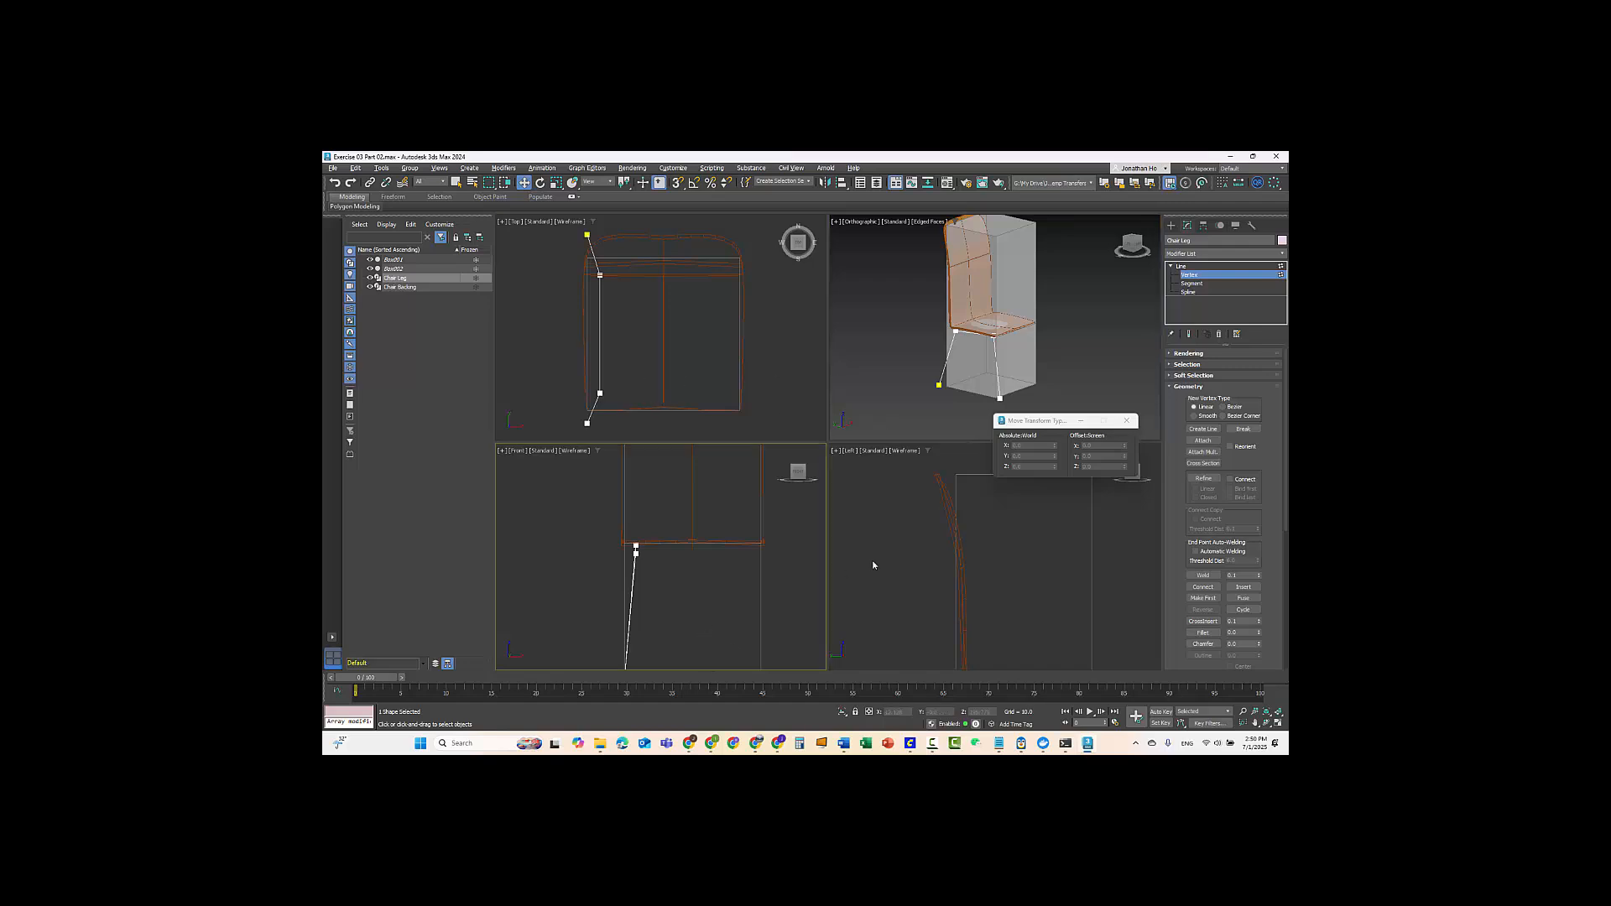
pyautogui.click(920, 587)
pyautogui.hotkey('alt', 'w')
pyautogui.moveTo(858, 524); pyautogui.dragTo(819, 399, button='middle')
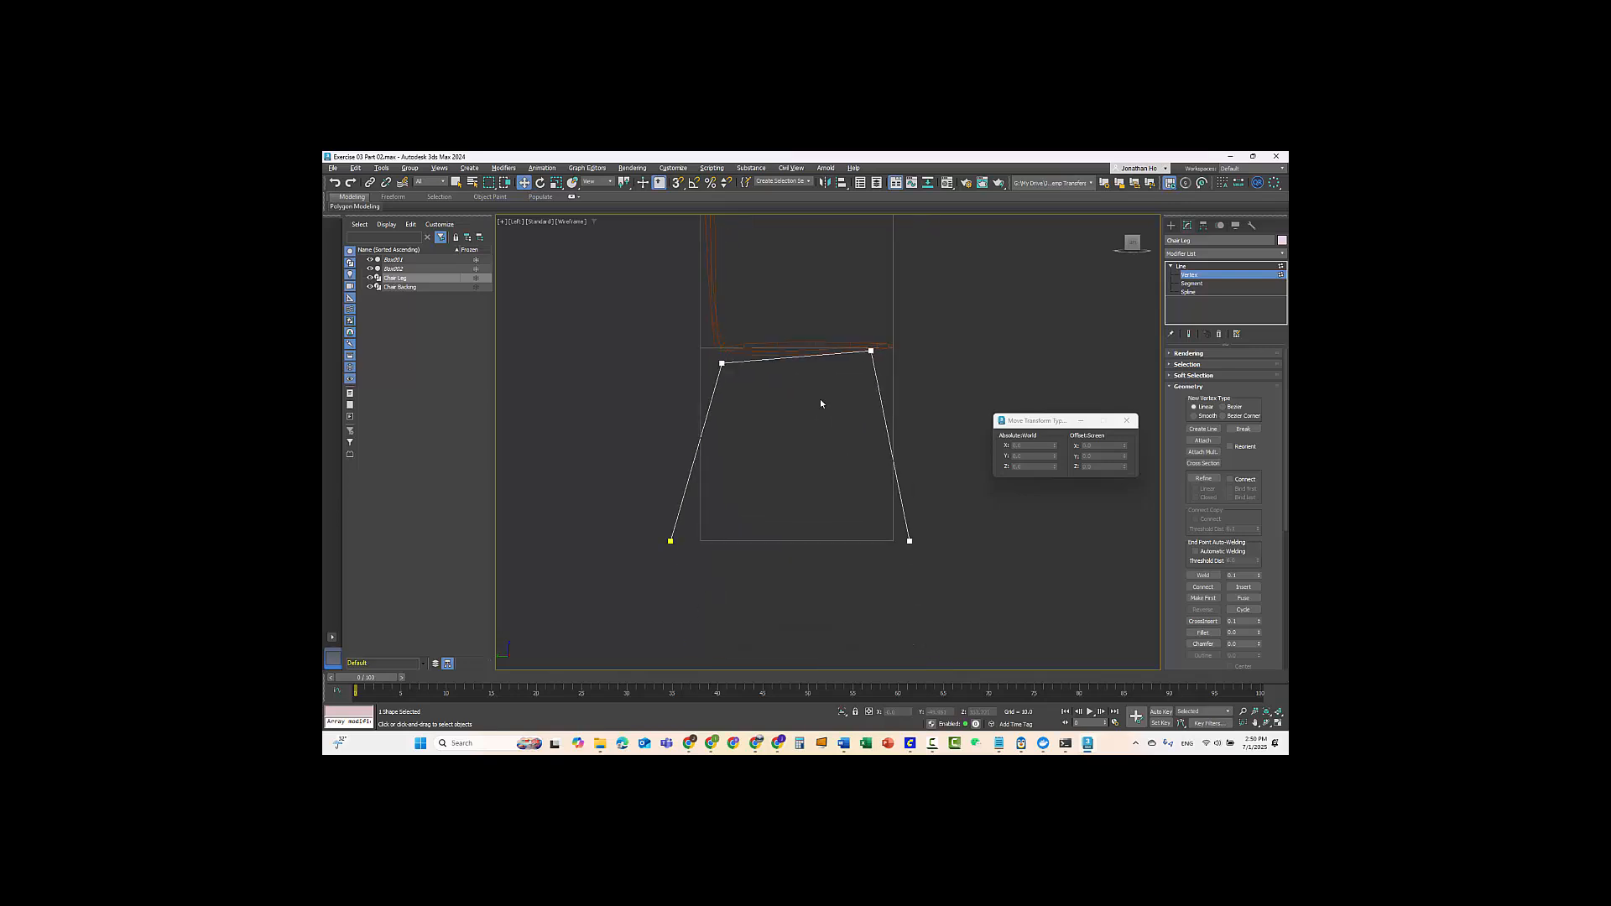
pyautogui.scroll(4, 790, 376)
pyautogui.scroll(-2, 791, 376)
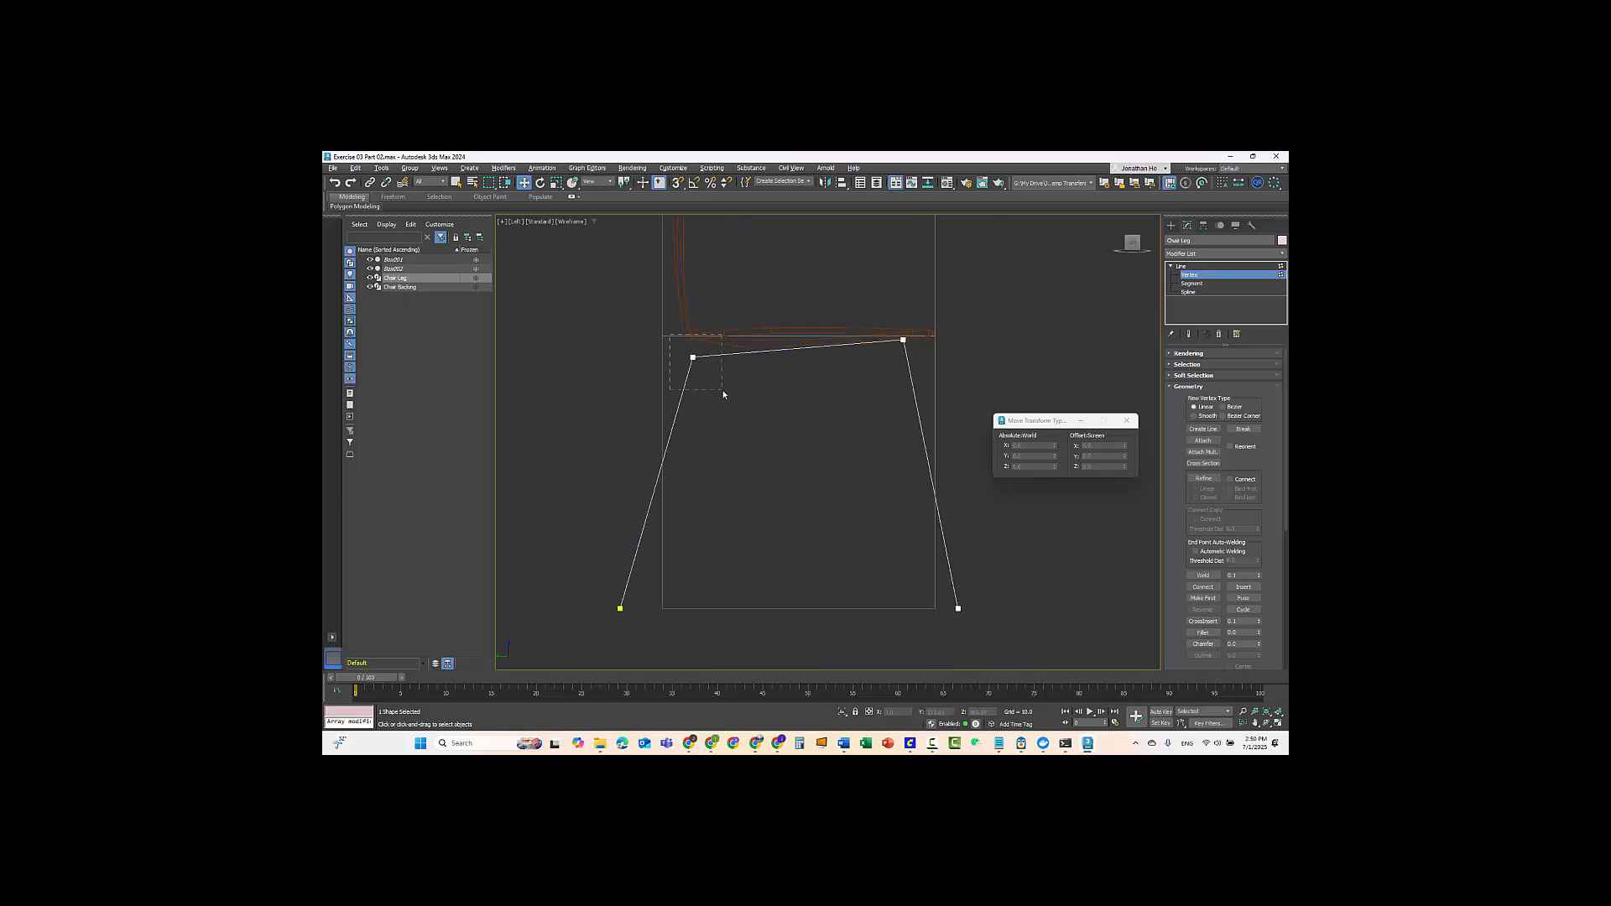
pyautogui.moveTo(724, 393); pyautogui.dragTo(724, 393)
pyautogui.rightClick(693, 356)
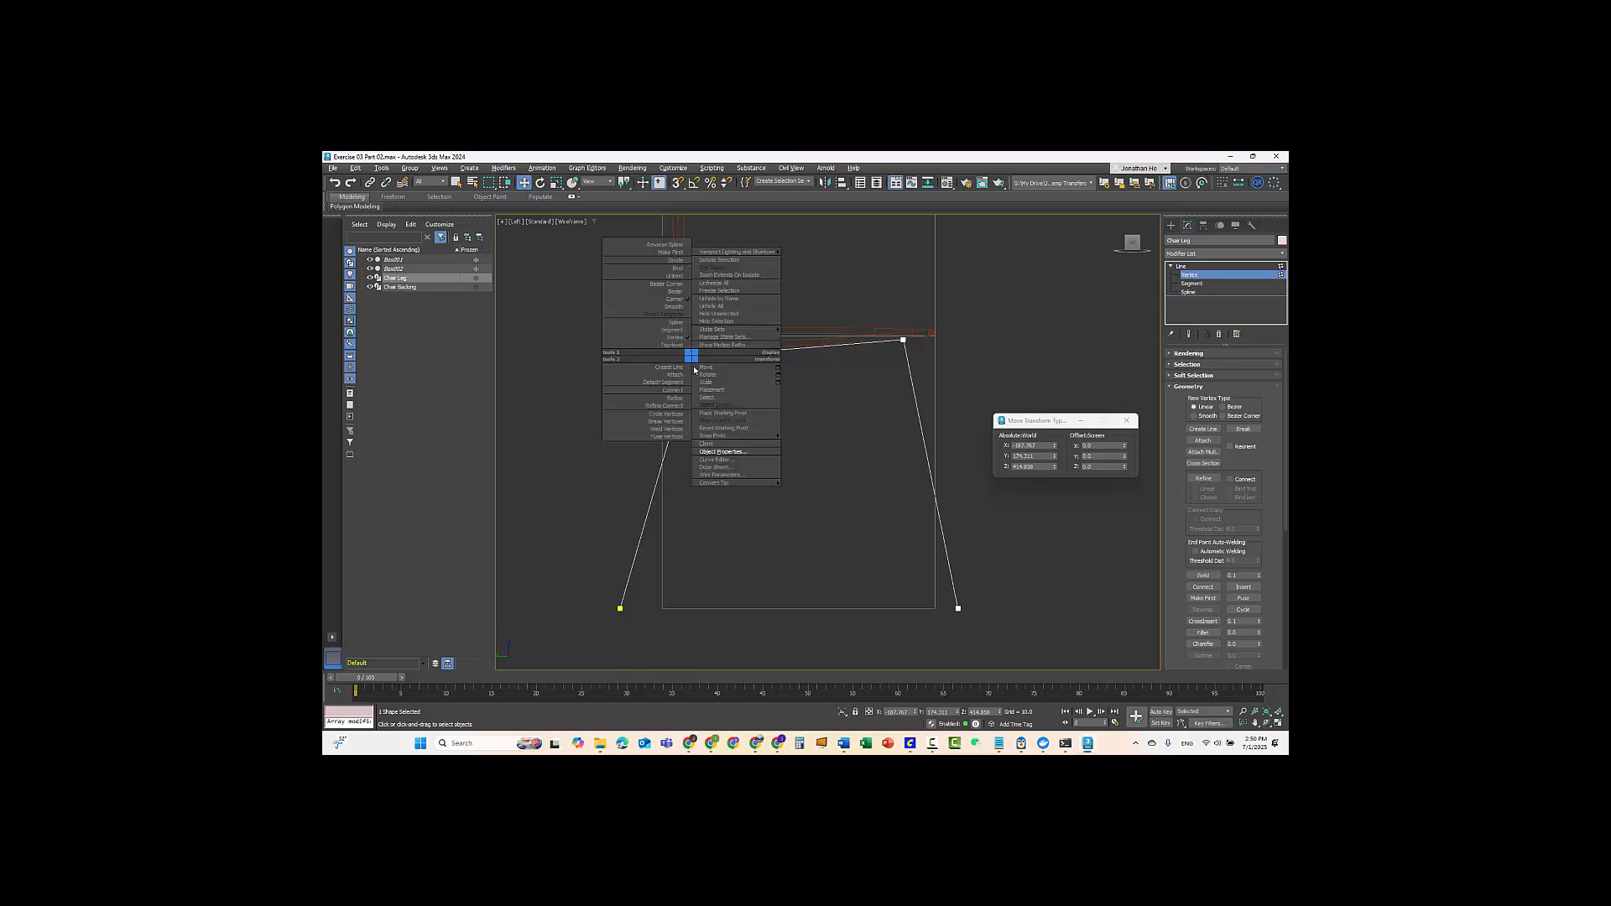
pyautogui.click(674, 292)
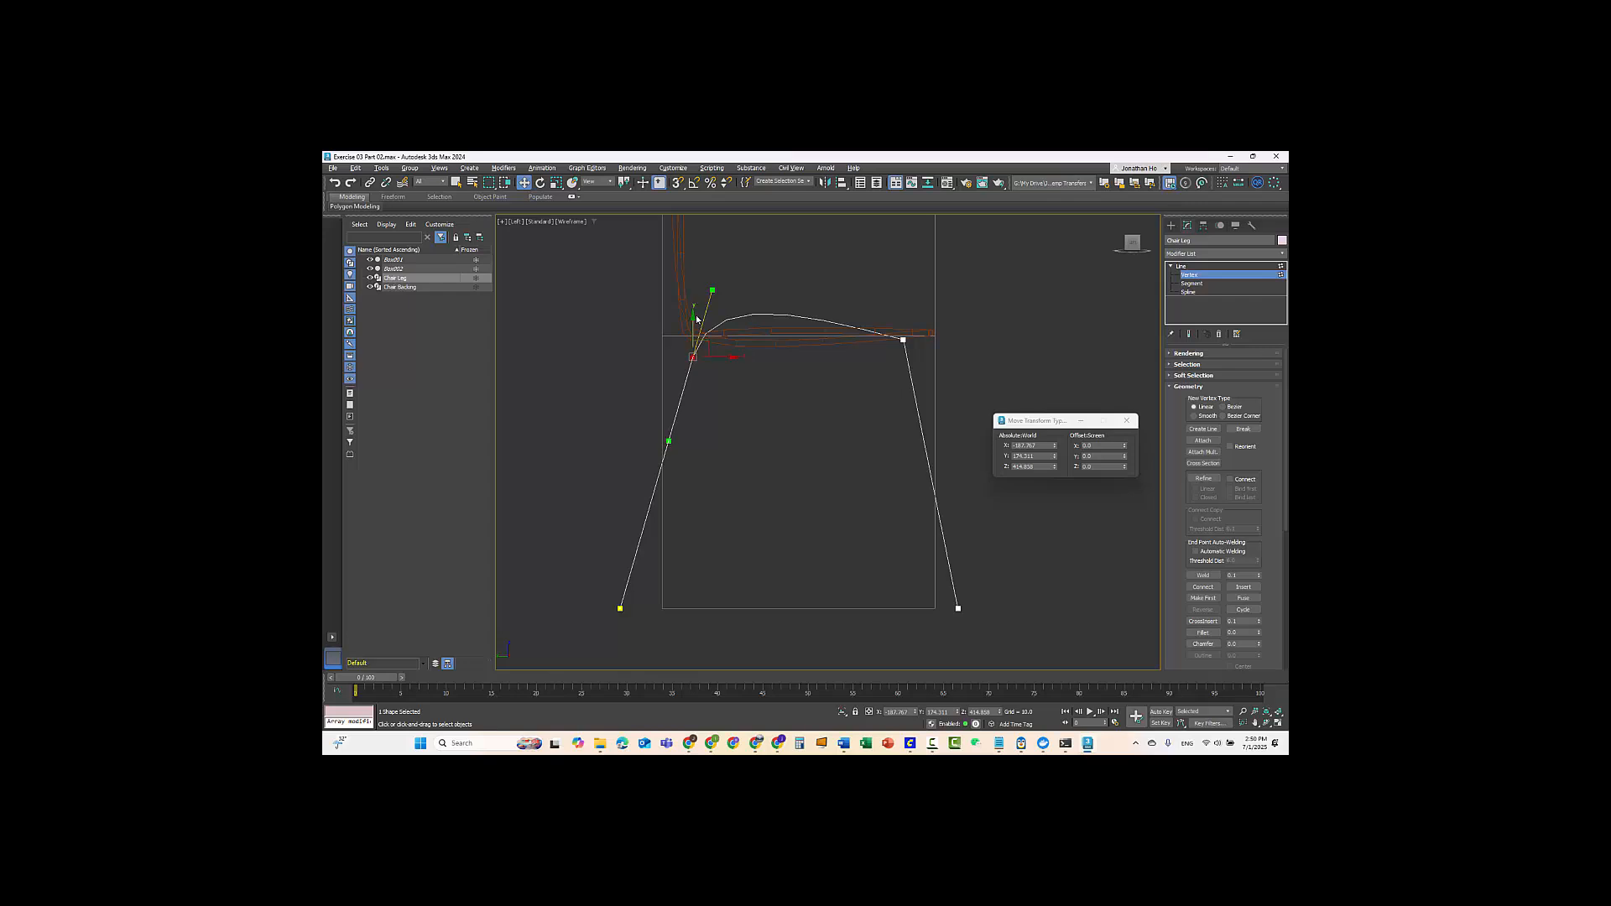
pyautogui.moveTo(667, 439); pyautogui.dragTo(671, 383)
# - Convert the front upper vertex of the Chair Leg line to Bezier and pull its handle in toward the vertex
pyautogui.moveTo(946, 389); pyautogui.dragTo(946, 388)
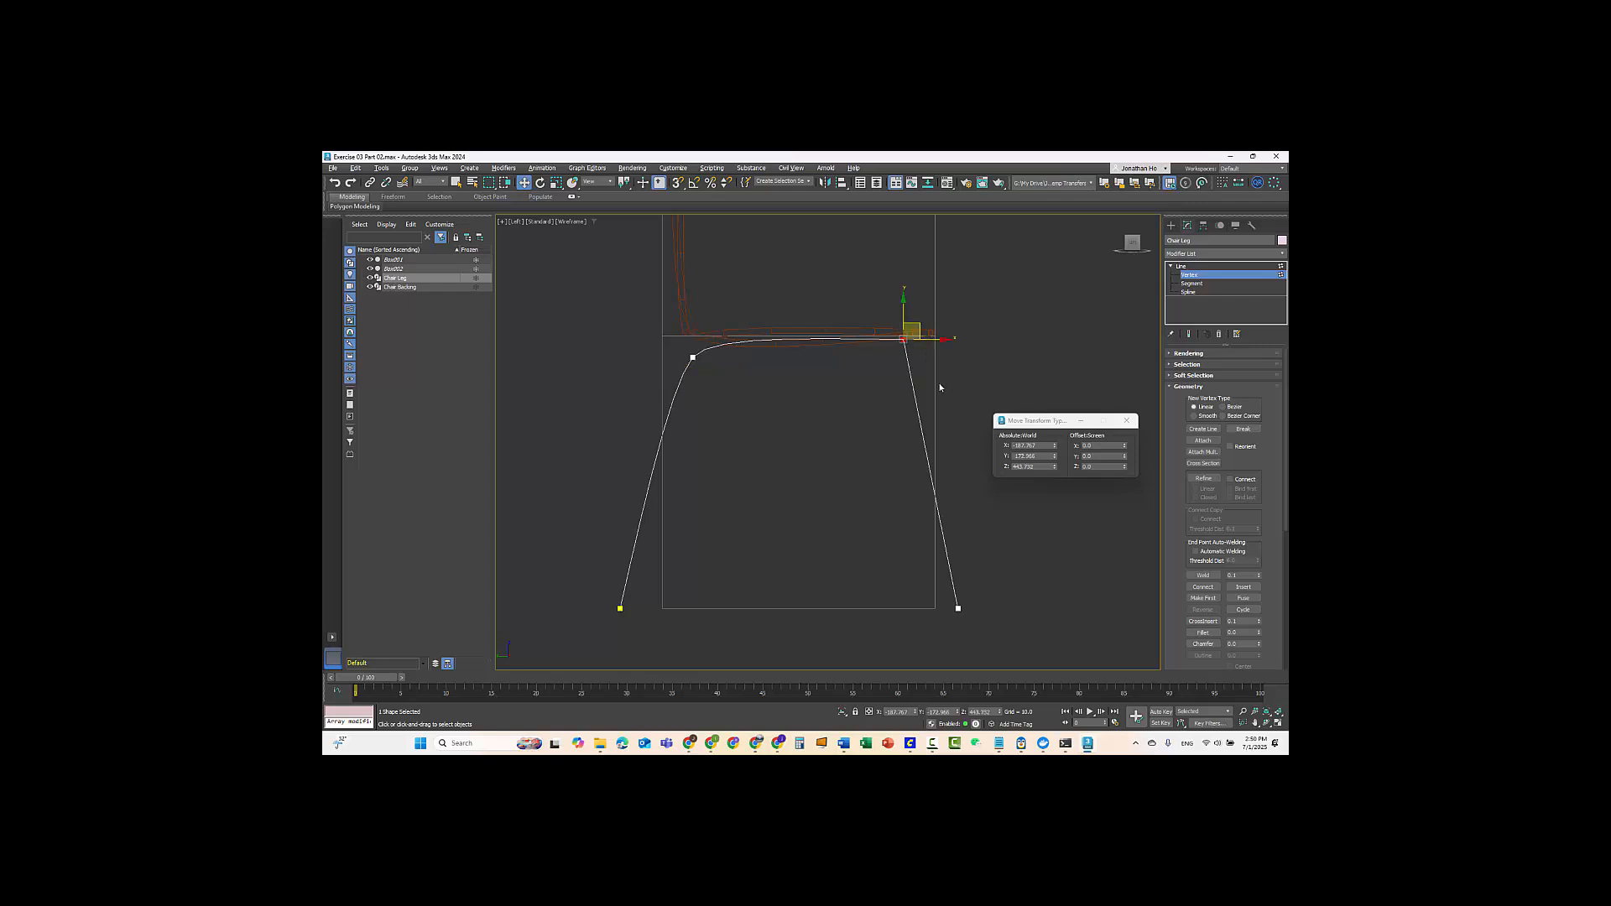
pyautogui.rightClick(922, 369)
pyautogui.click(904, 301)
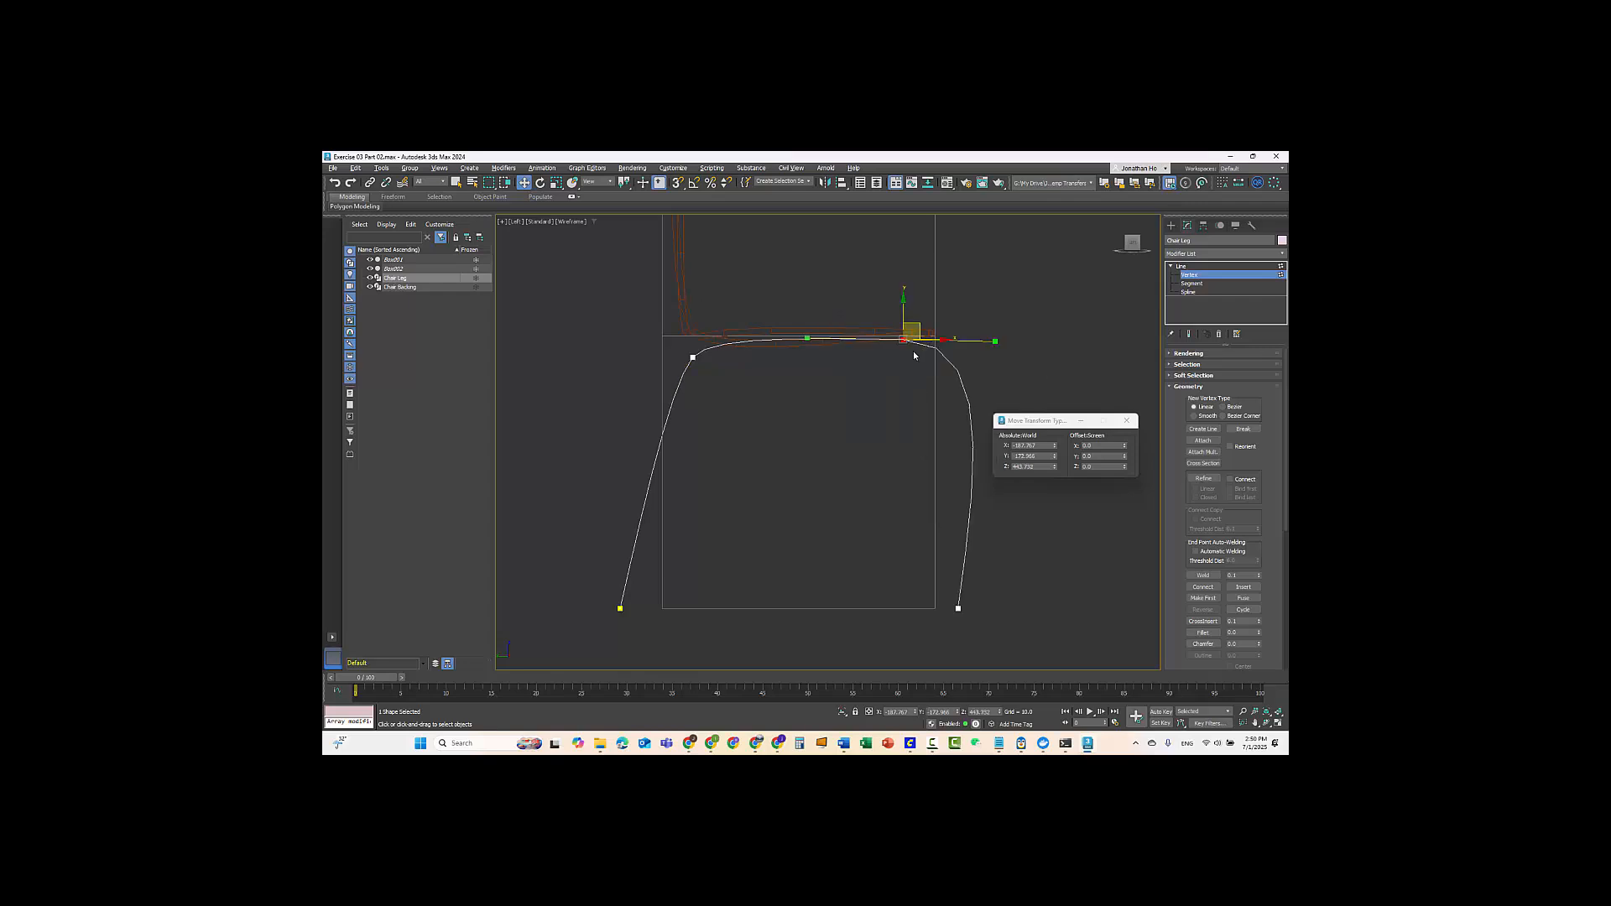
pyautogui.moveTo(998, 340); pyautogui.dragTo(926, 352)
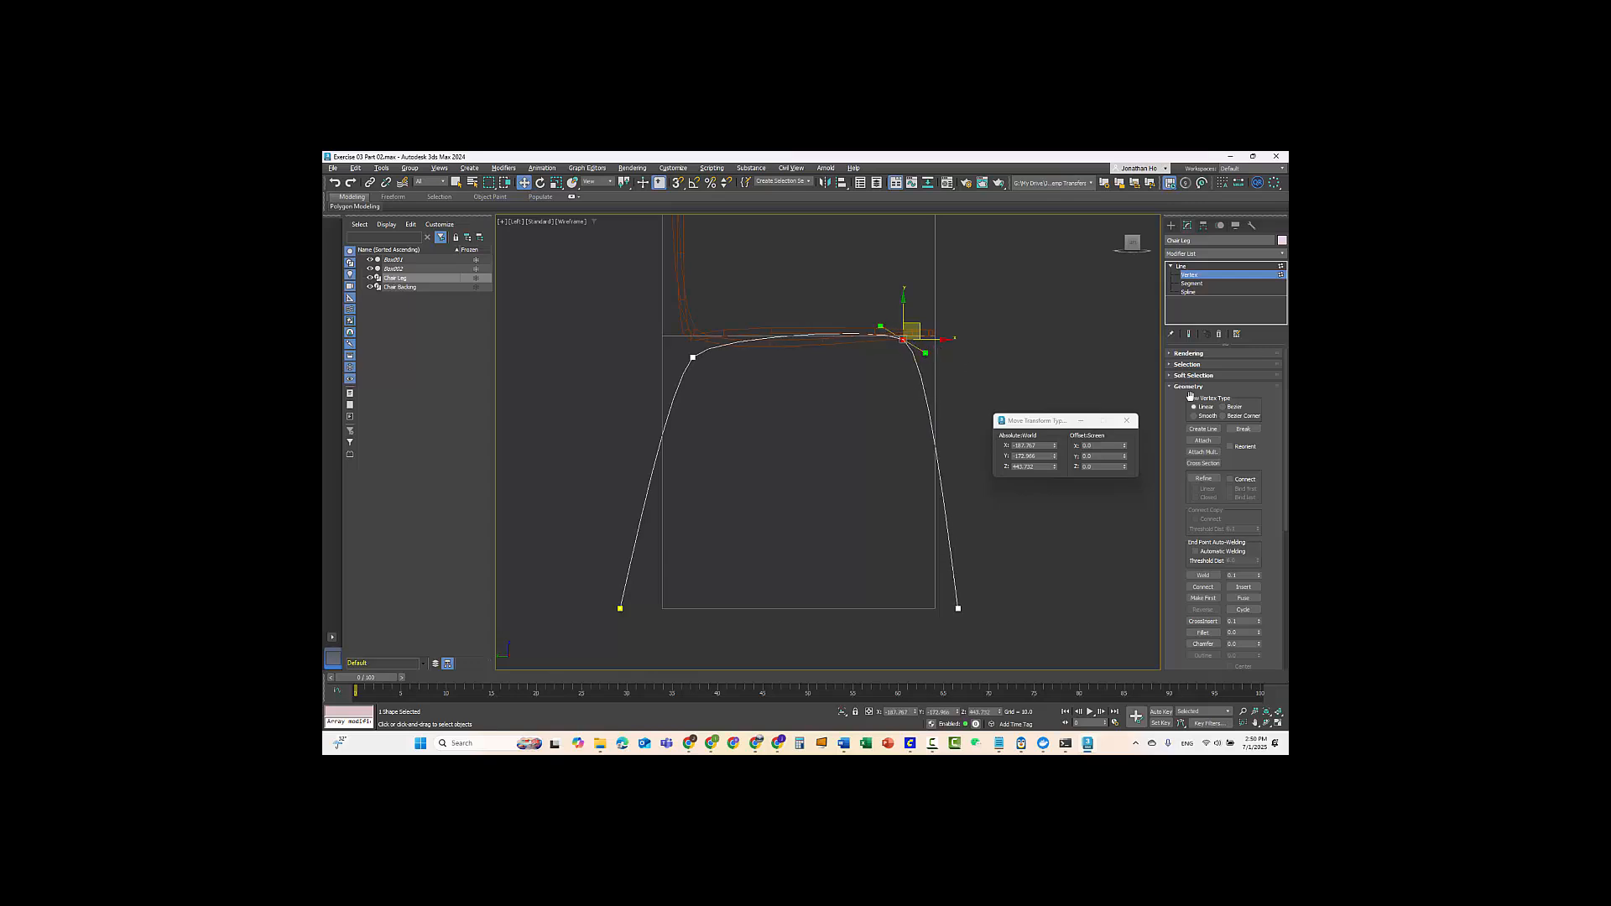
# - Raise the Chair Leg line's interpolation steps to smooth its curves
pyautogui.click(1191, 388)
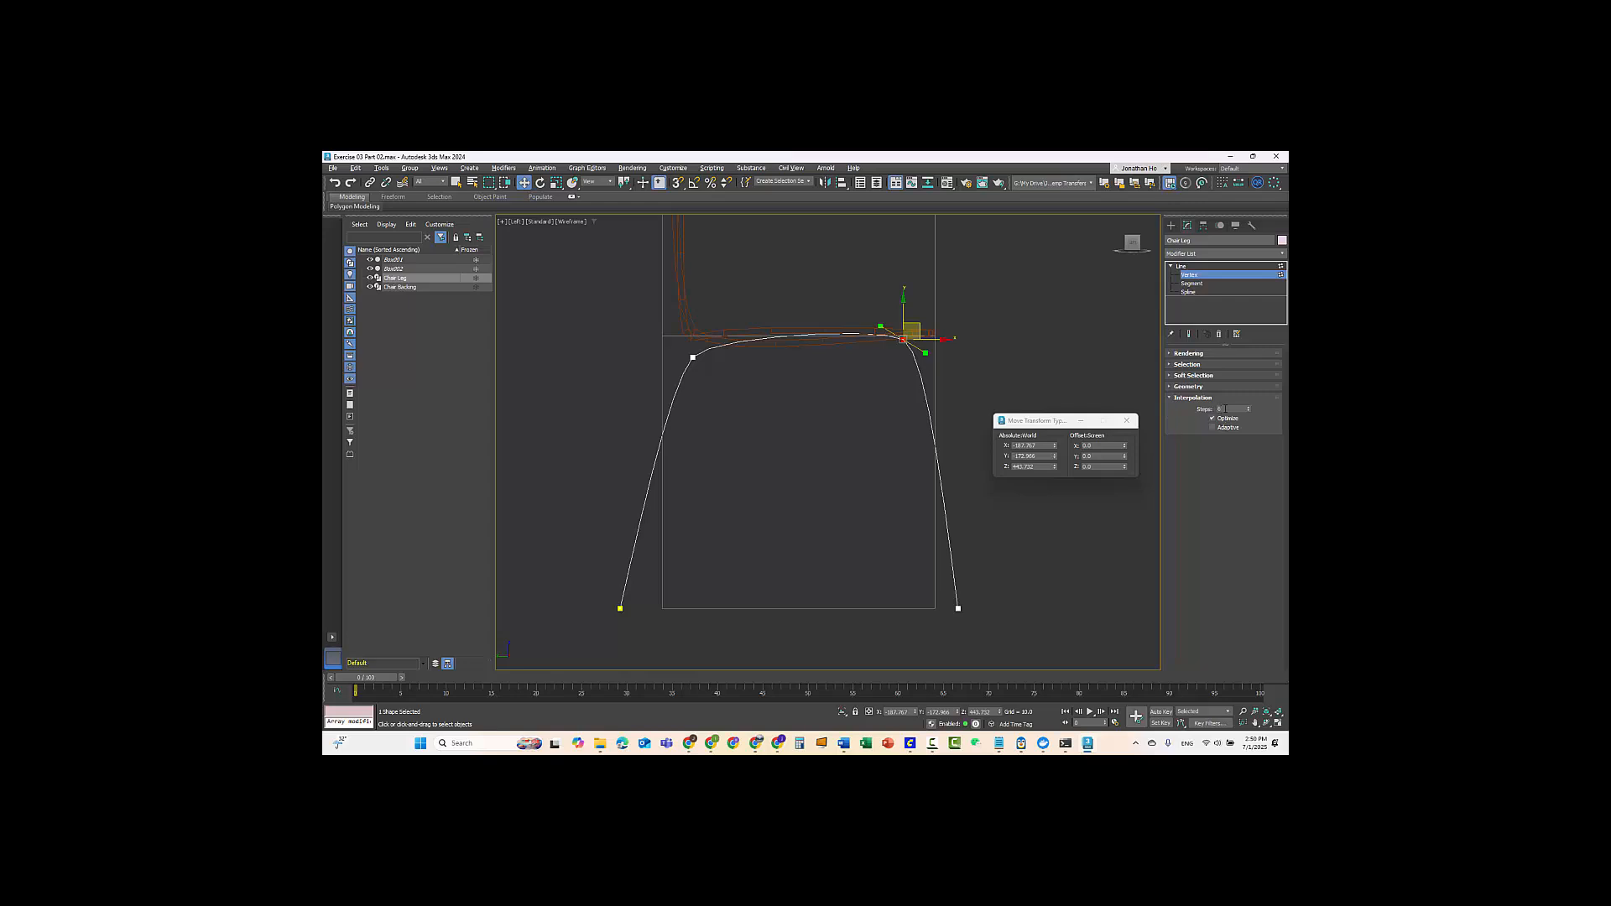
pyautogui.doubleClick(1225, 408)
# - Refine both upper corners of the Chair Leg in the left view by adjusting their vertex positions and Bezier handles beneath the seat
pyautogui.scroll(3, 902, 322)
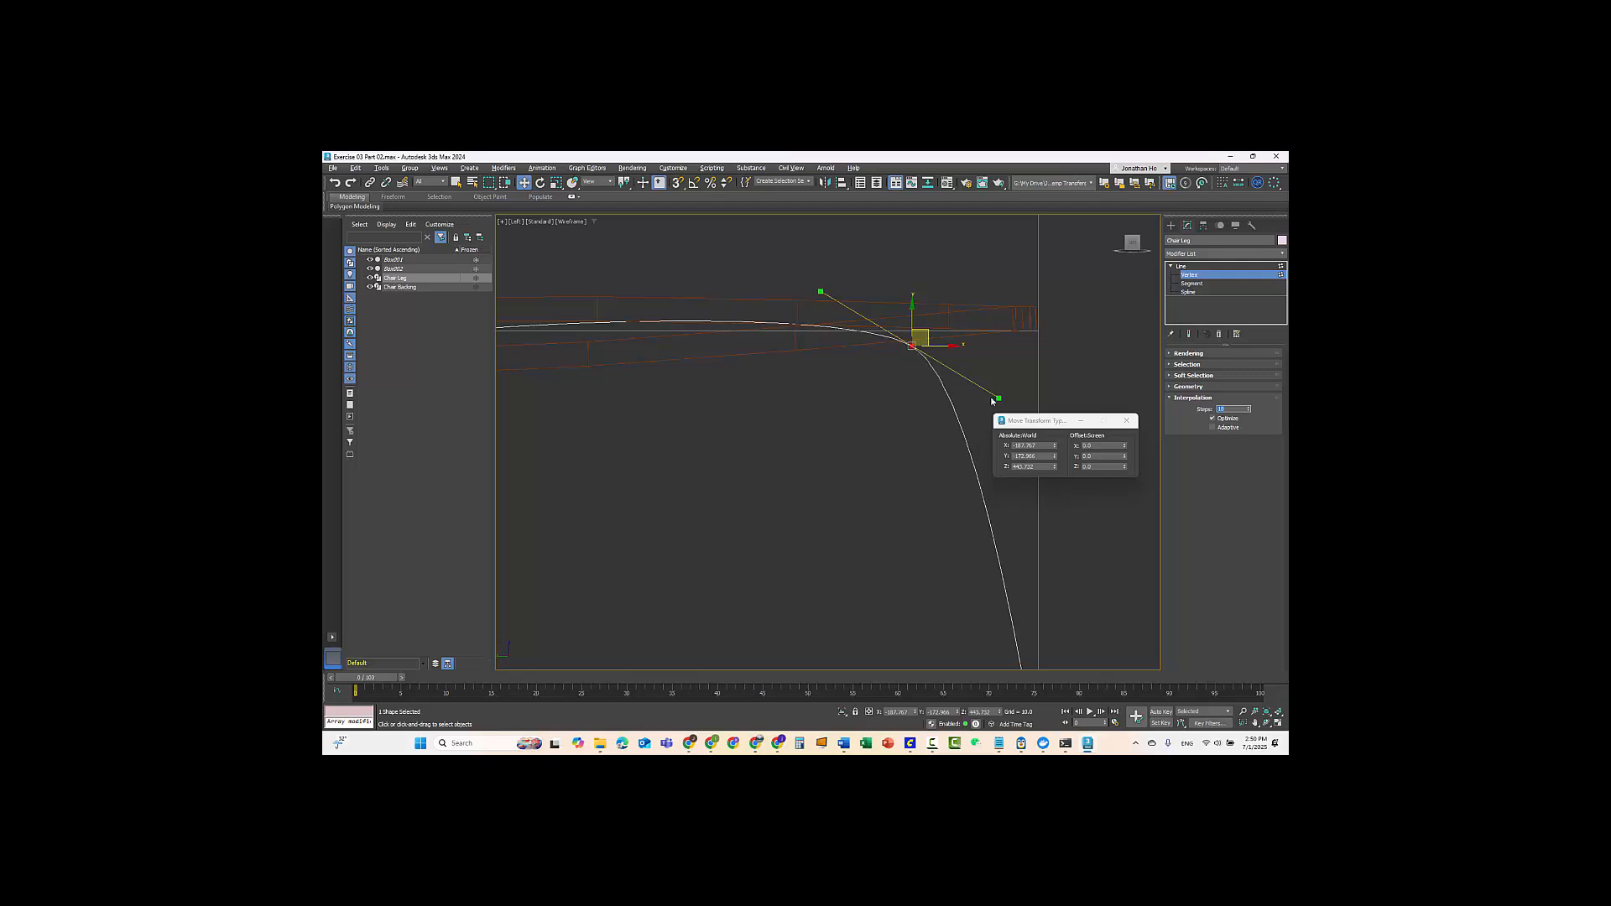
pyautogui.moveTo(997, 399); pyautogui.dragTo(983, 386)
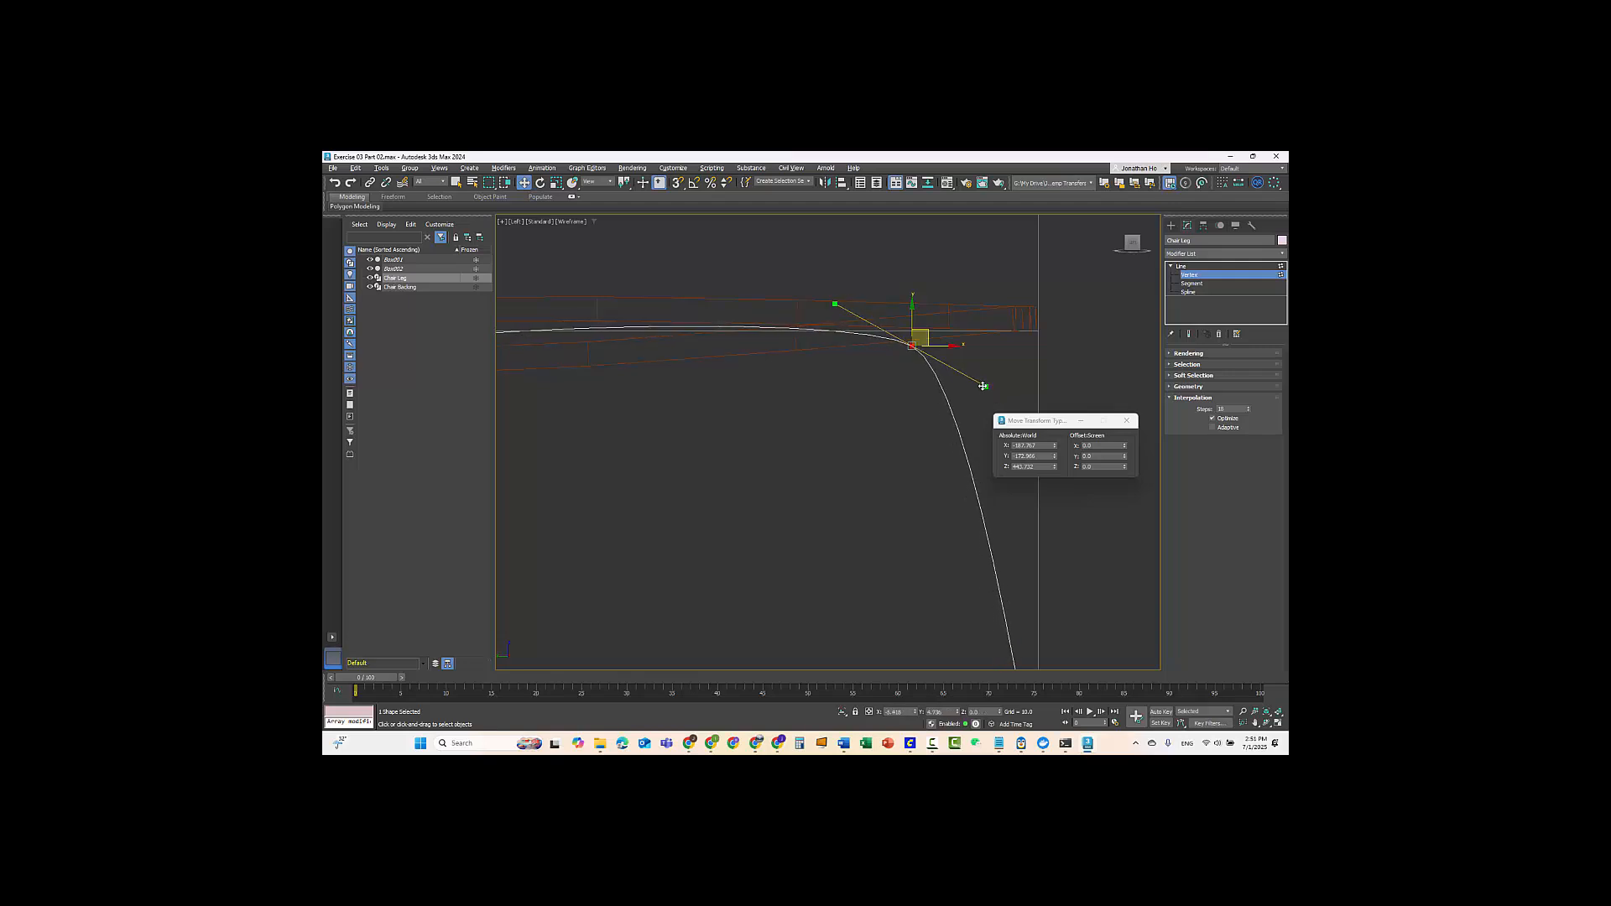
pyautogui.scroll(-3, 806, 399)
pyautogui.scroll(2, 587, 385)
pyautogui.moveTo(548, 415); pyautogui.dragTo(601, 373, button='middle')
pyautogui.scroll(-1, 654, 385)
pyautogui.moveTo(973, 323)
pyautogui.mouseDown()
pyautogui.moveTo(998, 359)
pyautogui.moveTo(1002, 333)
pyautogui.mouseUp()
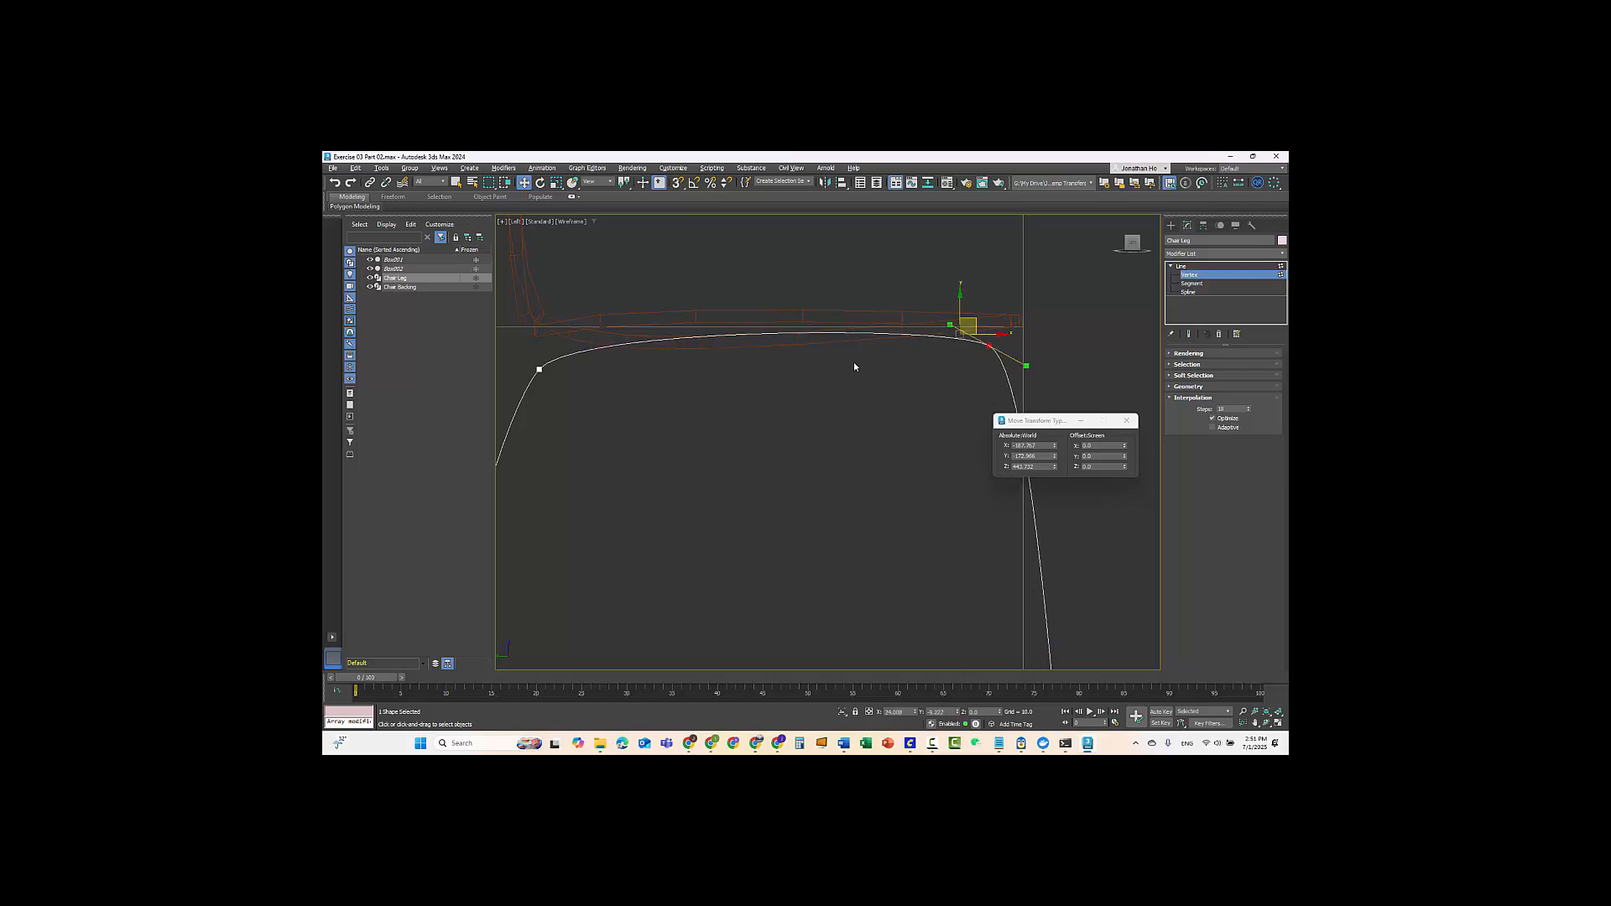
pyautogui.click(539, 369)
pyautogui.moveTo(575, 326)
pyautogui.mouseDown()
pyautogui.moveTo(592, 344)
pyautogui.moveTo(559, 356)
pyautogui.moveTo(576, 359)
pyautogui.mouseUp()
# - Align the rear upper vertex's lower Bezier handle with the slanted leg in the front view
pyautogui.hotkey('alt', 'w')
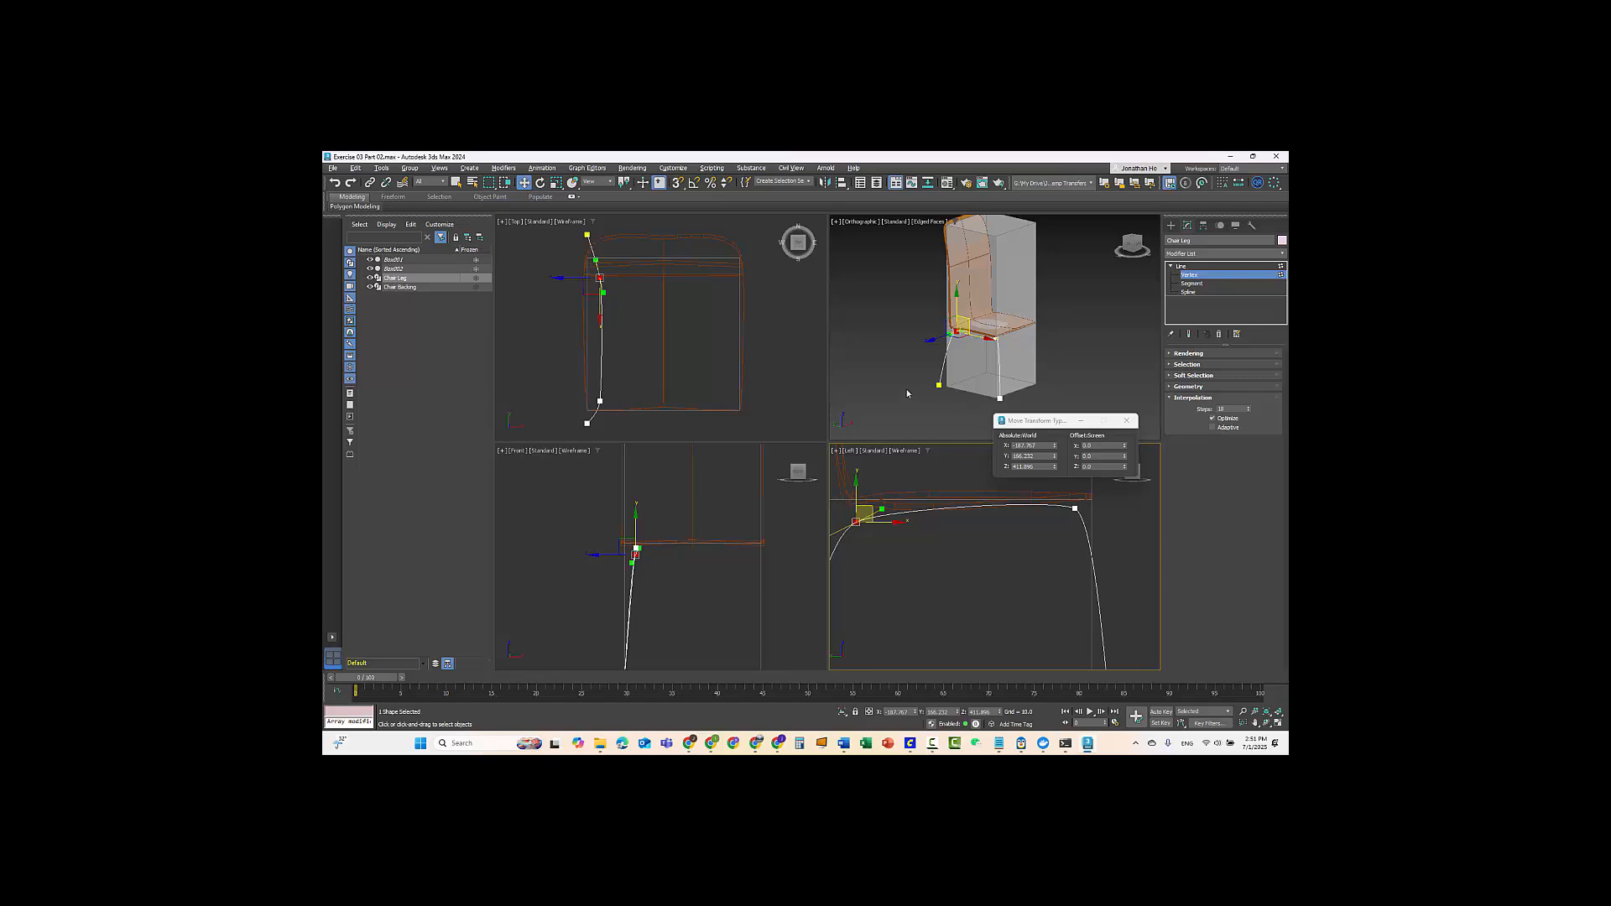
pyautogui.middleClick(901, 387)
pyautogui.hotkey('alt', 'w')
pyautogui.keyDown('alt'); pyautogui.moveTo(863, 500); pyautogui.dragTo(843, 429, button='middle'); pyautogui.keyUp('alt')
pyautogui.scroll(3, 843, 430)
pyautogui.scroll(-2, 843, 433)
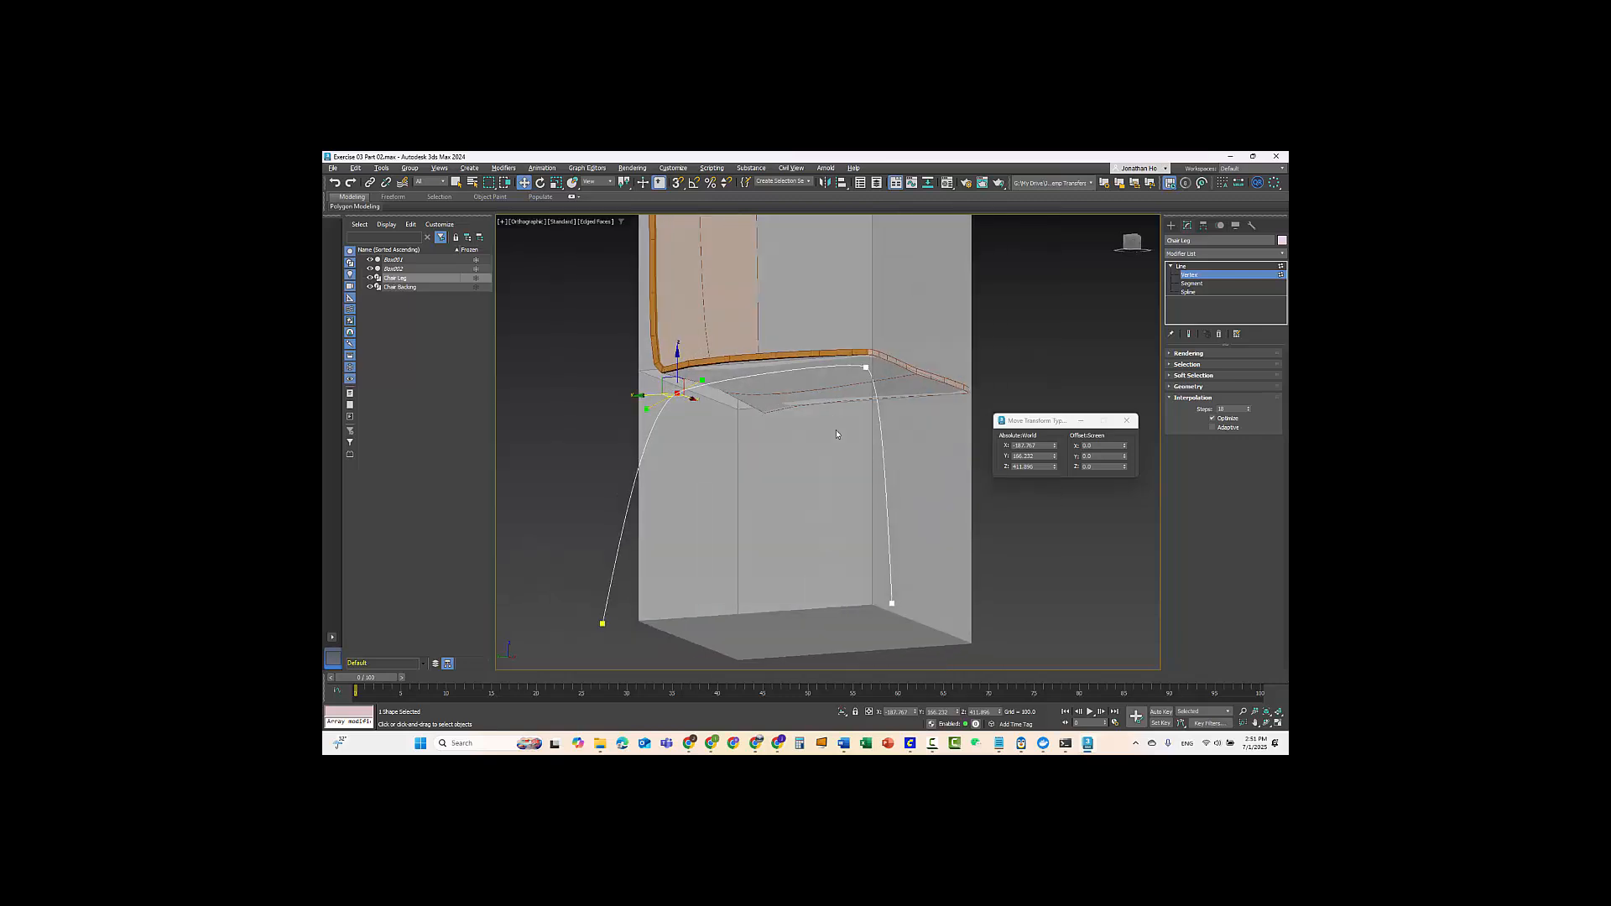
pyautogui.keyDown('alt'); pyautogui.moveTo(828, 459); pyautogui.dragTo(751, 460, button='middle'); pyautogui.keyUp('alt')
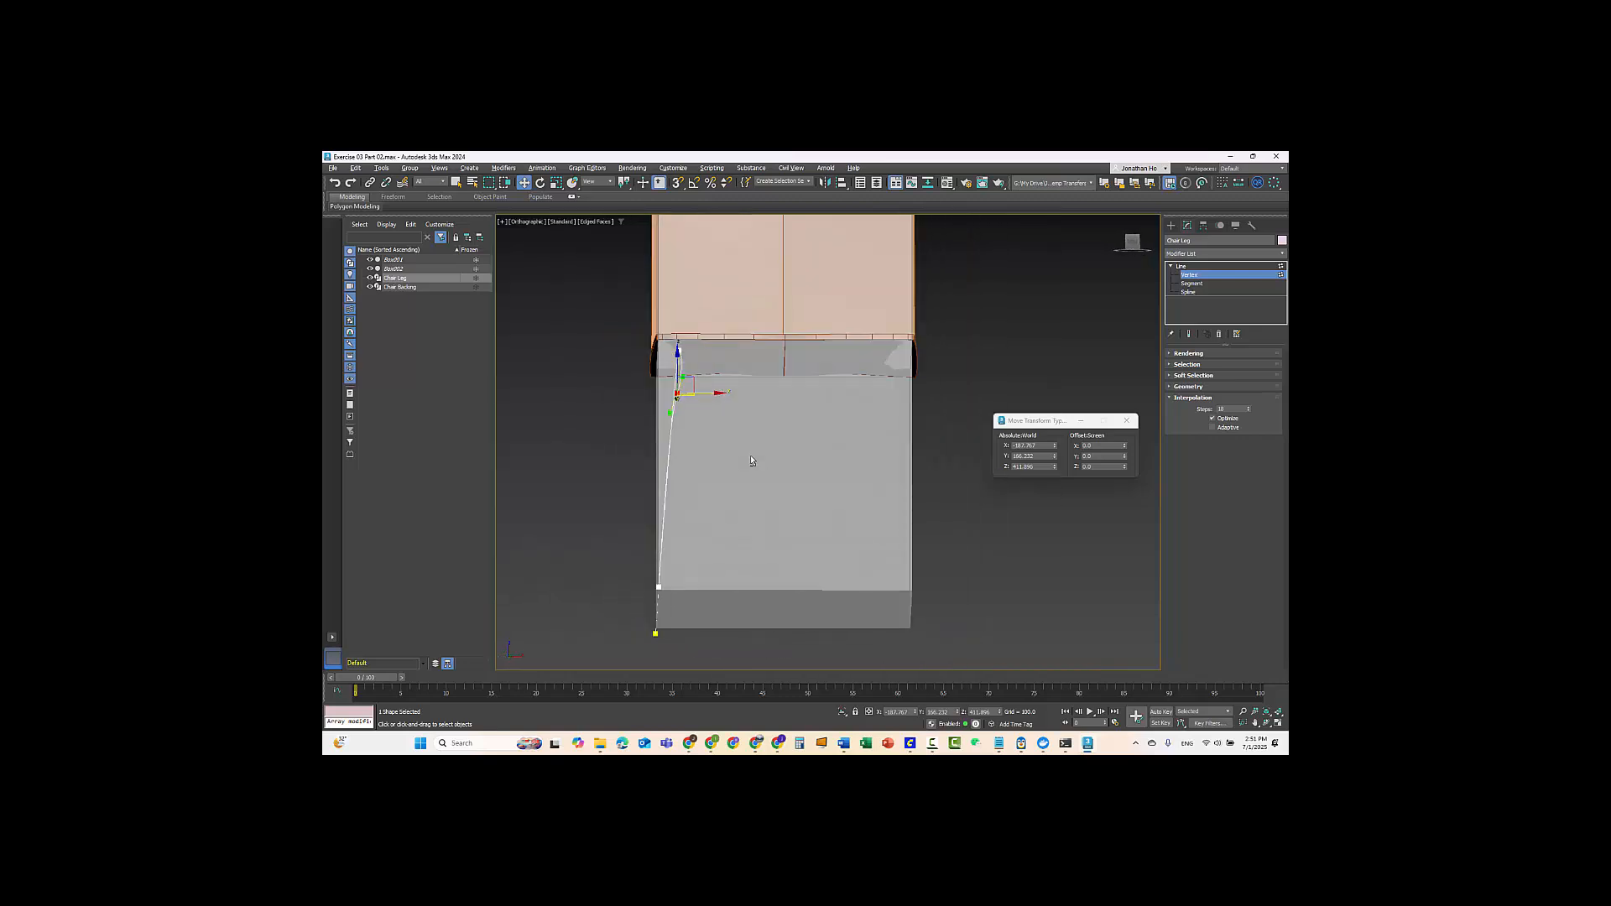
pyautogui.hotkey('alt', 'w')
pyautogui.hotkey('alt', 'w')
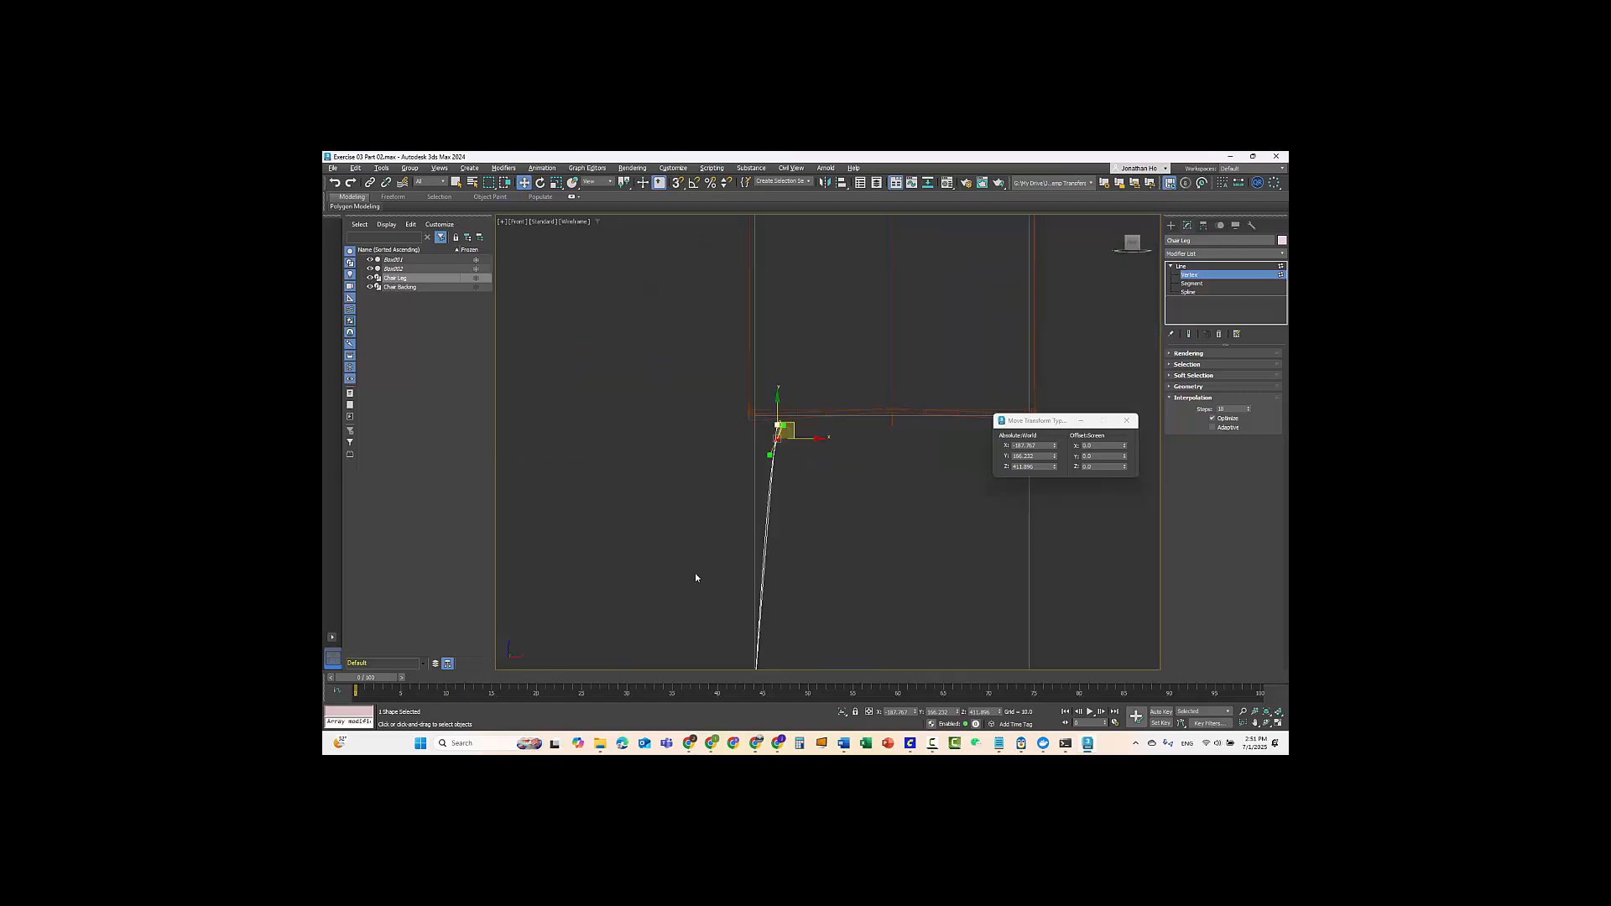
pyautogui.scroll(4, 829, 423)
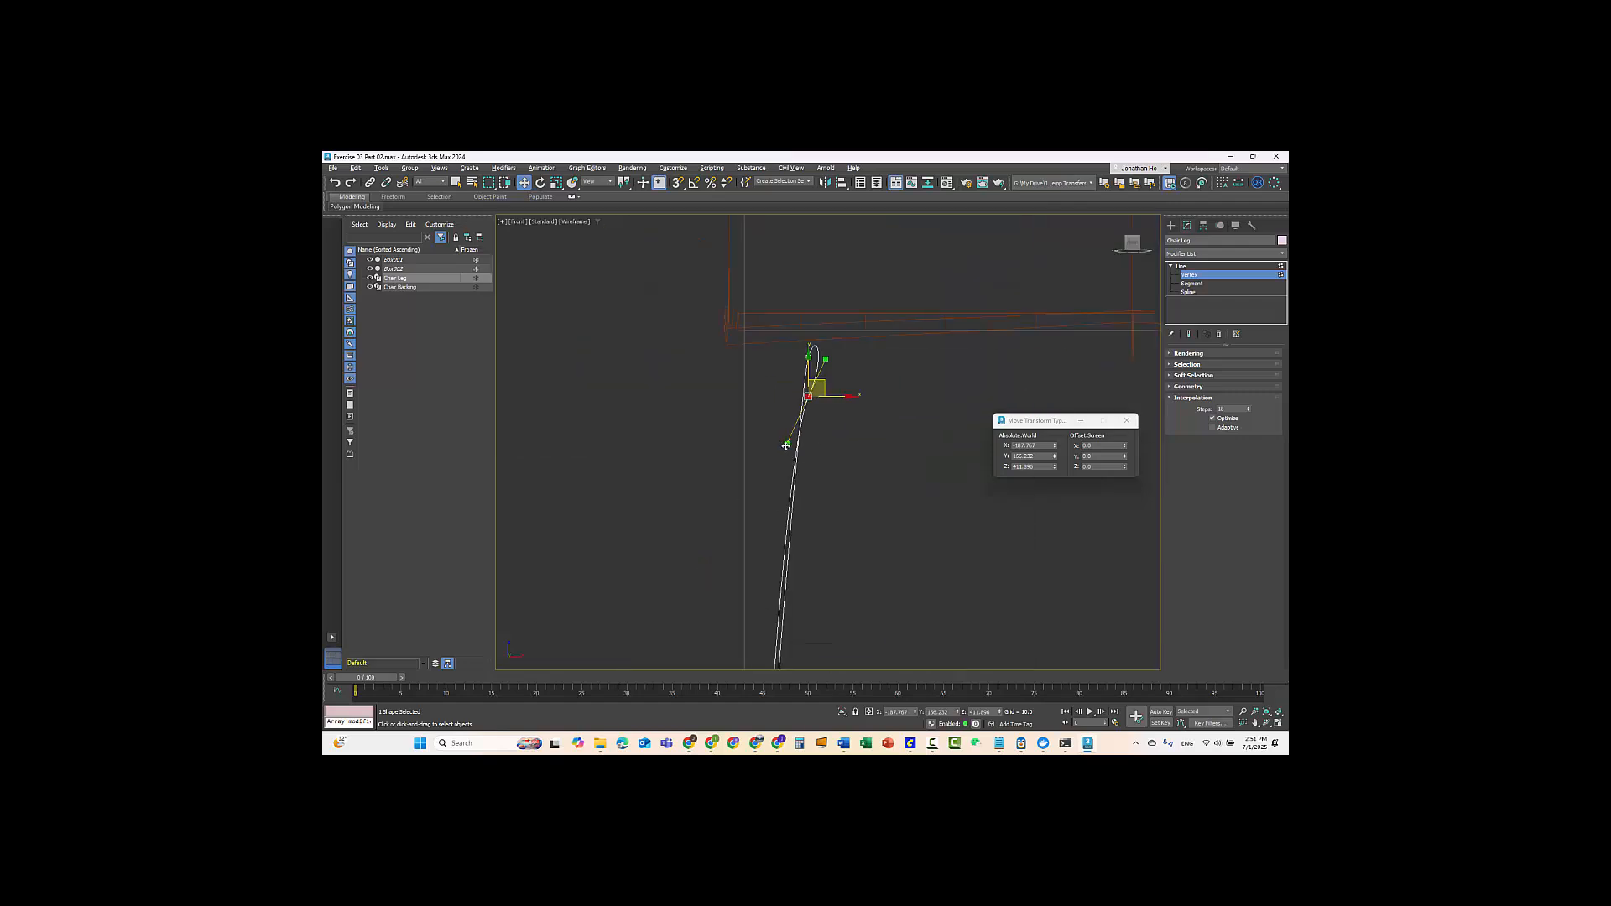
pyautogui.moveTo(791, 443); pyautogui.dragTo(798, 443)
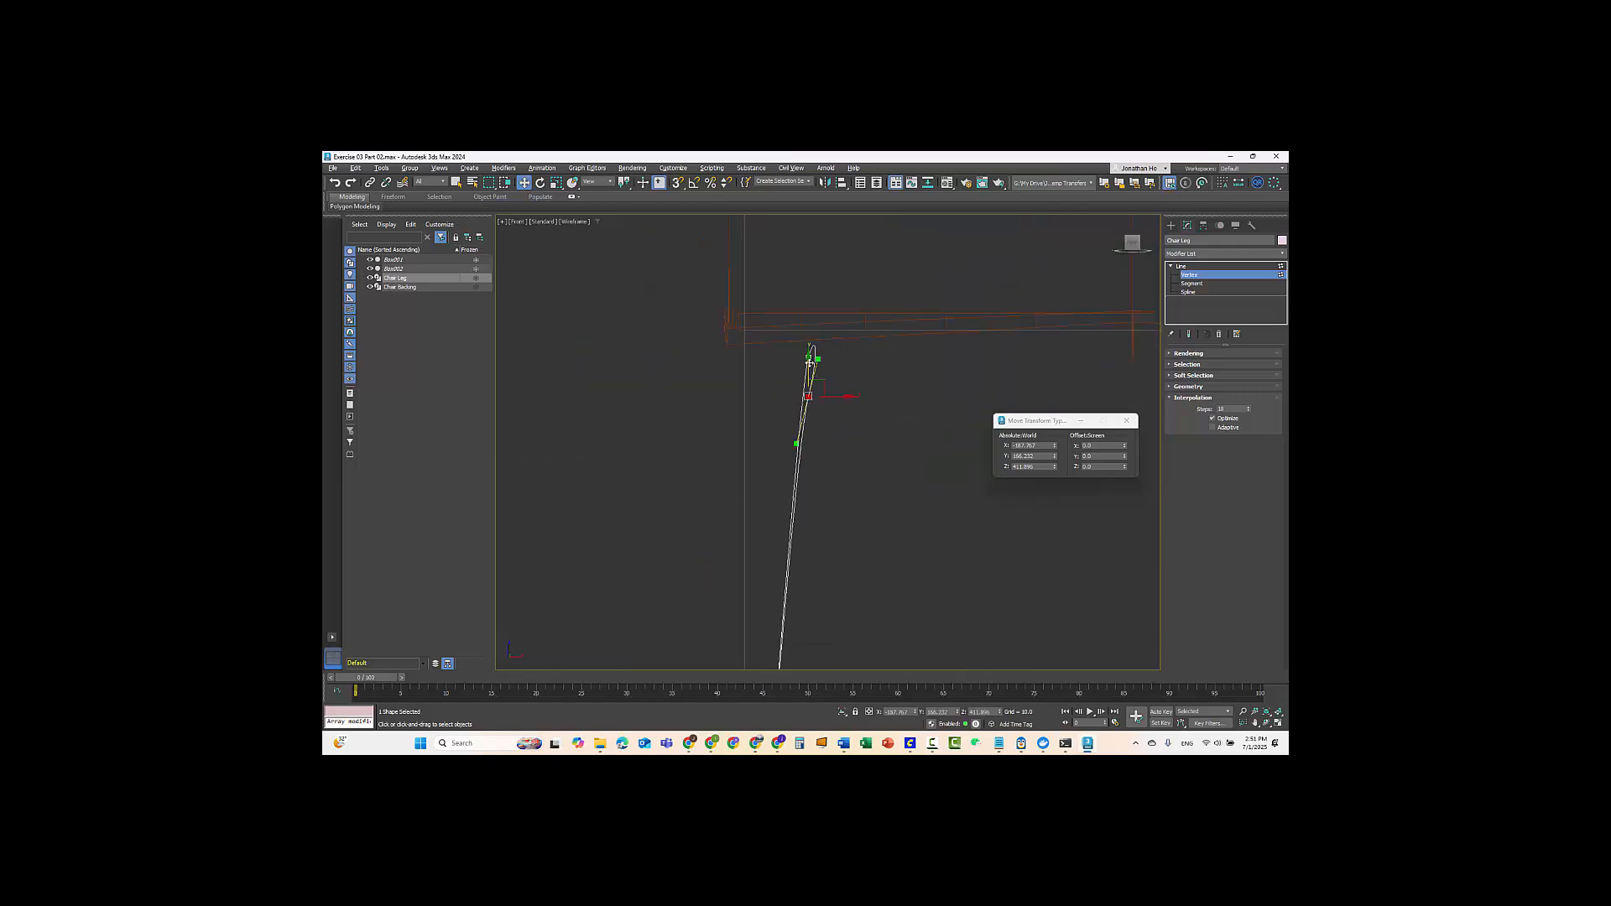
# - Fine-tune the Bezier handles of both upper leg vertices in the front view so the front and rear legs run straight
pyautogui.click(809, 357)
pyautogui.moveTo(801, 385); pyautogui.dragTo(802, 385)
pyautogui.click(809, 397)
pyautogui.moveTo(796, 441); pyautogui.dragTo(800, 440)
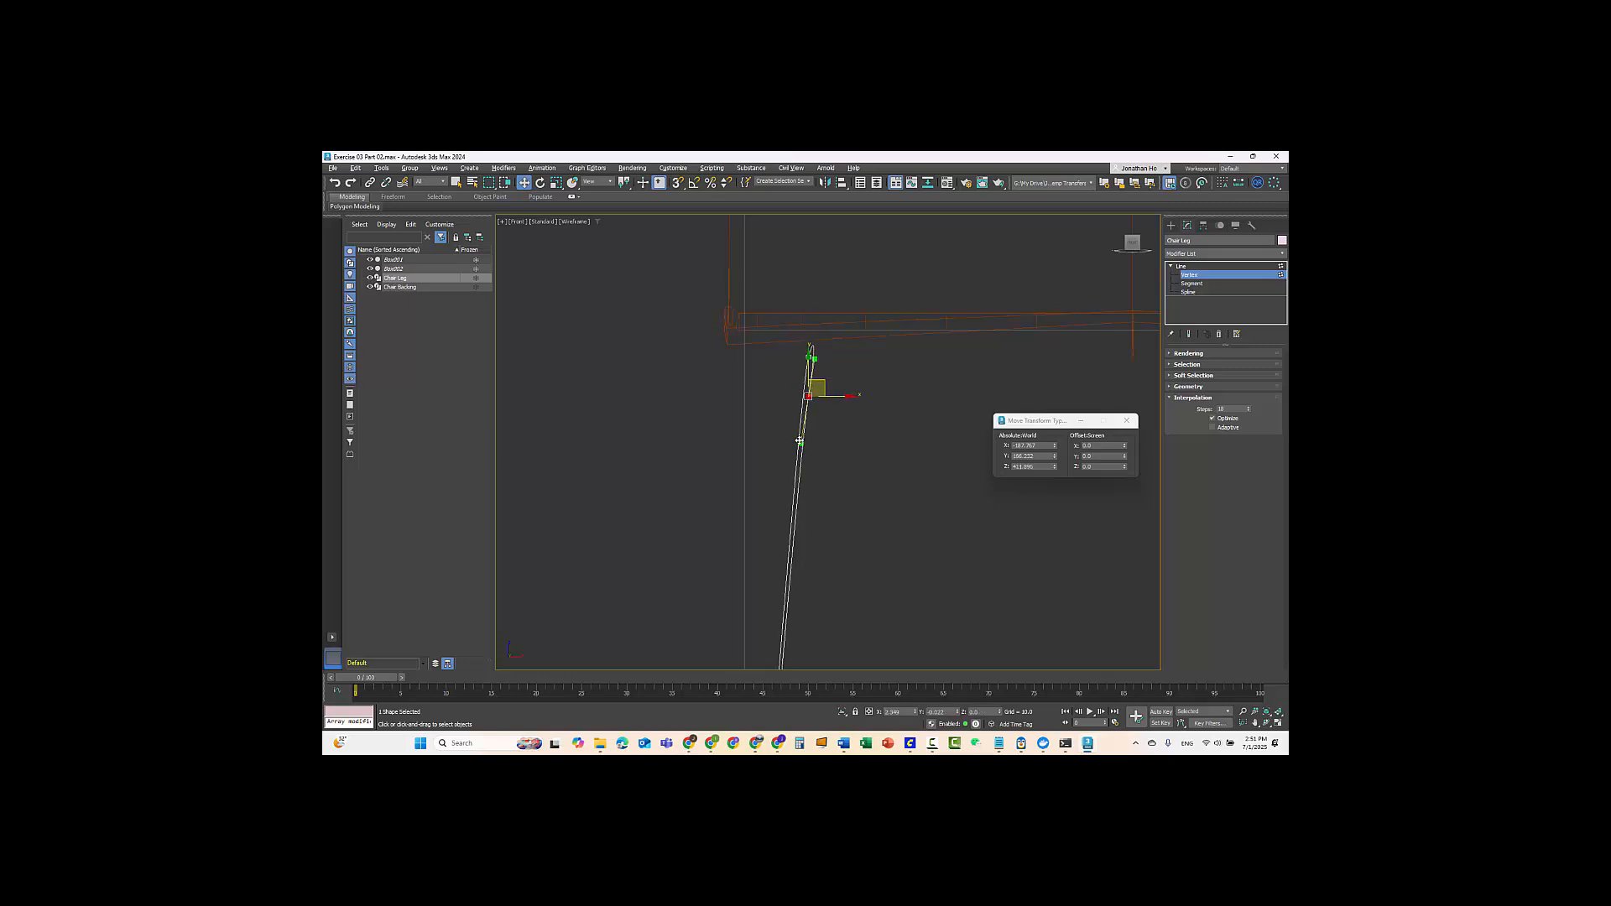
# - Examine the reshaped Chair Leg curve beneath the seat in the left view
pyautogui.hotkey('alt', 'w')
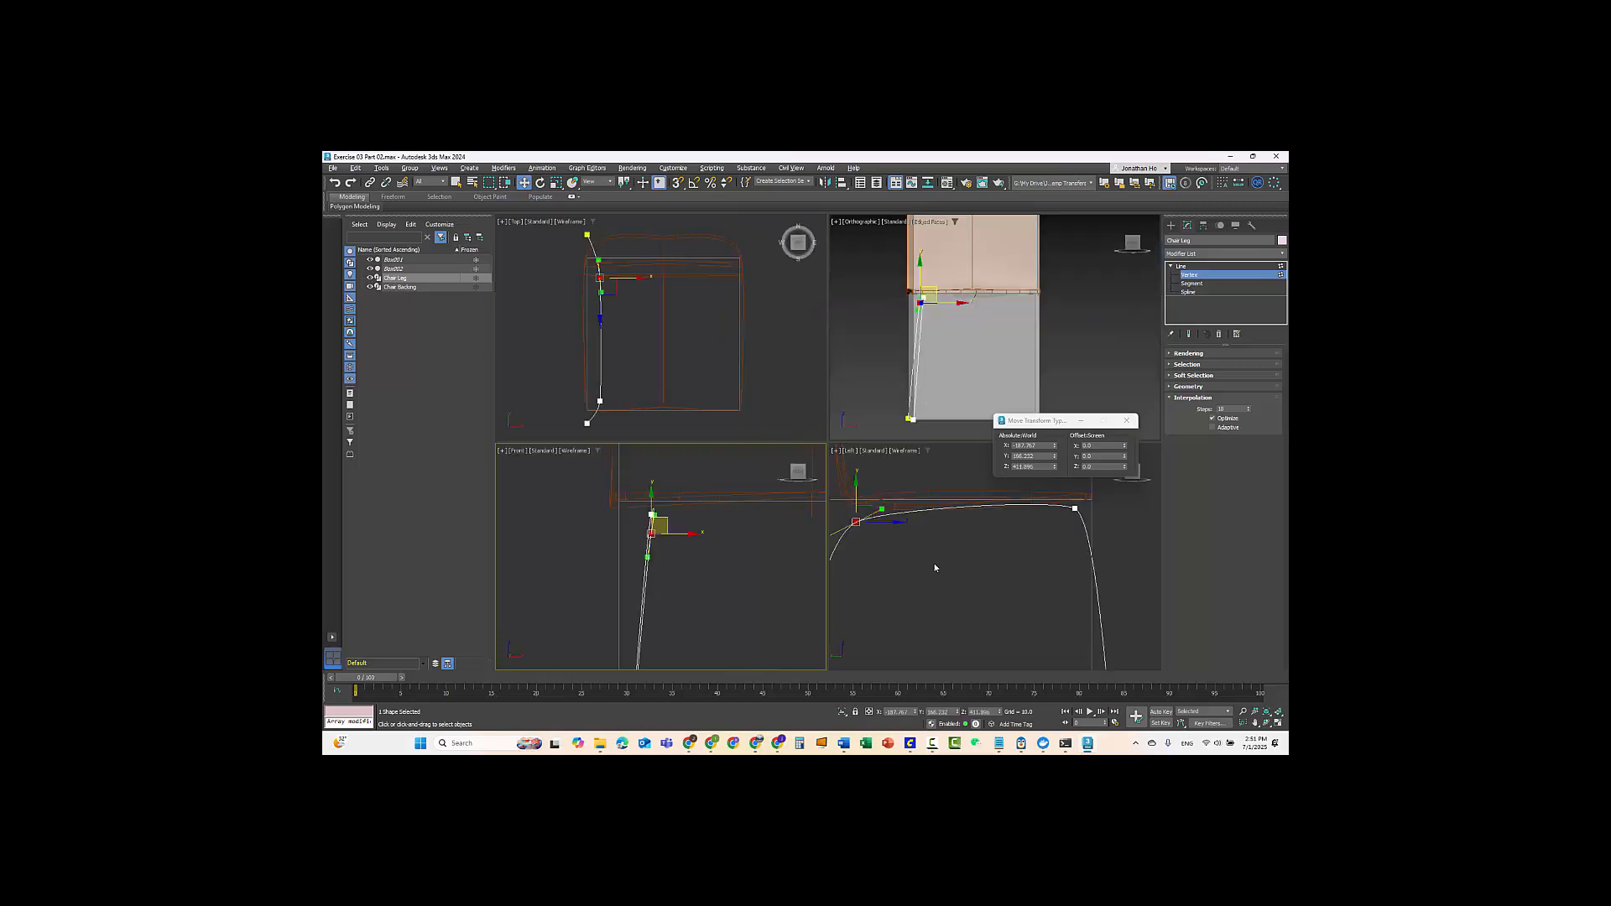
pyautogui.click(917, 537)
pyautogui.hotkey('alt', 'w')
pyautogui.scroll(-2, 834, 460)
pyautogui.scroll(2, 807, 474)
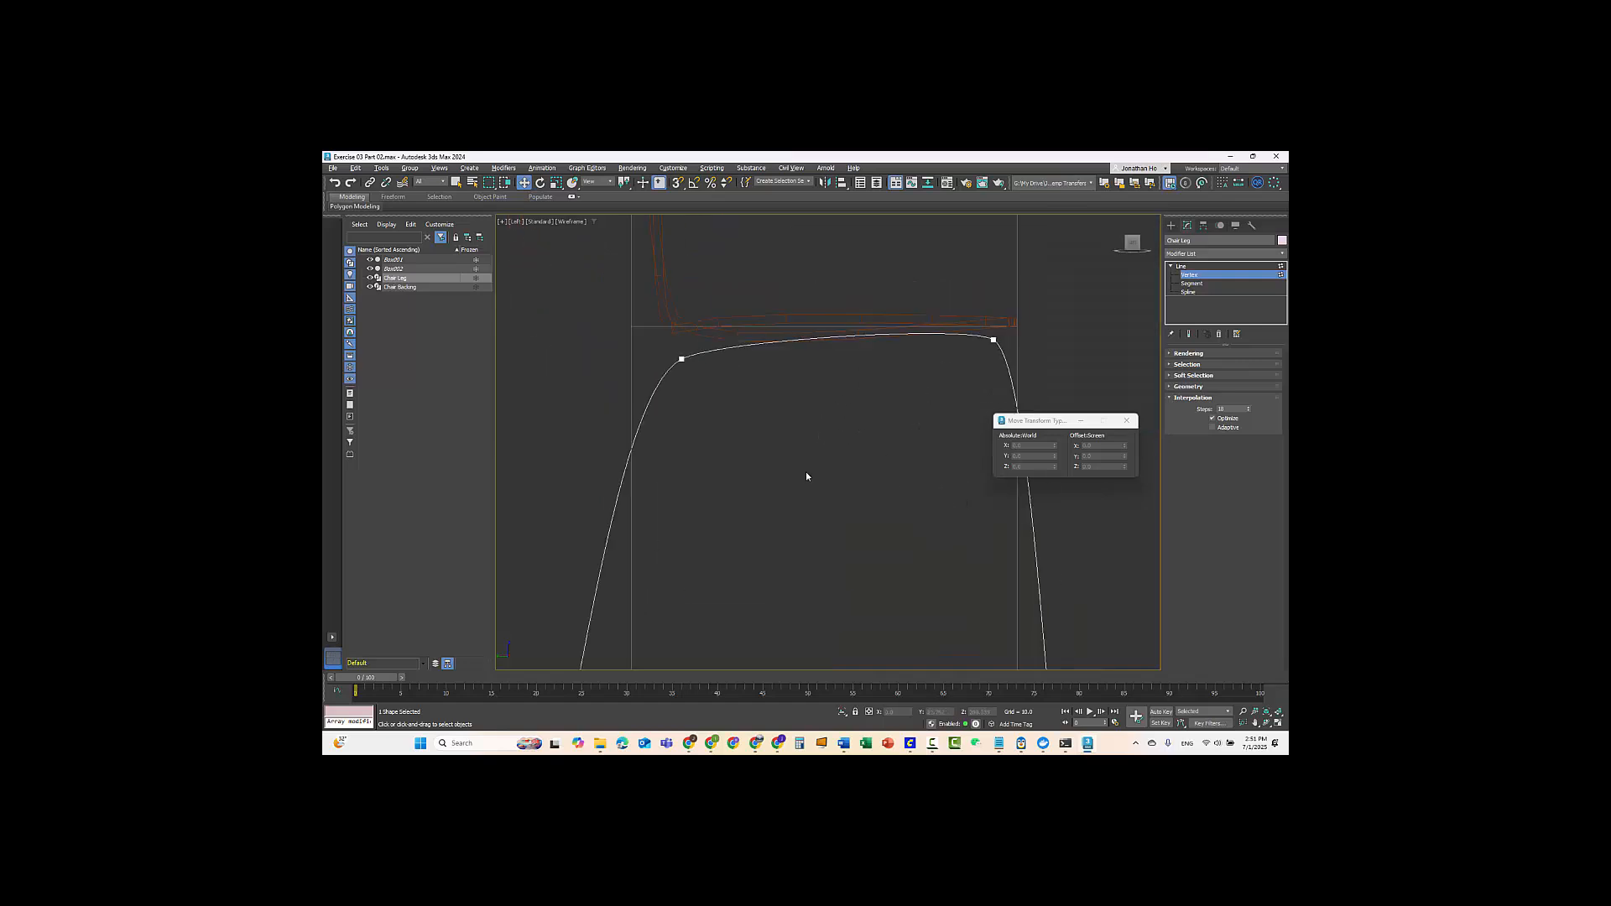
pyautogui.scroll(-2, 810, 474)
pyautogui.hotkey('alt', 'w')
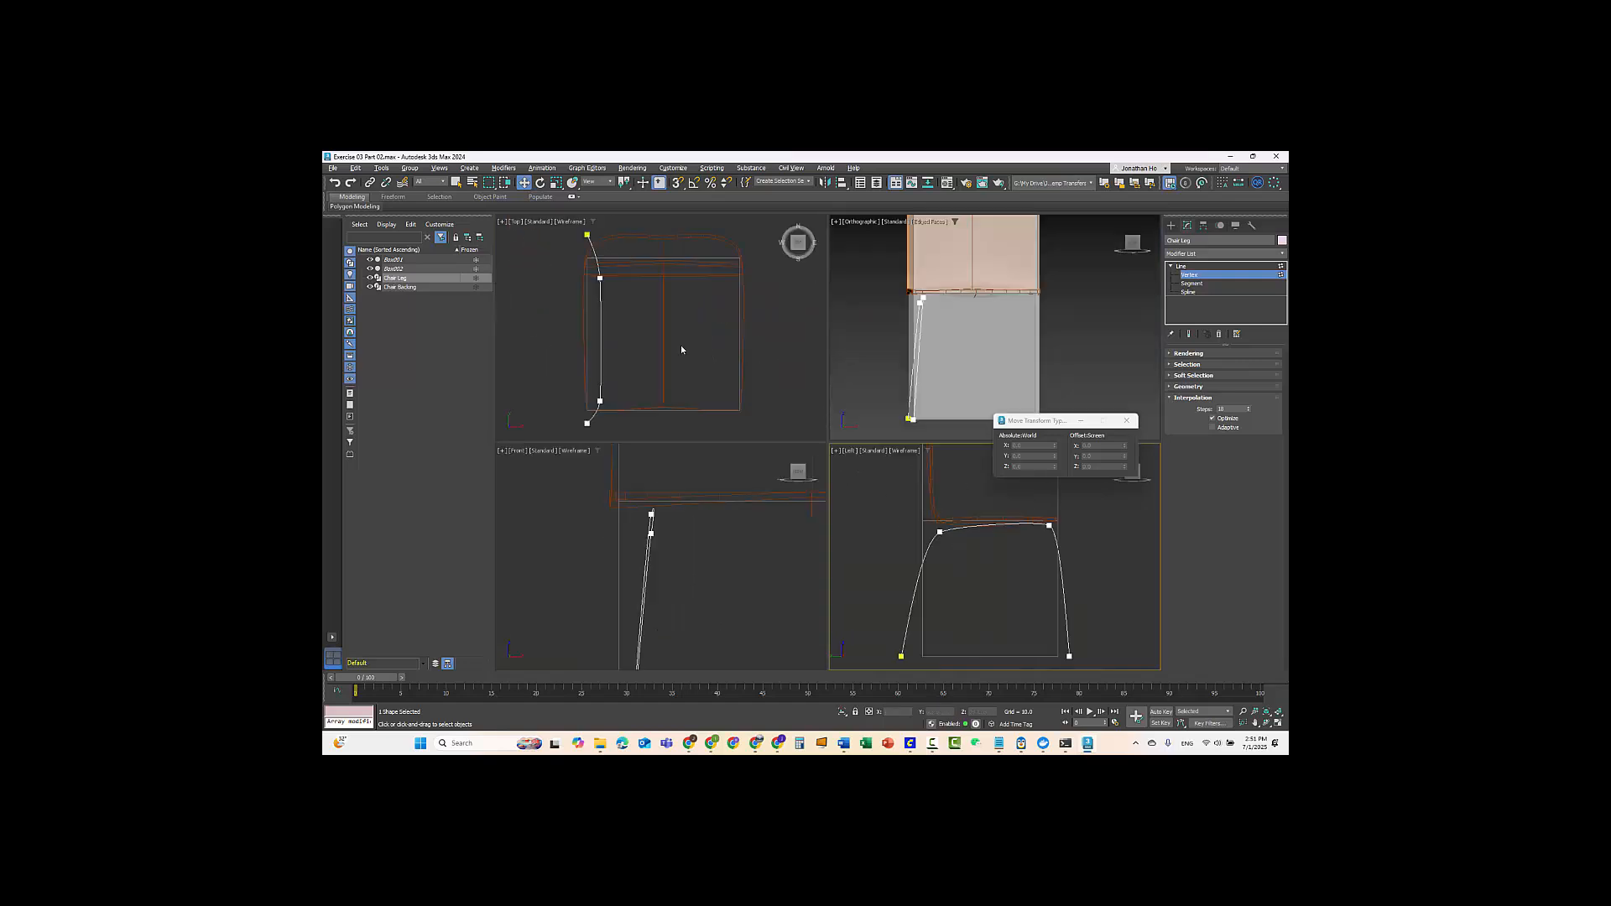
# - Leave vertex editing and apply the Symmetry modifier to the Chair Leg line
pyautogui.click(648, 353)
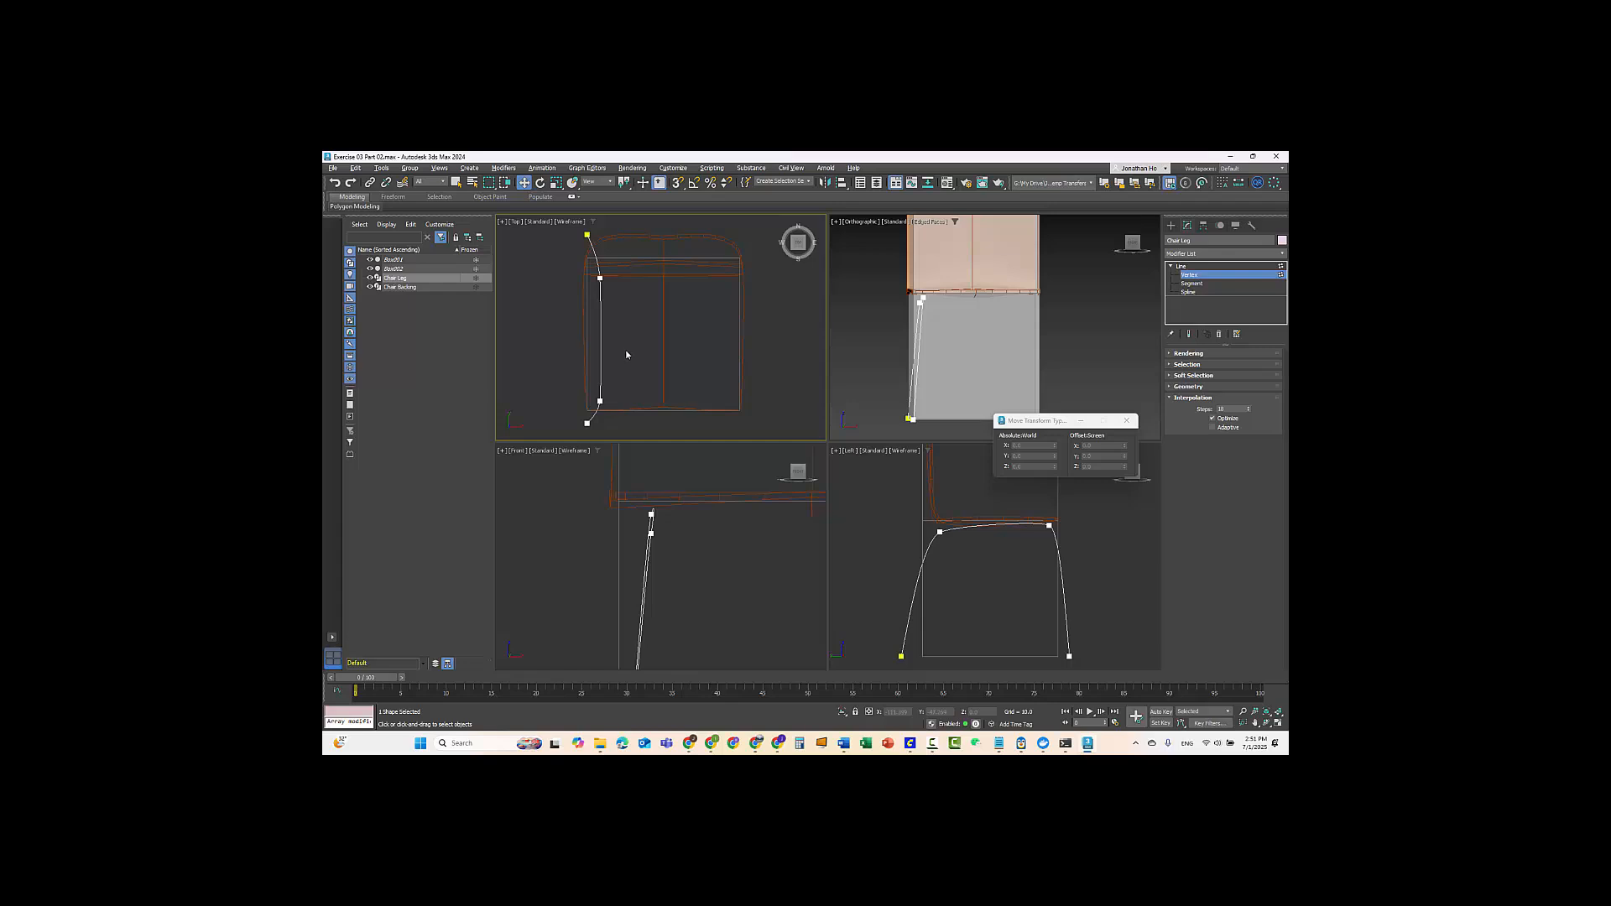
pyautogui.click(1203, 267)
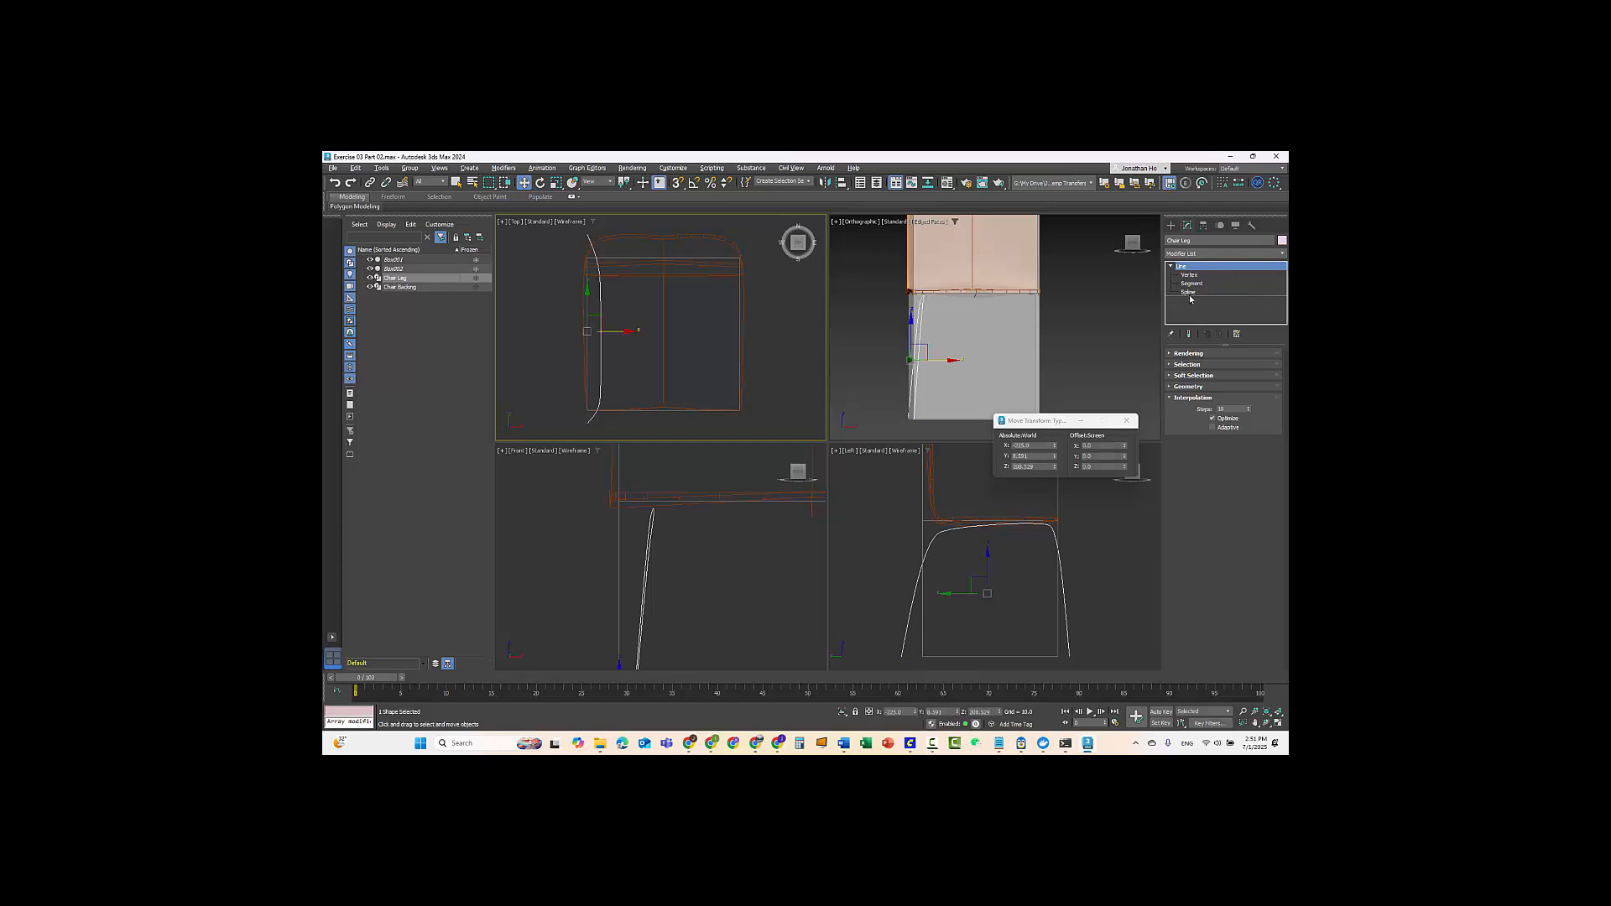
pyautogui.click(1225, 254)
pyautogui.write('sym')
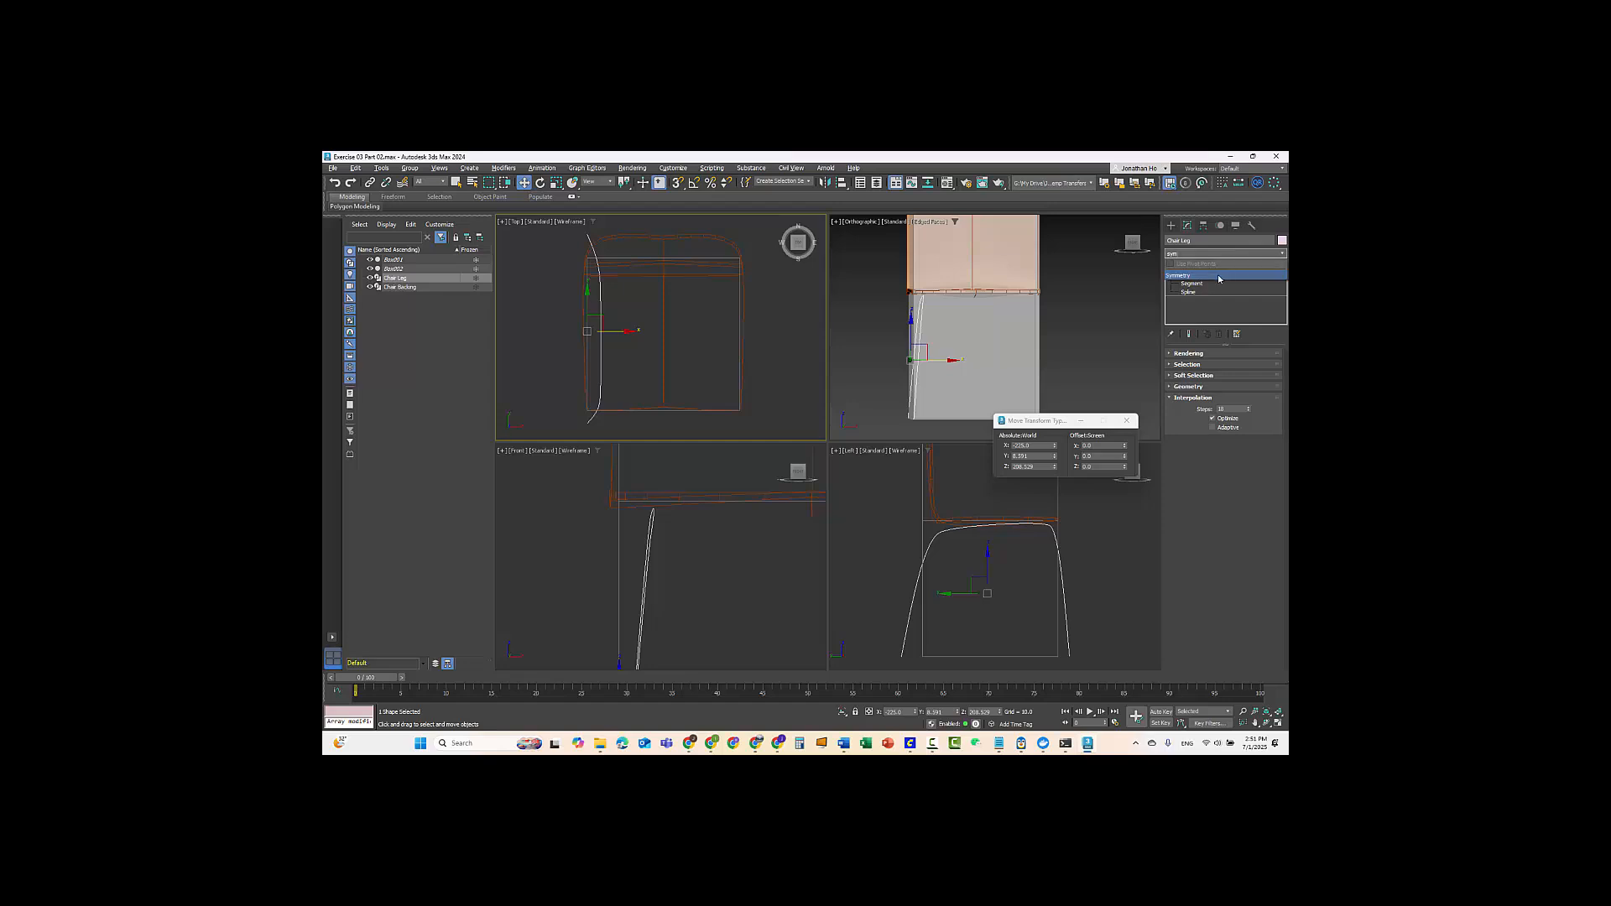
pyautogui.click(1218, 277)
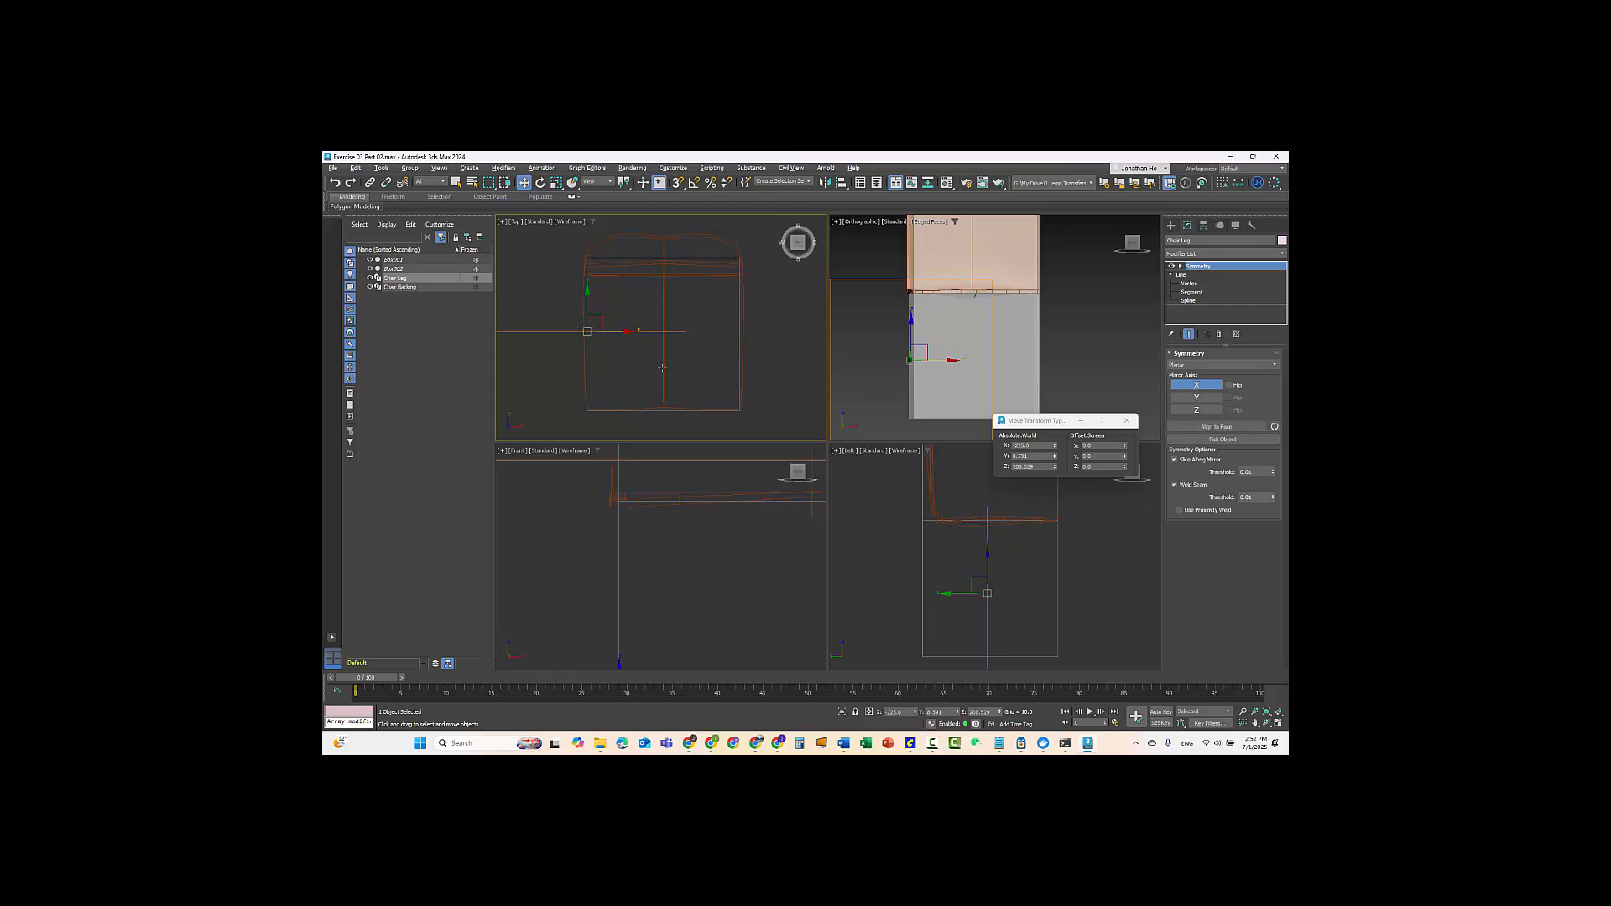
# - Try the Symmetry modifier's X and Y mirror axes in different combinations, and switch both off
pyautogui.click(1205, 399)
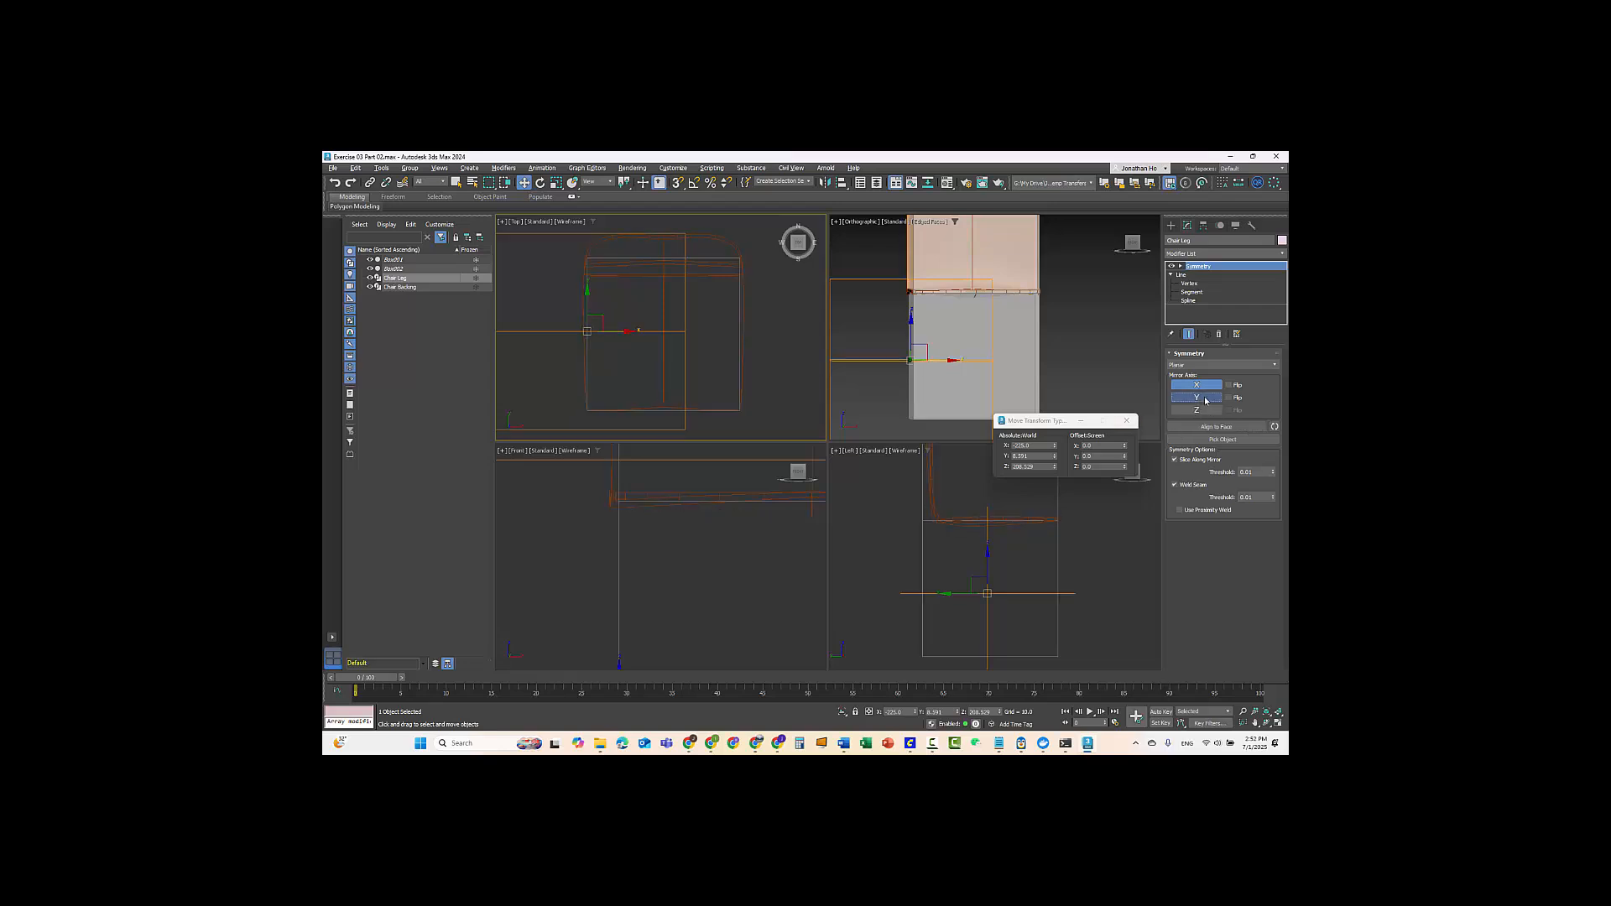
pyautogui.click(1196, 386)
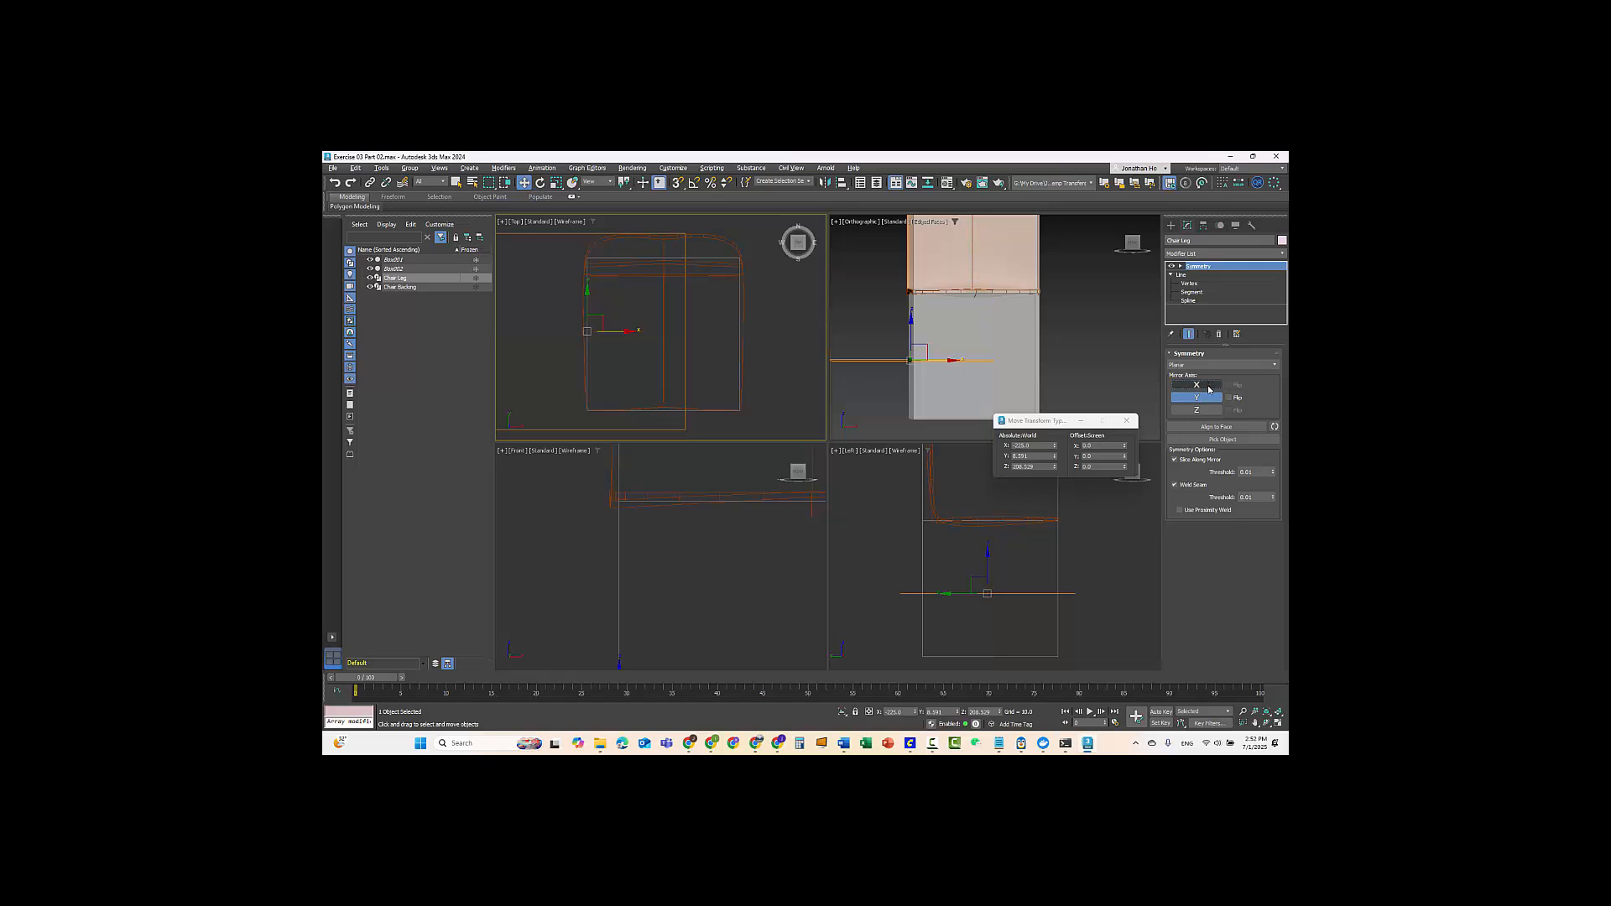
pyautogui.click(1196, 386)
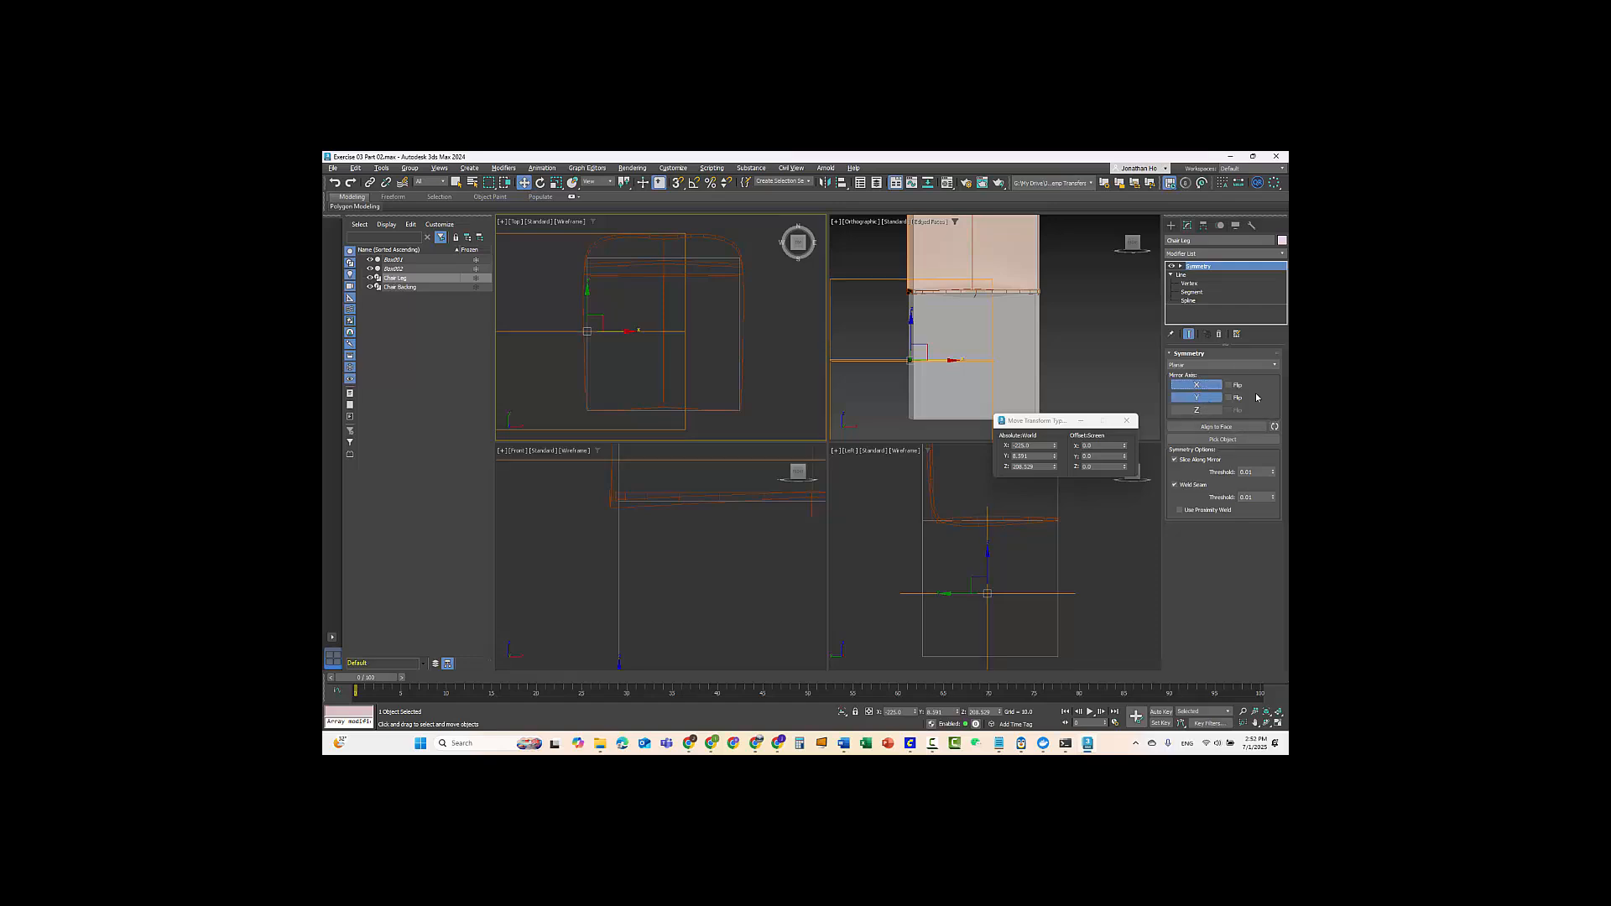
pyautogui.click(1198, 386)
pyautogui.click(1198, 398)
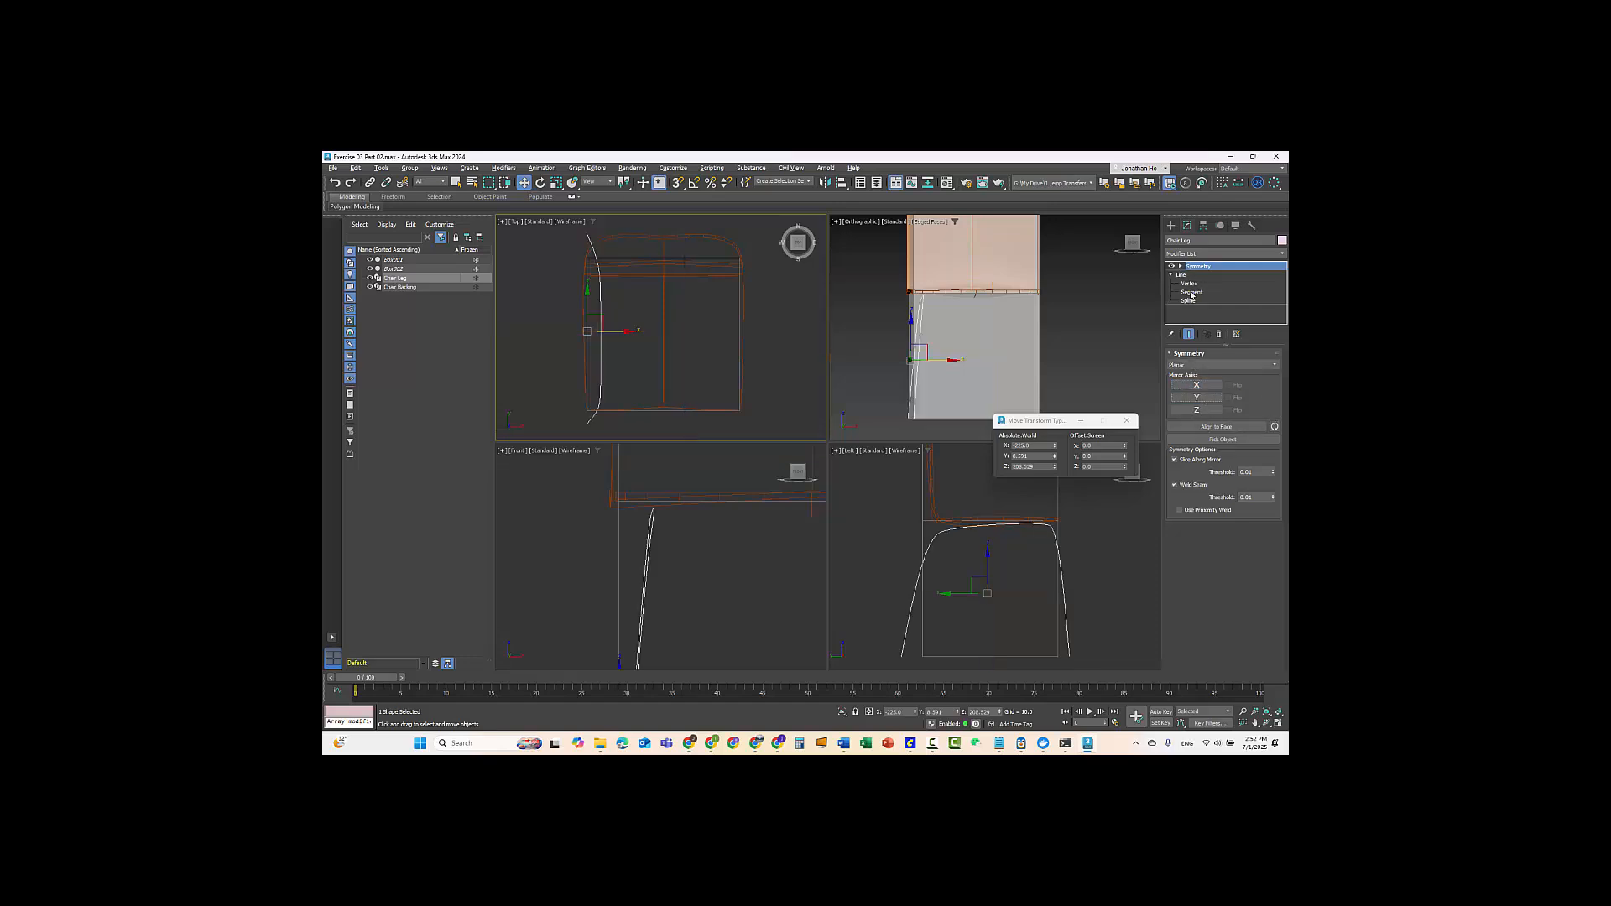
# - Enter the Symmetry modifier's Mirror sub-object level and enable only the X mirror axis
pyautogui.click(1182, 267)
pyautogui.click(1199, 276)
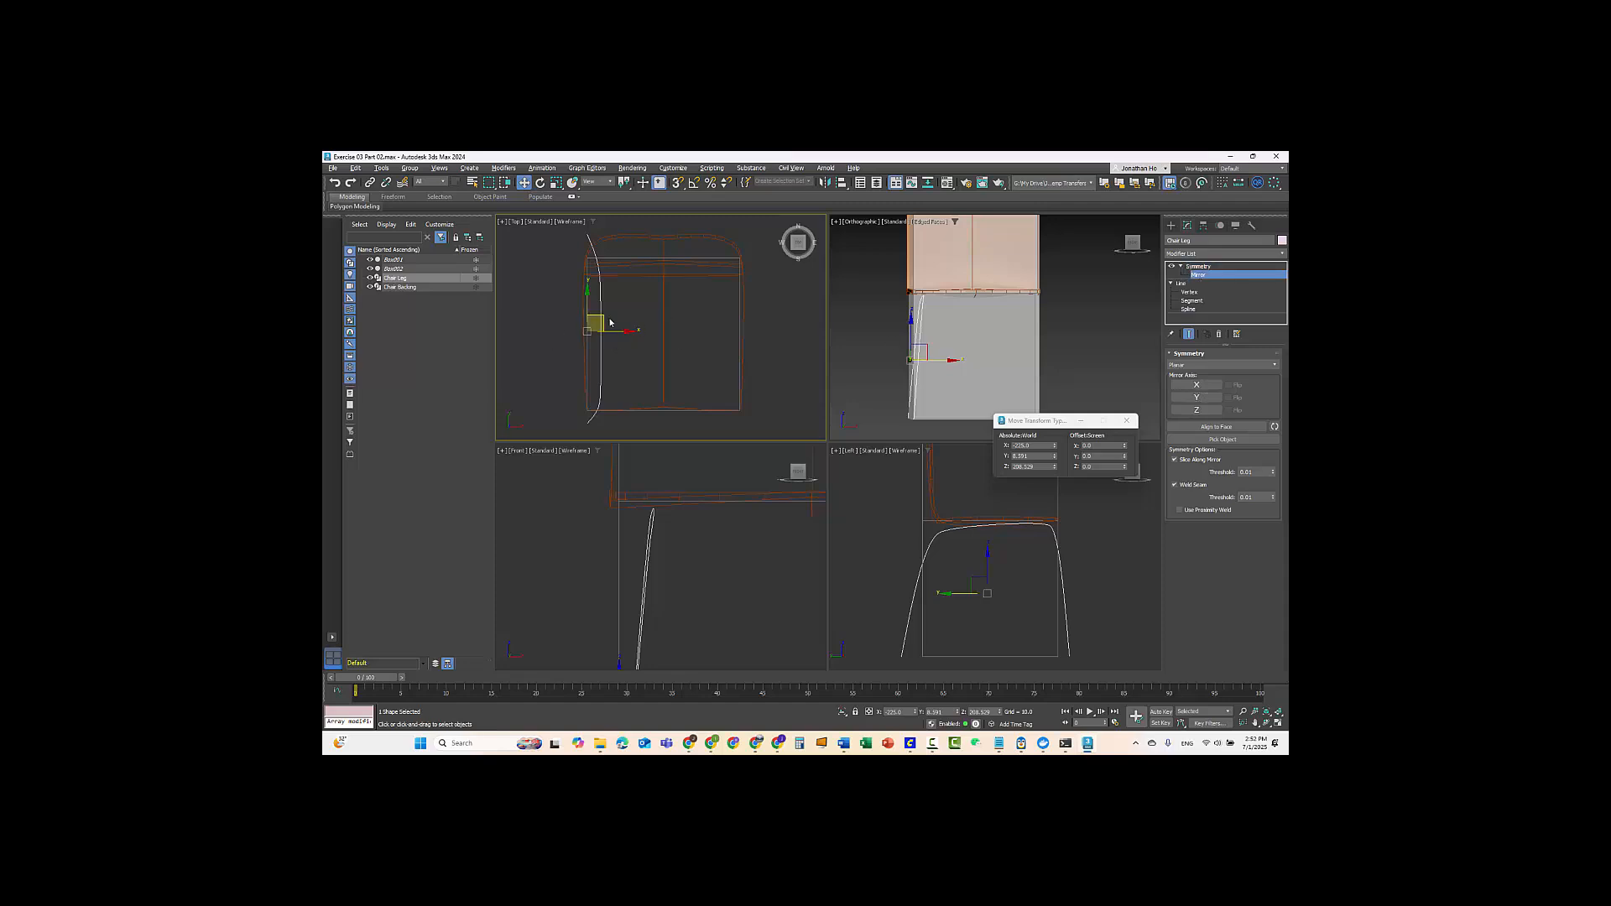
pyautogui.click(1196, 385)
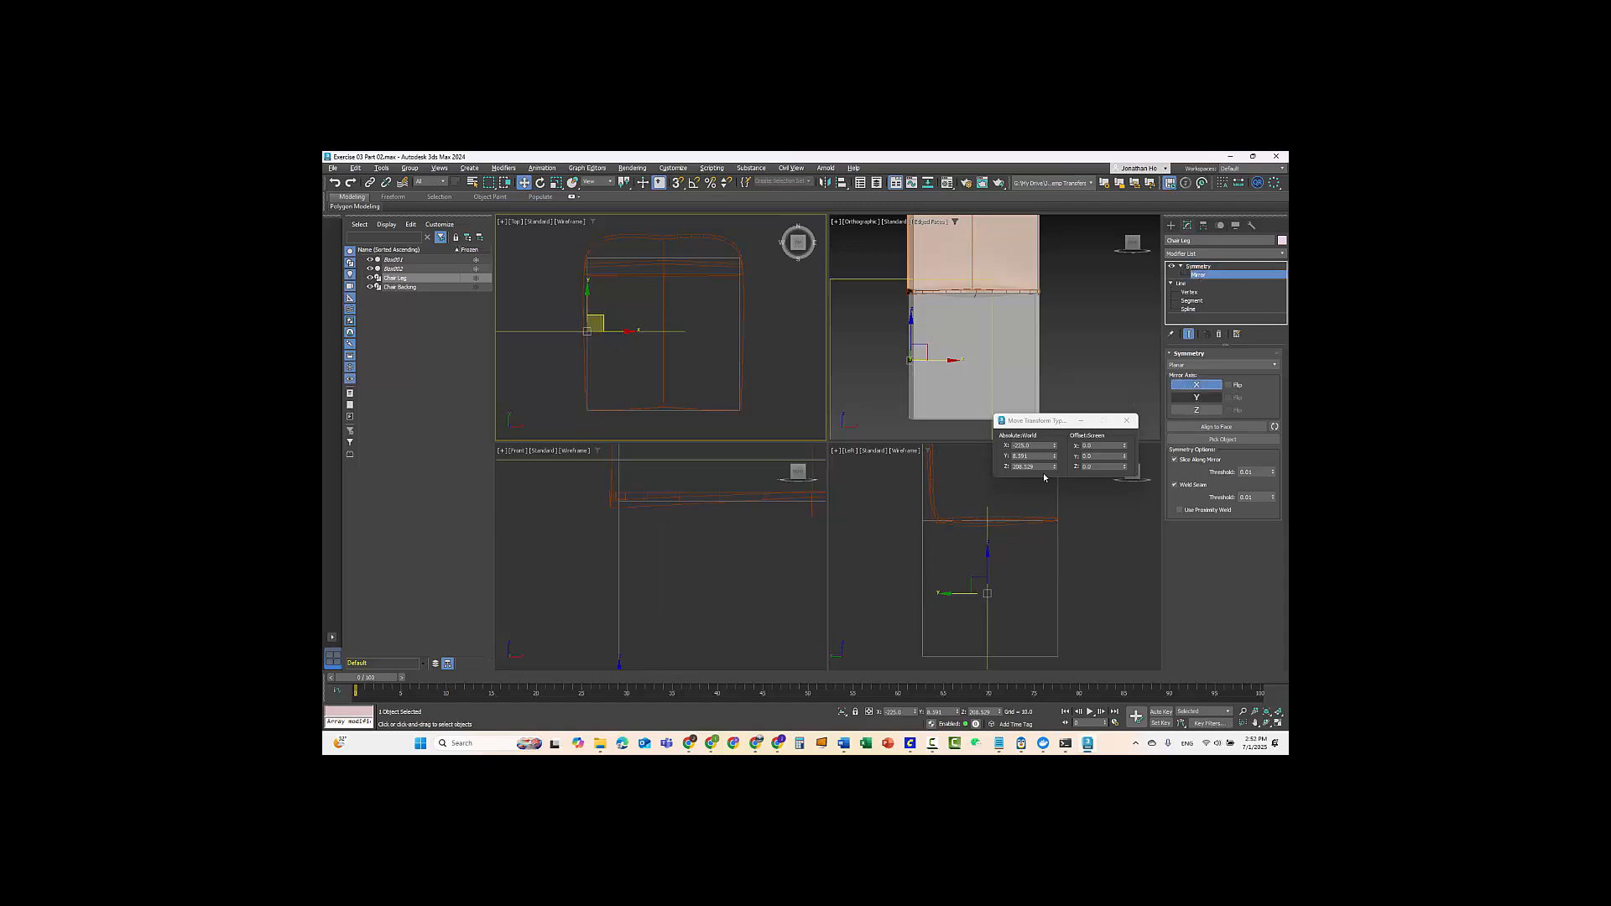
pyautogui.click(1196, 398)
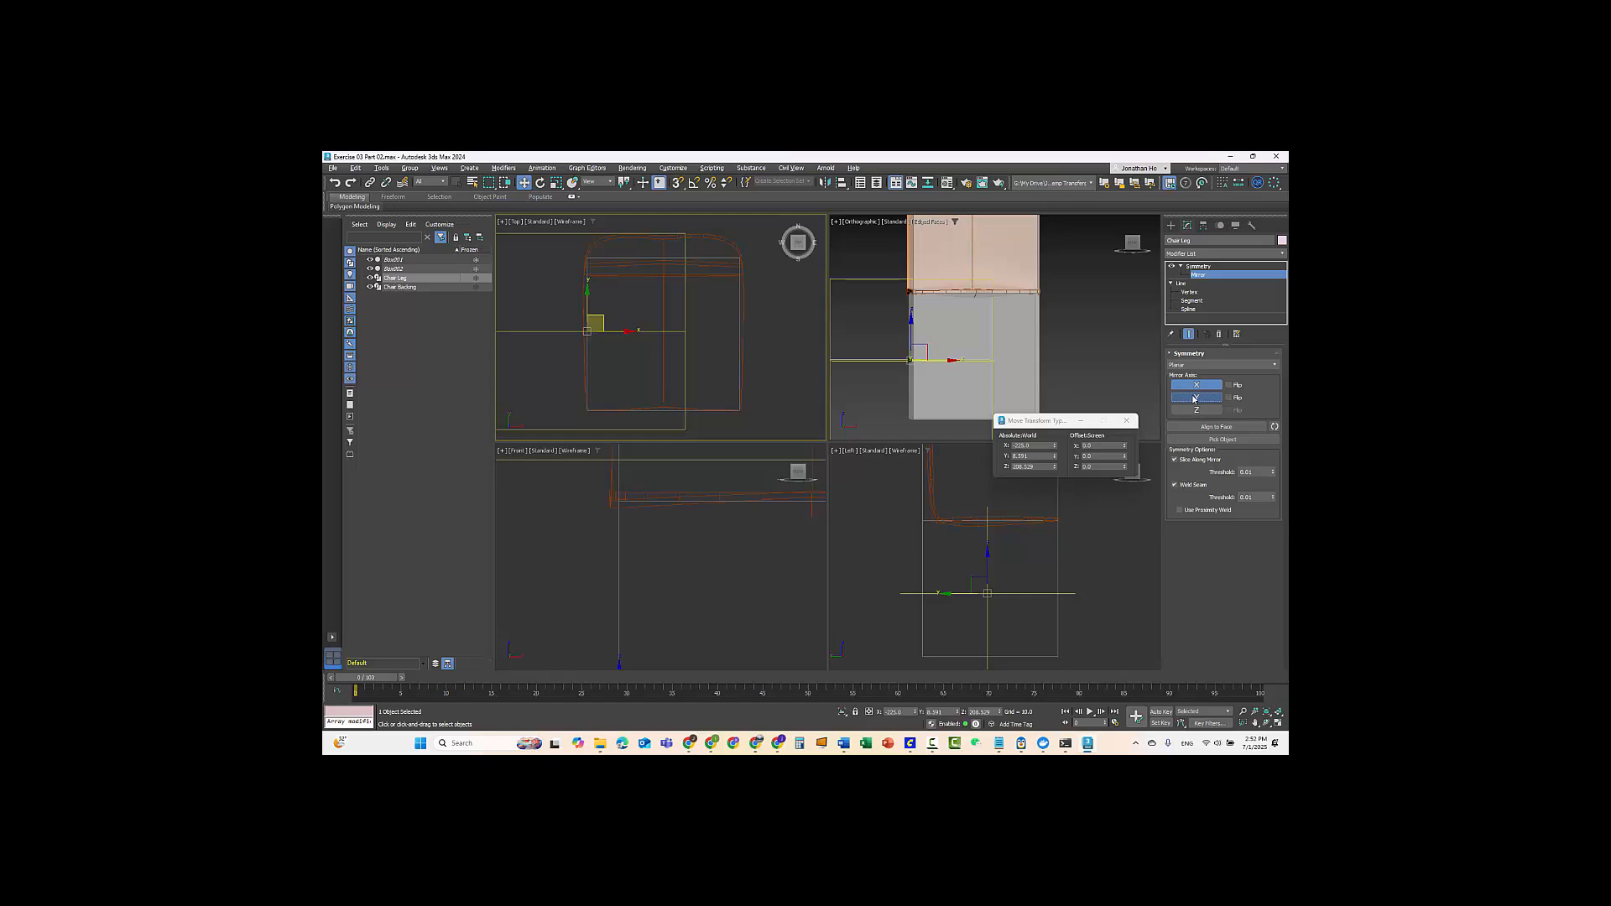
pyautogui.click(1195, 397)
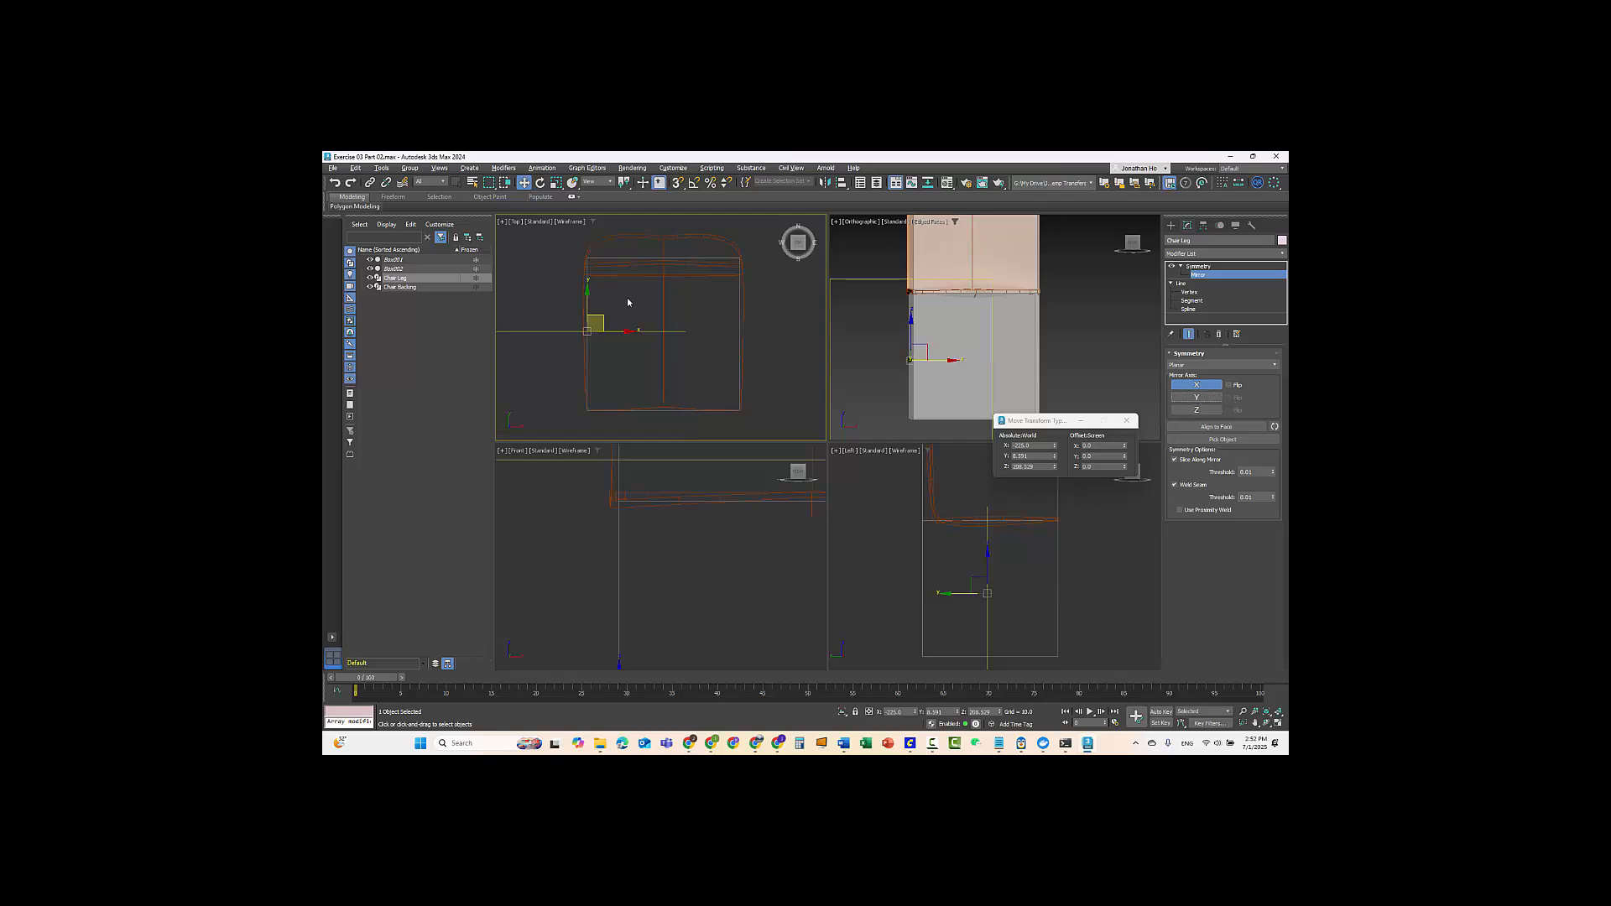
# - Try moving the Symmetry mirror plane along X in the top view, and undo the move
pyautogui.moveTo(661, 330)
pyautogui.mouseDown()
pyautogui.moveTo(625, 331)
pyautogui.moveTo(644, 329)
pyautogui.mouseUp()
pyautogui.click(884, 589)
pyautogui.hotkey('ctrl', 'z')
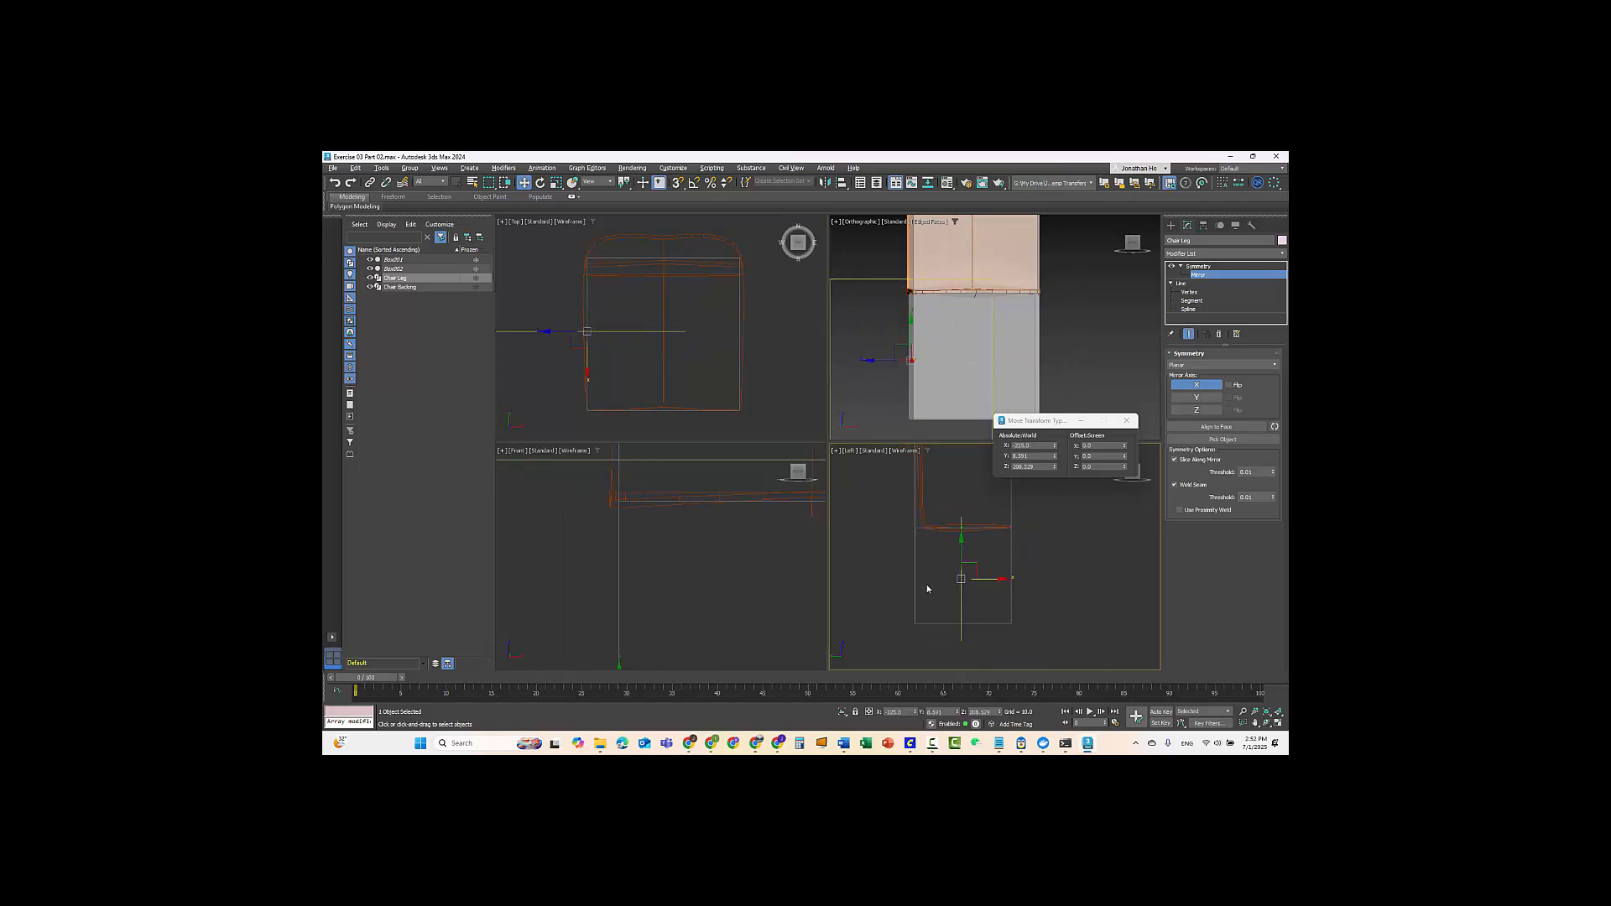
pyautogui.moveTo(1049, 582); pyautogui.dragTo(1046, 581, button='middle')
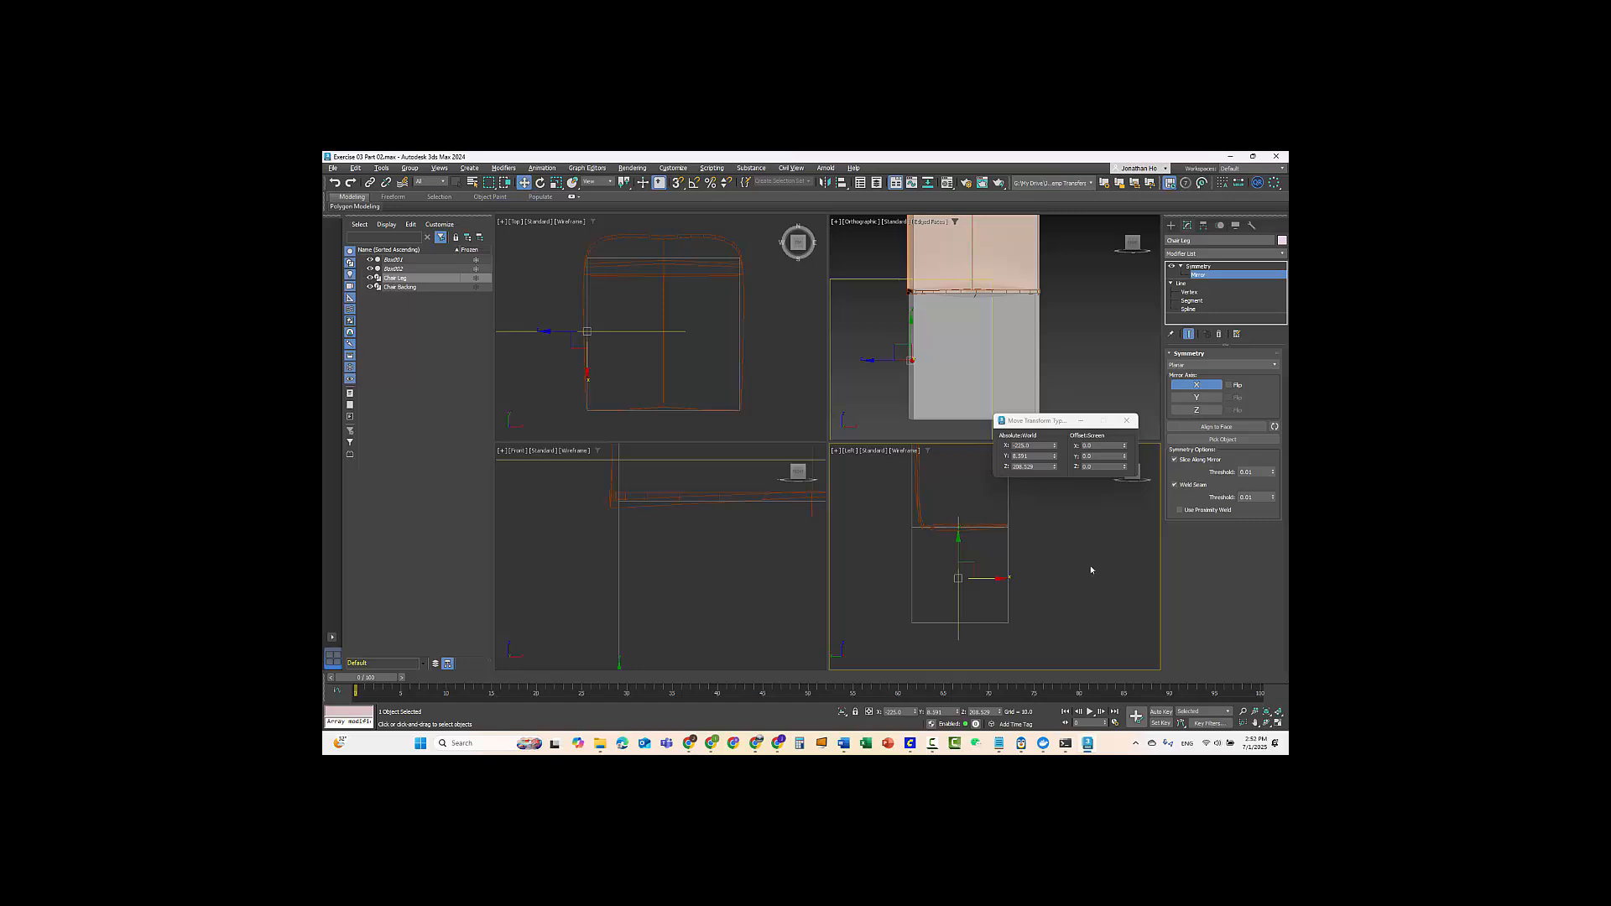
# - Try the Symmetry modifier's Y and X mirror axes on the Chair Leg, and leave only Z enabled
pyautogui.click(1205, 399)
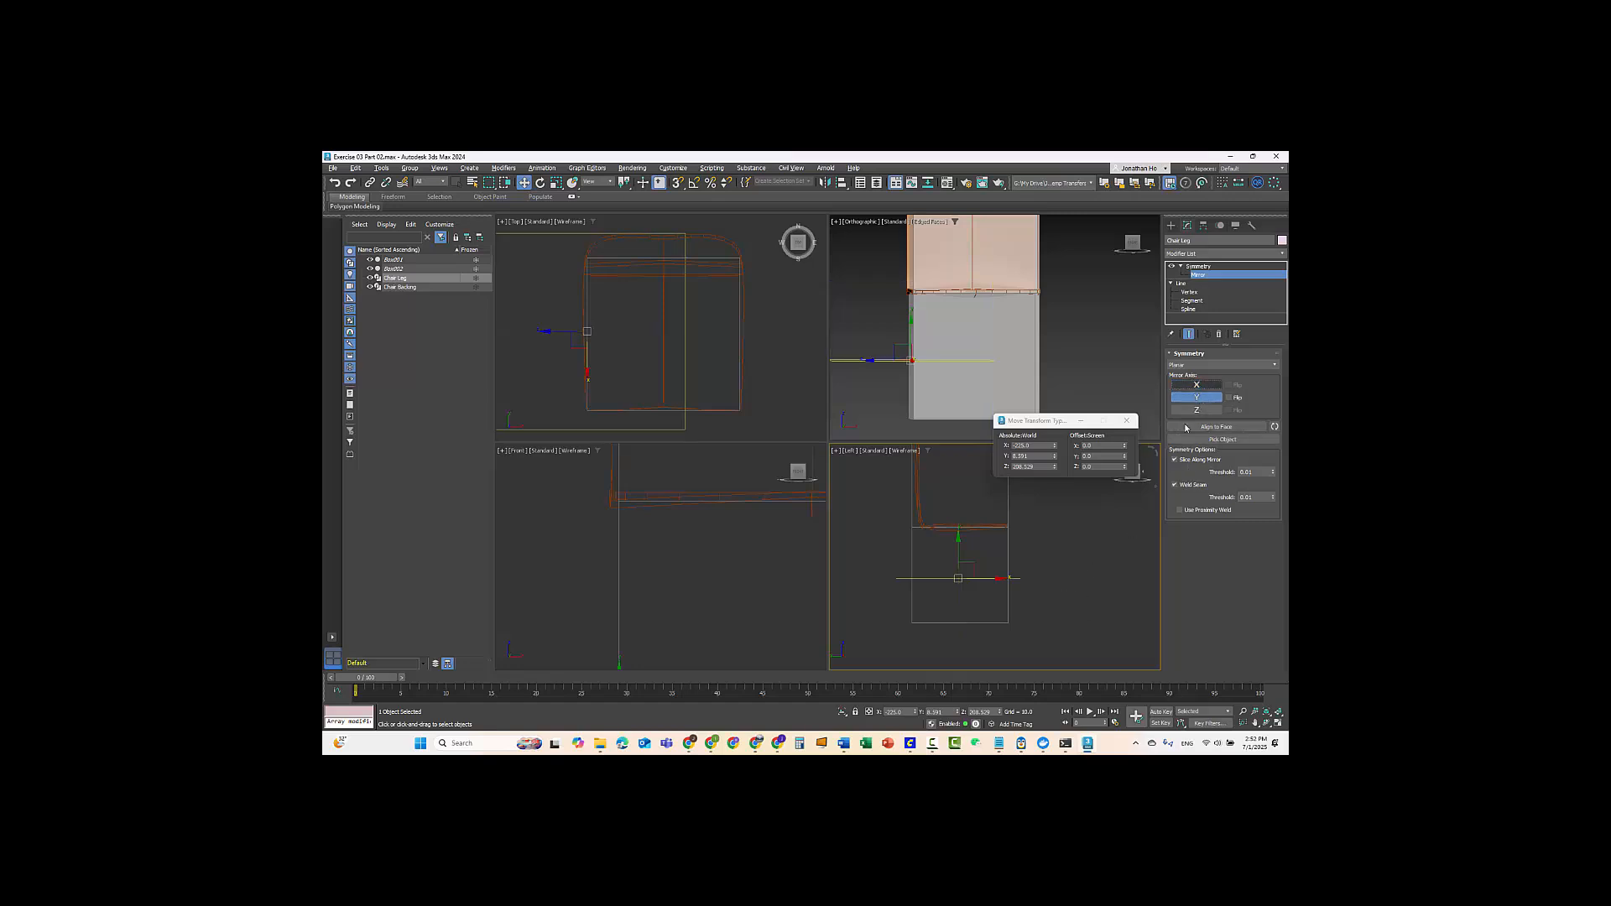
pyautogui.click(1207, 398)
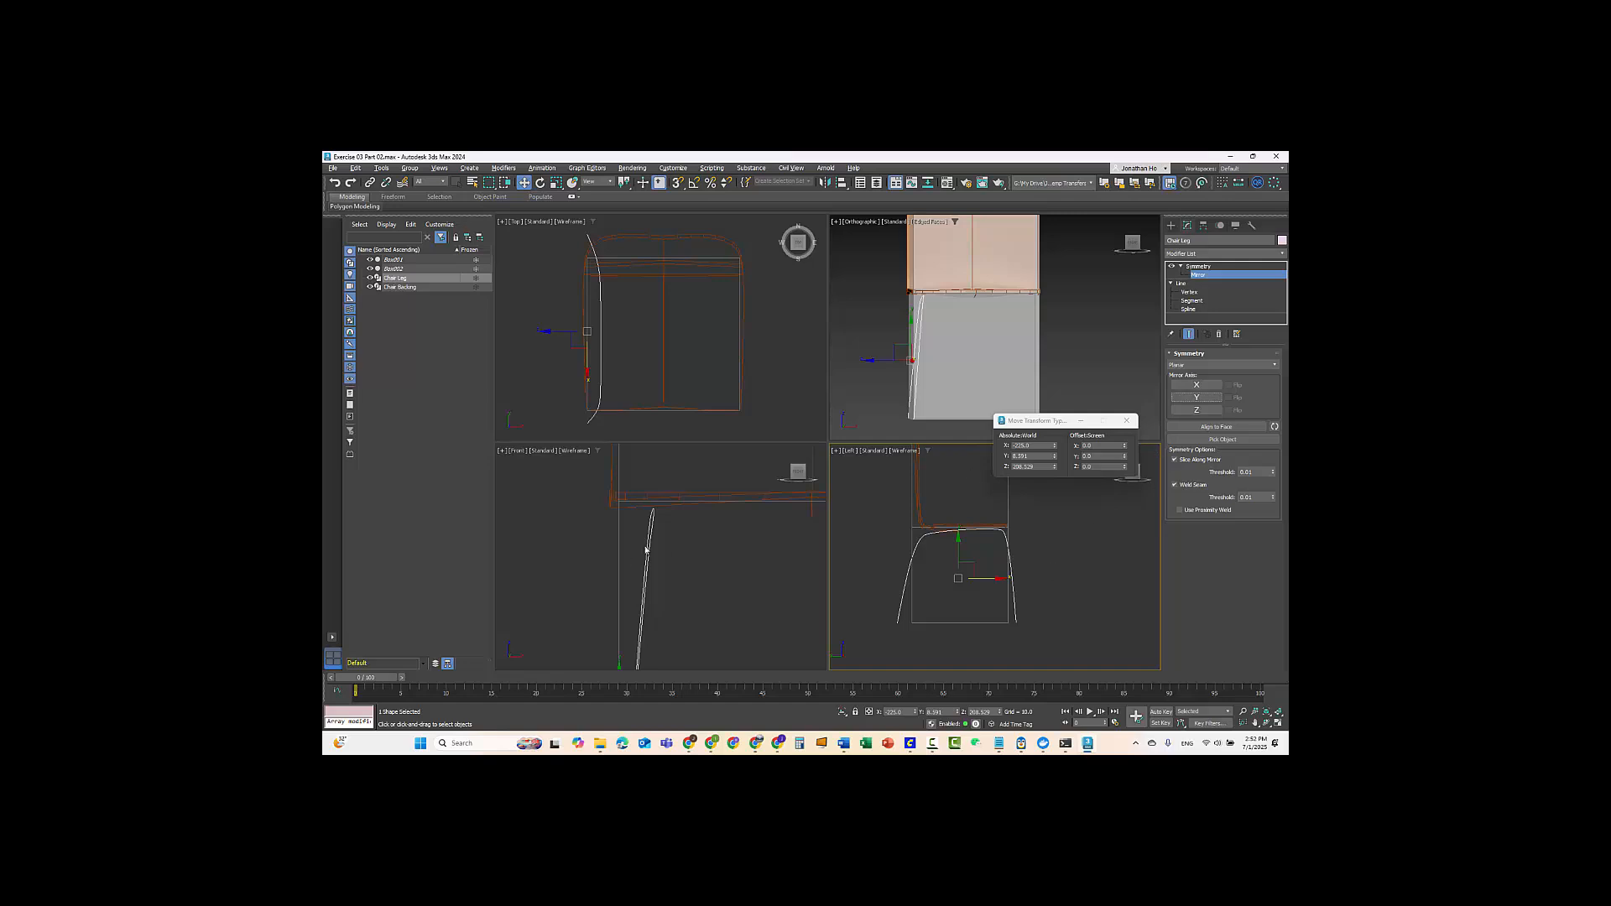
pyautogui.scroll(-4, 713, 561)
pyautogui.moveTo(713, 560); pyautogui.dragTo(643, 529, button='middle')
pyautogui.scroll(1, 618, 522)
pyautogui.scroll(2, 643, 529)
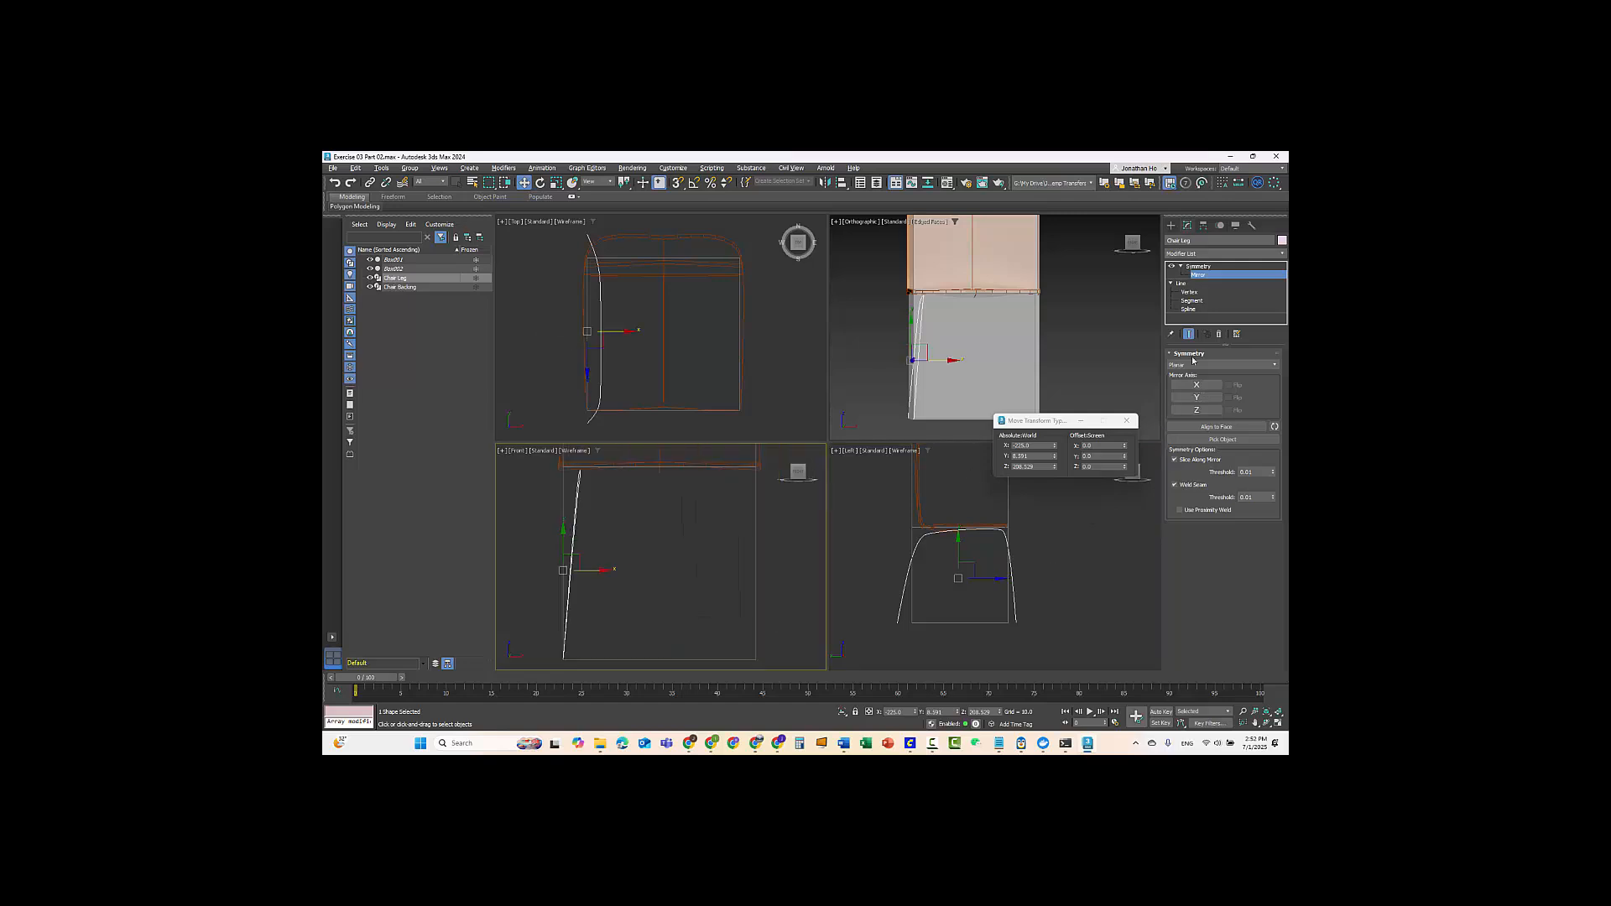
pyautogui.click(1196, 384)
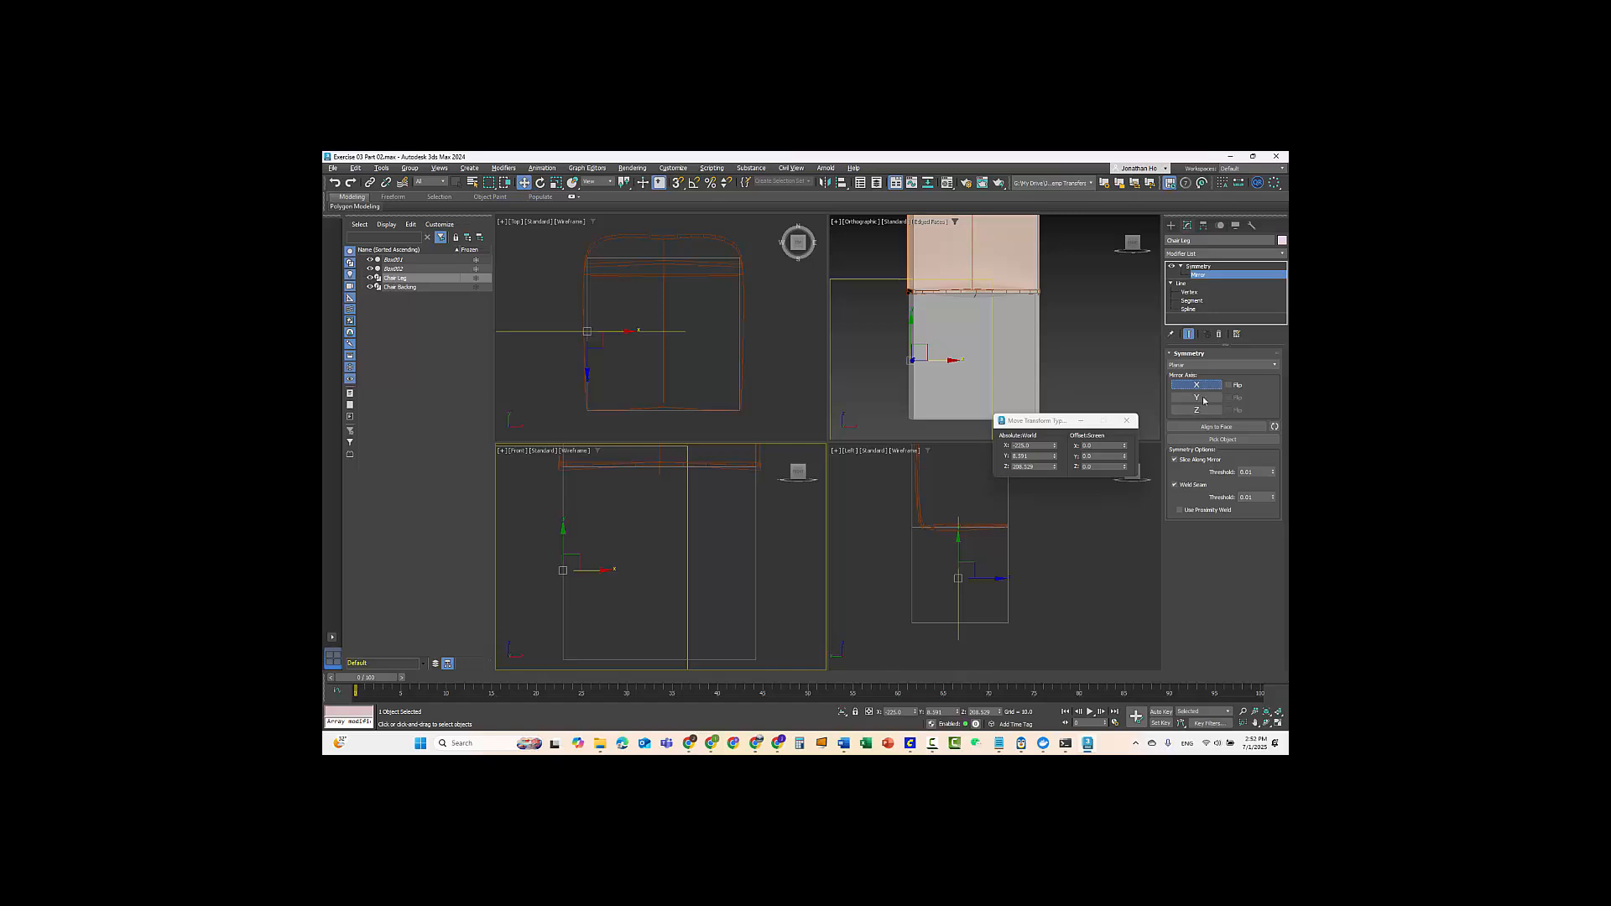
pyautogui.click(1205, 398)
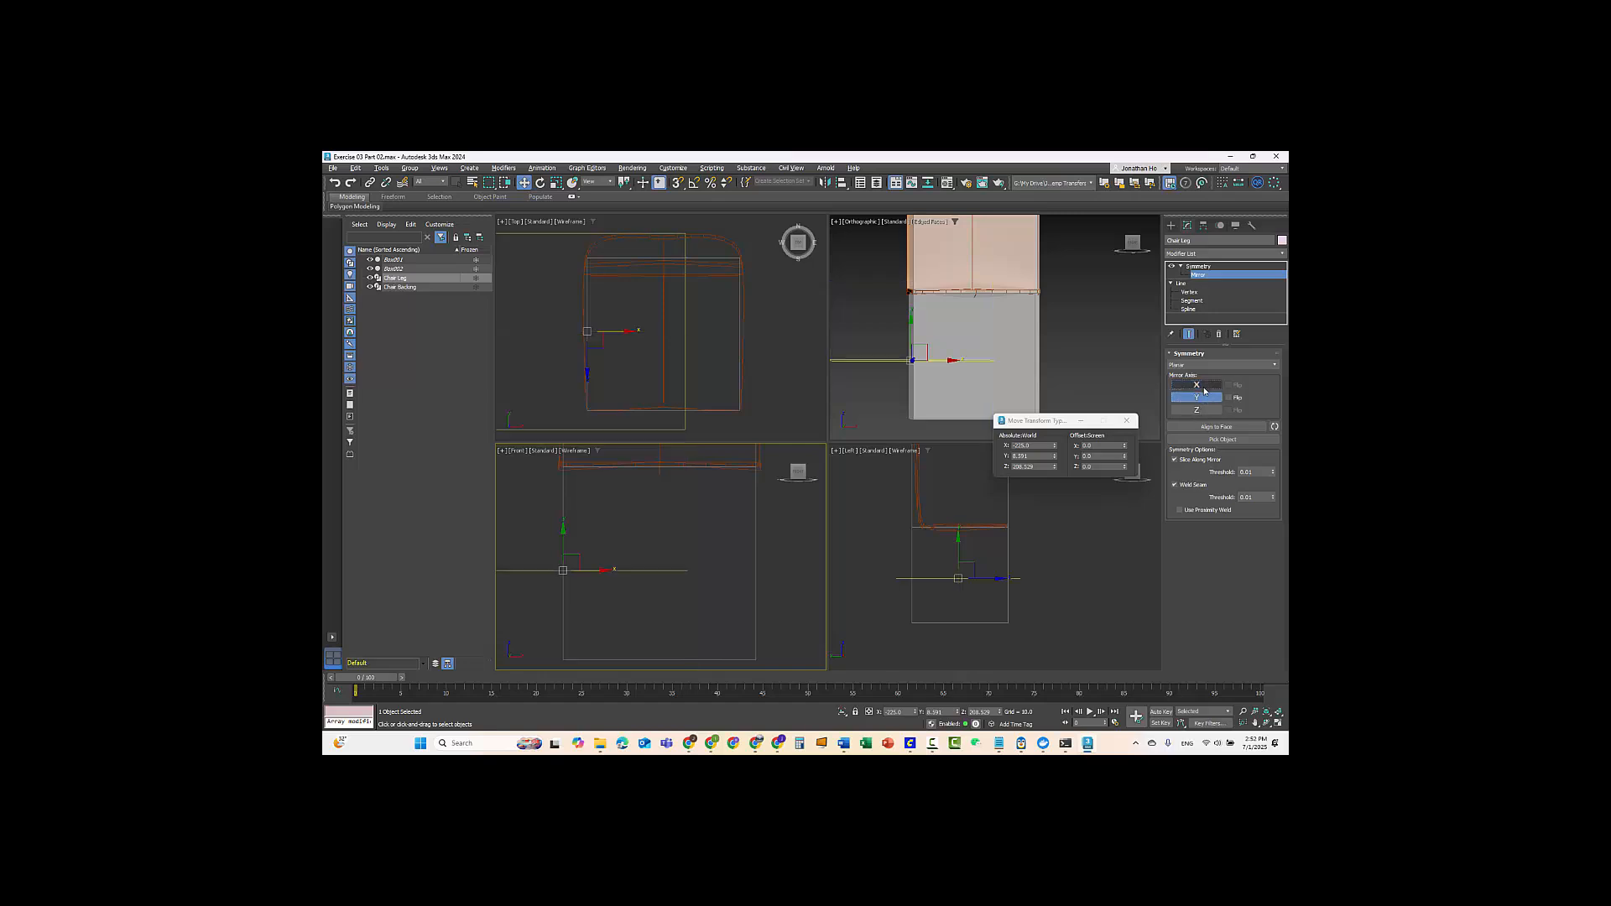
pyautogui.click(1198, 410)
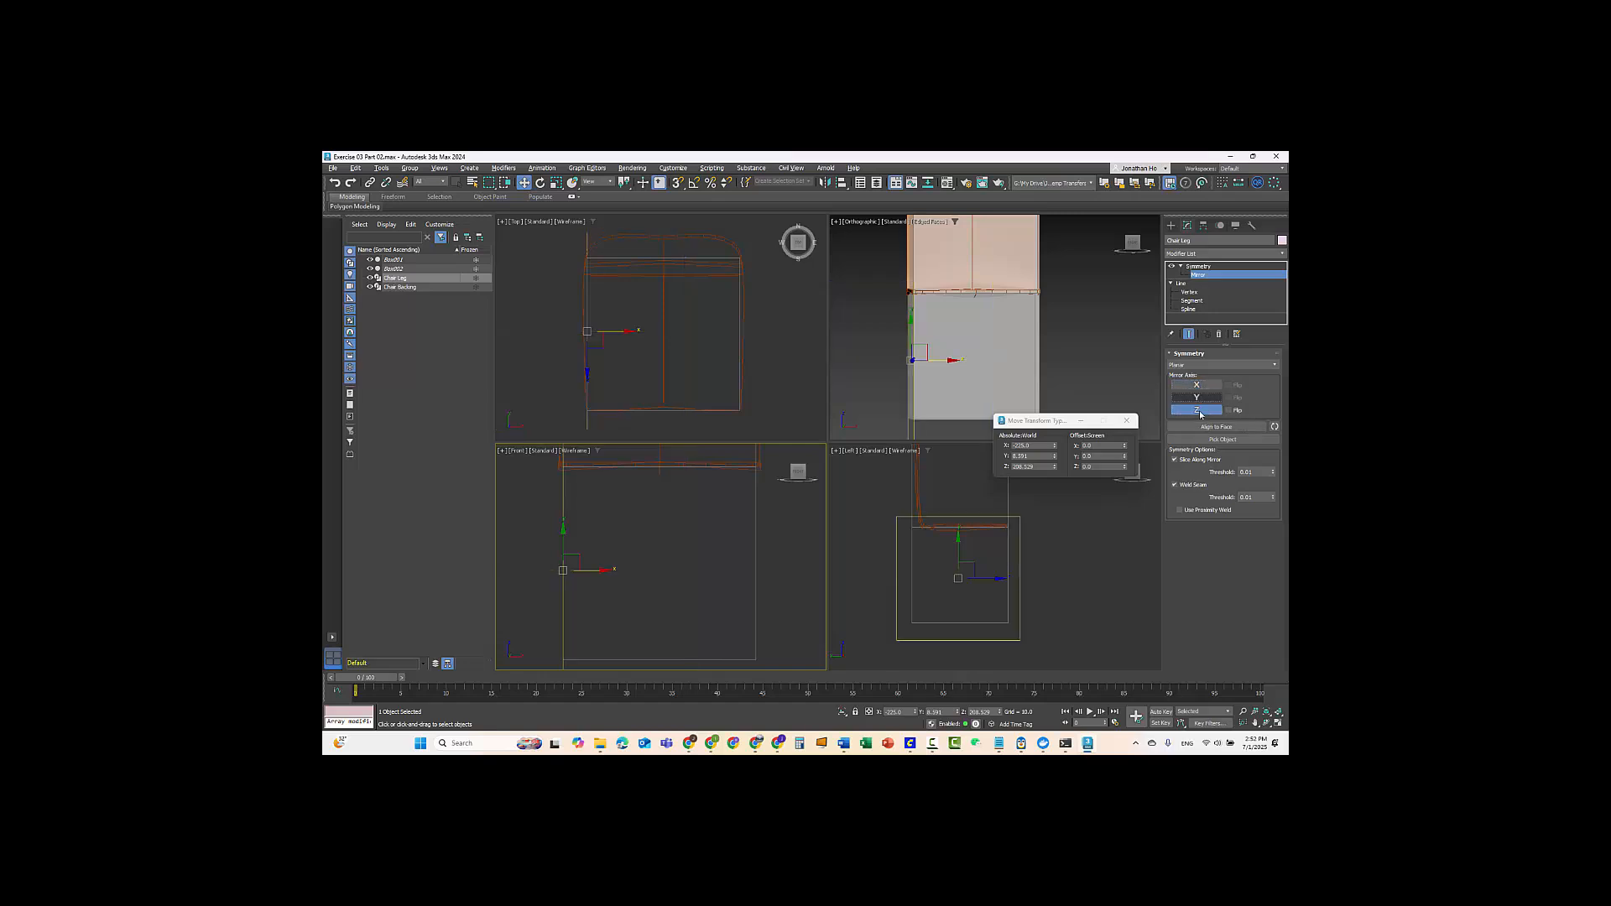
# - Shift the Symmetry mirror plane along X beneath the seat, and enable Flip for the Z mirror axis
pyautogui.moveTo(602, 573); pyautogui.dragTo(685, 552)
pyautogui.keyDown('alt'); pyautogui.moveTo(871, 346); pyautogui.dragTo(906, 382, button='middle'); pyautogui.keyUp('alt')
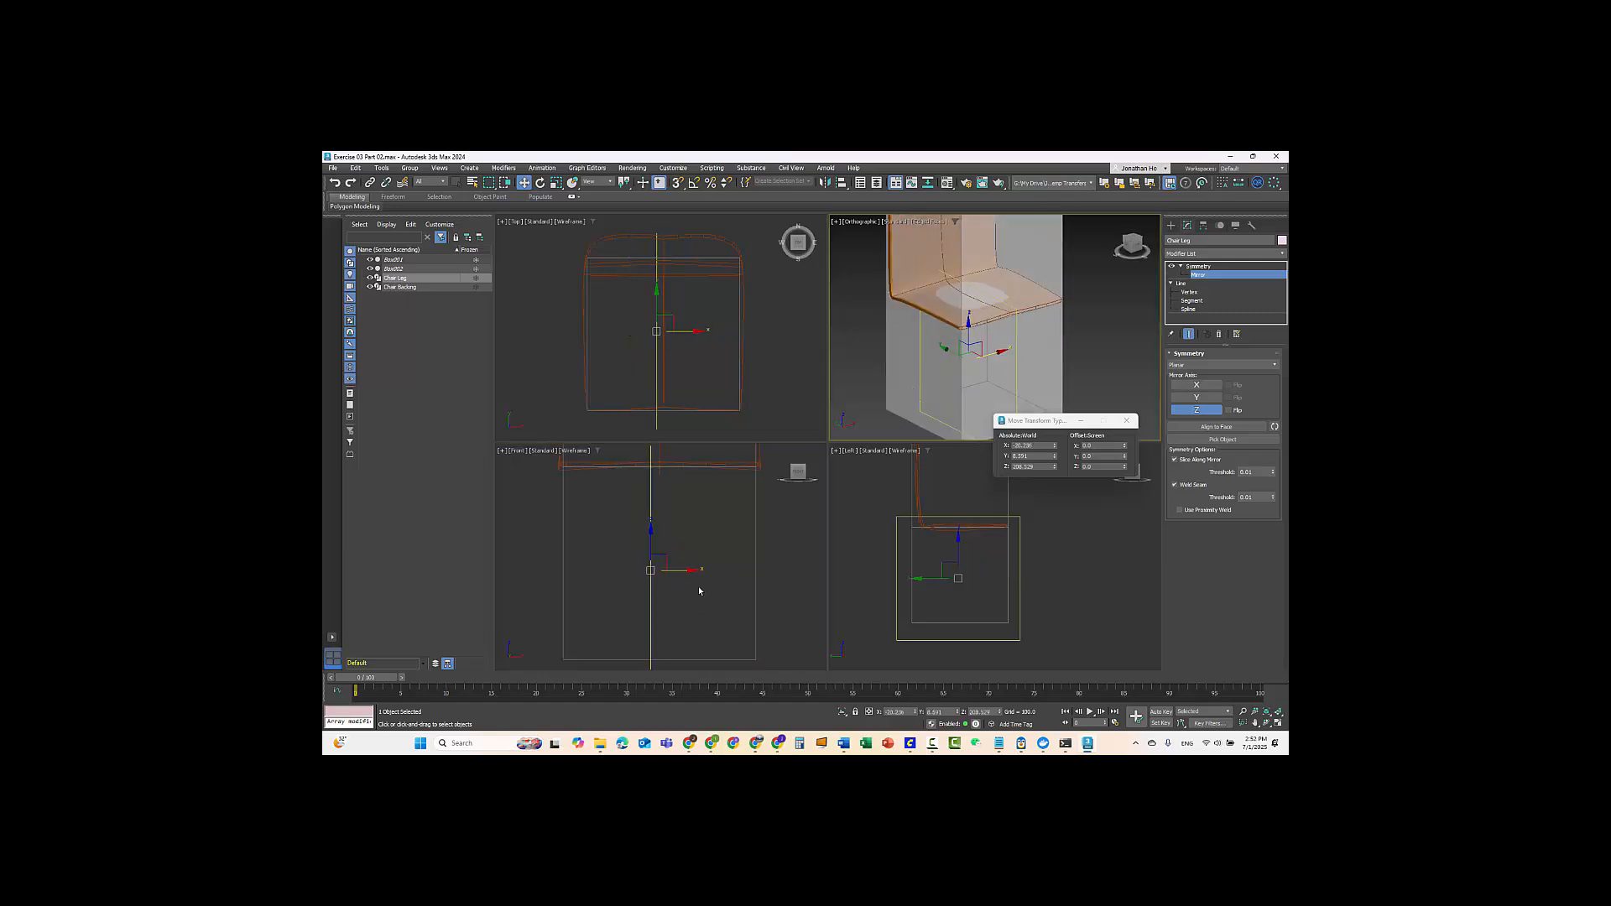
pyautogui.moveTo(688, 571); pyautogui.dragTo(650, 555)
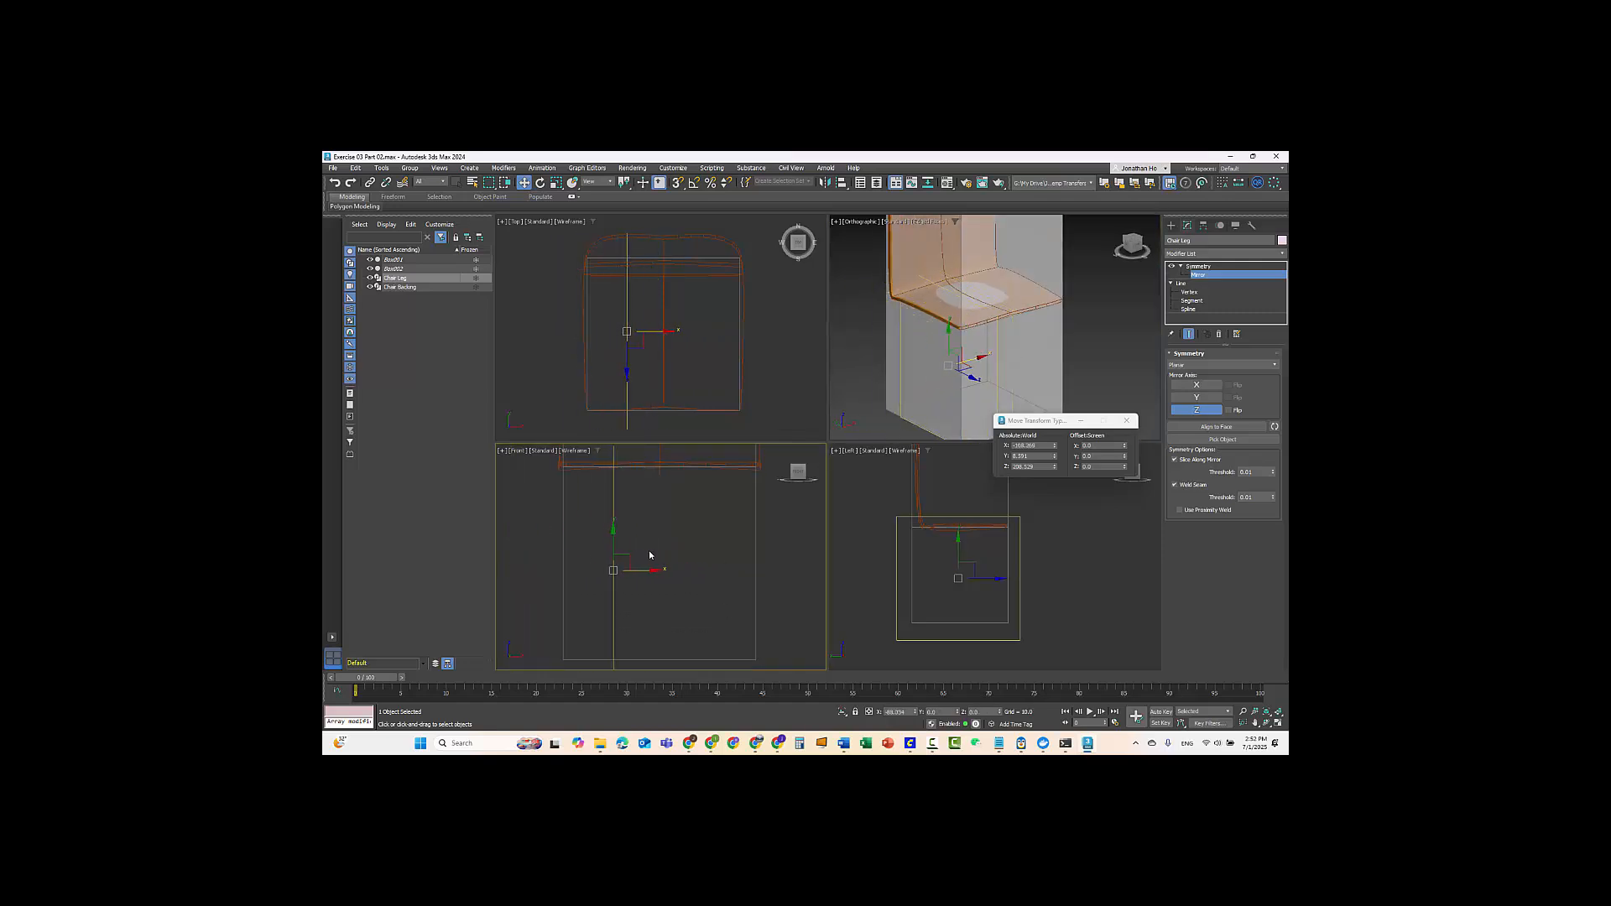
pyautogui.click(1227, 411)
pyautogui.moveTo(653, 571); pyautogui.dragTo(981, 483)
pyautogui.rightClick(981, 483)
# - Leave the Mirror sub-object level and delete the Symmetry modifier from the Chair Leg
pyautogui.click(1198, 266)
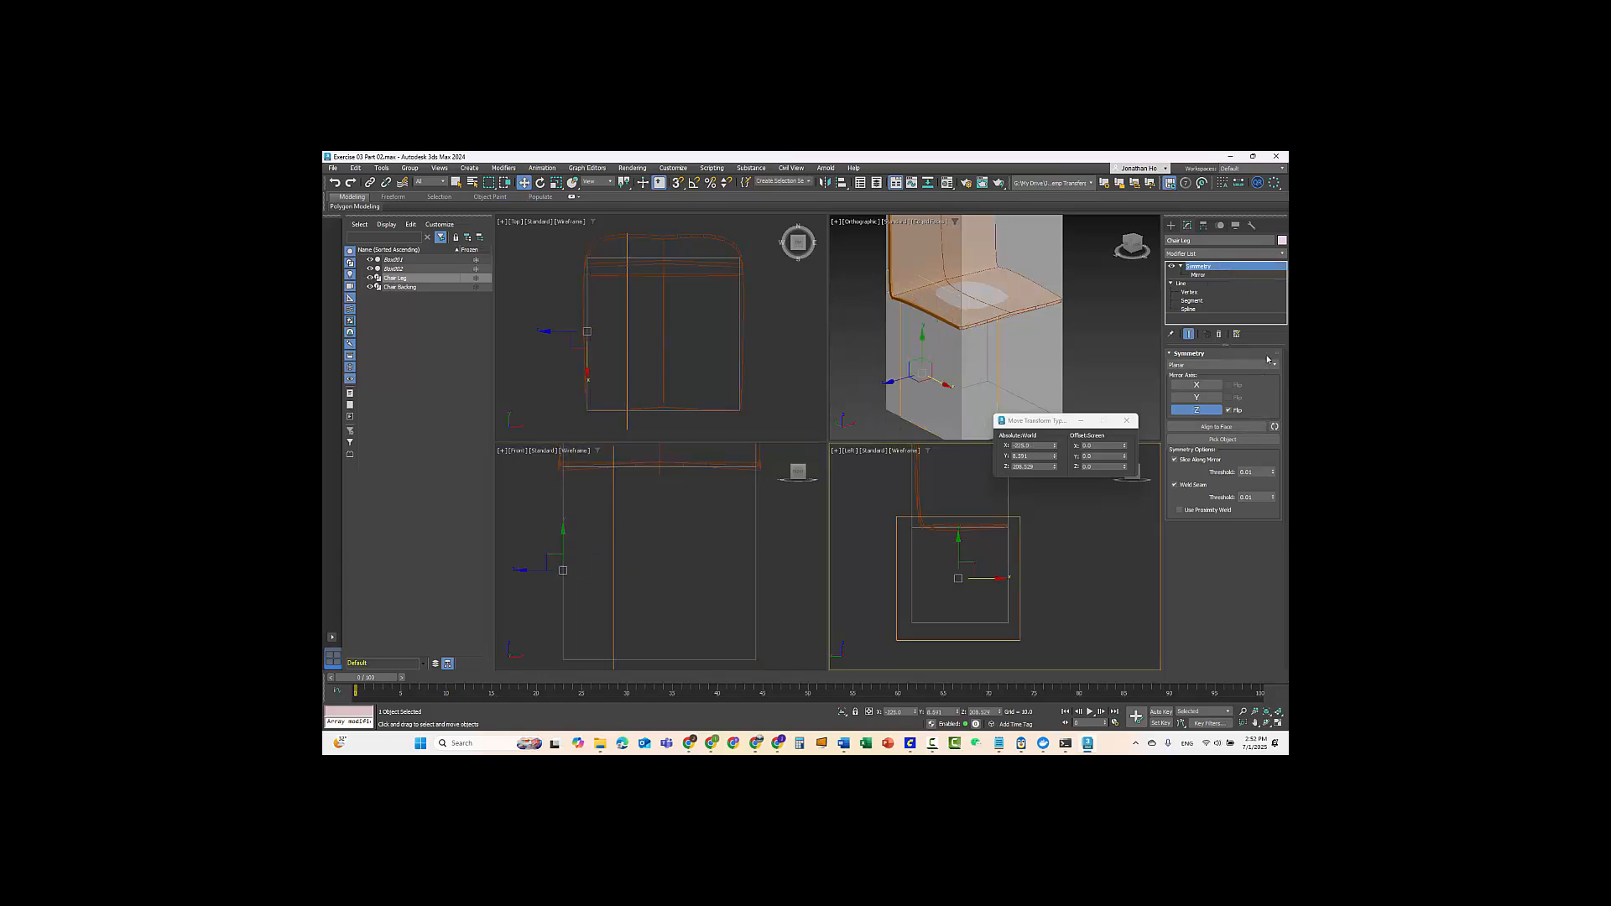
pyautogui.click(1219, 334)
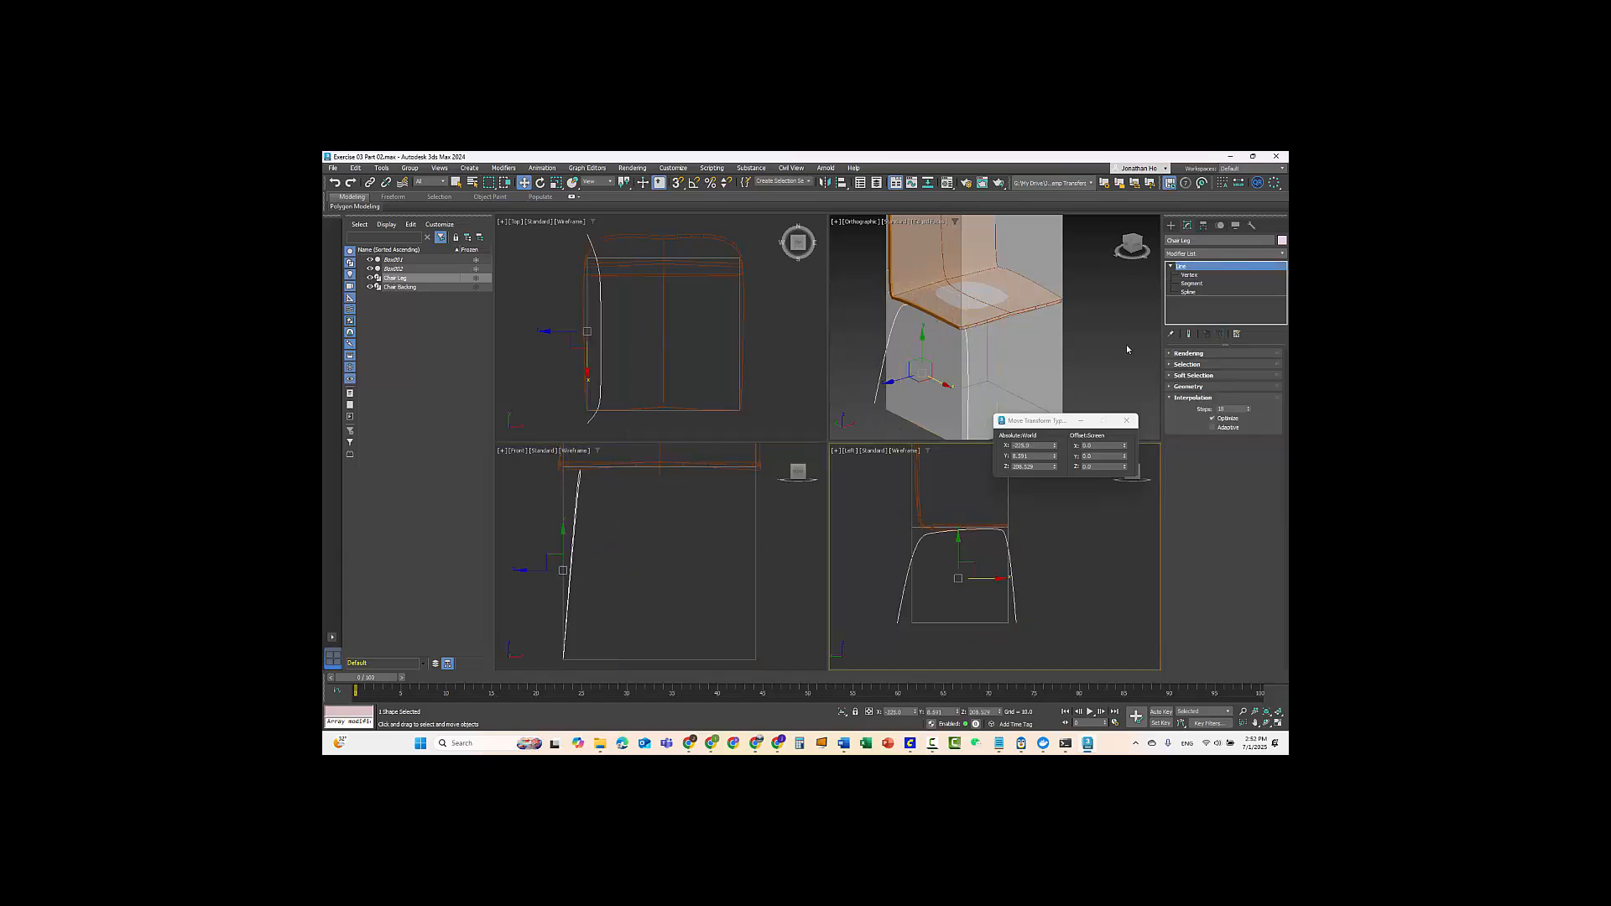
# - Maximize the orthographic viewport and clear the selection with the whole chair in view
pyautogui.click(990, 384)
pyautogui.click(873, 403)
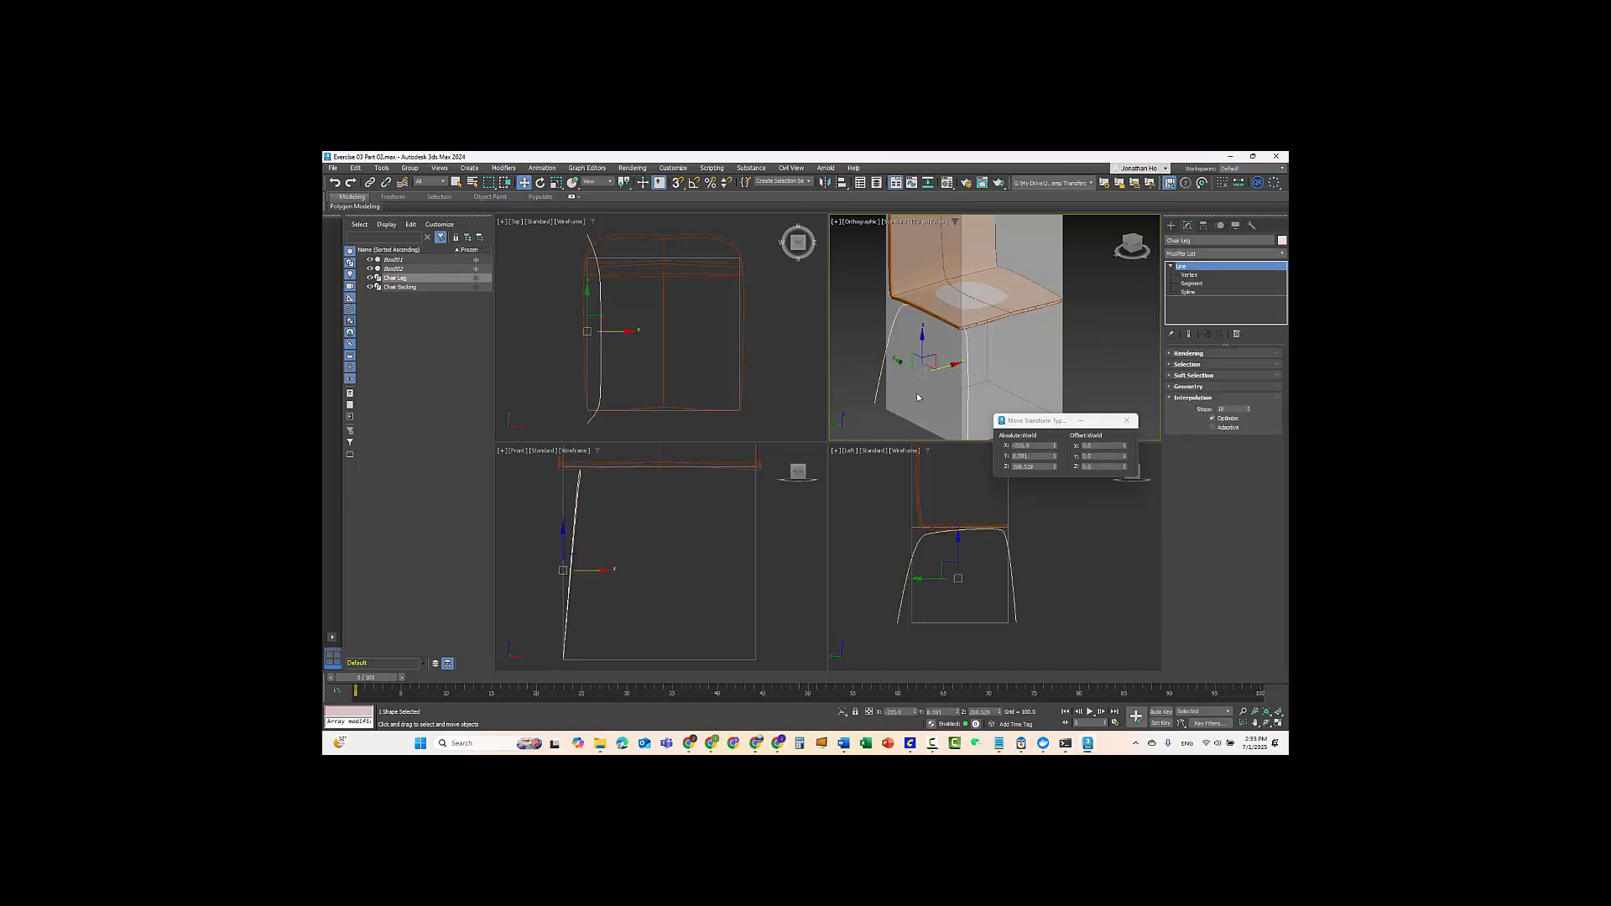
pyautogui.hotkey('alt', 'w')
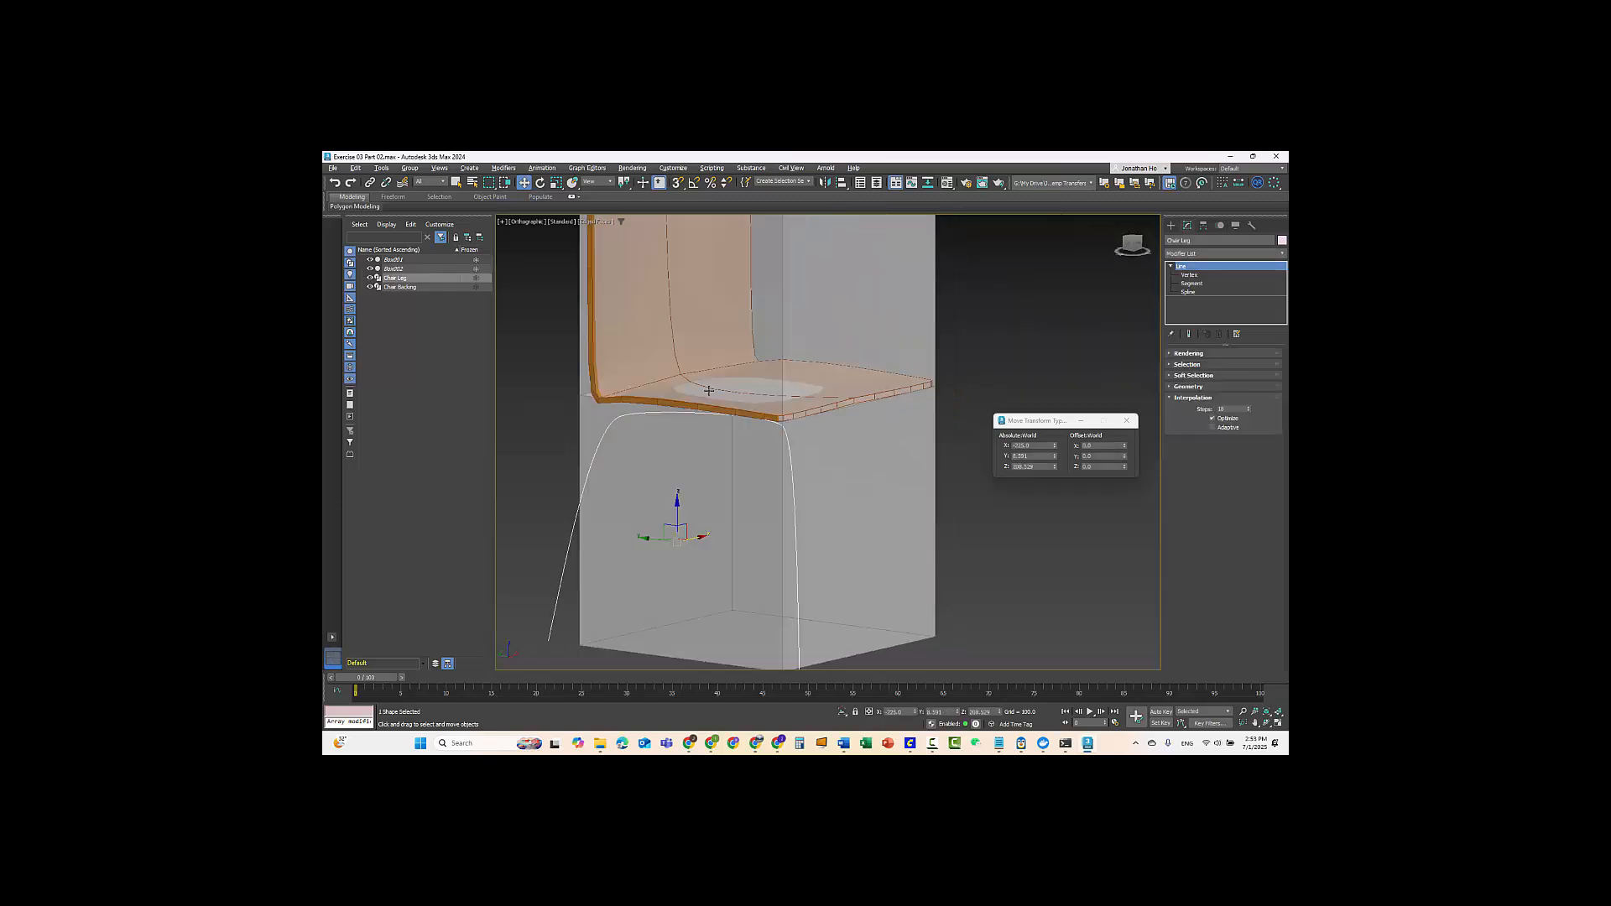
pyautogui.moveTo(690, 455); pyautogui.dragTo(730, 411, button='middle')
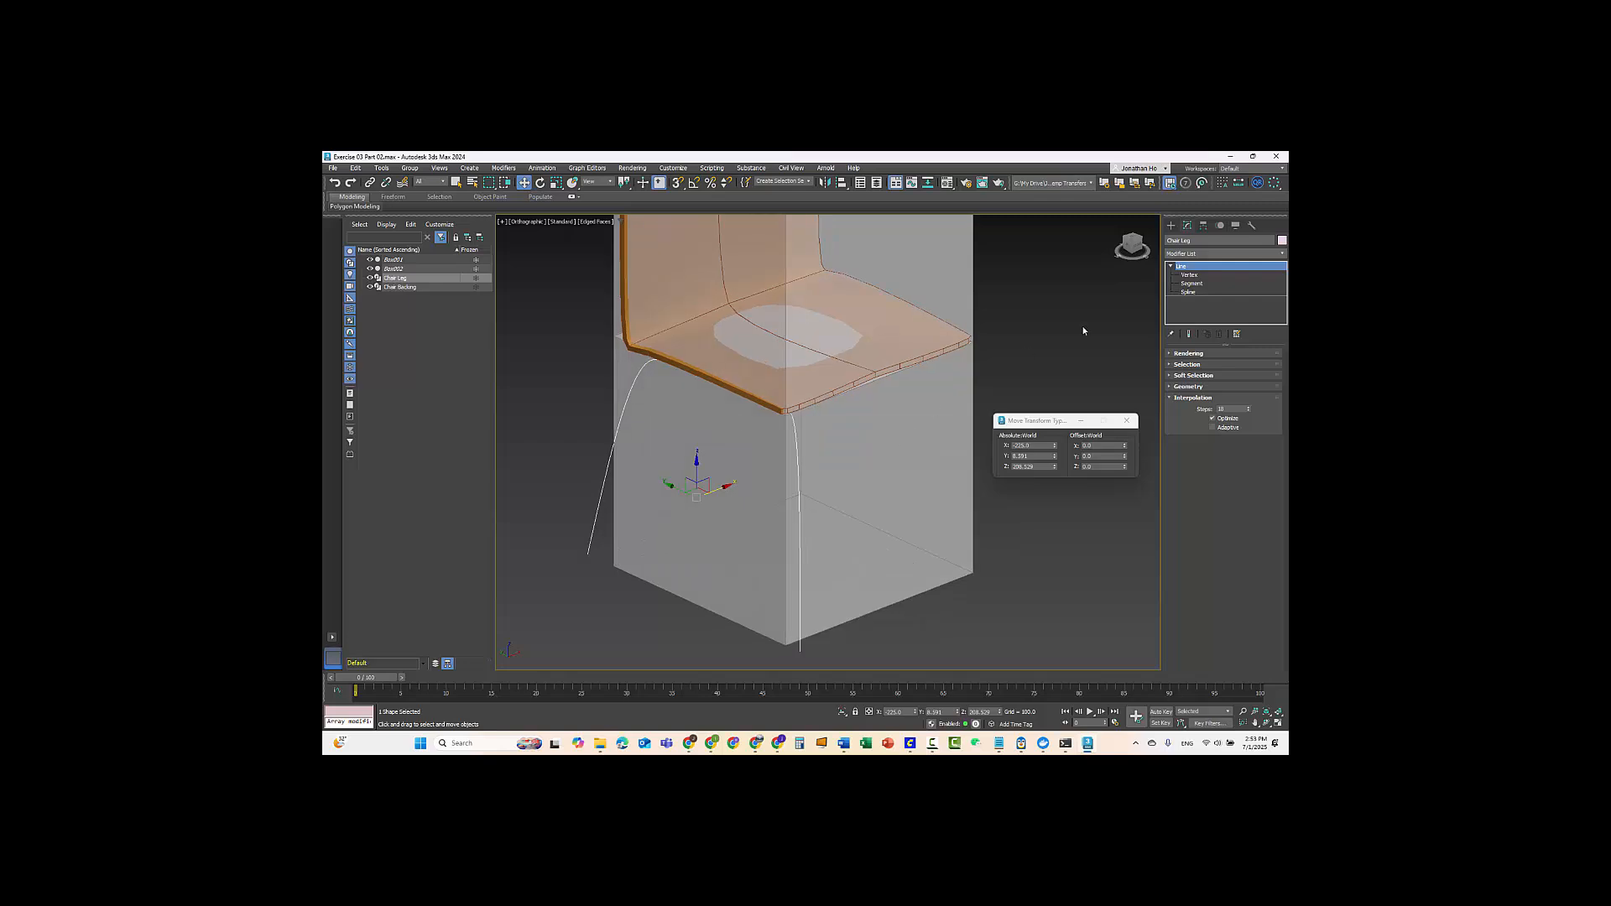
pyautogui.click(1085, 331)
pyautogui.rightClick(1010, 287)
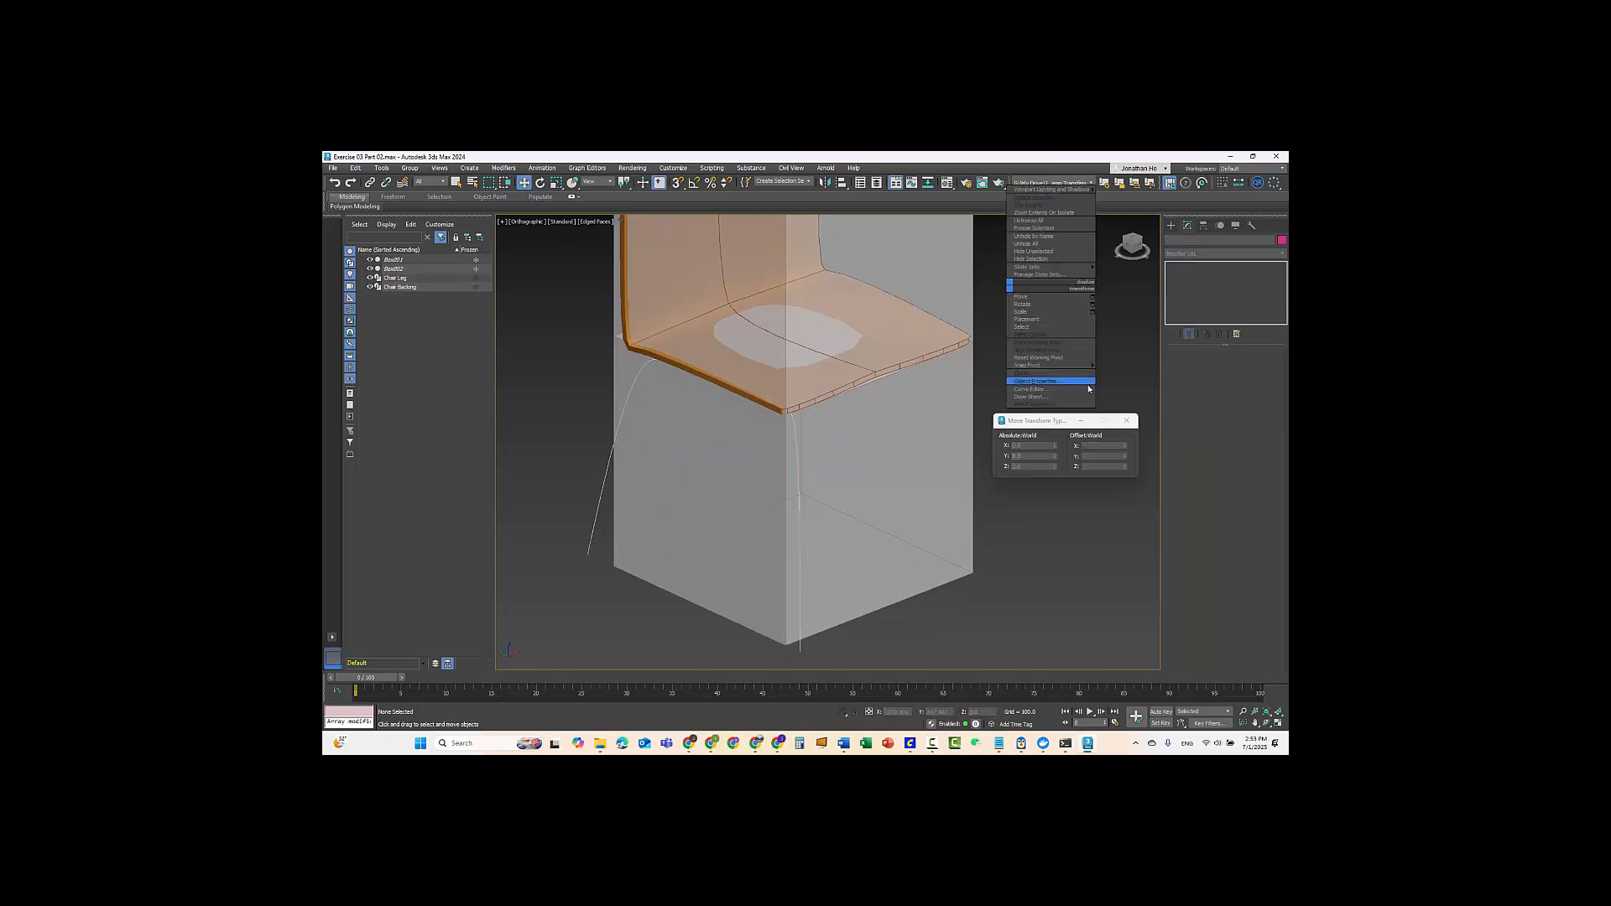
pyautogui.click(985, 357)
pyautogui.scroll(-5, 743, 453)
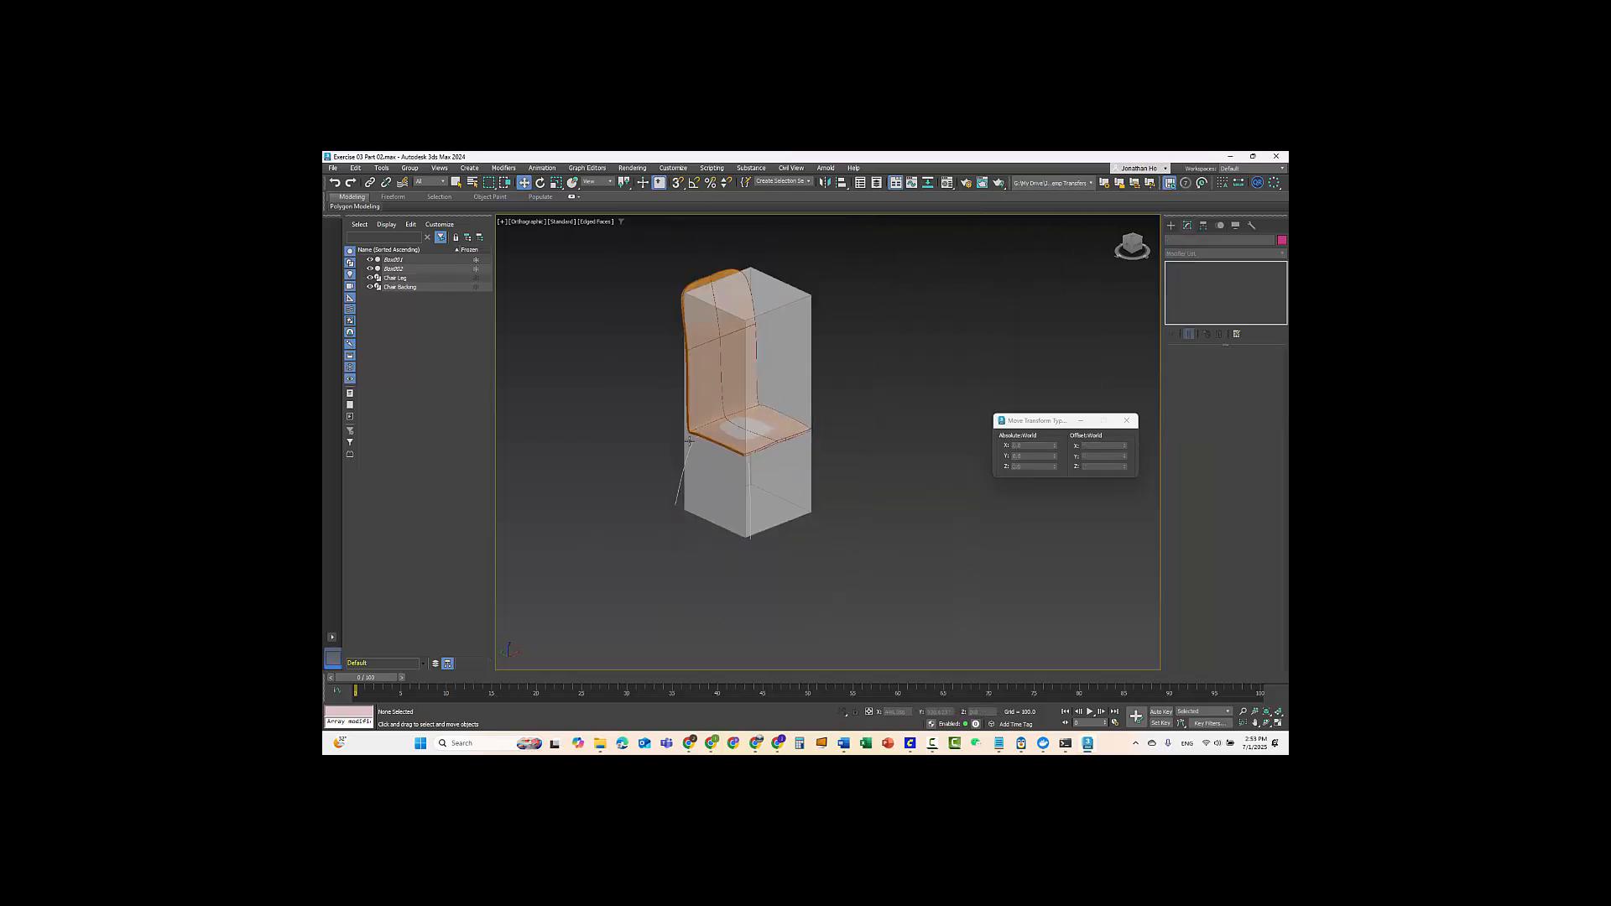
pyautogui.scroll(2, 690, 370)
# - Isolate the Chair Backing and Chair Leg objects from the two reference boxes, and deselect them
pyautogui.click(696, 351)
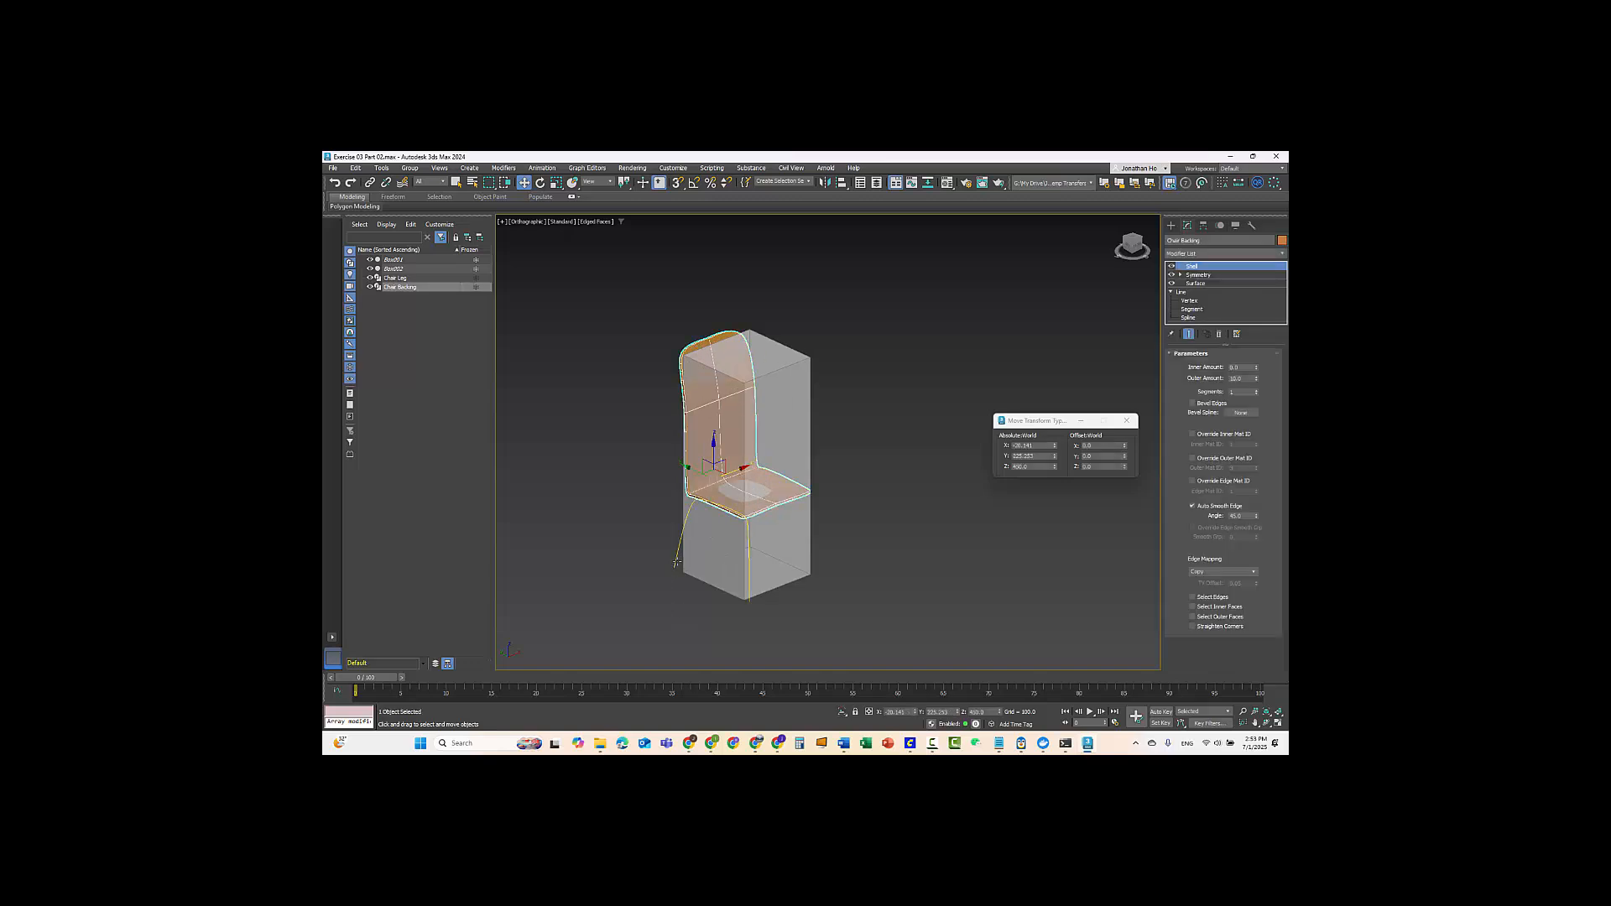
pyautogui.keyDown('ctrl'); pyautogui.click(677, 562); pyautogui.keyUp('ctrl')
pyautogui.rightClick(677, 562)
pyautogui.click(718, 476)
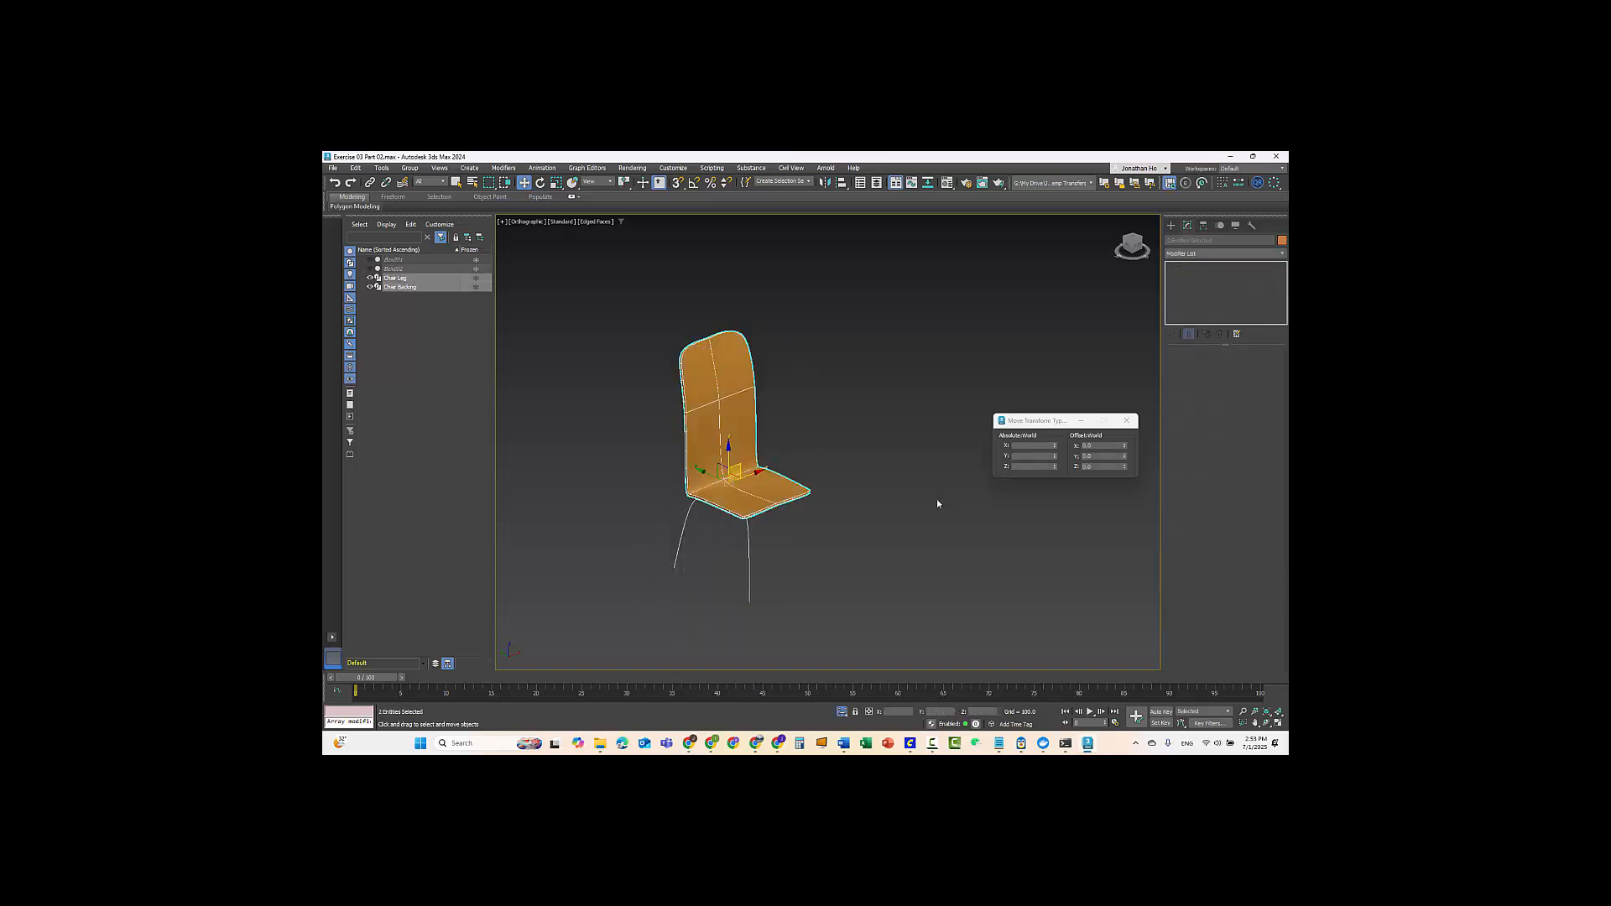
pyautogui.click(873, 510)
# - Select the Chair Leg curve beneath the seat
pyautogui.scroll(5, 807, 512)
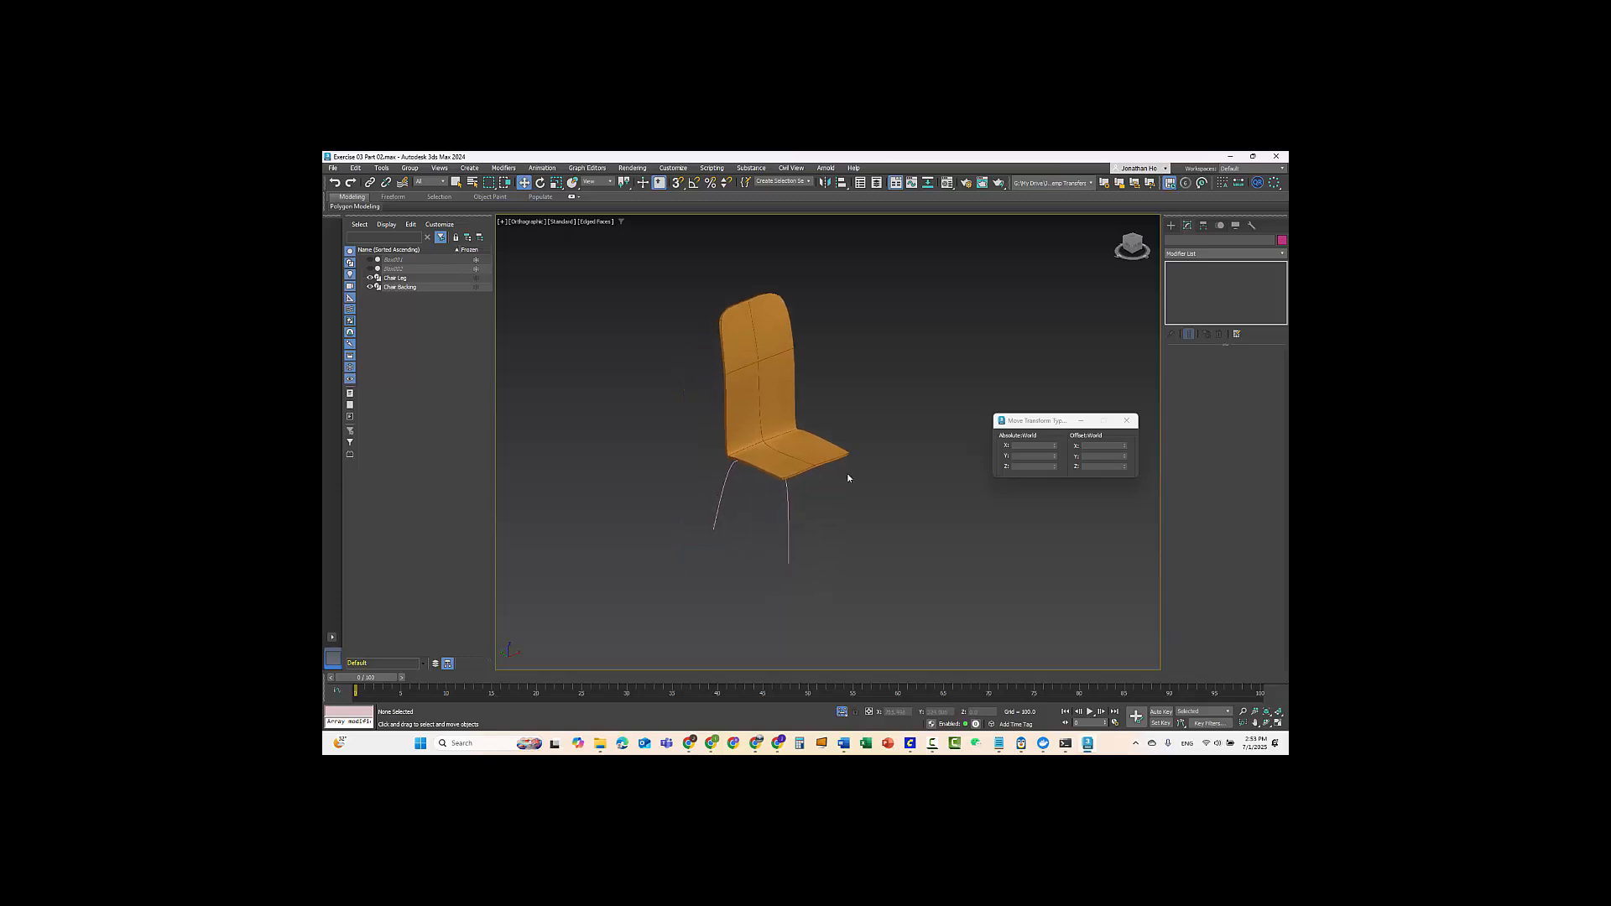
pyautogui.click(835, 496)
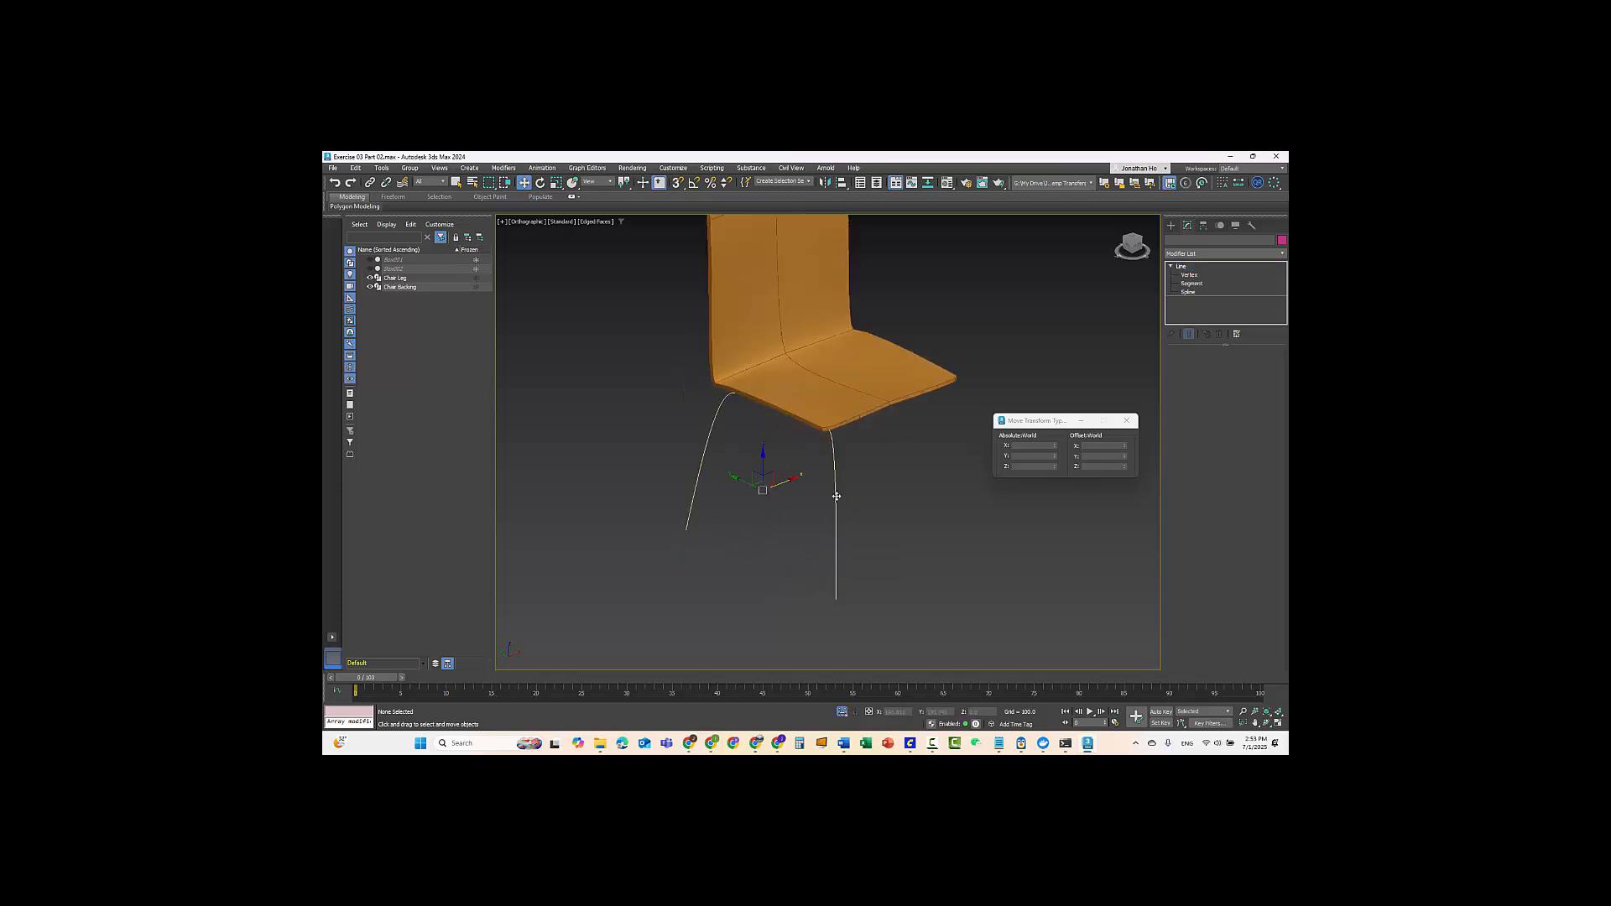